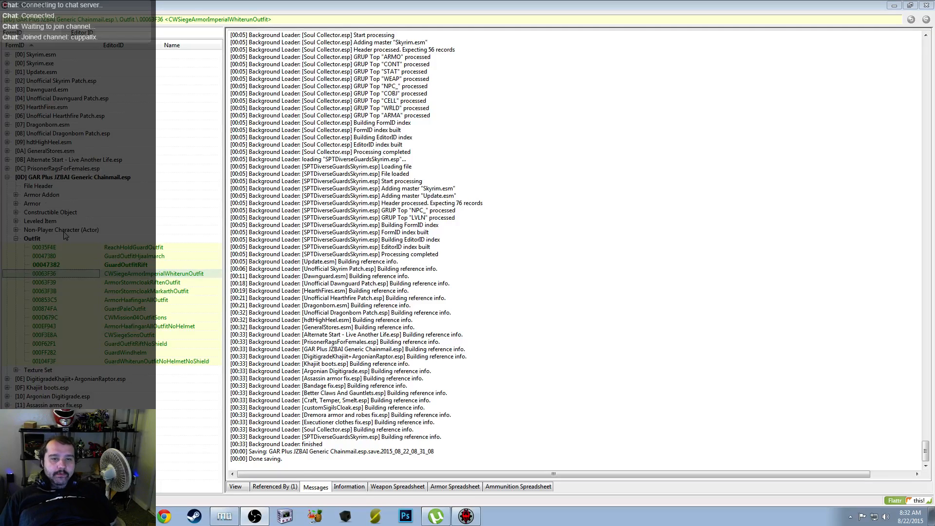
Set the gauntlet item of ArmorStormcloakRiftenOutfit to DLC1ArmorRiftenGuardGauntlet "Rift Guard's Gauntlets" in the GAR Plus JZBAI Generic Chainmail plugin
click(110, 265)
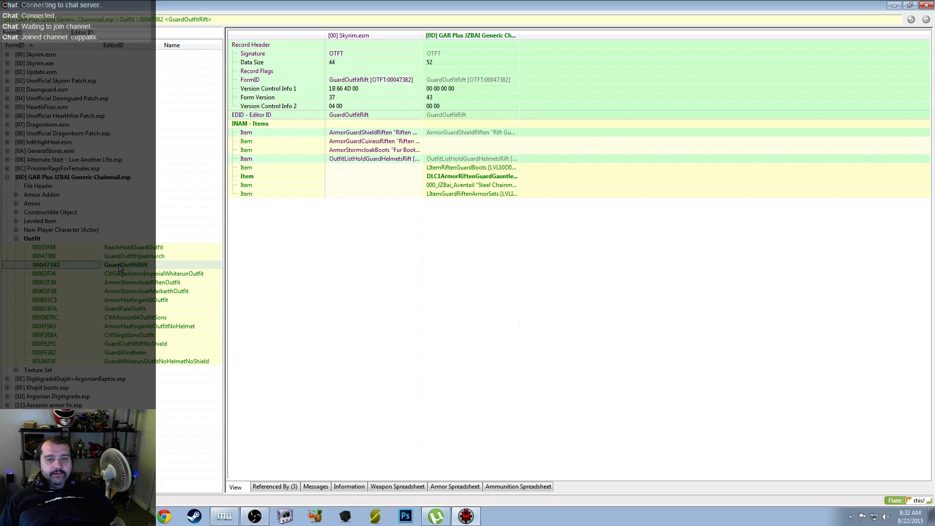
click(157, 284)
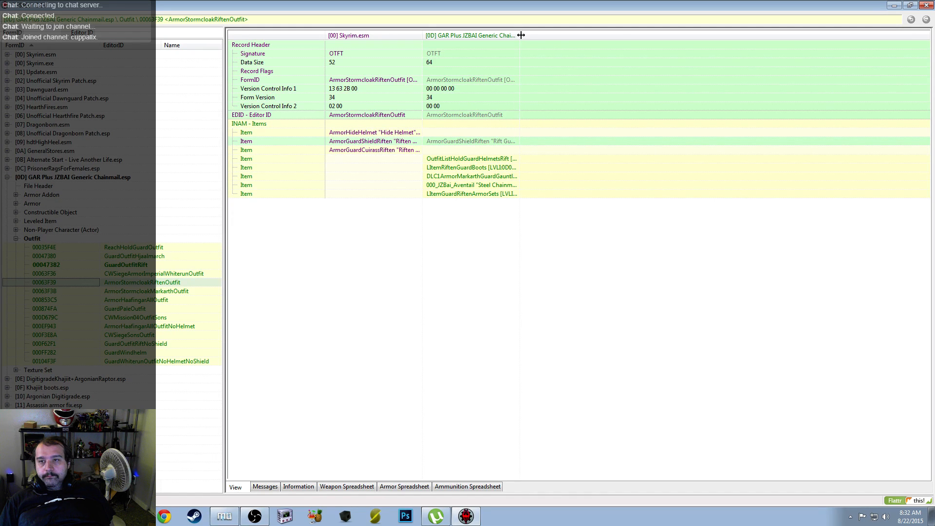
drag(520, 35, 657, 35)
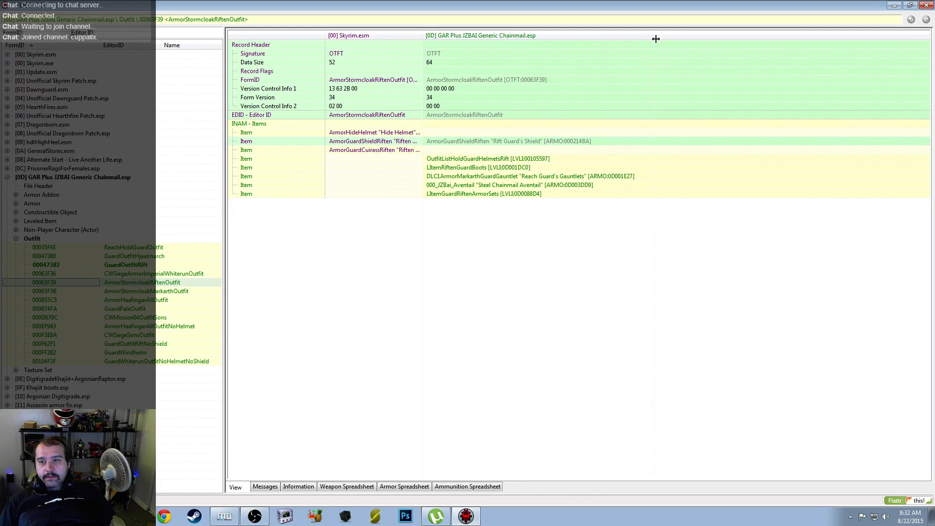
click(510, 178)
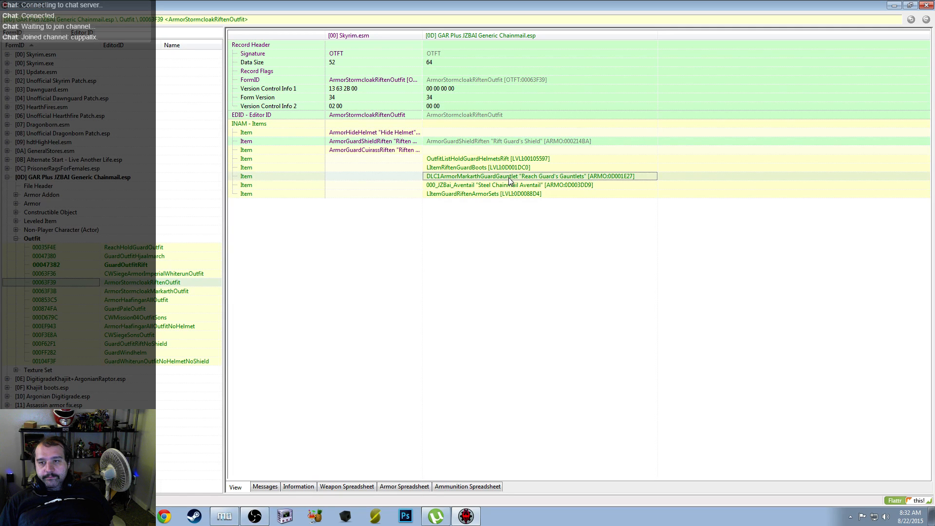
double_click(509, 178)
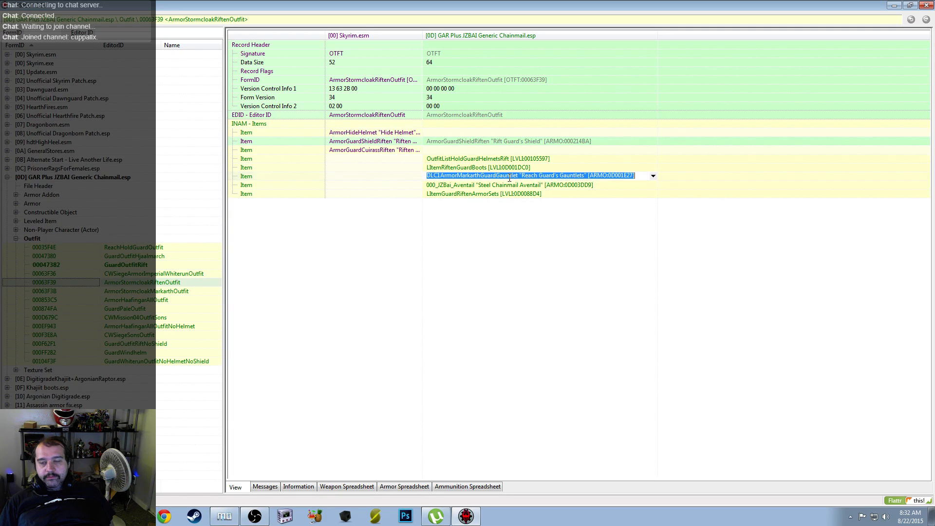
click(653, 176)
click(623, 230)
click(511, 289)
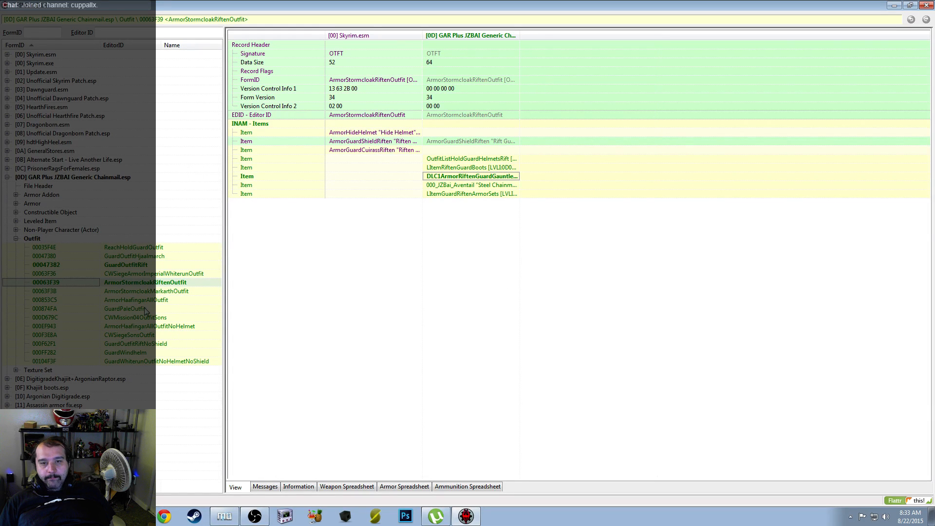
Check the Stormcloak Markarth outfit and change GuardOutfitRiftNoShield's gauntlet item to DLC1ArmorRiftenGuardGauntlet "Rift Guard's Gauntlets"
click(178, 291)
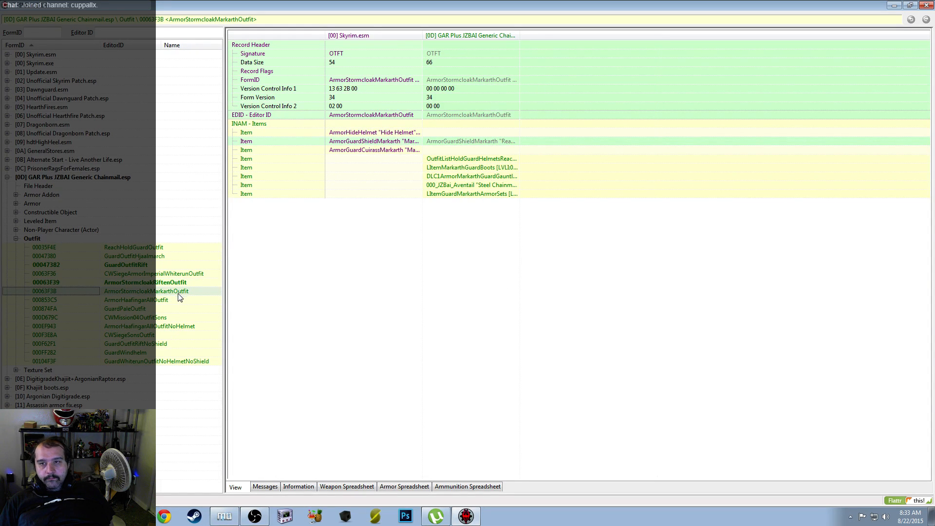
click(157, 344)
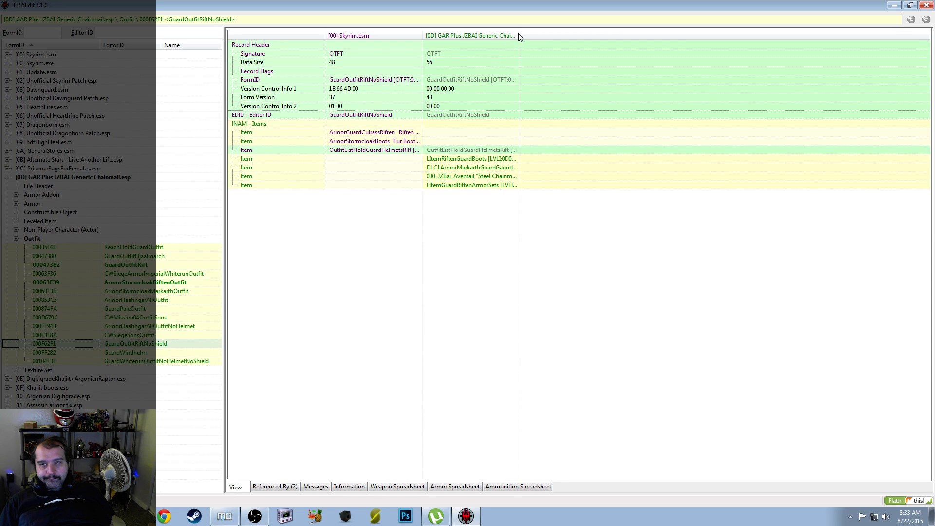
drag(520, 34, 683, 49)
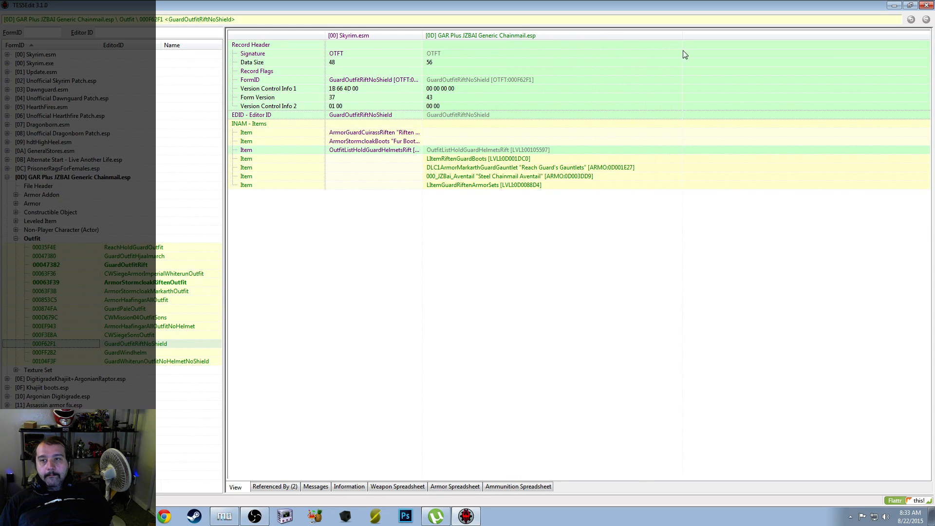
click(538, 169)
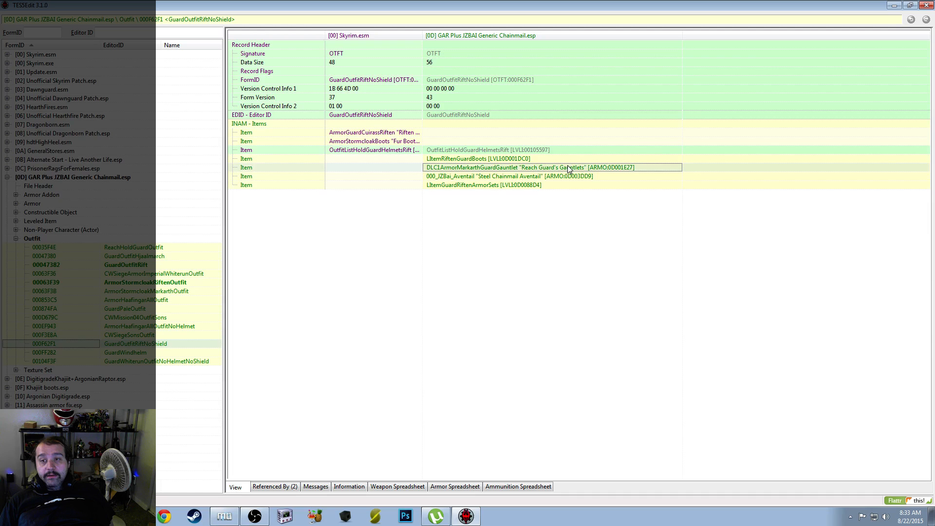
click(644, 169)
click(678, 167)
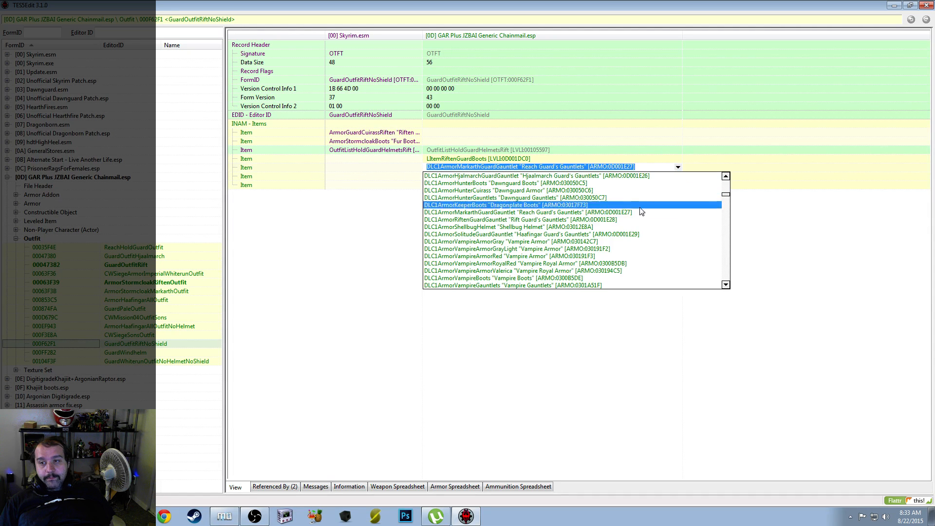
click(639, 219)
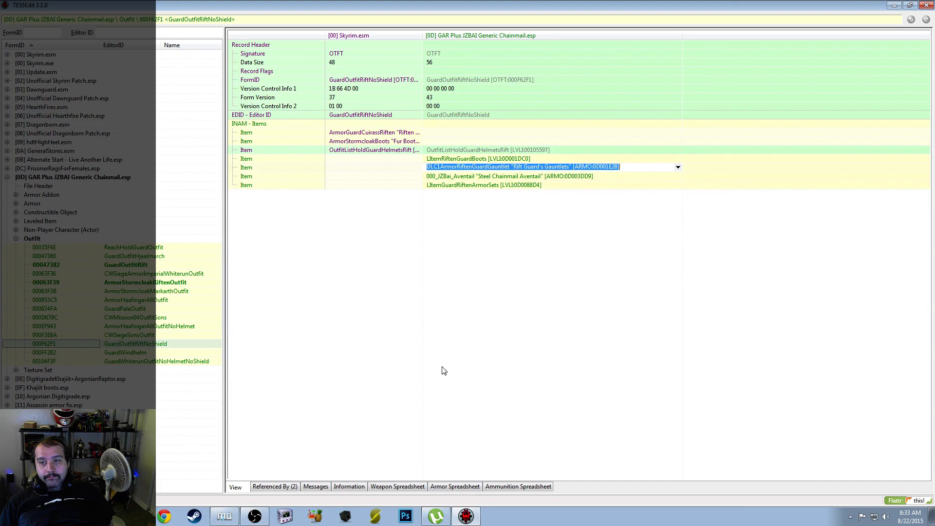
click(444, 370)
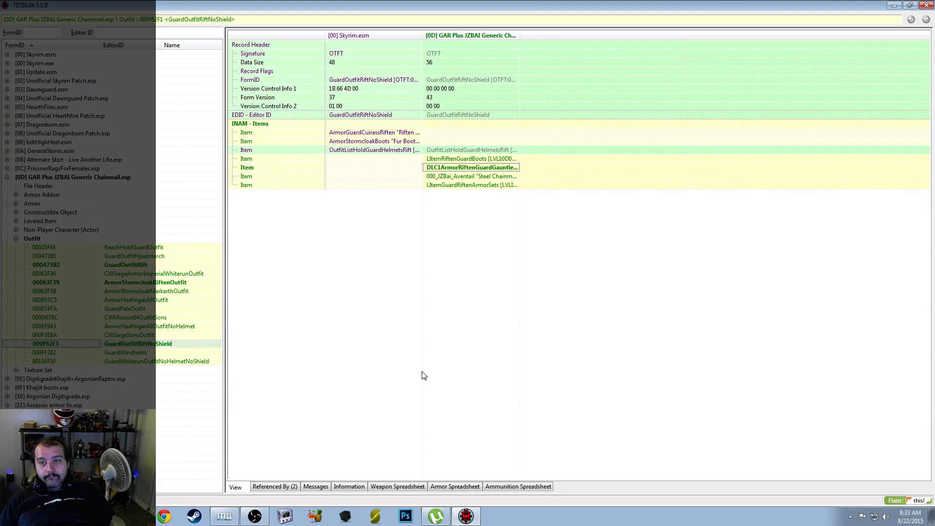
Look through the Leveled Item and Armor Addon records of the GAR Plus JZBAI Generic Chainmail plugin
click(16, 239)
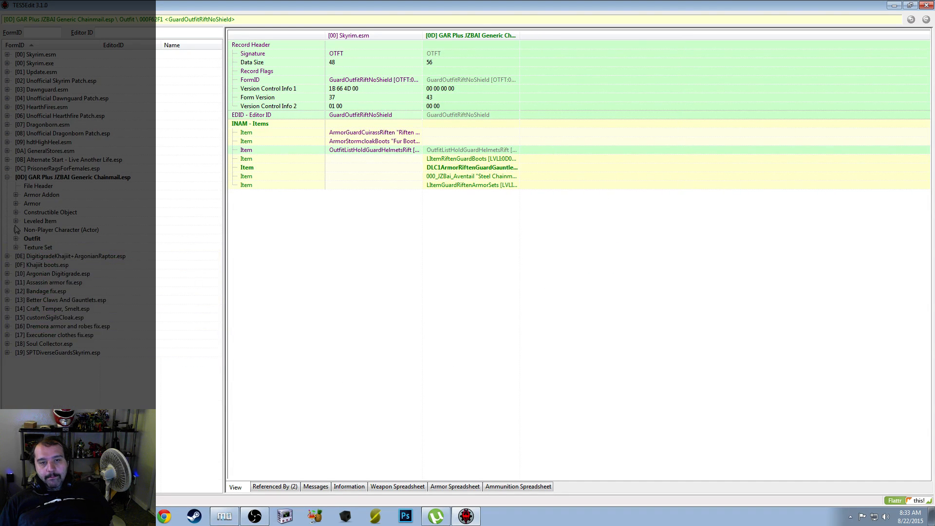
click(16, 221)
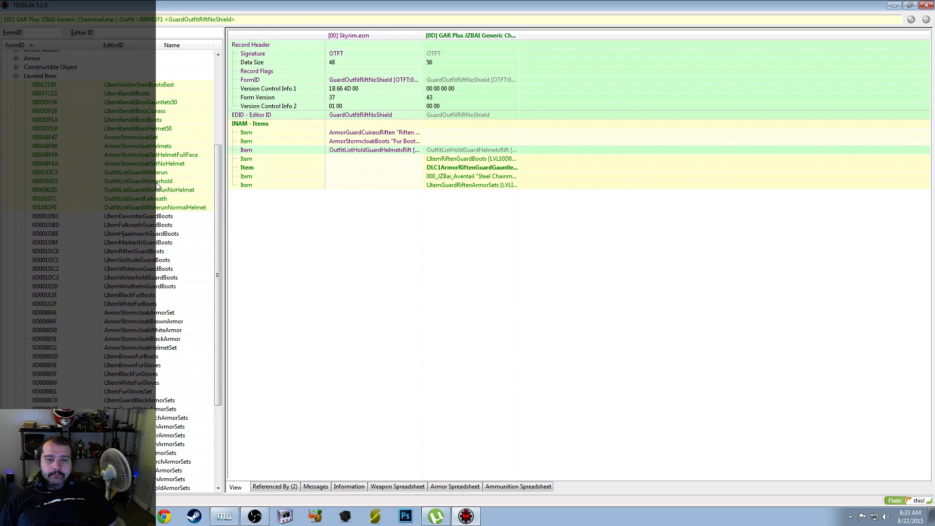
drag(217, 267, 219, 372)
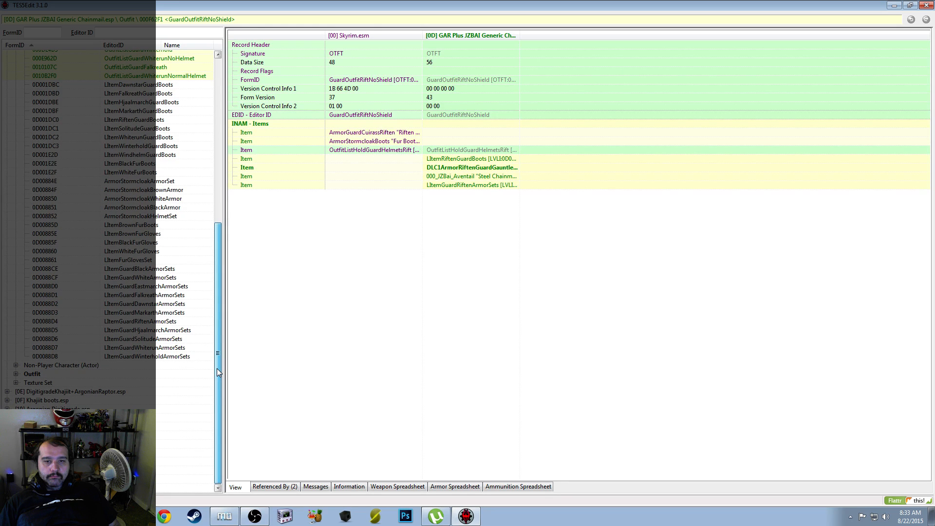
drag(217, 373, 218, 209)
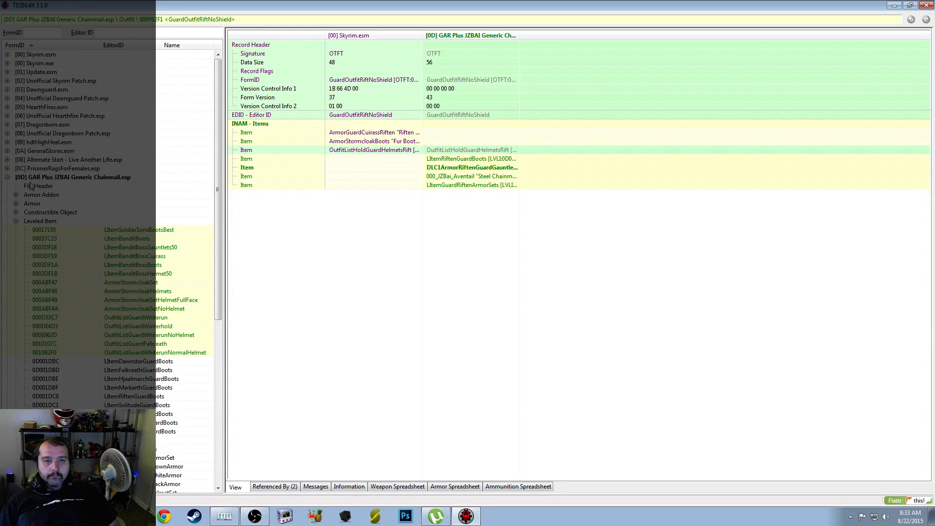
click(15, 221)
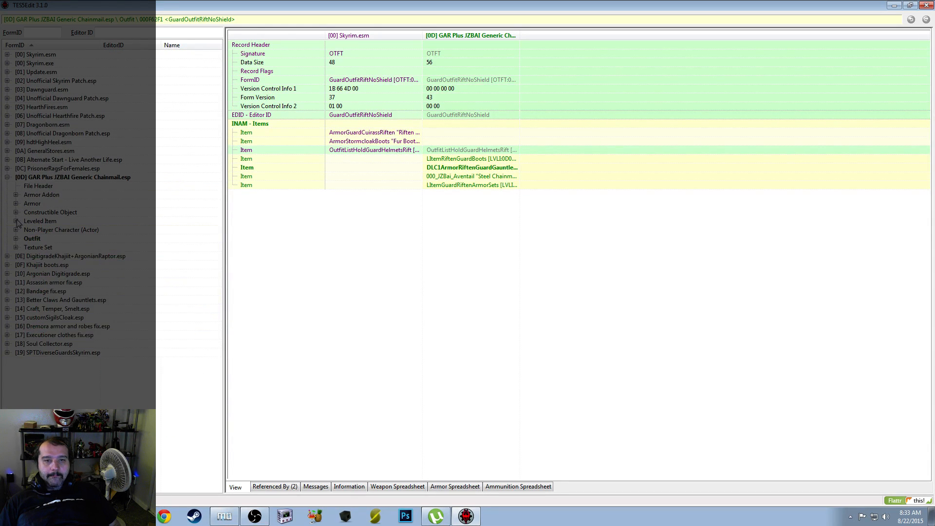
click(16, 195)
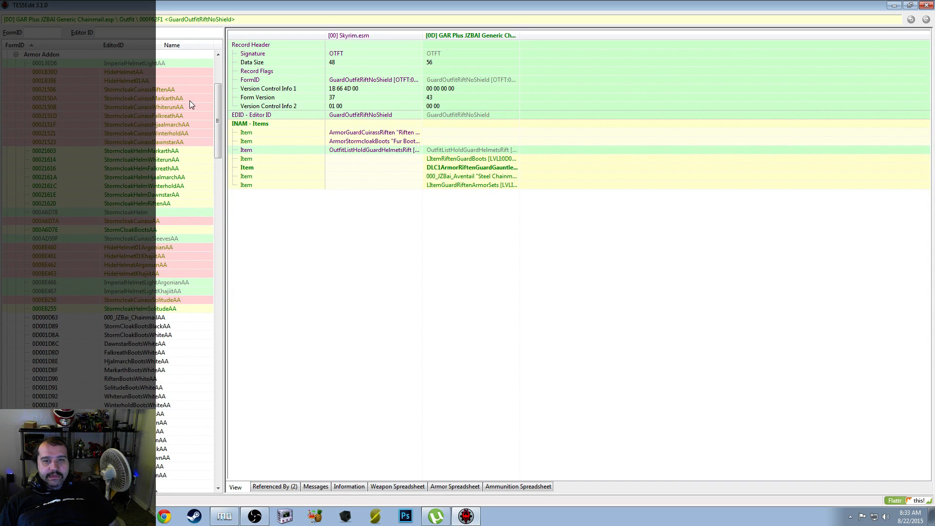
drag(218, 123, 221, 475)
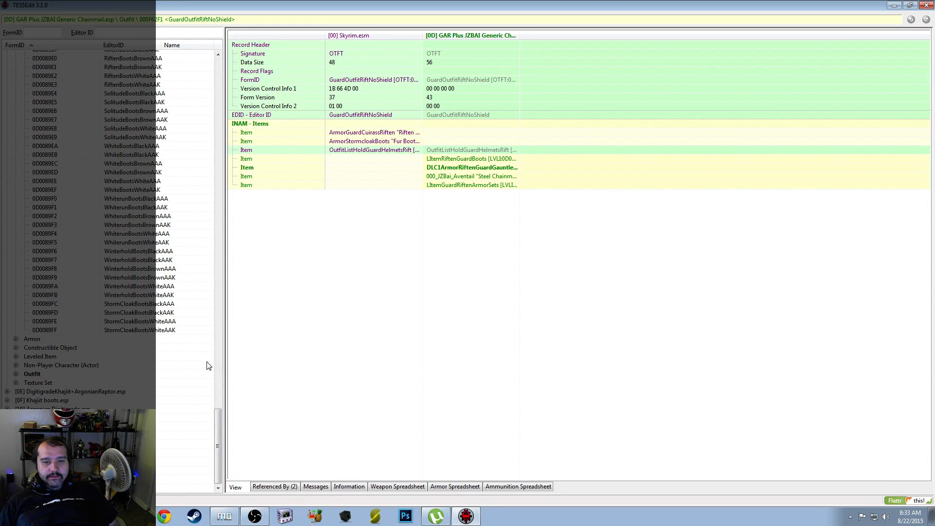
drag(218, 436, 204, 97)
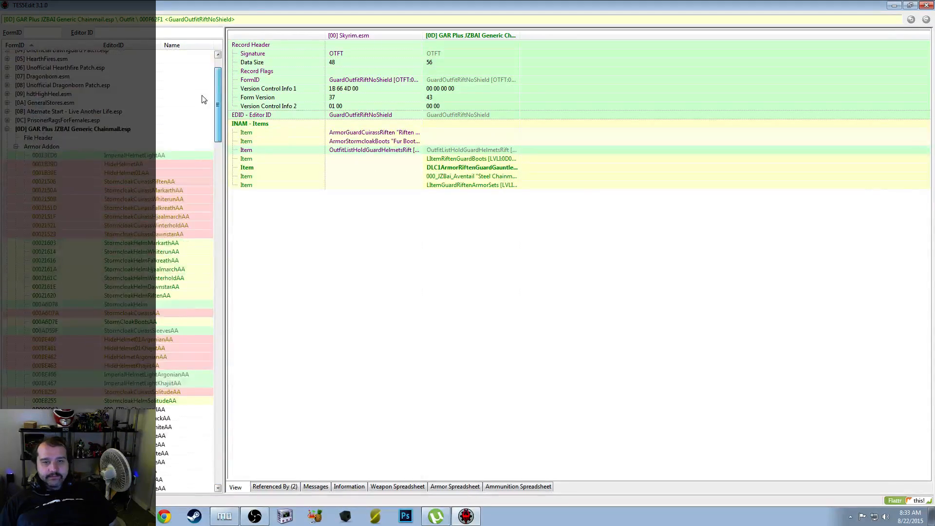
click(16, 146)
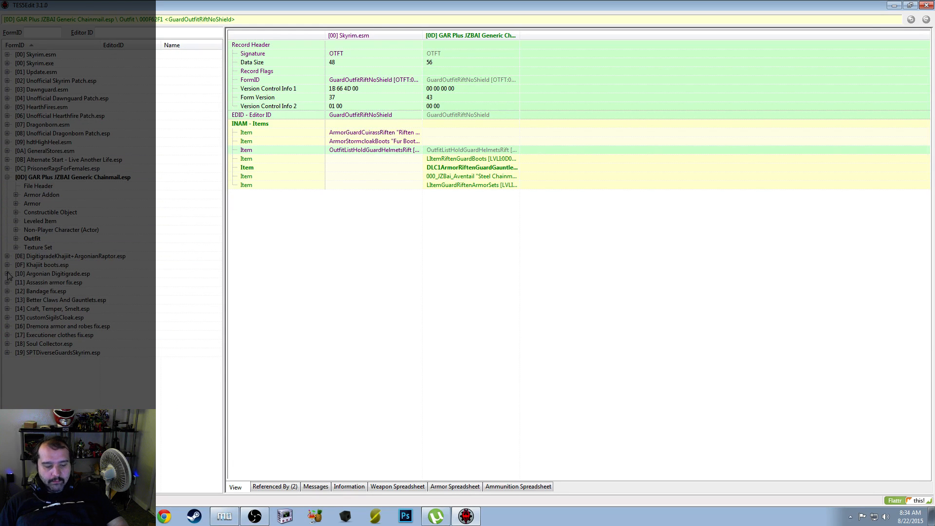
Save the changes to GAR Plus JZBAI Generic Chainmail.esp
key(ctrl+s)
click(513, 402)
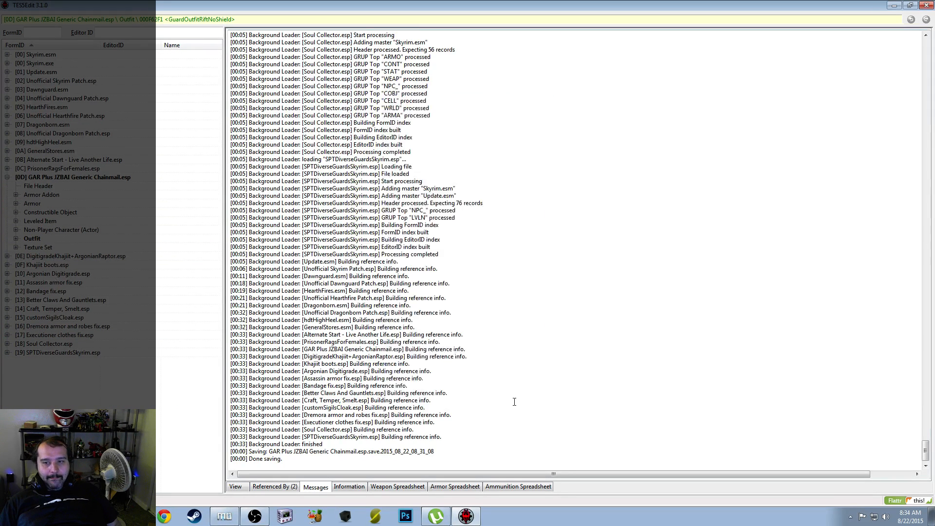
Expand the plugin's Armor Addon records, open HideHelmetAA and sort the record list by EditorID
click(16, 195)
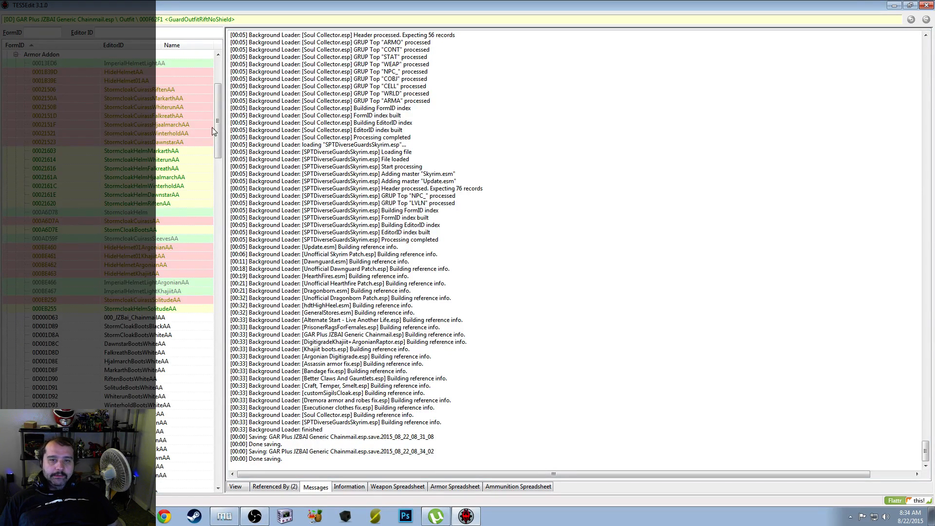
mouse_move(218, 132)
mouse_down()
mouse_move(220, 425)
mouse_move(219, 115)
mouse_up()
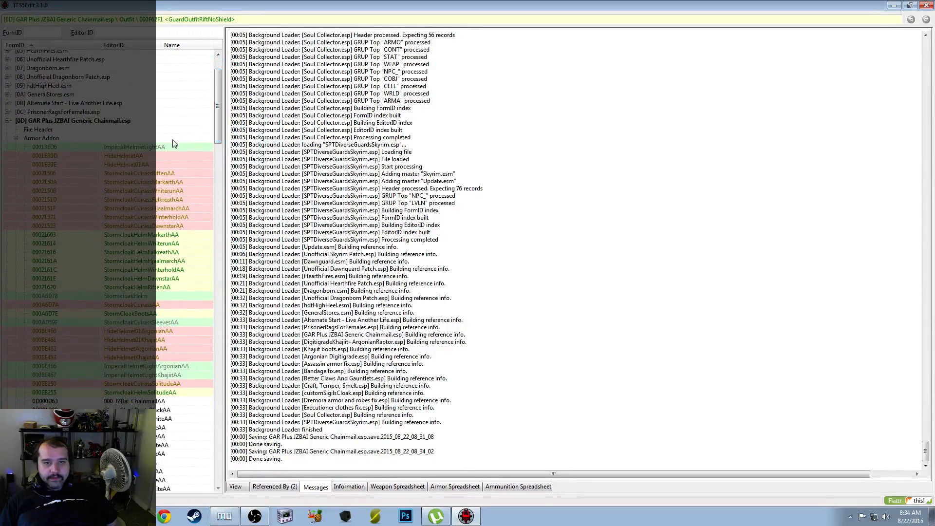
click(133, 156)
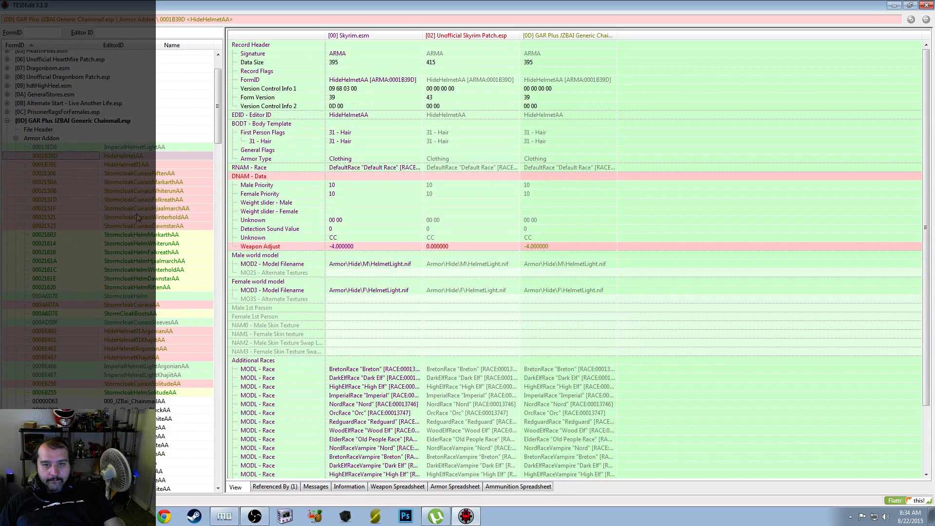
click(134, 46)
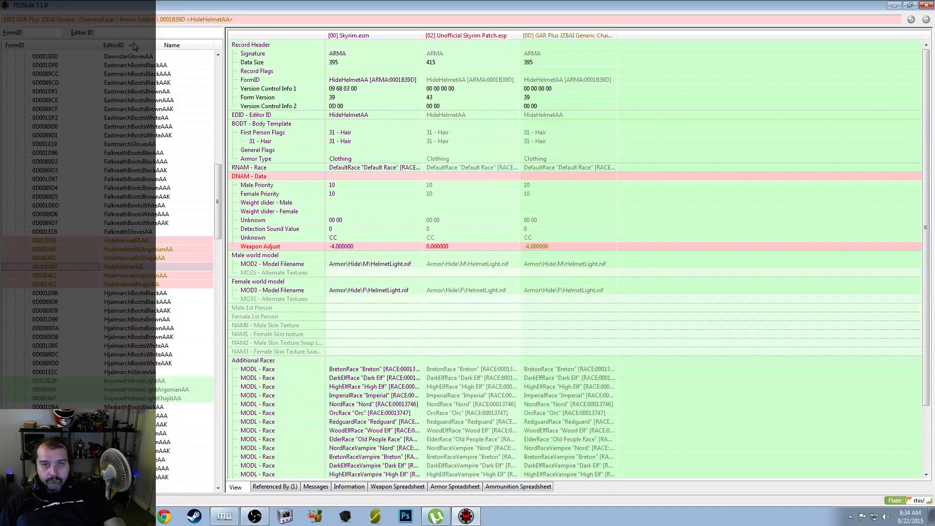
Compare the HideHelmet armor addon records, including the Argonian and Khajiit variants, across Skyrim.esm, the Unofficial Skyrim Patch and the chainmail plugin
click(149, 241)
click(140, 269)
click(141, 285)
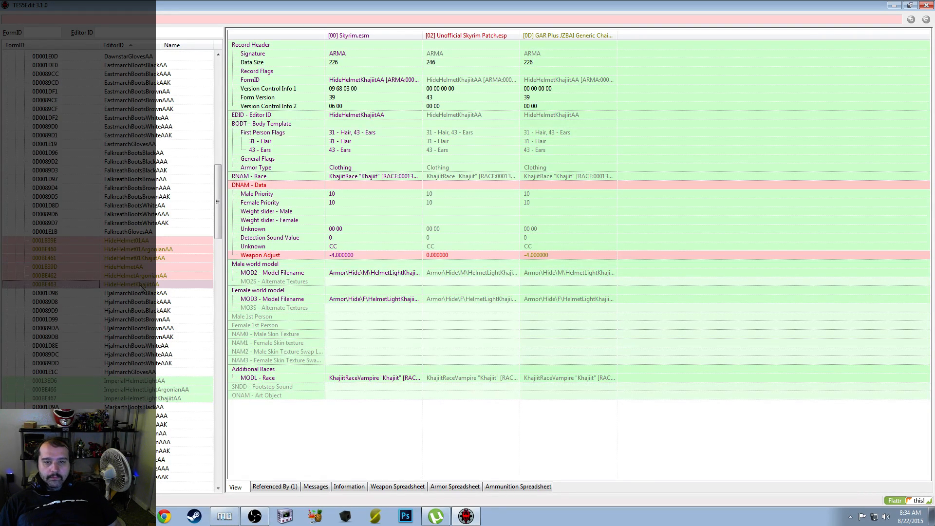
key(Up)
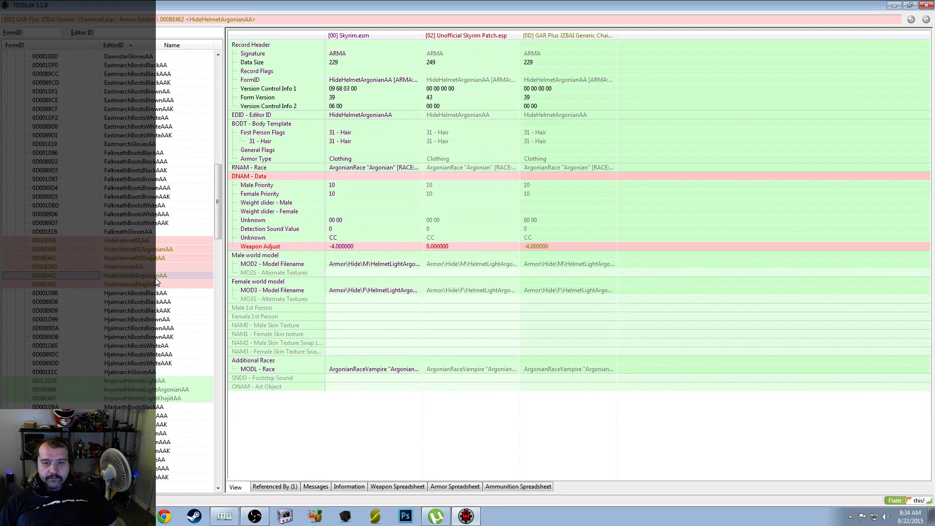
key(Up)
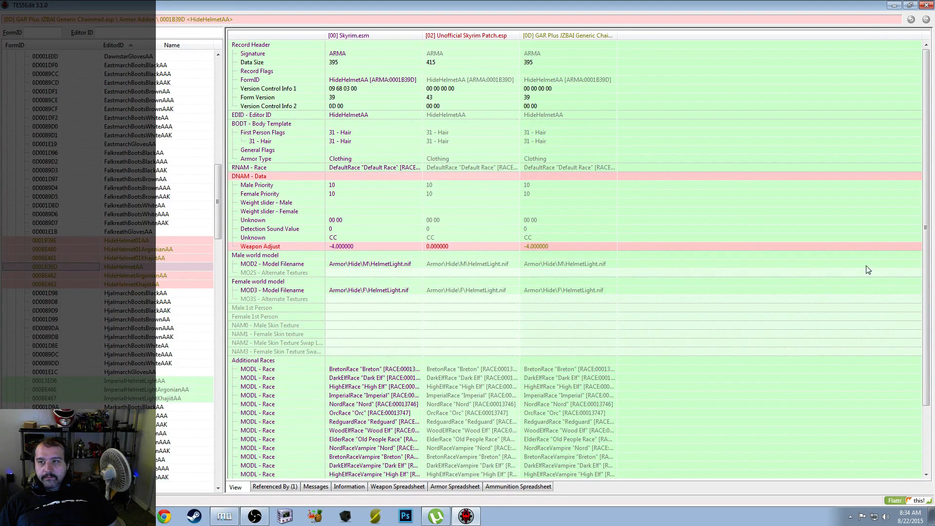
drag(922, 266, 923, 429)
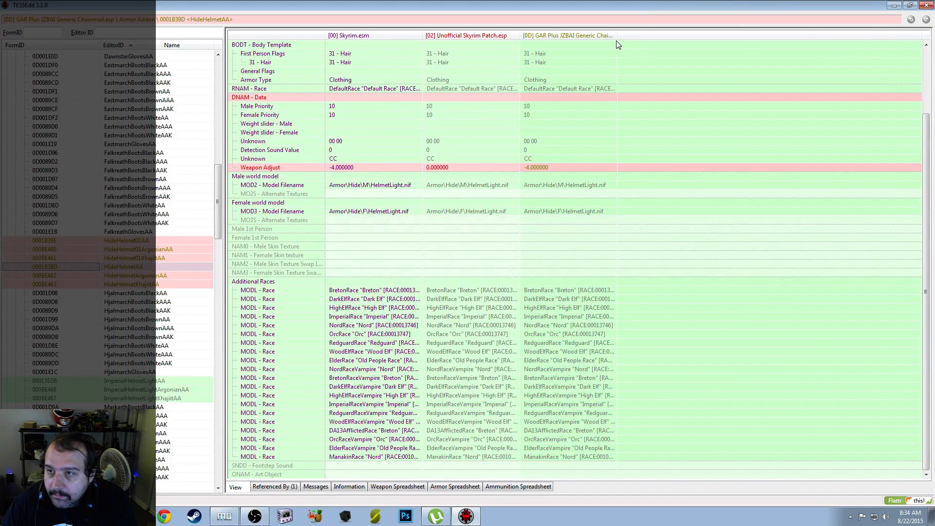
drag(617, 36, 680, 39)
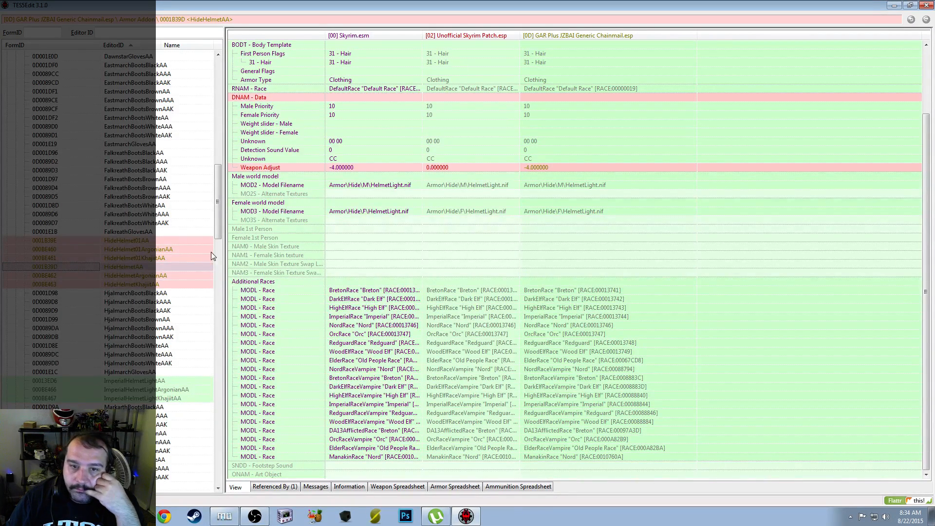
click(138, 276)
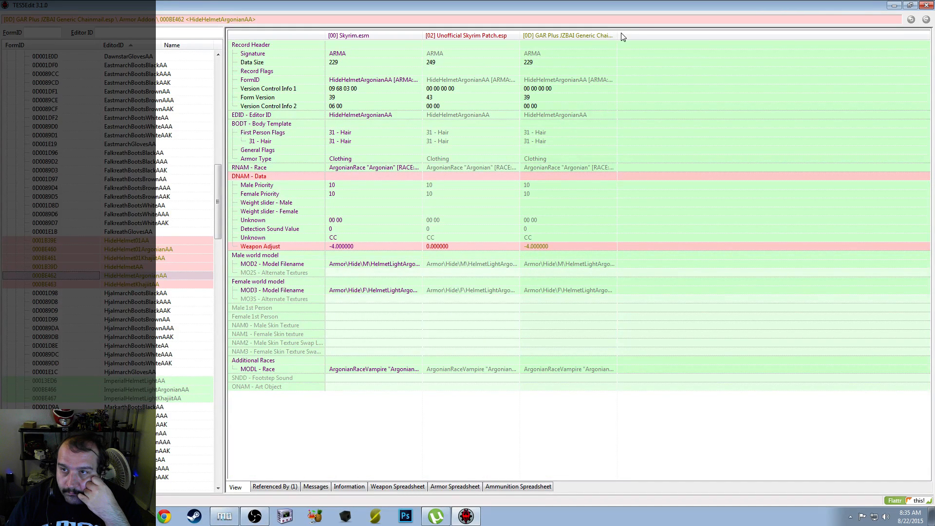
drag(617, 31, 725, 37)
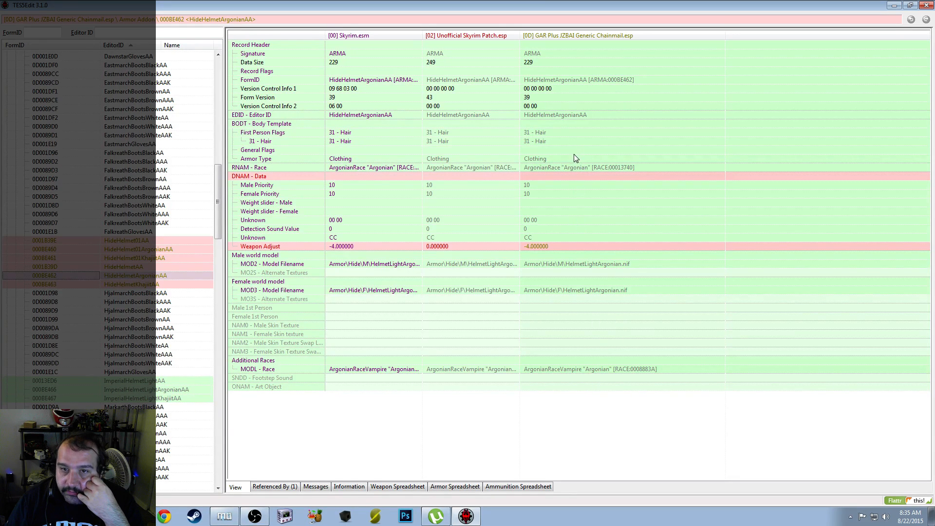
click(165, 284)
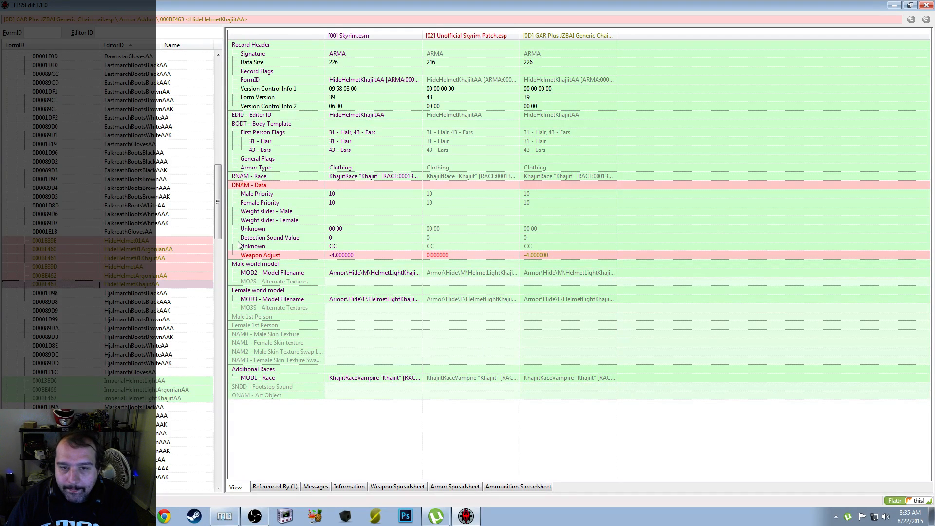
Start copying HideHelmetAA and its Argonian and Khajiit variants as new records, with HideHelmet as the EditorID prefix to remove
click(133, 268)
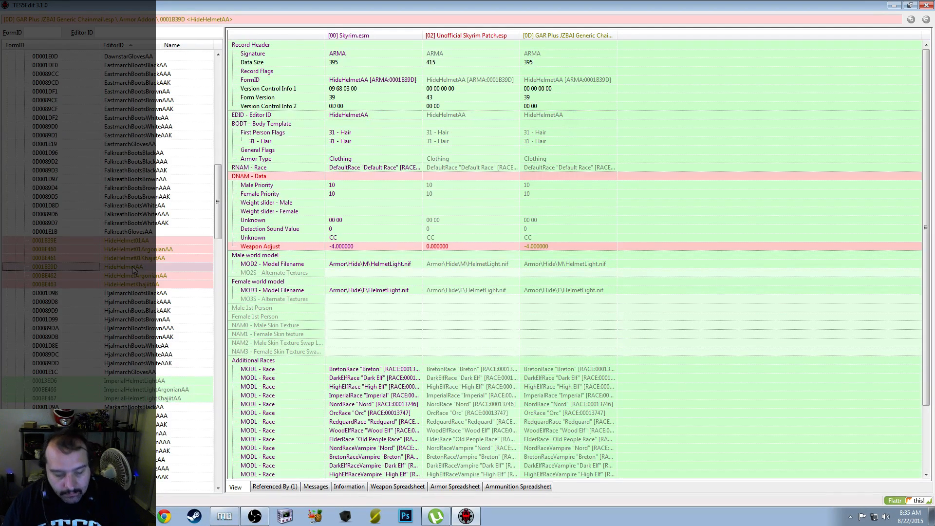
click(145, 284)
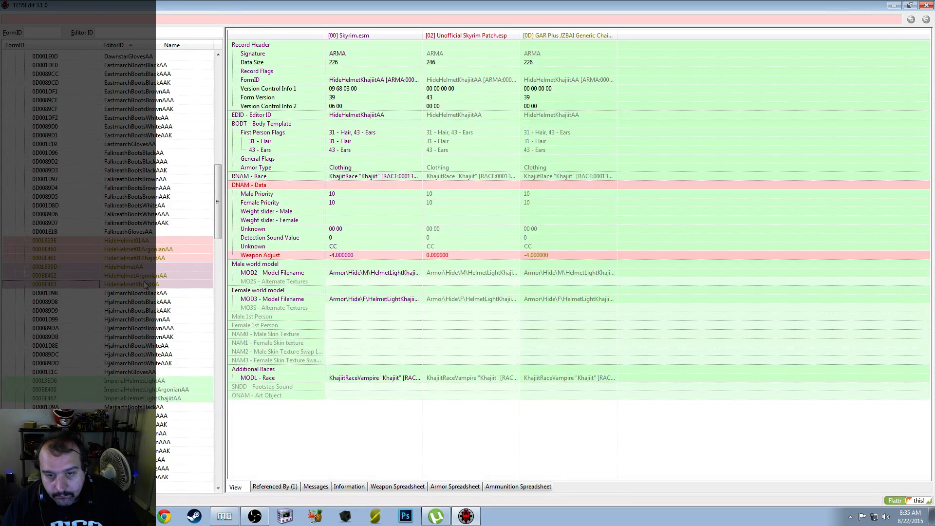
right_click(145, 284)
click(226, 238)
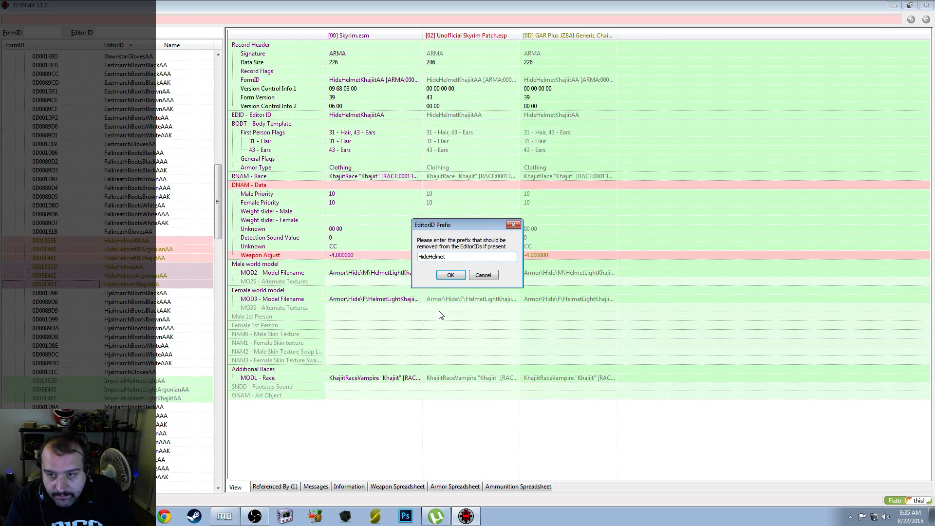
key(ctrl+a)
key(ctrl+c)
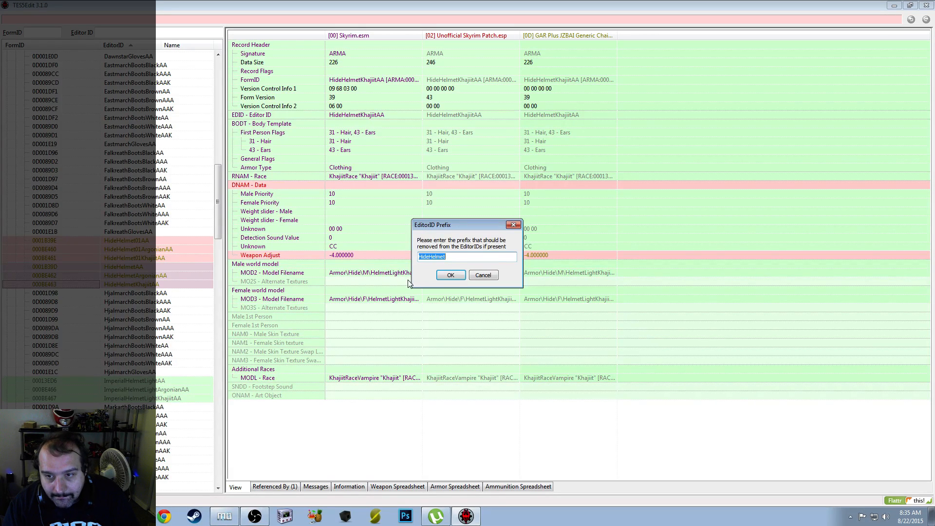
click(457, 278)
Set the EditorID prefix to add to HideHelmetBrownWithBlackTrim and leave the suffix empty
key(ctrl+v)
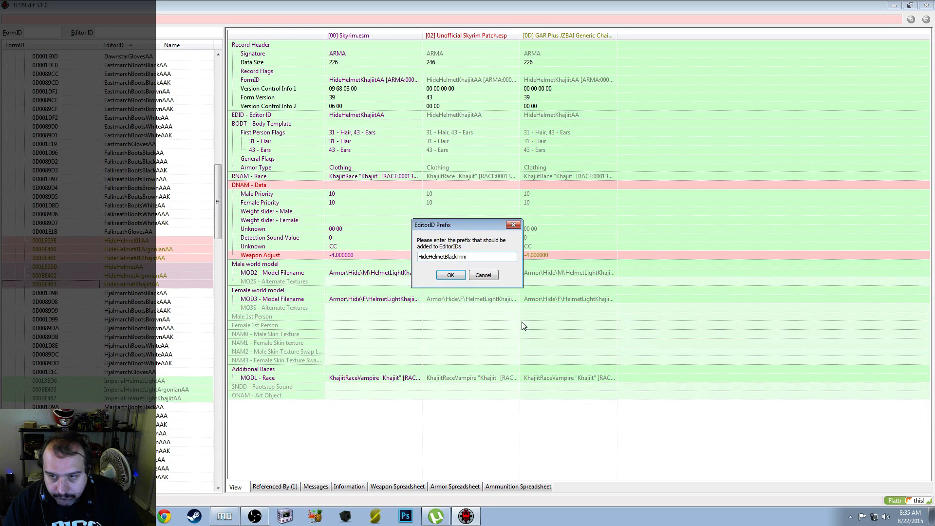
click(449, 257)
text(BrownWith)
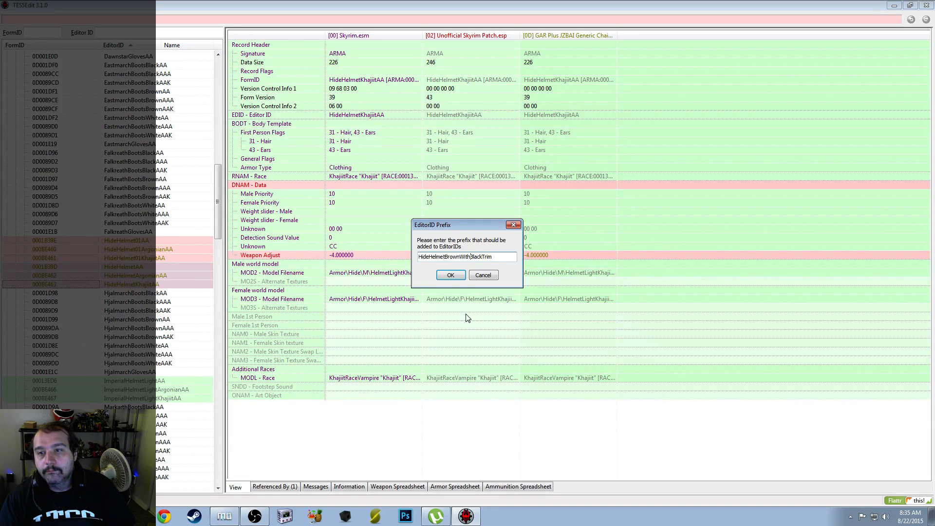
click(450, 275)
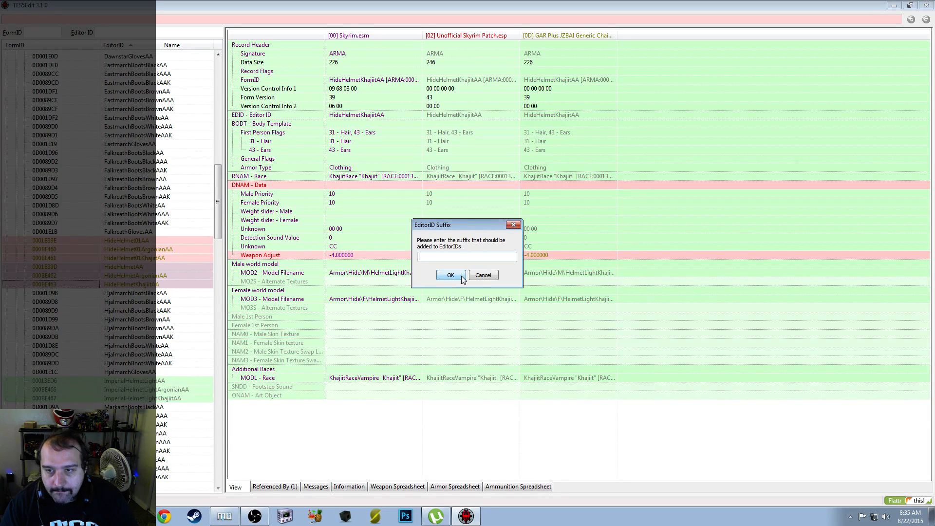
click(451, 276)
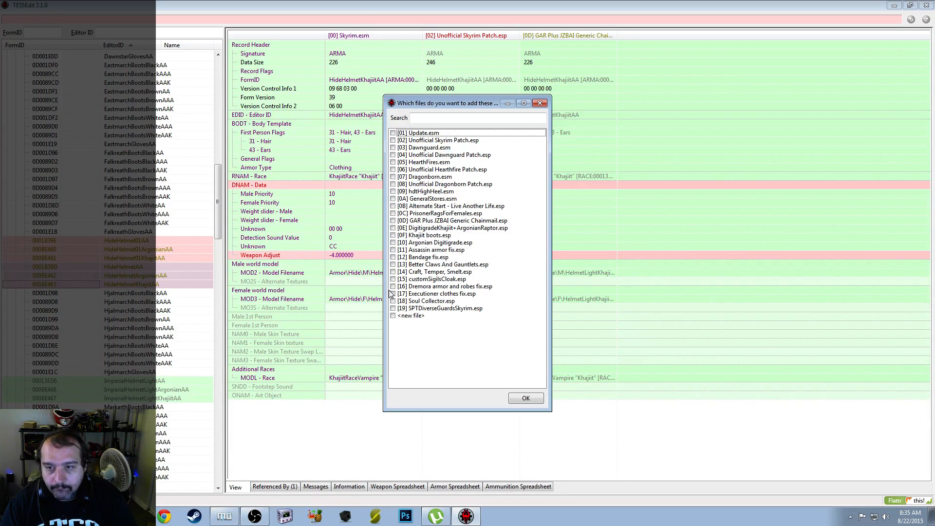
Add the copied records to GAR Plus JZBAI Generic Chainmail.esp and locate them among its Armor Addon records
click(393, 227)
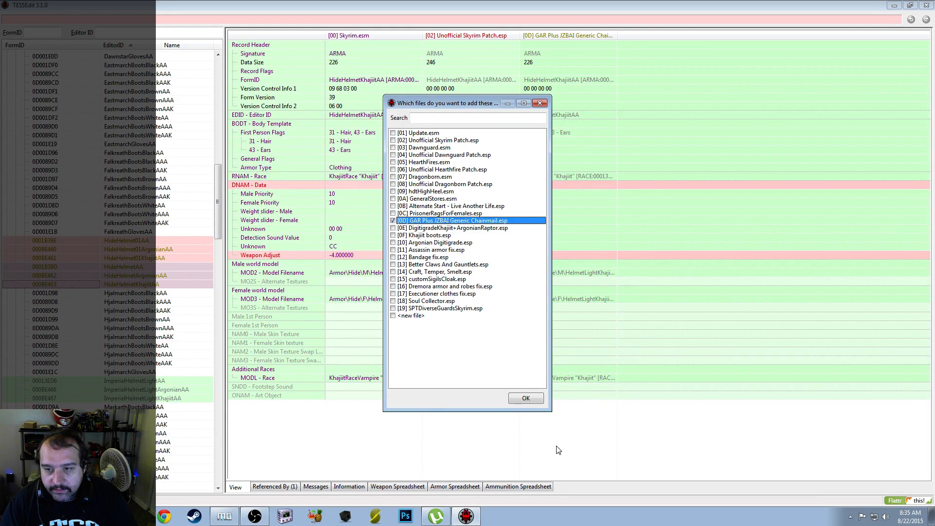
click(531, 400)
scroll(23, 105, up, 20)
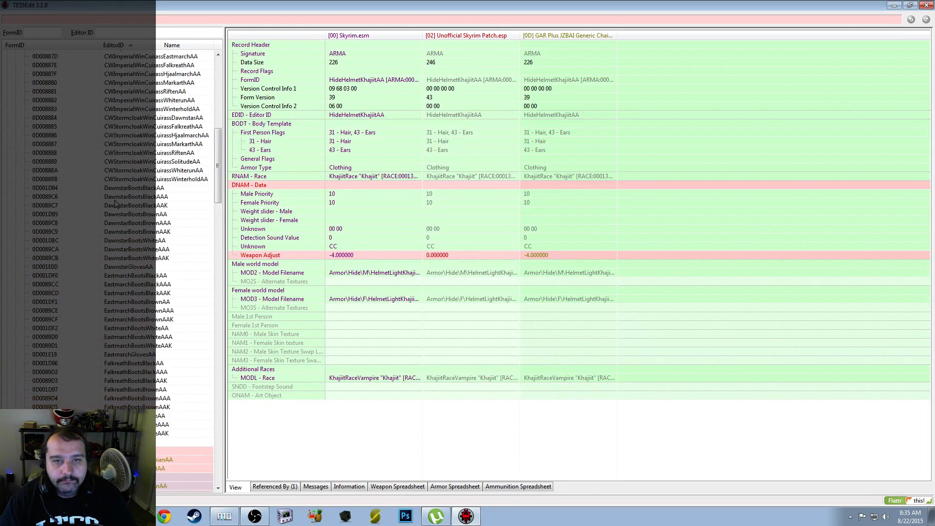
scroll(23, 181, down, 20)
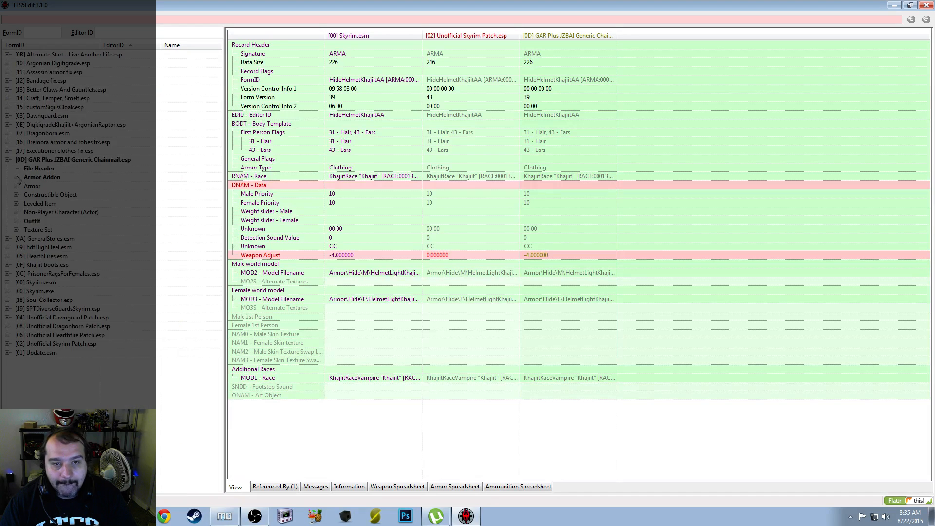
scroll(126, 249, down, 8)
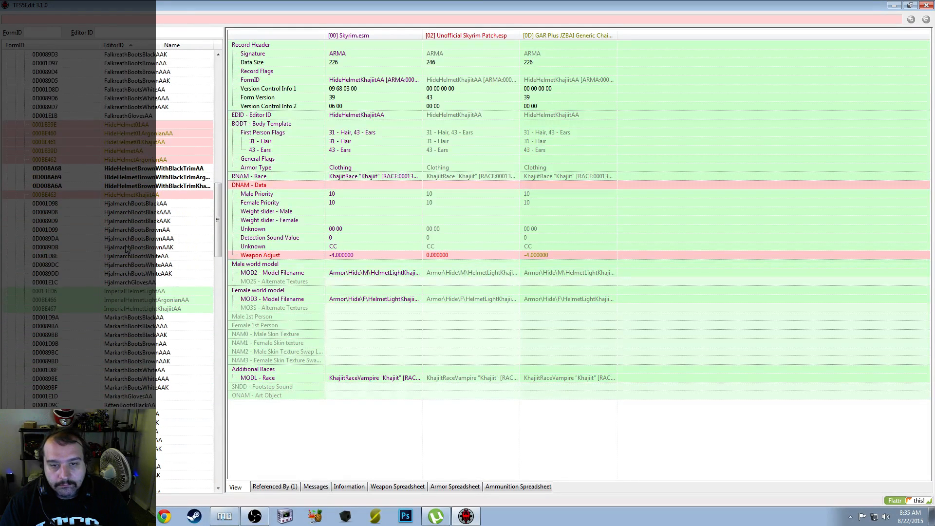
Add an alternate texture entry to both the male and female world models of HideHelmetBrownWithBlackTrimAA
click(189, 168)
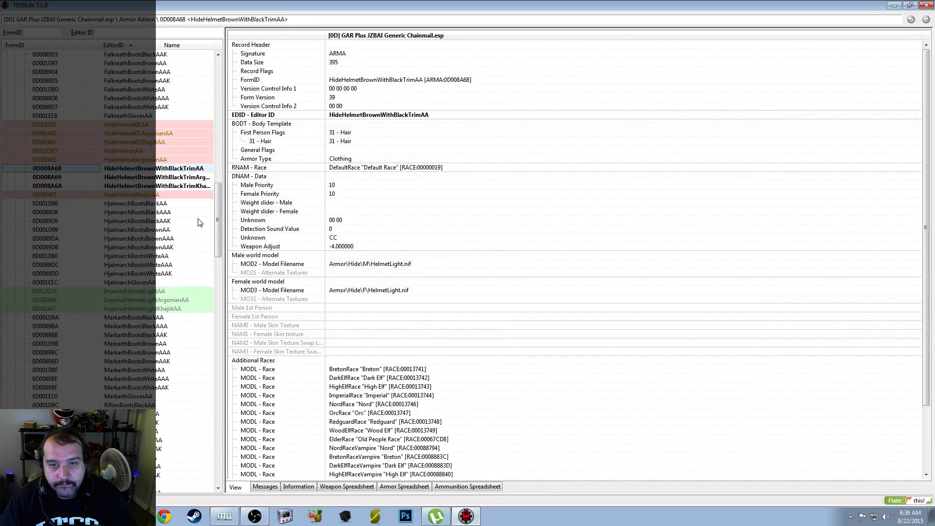
right_click(357, 273)
click(379, 280)
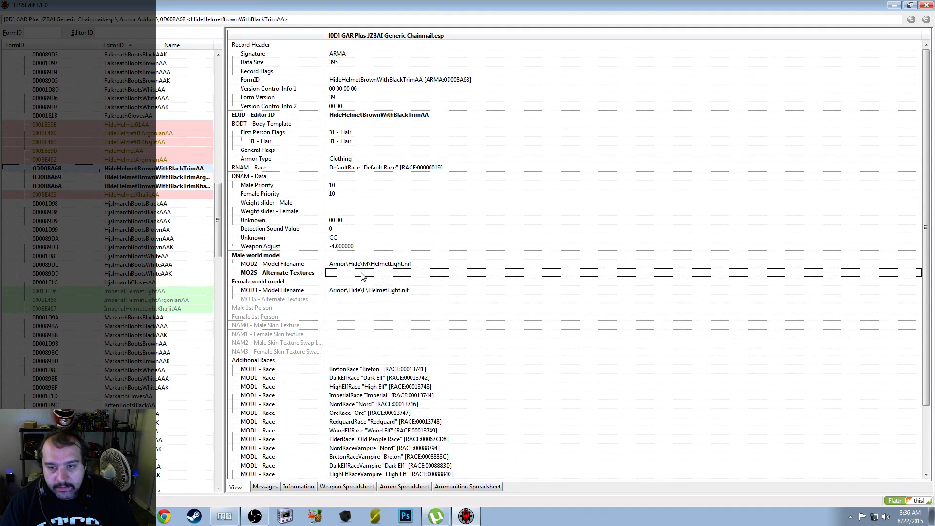
right_click(362, 274)
click(387, 294)
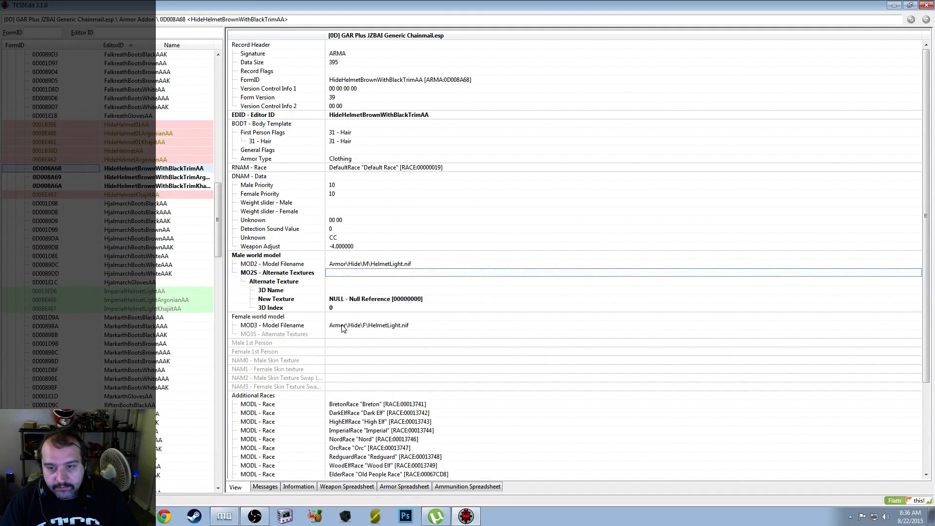
right_click(339, 333)
click(369, 338)
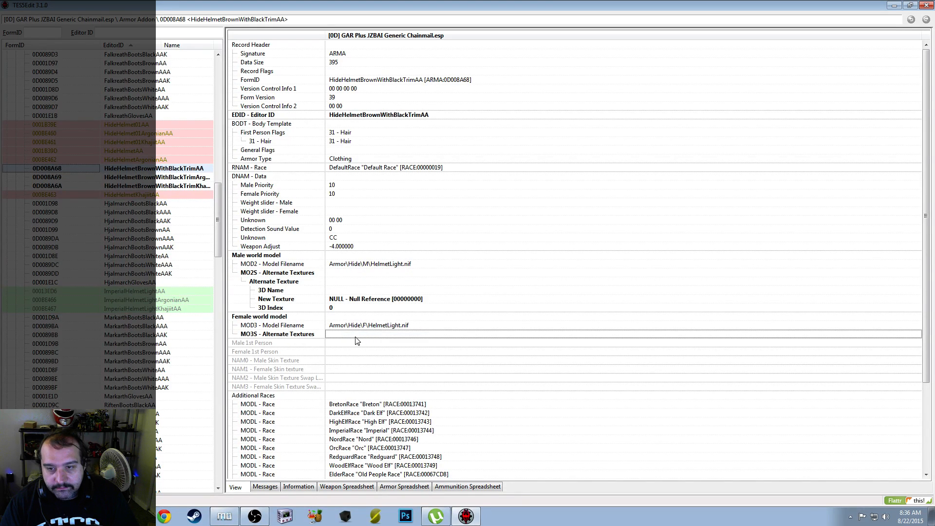
right_click(358, 334)
click(380, 355)
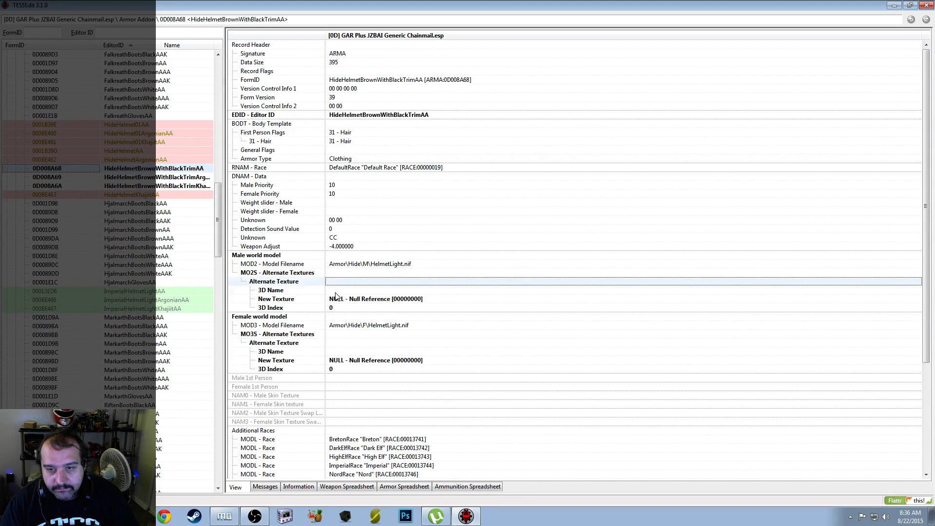
Set the 3D Name of the male alternate texture in HideHelmetBrownWithBlackTrimAA to HideHelmet
right_click(336, 291)
click(355, 303)
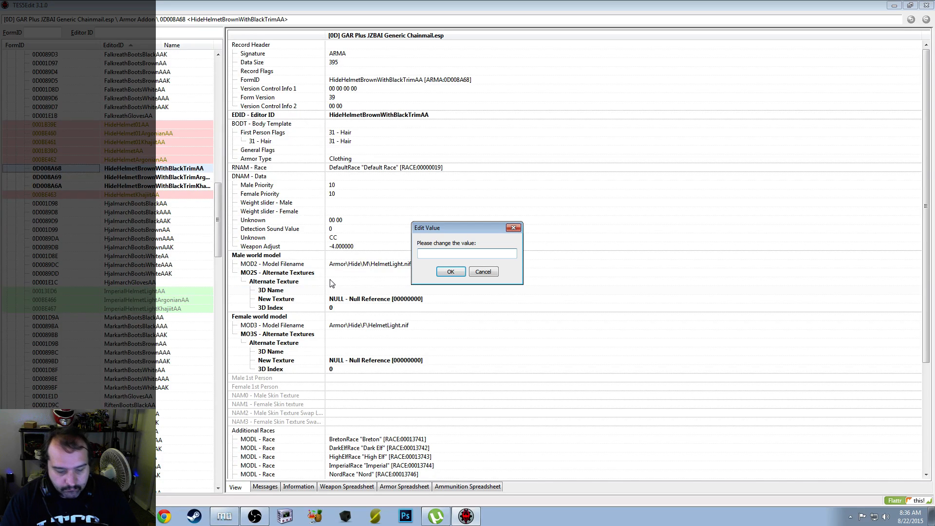
text(HideHelmet)
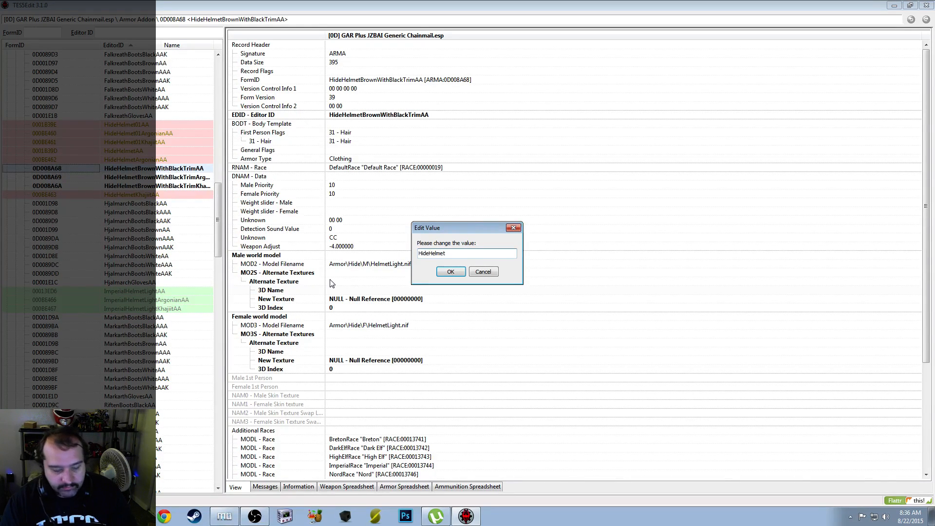
key(ctrl+a)
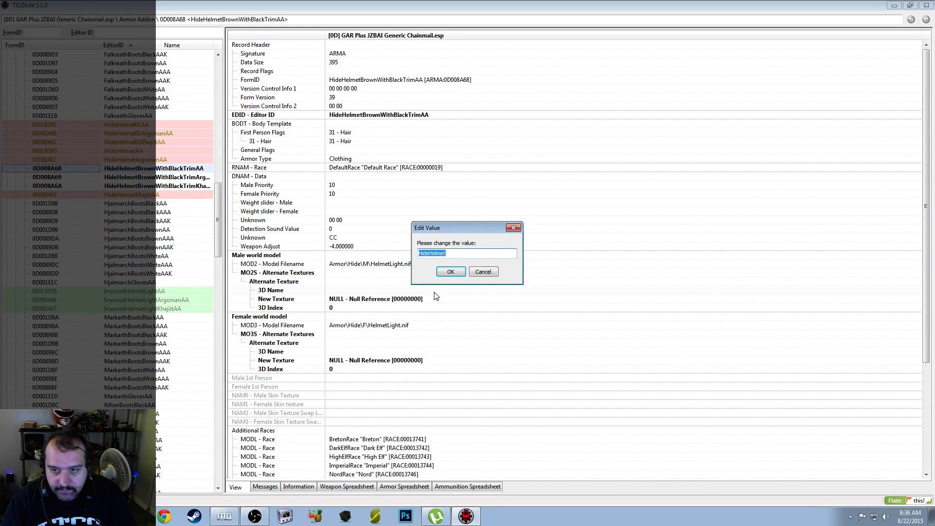
click(450, 271)
Set the 3D Name of the female alternate texture in HideHelmetBrownWithBlackTrimAA to HideHelmetF
right_click(359, 361)
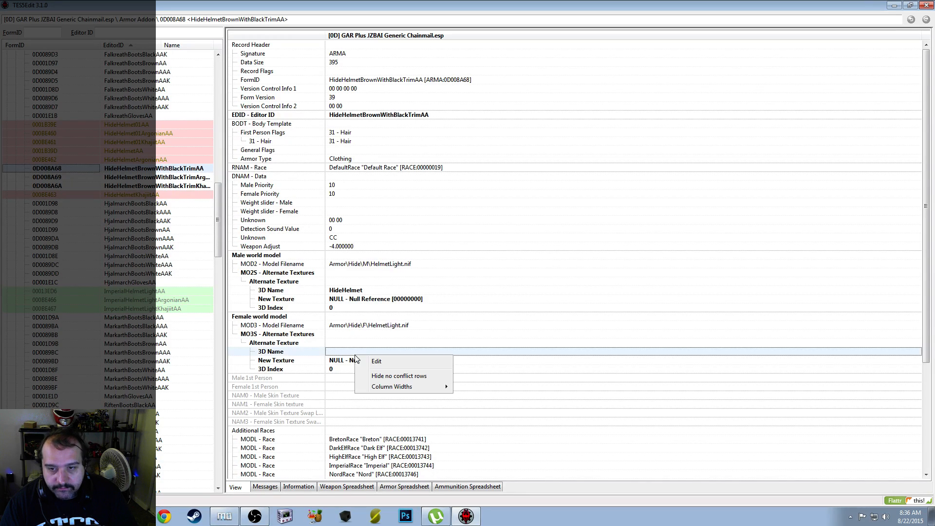
click(375, 363)
text(HideHelmet)
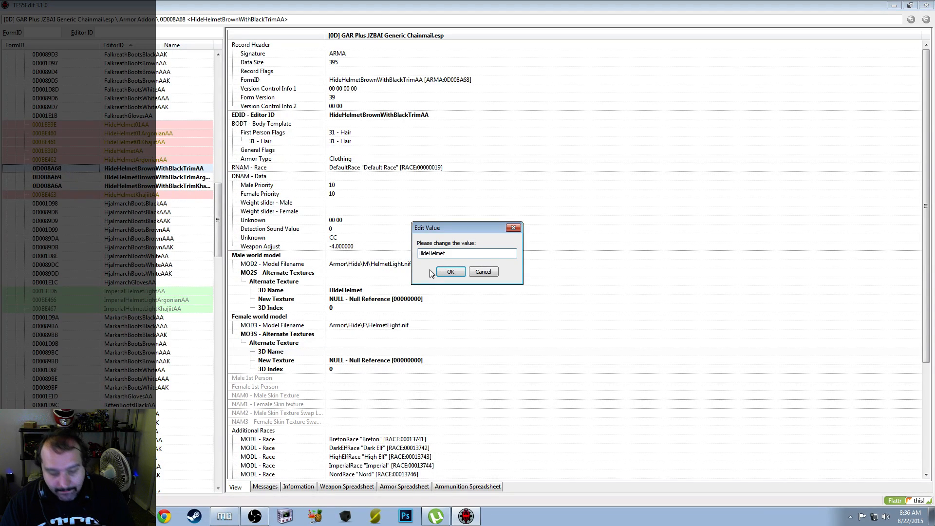
text(f)
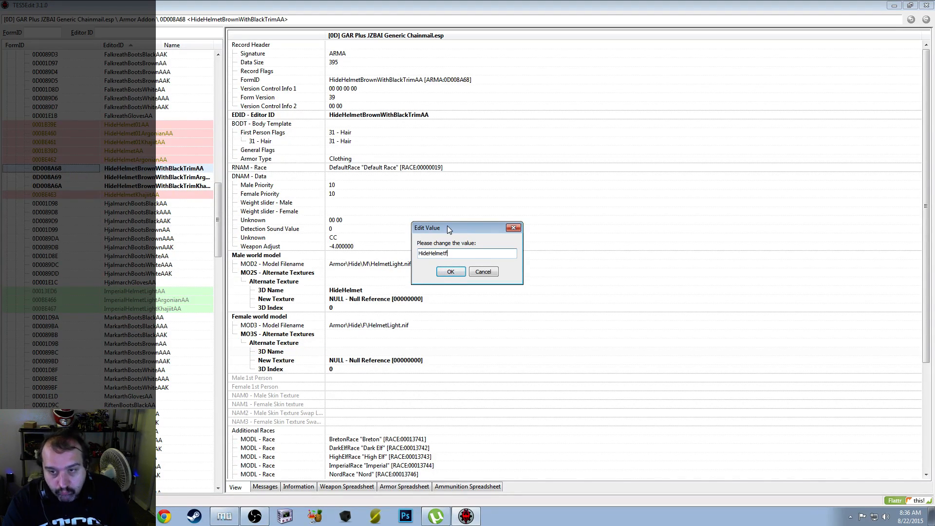
click(443, 271)
Copy the male alternate texture's 3D Name, HideHelmet, without changing it
right_click(354, 291)
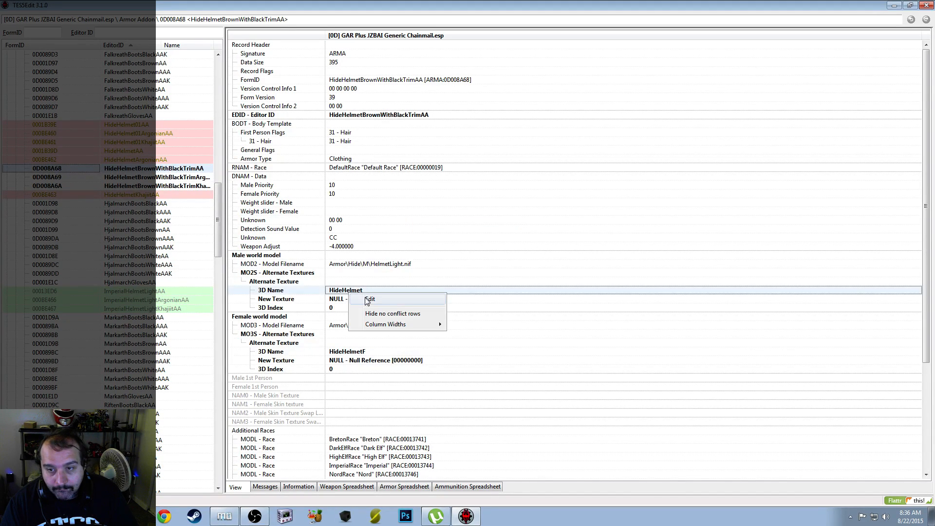
click(366, 299)
key(ctrl+c)
click(484, 273)
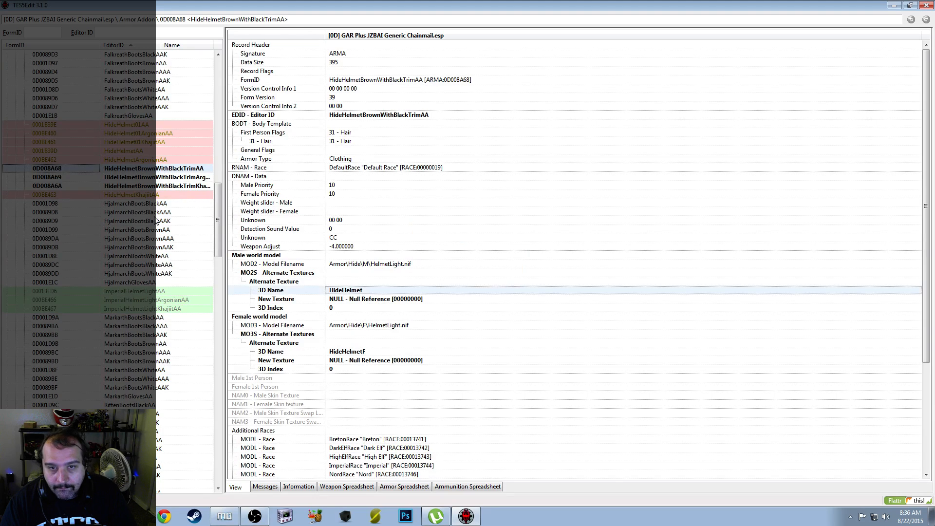
Add an alternate texture entry to both the male and female world models of HideHelmetBrownWithBlackTrimArgonianAA
click(181, 178)
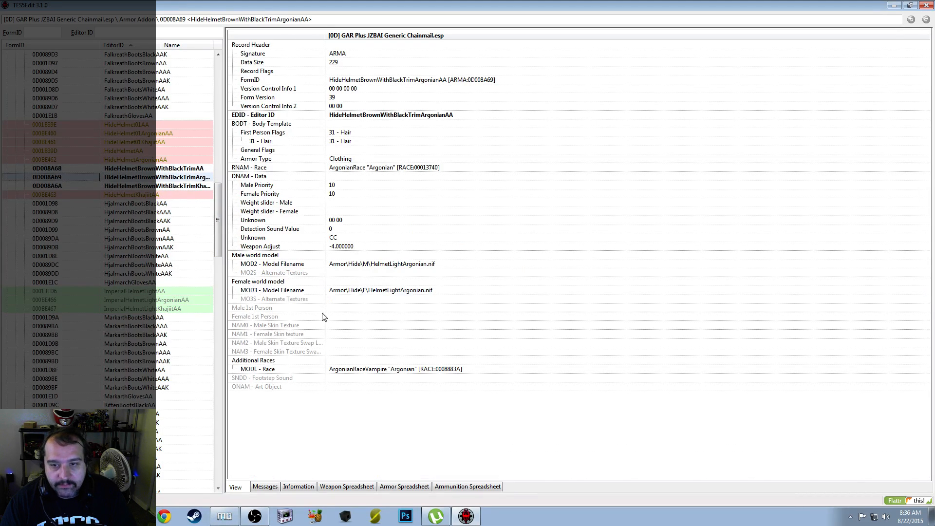
right_click(341, 274)
click(349, 279)
right_click(344, 271)
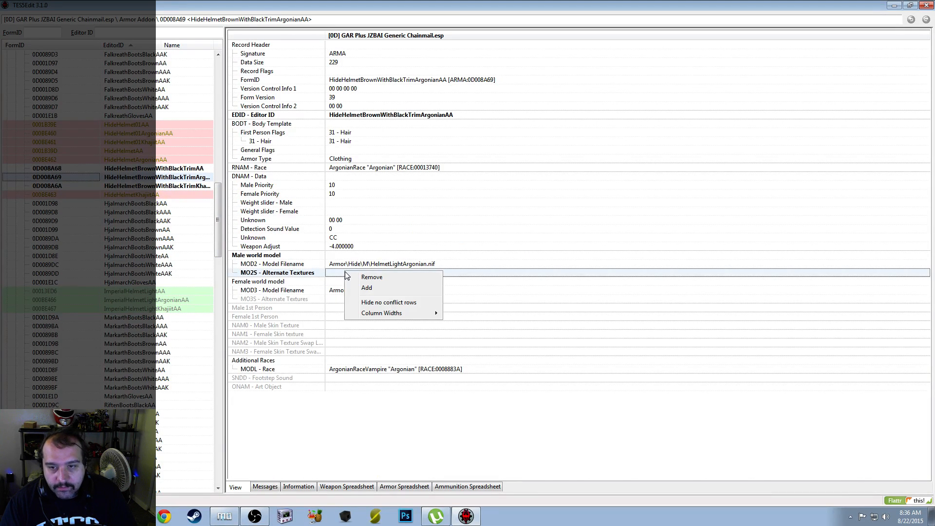
click(366, 288)
right_click(333, 335)
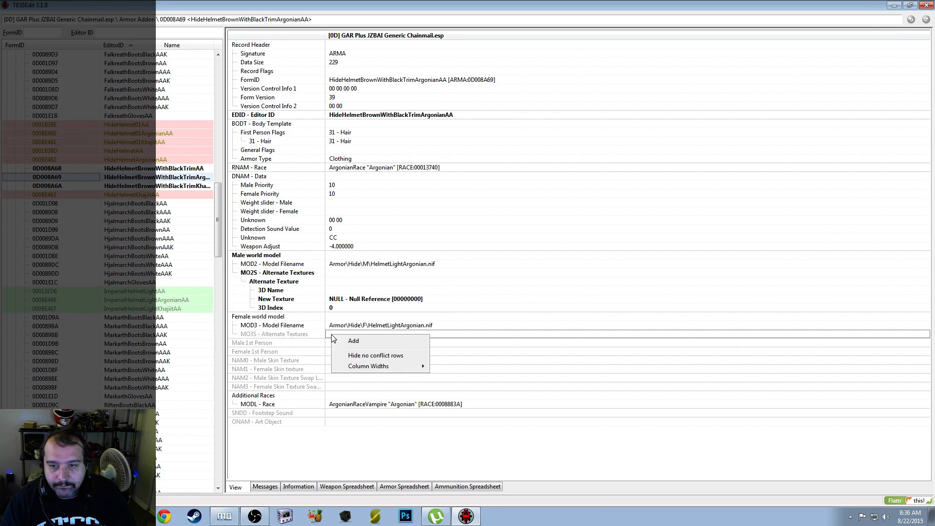
click(343, 341)
right_click(334, 333)
click(353, 348)
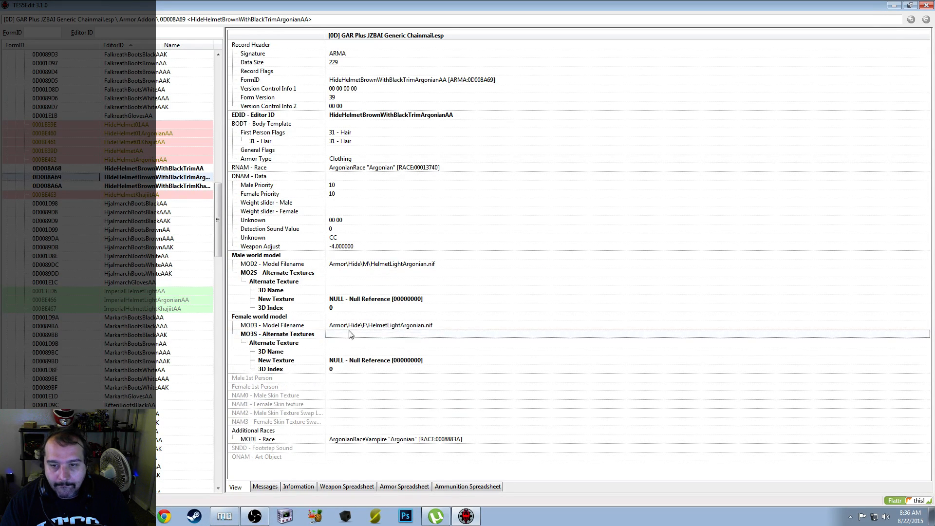
Set the 3D Name of the Argonian record's male alternate texture to HideHelmet
click(345, 292)
right_click(345, 296)
click(359, 299)
key(ctrl+v)
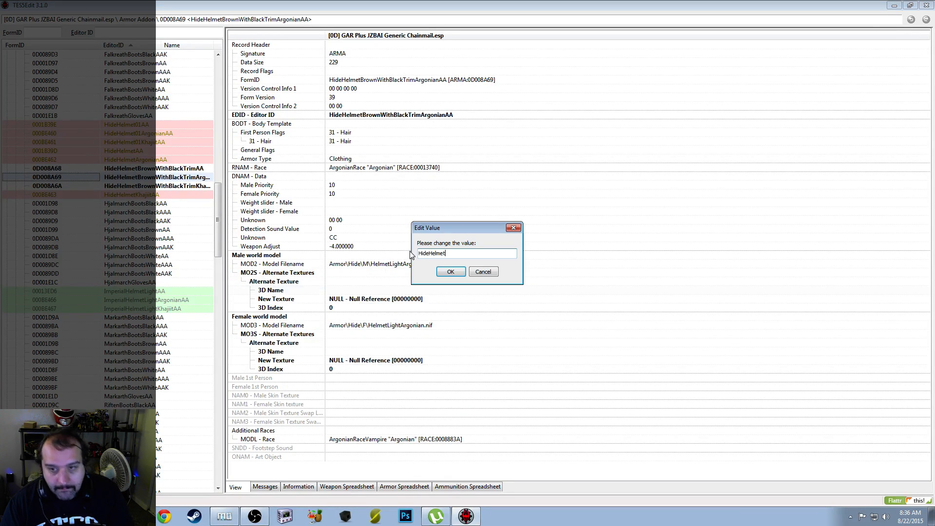
click(450, 272)
Set the 3D Name of the Argonian record's female alternate texture to HideHelmetF
click(339, 351)
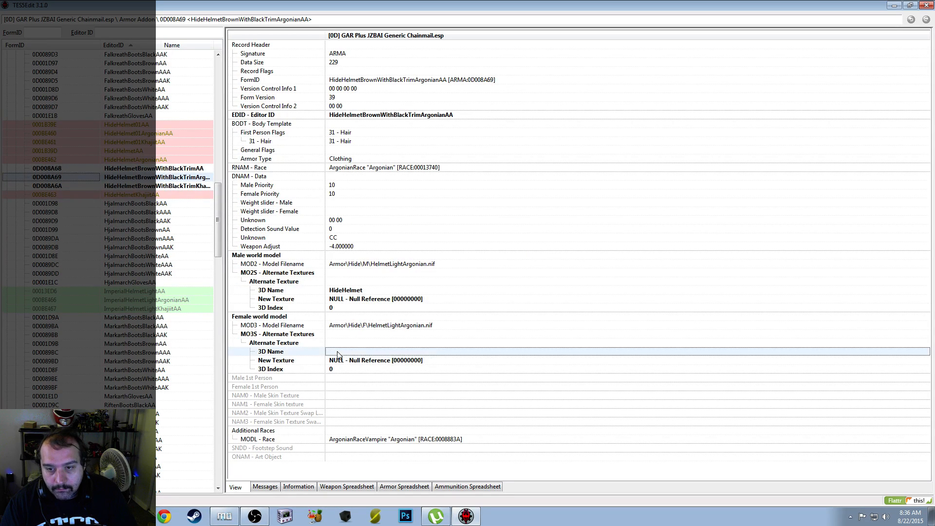
right_click(339, 353)
click(377, 361)
text(HideHelmet)
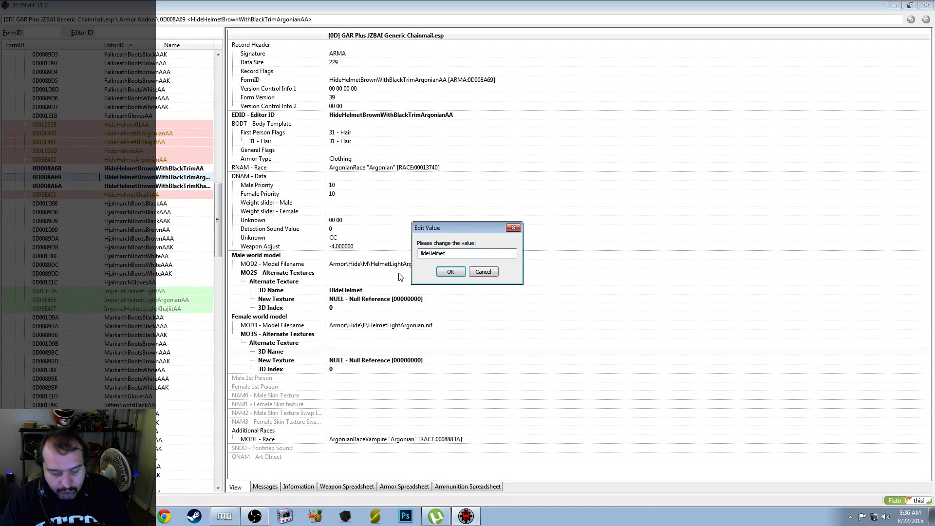
text(F)
key(Return)
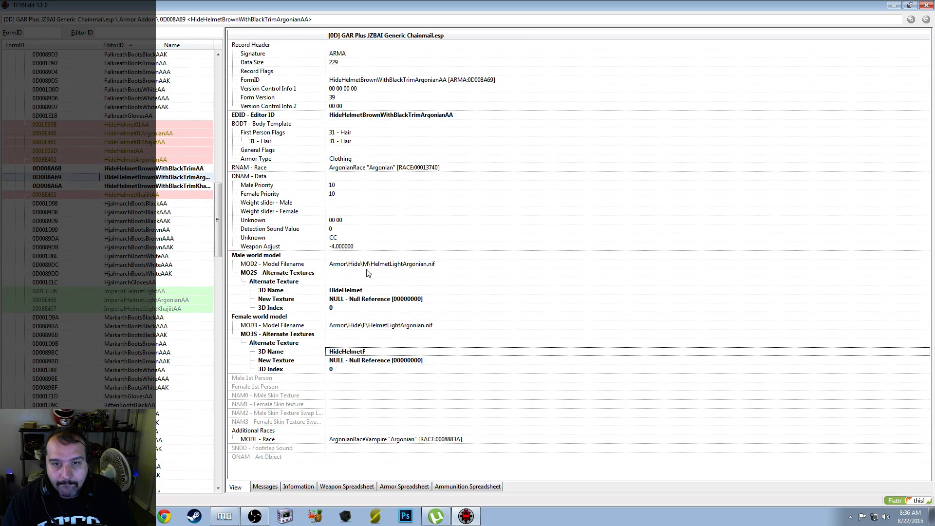
Add an alternate texture entry to both the male and female world models of HideHelmetBrownWithBlackTrimKhajiitAA
click(186, 186)
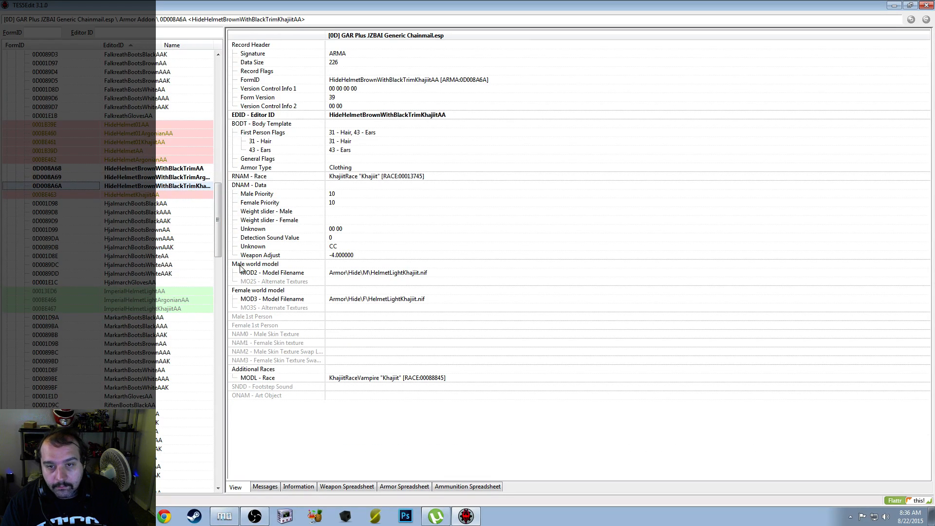
drag(223, 281, 257, 281)
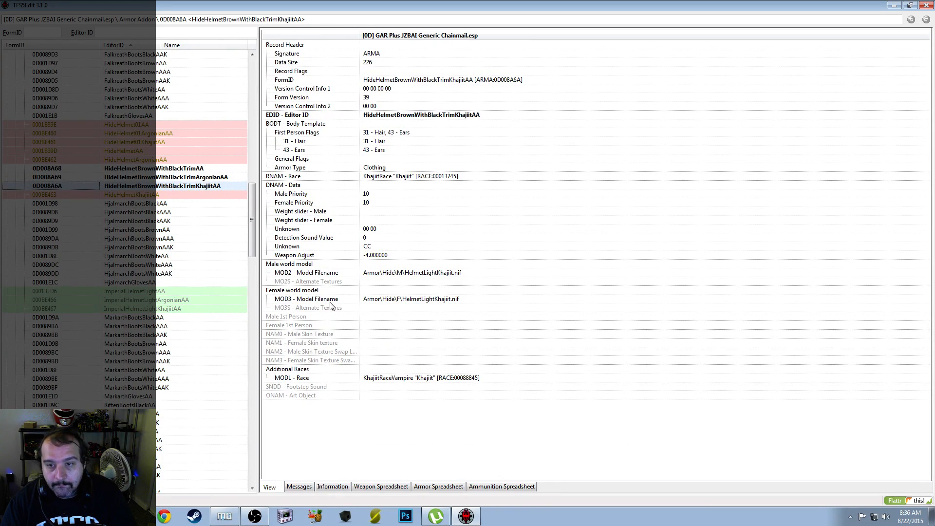
right_click(376, 285)
click(397, 290)
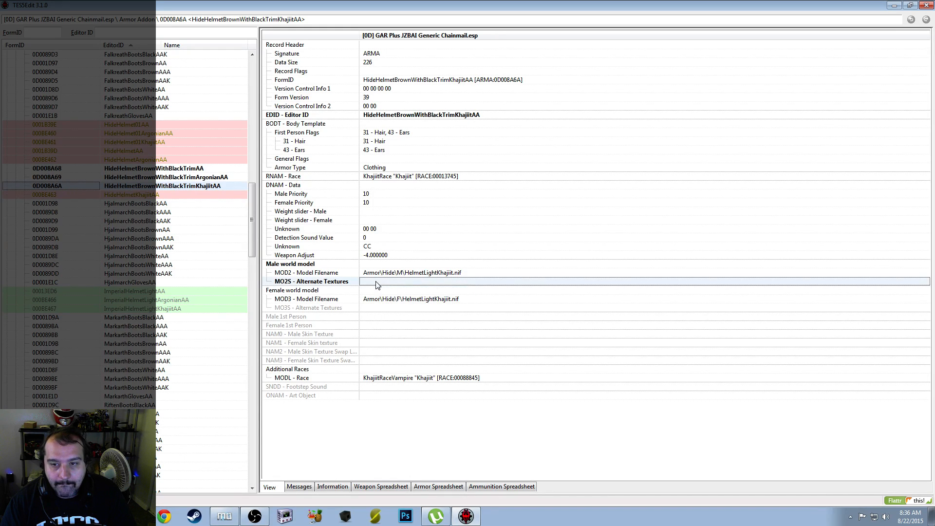
right_click(375, 282)
click(397, 298)
right_click(383, 343)
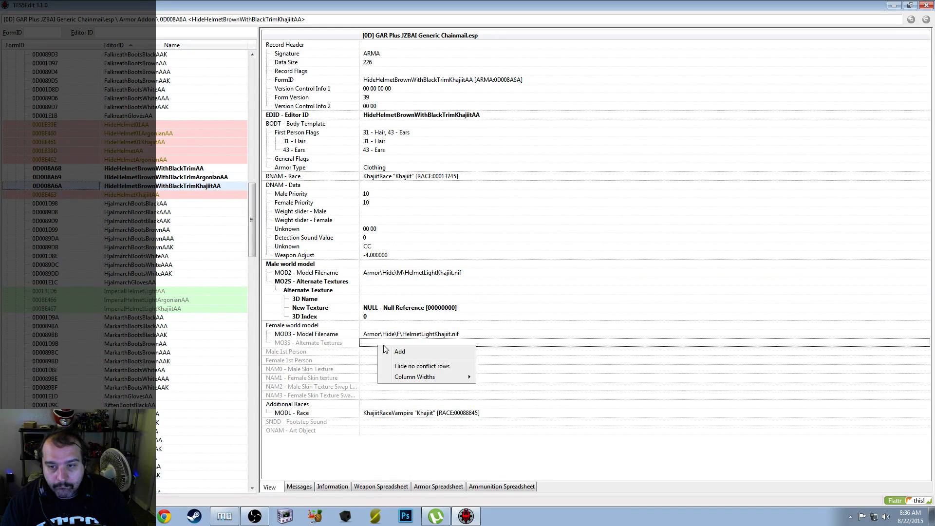
click(388, 351)
right_click(385, 343)
click(417, 364)
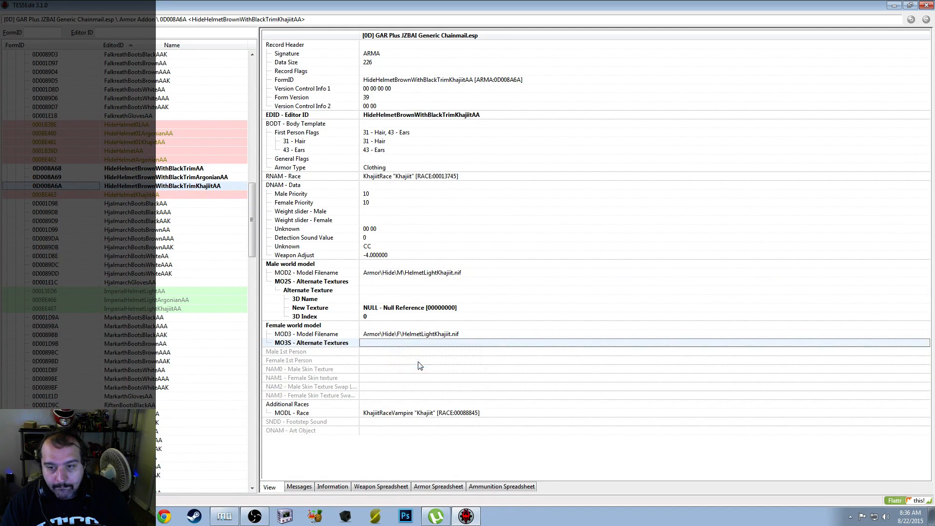
Set the 3D Name of the Khajiit record's male alternate texture to HideHelmet
click(382, 300)
right_click(415, 305)
click(416, 306)
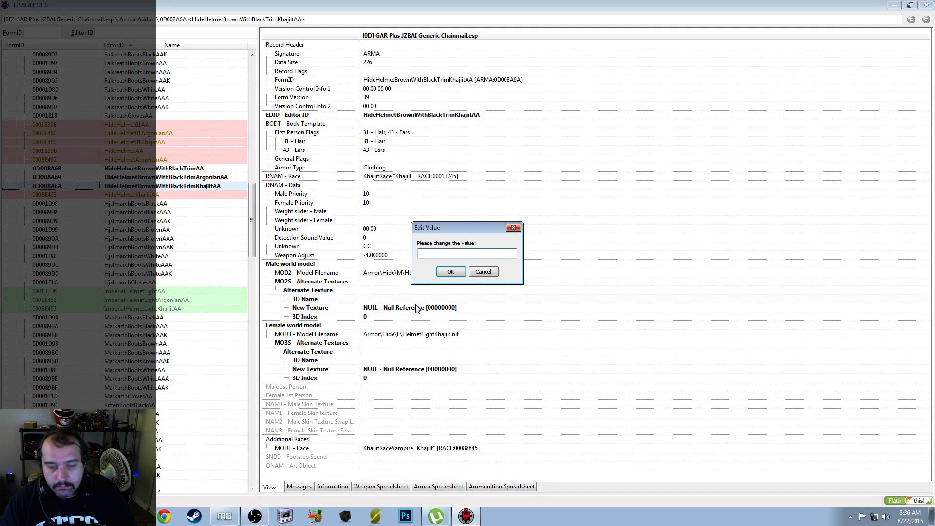
text(HideHelmet)
click(450, 271)
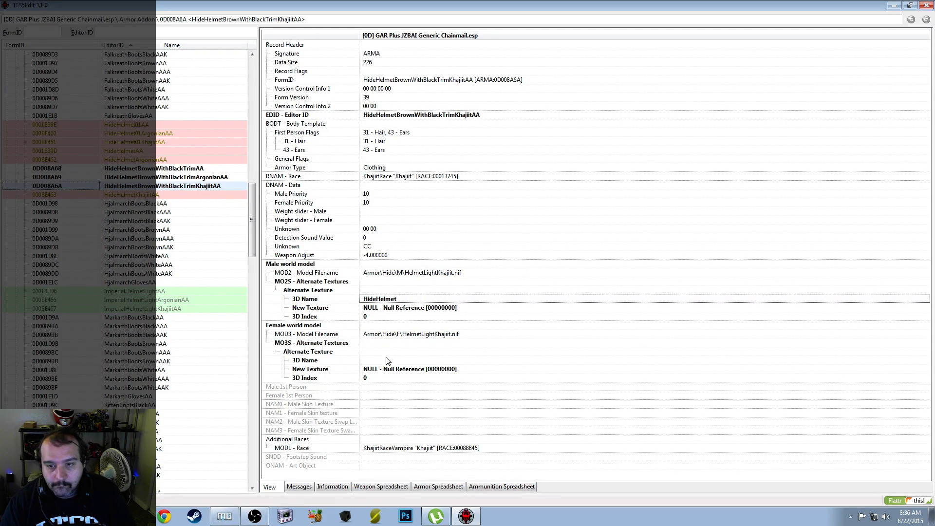
Set the 3D Name of the Khajiit record's female alternate texture to HideHelmetF
click(383, 361)
right_click(383, 363)
click(415, 366)
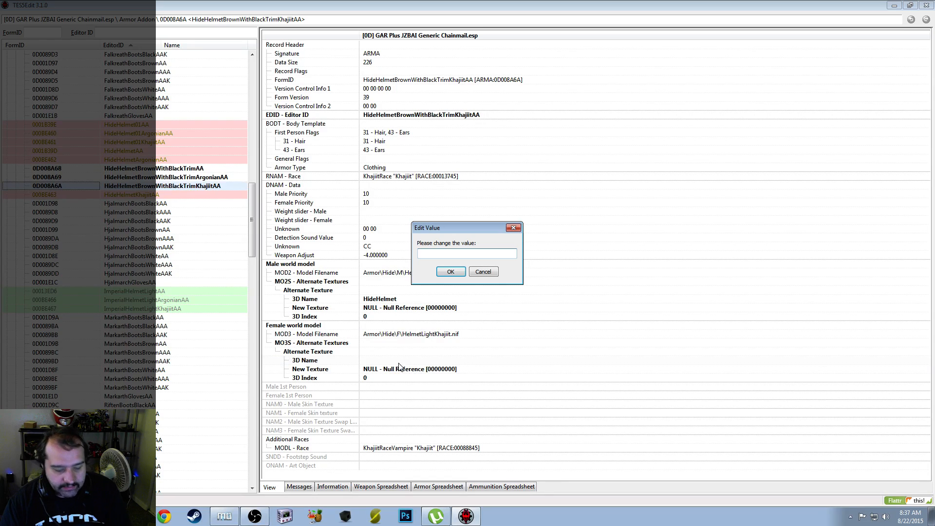
text(HideHelmet)
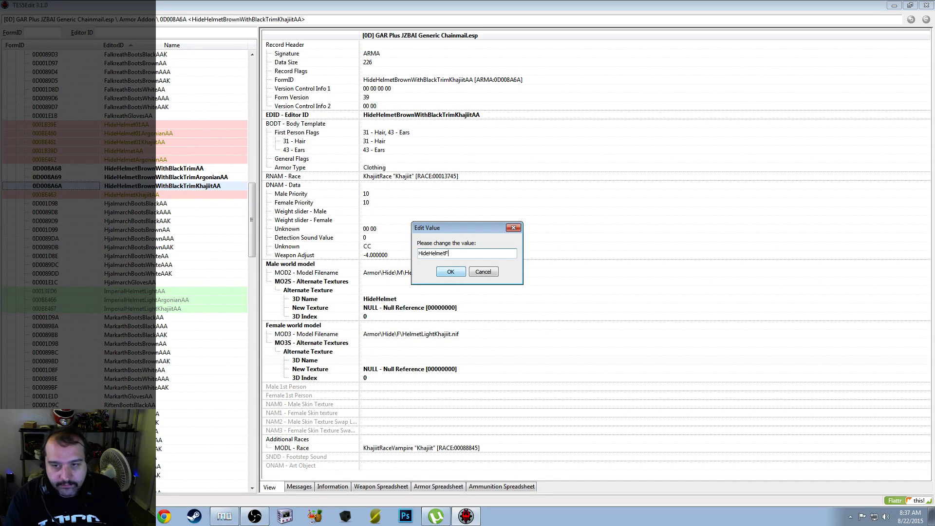
click(439, 272)
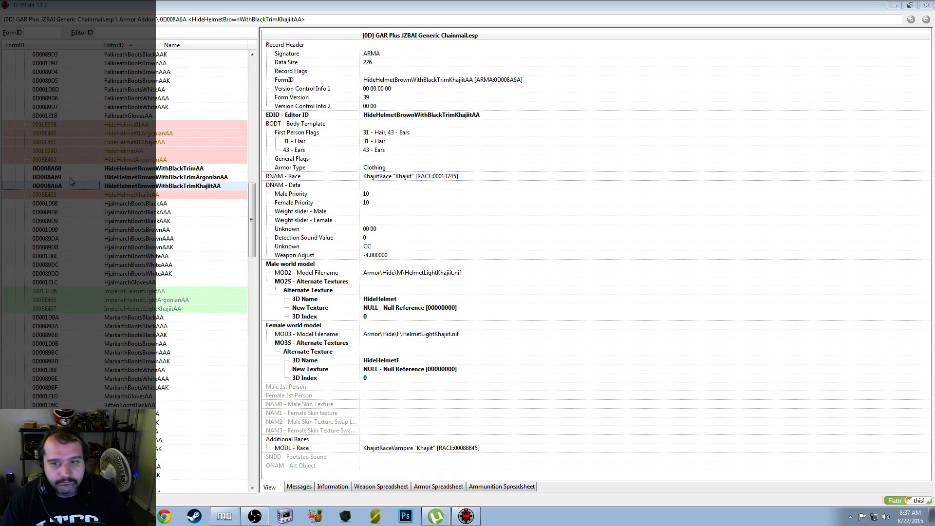
Assign HideHelmBrownWithBlackTrim [TXST:0D008A23] as the New Texture of the male alternate texture in HideHelmetBrownWithBlackTrimAA
click(181, 168)
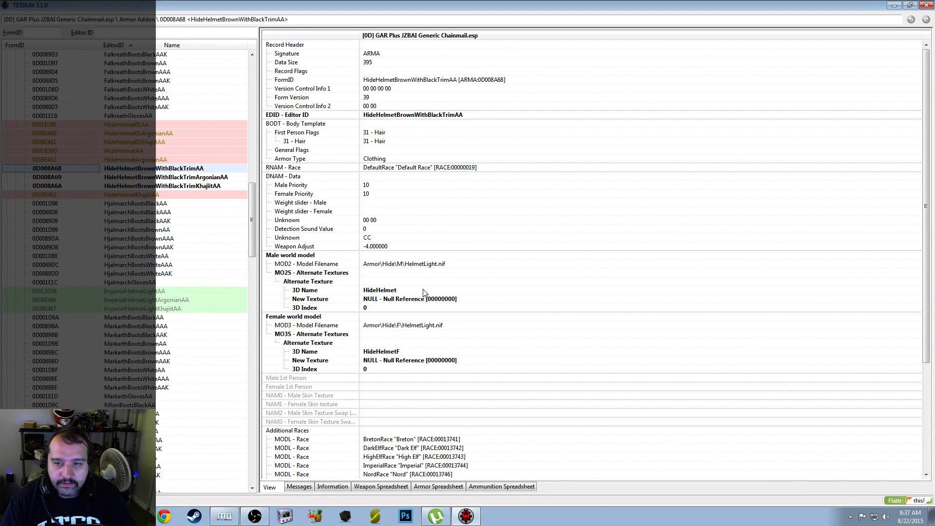
click(410, 302)
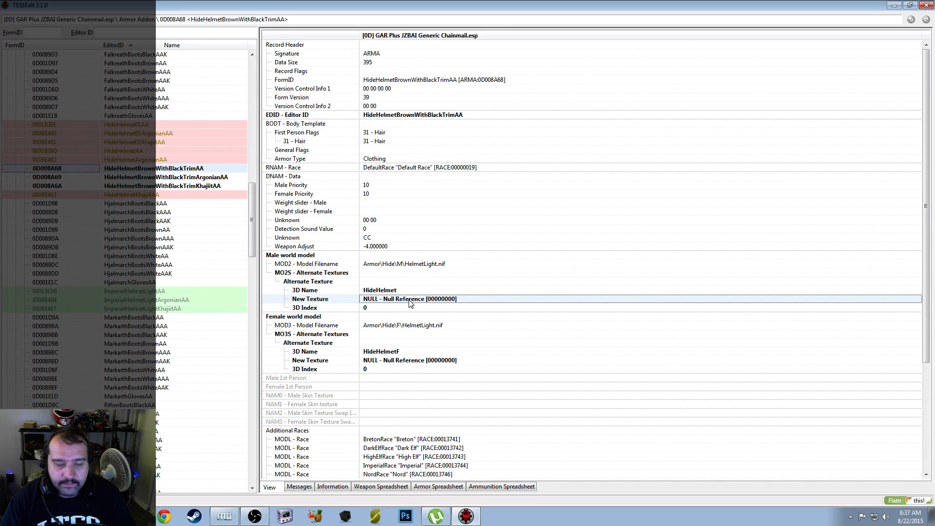
double_click(406, 300)
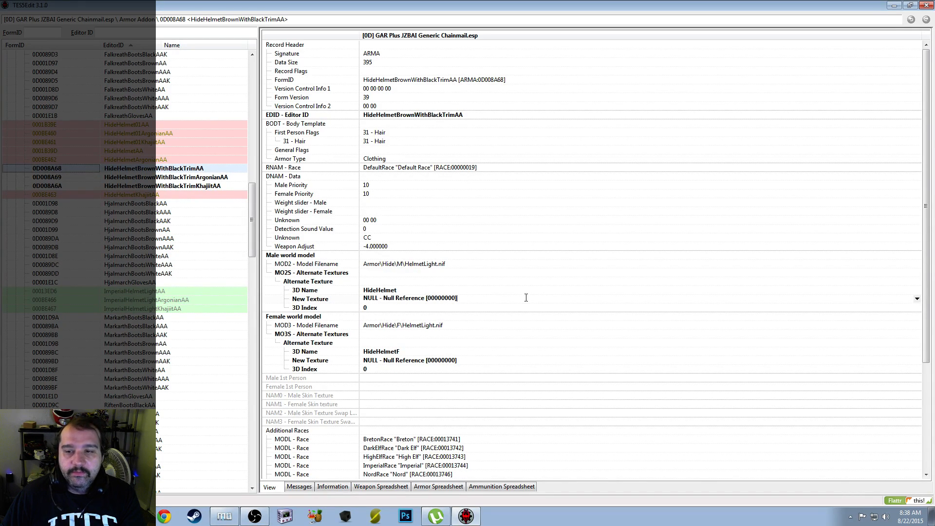
click(917, 299)
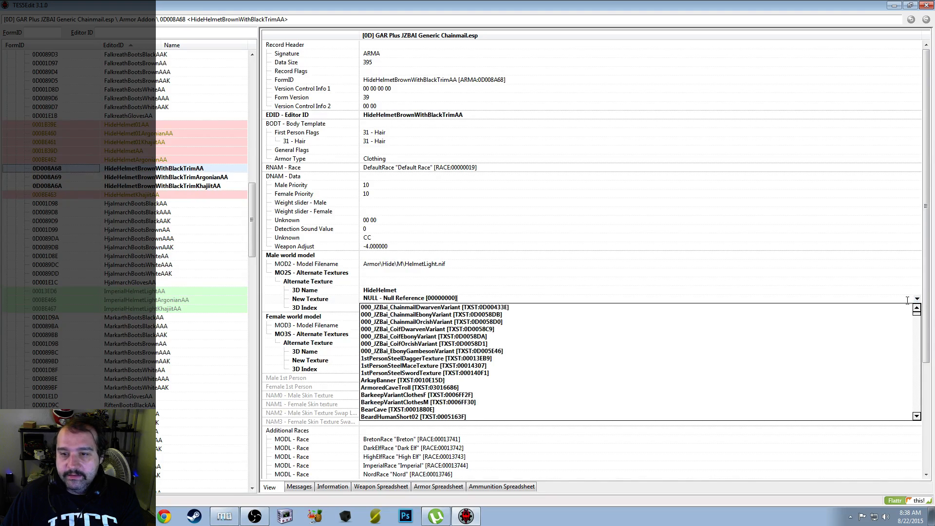
scroll(413, 392, down, 10)
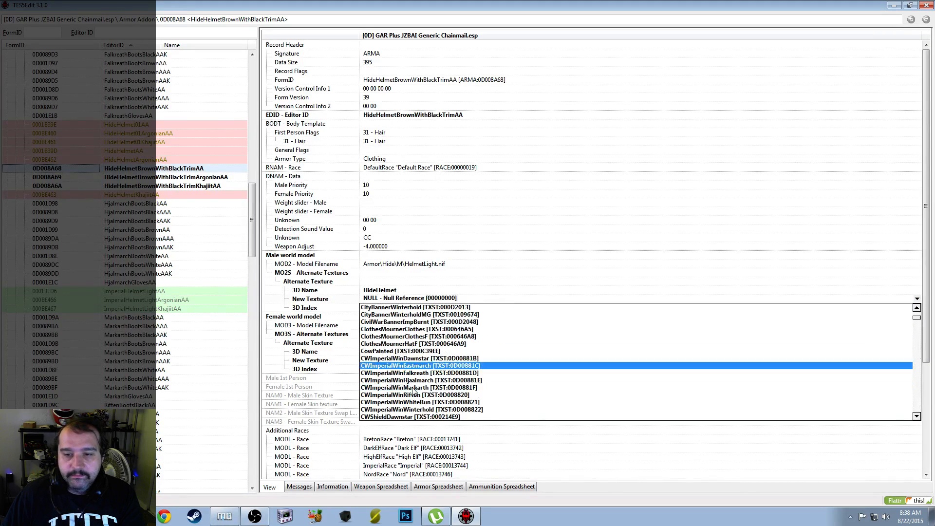
scroll(413, 392, down, 6)
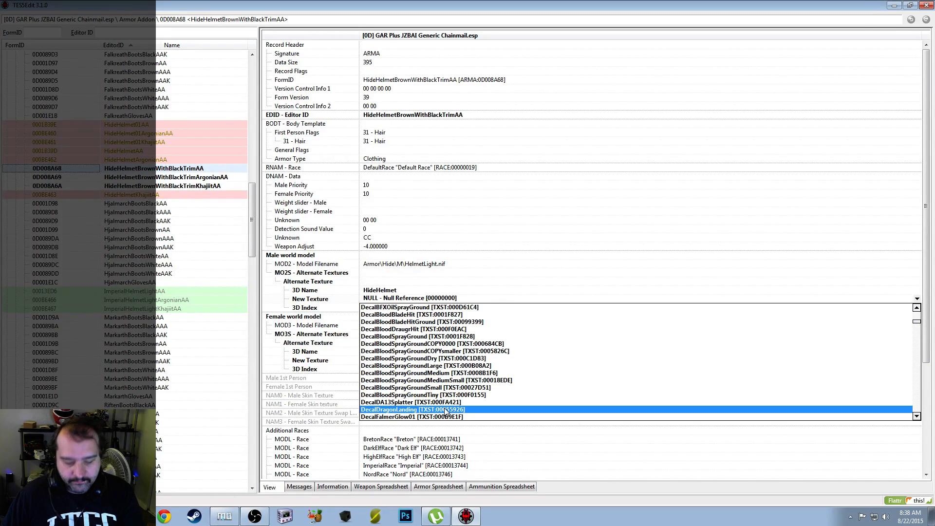
text(hide)
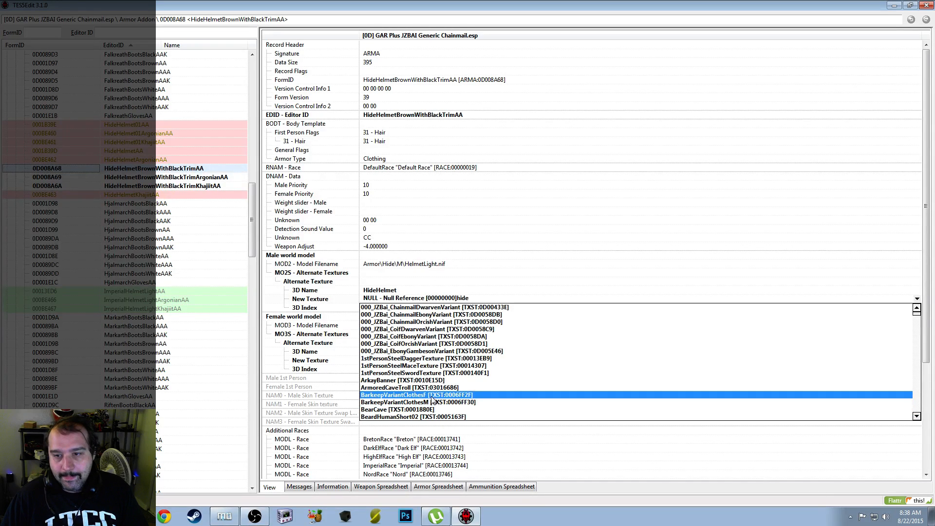
key(ctrl+a)
text(h)
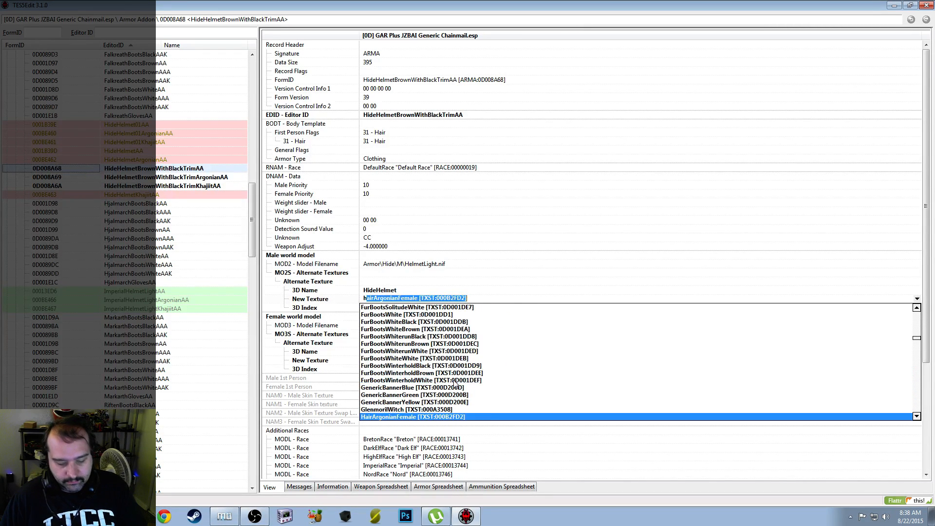
text(id)
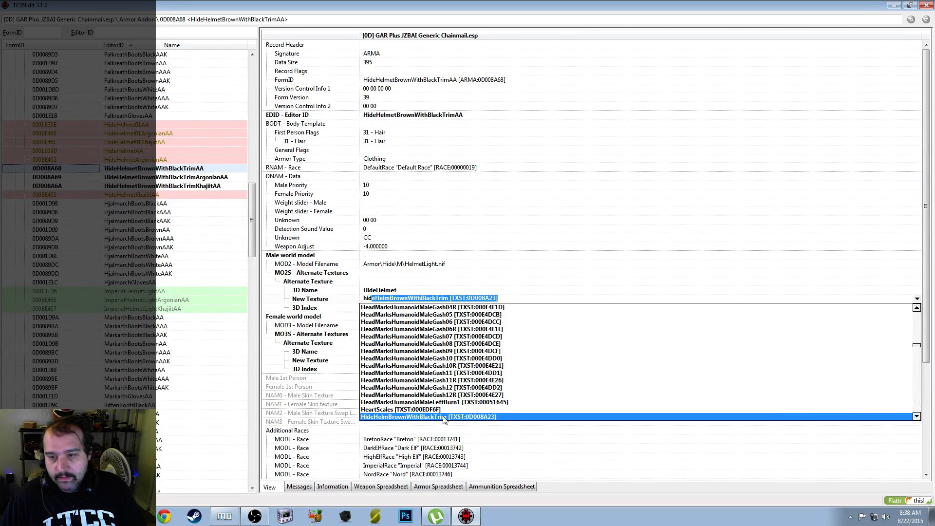
scroll(460, 363, down, 3)
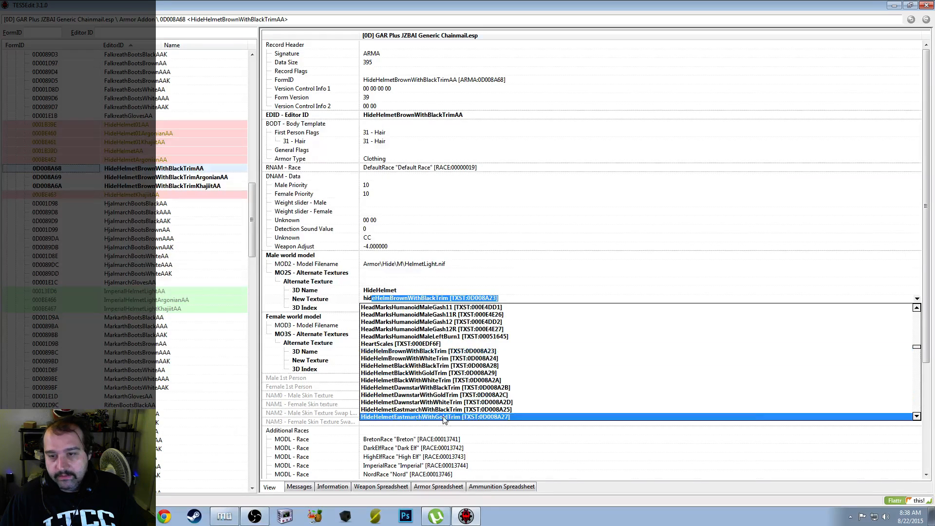
click(465, 352)
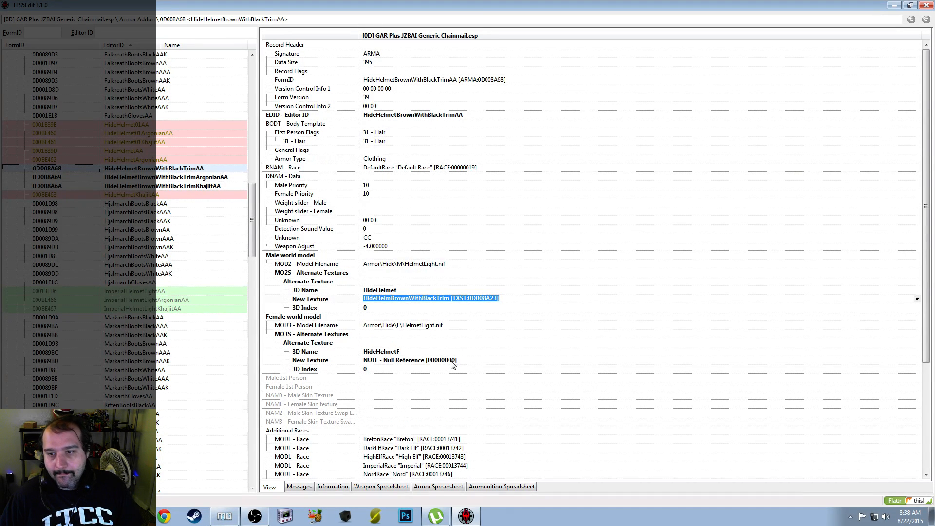
Set the New Texture of the default-race record's female alternate texture to HideHelmBrownWithBlackTrim [TXST:0D008A23]
right_click(453, 364)
click(479, 366)
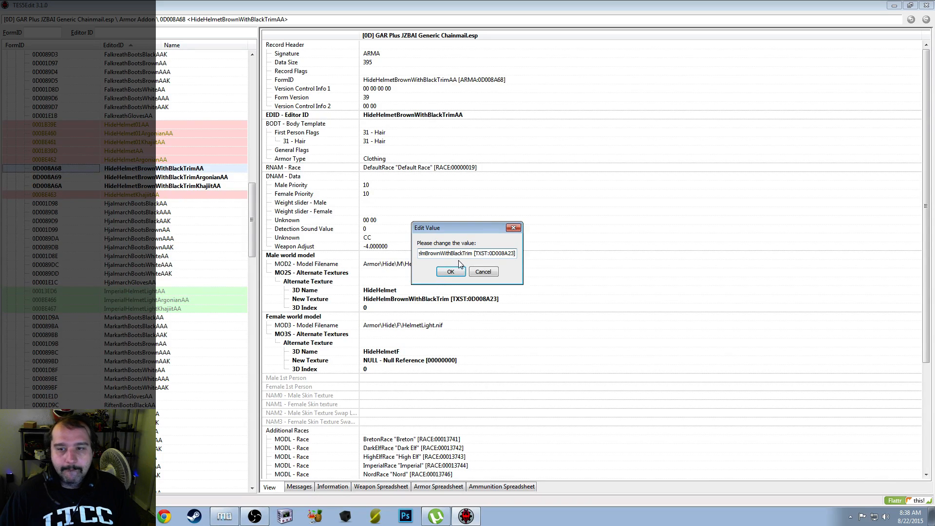
click(451, 271)
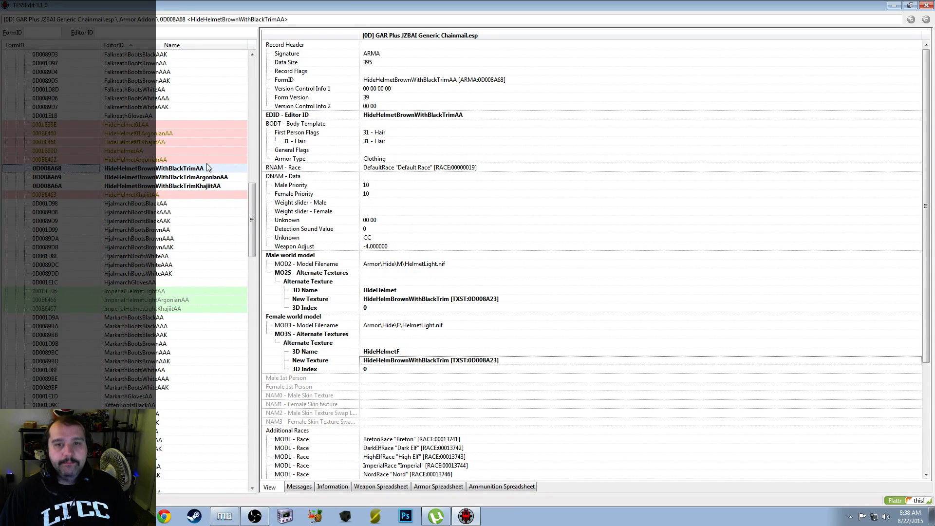
Set the New Texture of the Argonian record's male and female alternate textures to HideHelmBrownWithBlackTrim [TXST:0D008A23]
click(184, 178)
right_click(416, 300)
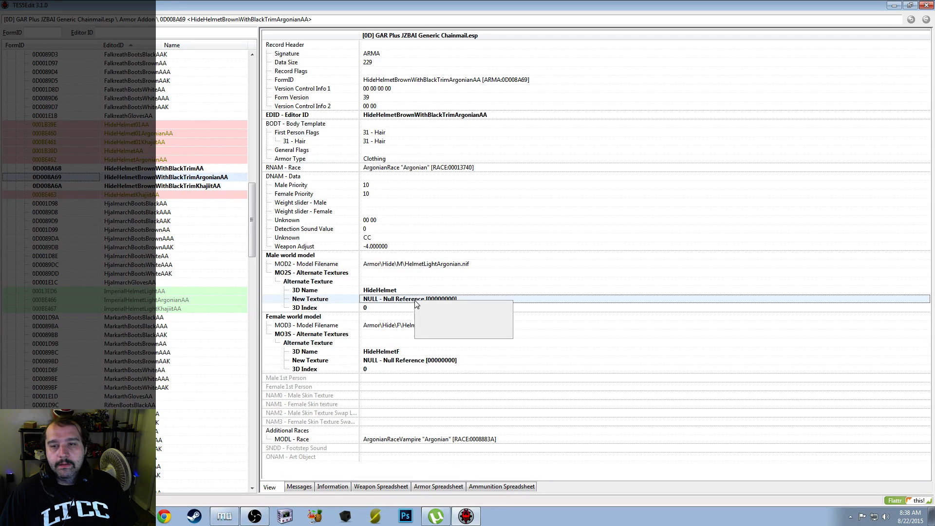
click(442, 307)
text(HideHelmBrownWithBlackTrim [TXST:0D008A23])
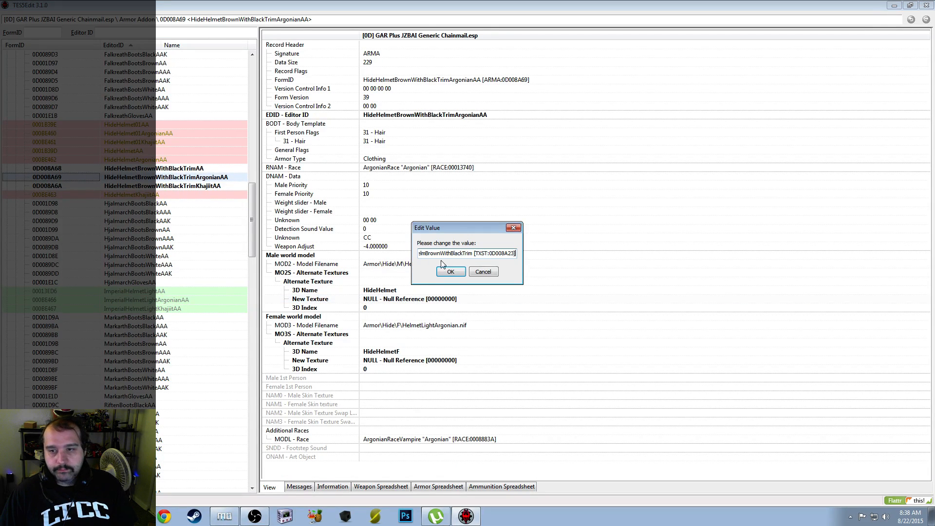
click(451, 271)
right_click(393, 365)
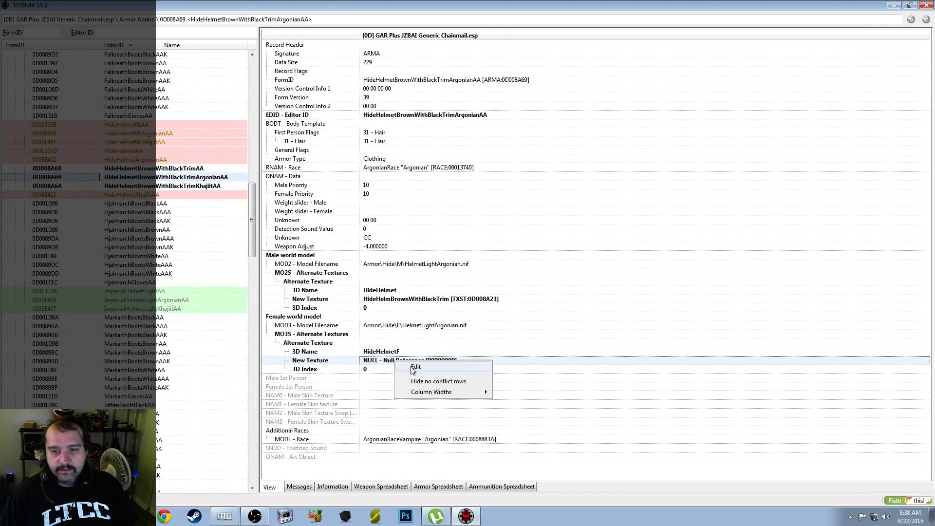
click(418, 369)
text(HideHelmBrownWithBlackTrim [TXST:0D008A23])
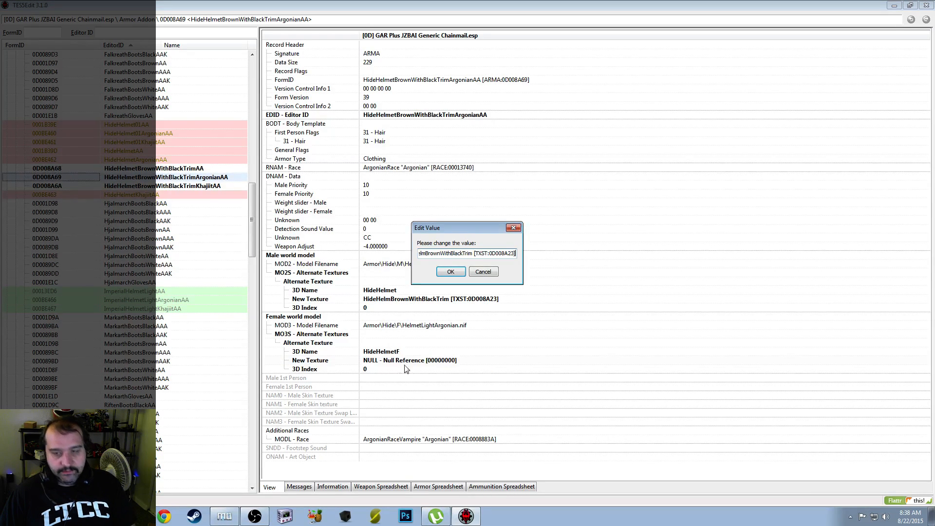
click(452, 271)
Set the New Texture of the Khajiit record's male and female alternate textures to HideHelmBrownWithBlackTrim [TXST:0D008A23]
click(183, 187)
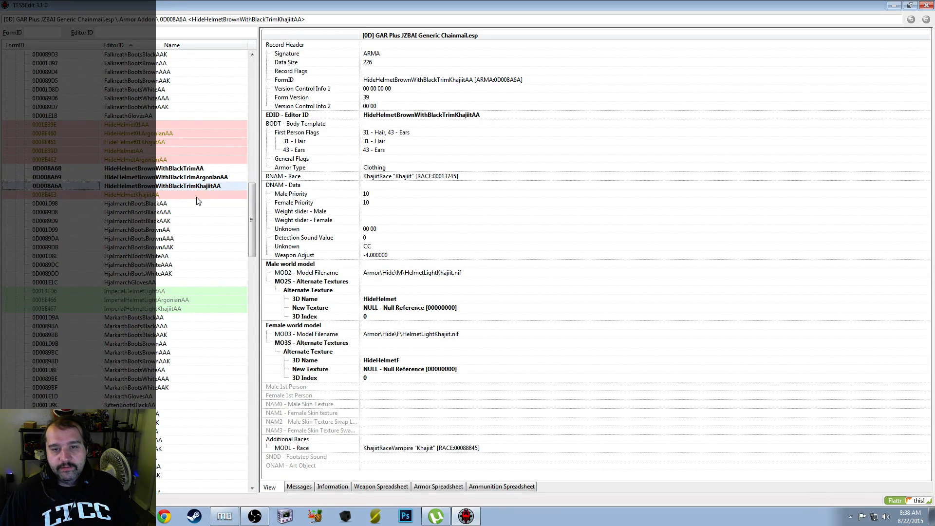
right_click(439, 307)
click(457, 312)
text(HideHelmBrownWithBlackTrim [TXST:0D008A23])
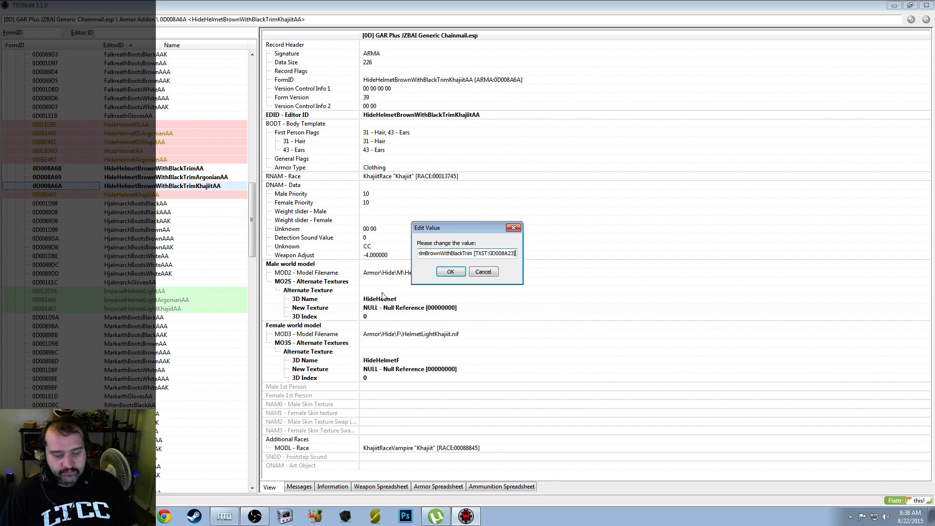
click(450, 272)
right_click(438, 369)
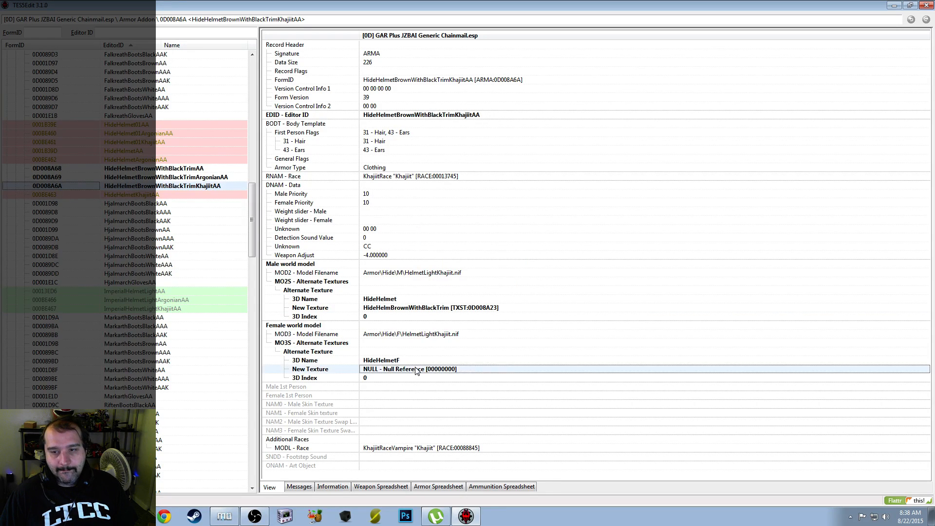
click(456, 370)
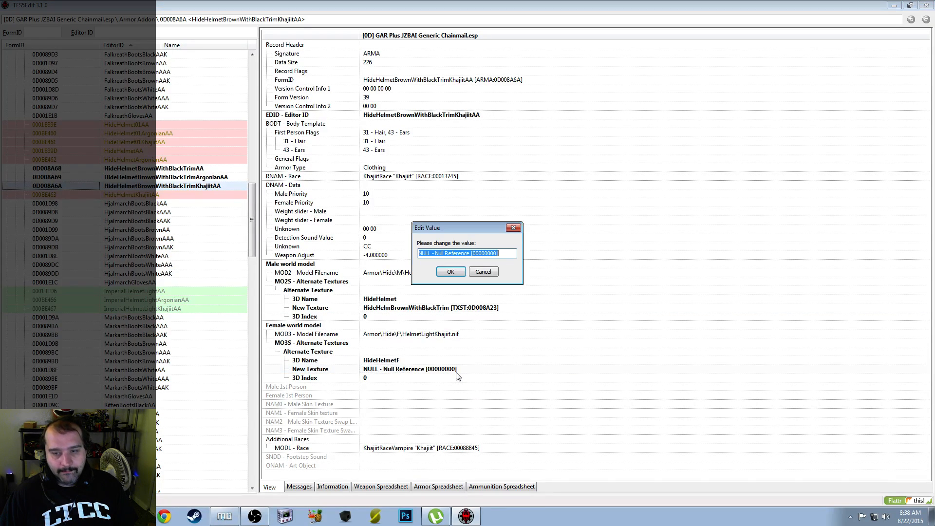
click(451, 272)
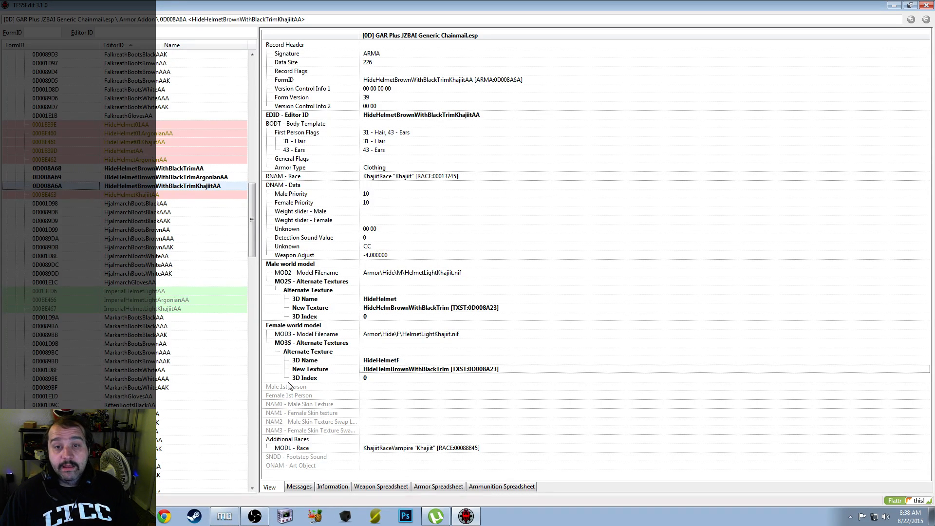
Save the changes to GAR Plus JZBAI Generic Chainmail.esp with plugin backup enabled
key(ctrl+s)
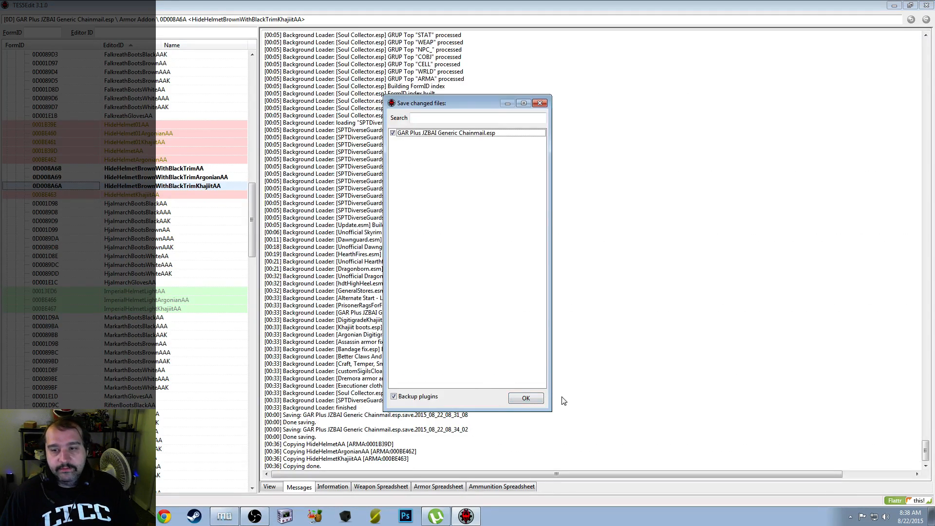
click(512, 397)
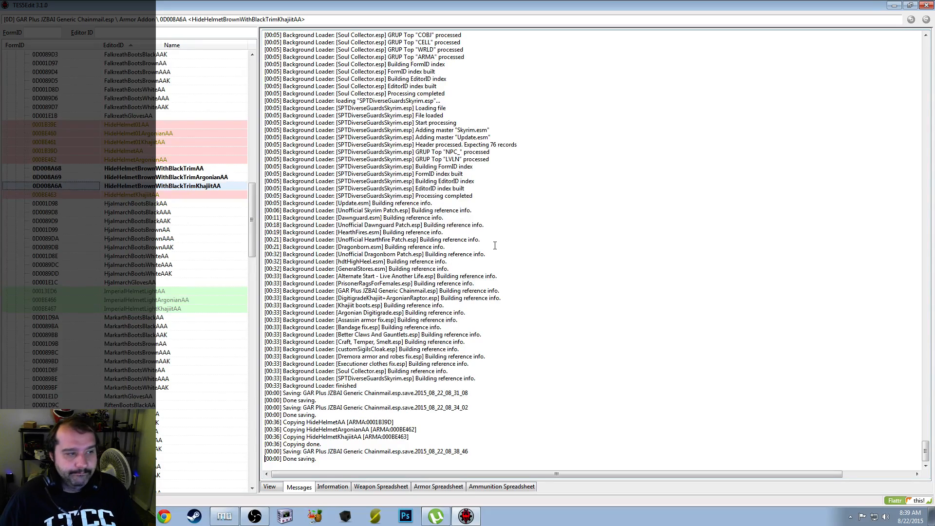
click(164, 169)
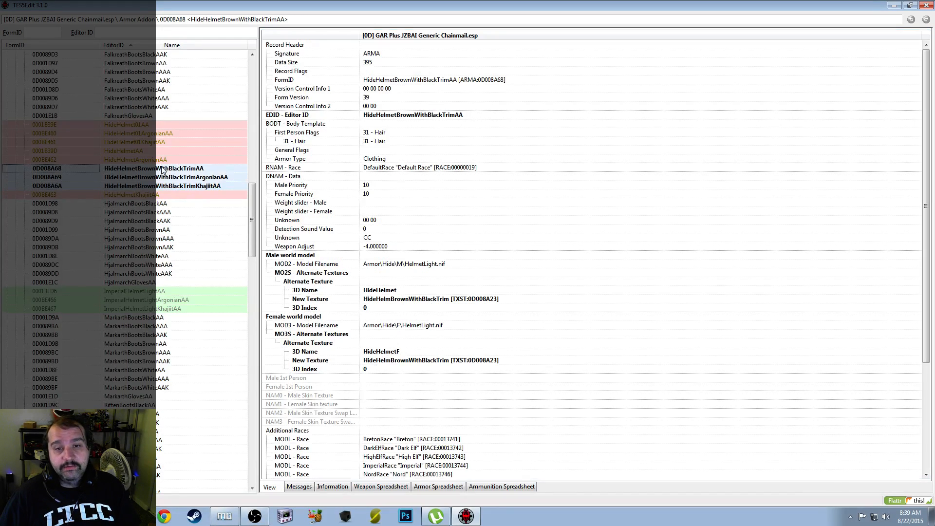
mouse_move(252, 228)
mouse_down()
mouse_move(251, 146)
mouse_move(254, 228)
mouse_up()
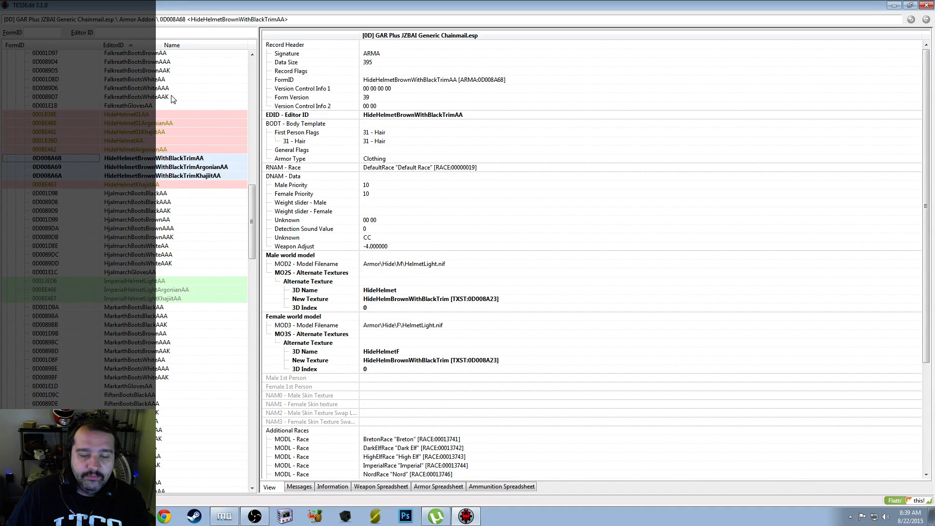
click(397, 264)
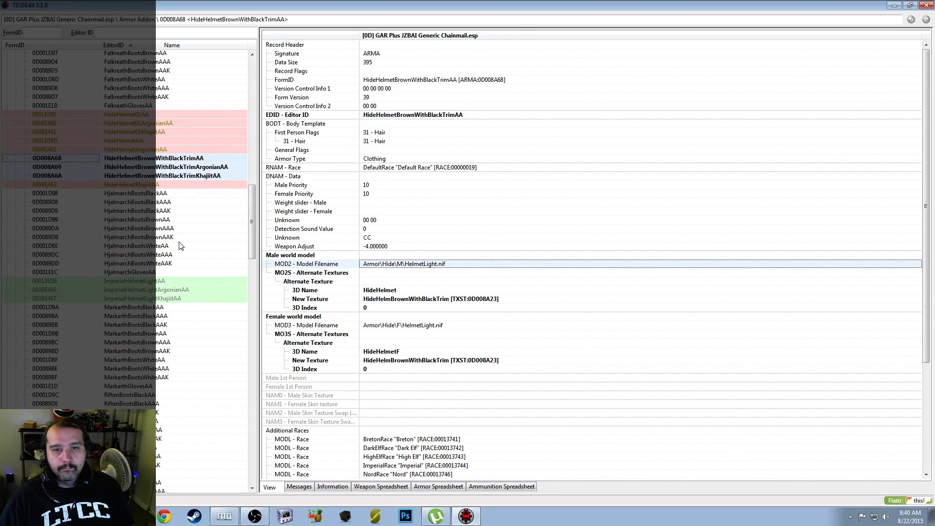
Select the three HideHelmetBrownWithBlackTrim armor addon records for the default, Argonian and Khajiit races
click(148, 176)
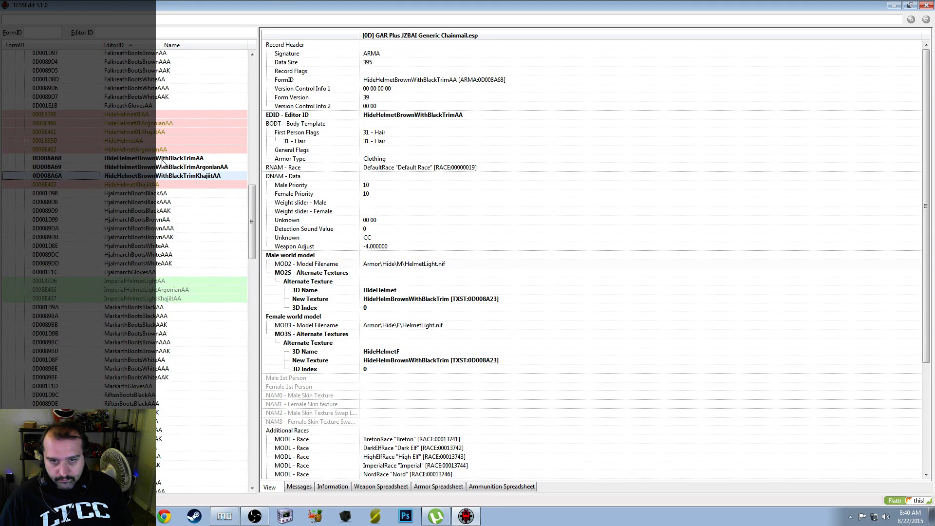
click(164, 166)
click(166, 161)
key(shift+Down)
key(shift+Down)
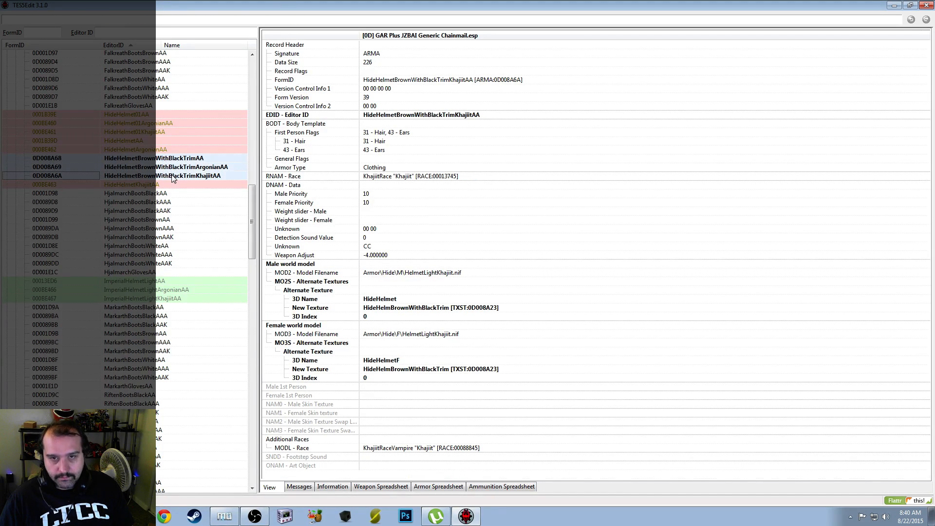
right_click(165, 169)
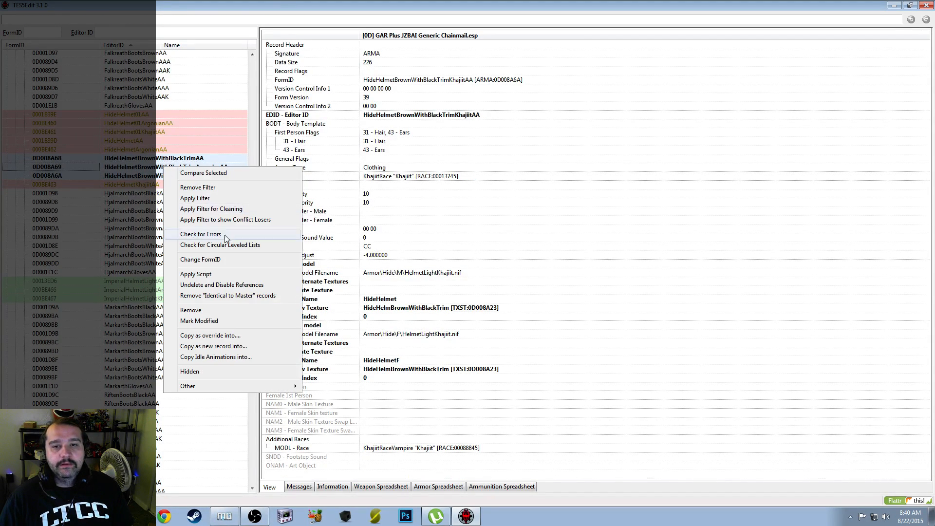
click(238, 352)
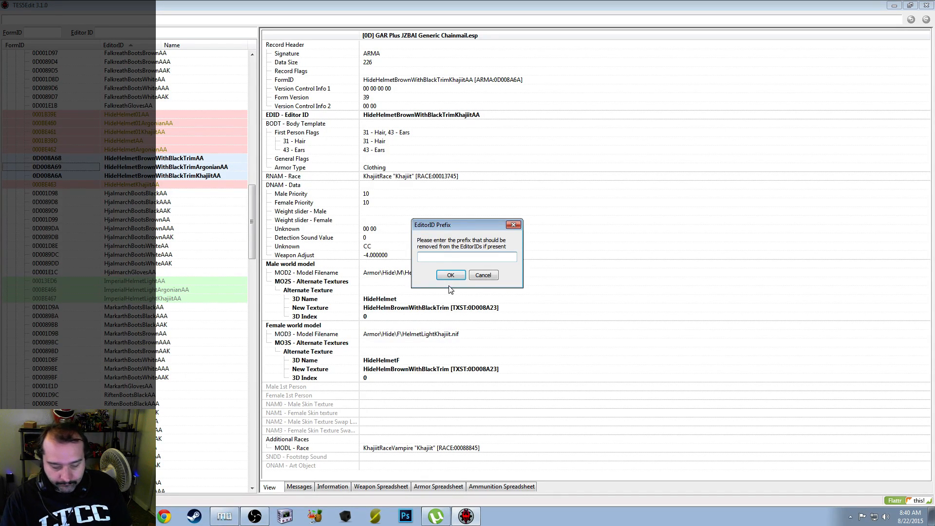
text(Hie)
key(BackSpace)
key(BackSpace)
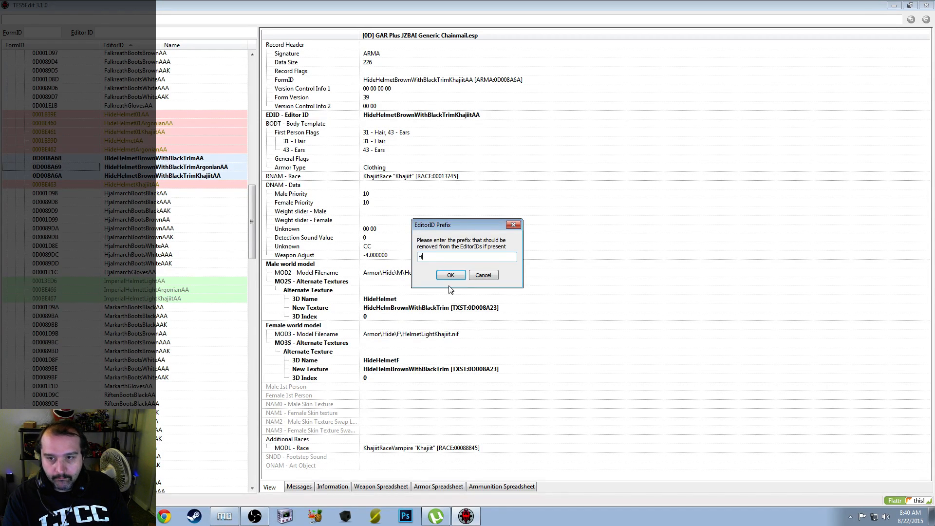
text(ideHelmet)
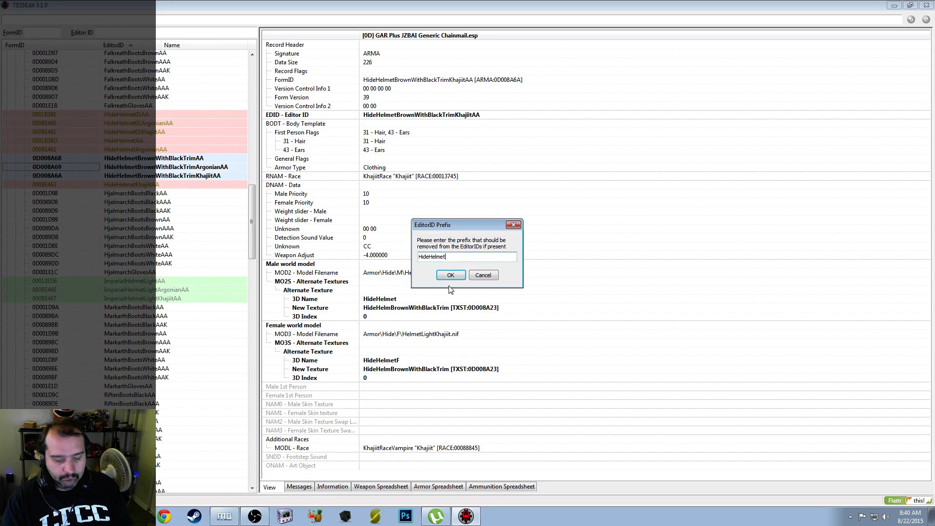
text(B)
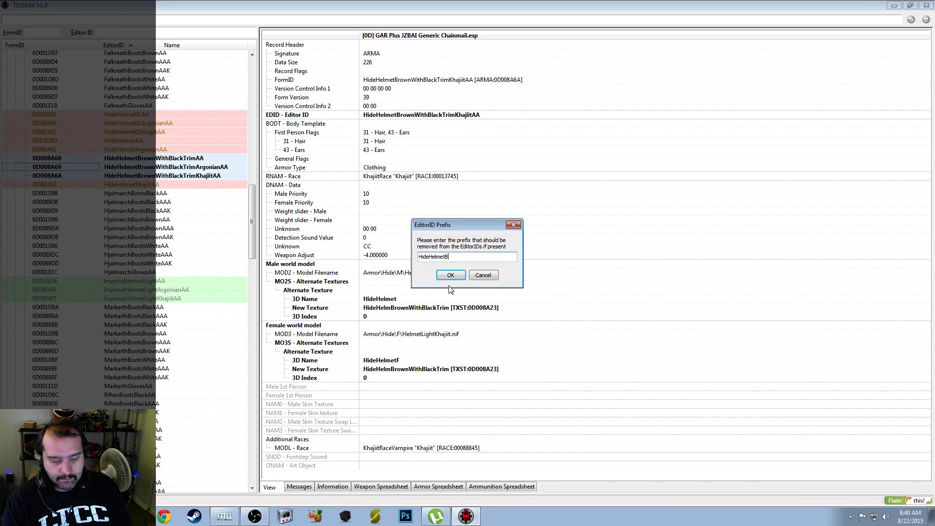
text(rown)
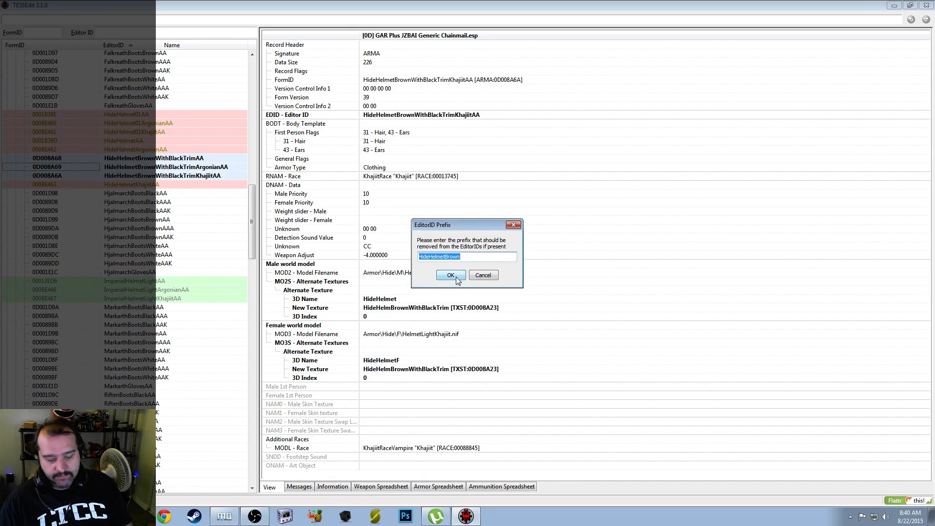
click(452, 276)
key(ctrl+v)
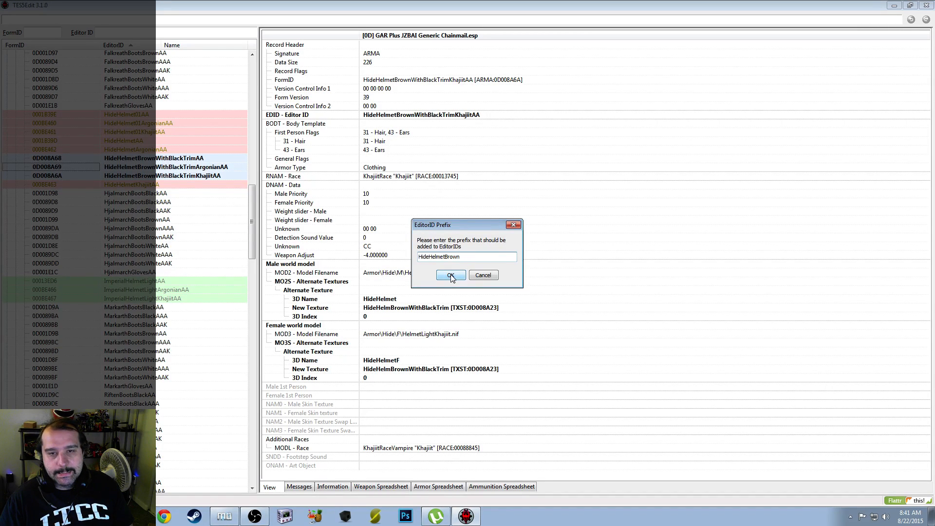
click(484, 277)
Copy the three selected records as new records into GAR Plus JZBAI Generic Chainmail.esp, replacing prefix HideHelmetBrownWithBlack with HideHelmetBrownWithWhite and adding no suffix
right_click(162, 180)
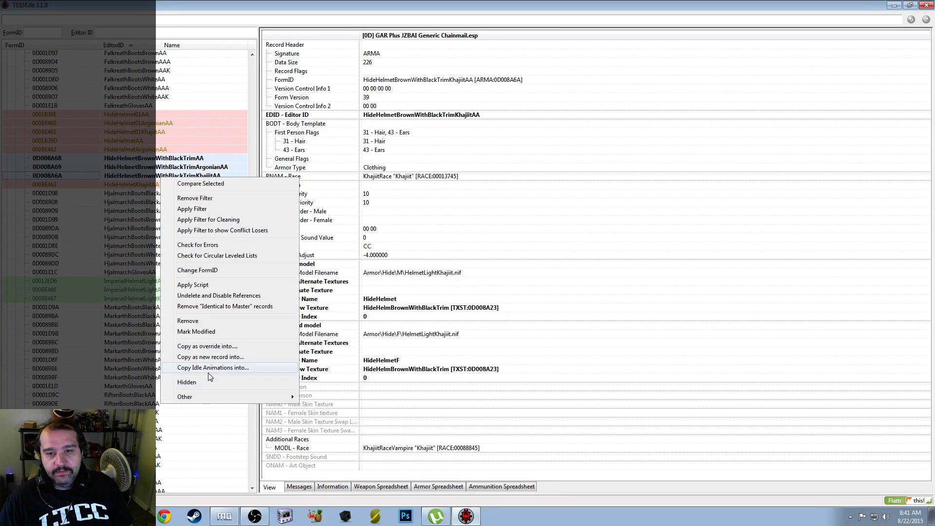
click(225, 359)
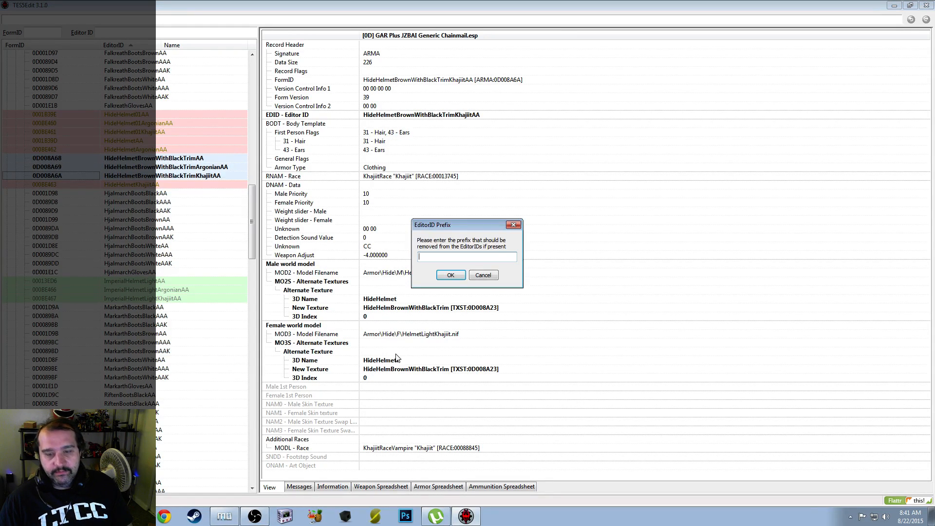
text(HideHelmetBrown)
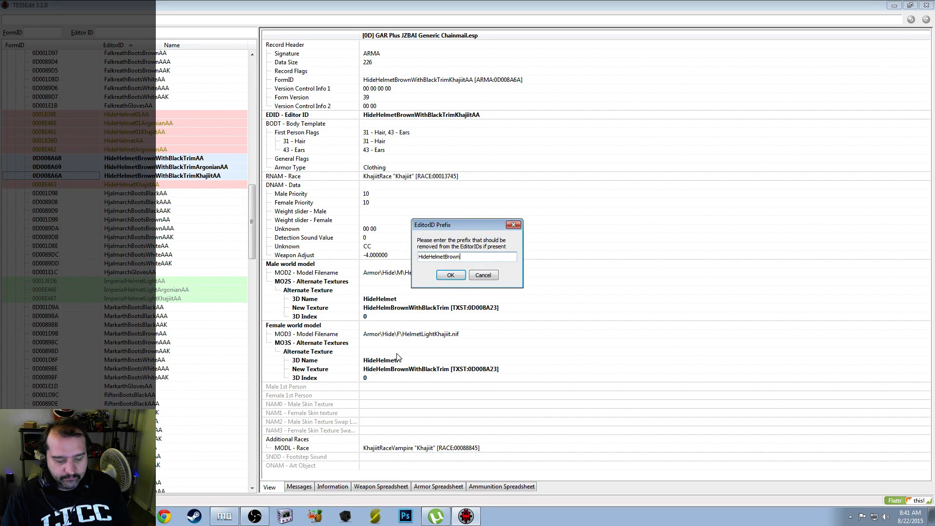
text(With)
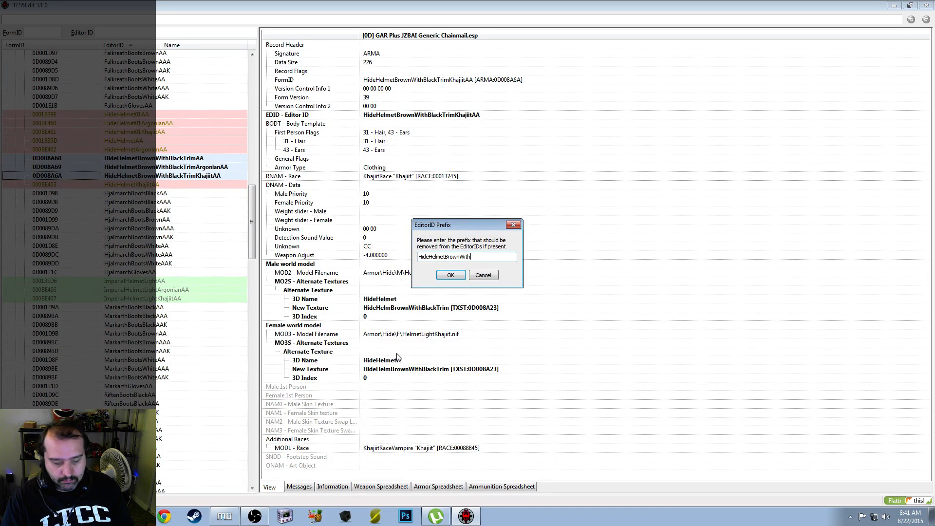
text(Black)
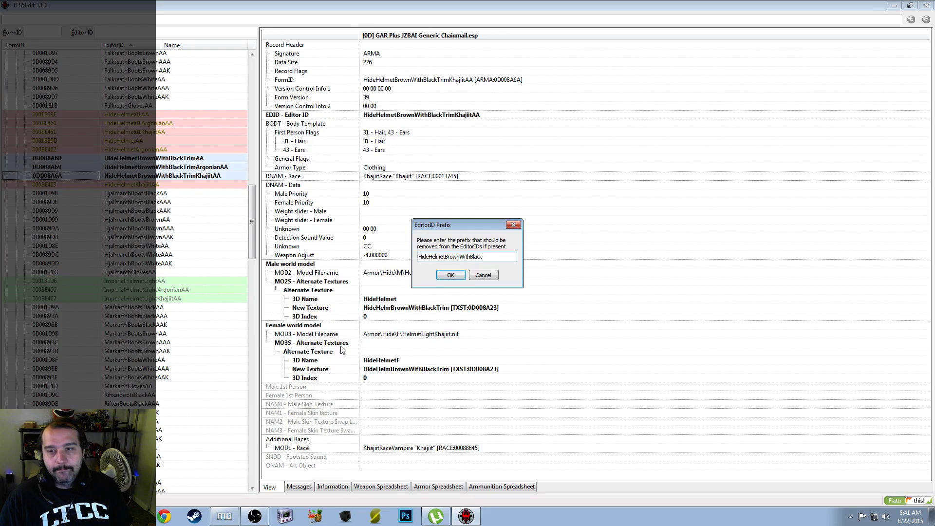
click(448, 279)
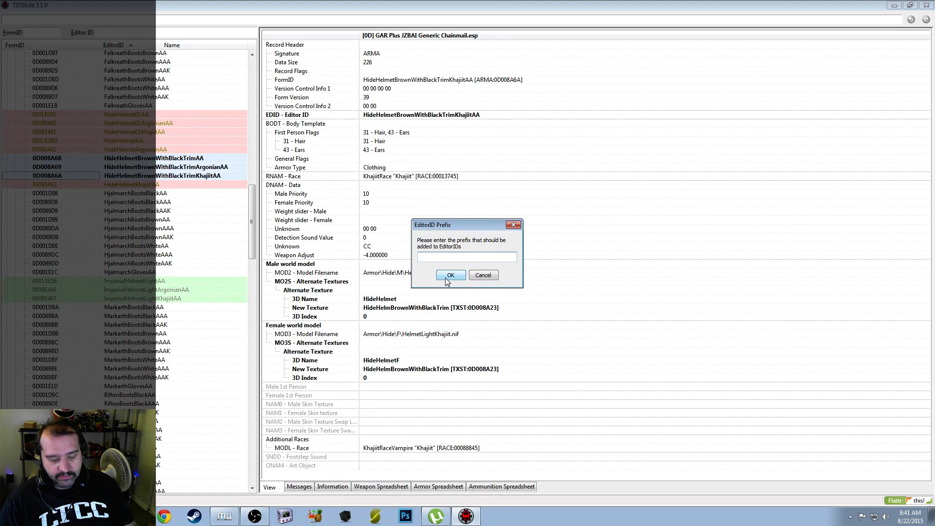
text(HideHelmetBrown)
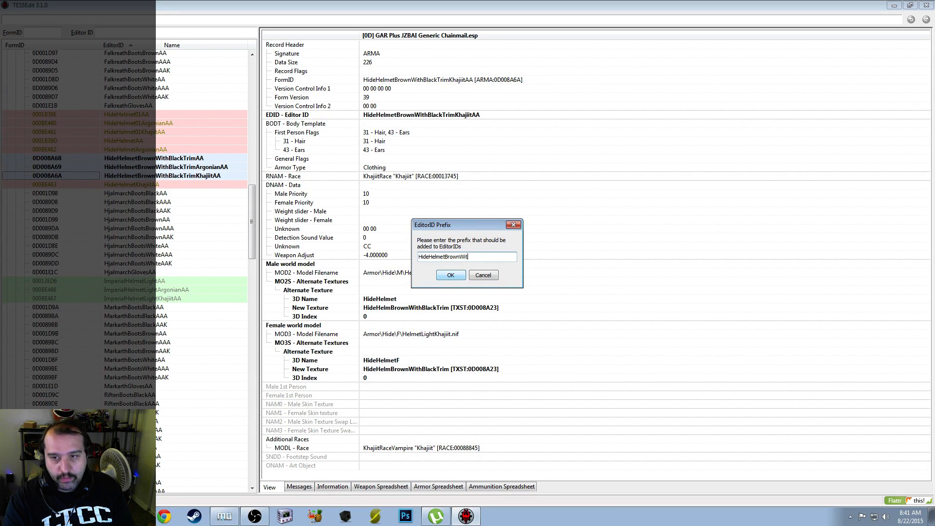
text(WithWhite)
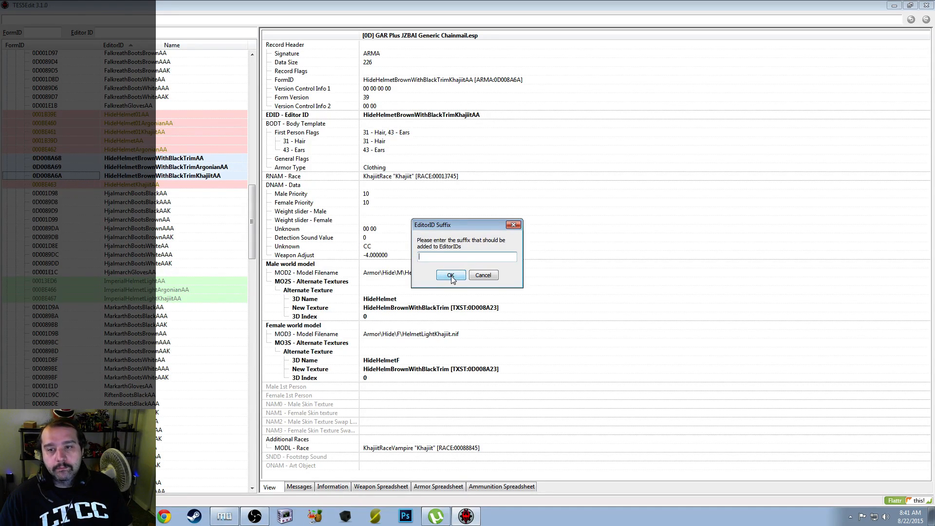
click(452, 277)
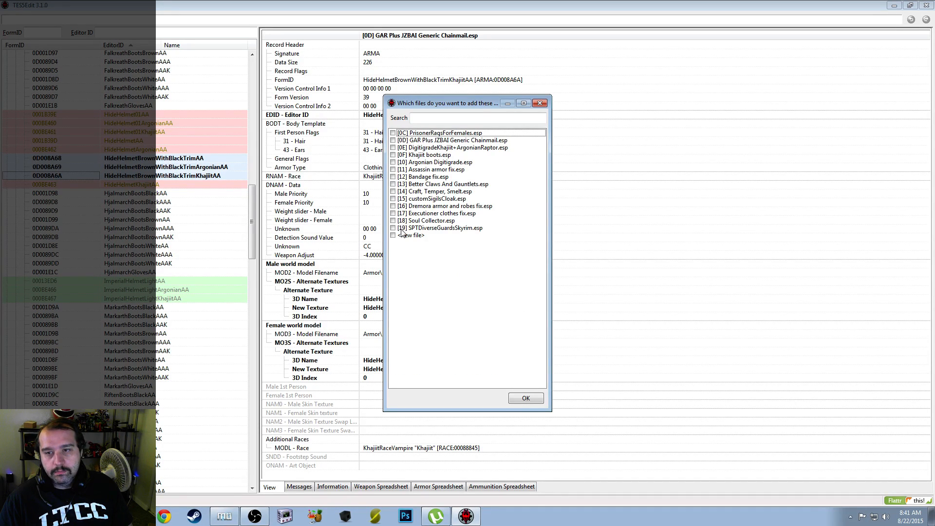
click(393, 141)
click(529, 401)
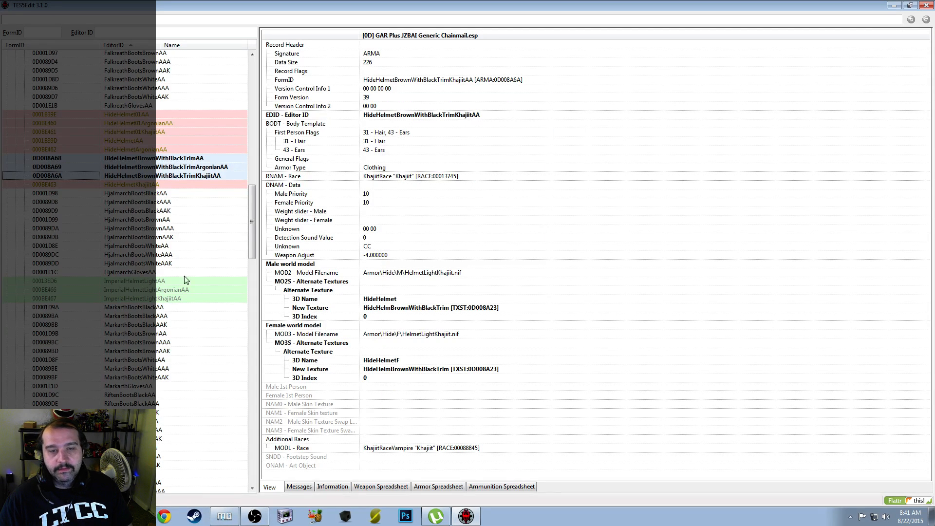
Examine the brown hide helmet records with white trim in the plugin's Armor Addon group
scroll(184, 246, up, 20)
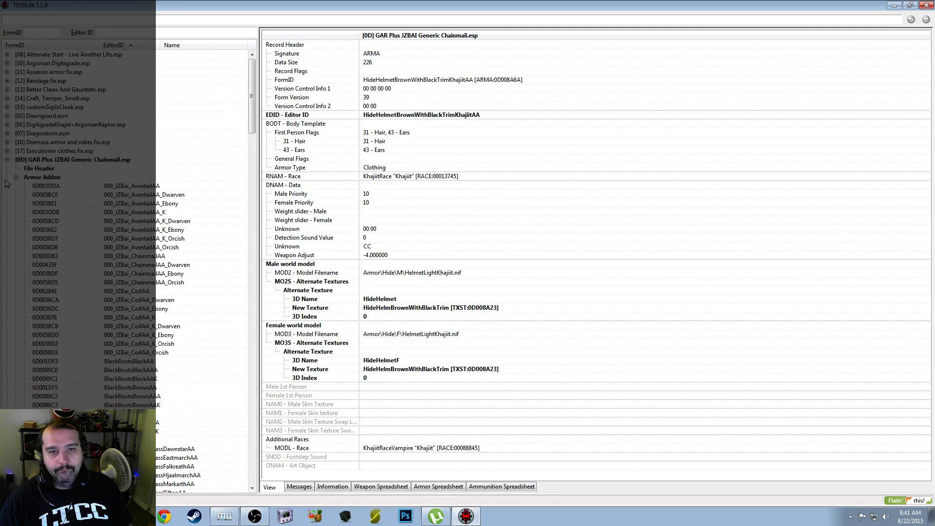
scroll(15, 181, down, 5)
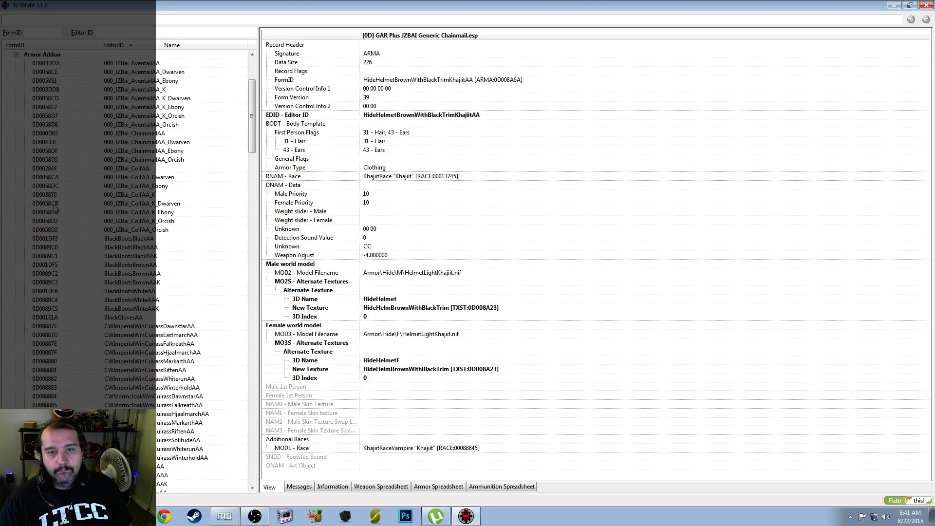
scroll(132, 253, down, 15)
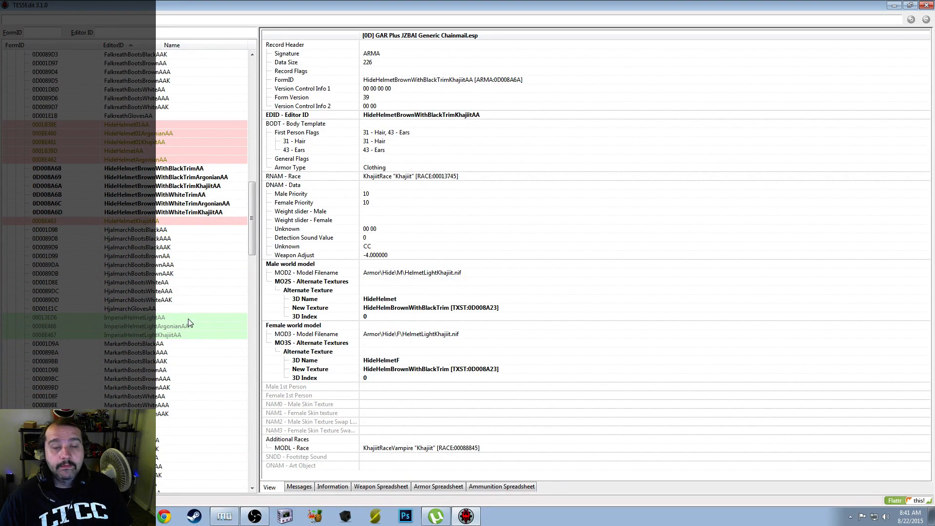
click(164, 169)
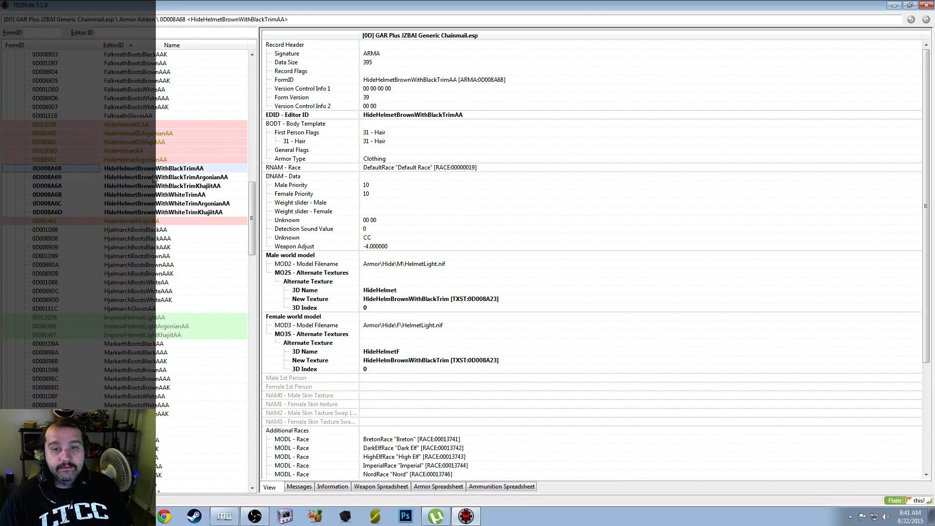
shift+click(174, 213)
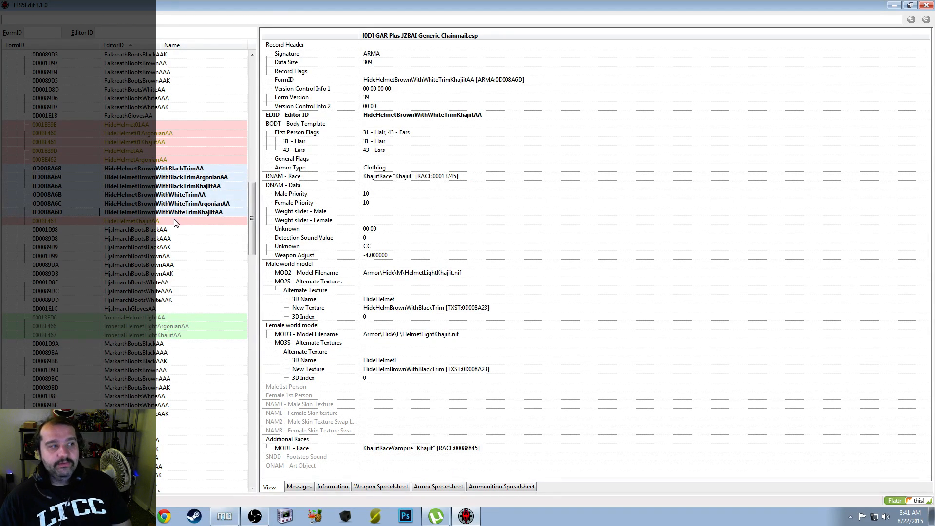
click(189, 195)
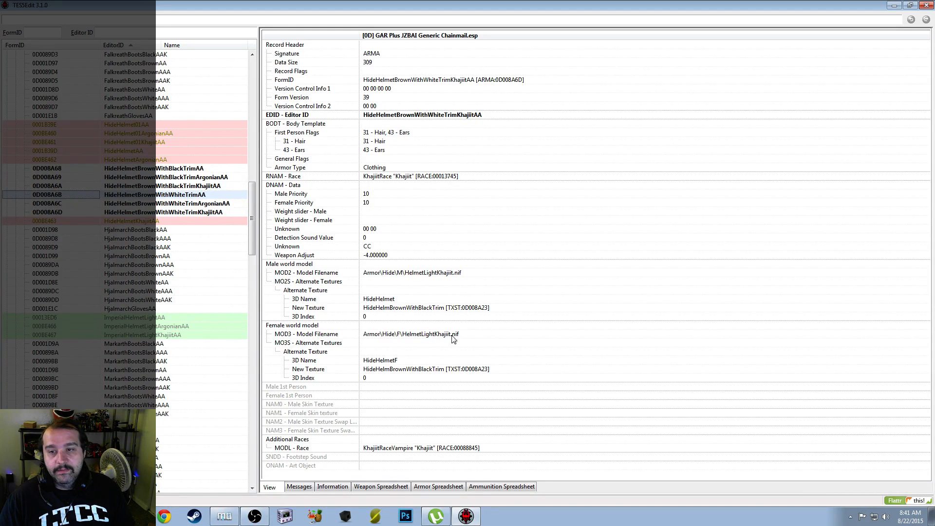
Start copying the six HideHelmetBrown armor addon records with black and white trim as new records, removing the EditorID prefix HideHelmetBrown
click(163, 169)
shift+click(171, 213)
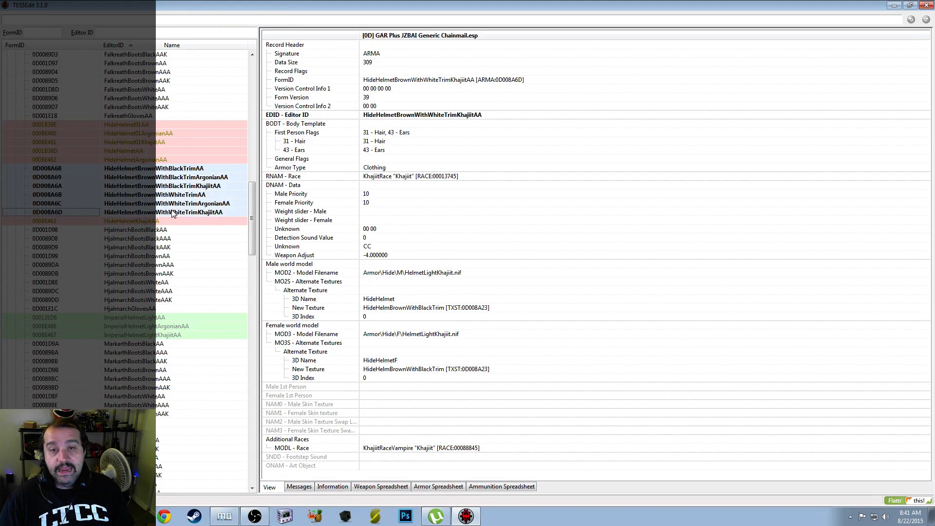
right_click(173, 214)
click(252, 396)
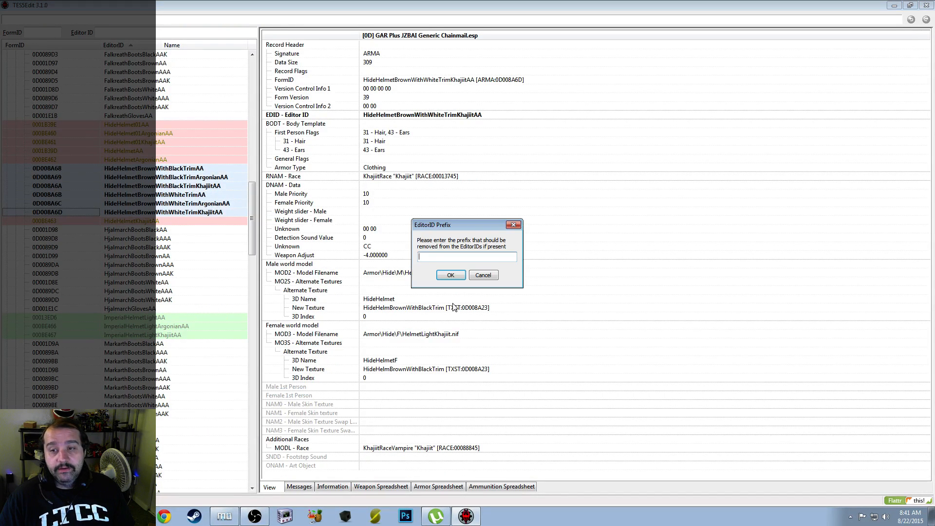
text(HideHelmetBrown)
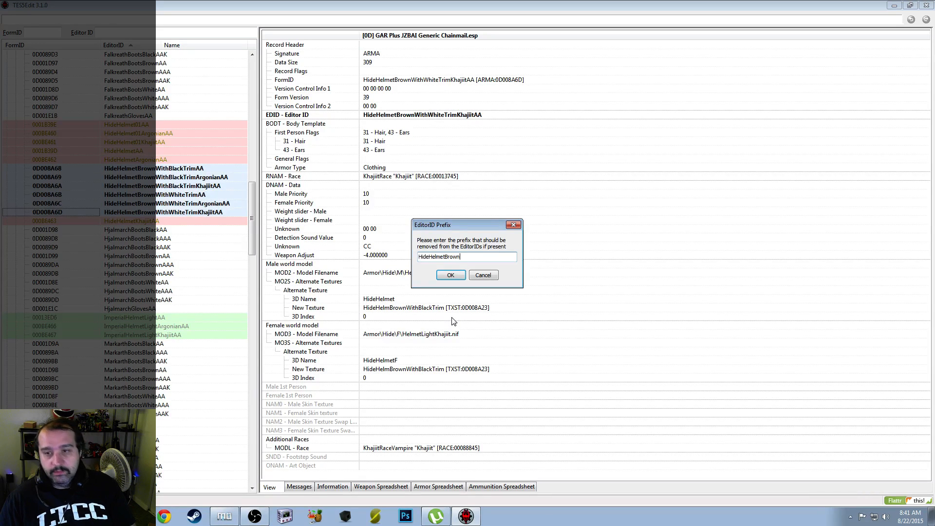
click(448, 276)
Add the EditorID prefix HideHelmetEastmarch without a suffix and copy the records into GAR Plus JZBAI Generic Chainmail.esp
text(HideHelmetBrown)
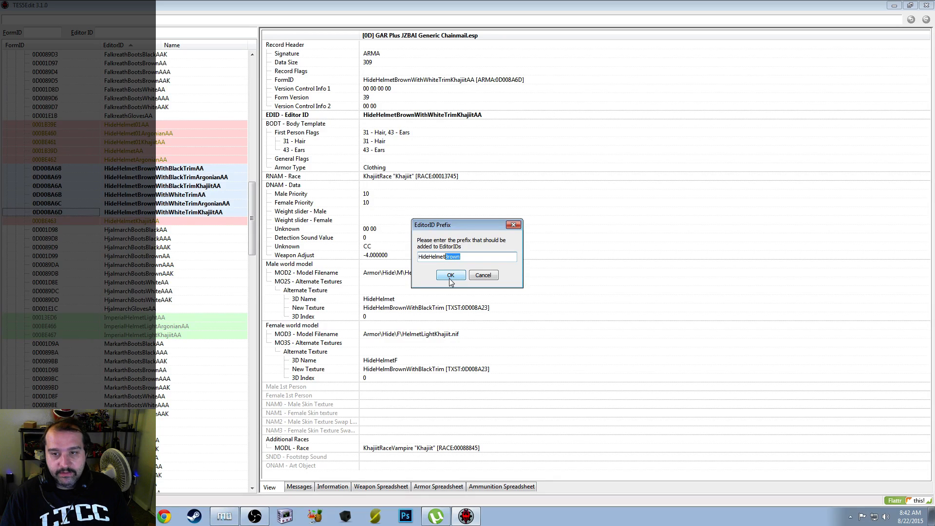
text(eastmarch)
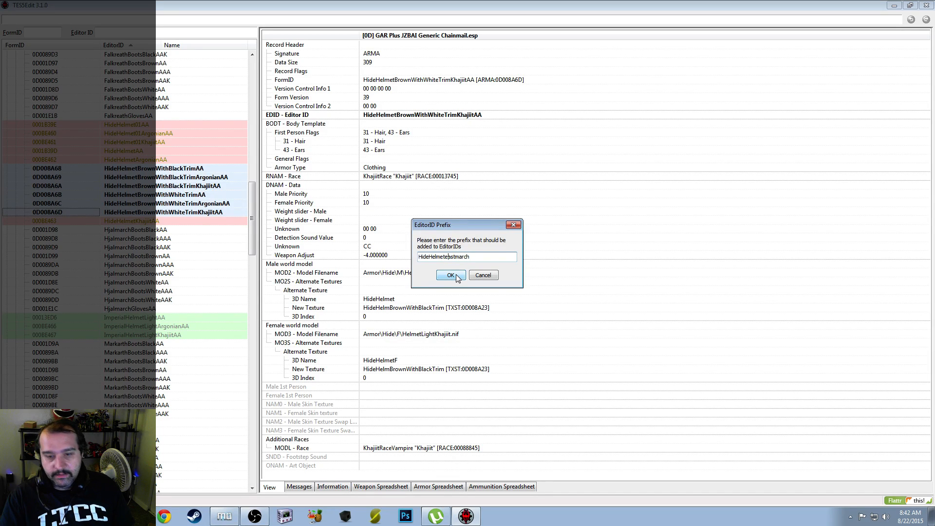
key(BackSpace)
text(E)
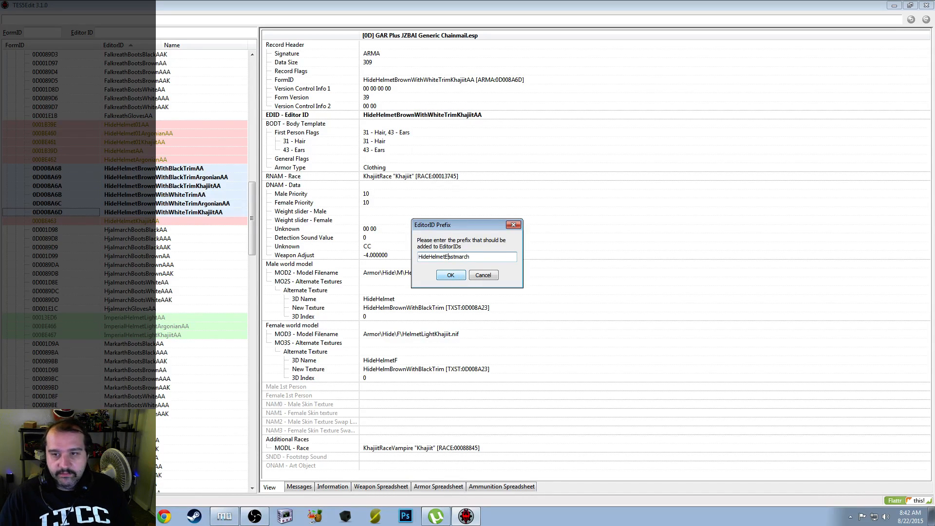
click(455, 279)
click(451, 276)
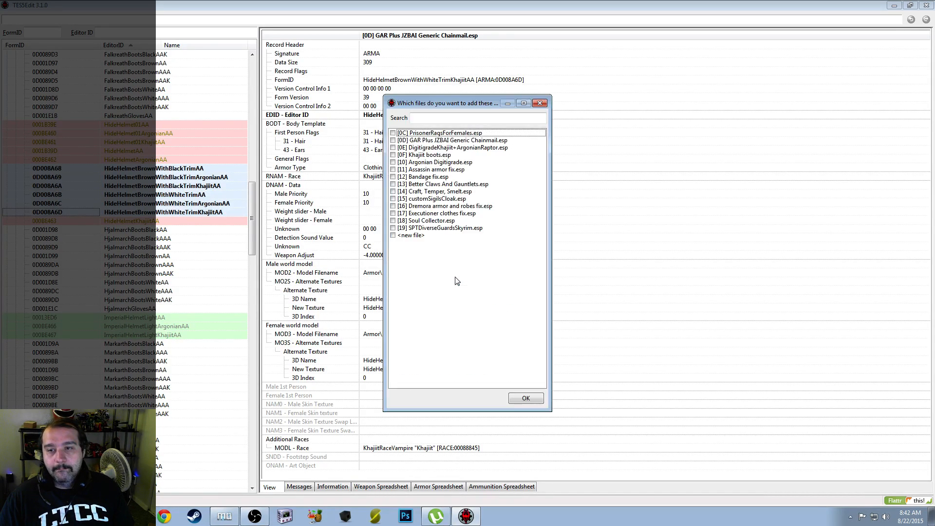
click(394, 141)
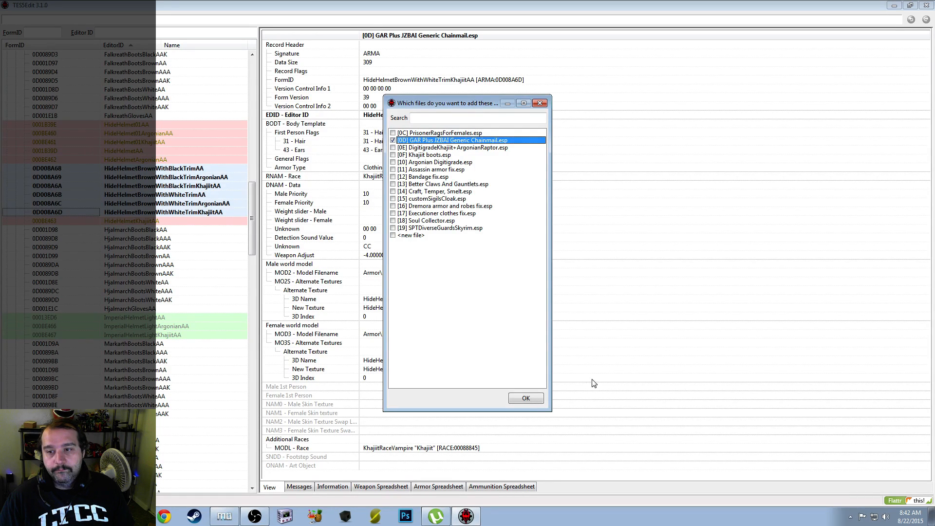
click(529, 398)
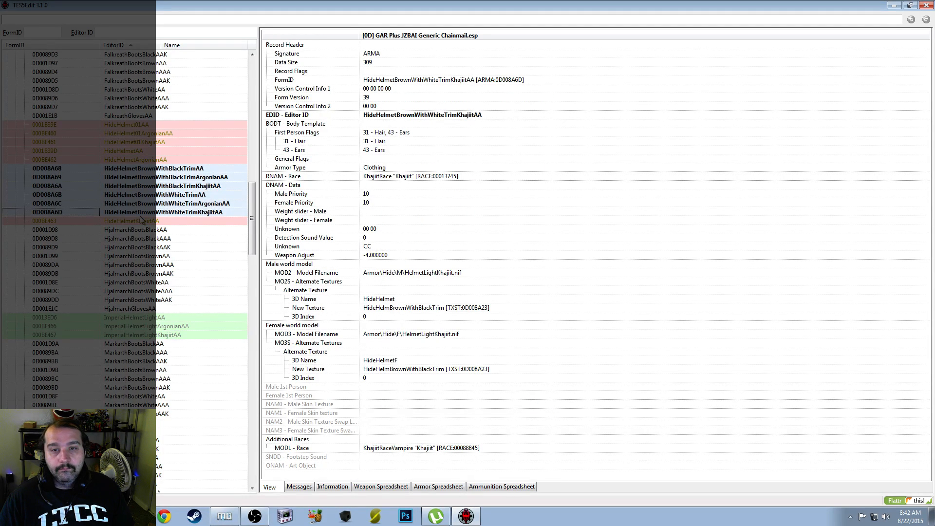
Start copying the three HideHelmetBrownWithBlackTrim records as new records, removing the EditorID prefix HideHelmetBrownWithBlack
click(200, 187)
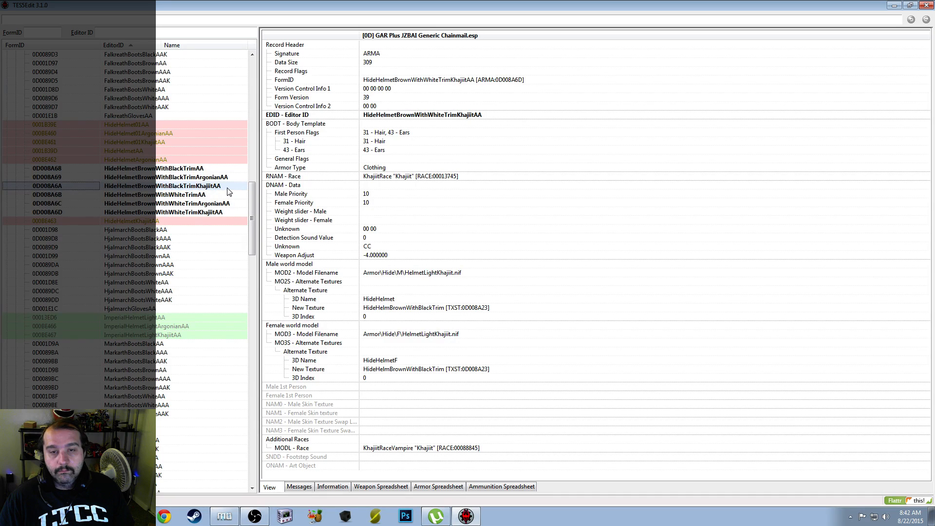
scroll(228, 190, up, 13)
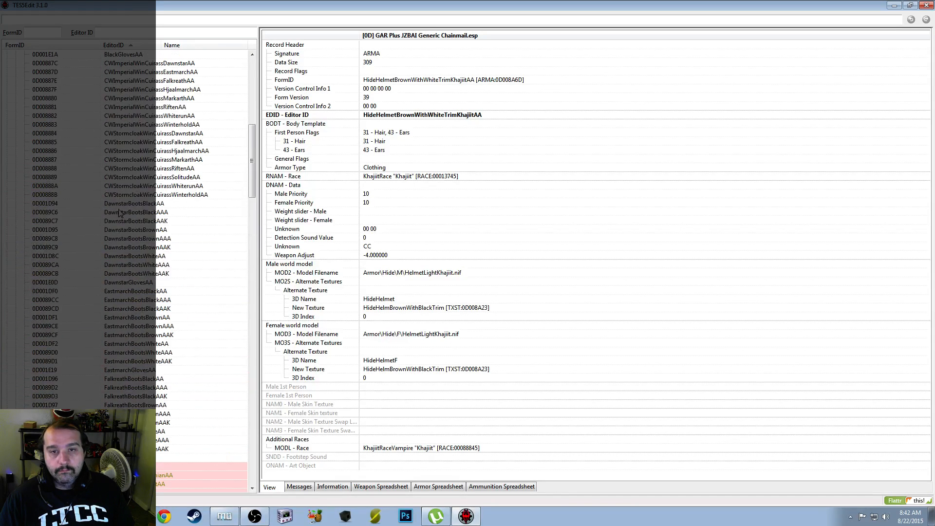
scroll(122, 214, down, 7)
click(176, 327)
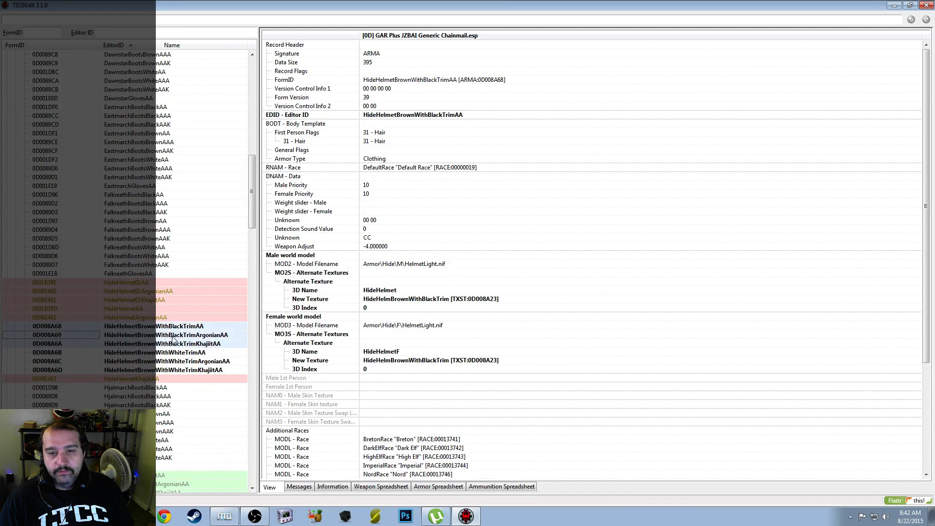
right_click(173, 339)
click(229, 289)
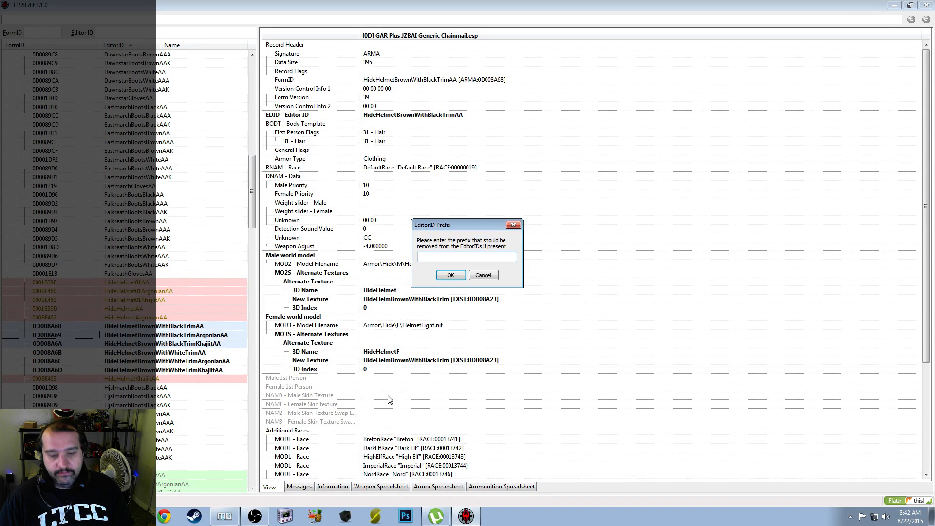
text(HideHelmetBrown)
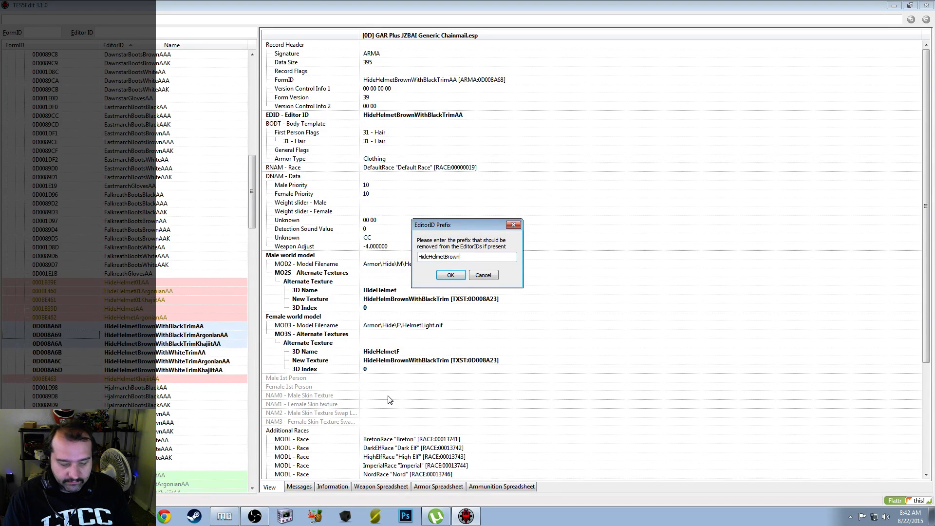
text(With)
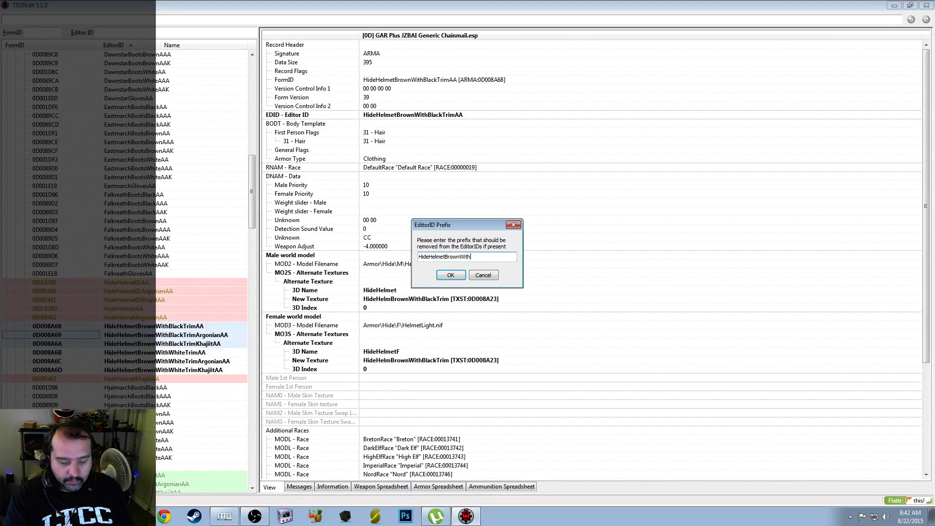
text(Black)
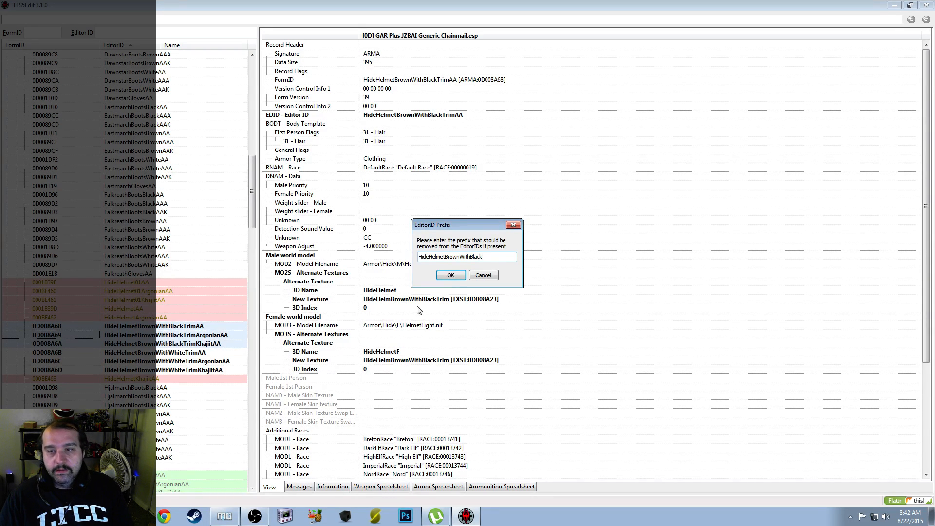
click(458, 277)
Add the EditorID prefix HideHelmetEastmarchWithGold without a suffix and copy the three records into GAR Plus JZBAI Generic Chainmail.esp
text(HideHelmetBrown)
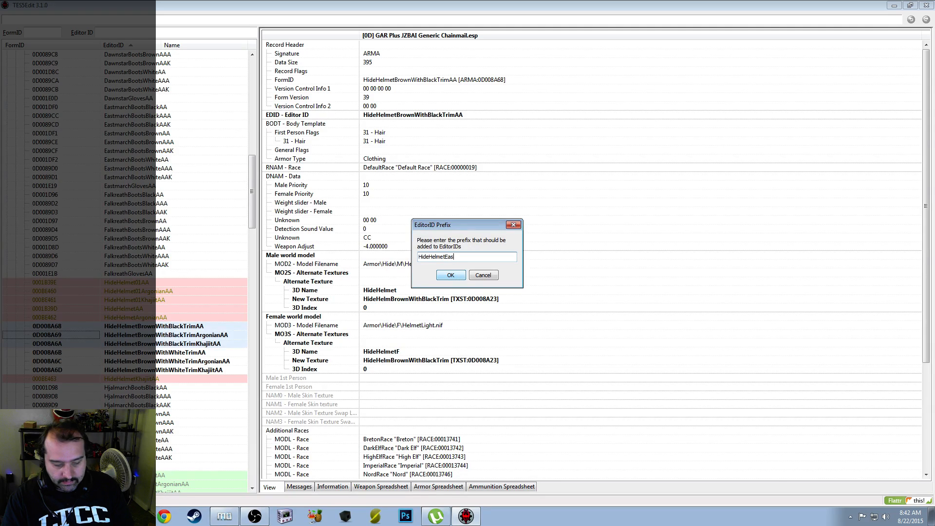
text(EastmarchWith)
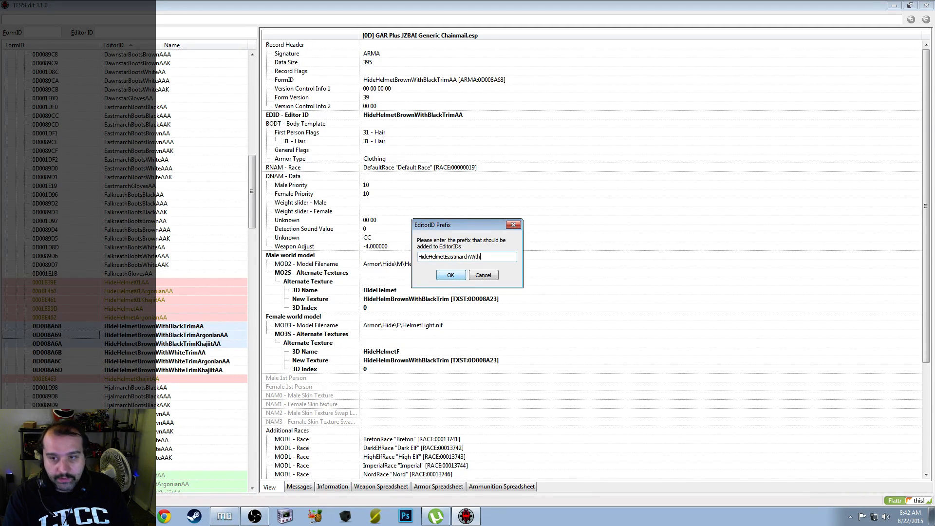
text(Gold)
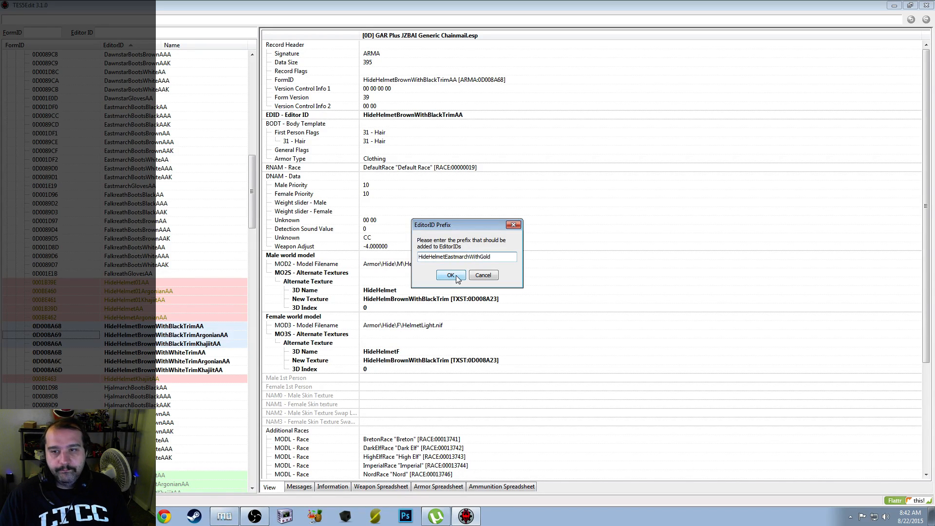
click(451, 276)
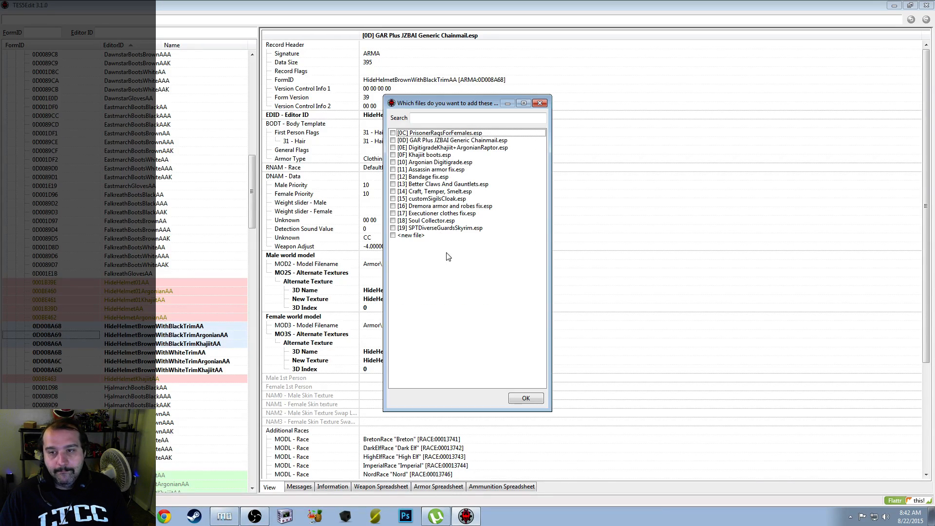
click(393, 140)
click(526, 399)
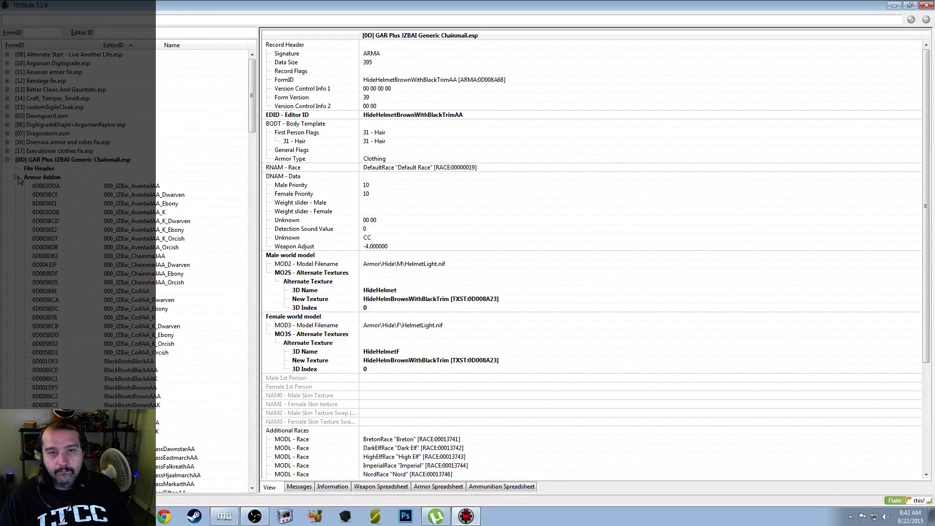
Select the nine HideHelmetEastmarch records with black, gold and white trim, and save GAR Plus JZBAI Generic Chainmail.esp with plugin backup enabled
scroll(20, 181, down, 12)
scroll(85, 226, down, 17)
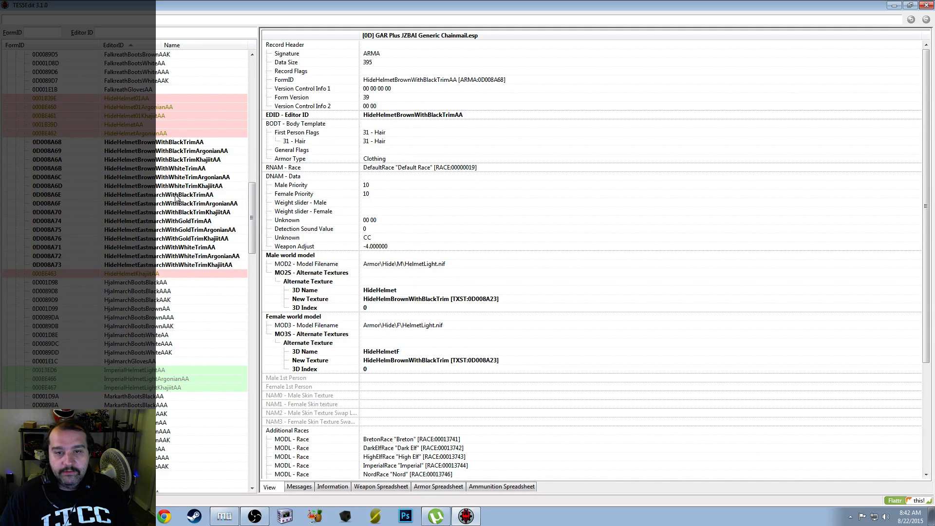
click(176, 195)
shift+click(183, 267)
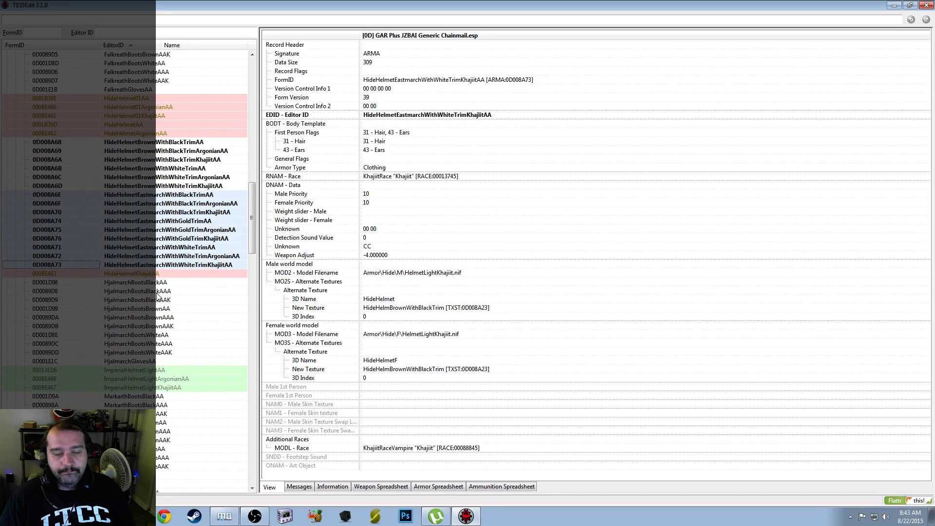
key(ctrl+s)
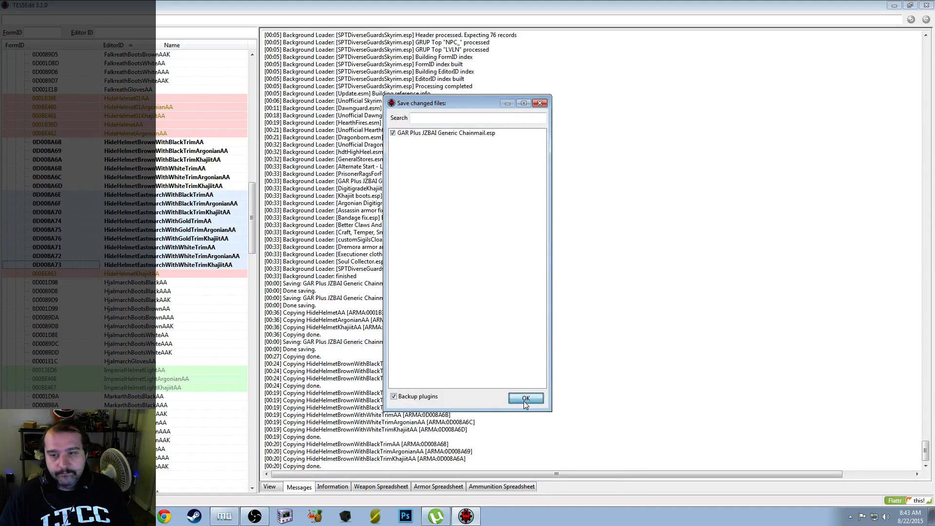
click(525, 398)
Start copying the nine selected Eastmarch helmet records as new records, removing the EditorID prefix HideHelmetEastmarch
right_click(167, 213)
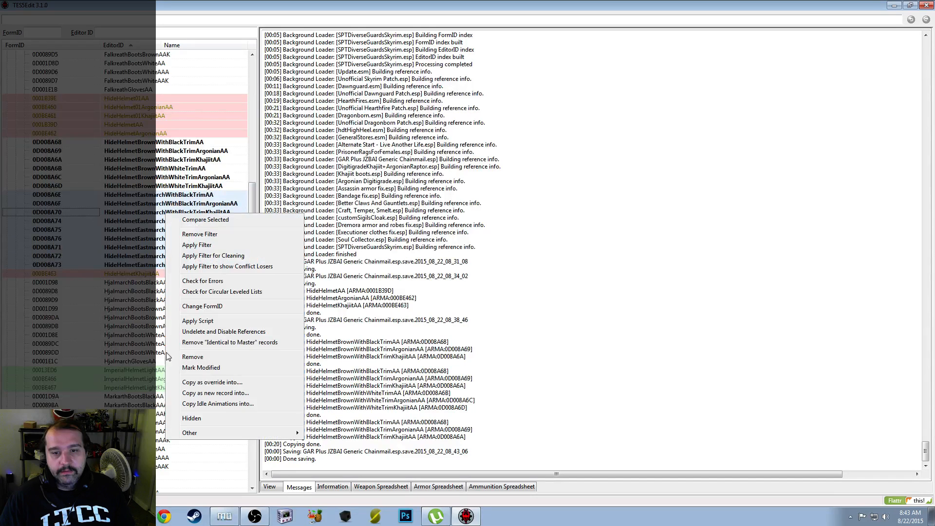
click(229, 393)
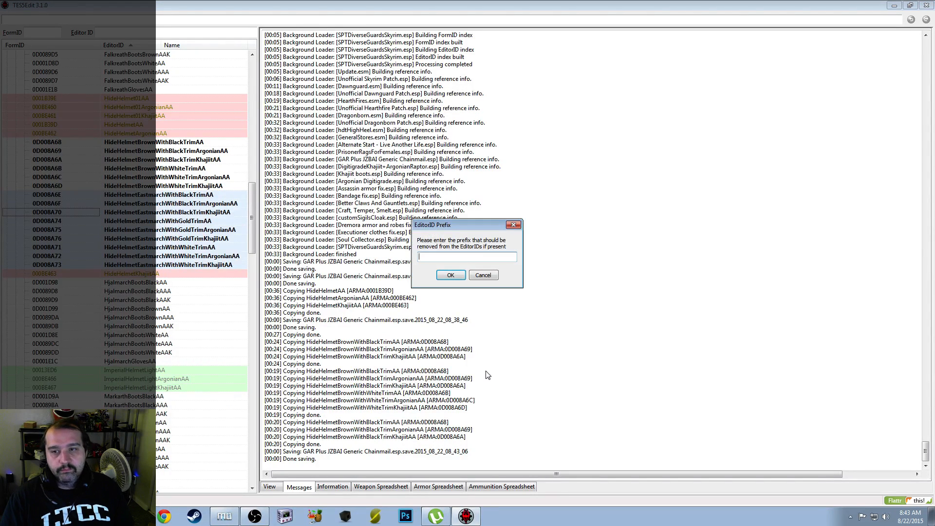
text(HideHelmetBrown)
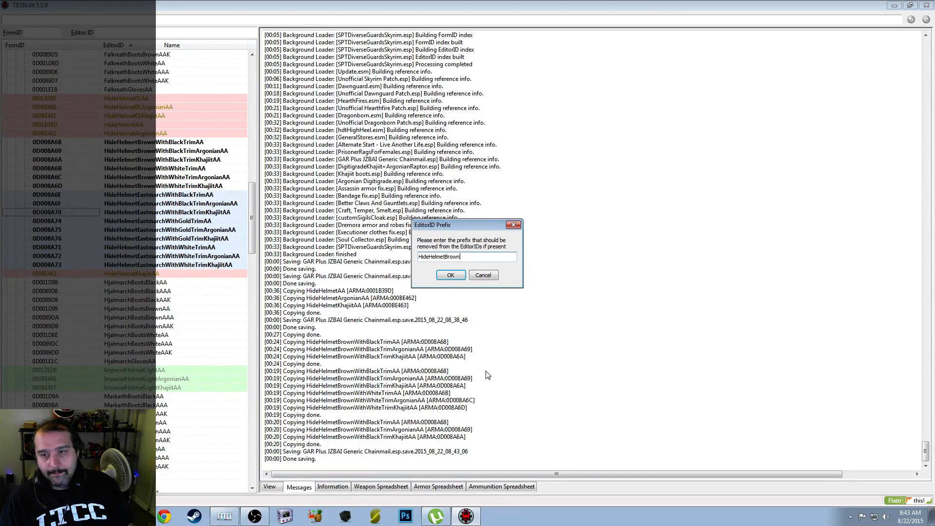
key(shift+Left)
key(shift+Left)
key(shift+Left)
key(shift+Left)
key(shift+Left)
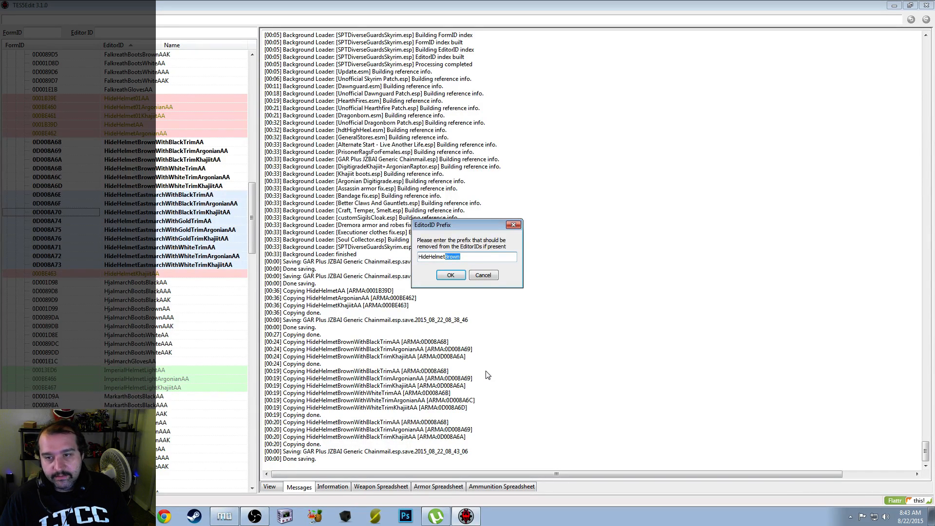
text(Ea)
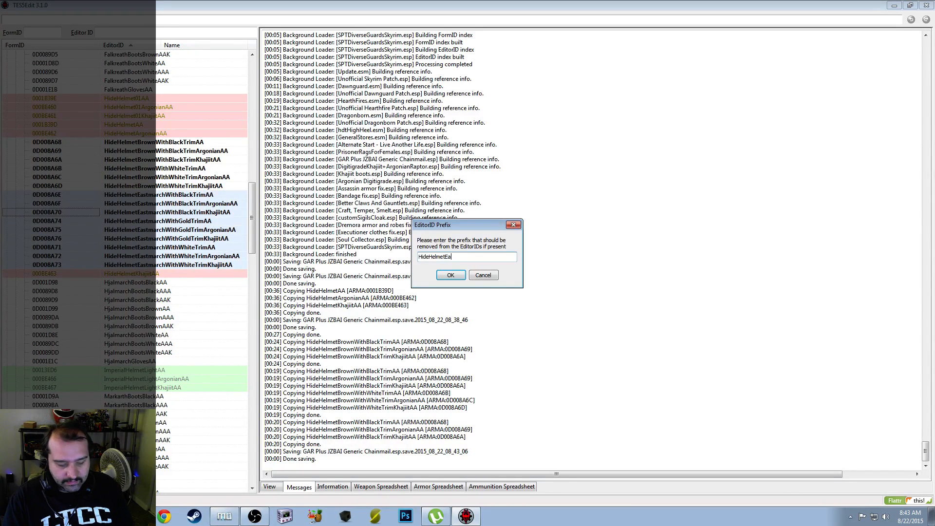
text(stmarch)
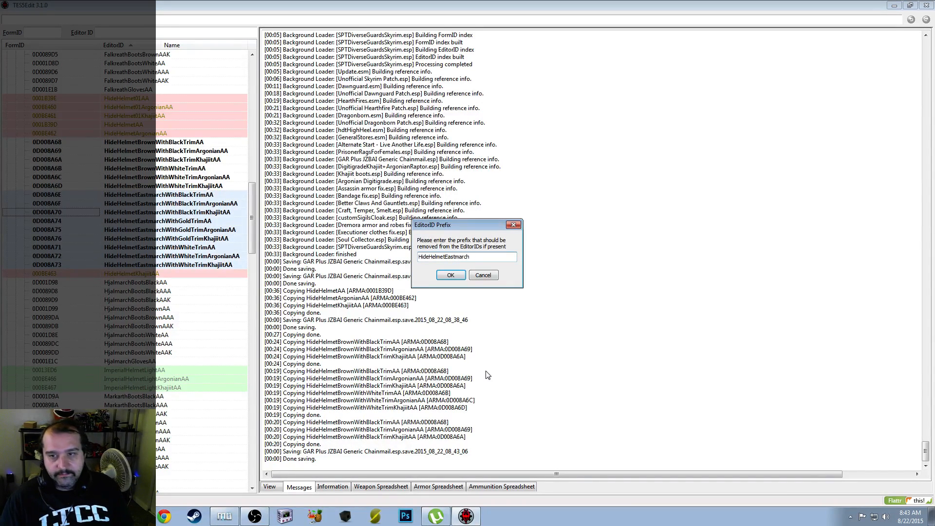
key(shift+Home)
key(ctrl+c)
click(444, 276)
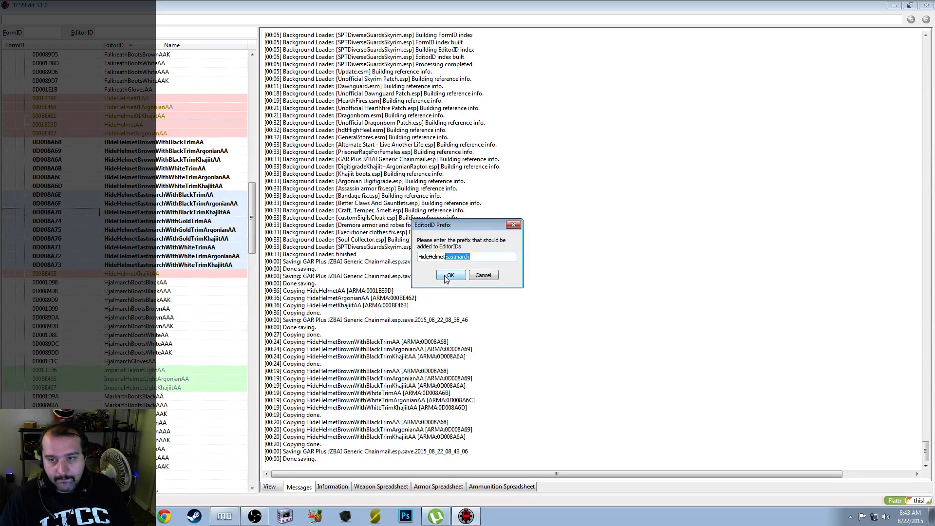
Add the EditorID prefix HideHelmetBlack without a suffix and copy the nine records into GAR Plus JZBAI Generic Chainmail.esp
text(Black)
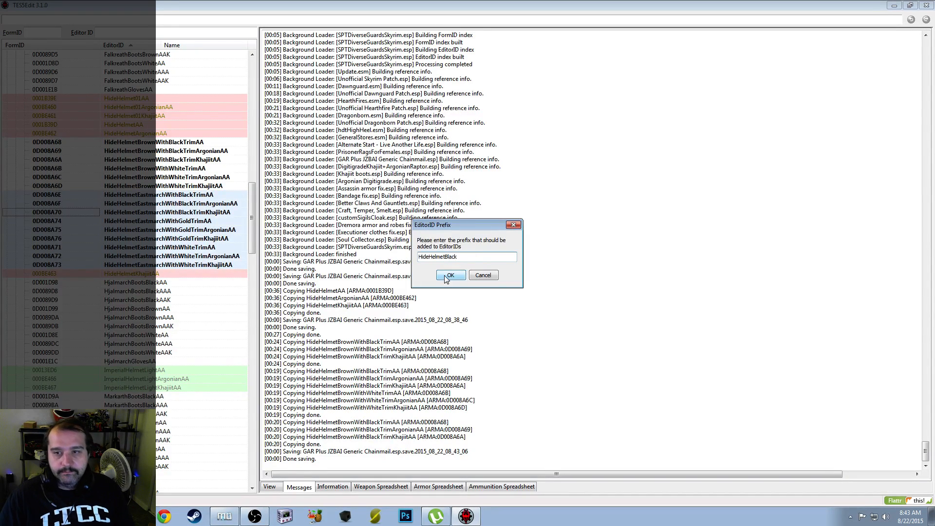
click(444, 276)
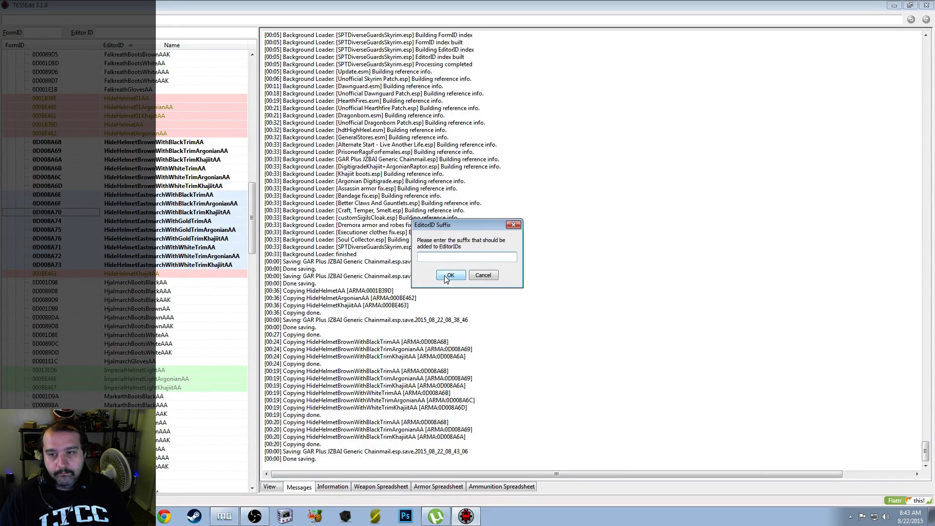
click(444, 276)
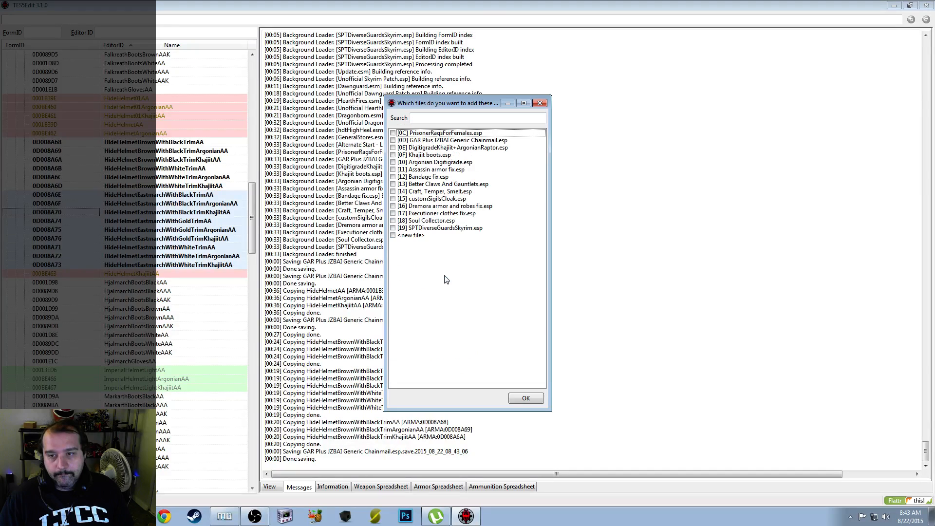
click(393, 140)
click(527, 398)
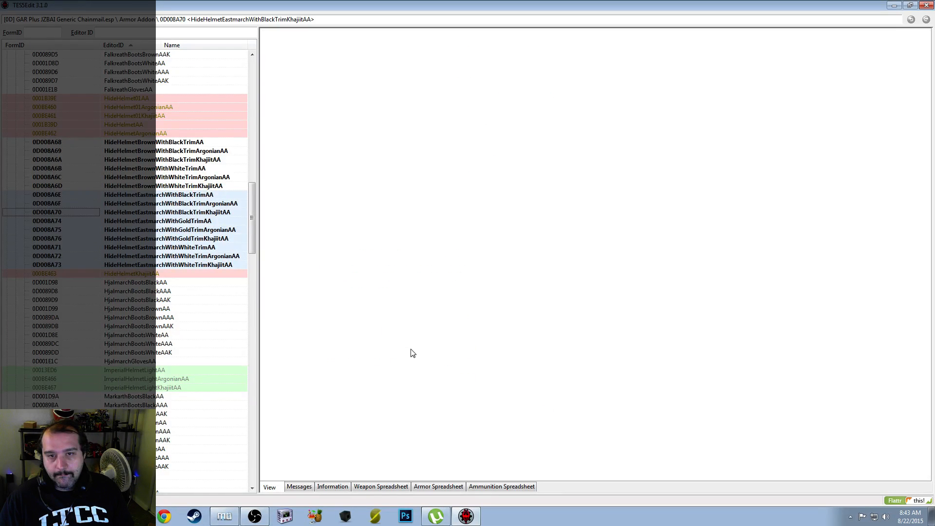
Start copying the nine selected Eastmarch helmet records as new records, removing the EditorID prefix HideHelmetEastmarch
right_click(167, 212)
click(231, 391)
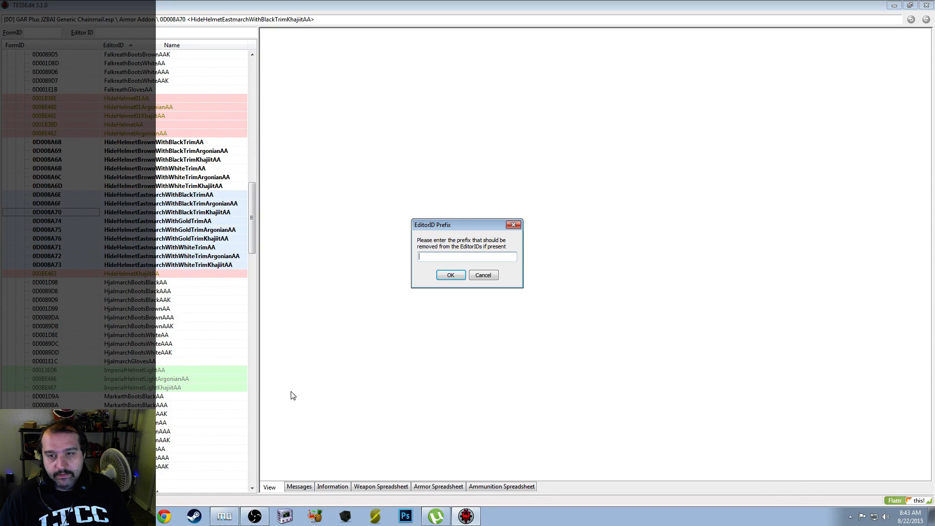
key(ctrl+v)
key(Return)
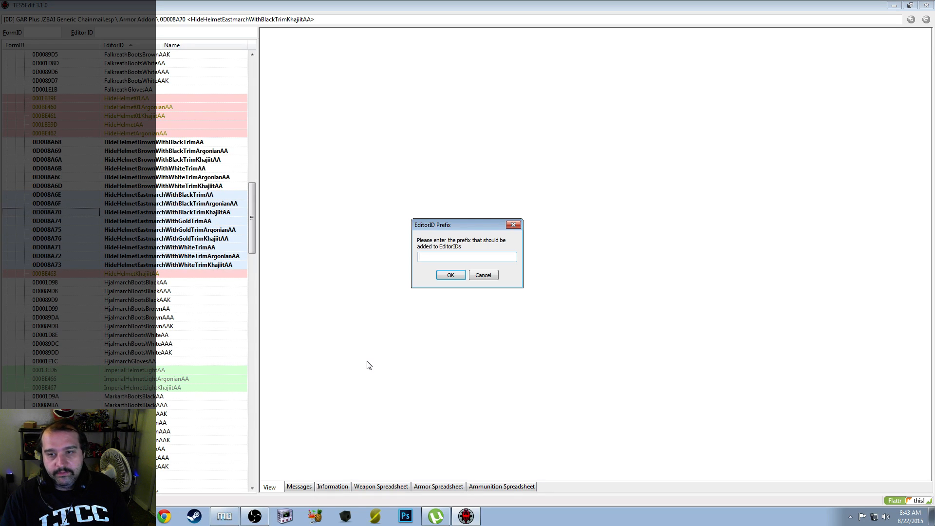
Add the EditorID prefix HideHelmetDawnstar without a suffix and copy the nine records into GAR Plus JZBAI Generic Chainmail.esp
text(HideHelmetEastmarch)
key(shift+Left)
key(shift+Left)
key(shift+Left)
key(shift+Left)
key(shift+Left)
key(shift+Left)
key(shift+Left)
key(shift+Left)
key(shift+Left)
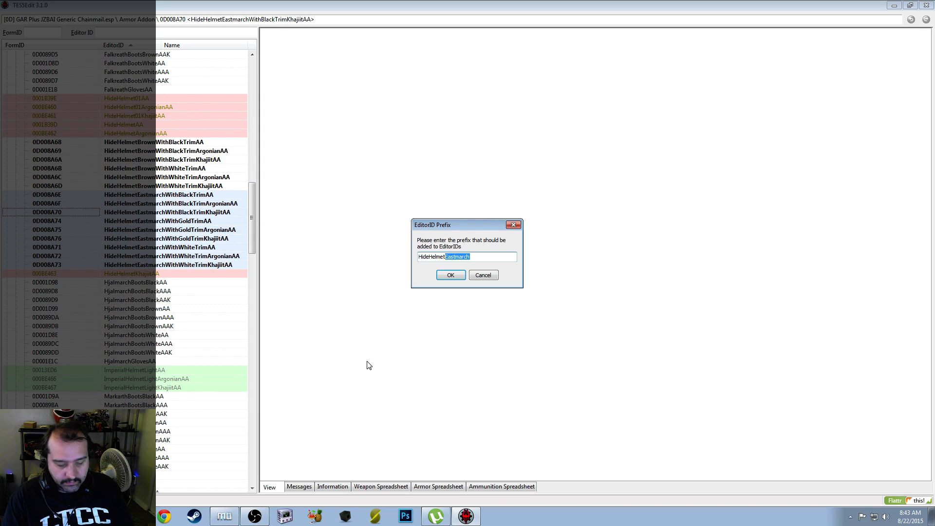
text(Dawnstar)
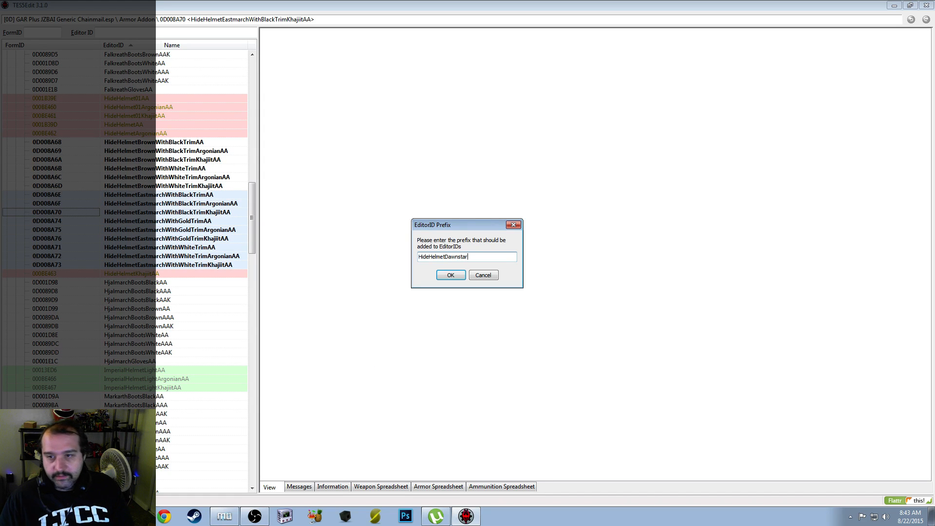
click(449, 276)
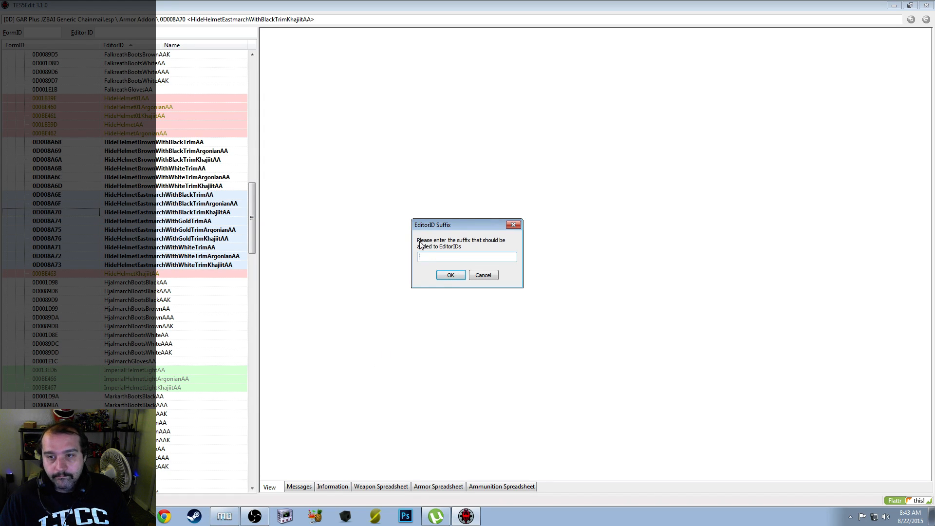
click(447, 276)
click(392, 141)
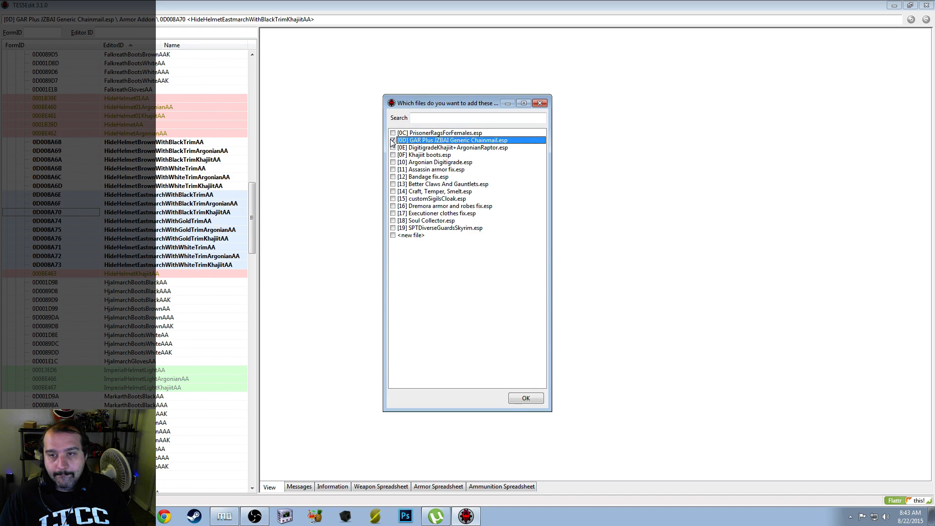
click(524, 399)
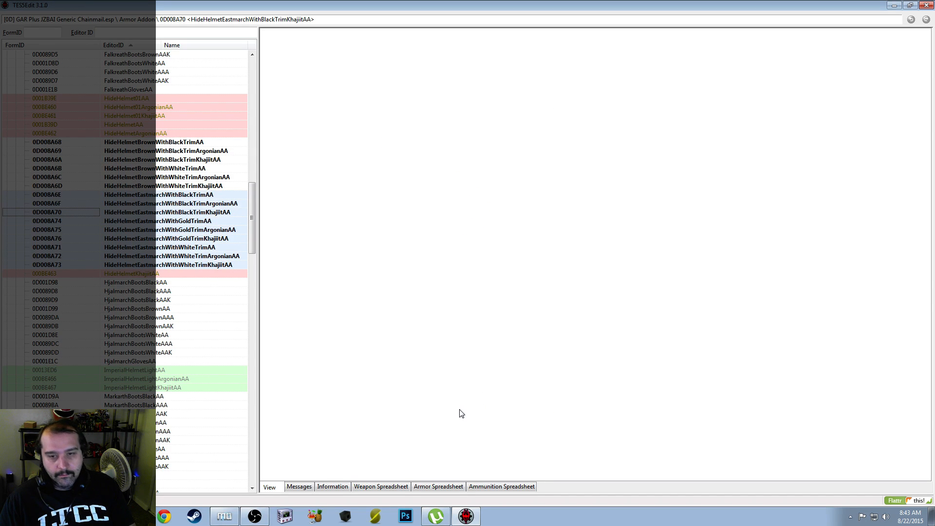
Start another copy of the nine selected Eastmarch helmet records as new records, removing the EditorID prefix HideHelmetEastmarch
right_click(145, 204)
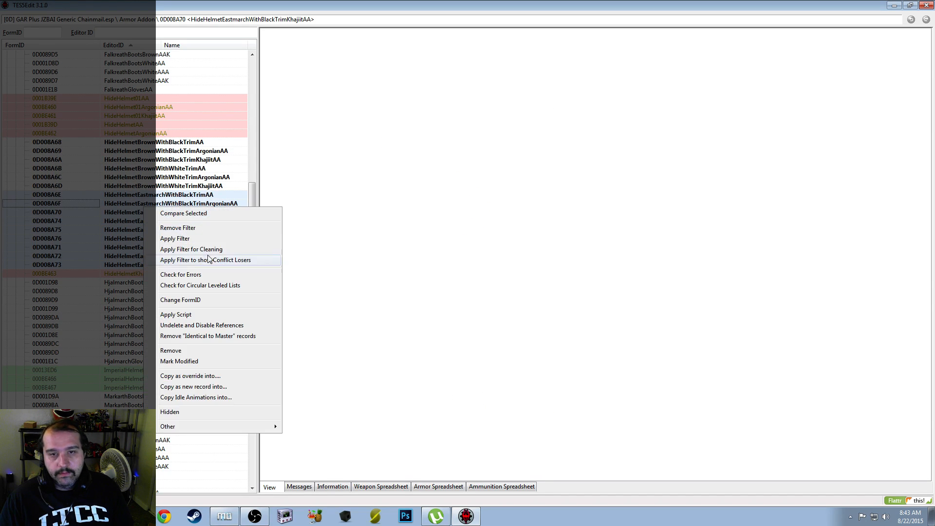
click(238, 388)
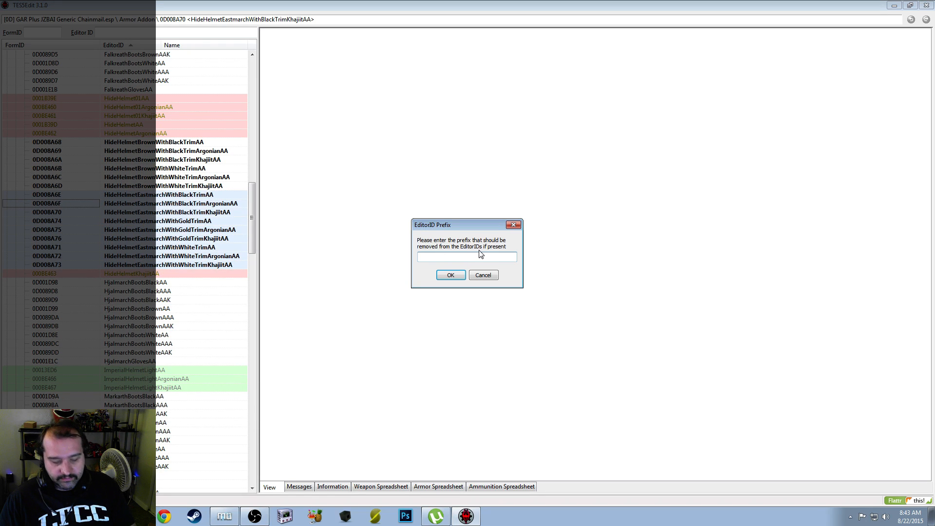
key(ctrl+v)
key(Return)
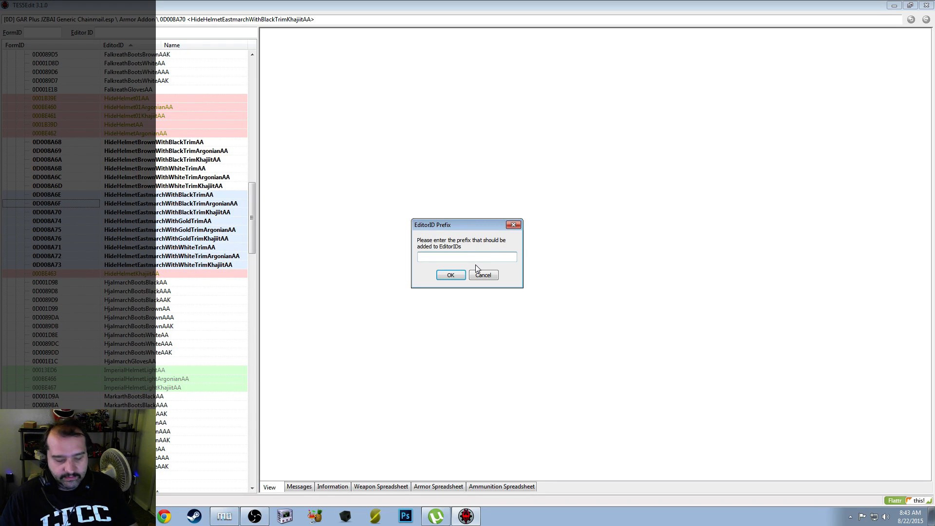
Add the EditorID prefix HideHelmetFalkreath without a suffix and copy the nine records into GAR Plus JZBAI Generic Chainmail.esp
key(ctrl+v)
key(shift+Left)
key(shift+Left)
key(shift+Left)
key(shift+Left)
key(shift+Left)
key(shift+Left)
key(shift+Left)
key(shift+Left)
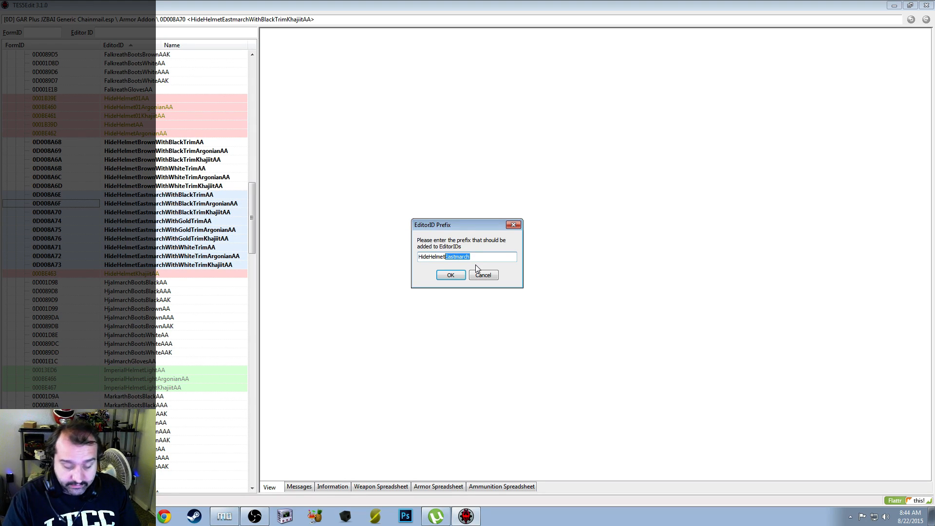
text(Falk)
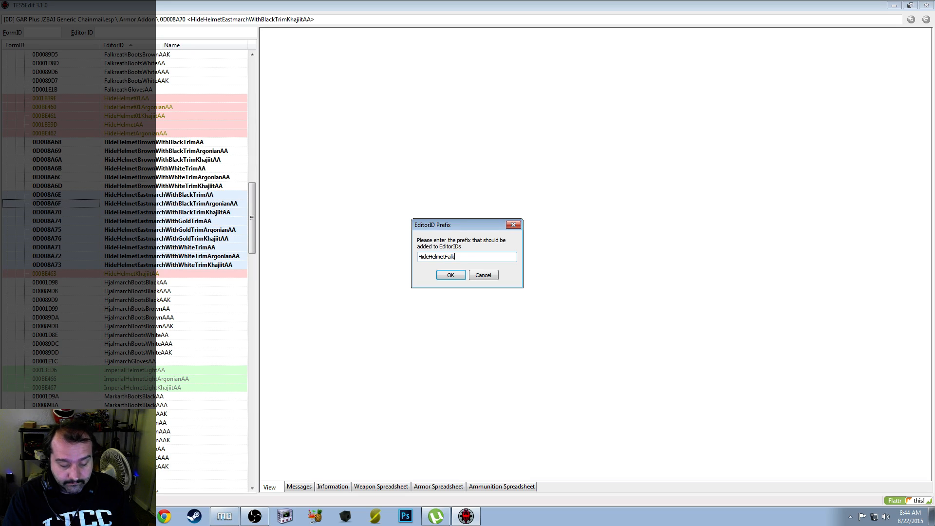
text(reath)
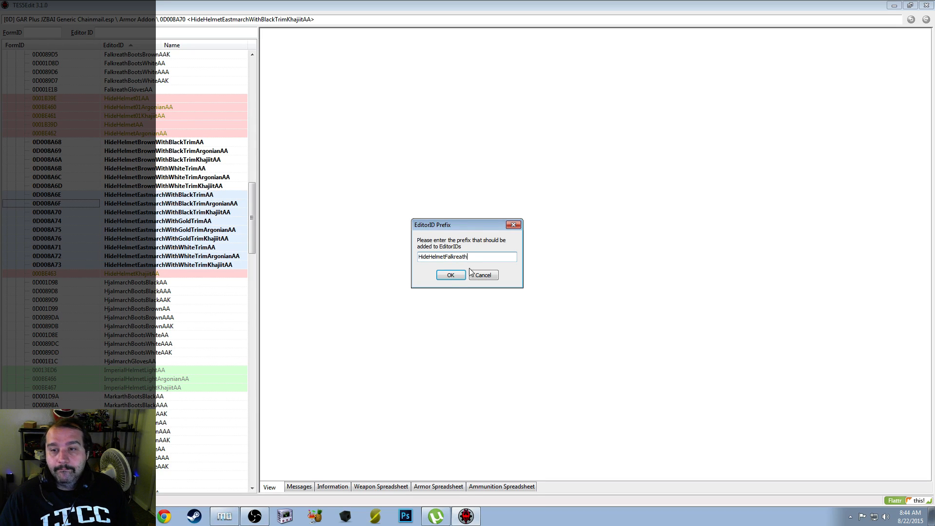
click(448, 275)
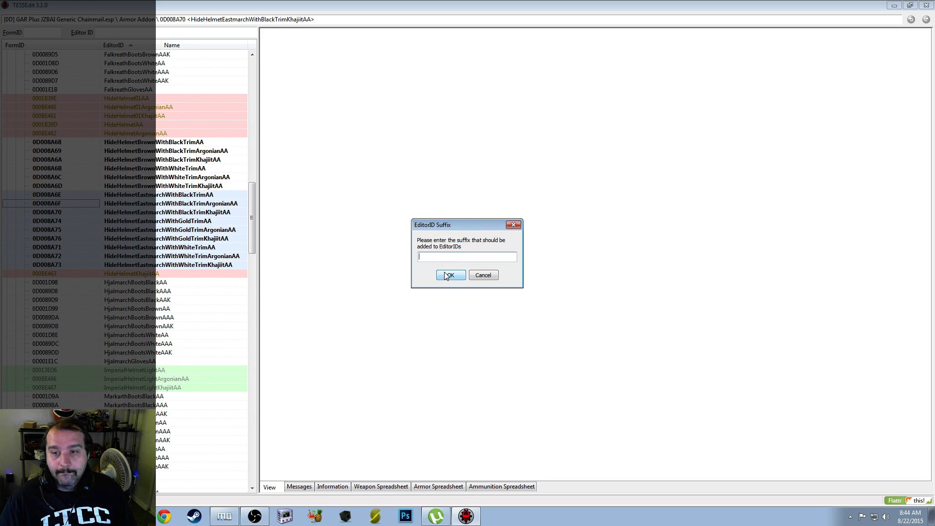
click(447, 276)
click(393, 141)
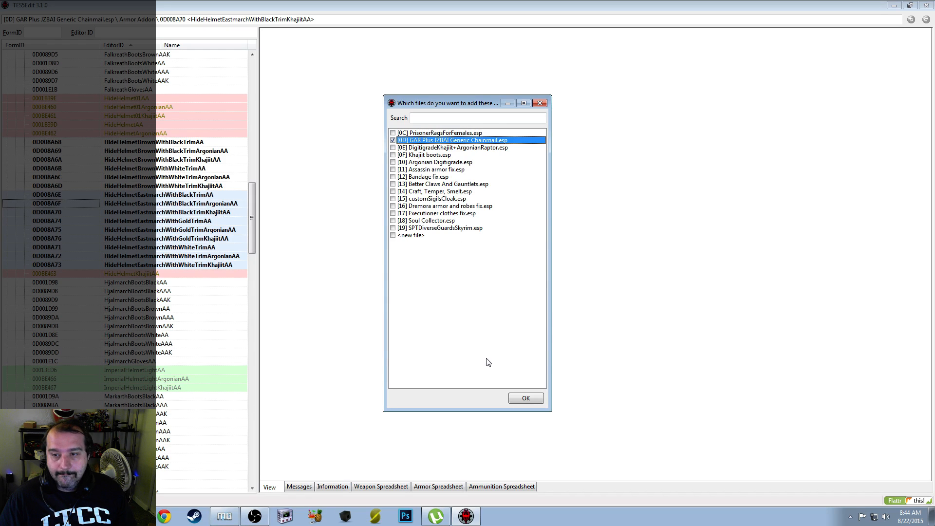
click(526, 398)
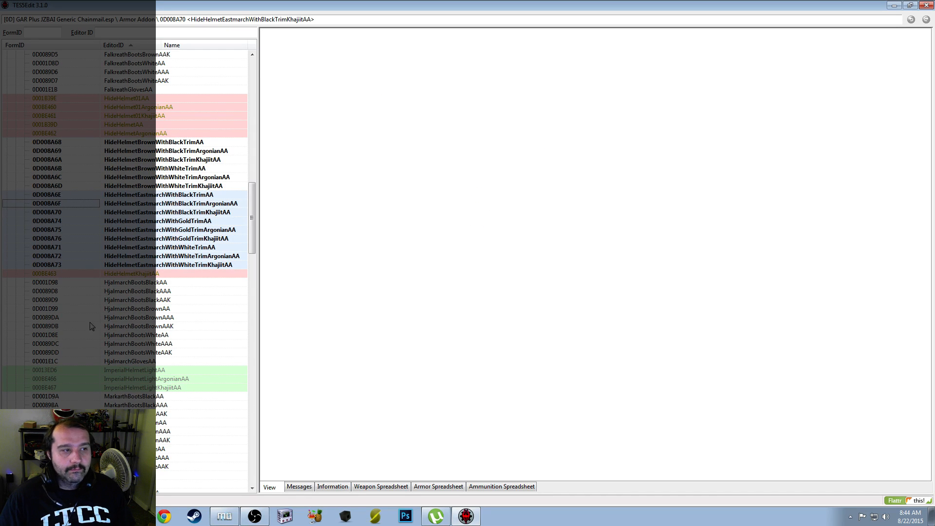
Start copying the same nine Eastmarch helmet records as new records again, removing the EditorID prefix HideHelmetEastmarch
right_click(165, 231)
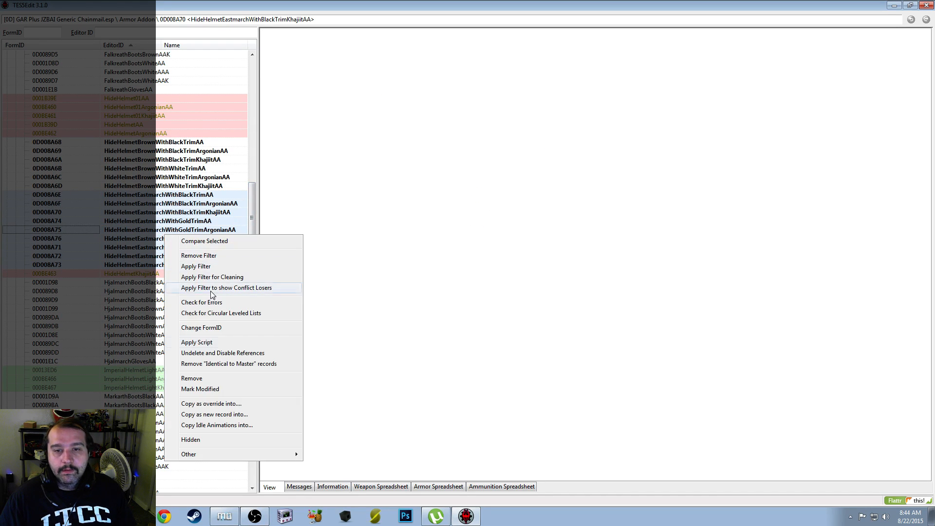
click(240, 415)
text(HideHelmetEastmarch)
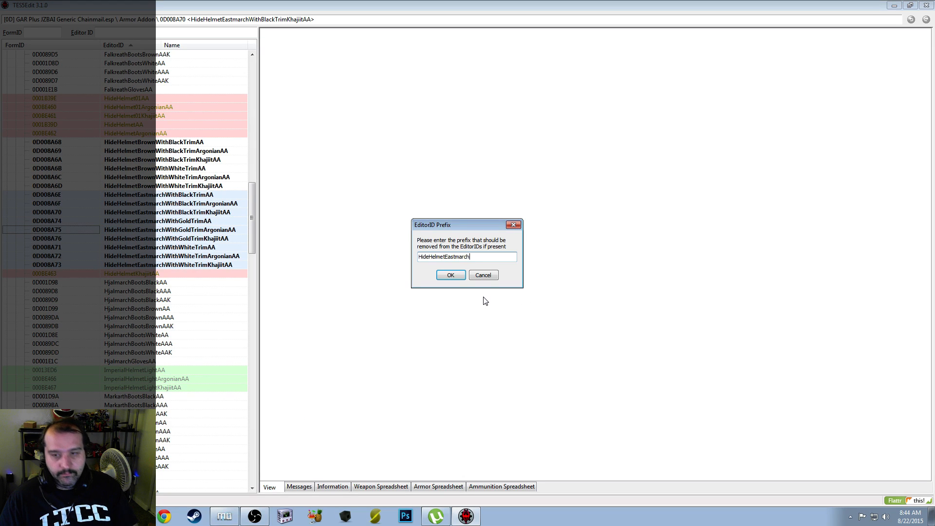
click(450, 276)
Add the EditorID prefix HideHelmetHjaalmarch without a suffix and copy the nine records into GAR Plus JZBAI Generic Chainmail.esp
text(HideHelmetEastmarch)
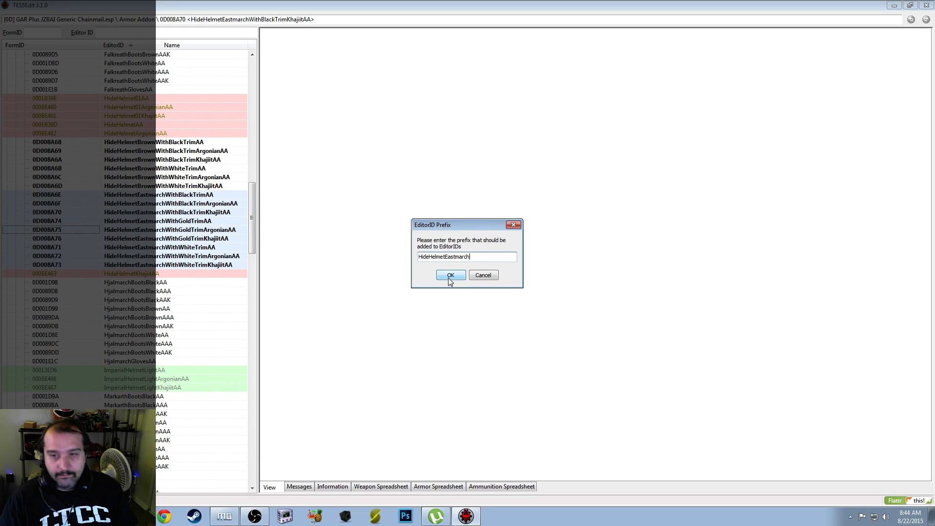
key(shift+Left)
key(shift+Left)
key(shift+Left)
key(shift+Left)
key(shift+Left)
key(shift+Left)
key(shift+Left)
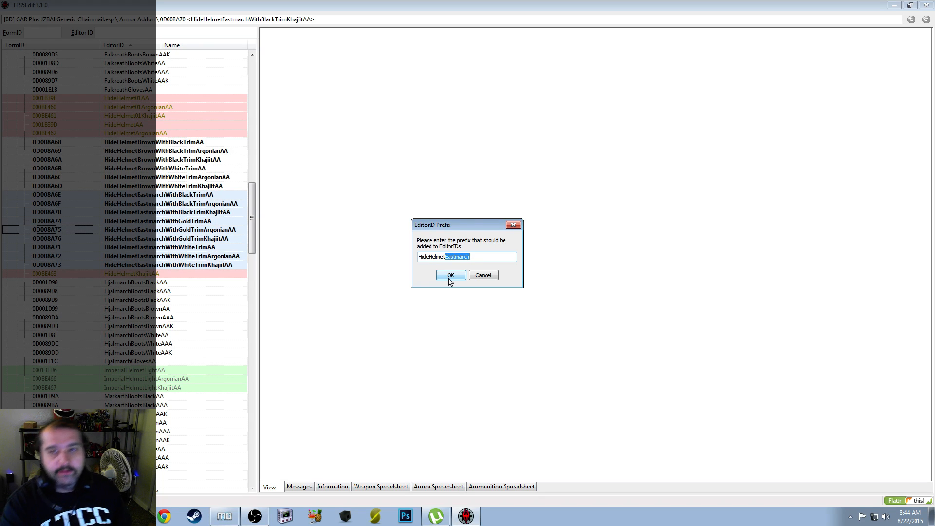
text(Hja)
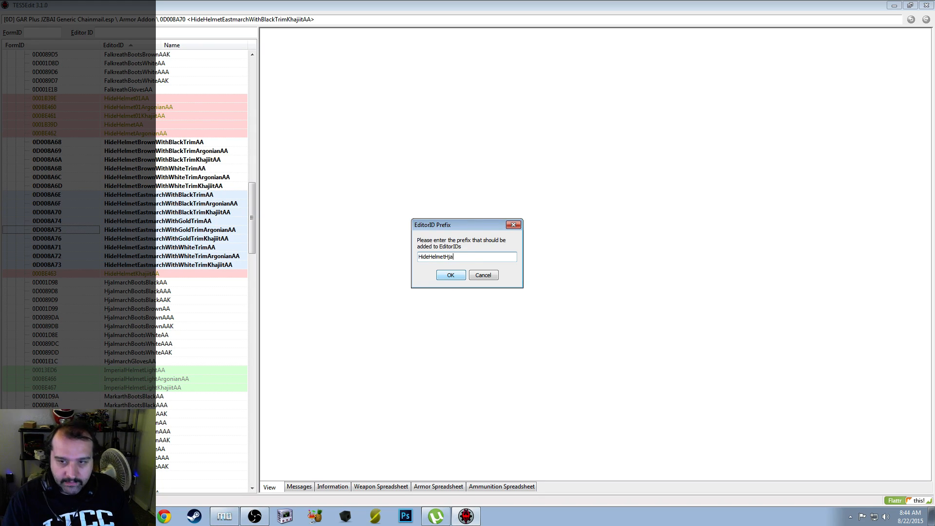
text(almar)
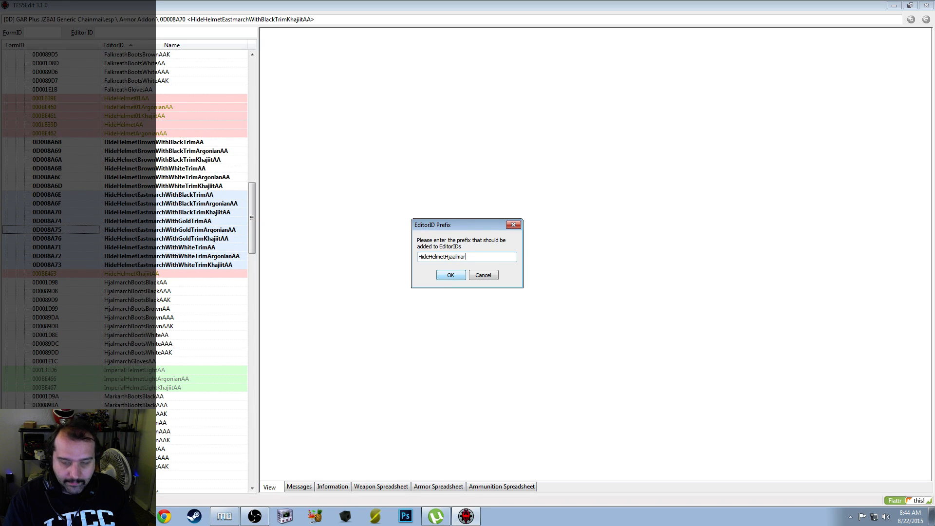
text(ch)
click(450, 277)
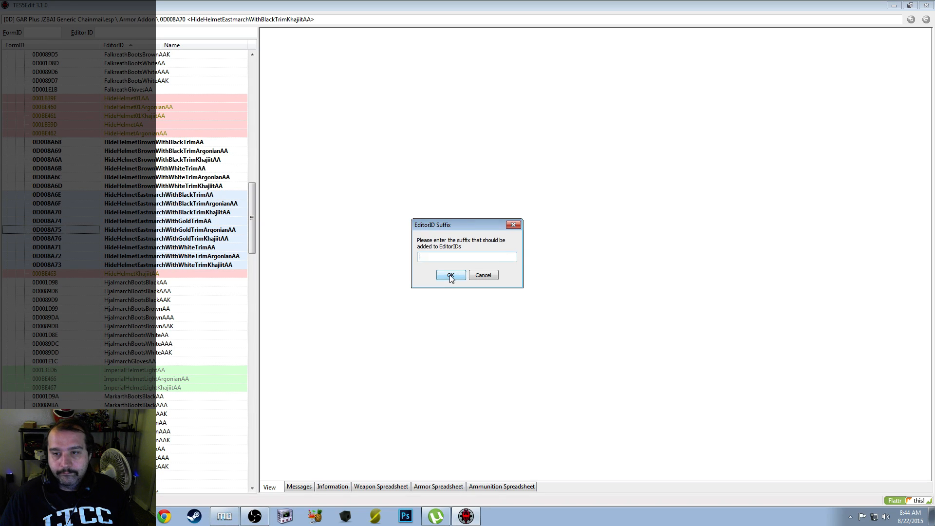
click(450, 277)
click(393, 140)
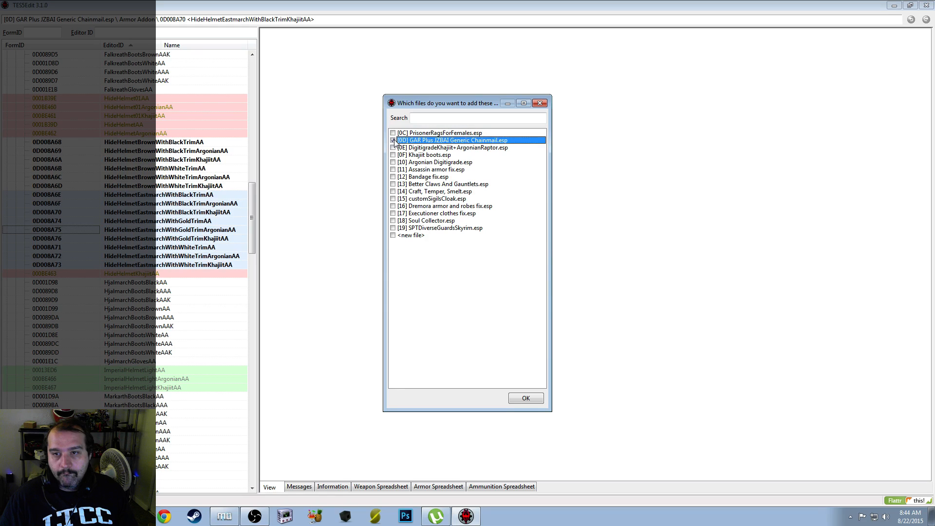
click(525, 398)
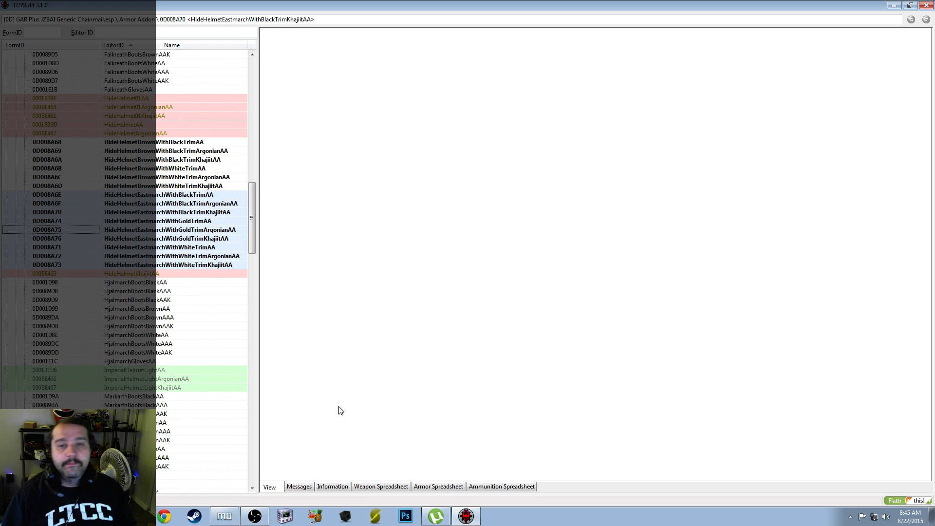
Start a further copy of the nine selected Eastmarch helmet records as new records, removing the EditorID prefix HideHelmetEastmarch
right_click(167, 214)
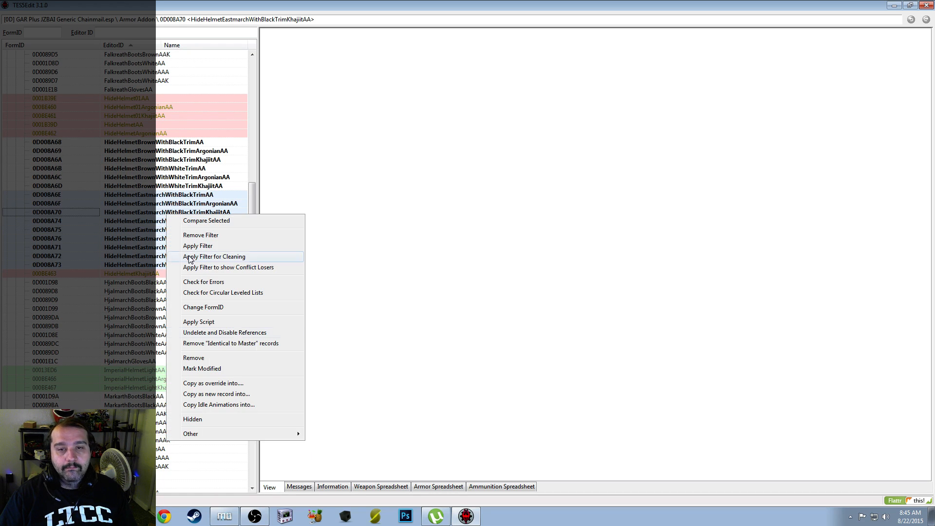
click(257, 392)
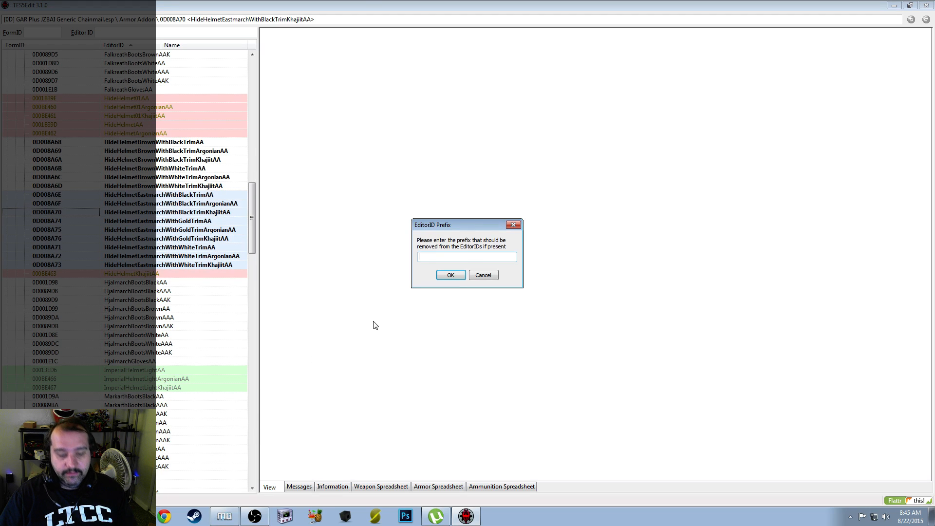
text(HideHelmetEastmarch)
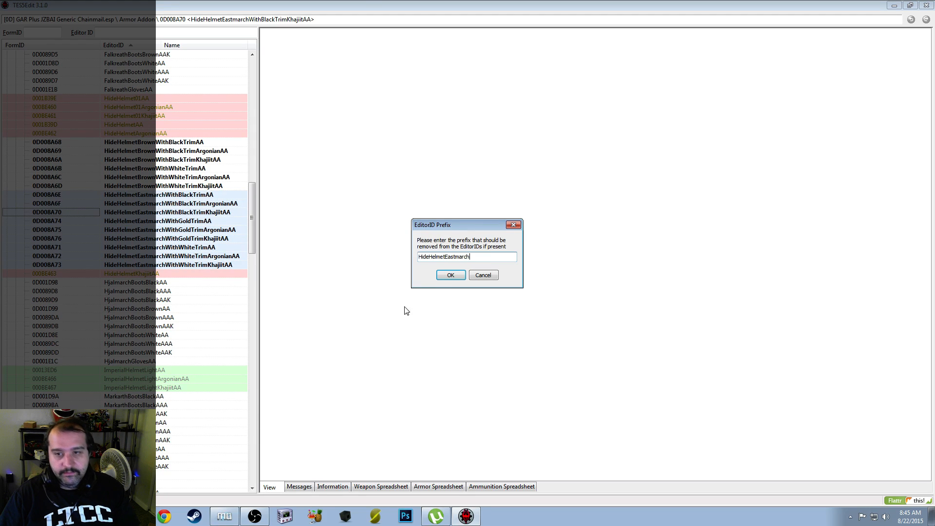
click(450, 276)
Add the EditorID prefix HideHelmetSolitude without a suffix and copy the nine records into GAR Plus JZBAI Generic Chainmail.esp
text(HideHelmetEastmarch)
key(shift+Home)
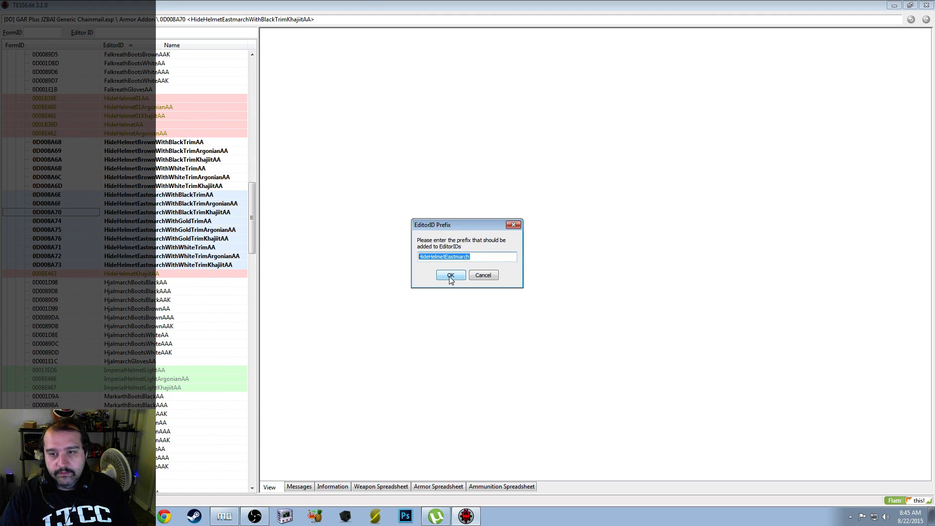
key(shift+Right)
key(shift+Right)
key(shift+Right)
key(shift+Right)
key(shift+Right)
key(shift+Right)
key(shift+Right)
key(shift+Right)
key(shift+Right)
key(shift+Right)
key(shift+Right)
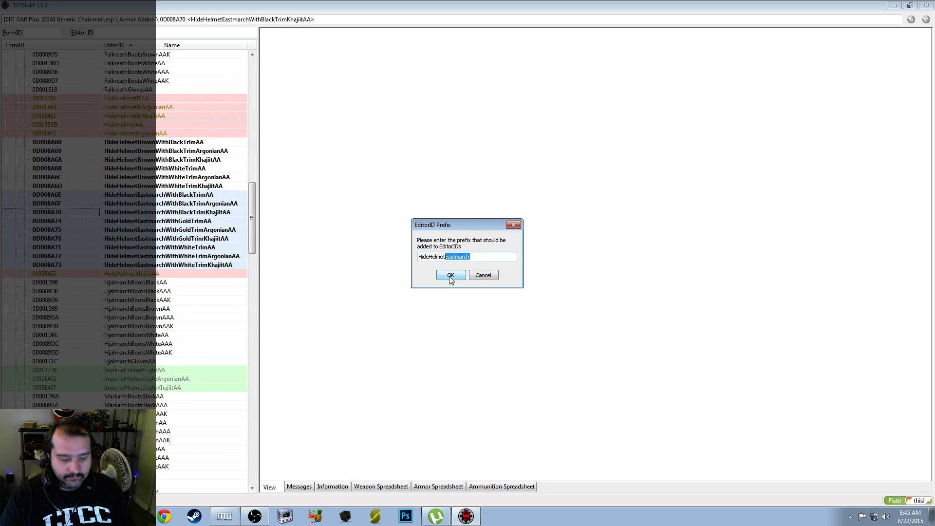
text(Solitude)
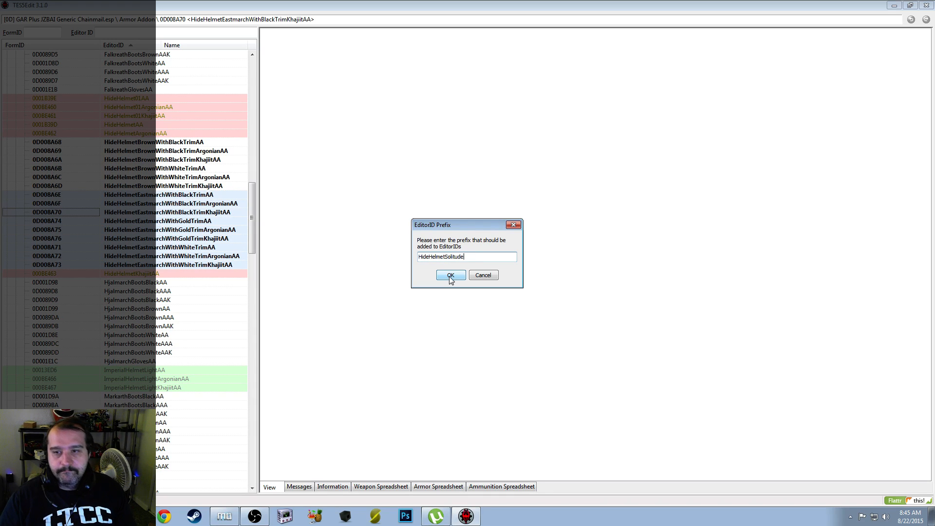
click(451, 275)
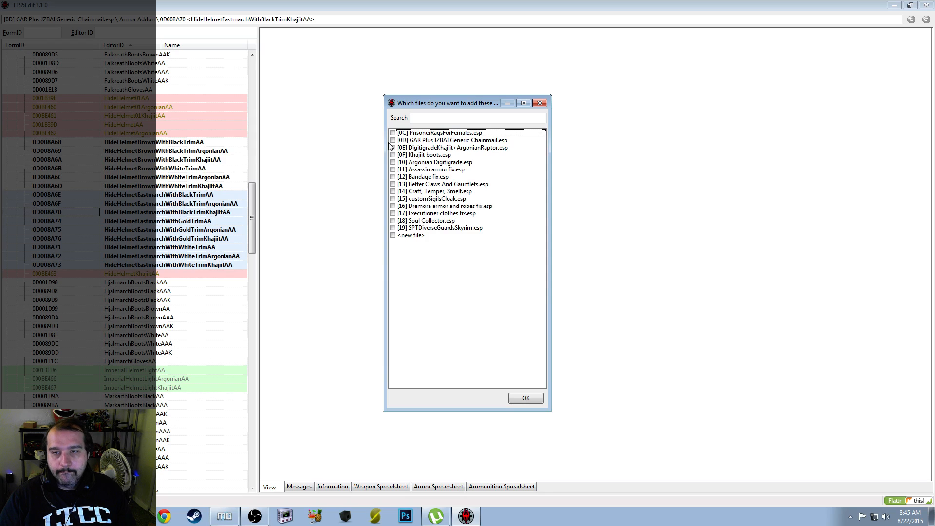
click(394, 141)
click(533, 400)
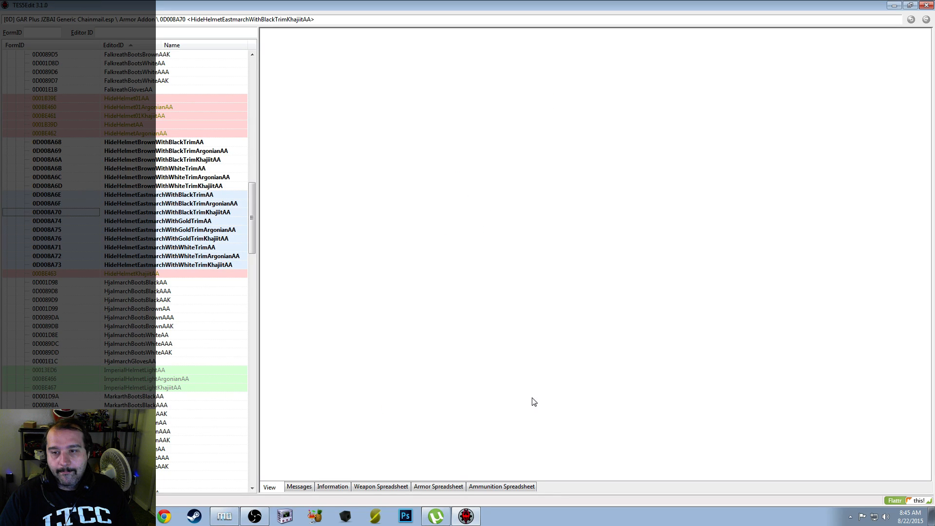
Start copying the nine selected Eastmarch helmet records as new records once more, removing the EditorID prefix HideHelmetEastmarch
right_click(112, 230)
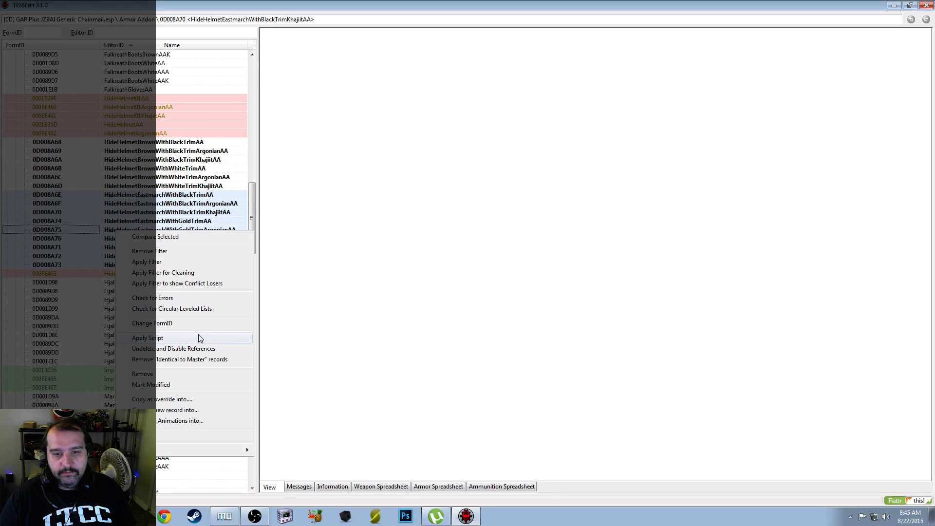
click(200, 409)
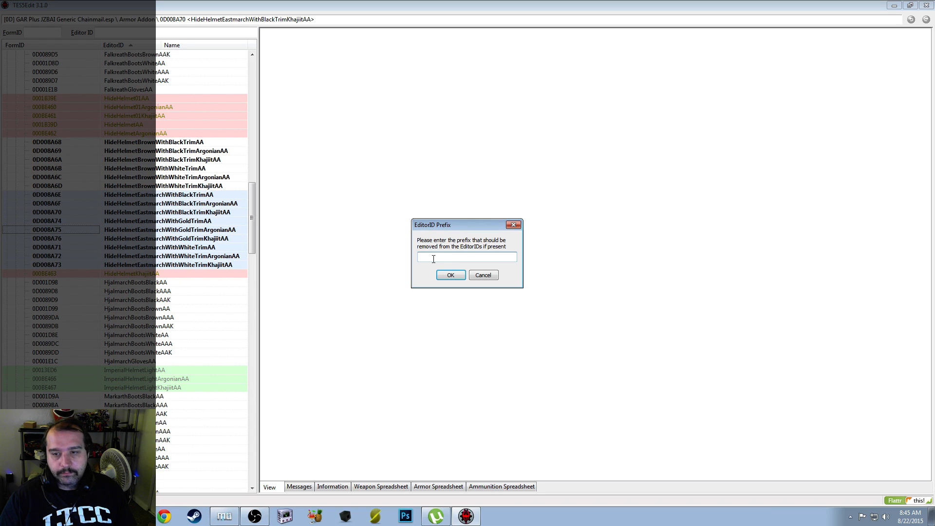
key(ctrl+v)
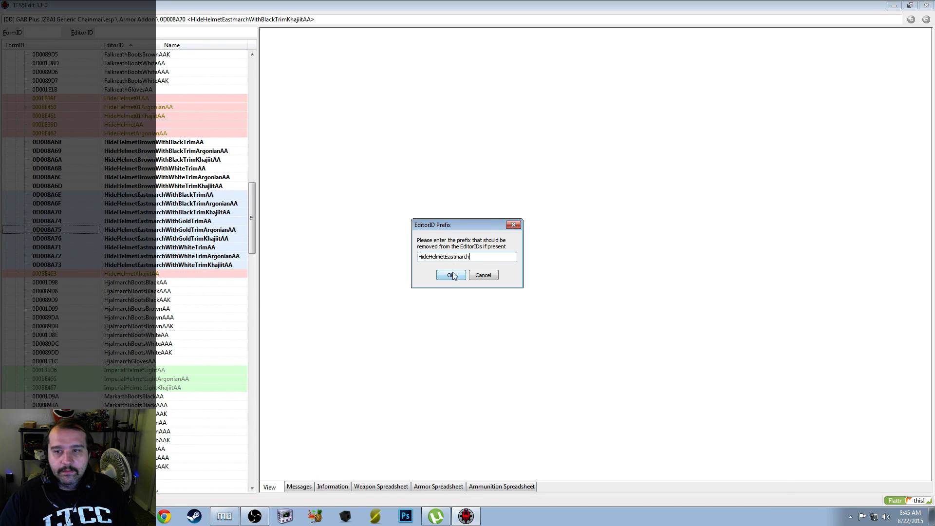
click(451, 276)
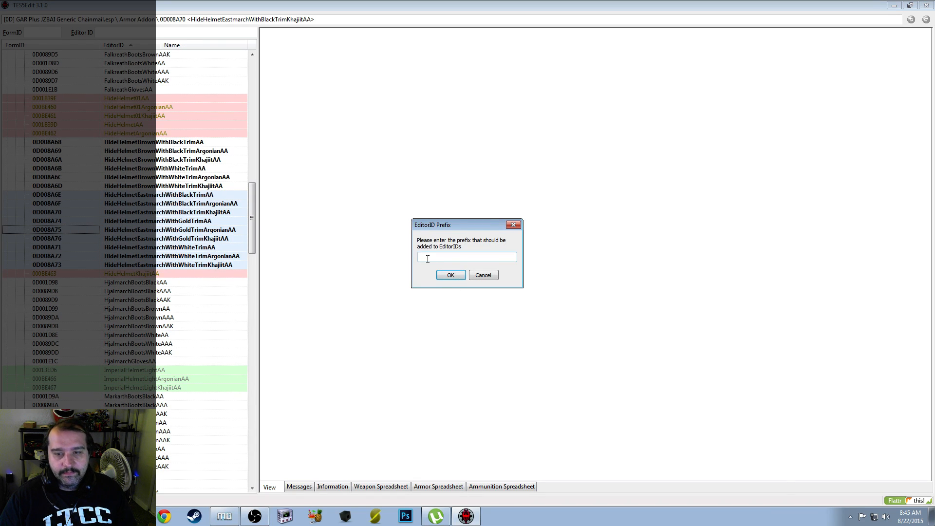
Add the EditorID prefix HideHelmetMarkarth without a suffix and copy the nine records into GAR Plus JZBAI Generic Chainmail.esp
text(HideHelmetEastmarch)
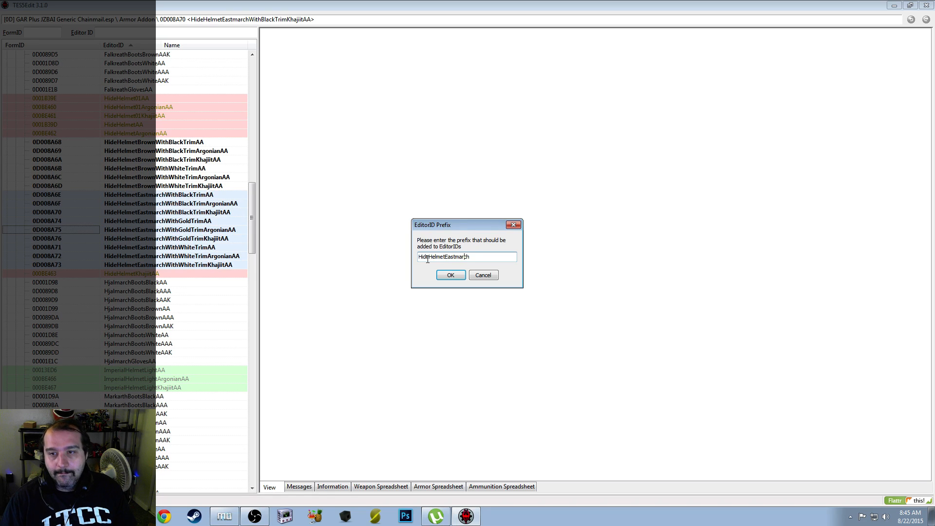
key(shift+Home)
key(shift+Right)
key(shift+Right)
key(shift+Right)
key(shift+Right)
key(shift+Right)
key(shift+Right)
key(shift+Right)
key(shift+Right)
key(shift+Right)
key(shift+Right)
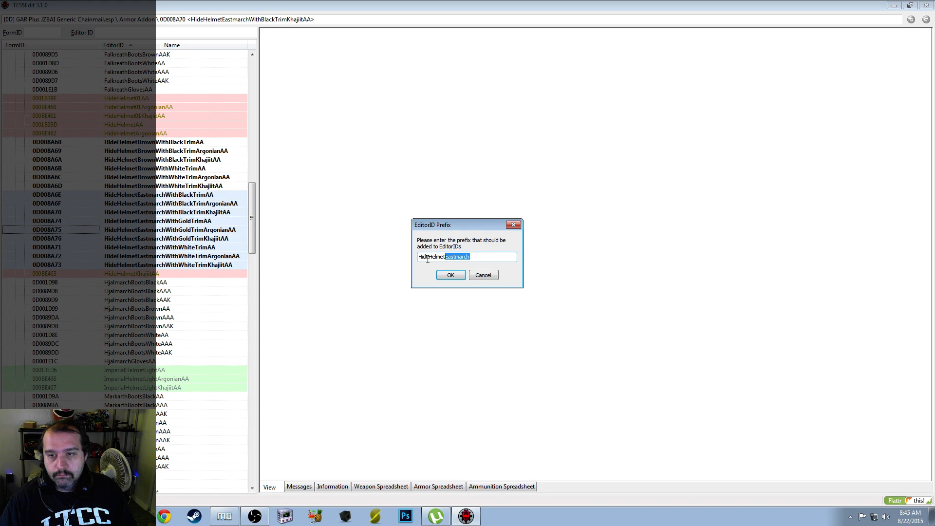
text(Marka)
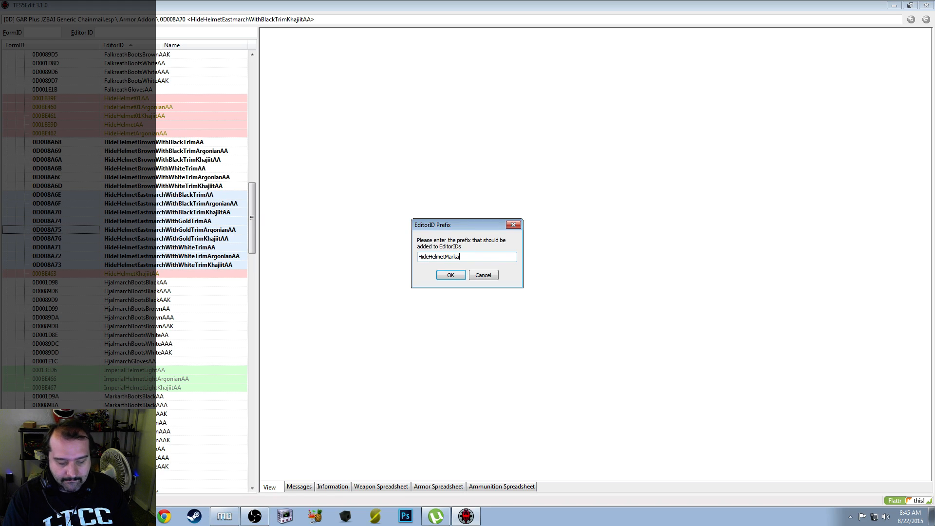
text(rth)
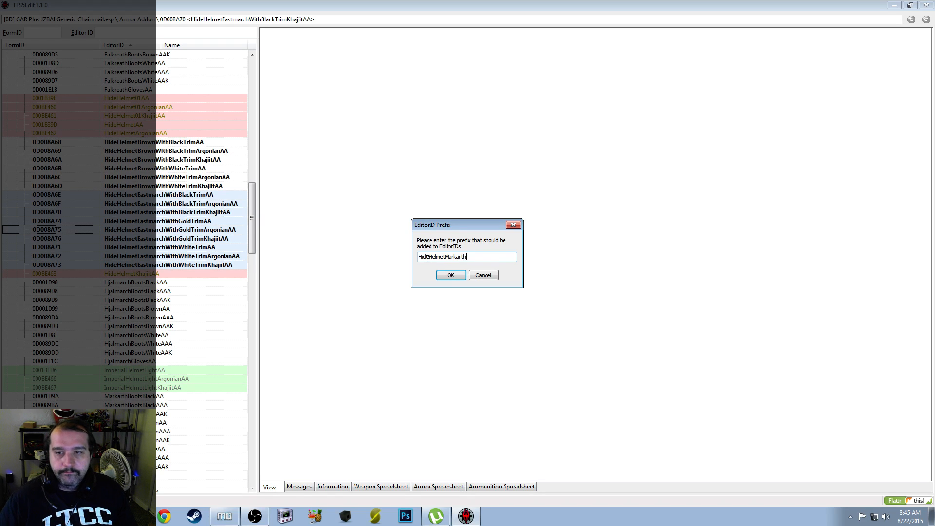
click(447, 279)
click(448, 276)
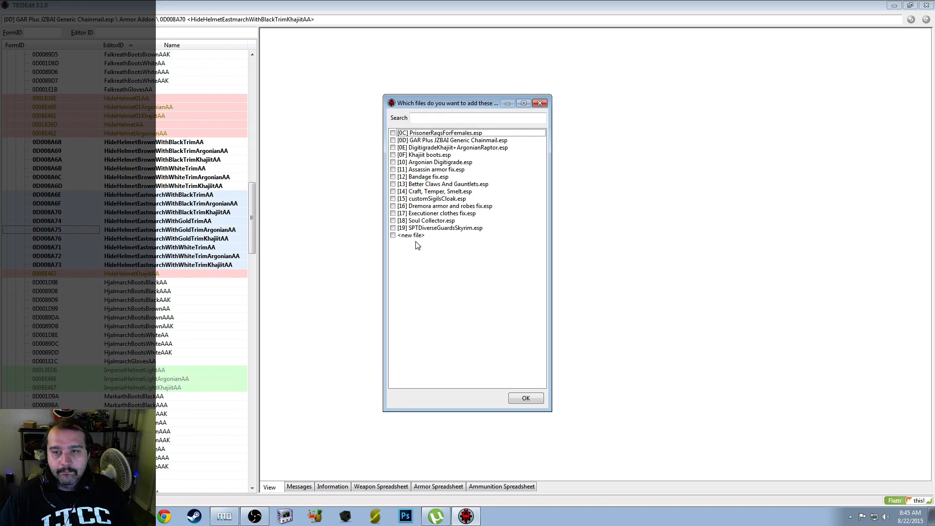
click(393, 140)
click(529, 398)
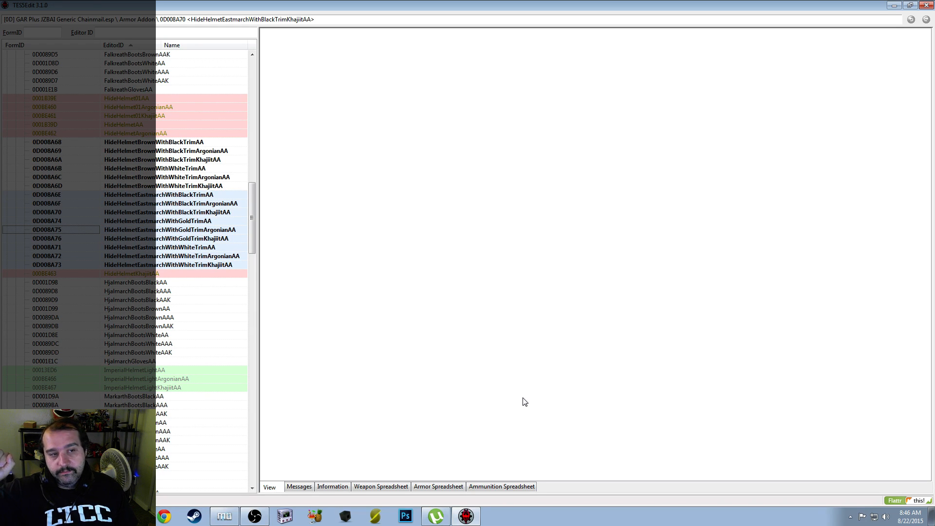
Start another copy of the nine selected Eastmarch helmet records as new records, removing the EditorID prefix HideHelmetEastmarch
right_click(172, 228)
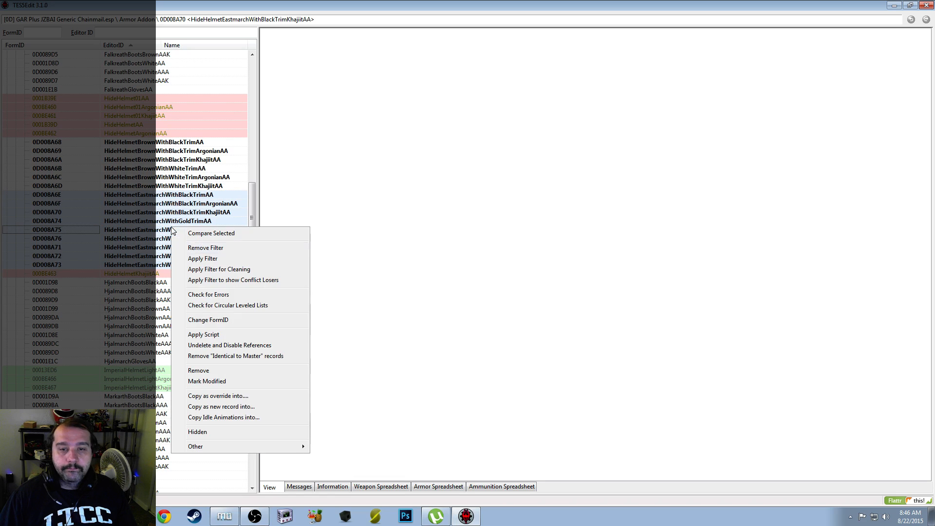
click(239, 405)
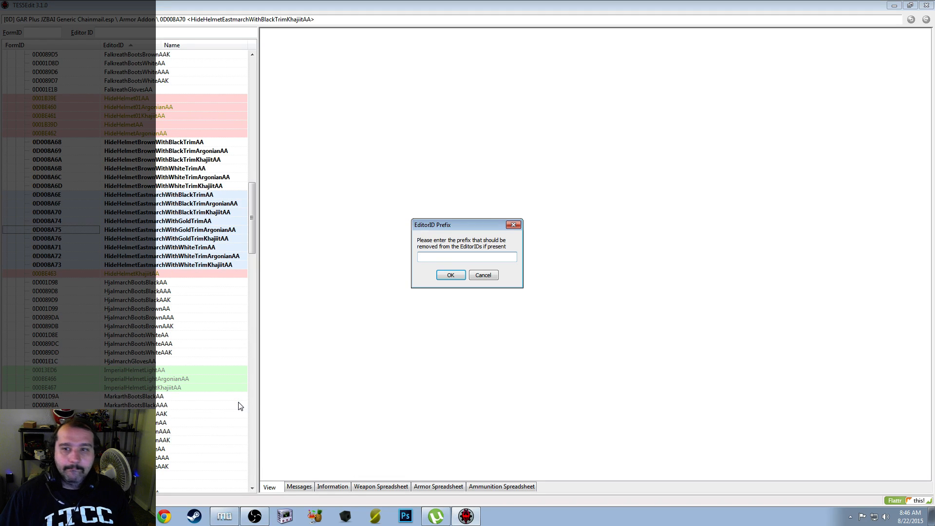
text(HideHelmetEastmarch)
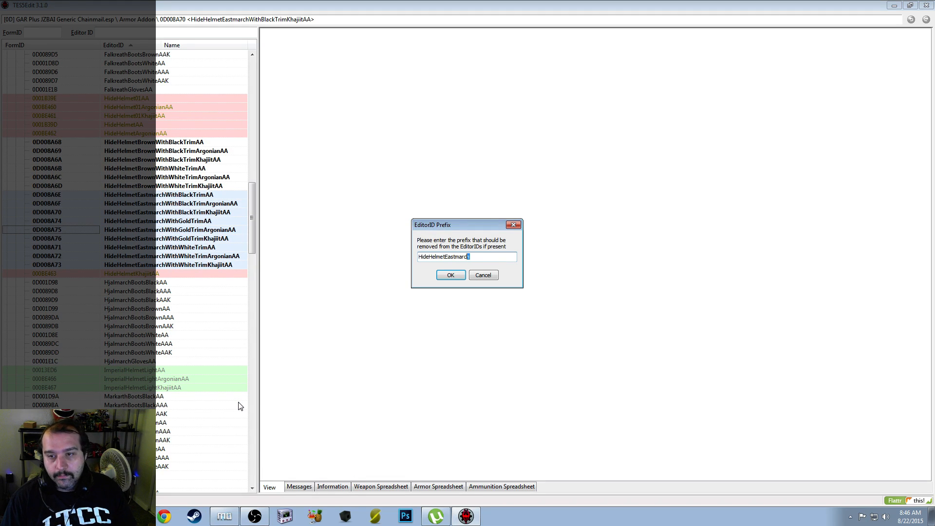
key(shift+Left)
key(shift+Left)
key(shift+Left)
key(shift+Left)
key(shift+Left)
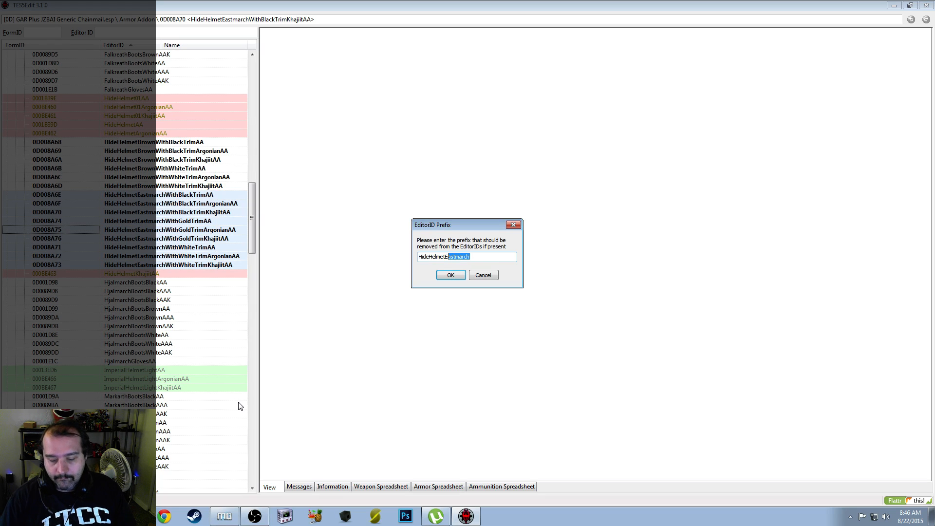
key(Return)
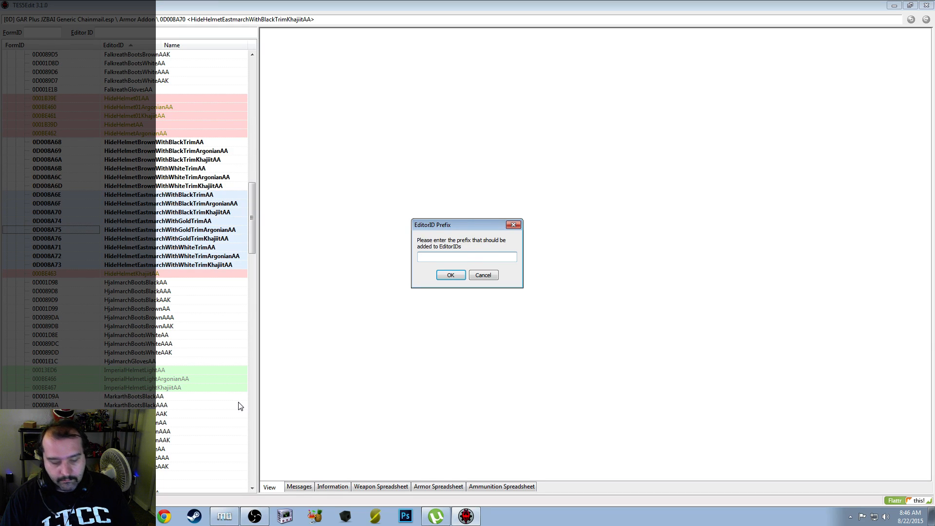
Add the EditorID prefix HideHelmetRiften without a suffix and copy the nine records into GAR Plus JZBAI Generic Chainmail.esp
text(HideHelmetEastmarch)
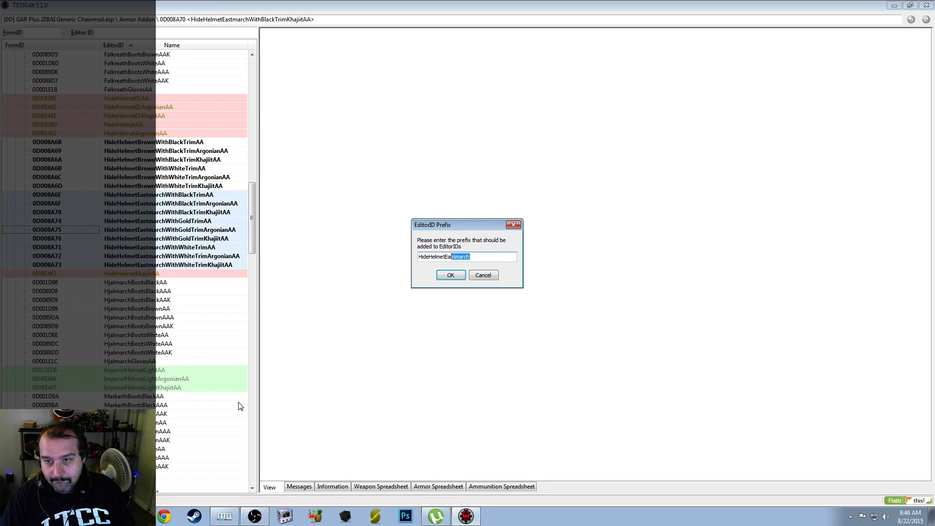
text(Riften)
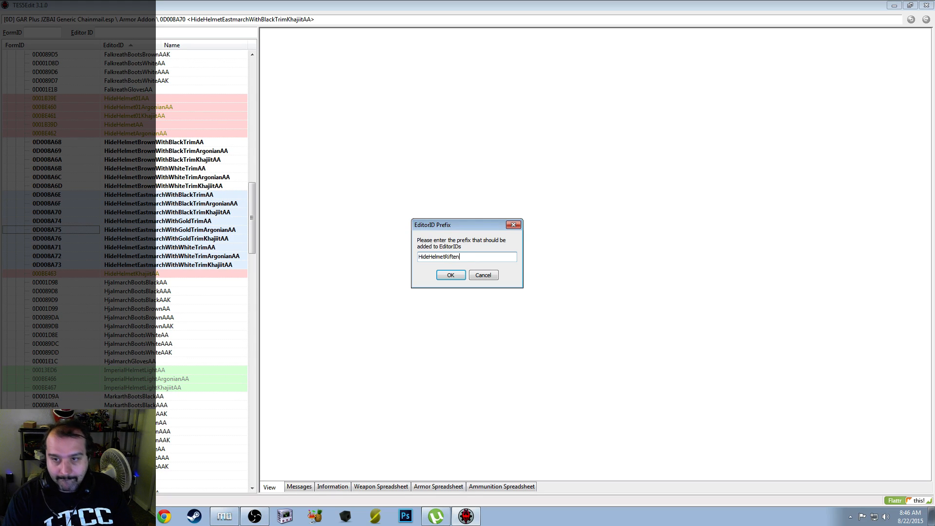
click(453, 275)
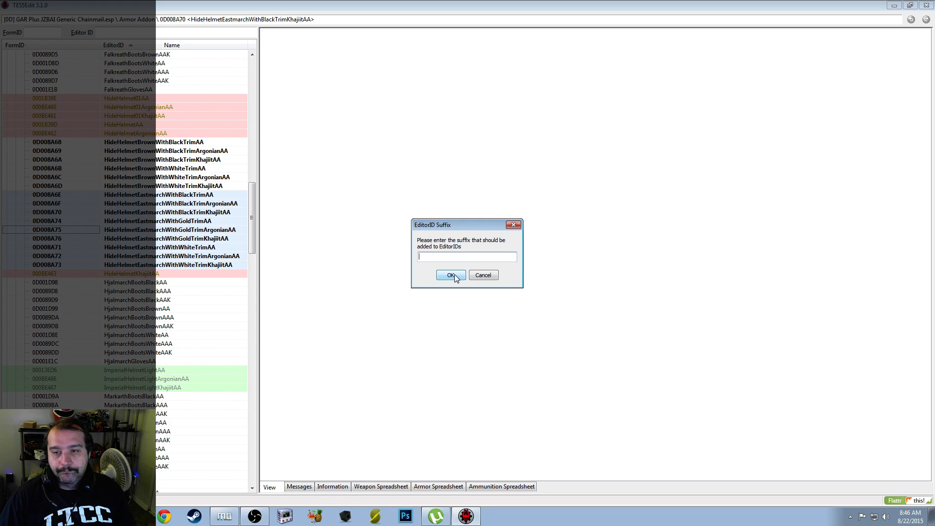
click(392, 140)
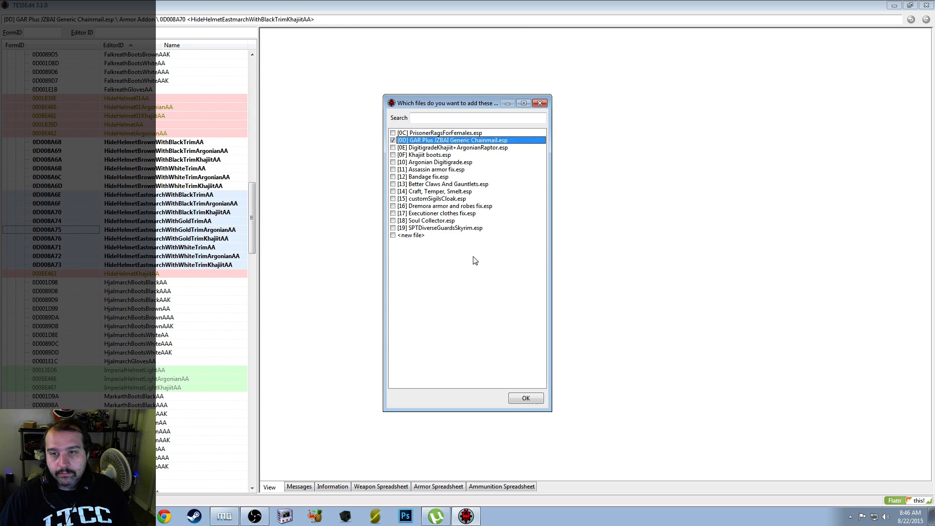
click(530, 398)
Copy the nine Eastmarch helmet records as new records into GAR Plus JZBAI Generic Chainmail.esp, replacing the EditorID prefix HideHelmetEastmarch with HideHelmetWhite
right_click(160, 204)
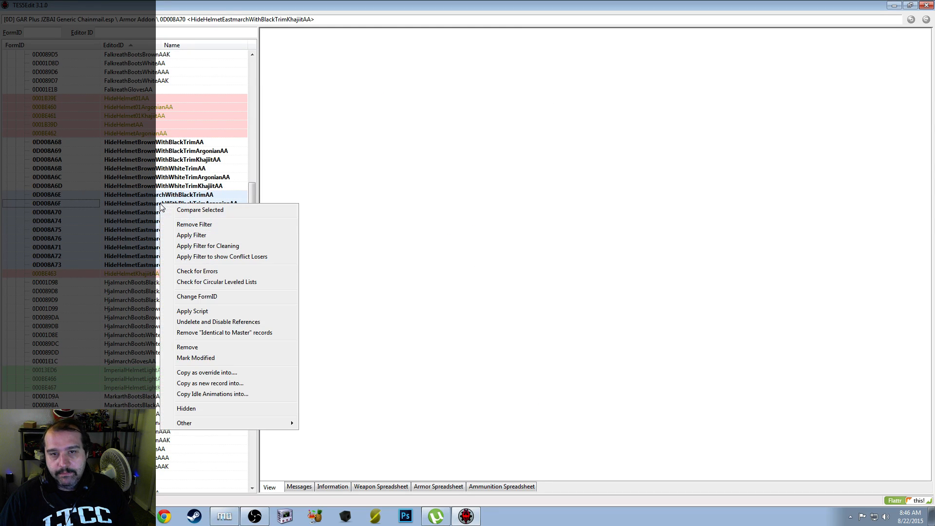
click(241, 384)
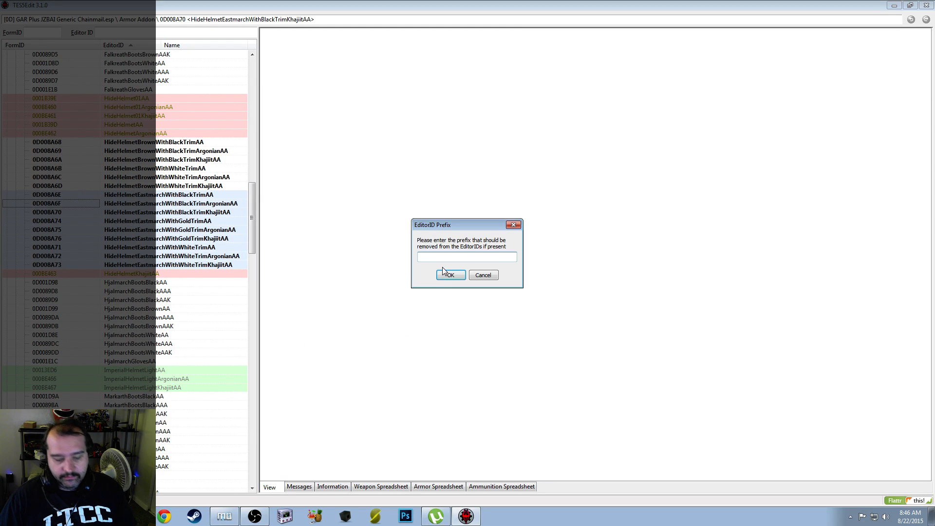
click(448, 275)
text(HideHelmetEastmarch)
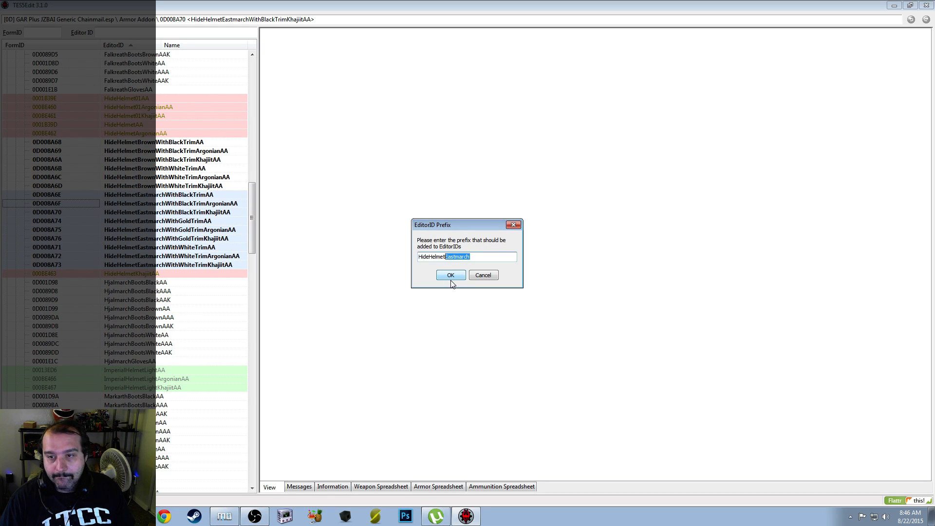
text(White)
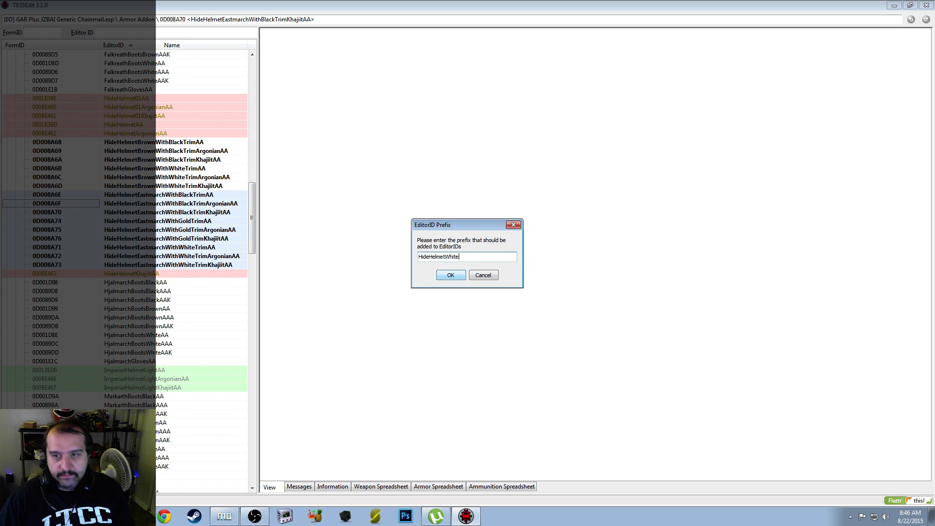
click(461, 276)
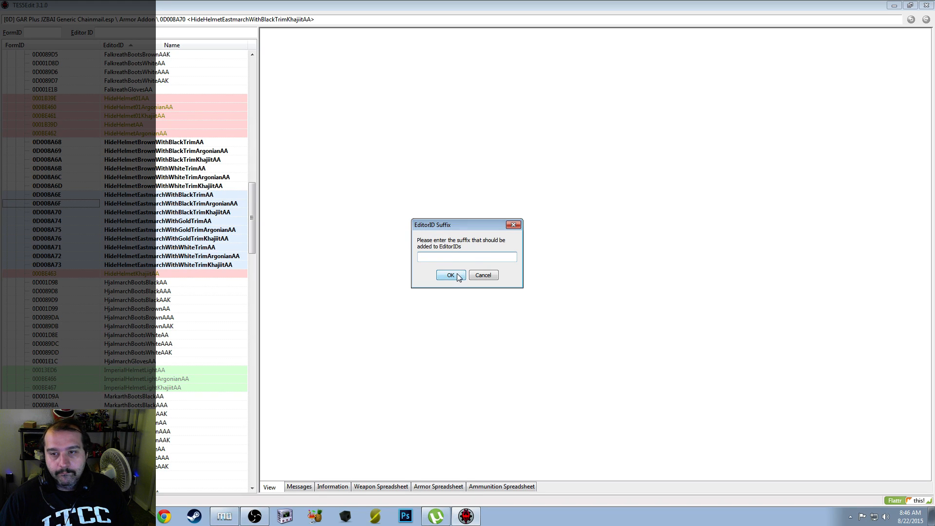
click(392, 141)
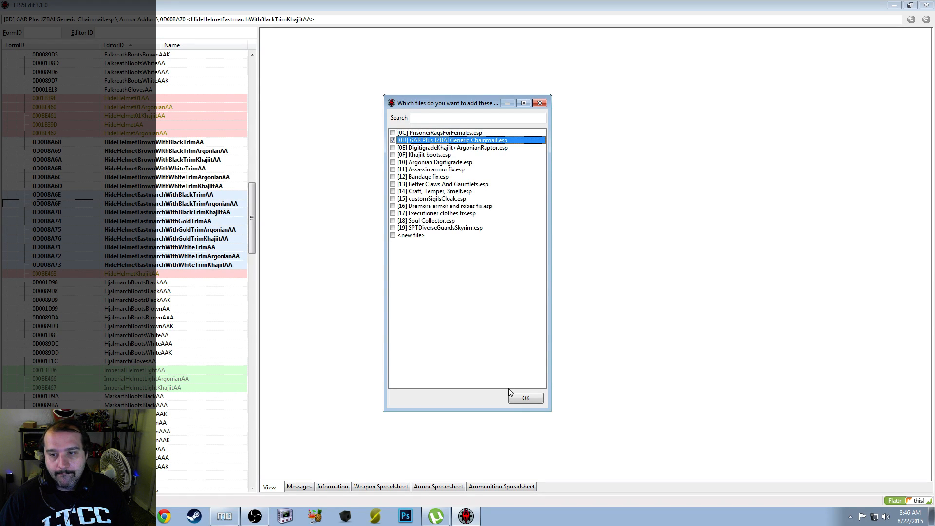
click(519, 399)
Start copying the same nine Eastmarch helmet records as new records again, removing the EditorID prefix HideHelmetEastmarch
right_click(106, 240)
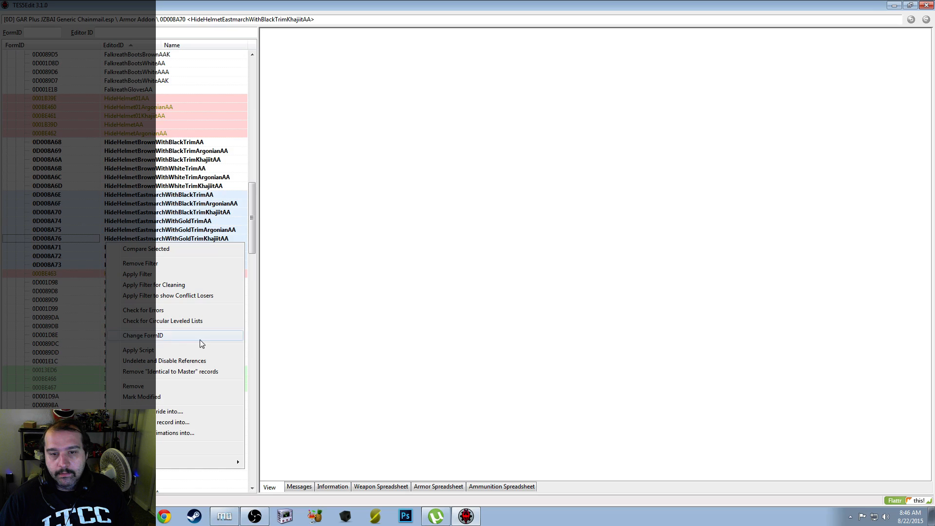
click(193, 427)
text(HideHelmetEastmarch)
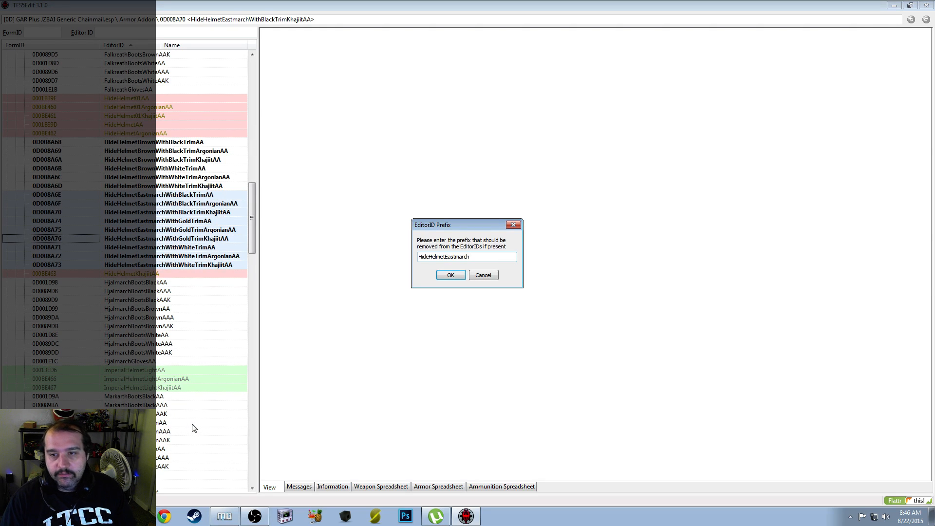
key(shift+Left)
key(shift+Left)
key(shift+Left)
key(shift+Left)
key(shift+Left)
key(shift+Left)
key(shift+Left)
key(shift+Left)
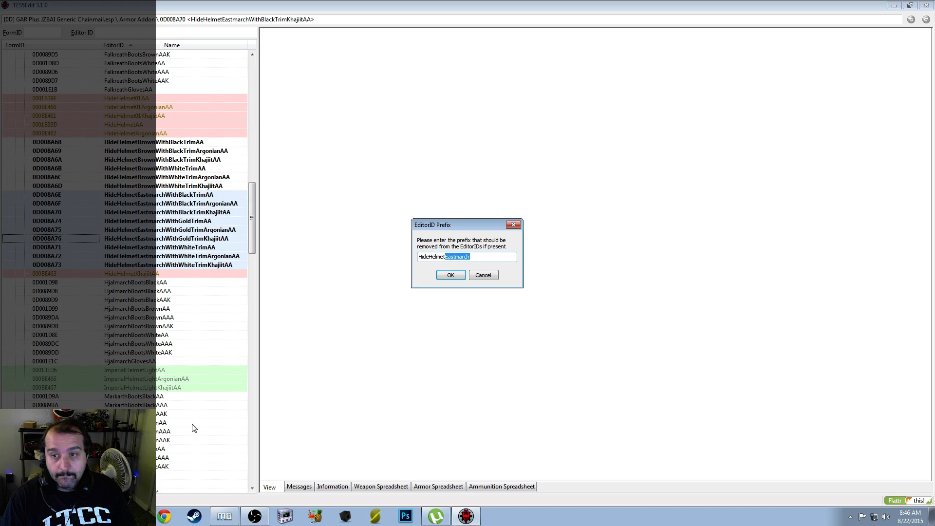
key(Return)
Add the EditorID prefix HideHelmetWinterun without a suffix and copy the nine records into GAR Plus JZBAI Generic Chainmail.esp
text(HideHelmetEastmarch)
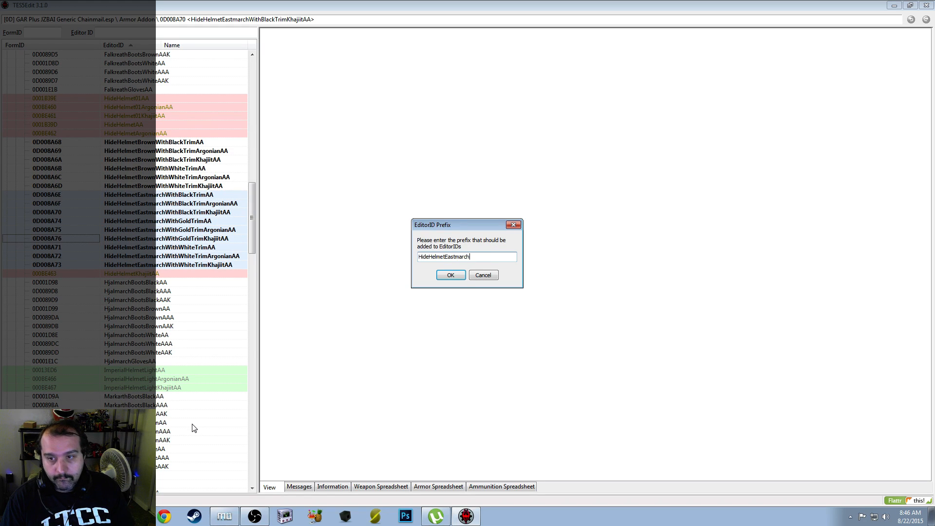
key(shift+Left)
key(shift+Left)
key(shift+Left)
key(shift+Left)
key(shift+Left)
key(shift+Left)
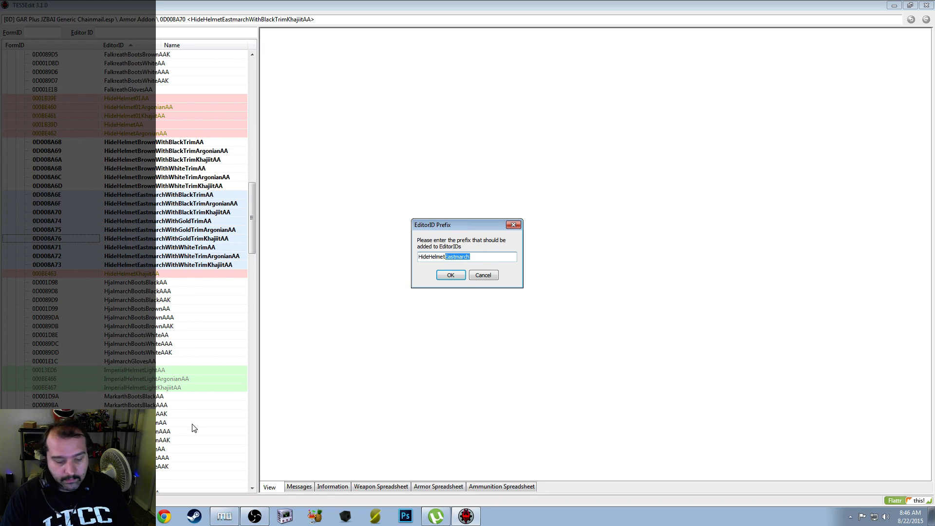
text(Winterun)
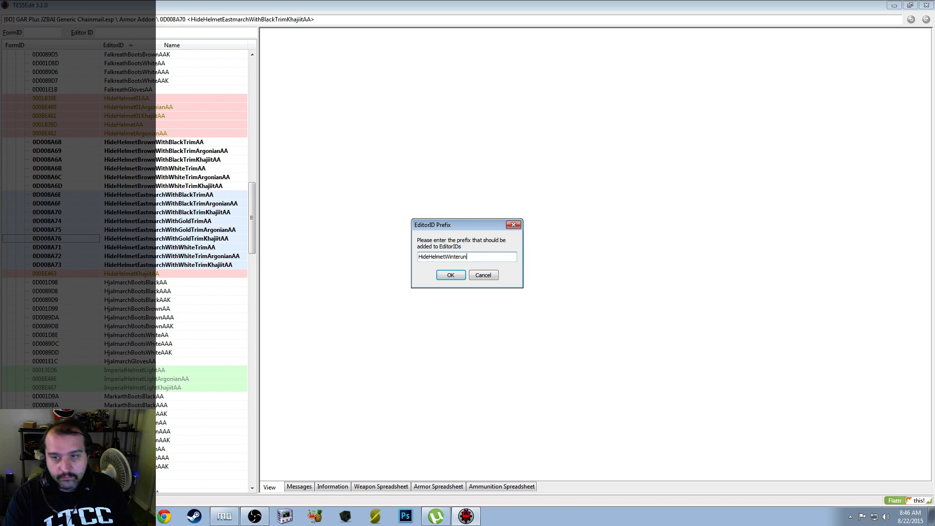
click(450, 276)
click(450, 275)
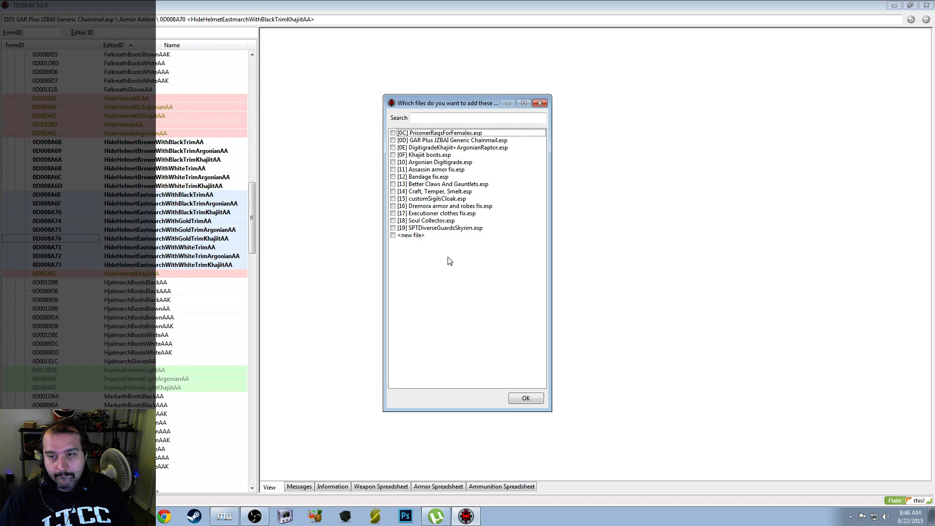
click(392, 140)
click(526, 398)
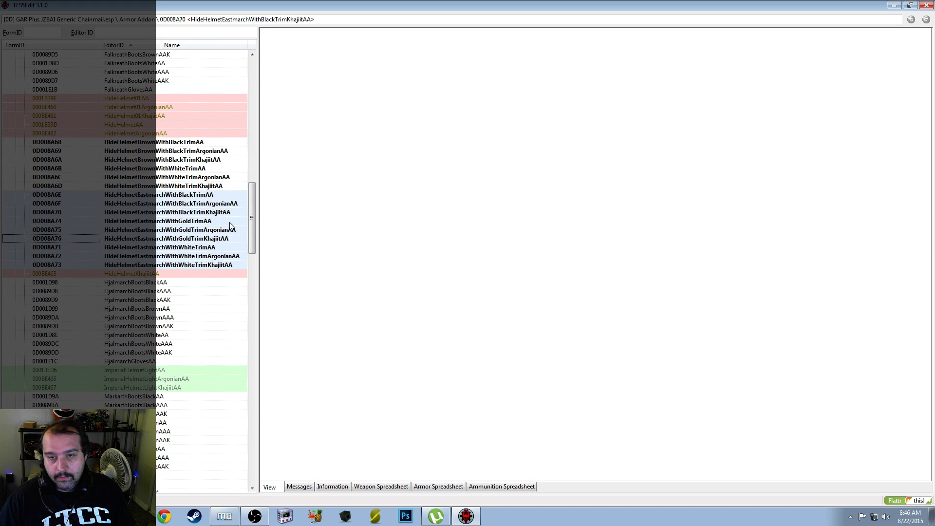
Copy the nine Eastmarch helmet records as new records into GAR Plus JZBAI Generic Chainmail.esp, replacing the EditorID prefix HideHelmetEastmarch with HideHelmetWinterhold
right_click(178, 204)
click(243, 385)
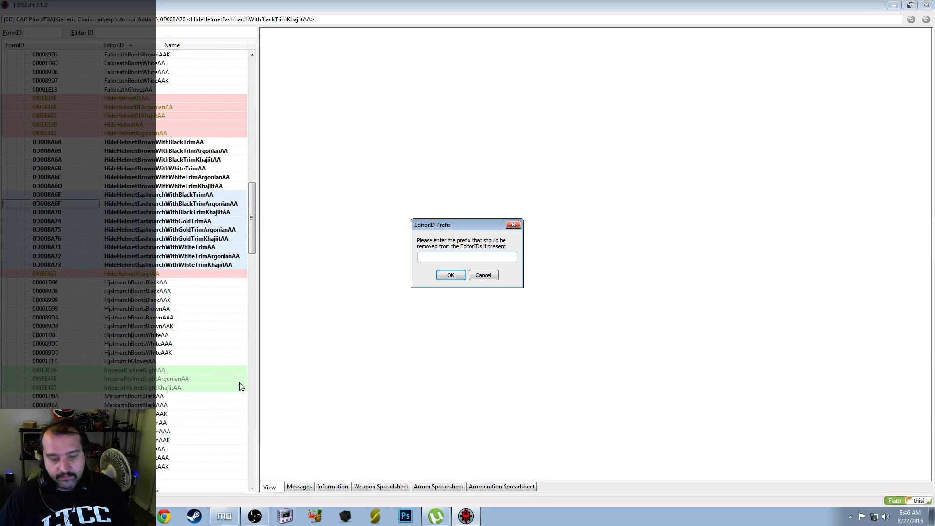
key(ctrl+v)
key(Return)
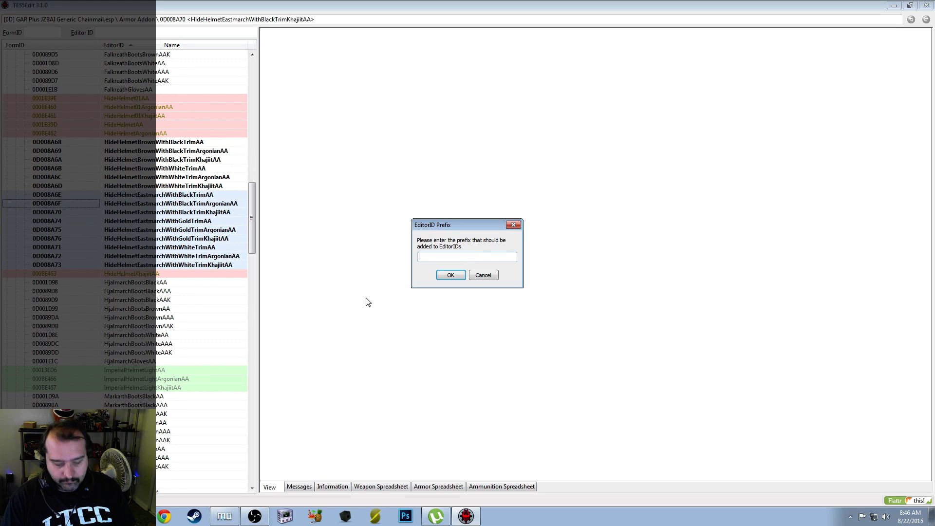
key(ctrl+v)
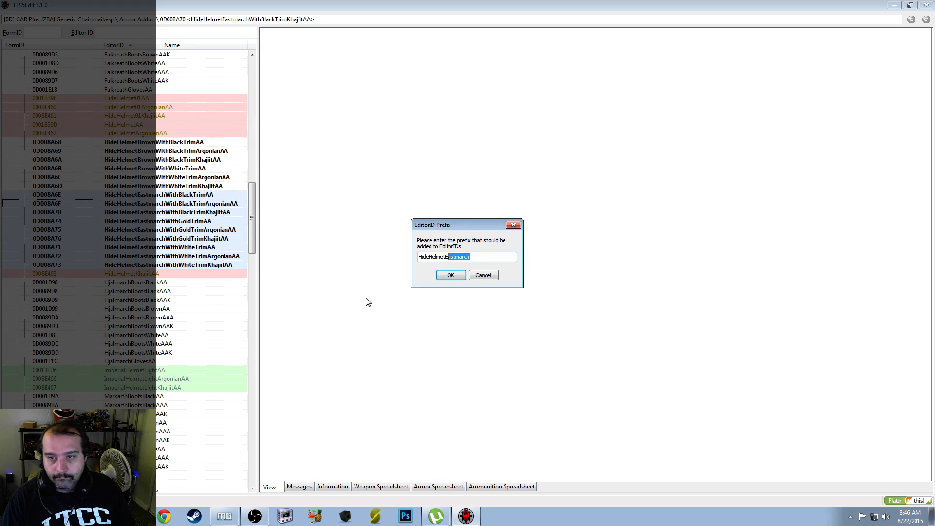
text(Winterhold)
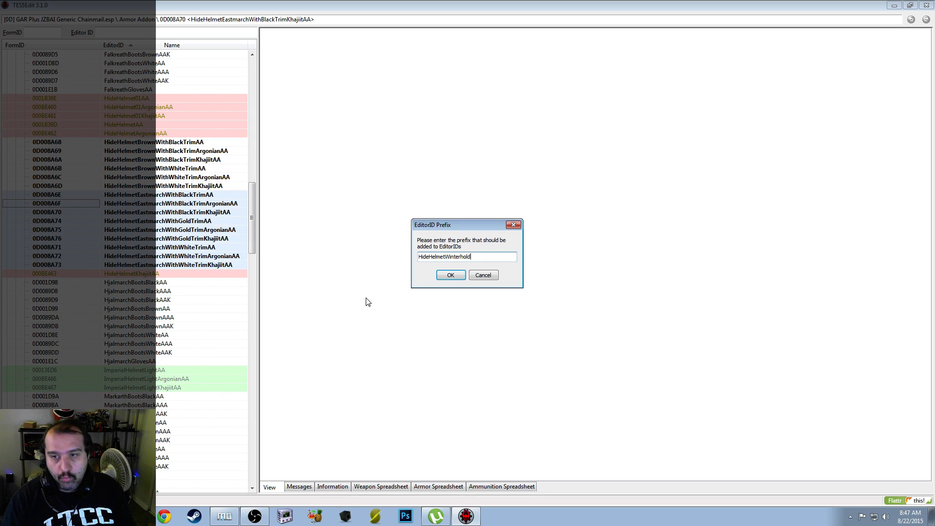
click(442, 276)
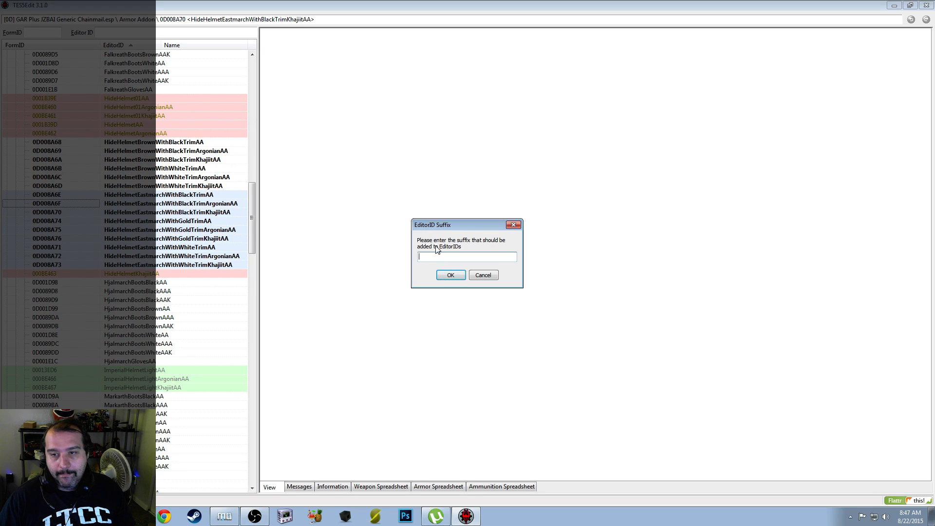
click(441, 276)
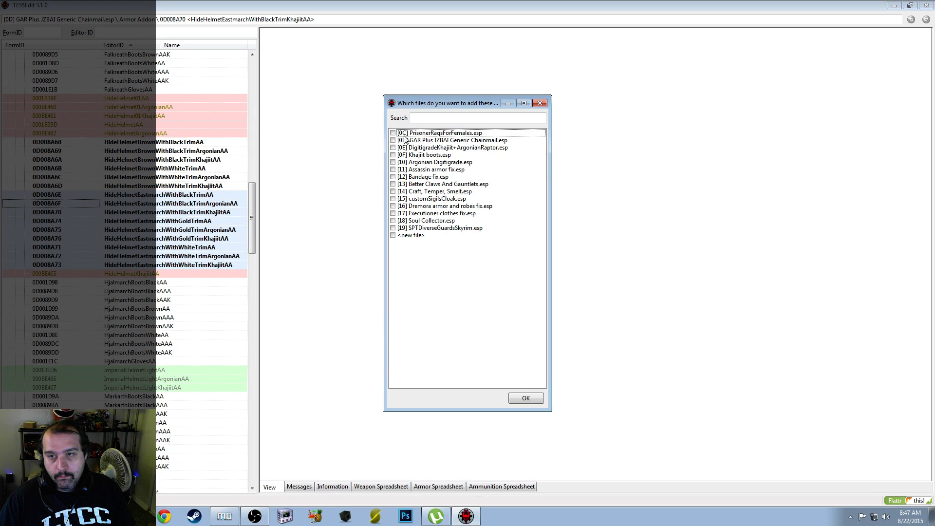
click(393, 141)
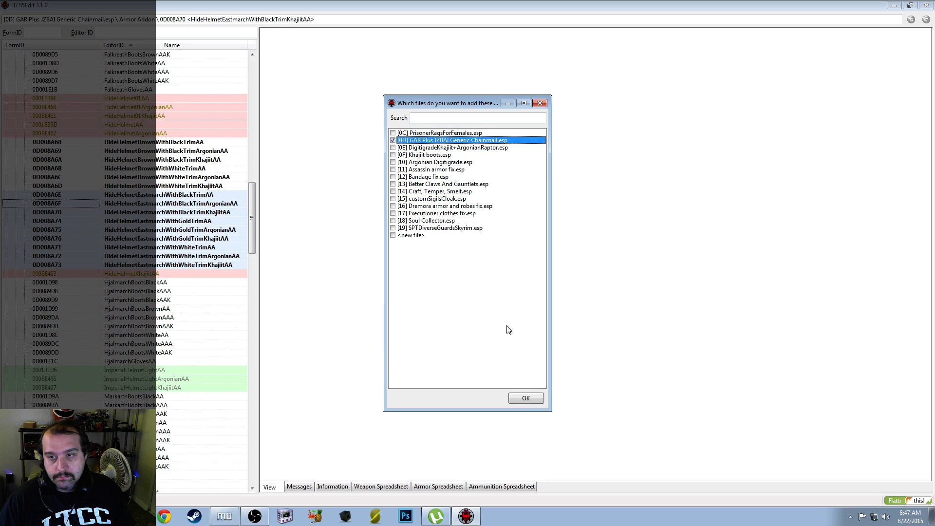
click(526, 398)
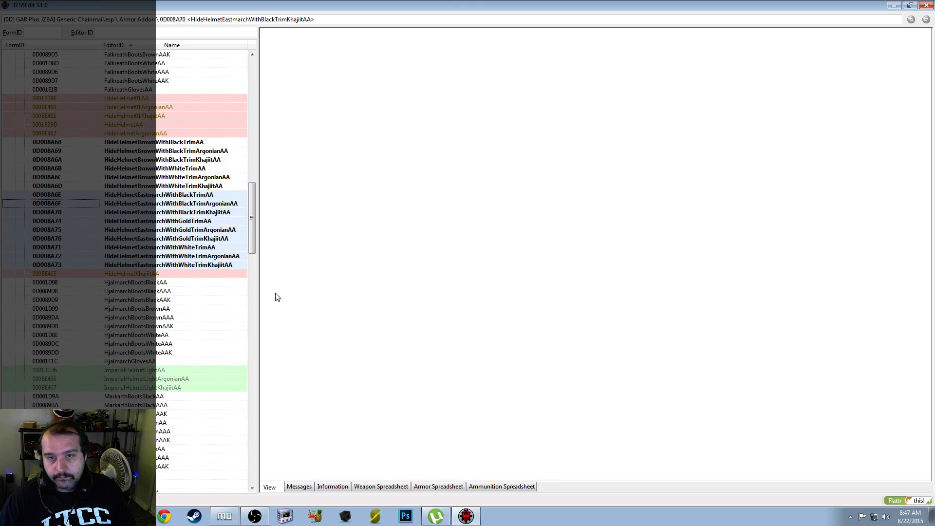
Review the HideHelmet records in the plugin's Armor Addon group, checking that every colour, hold, trim and race variant is present
scroll(64, 255, up, 20)
scroll(105, 236, up, 10)
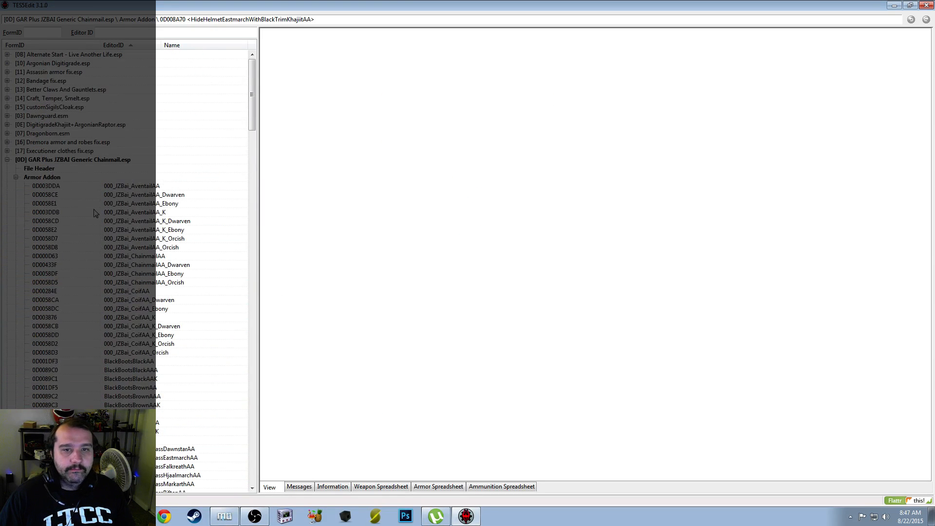
scroll(17, 181, down, 20)
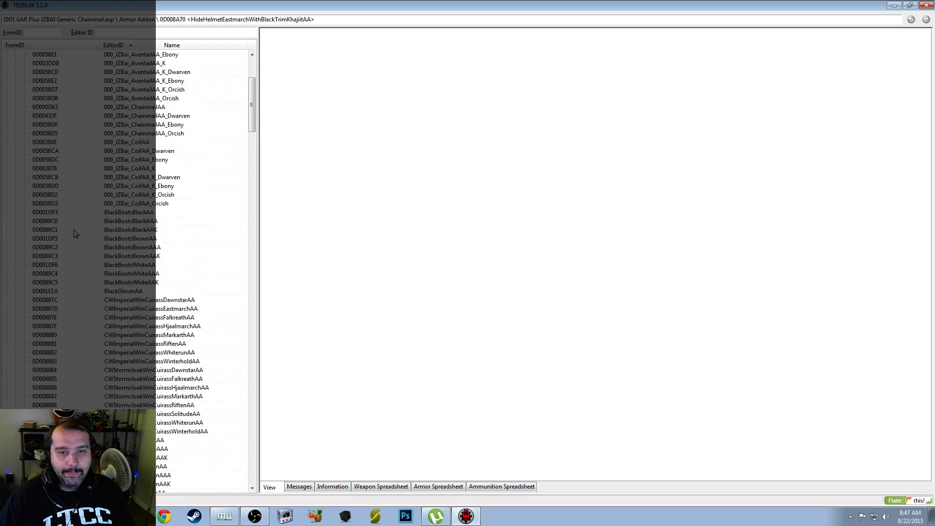
scroll(76, 235, down, 8)
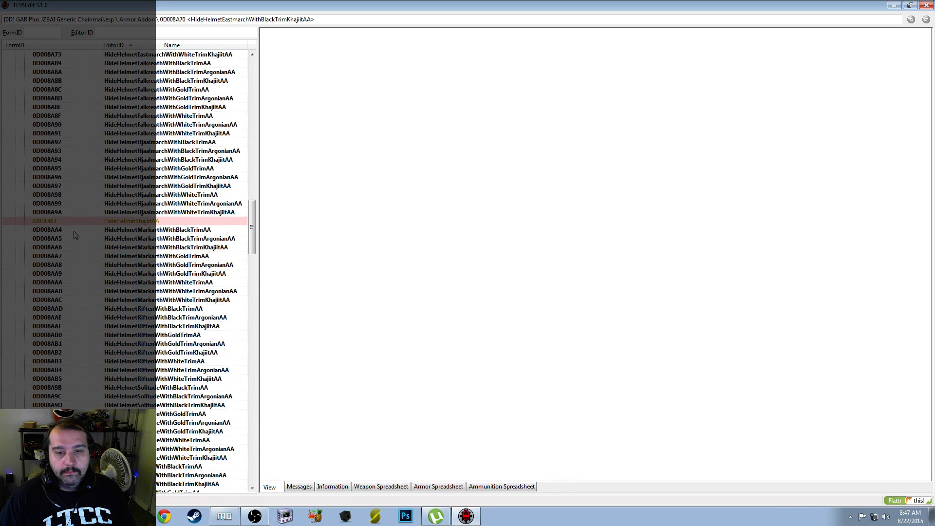
scroll(75, 236, down, 7)
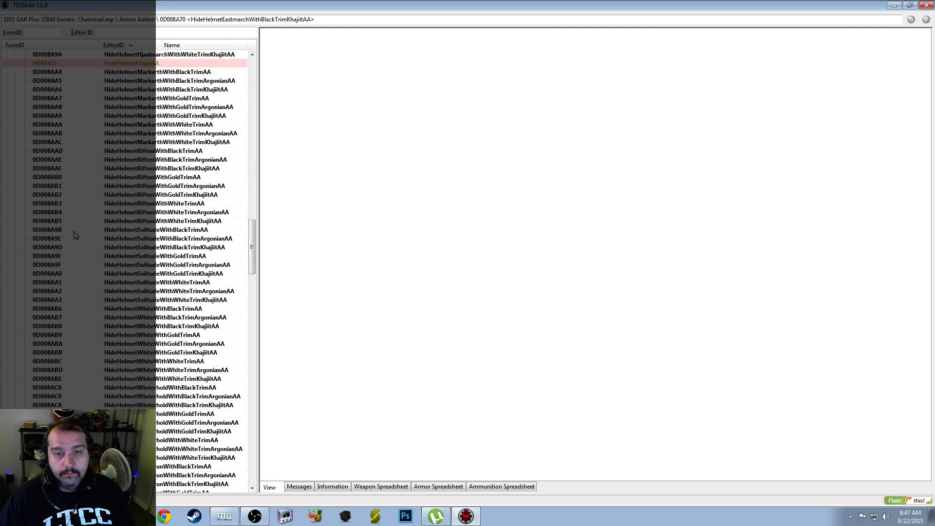
scroll(75, 236, up, 19)
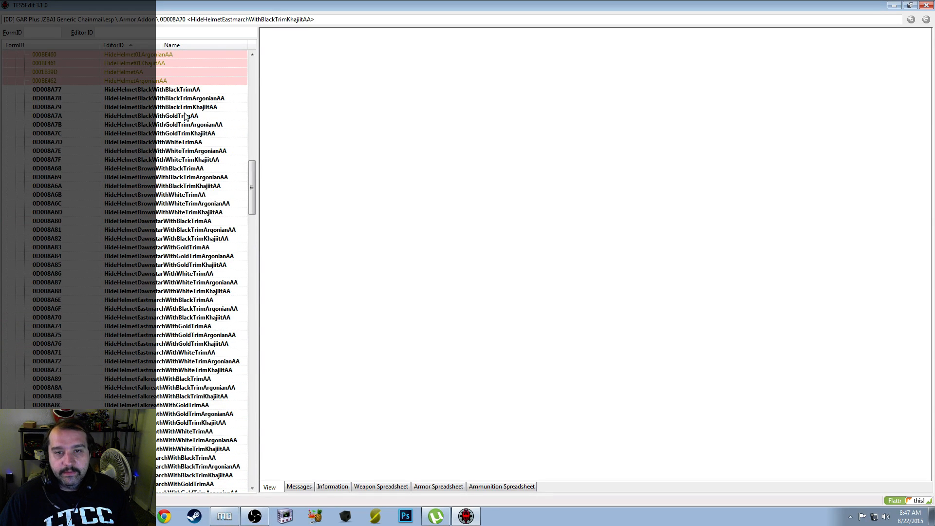
click(190, 90)
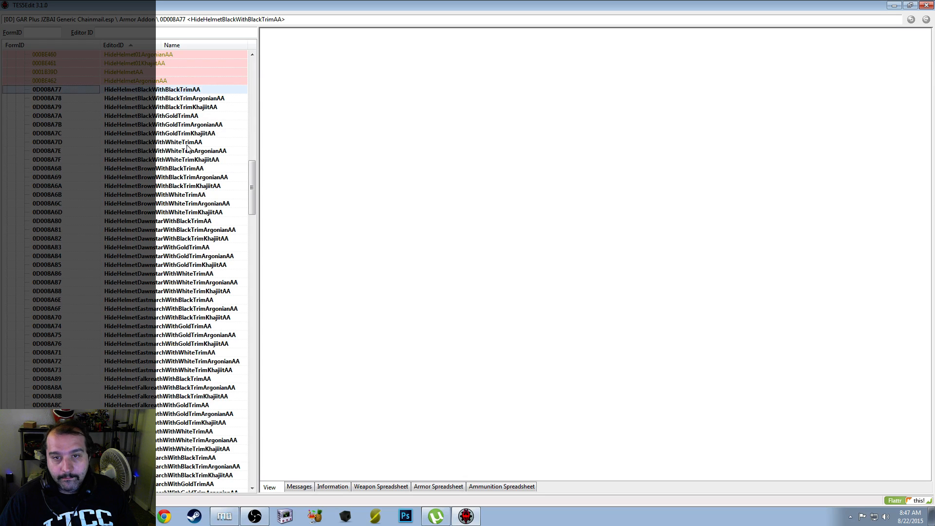
click(179, 162)
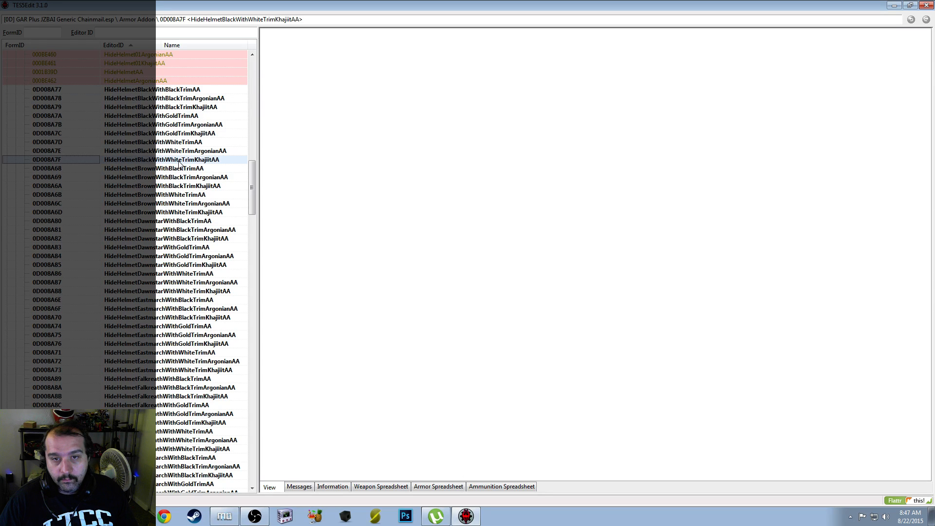
Save the changes to GAR Plus JZBAI Generic Chainmail.esp with plugin backup enabled
key(ctrl+s)
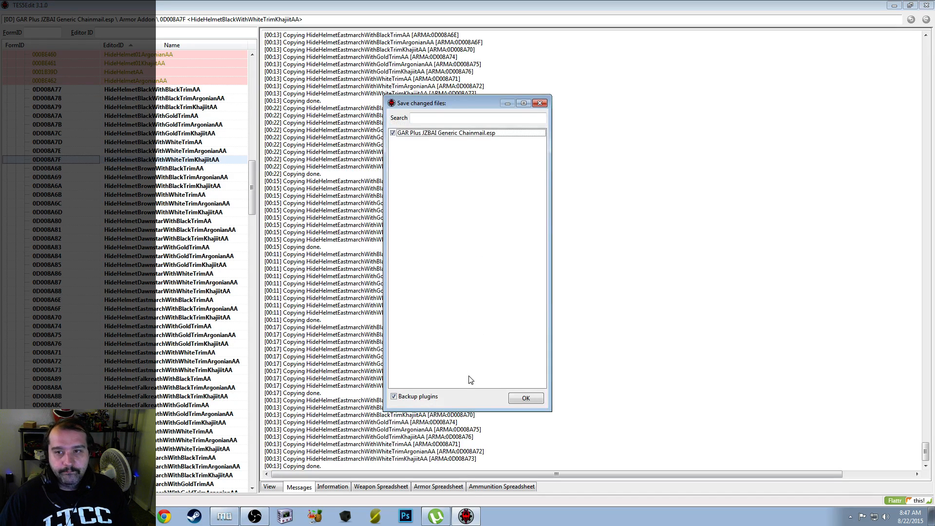
click(525, 399)
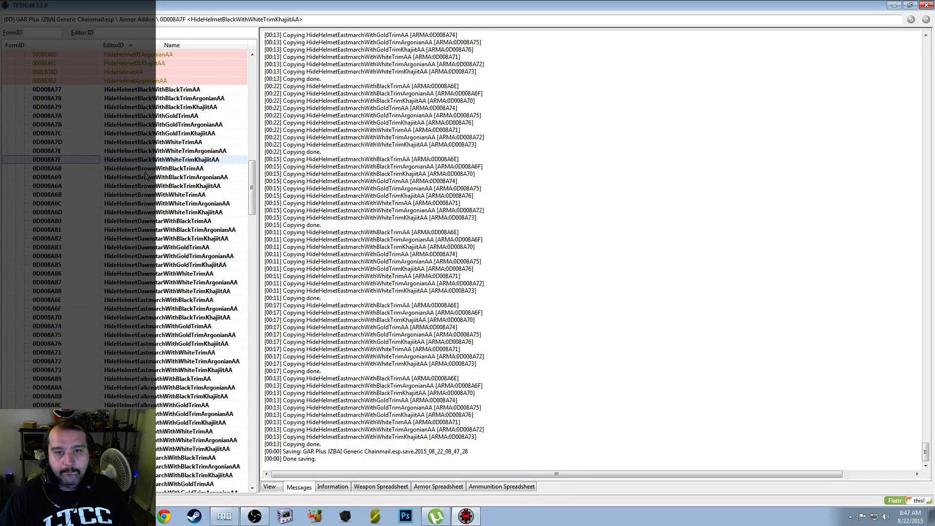
Examine the race, model and alternate texture entries of the black and brown hide helmet armor addons for the different races
click(143, 171)
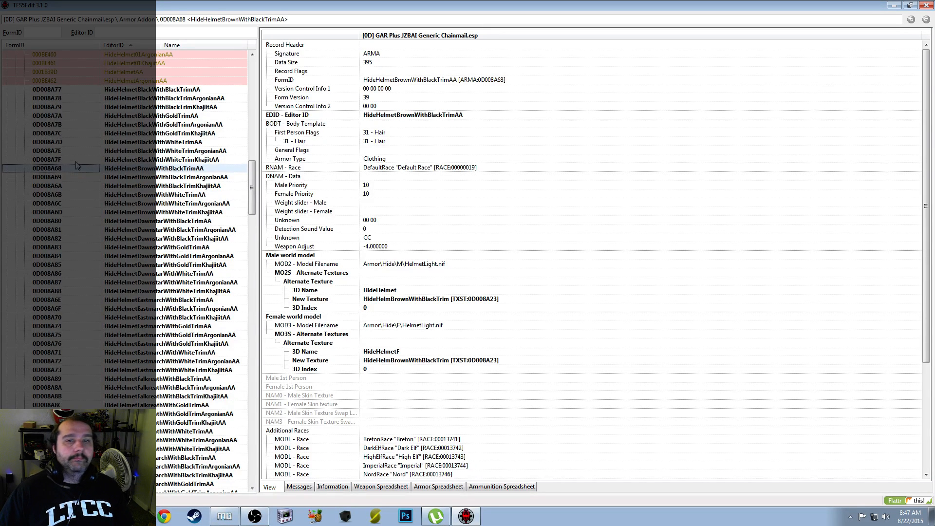
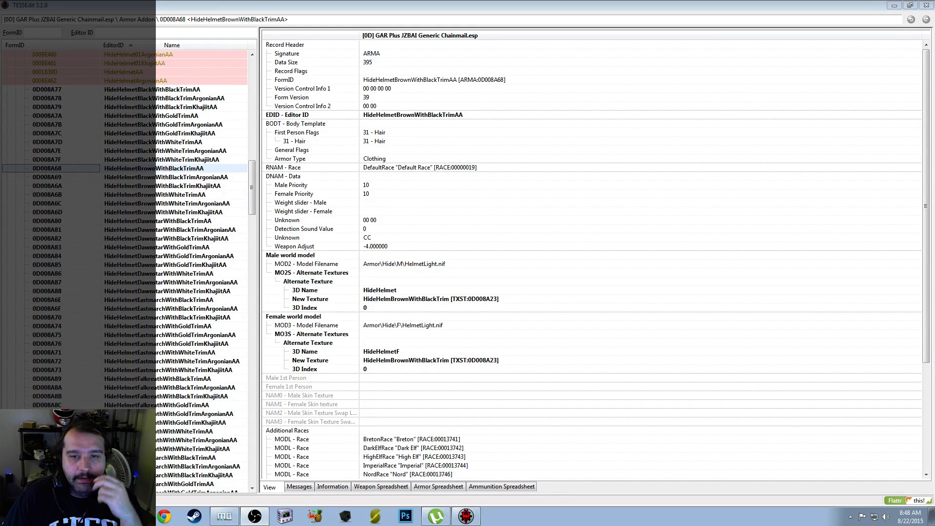
click(160, 160)
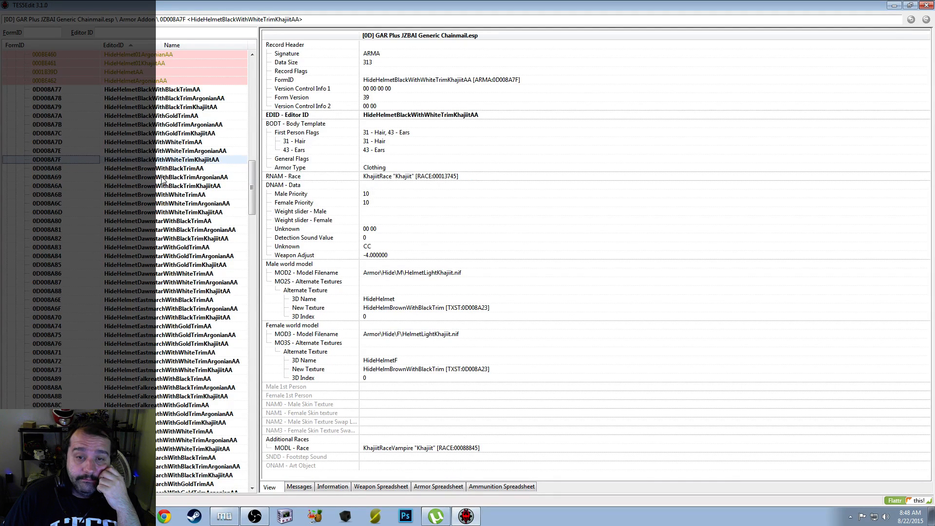
click(162, 169)
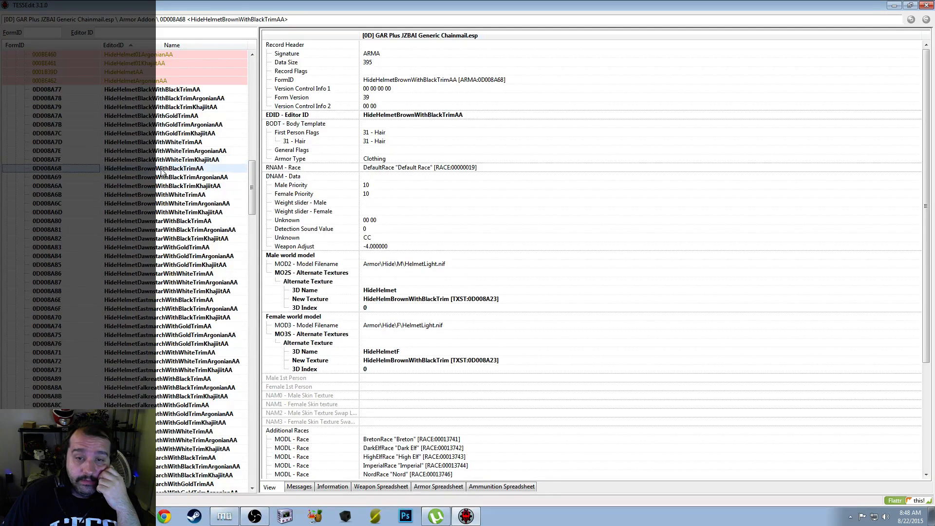
click(156, 203)
scroll(249, 271, down, 3)
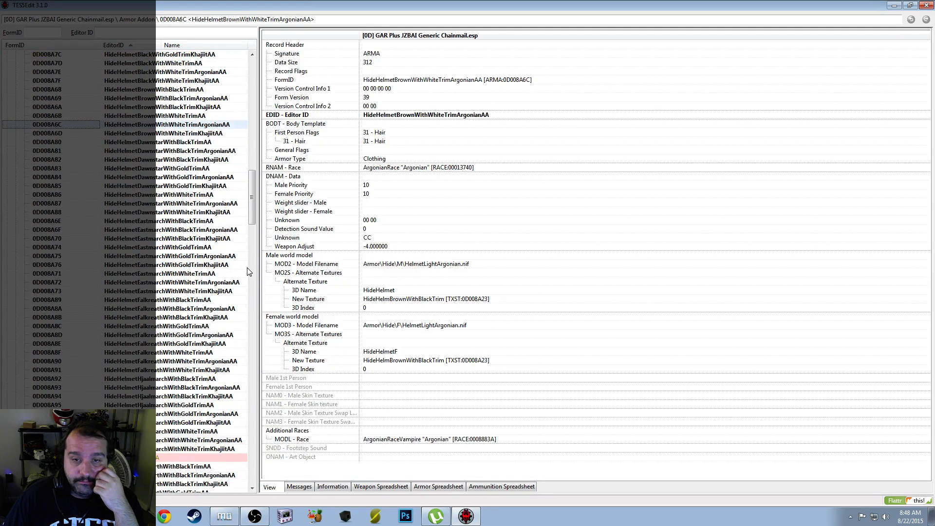
scroll(191, 196, up, 2)
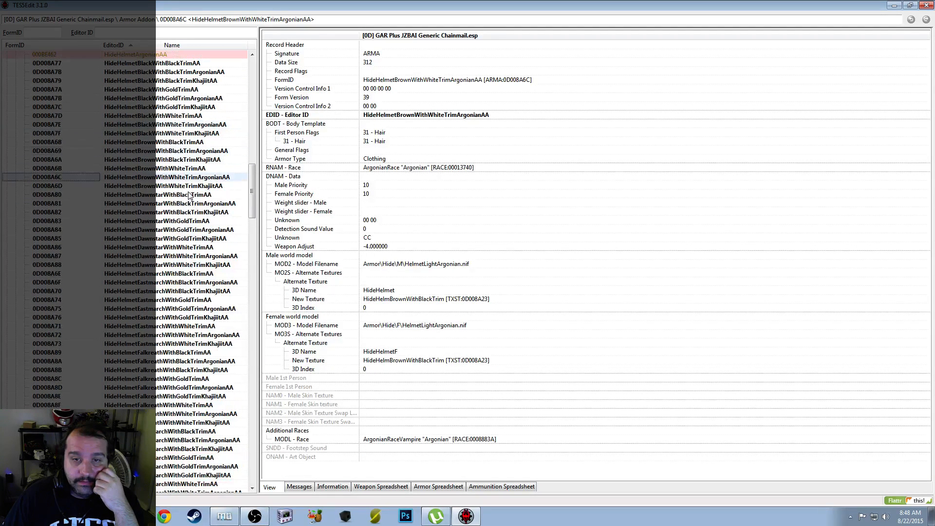
click(148, 151)
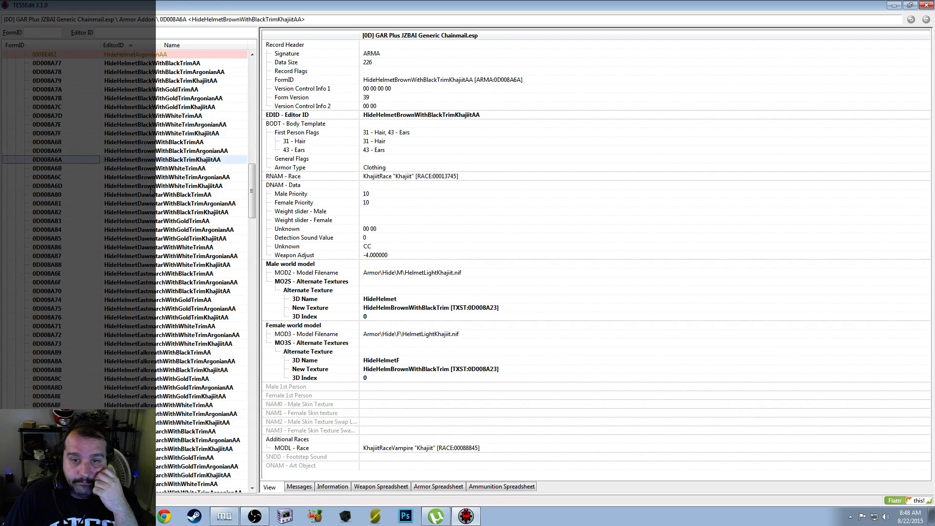
click(151, 186)
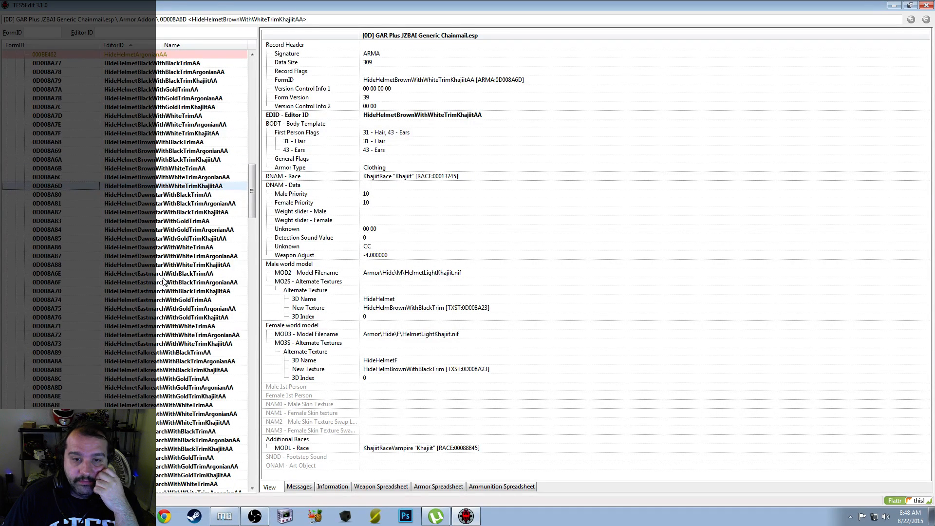
scroll(165, 300, down, 2)
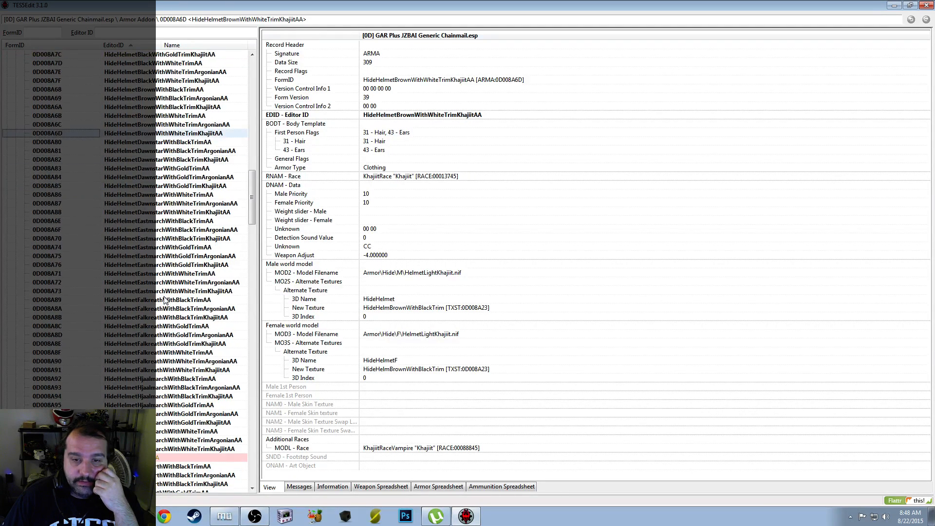
Check the alternate textures of the Falkreath and Solitude gold-trim Argonian helmet records and look through the remaining hold variants
click(151, 336)
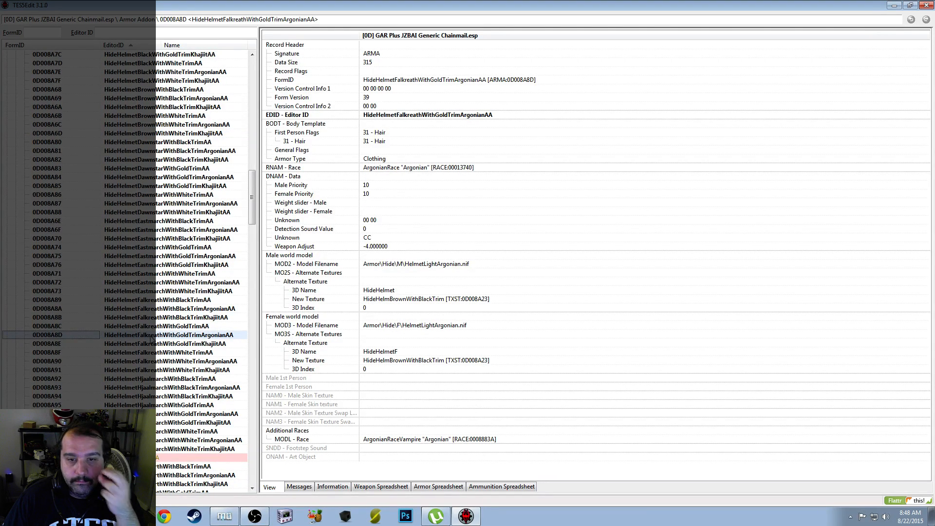
scroll(151, 317, down, 3)
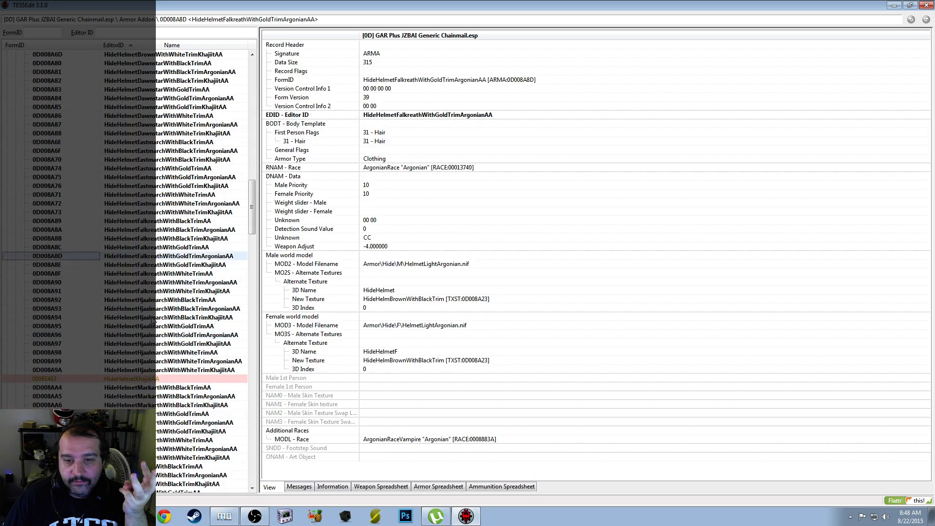
scroll(151, 336, down, 4)
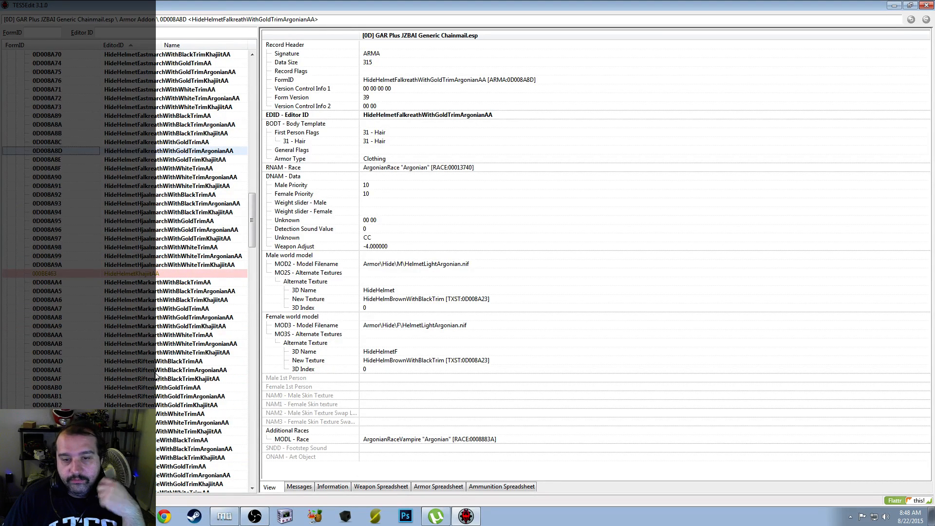
scroll(157, 373, down, 4)
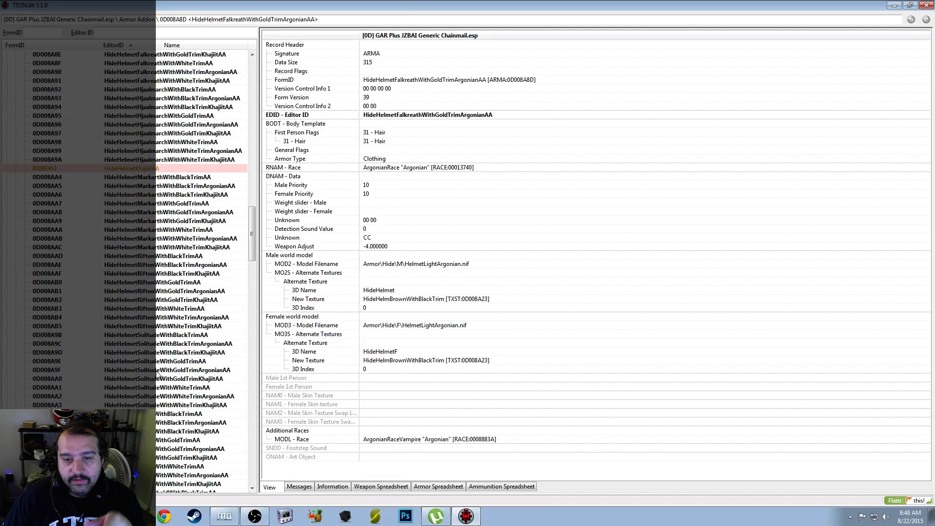
click(158, 370)
scroll(160, 376, down, 3)
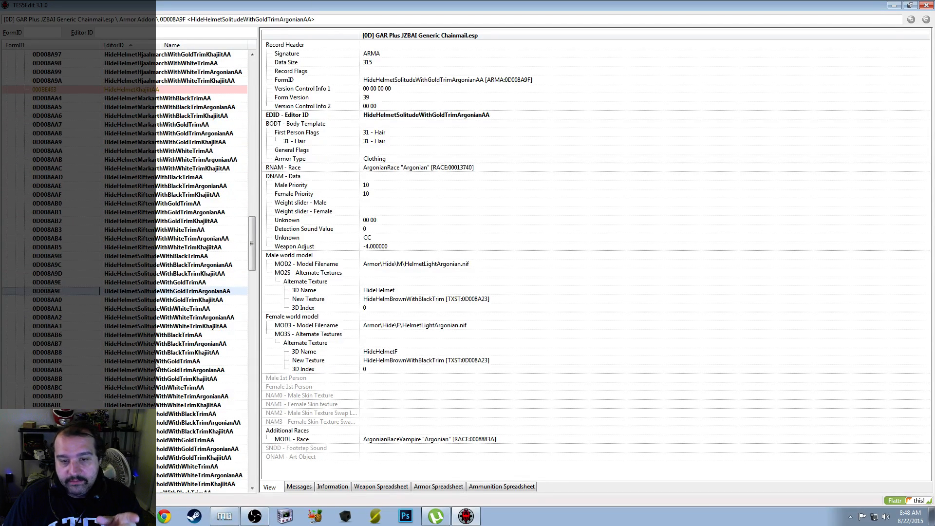
scroll(166, 444, down, 3)
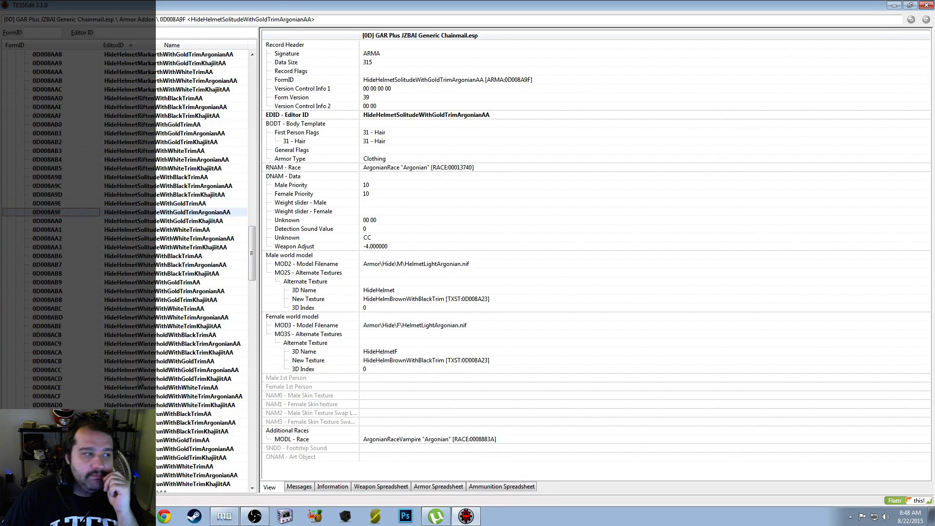
scroll(137, 389, down, 4)
Open the HideHelmet01AA armor addon record to view its values across the overriding plugins
scroll(137, 389, up, 20)
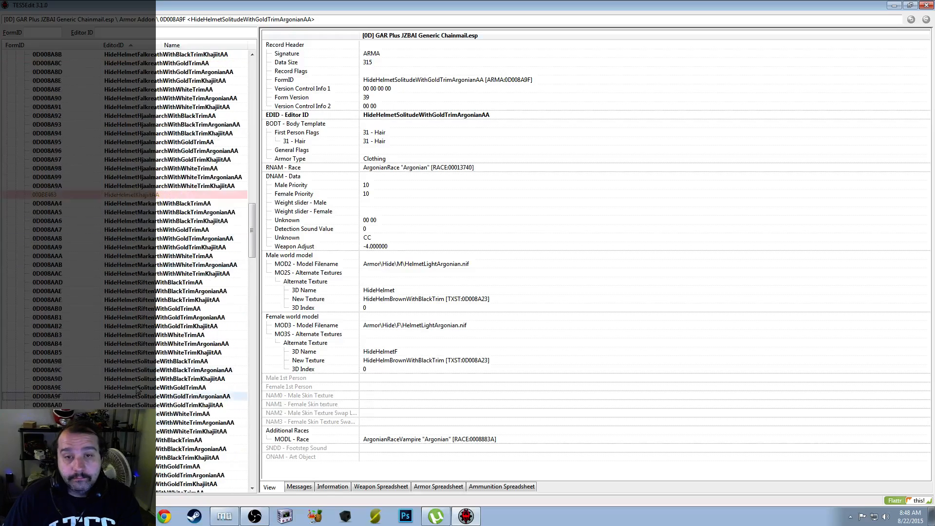
scroll(138, 385, up, 9)
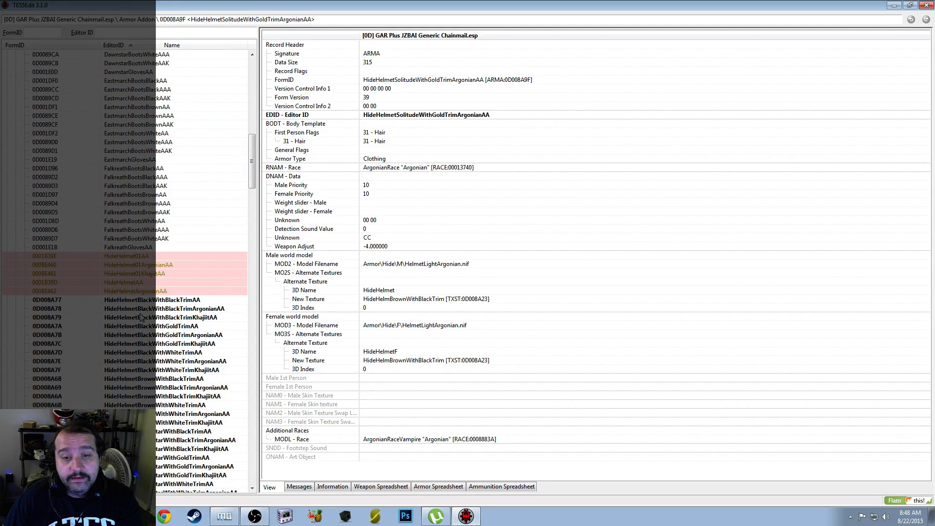
click(118, 258)
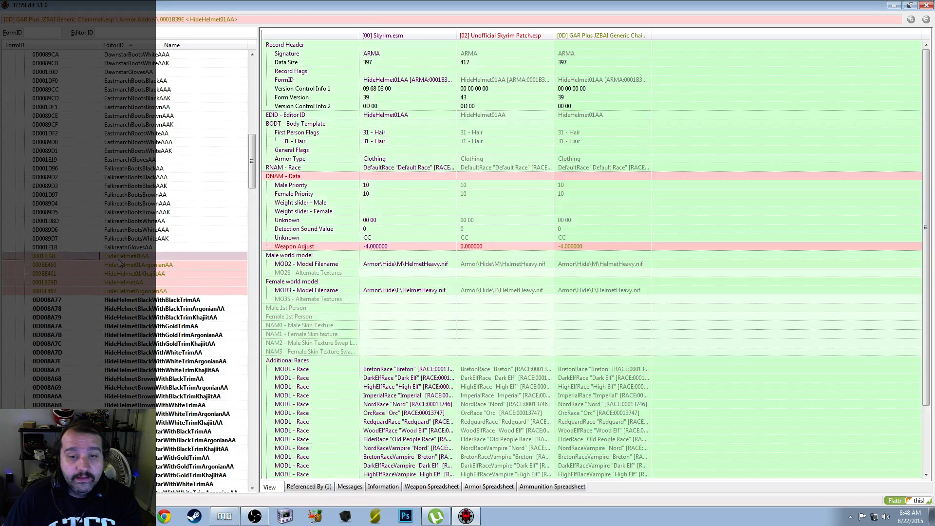
Examine the Argonian and Khajiit HideHelmet01 records, then the model, alternate texture and race entries of the black hide helmet addons
click(119, 265)
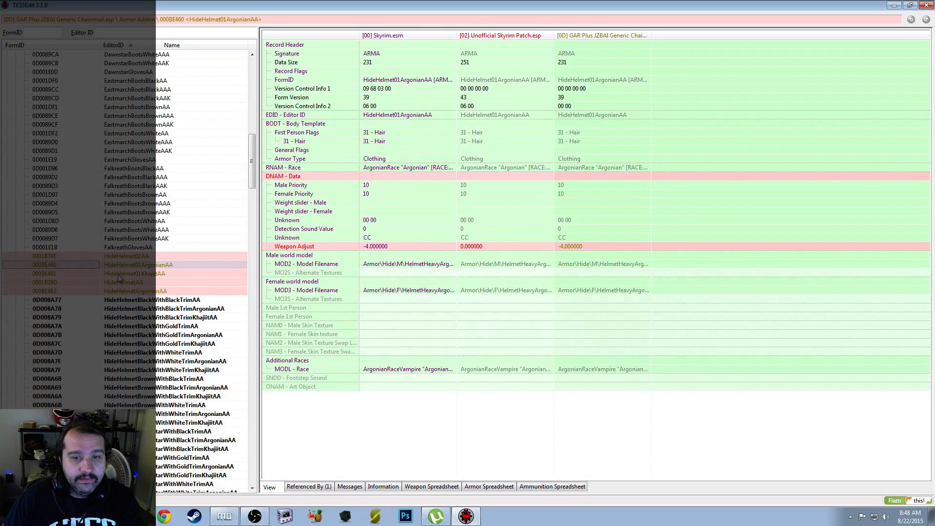
click(119, 274)
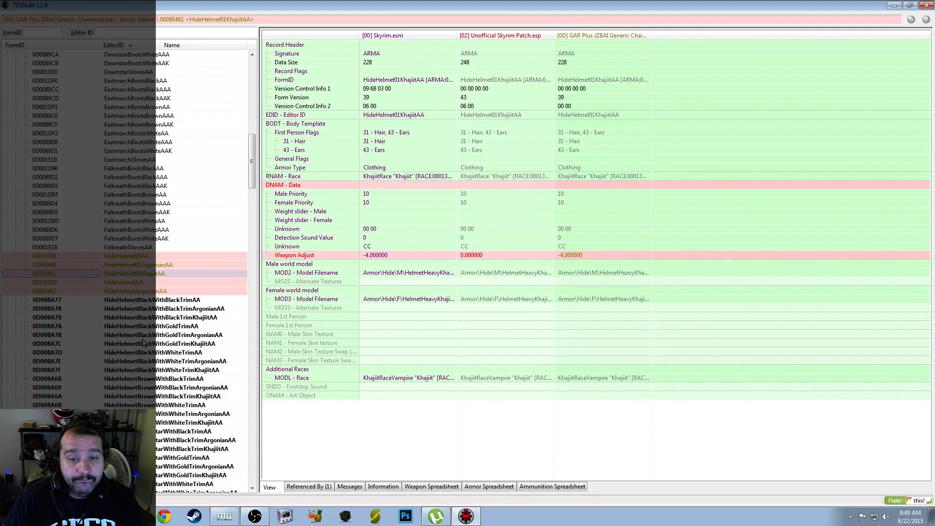
click(159, 354)
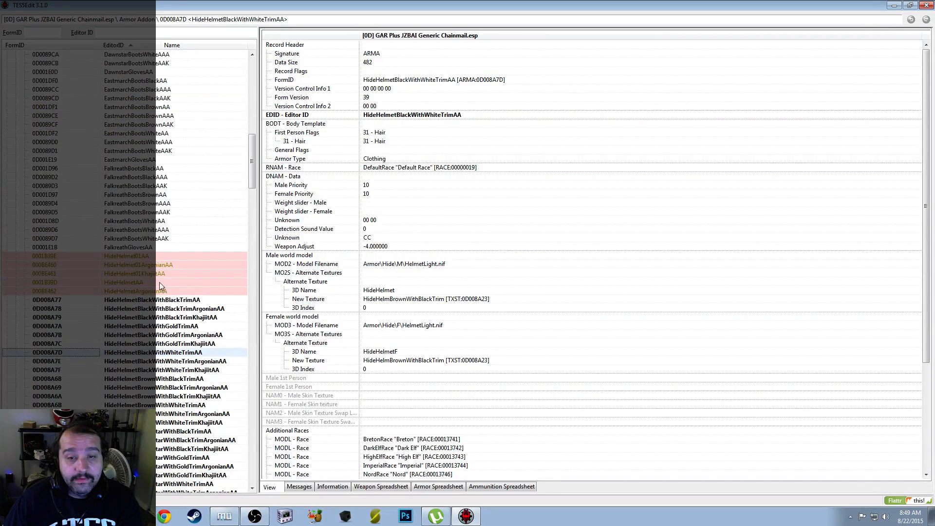
click(166, 301)
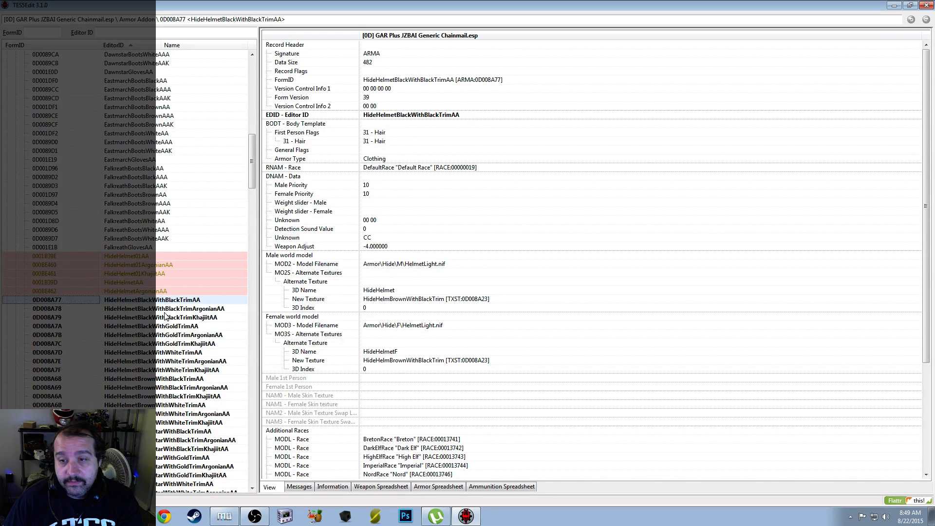
click(411, 302)
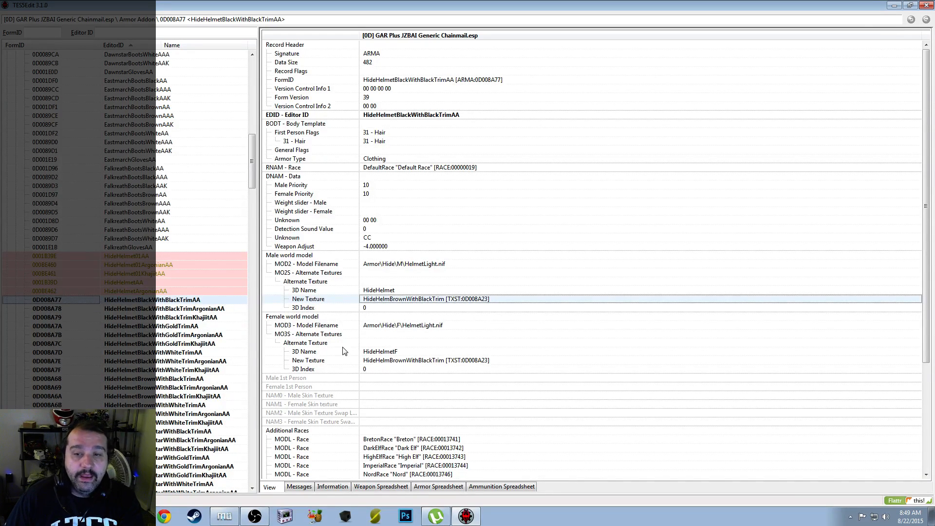
click(390, 291)
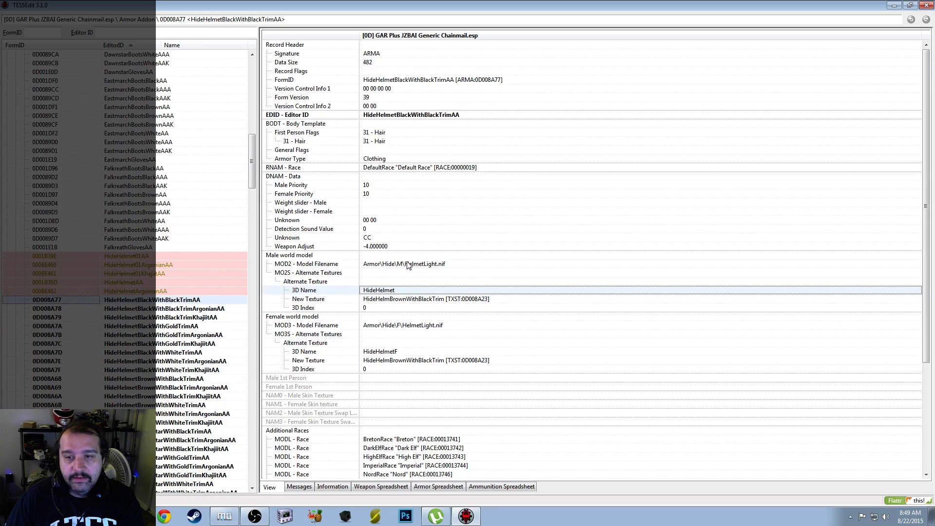
scroll(445, 409, down, 6)
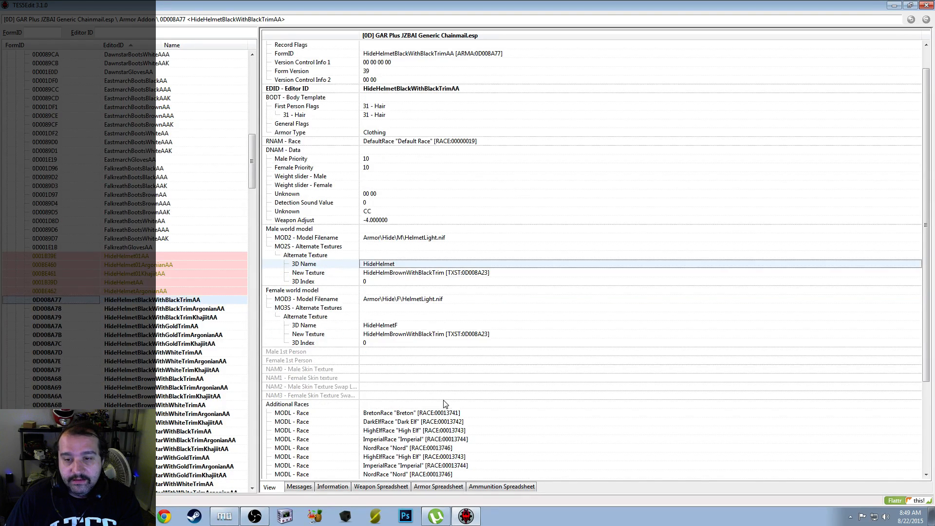
scroll(394, 436, up, 4)
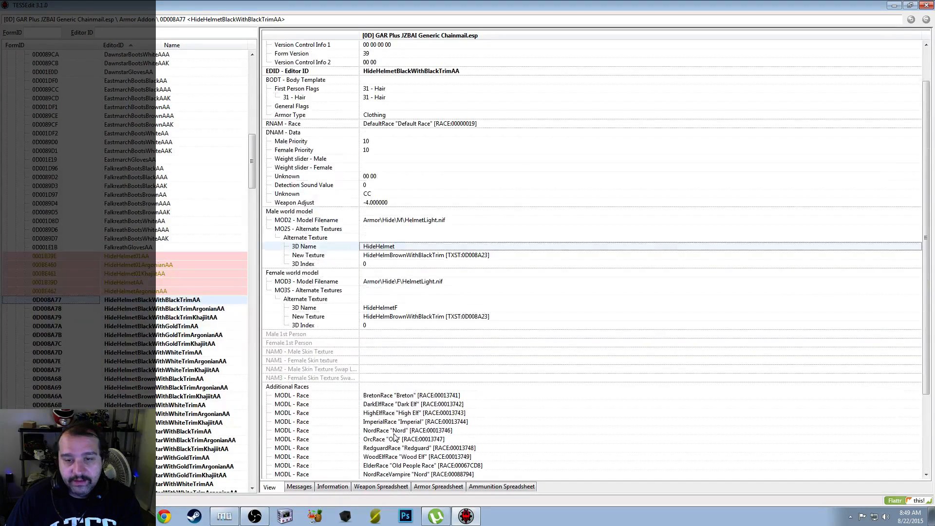
click(438, 282)
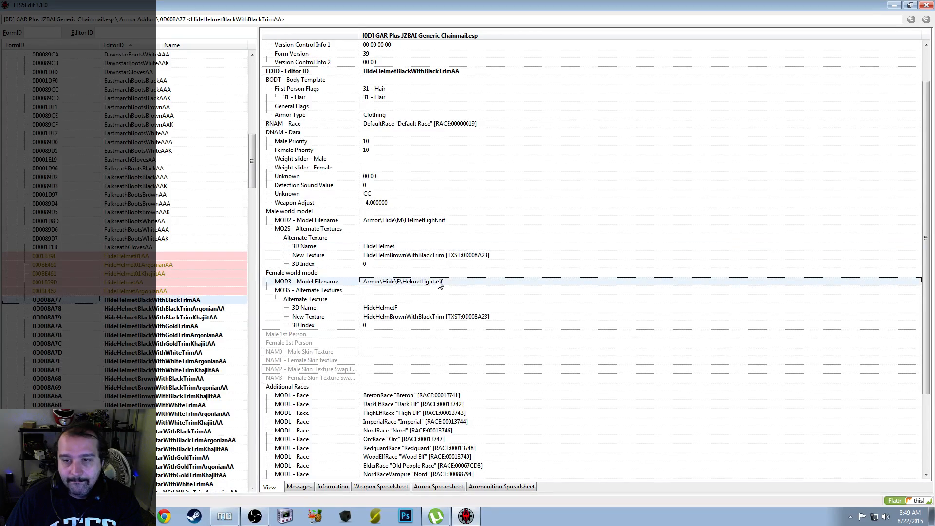
Set the male and female alternate New Texture of HideHelmetBlackWithBlackTrimAA to HideHelmetBlackWithBlackTrim [TXST:0D008A28]
click(462, 255)
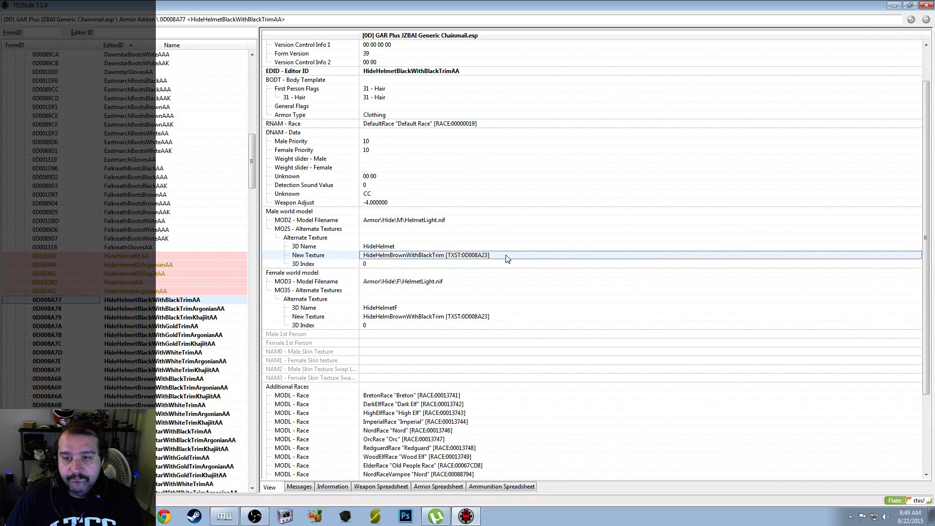
double_click(507, 256)
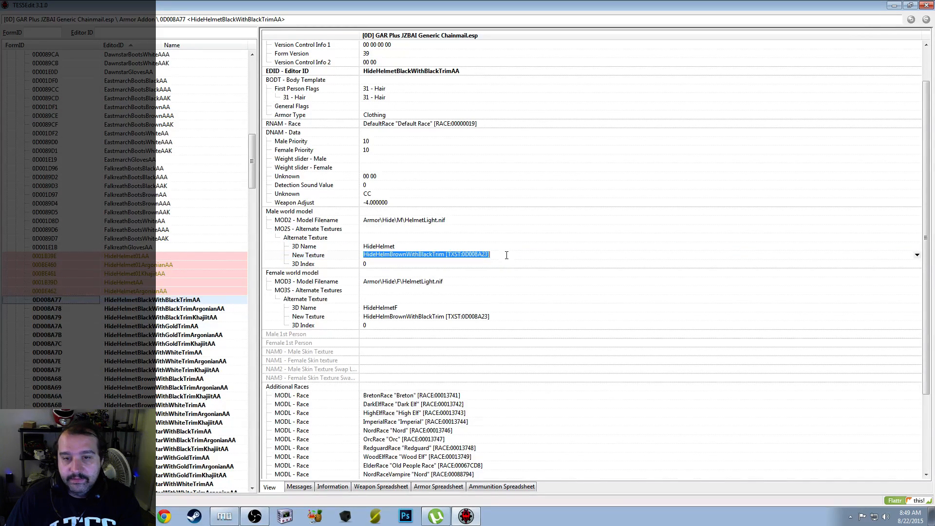
click(916, 255)
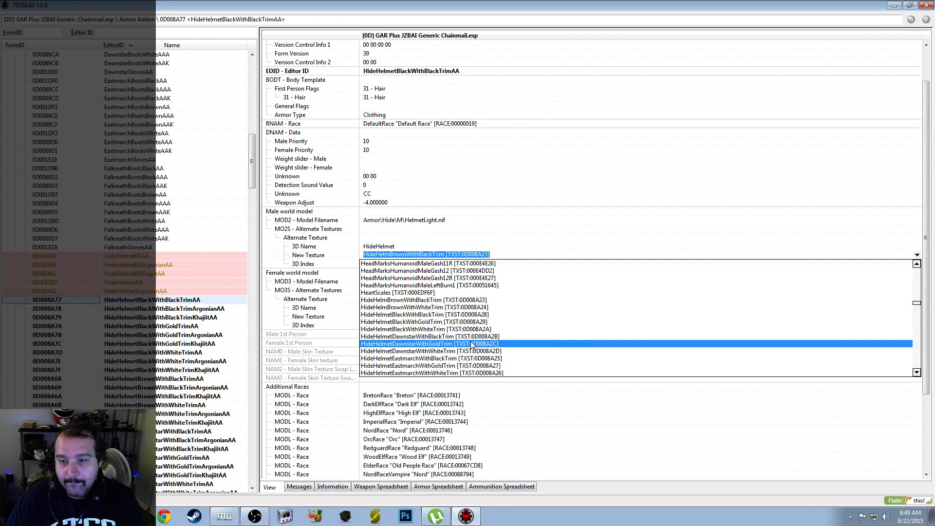
click(473, 315)
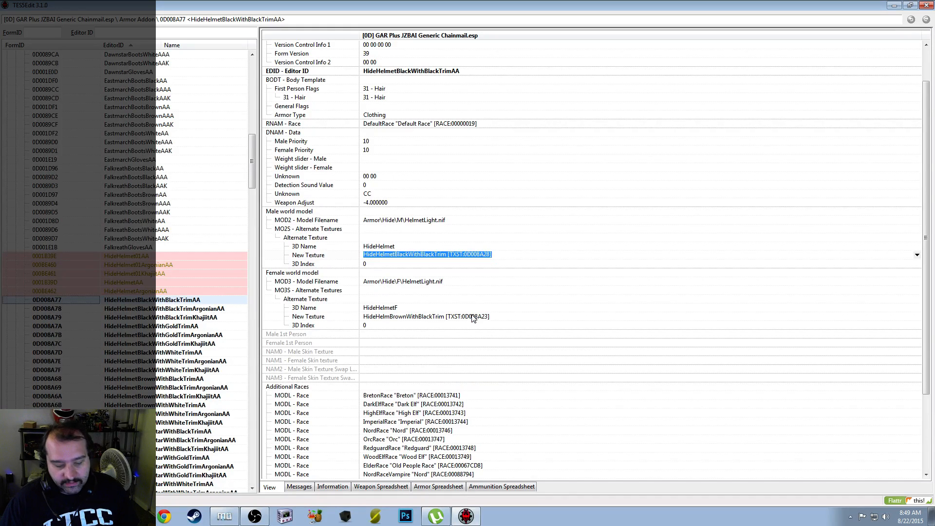
click(515, 318)
right_click(514, 318)
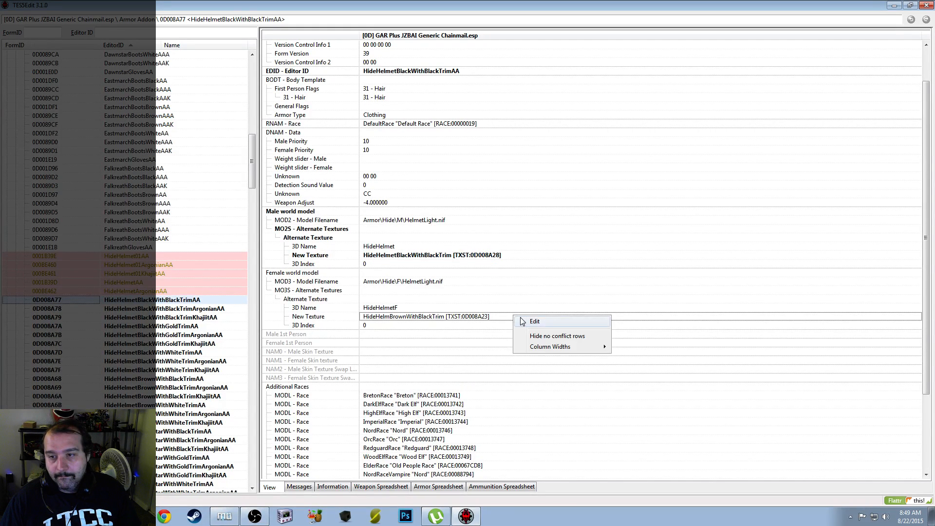
click(525, 320)
text(HideHelmetBlackWithBlackTrim [TXST:0D008A28])
click(451, 272)
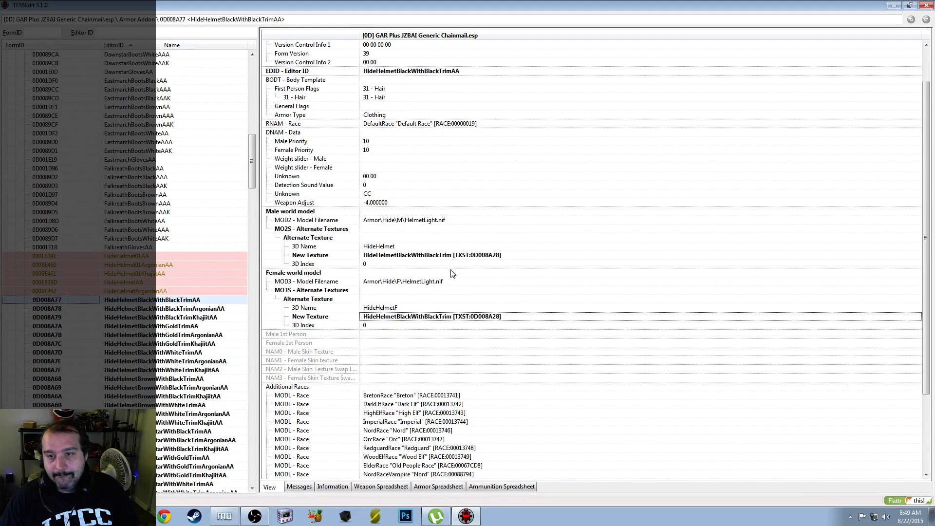
Set the male and female alternate New Texture of HideHelmetBlackWithBlackTrimArgonianAA to HideHelmetBlackWithBlackTrim [TXST:0D008A28]
click(192, 309)
right_click(498, 305)
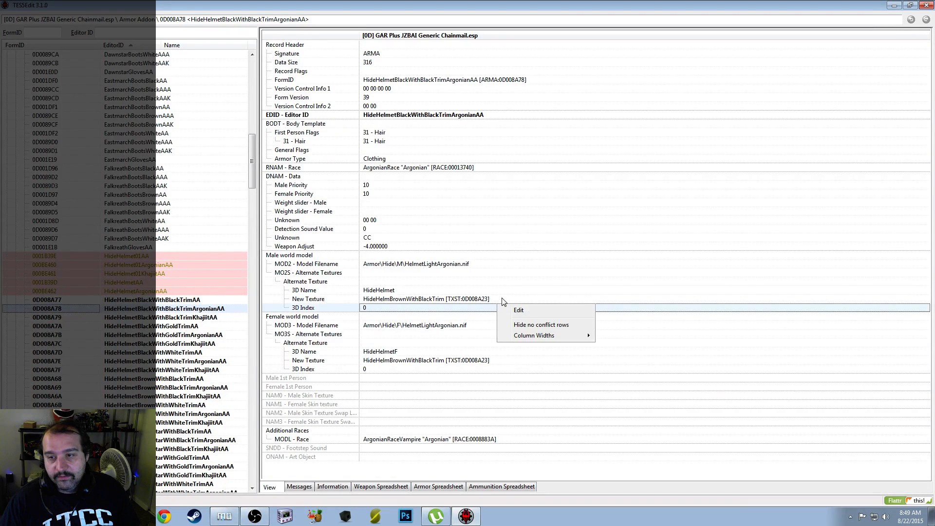
click(518, 311)
text(HideHelmetBlackWithBlackTrim [TXST:0D008A28])
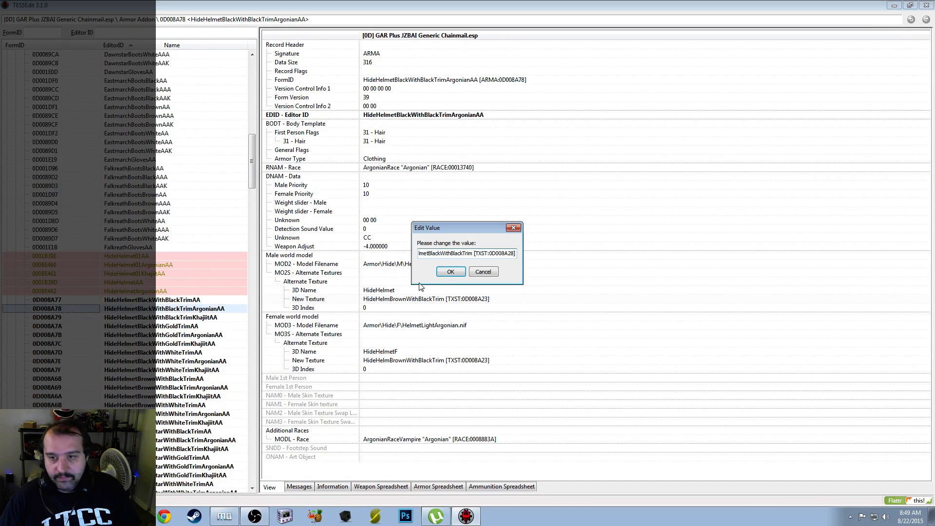
click(451, 272)
right_click(507, 362)
click(532, 369)
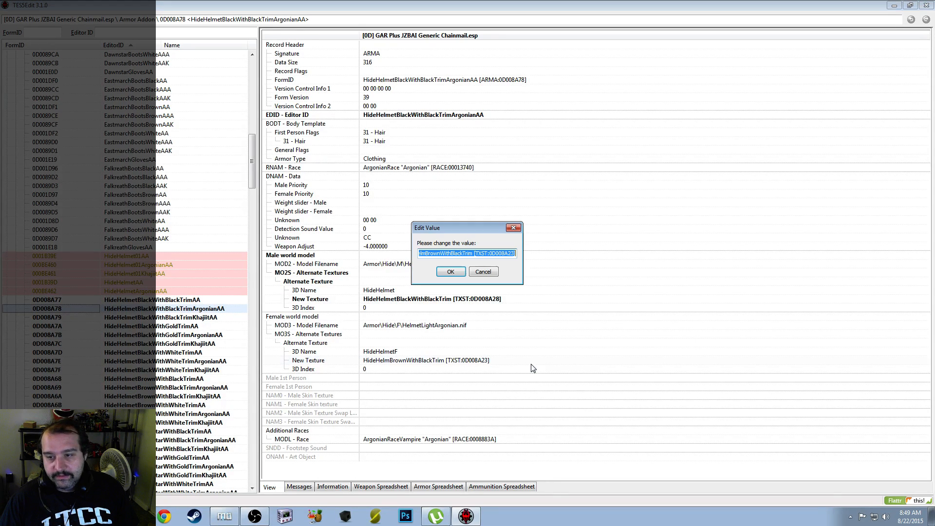
text(HideHelmetBlackWithBlackTrim [TXST:0D008A28])
click(451, 271)
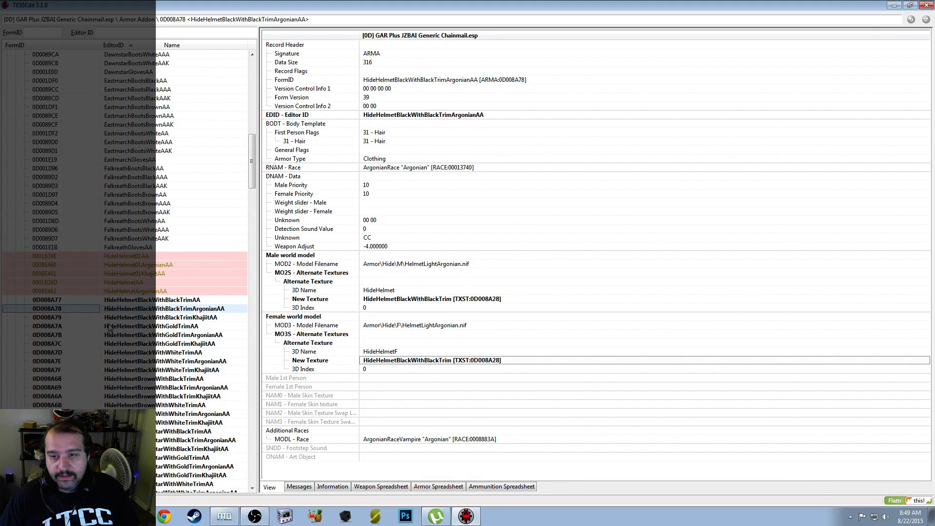
Set the male and female alternate New Texture of HideHelmetBlackWithBlackTrimKhajiitAA to HideHelmetBlackWithBlackTrim [TXST:0D008A28]
click(185, 317)
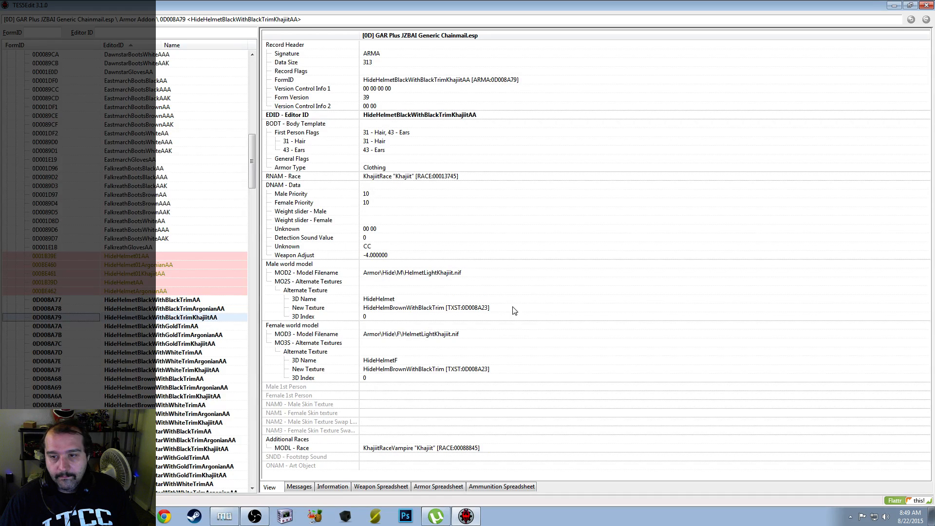
right_click(514, 310)
click(532, 318)
text(HideHelmetBlackWithBlackTrim [TXST:0D008A28])
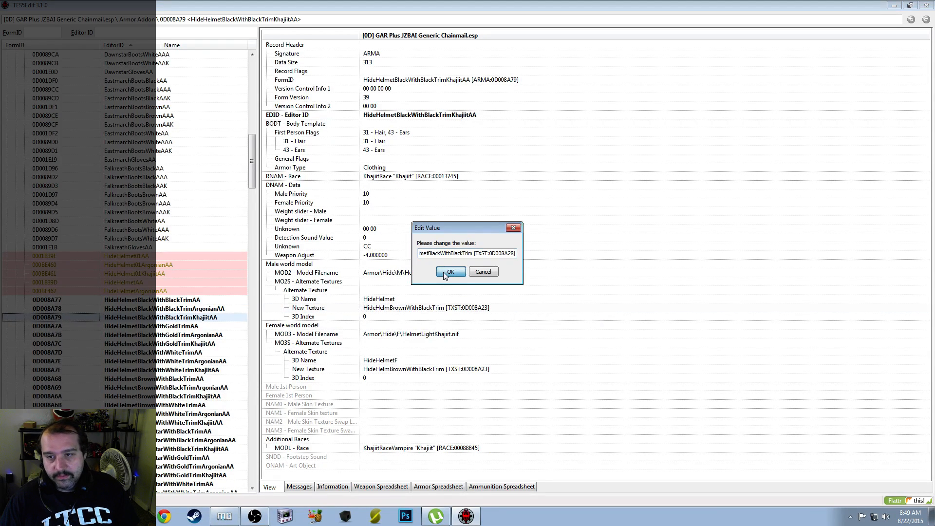
click(449, 271)
right_click(494, 369)
click(511, 376)
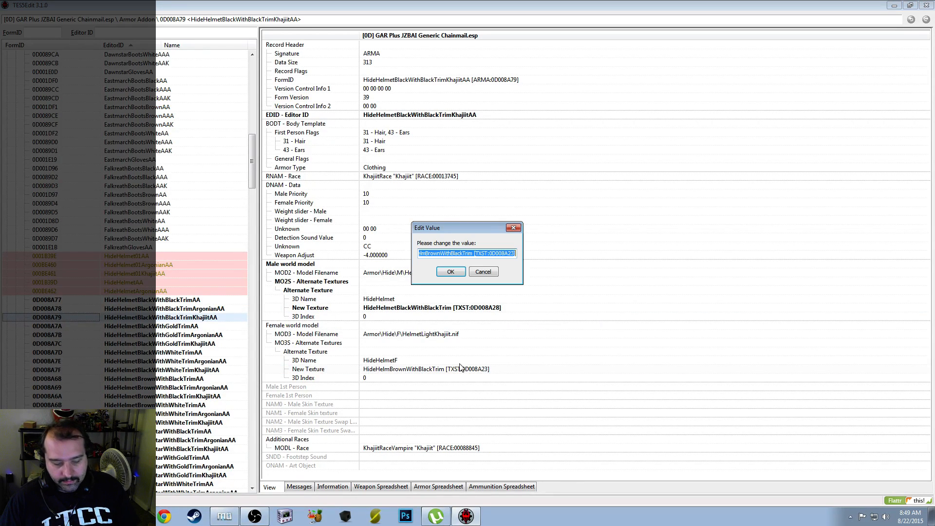
text(HideHelmetBlackWithBlackTrim [TXST:0D008A28])
click(450, 271)
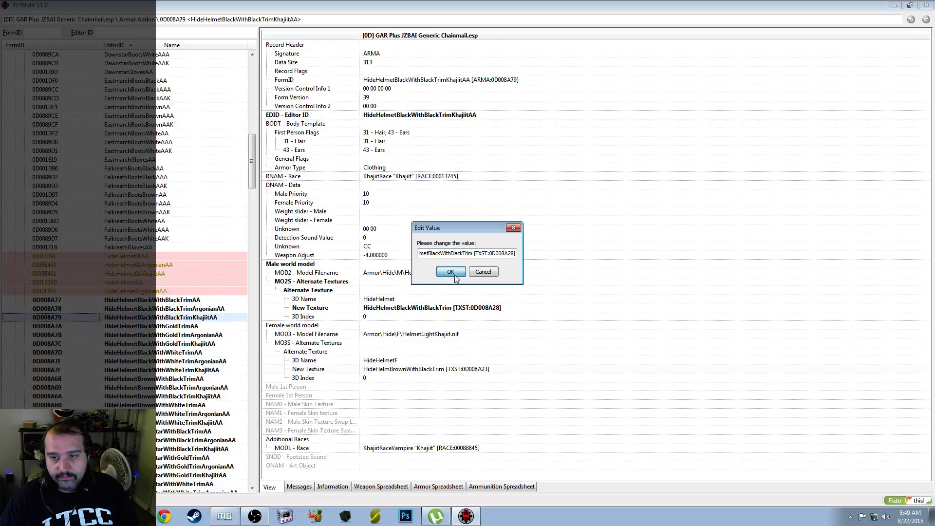
Set the male and female alternate New Texture of HideHelmetBlackWithGoldTrimAA to HideHelmetBlackWithGoldTrim [TXST:0D008A29]
click(183, 326)
click(504, 300)
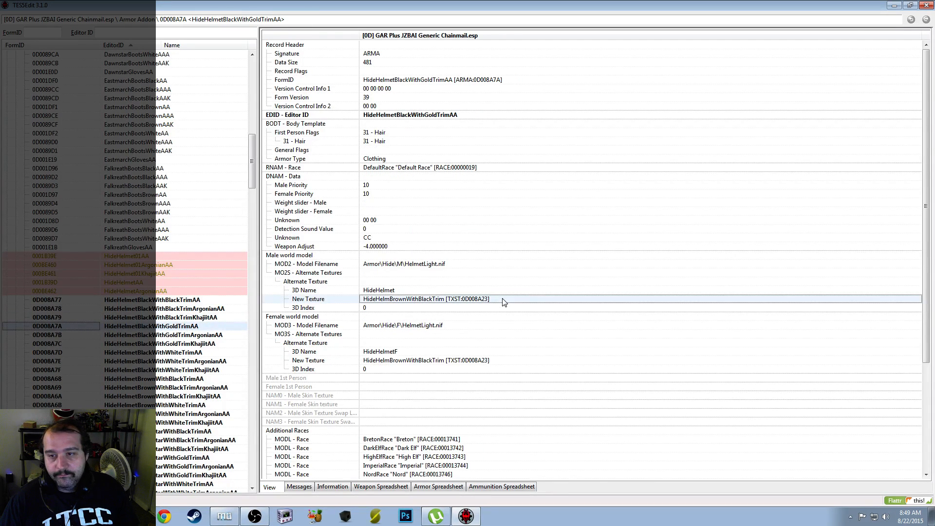
click(487, 302)
text(HideHelmetBlackWithBlackTrim [TXST:0D008A28])
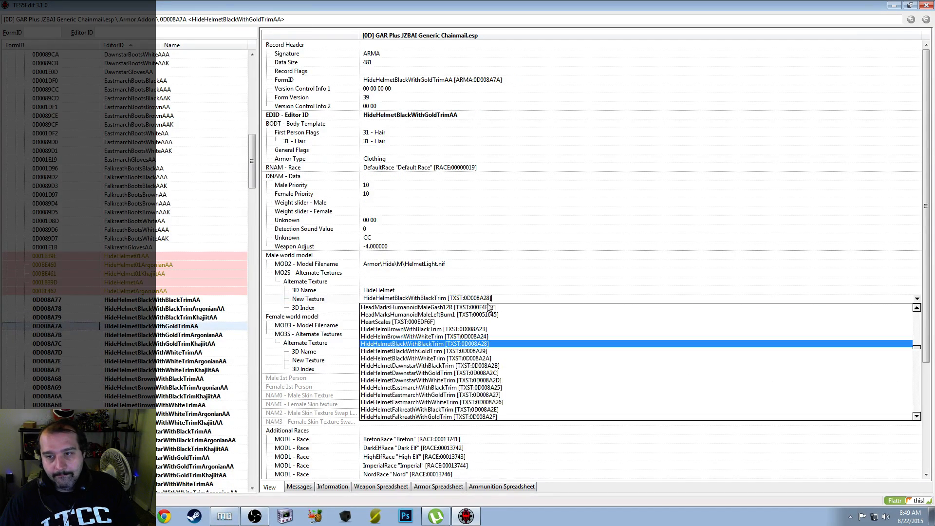
click(486, 353)
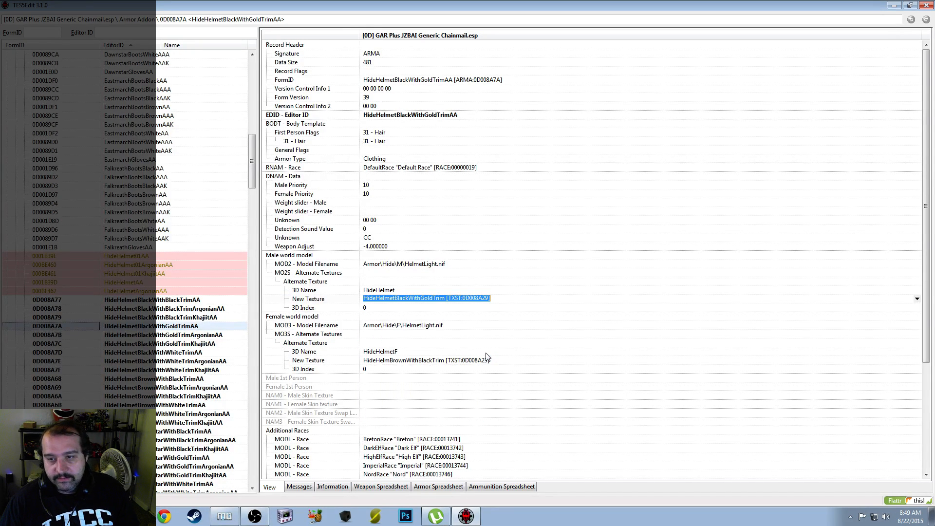
click(502, 361)
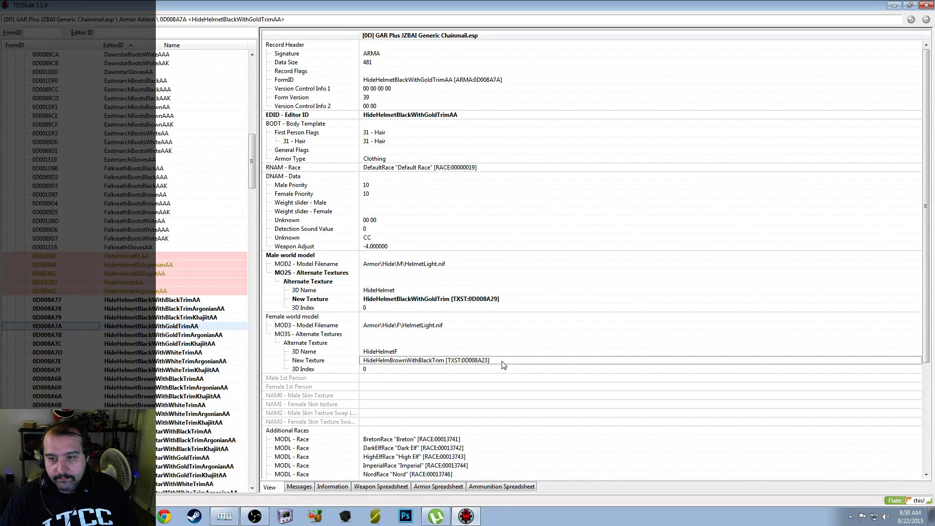
right_click(502, 362)
click(522, 368)
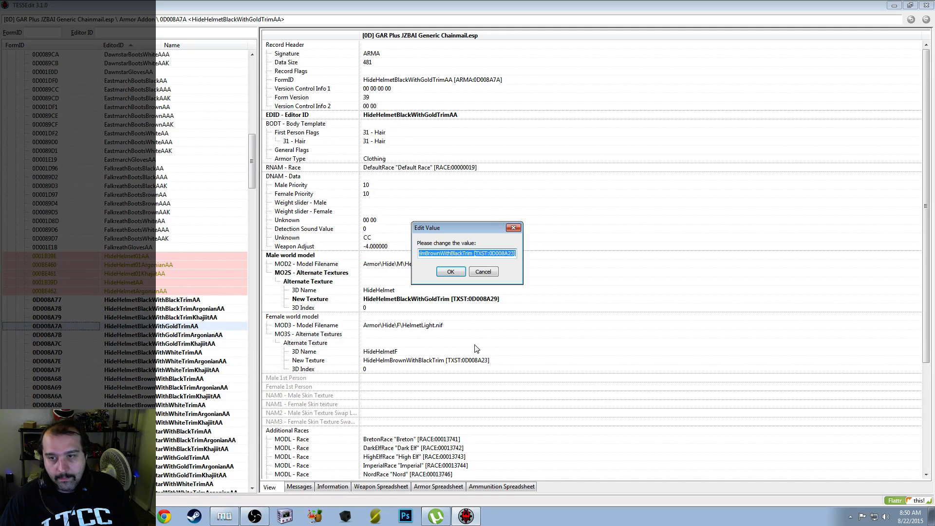
text(HideHelmetBlackWithGoldTrim [TXST:0D008A29])
key(Return)
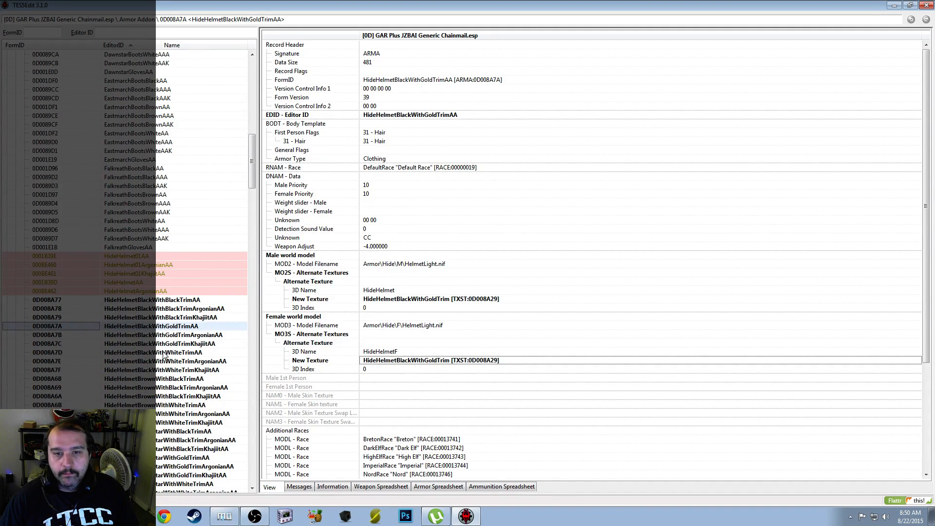
Set the male and female alternate New Texture of HideHelmetBlackWithGoldTrimArgonianAA to HideHelmetBlackWithGoldTrim [TXST:0D008A29]
click(195, 335)
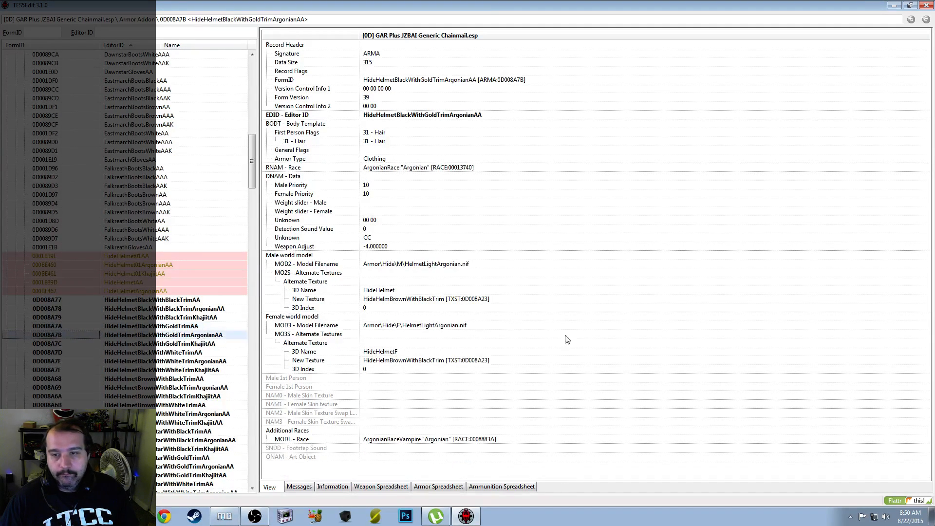
right_click(502, 302)
click(525, 307)
text(HideHelmetBlackWithGoldTrim [TXST:0D008A29])
click(449, 265)
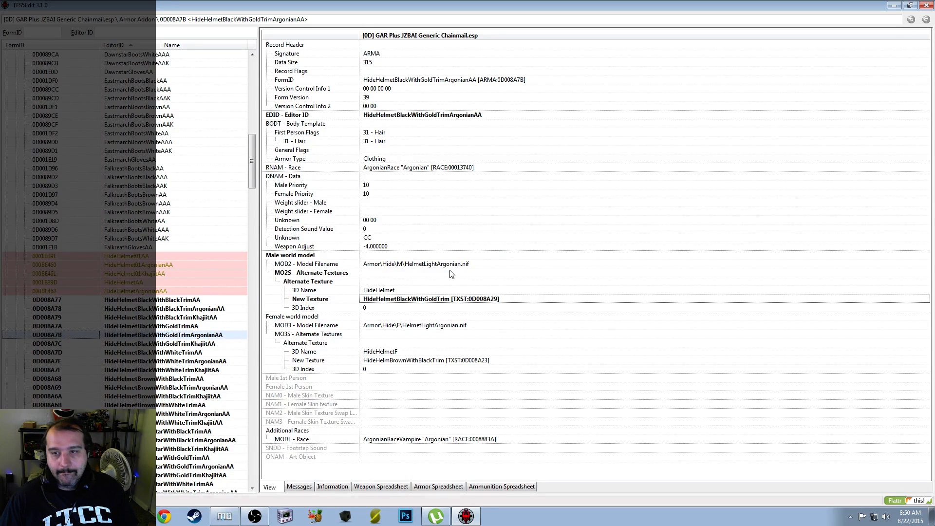
right_click(500, 365)
click(504, 374)
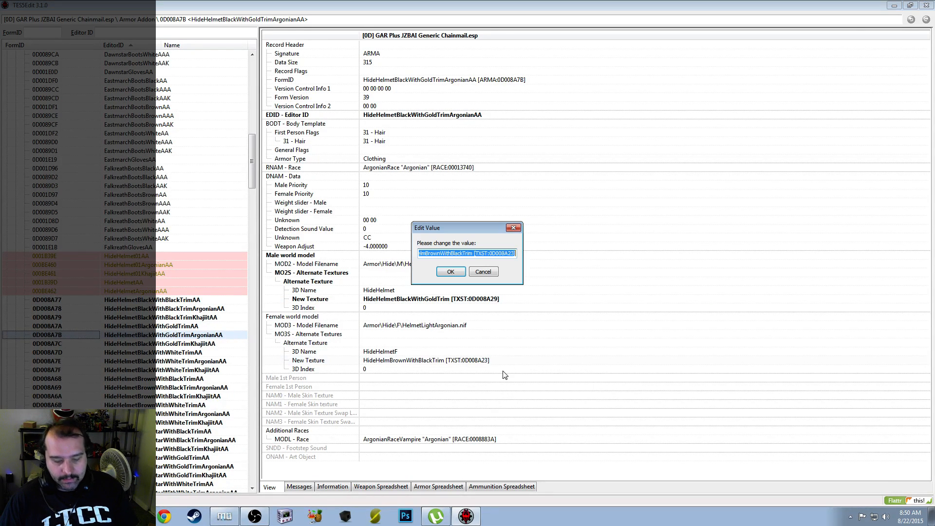
text(HideHelmetBlackWithGoldTrim [TXST:0D008A29])
key(Return)
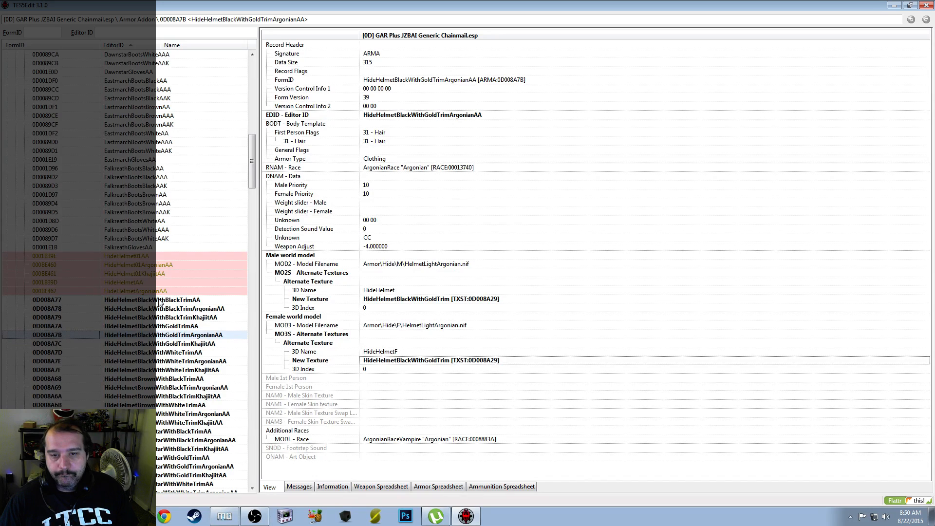
Set the male and female alternate New Texture of HideHelmetBlackWithGoldTrimKhajiitAA to HideHelmetBlackWithGoldTrim [TXST:0D008A29]
click(183, 344)
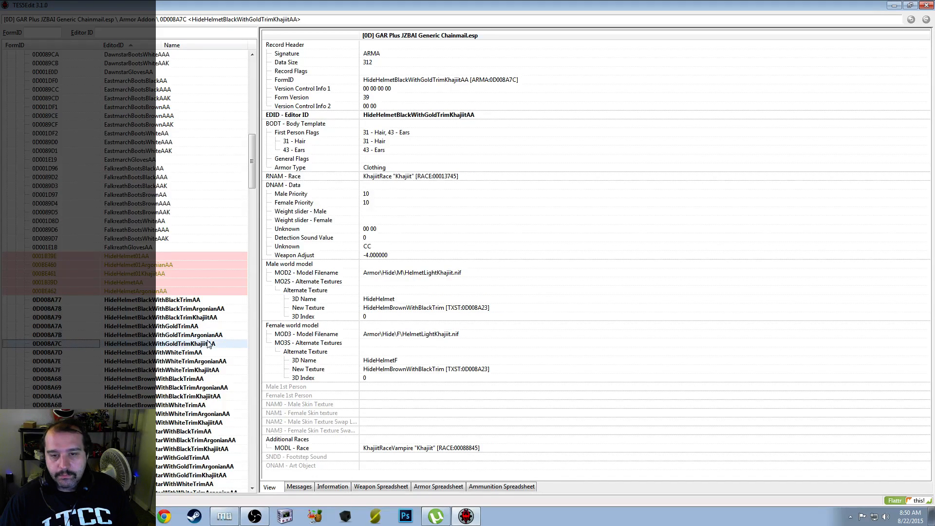
right_click(495, 306)
click(502, 316)
text(HideHelmetBlackWithGoldTrim [TXST:0D008A29])
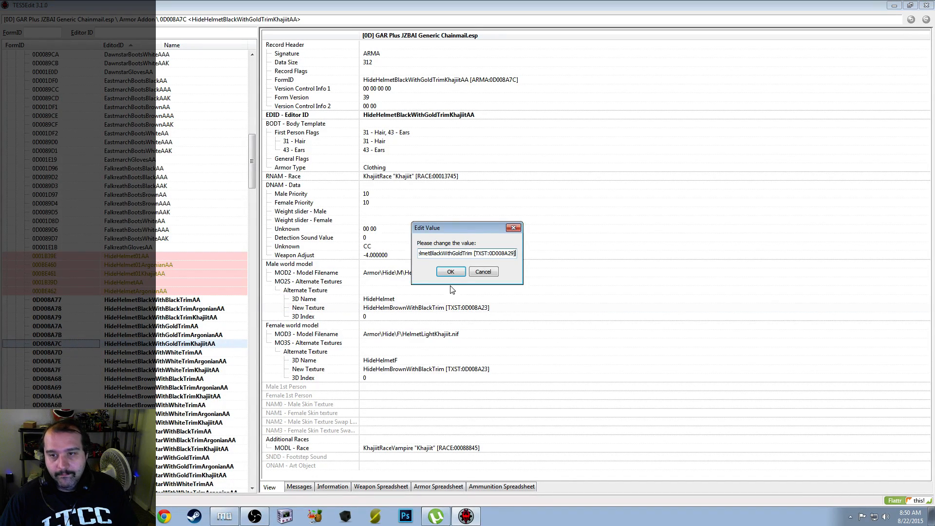
key(Return)
right_click(503, 369)
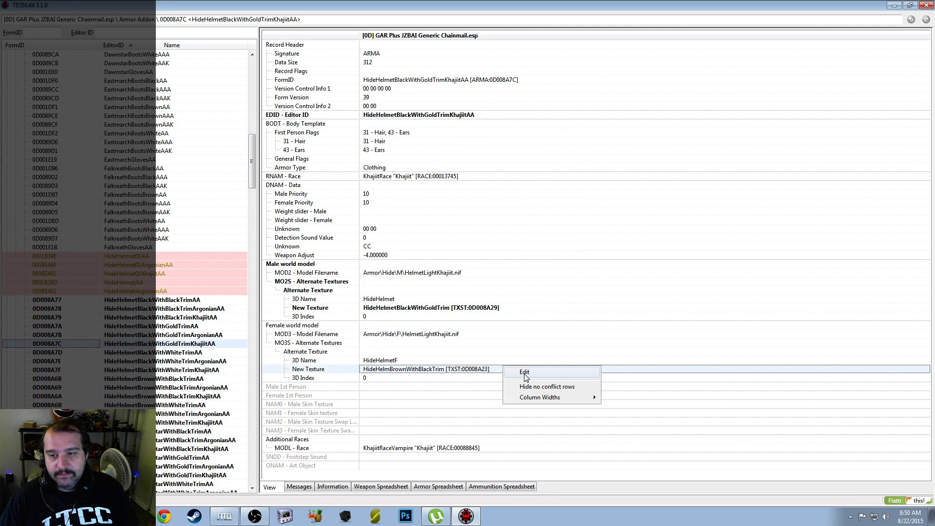
Set the female world model's New Texture in HideHelmetBlackWithGoldTrimKhajiitAA to HideHelmetBlackWithGoldTrim [TXST:0D008A29]
click(524, 372)
text(HideHelmetBlackWithGoldTrim [TXST:0D008A29])
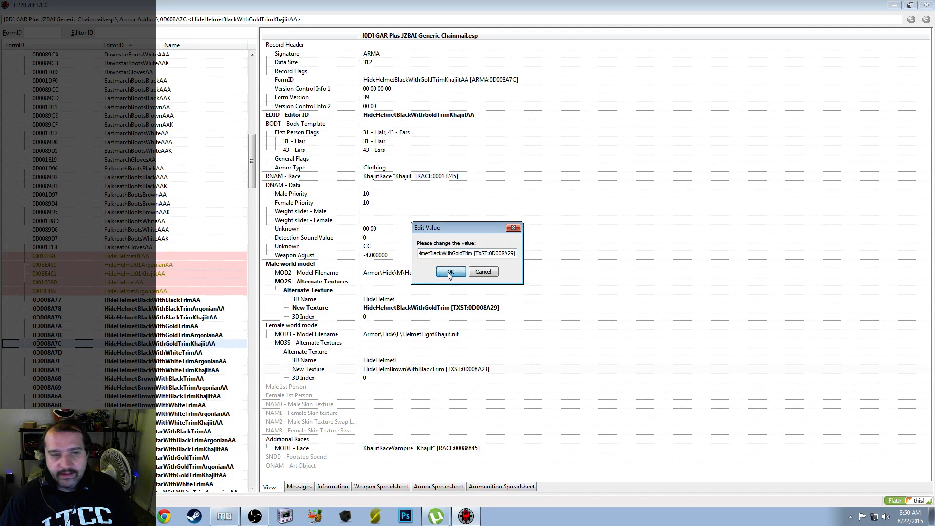
click(449, 272)
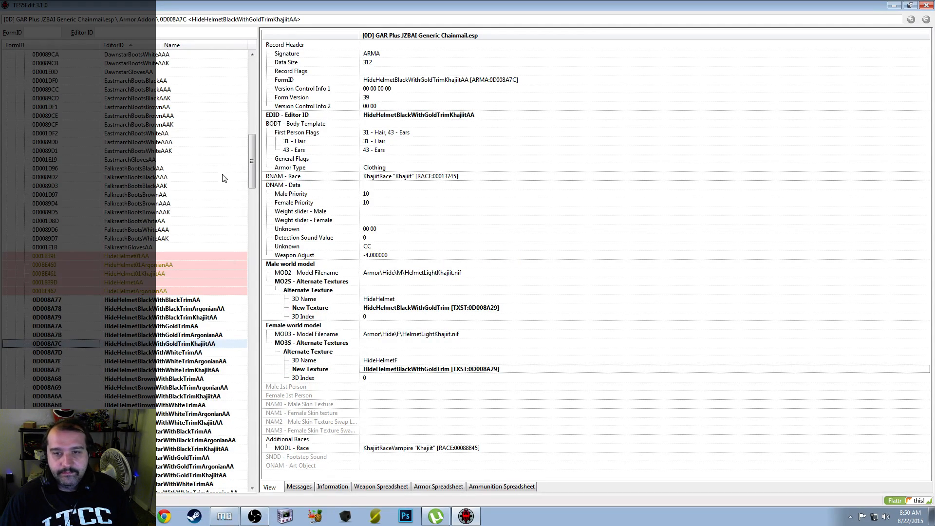
Open the HideHelmetBlackWithWhiteTrimAA armor addon record
scroll(222, 171, down, 9)
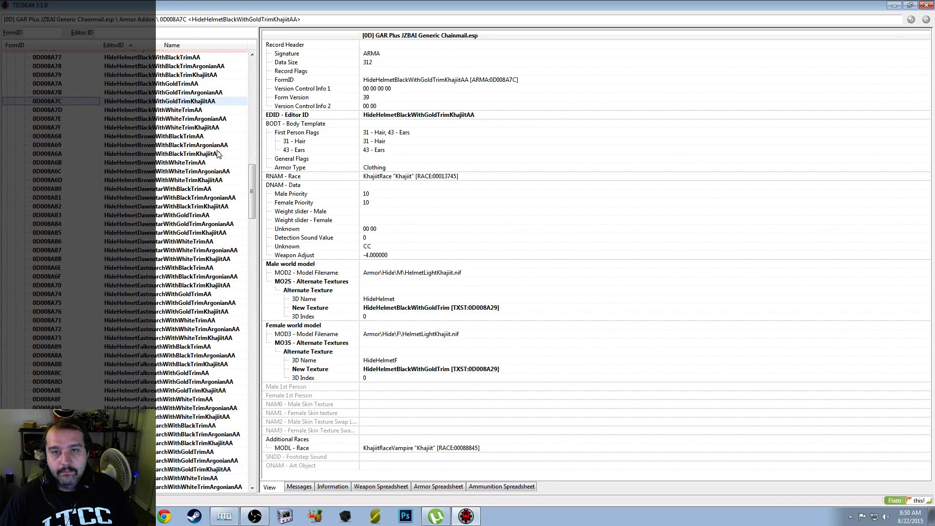
key(Down)
Set the male world model's New Texture in HideHelmetBlackWithWhiteTrimAA to HideHelmetBlackWithGoldTrim [TXST:0D008A29]
right_click(506, 302)
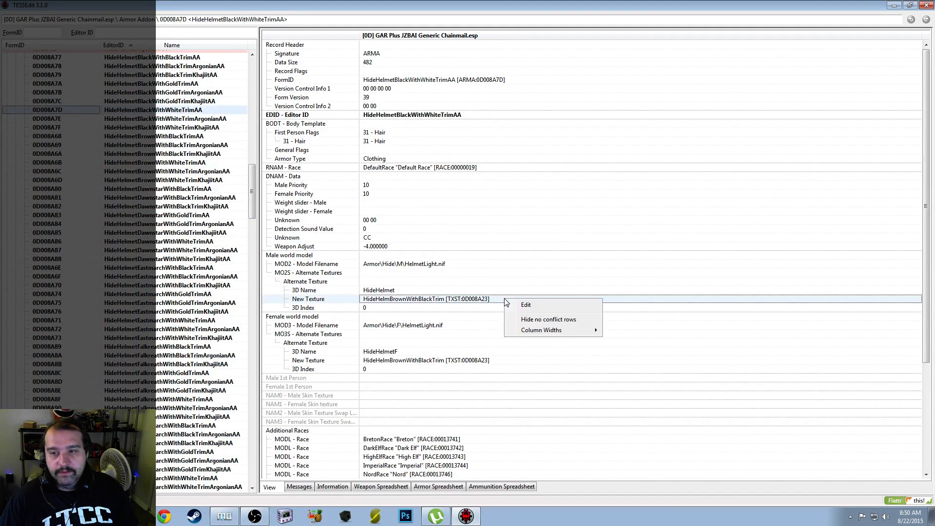
click(525, 304)
text(HideHelmetBlackWithGoldTrim [TXST:0D008A29])
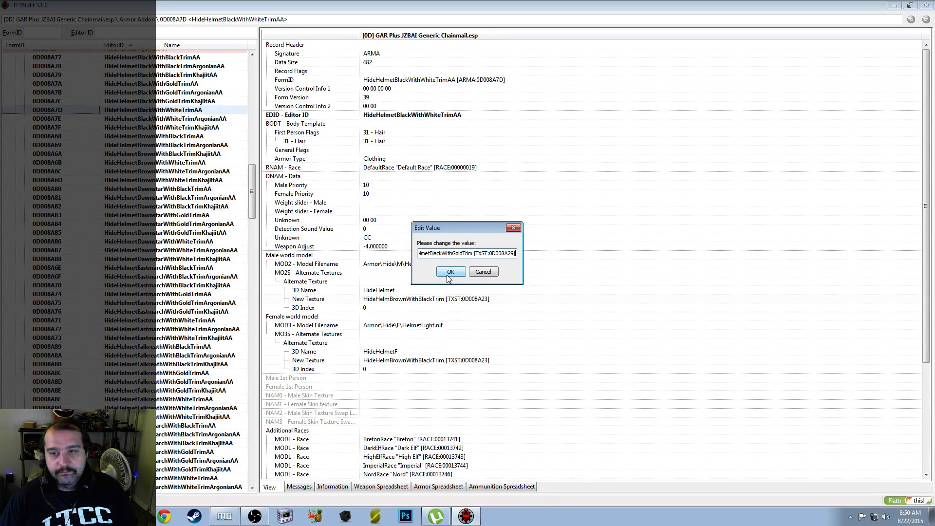
click(450, 272)
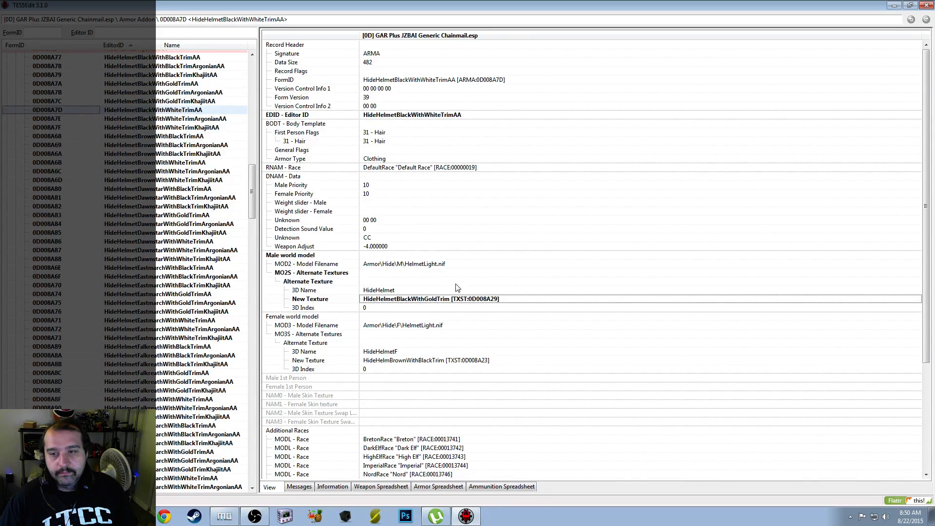
Set the male and female New Texture in HideHelmetBlackWithWhiteTrimAA to HideHelmetBlackWithWhiteTrim [TXST:0D008A2A]
double_click(513, 301)
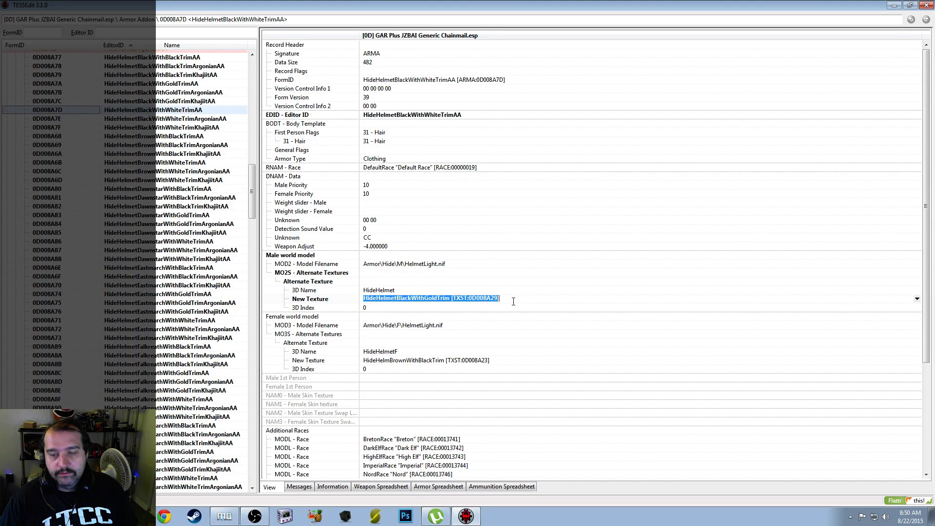
click(916, 298)
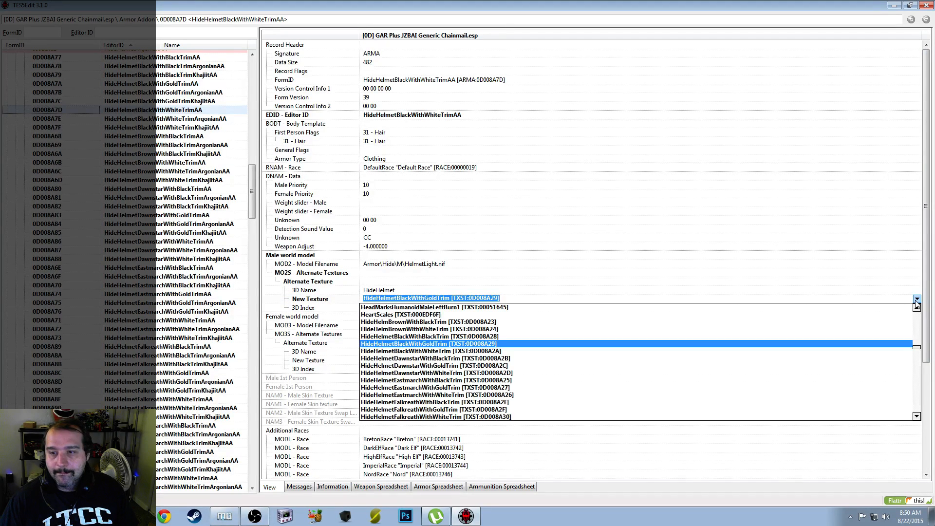
click(684, 351)
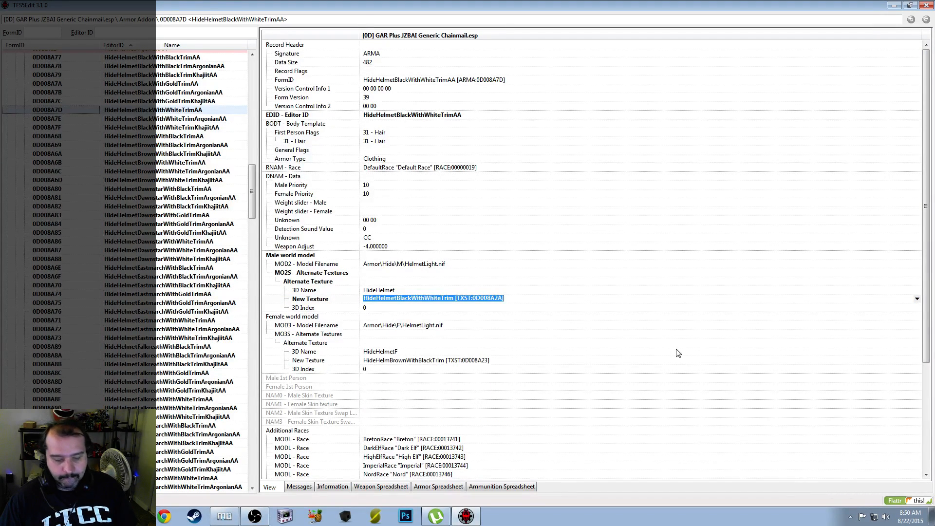
right_click(504, 363)
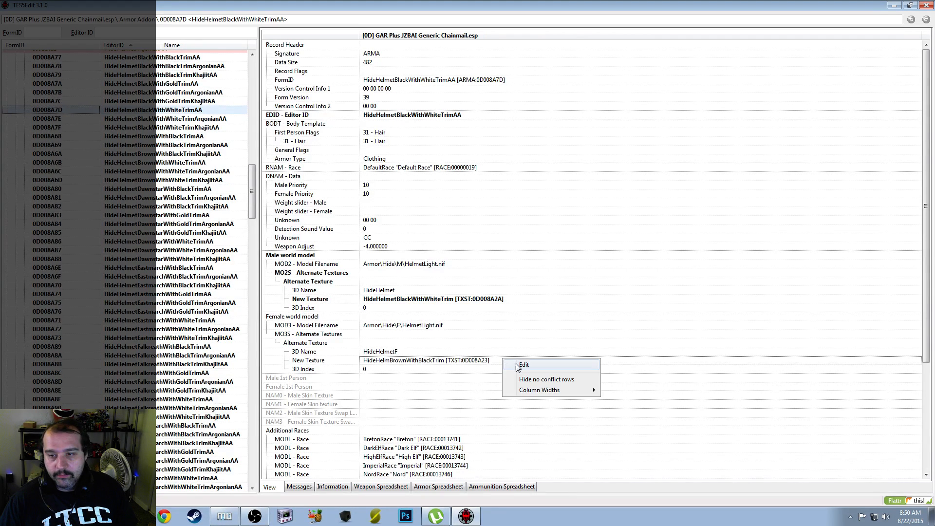
click(520, 368)
key(ctrl+c)
key(End)
click(447, 275)
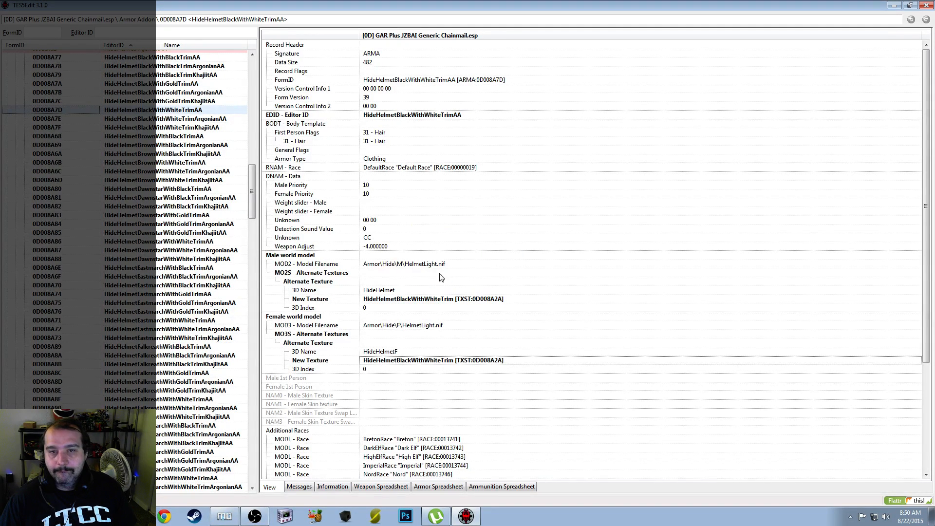
Set the male and female New Texture in HideHelmetBlackWithWhiteTrimArgonianAA to HideHelmetBlackWithWhiteTrim [TXST:0D008A2A]
click(180, 119)
right_click(507, 302)
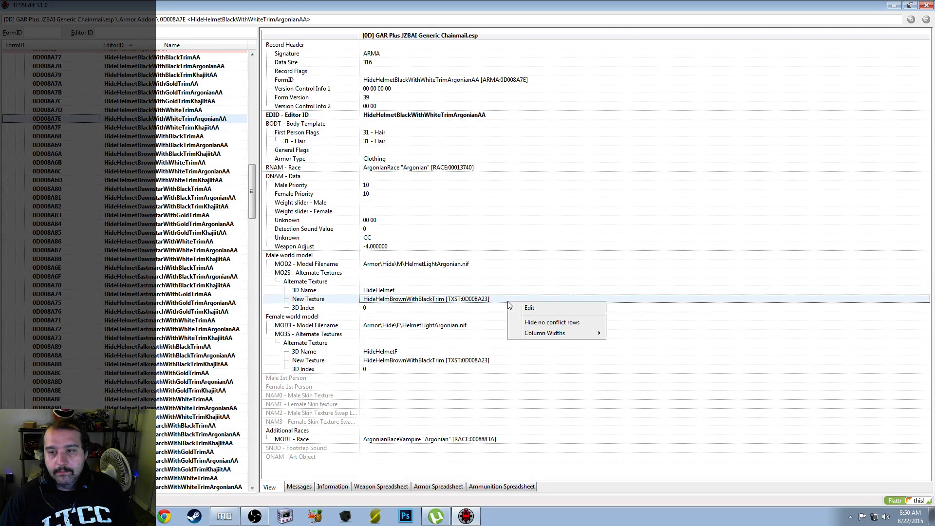
click(532, 311)
key(ctrl+v)
click(449, 272)
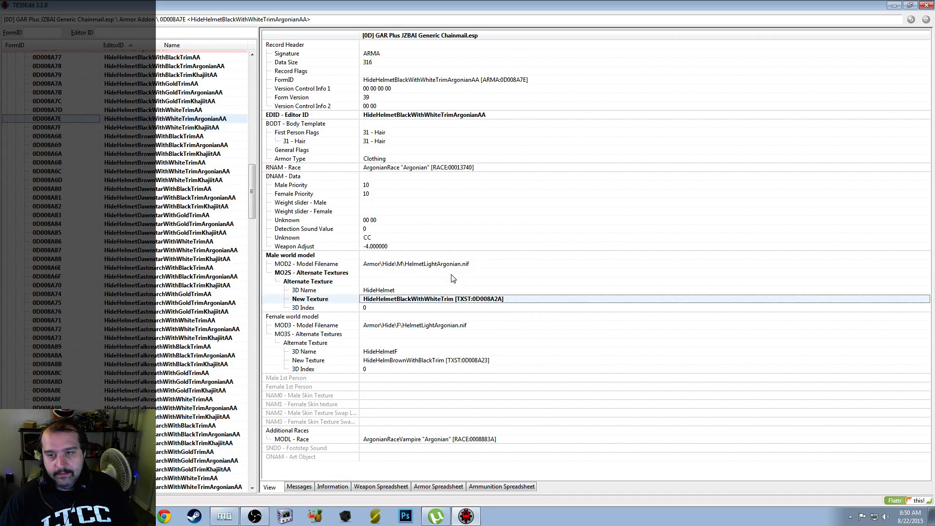
right_click(497, 364)
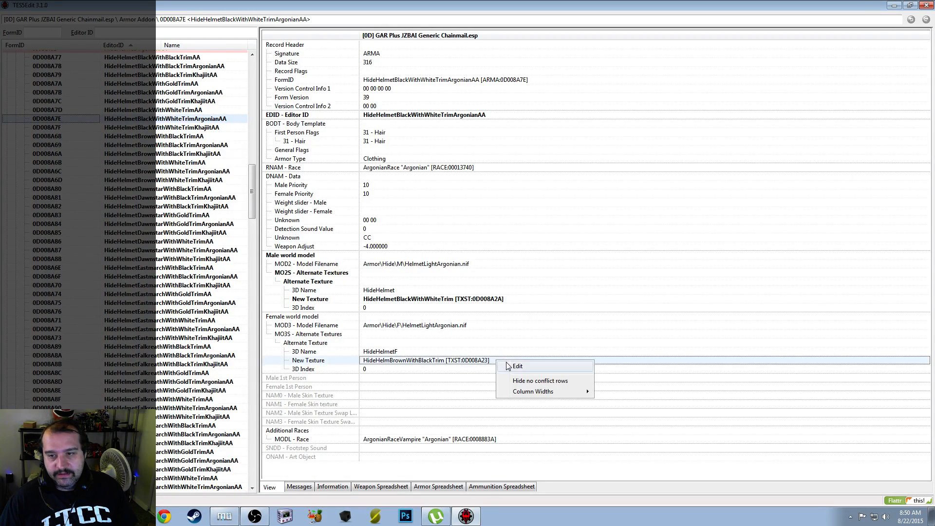
click(511, 371)
key(ctrl+v)
click(455, 271)
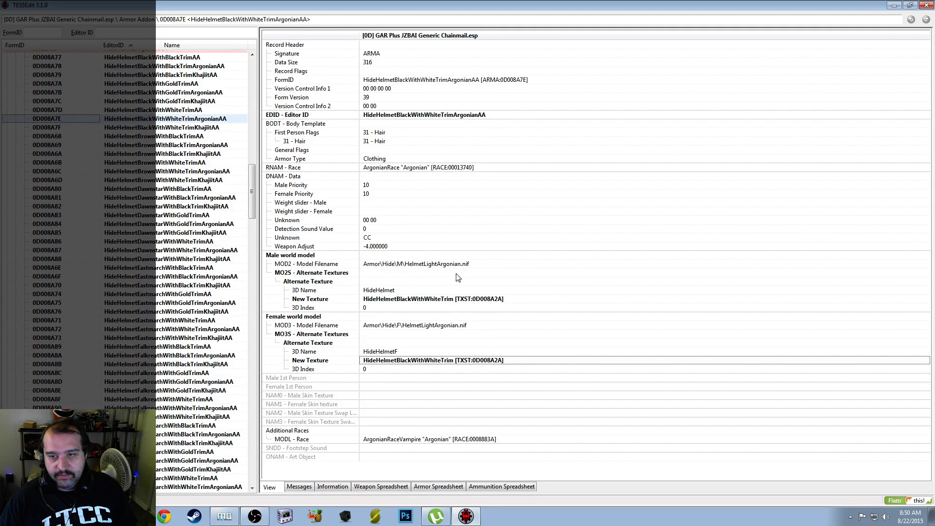
Set the male and female New Texture in HideHelmetBlackWithWhiteTrimKhajiitAA to HideHelmetBlackWithWhiteTrim [TXST:0D008A2A]
click(193, 129)
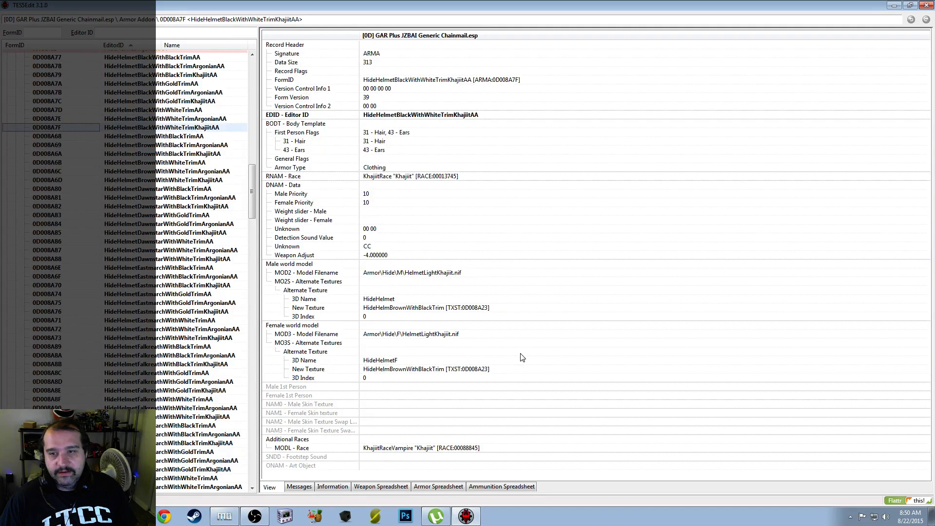
right_click(501, 311)
click(529, 317)
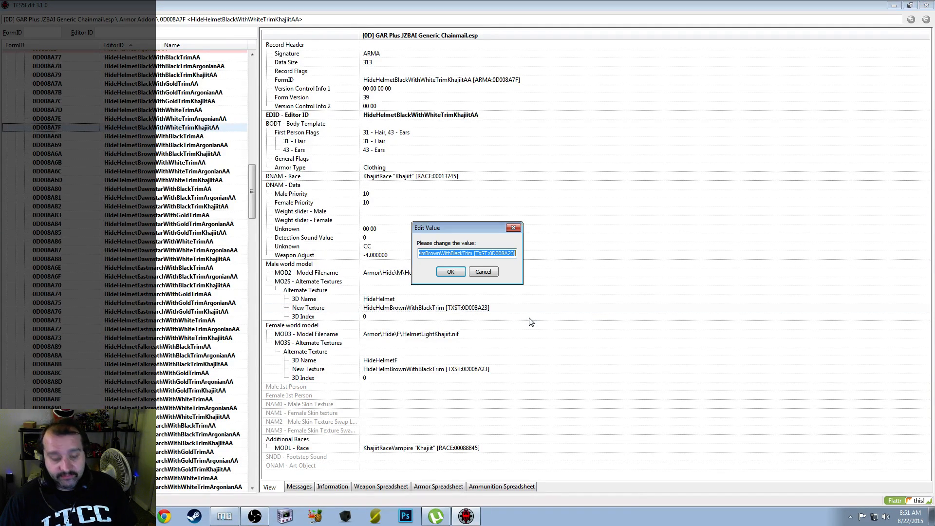
text(HideHelmetBlackWithWhiteTrim [TXST:0D008A2A])
click(450, 271)
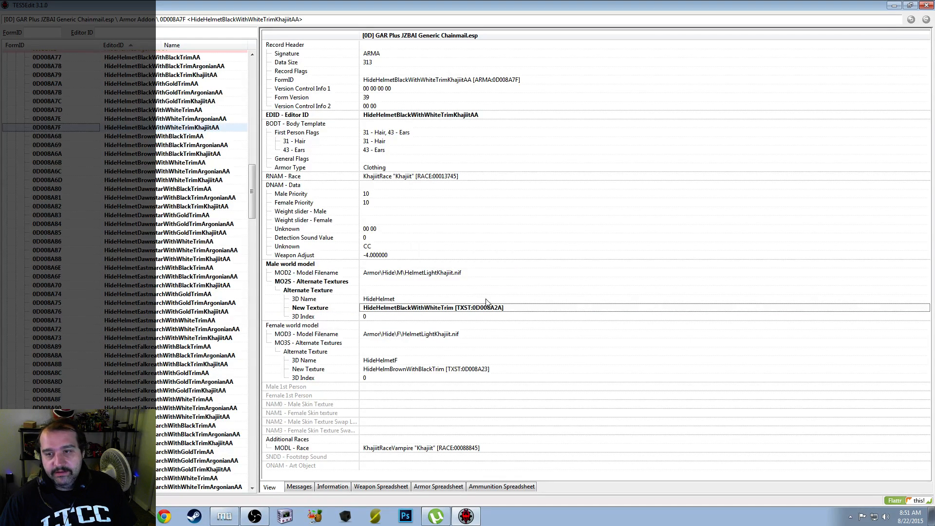
click(497, 371)
right_click(497, 371)
click(511, 373)
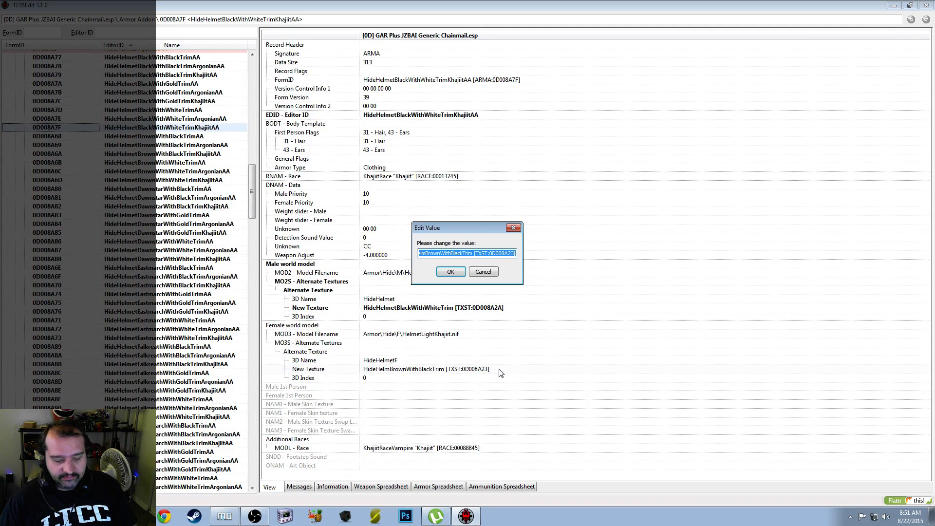
text(HideHelmetBlackWithWhiteTrim [TXST:0D008A2A])
click(450, 272)
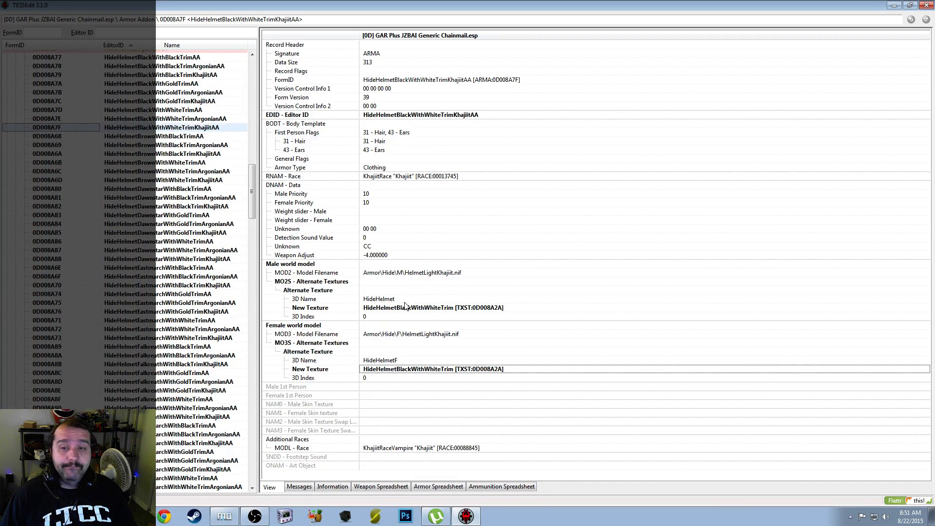
Check the alternate textures of the Argonian and Khajiit HideHelmetBlackWithWhiteTrim records and the three HideHelmetBrownWithBlackTrim records
click(193, 119)
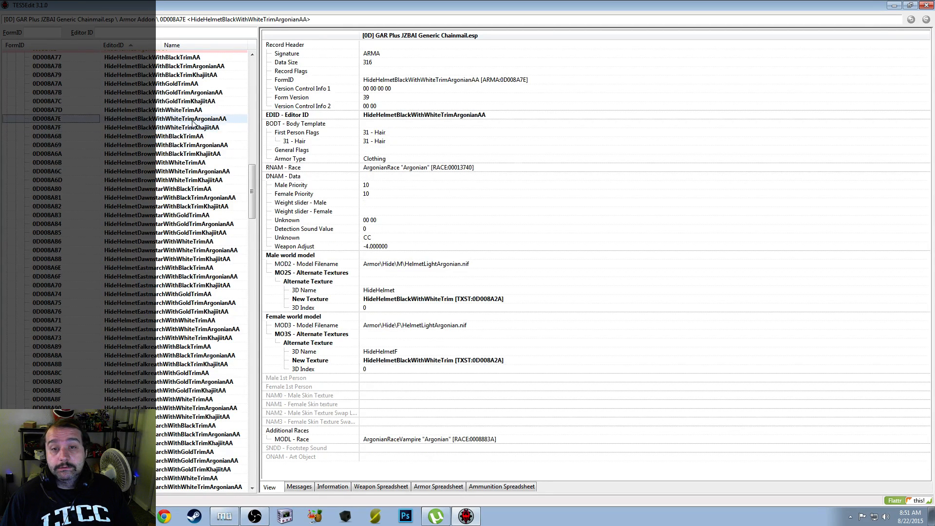
click(188, 138)
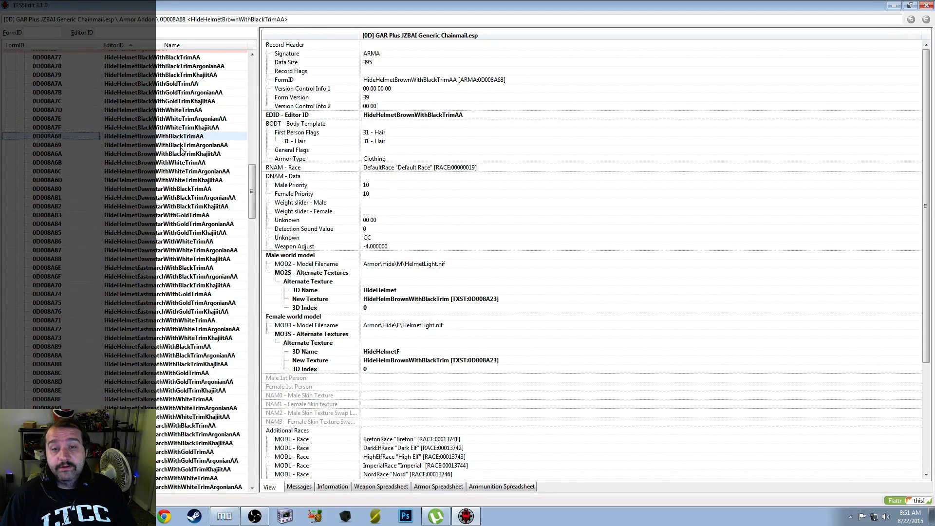
click(202, 127)
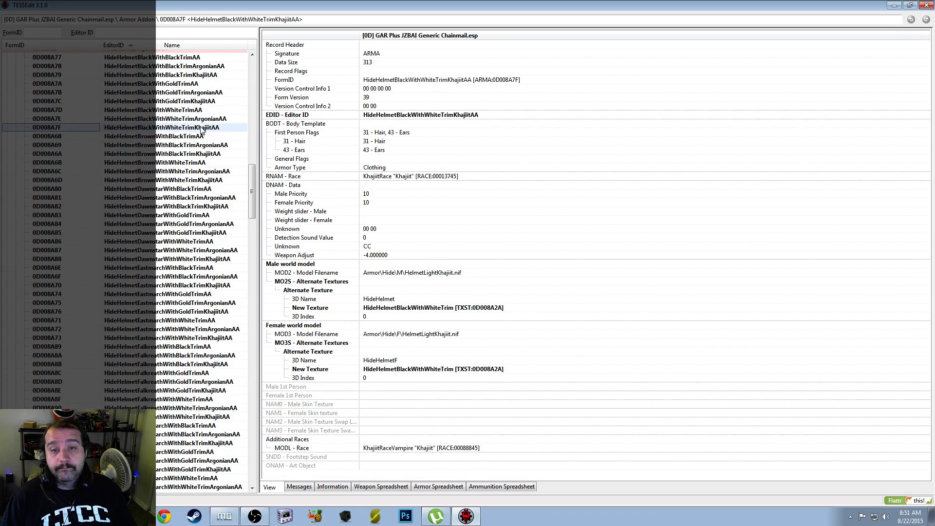
click(196, 144)
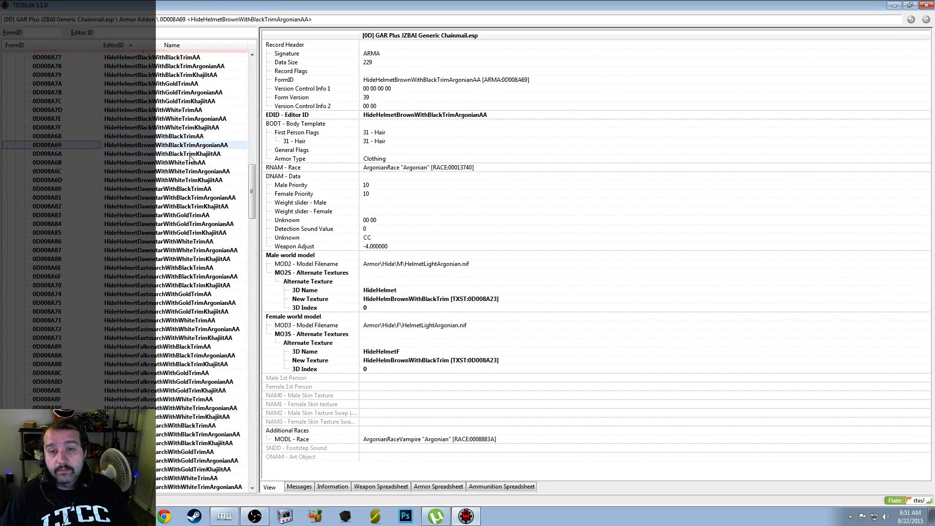
click(191, 154)
Set the male and female New Texture in HideHelmetBrownWithWhiteTrimAA to HideHelmBrownWithWhiteTrim [TXST:0D008A24]
click(184, 163)
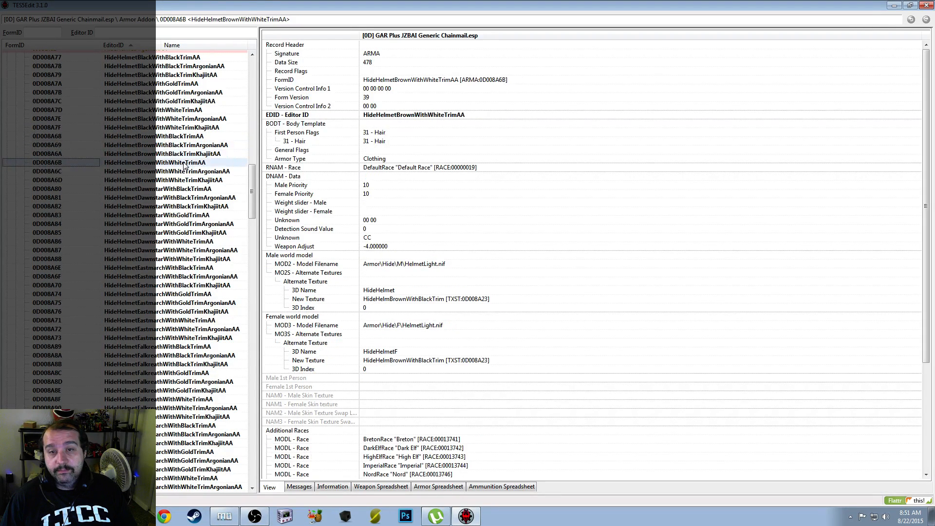
click(504, 299)
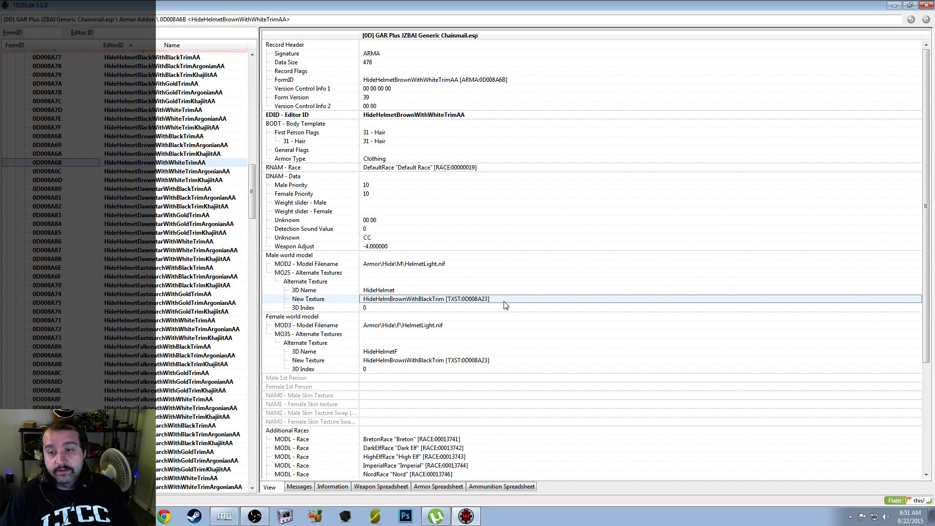
double_click(504, 301)
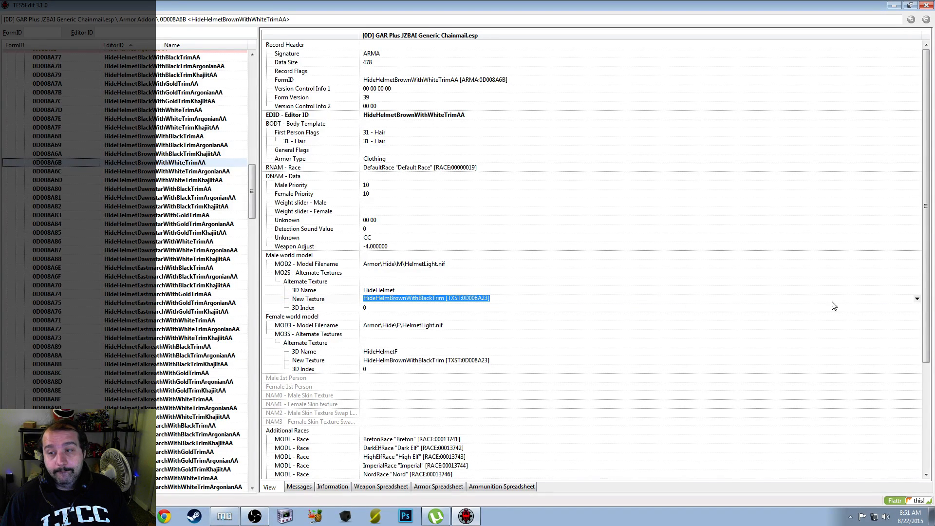
click(917, 298)
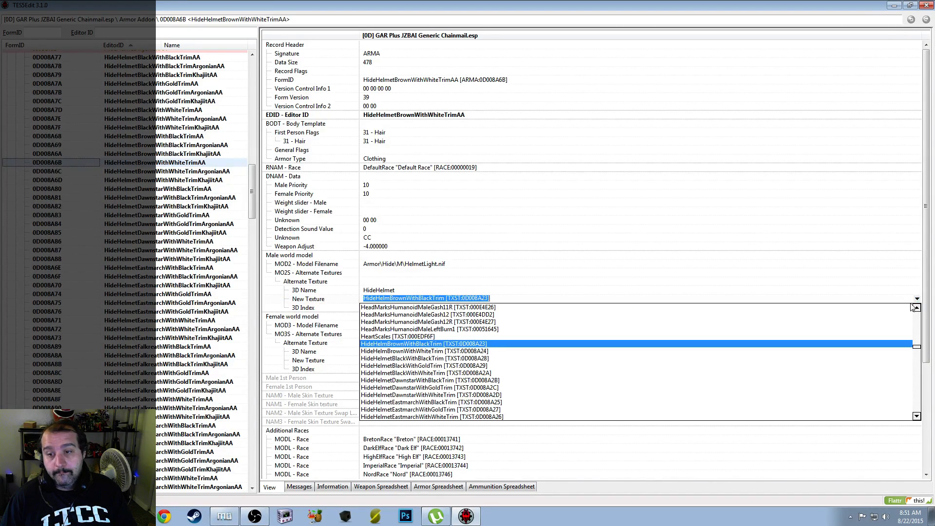
click(583, 351)
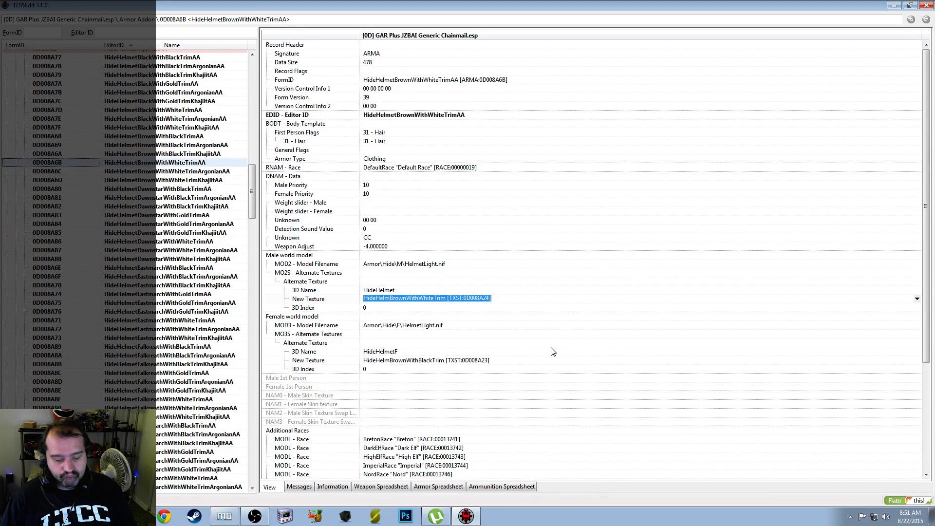
right_click(501, 361)
click(509, 365)
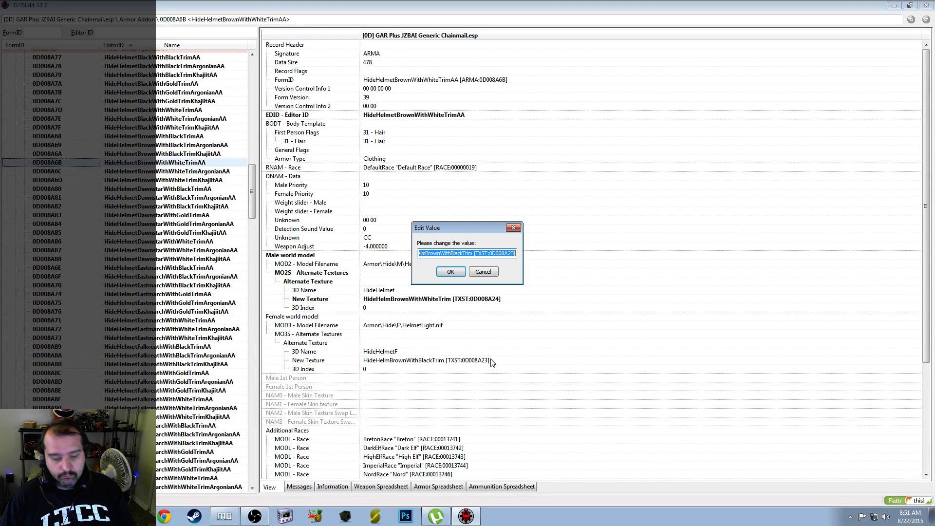
key(End)
click(450, 271)
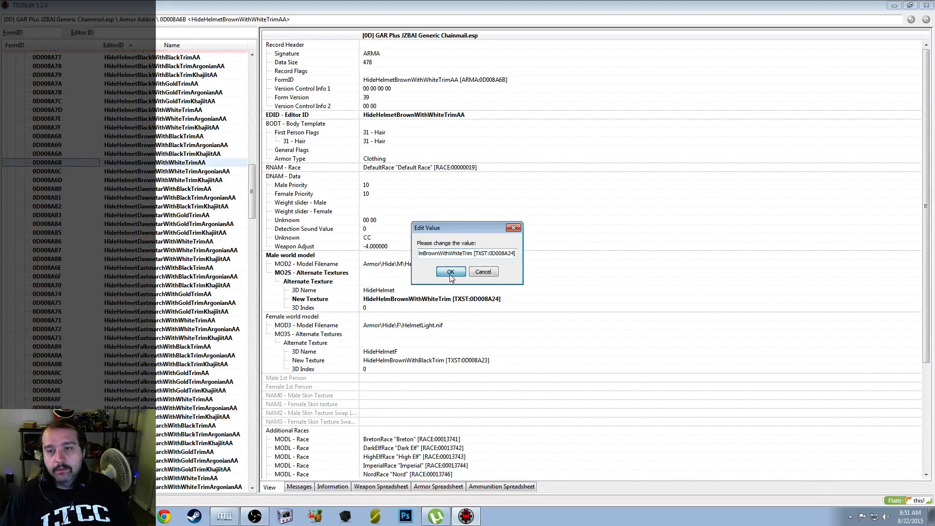
Set the male and female New Texture in HideHelmetBrownWithWhiteTrimArgonianAA to HideHelmBrownWithWhiteTrim [TXST:0D008A24]
click(215, 171)
right_click(501, 299)
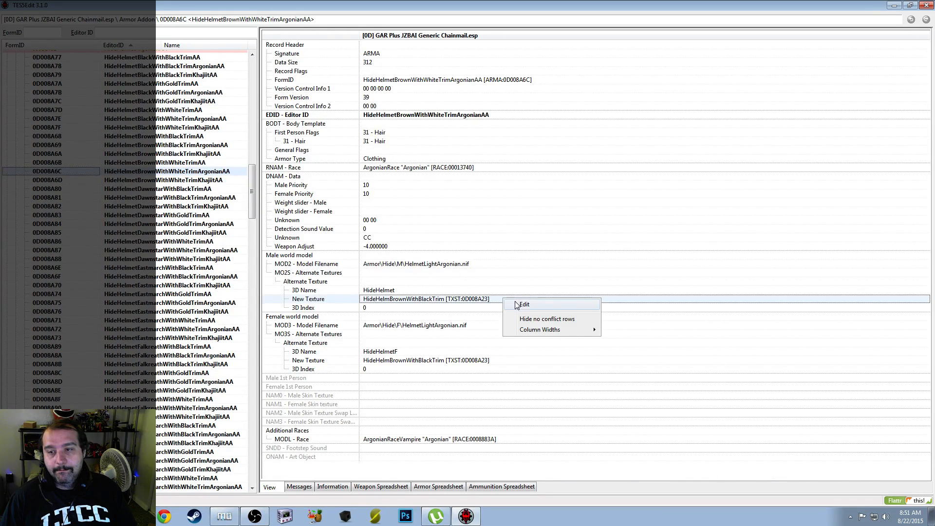
click(509, 304)
text(HideHelmBrownWithWhiteTrim [TXST:0D008A24])
click(450, 271)
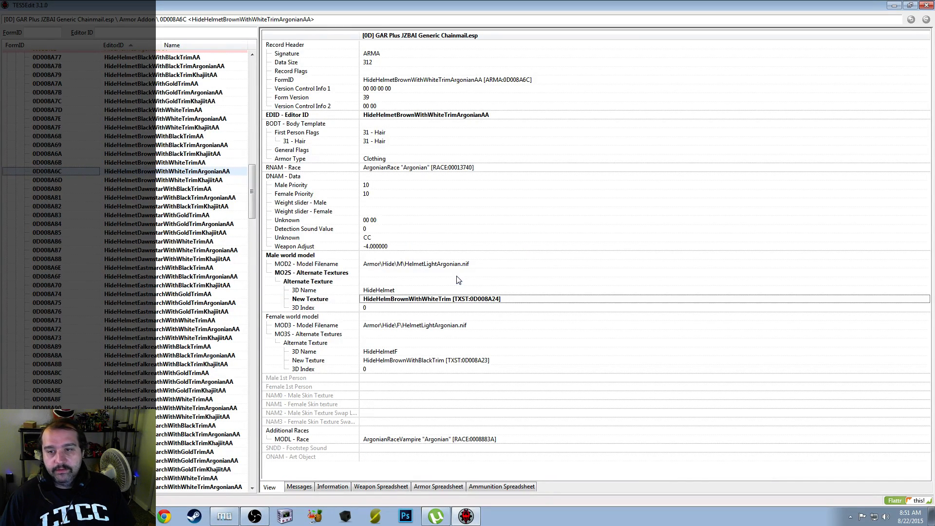
right_click(501, 360)
click(509, 367)
text(HideHelmBrownWithWhiteTrim [TXST:0D008A24])
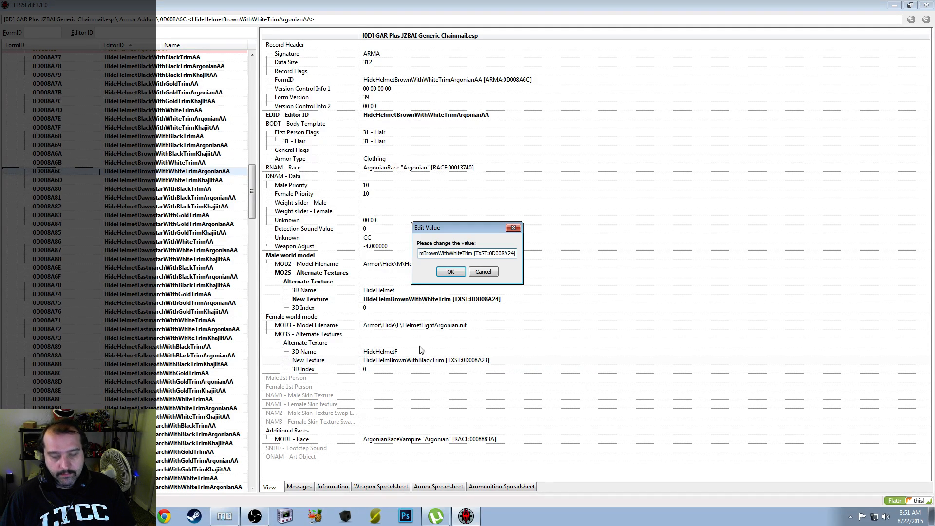
click(451, 271)
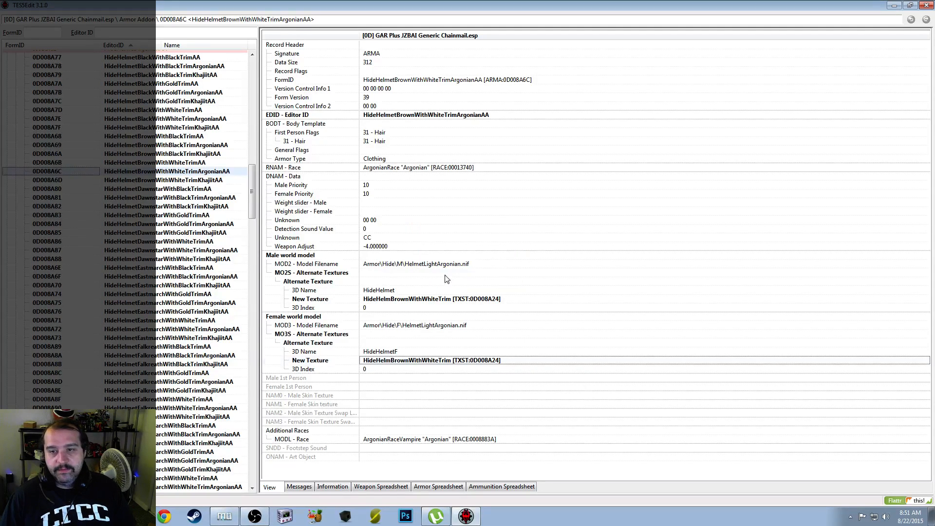
Set the male and female New Texture in HideHelmetBrownWithWhiteTrimKhajiitAA to HideHelmBrownWithWhiteTrim [TXST:0D008A24]
click(192, 180)
right_click(508, 309)
click(522, 313)
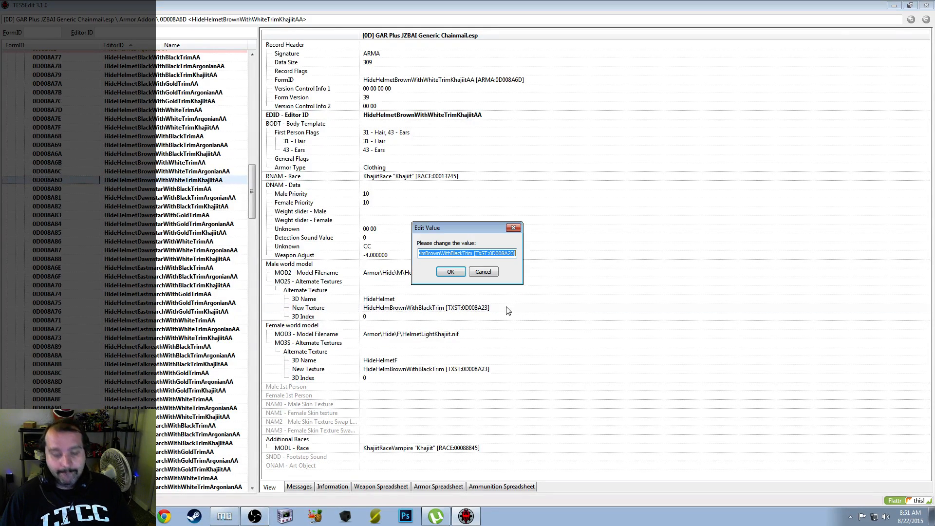
text(HideHelmBrownWithWhiteTrim [TXST:0D008A24])
click(451, 272)
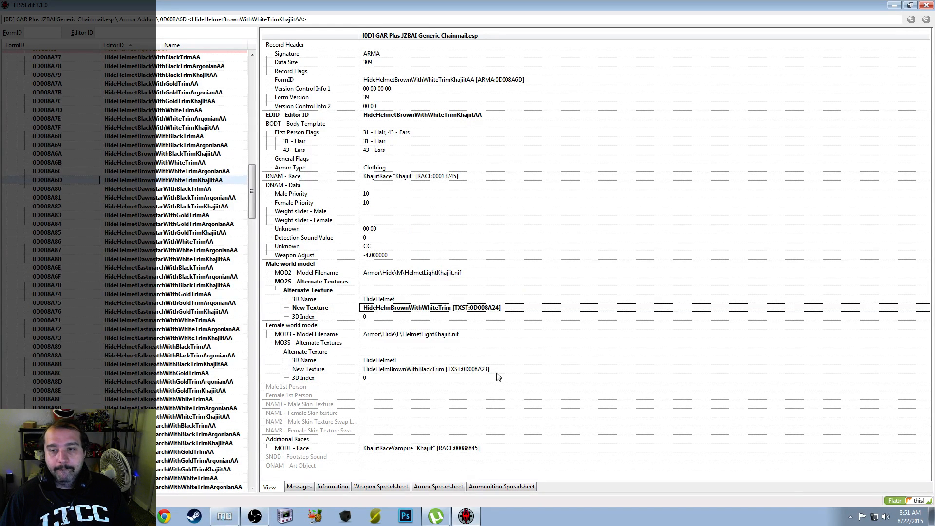
right_click(498, 371)
click(512, 378)
text(HideHelmBrownWithWhiteTrim [TXST:0D008A24])
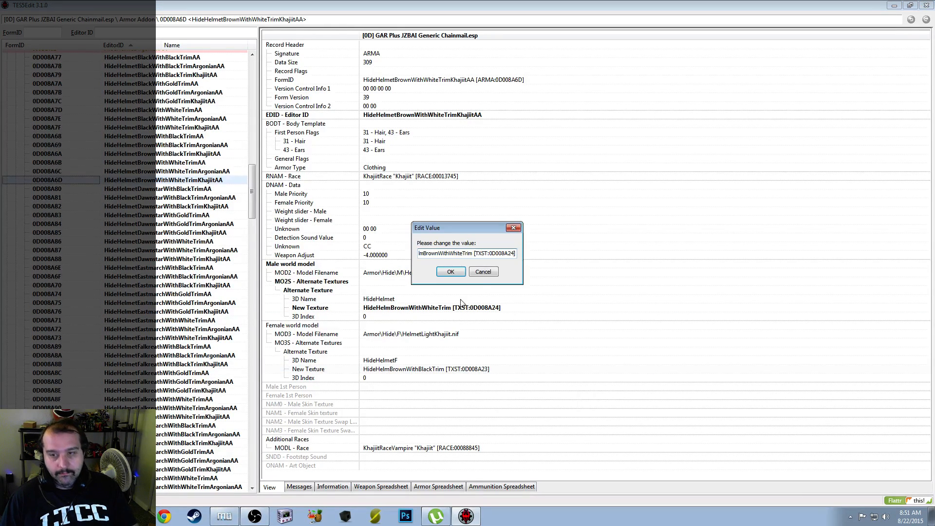
click(451, 273)
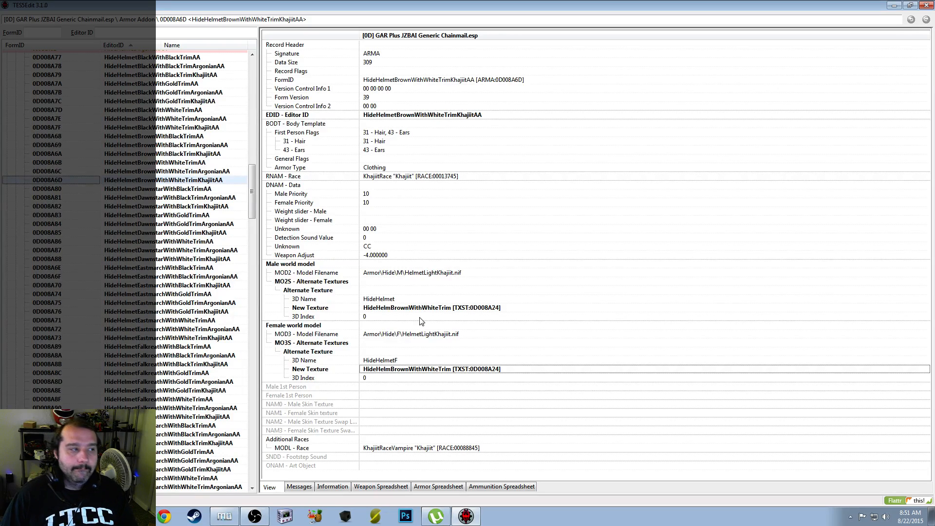
Set the male and female New Texture in HideHelmetDawnstarWithBlackTrimAA to HideHelmetDawnstarWithBlackTrim [TXST:0D008A2B]
click(166, 188)
drag(252, 197, 246, 292)
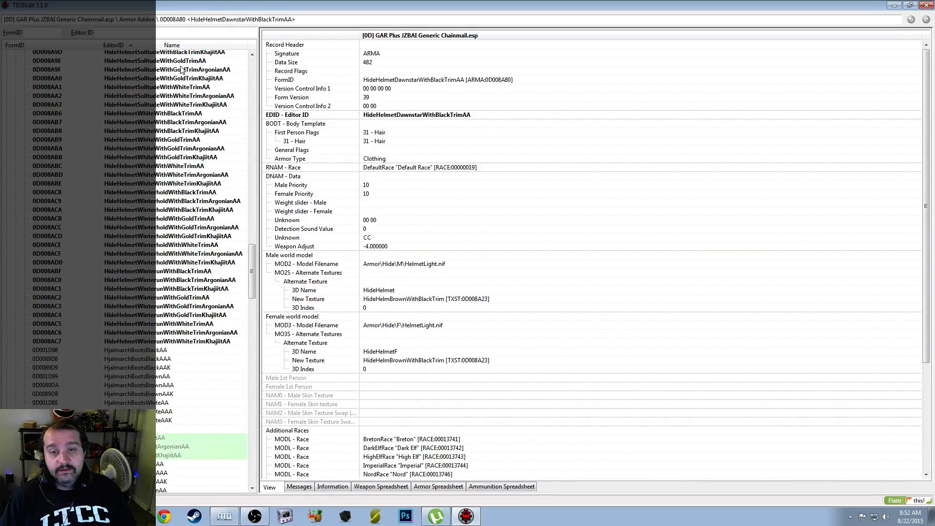
drag(252, 274, 254, 221)
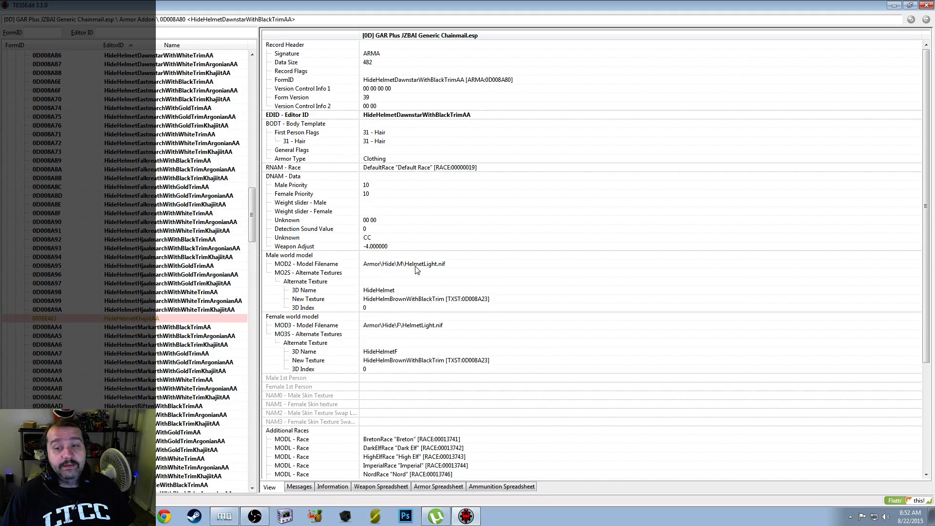
drag(251, 209, 258, 158)
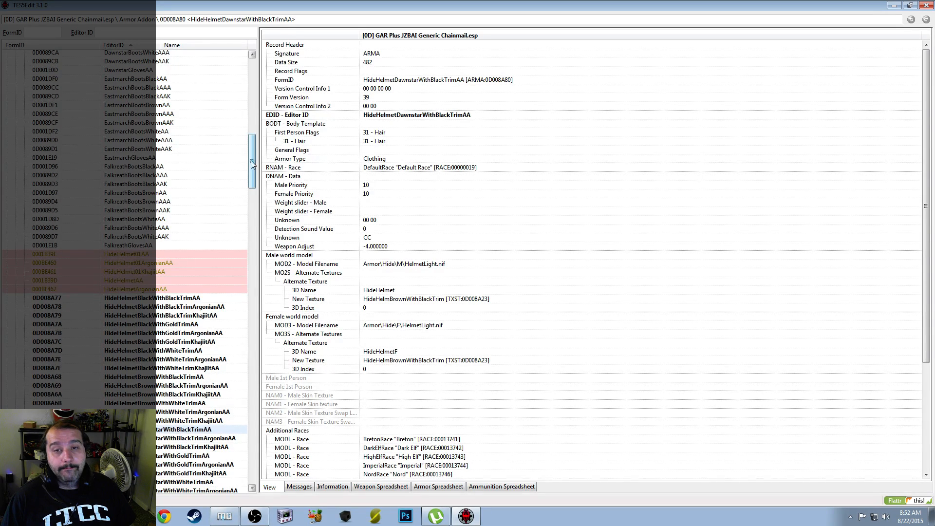
drag(253, 164, 253, 188)
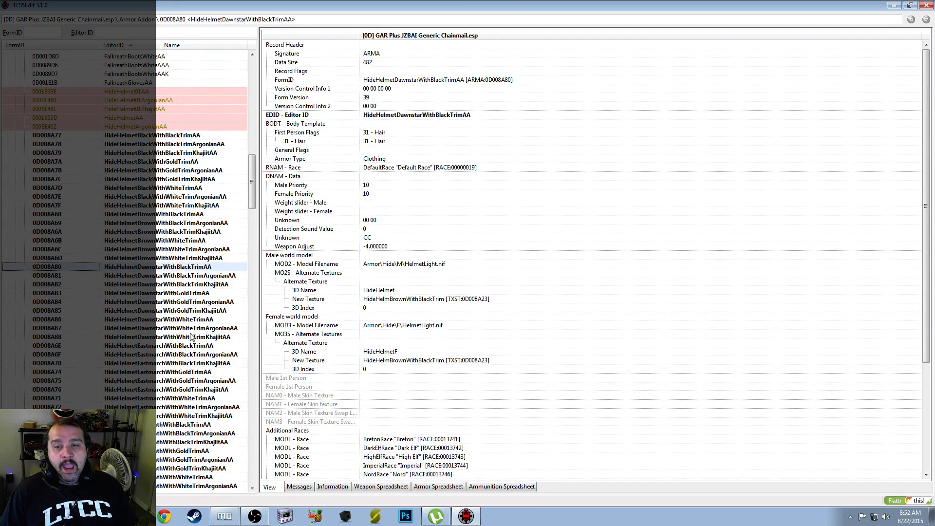
double_click(510, 298)
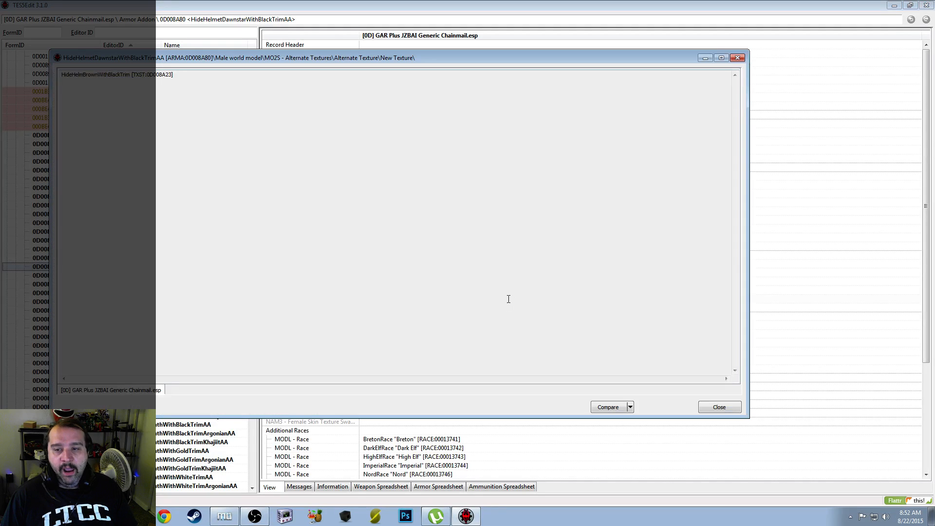
click(725, 404)
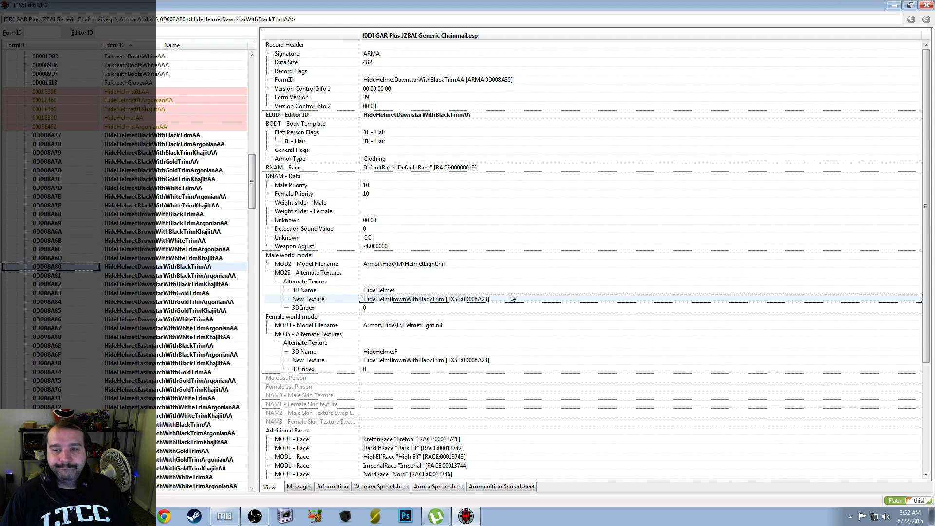
click(500, 304)
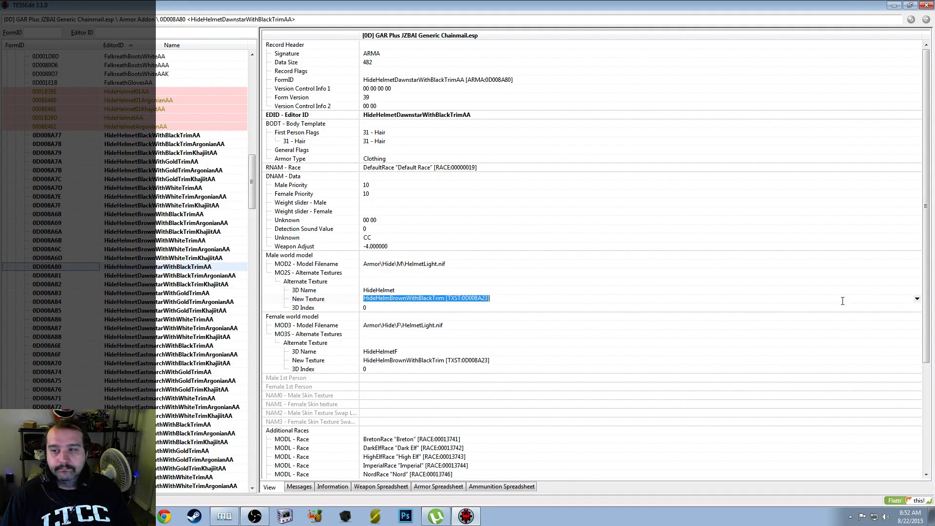
click(917, 299)
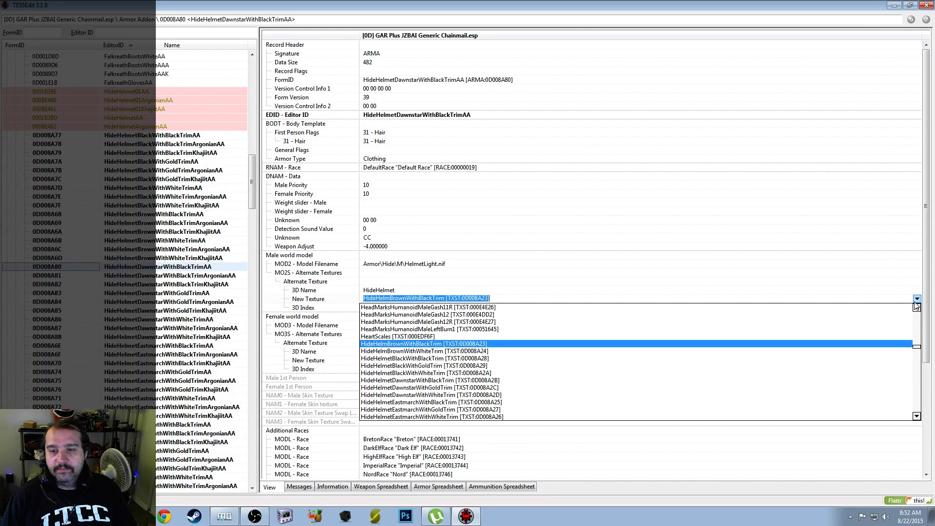
click(552, 382)
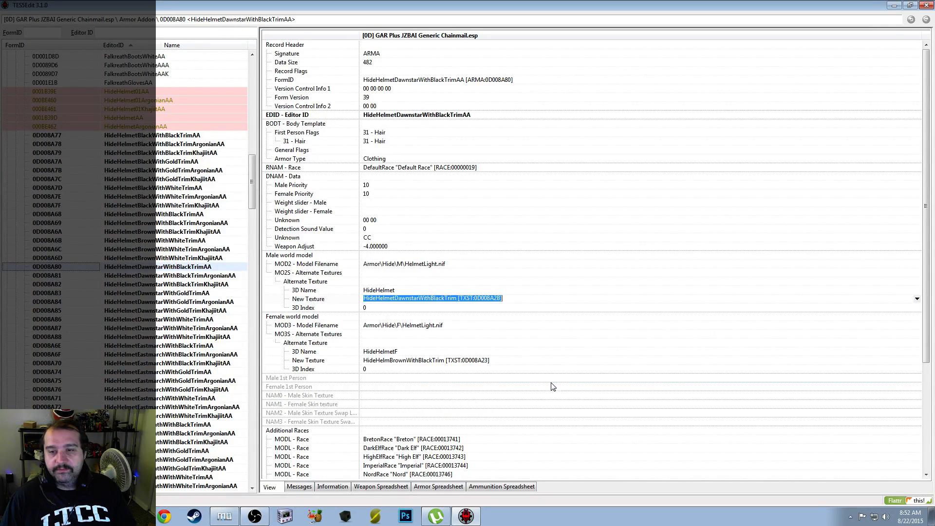
right_click(510, 361)
click(528, 368)
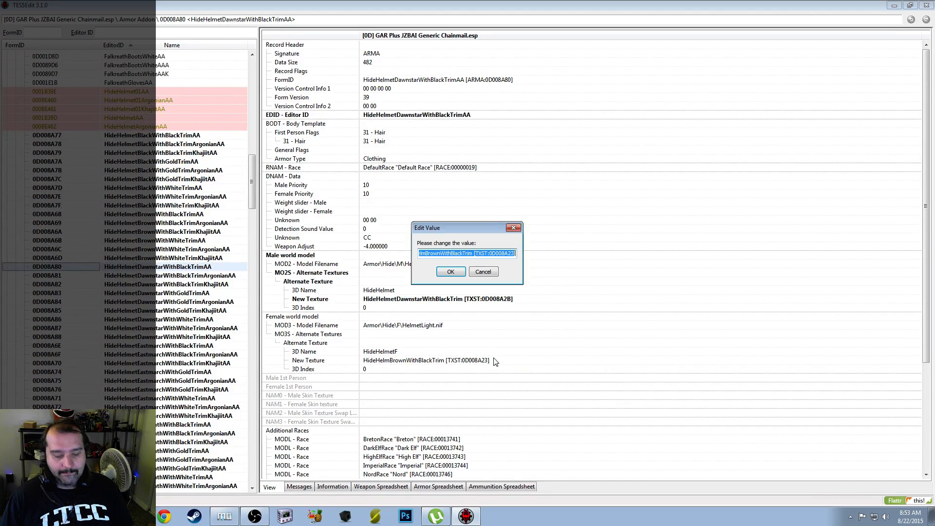
click(461, 273)
Set the male and female New Texture in HideHelmetDawnstarWithBlackTrimArgonianAA to HideHelmetDawnstarWithBlackTrim [TXST:0D008A2B]
click(197, 276)
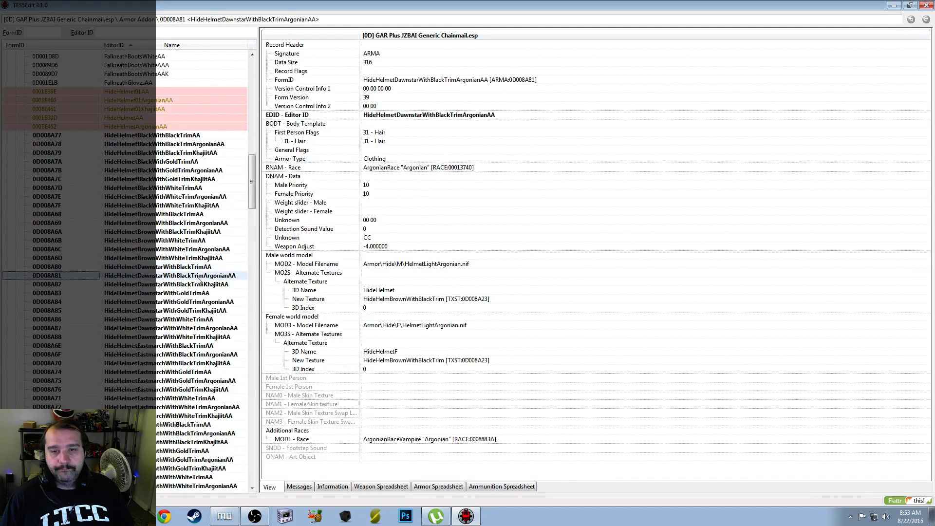
right_click(510, 302)
click(527, 308)
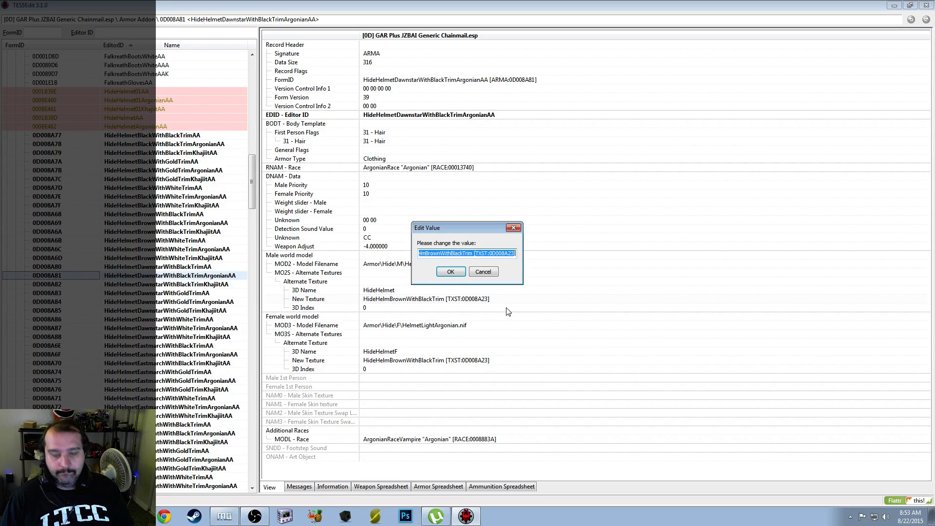
text(HideHelmetDawnstarWithBlackTrim [TXST:0D008A2B])
click(450, 271)
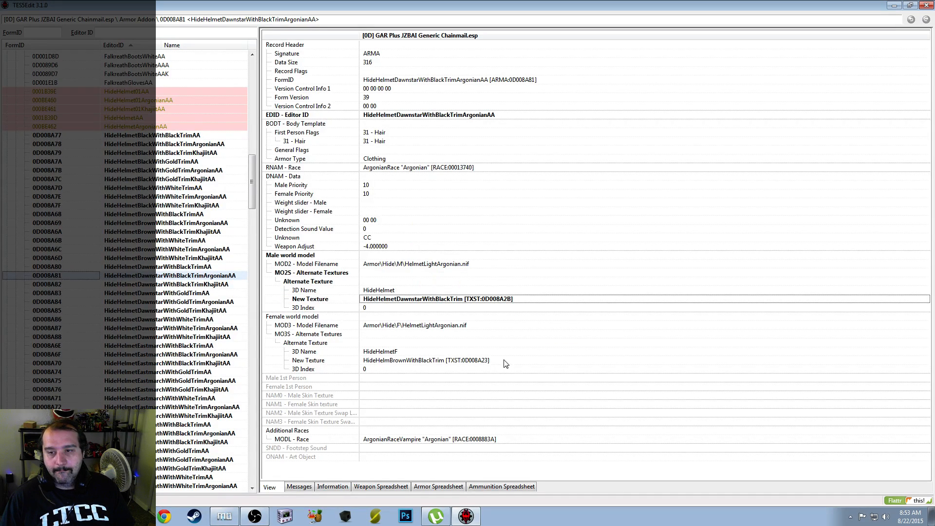
right_click(505, 364)
click(516, 370)
text(HideHelmetDawnstarWithBlackTrim [TXST:0D008A2B])
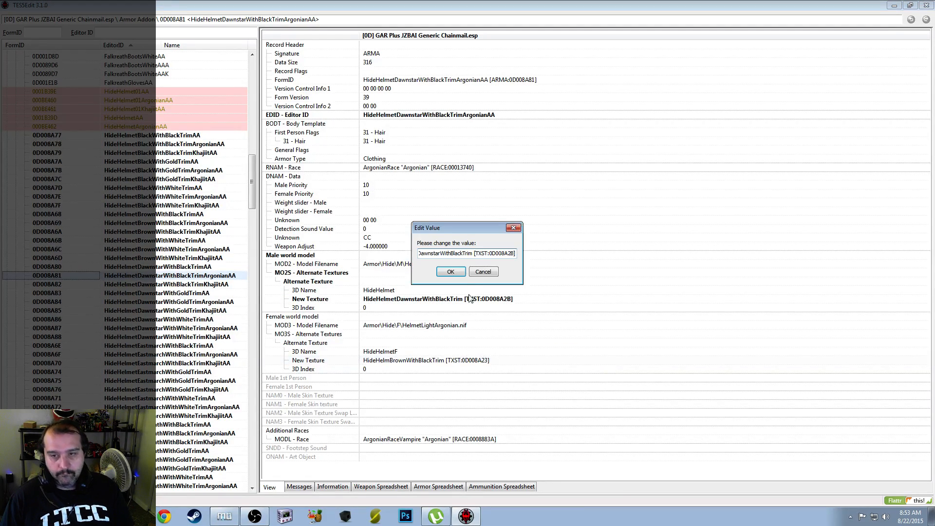
click(449, 271)
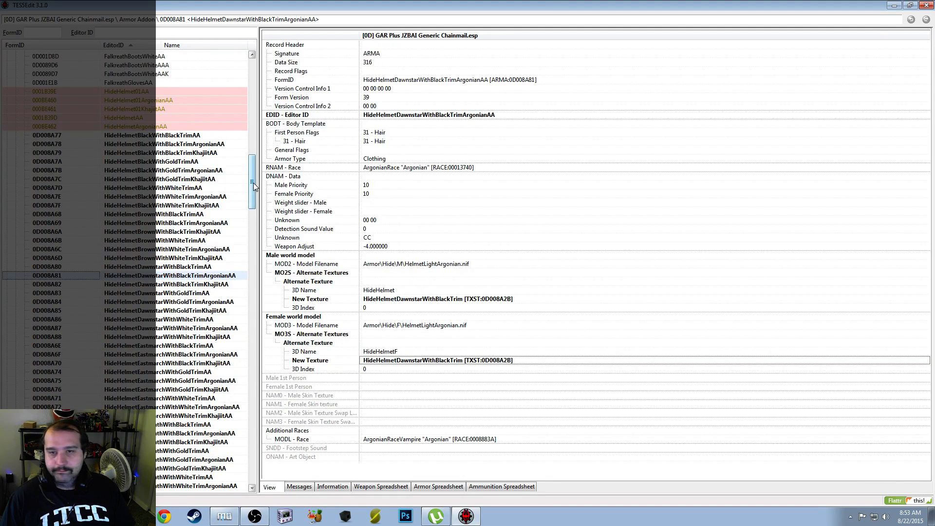
Set the male and female New Texture in HideHelmetDawnstarWithBlackTrimKhajiitAA to HideHelmetDawnstarWithBlackTrim [TXST:0D008A2B]
drag(254, 183, 253, 200)
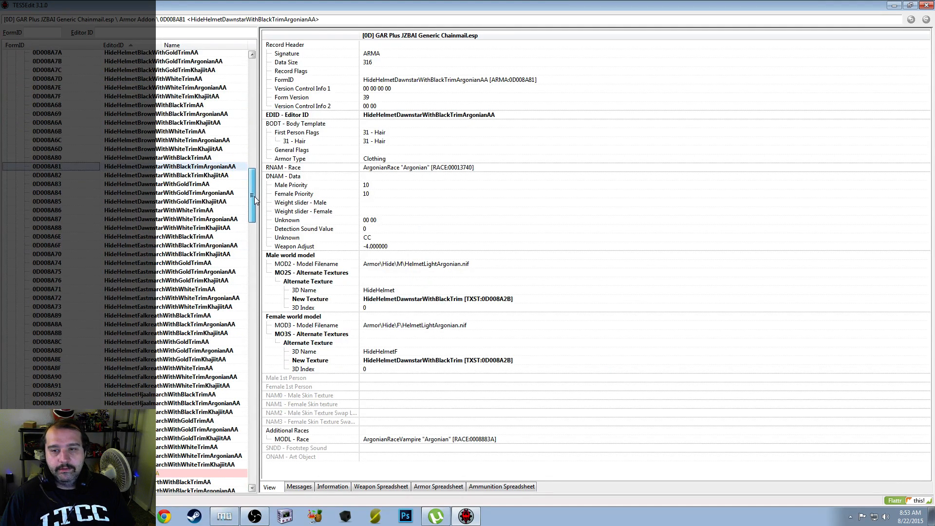
click(189, 176)
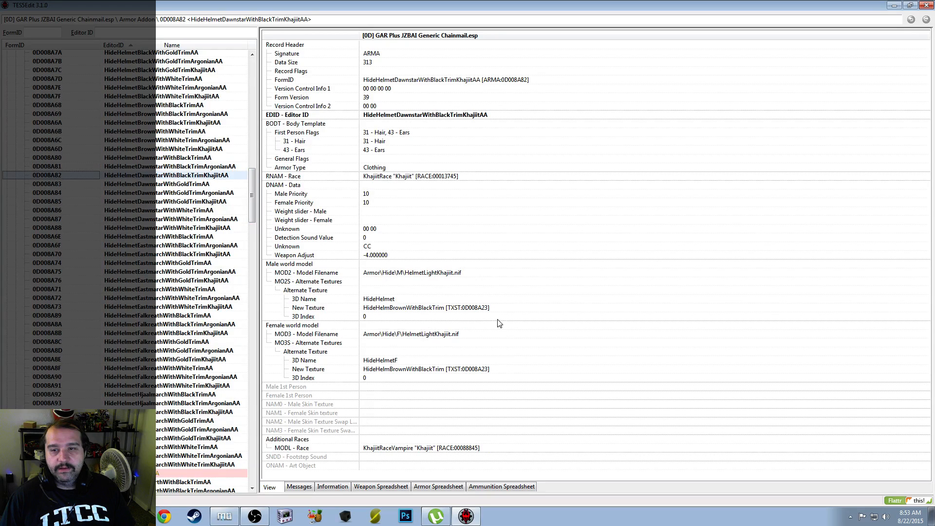
right_click(511, 310)
click(527, 318)
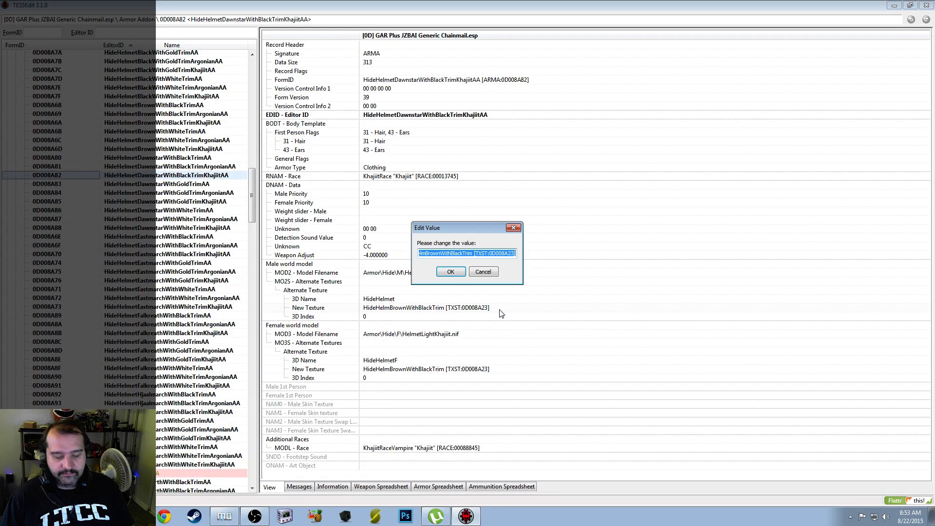
text(HideHelmetDawnstarWithBlackTrim [TXST:0D008A2B])
click(444, 274)
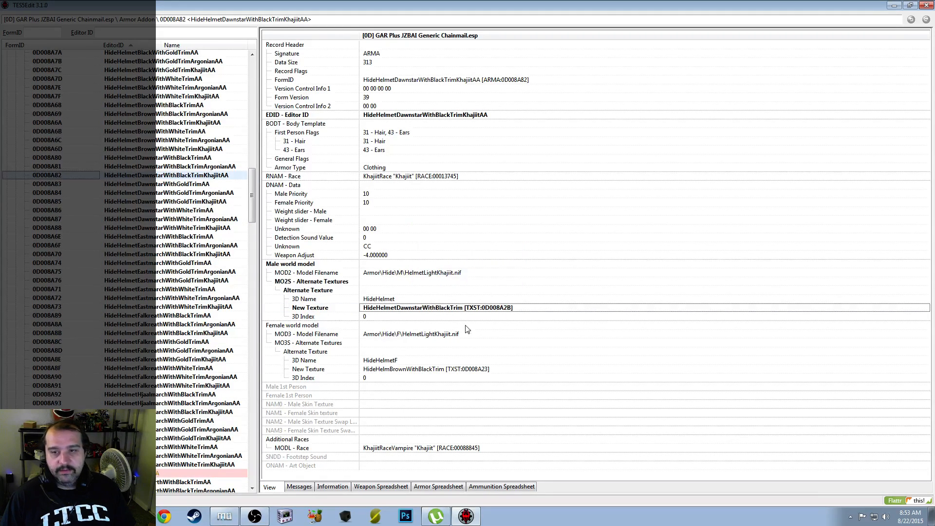
right_click(493, 372)
click(508, 378)
text(HideHelmetDawnstarWithBlackTrim [TXST:0D008A2B])
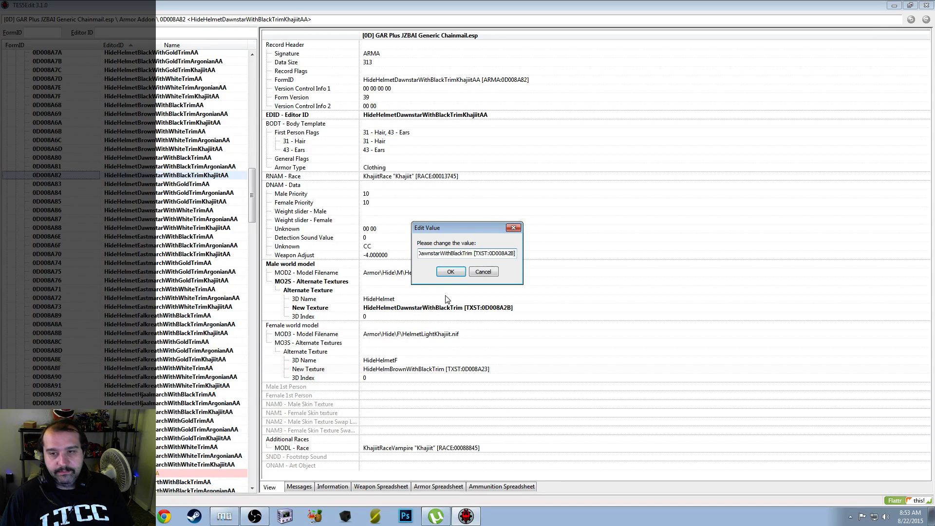
click(451, 272)
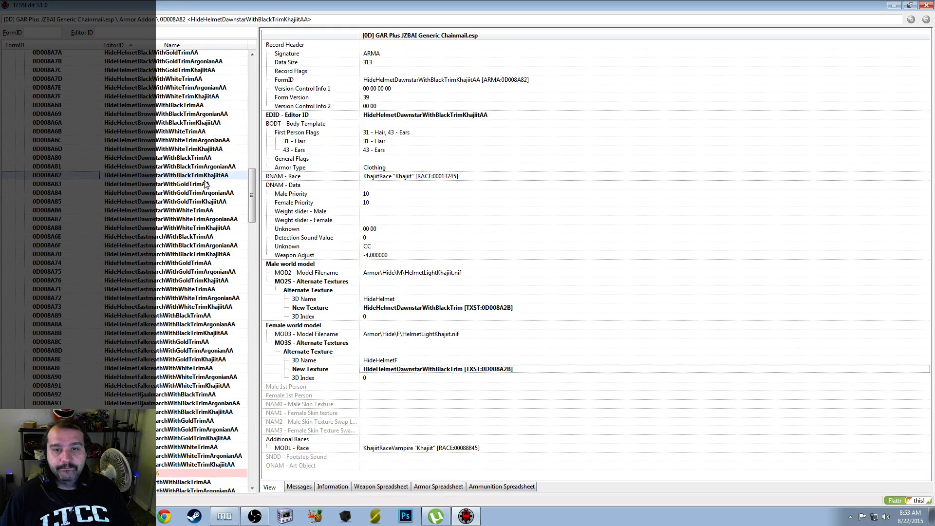
Set the male and female New Texture in HideHelmetDawnstarWithGoldTrimAA to HideHelmetDawnstarWithGoldTrim [TXST:0D008A2C]
click(190, 187)
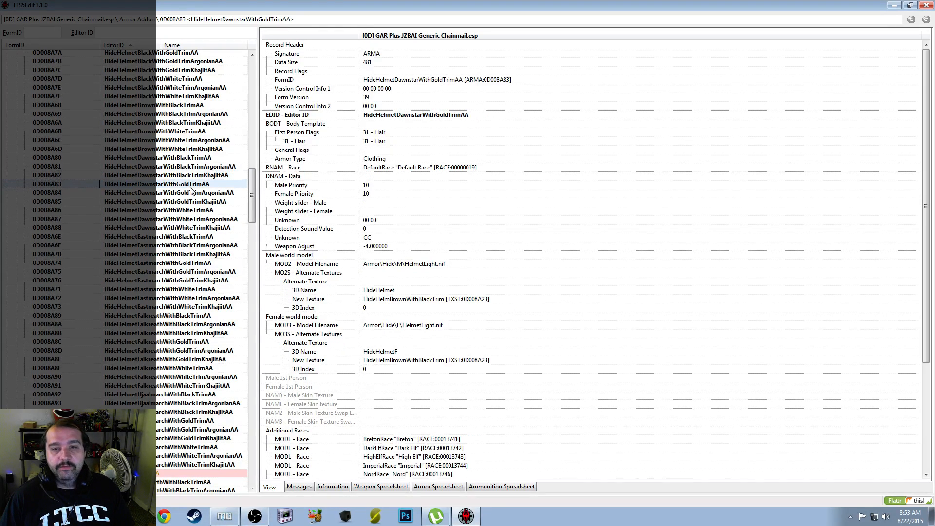
click(198, 179)
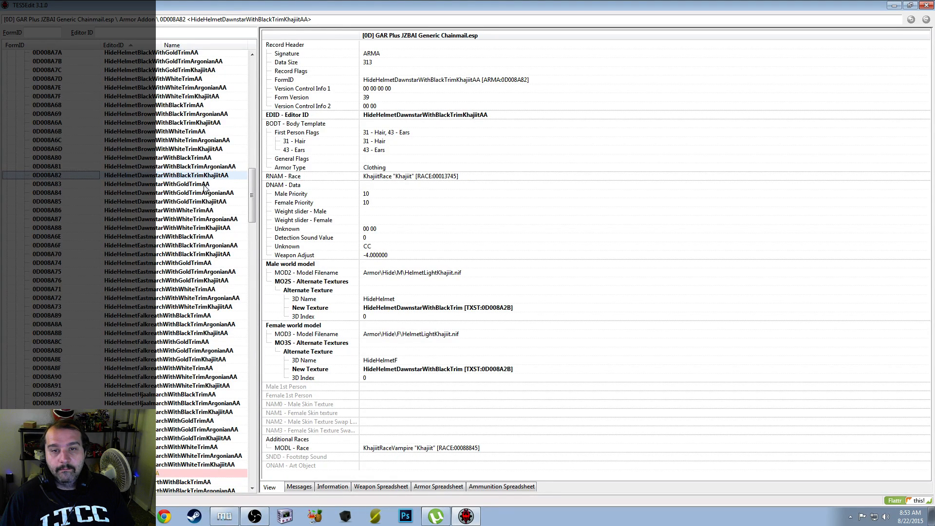
click(202, 186)
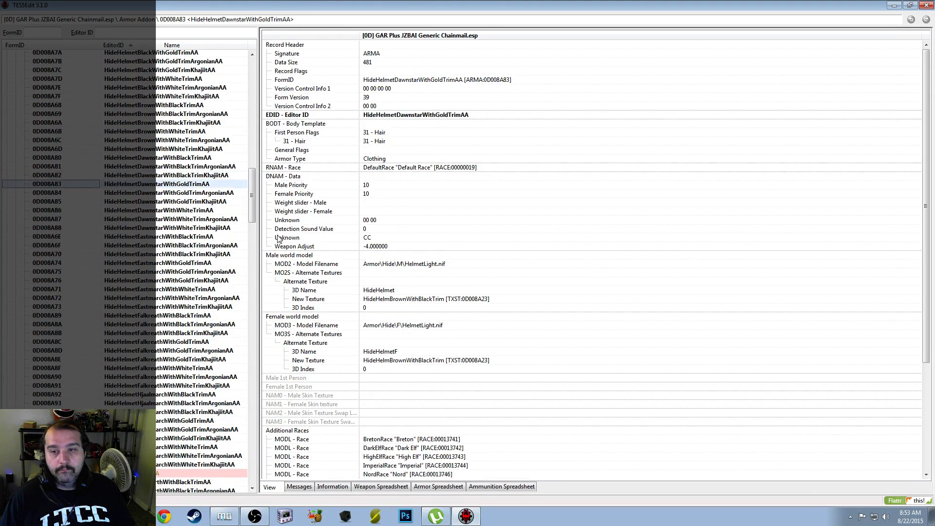
click(516, 301)
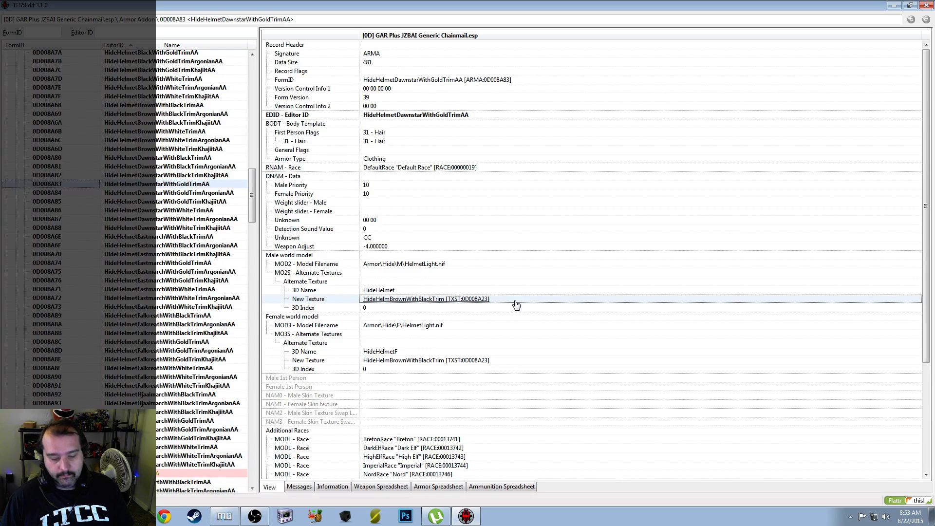
double_click(513, 299)
text(HideHelmetDawnstarWithBlackTrim [TXST:0D008A2B])
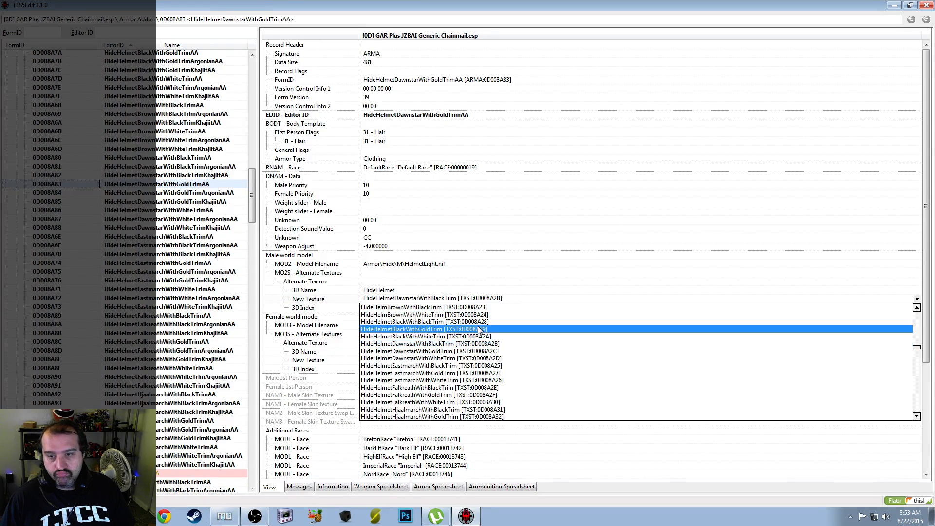
click(466, 351)
key(ctrl+c)
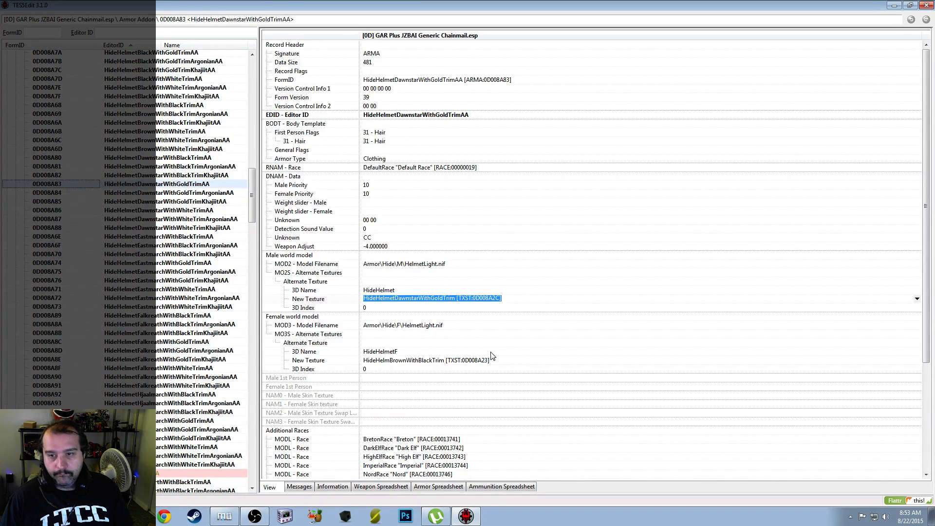
right_click(499, 359)
click(519, 364)
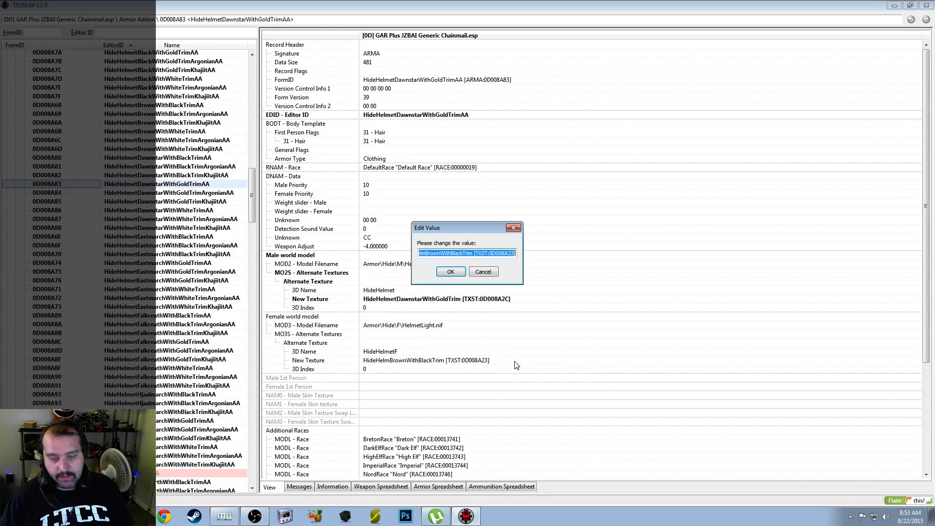
key(ctrl+v)
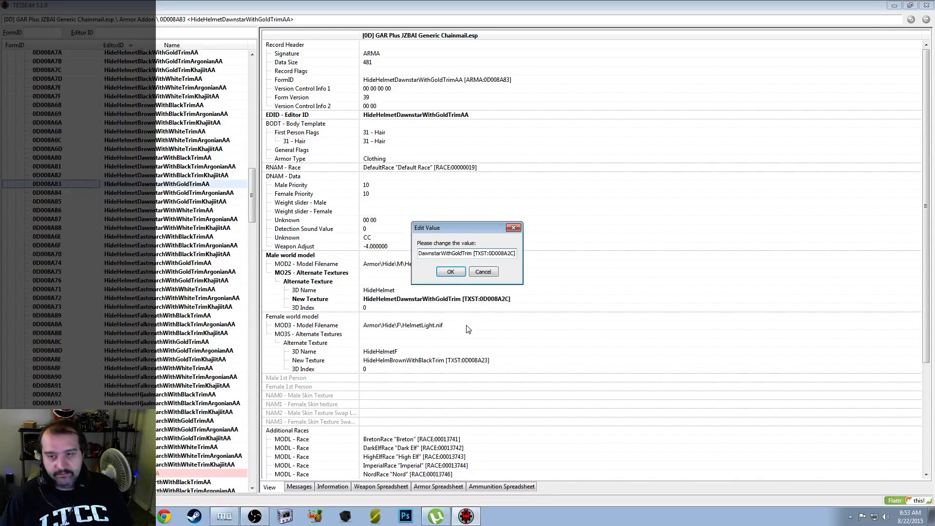
click(451, 271)
Set the male and female New Texture in HideHelmetDawnstarWithGoldTrimArgonianAA to HideHelmetDawnstarWithGoldTrim [TXST:0D008A2C]
click(197, 194)
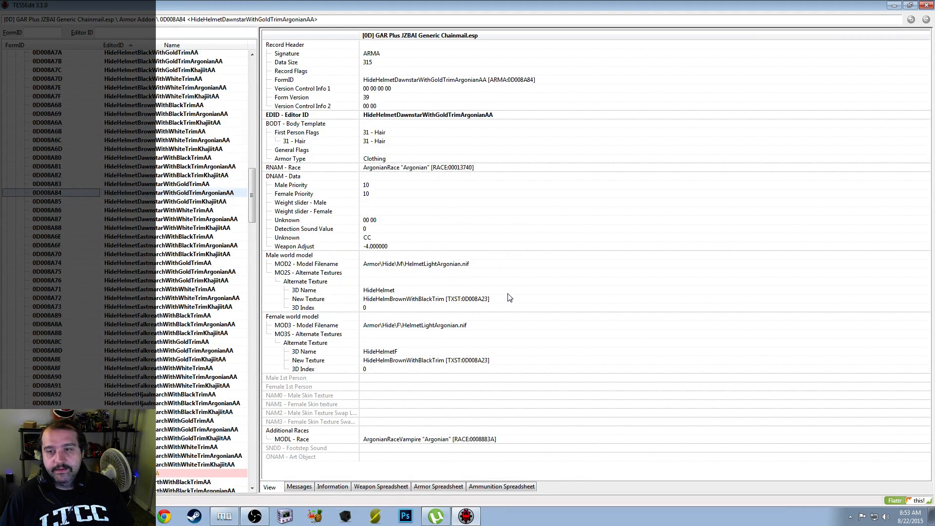
right_click(503, 298)
click(520, 305)
text(HideHelmDawnstarWithGoldTrim [TXST:0D008A2C])
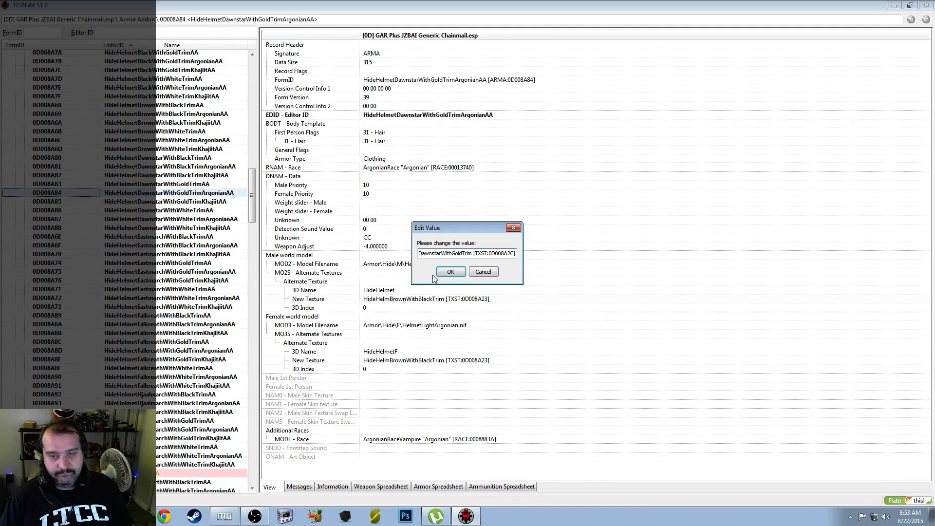
click(451, 272)
right_click(506, 361)
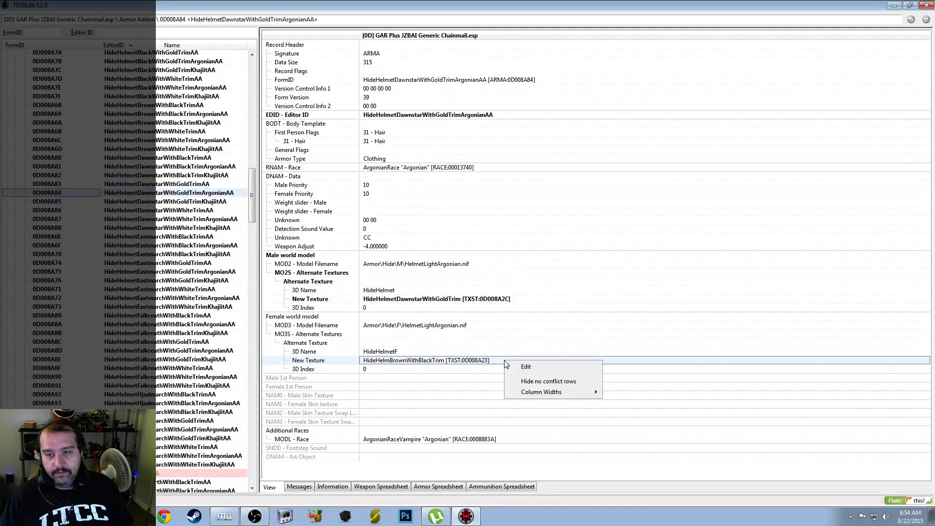
click(525, 367)
key(ctrl+v)
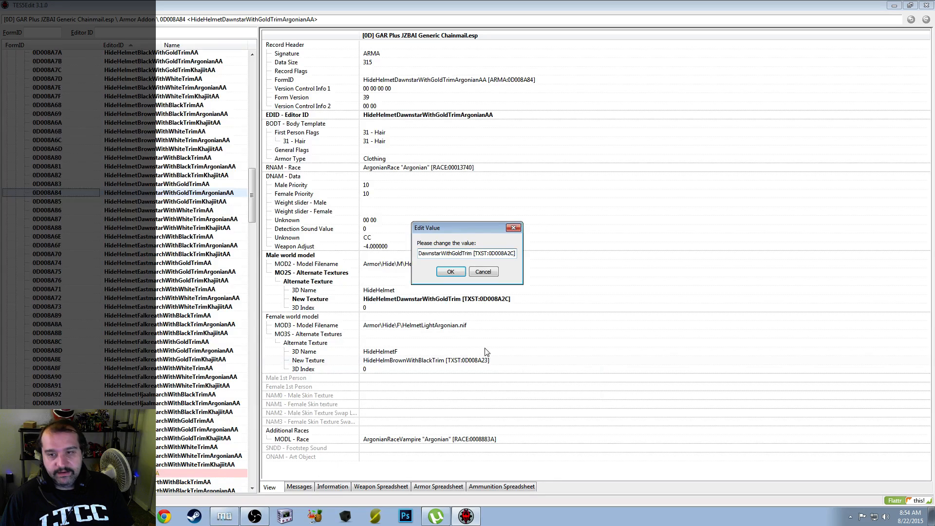
click(450, 272)
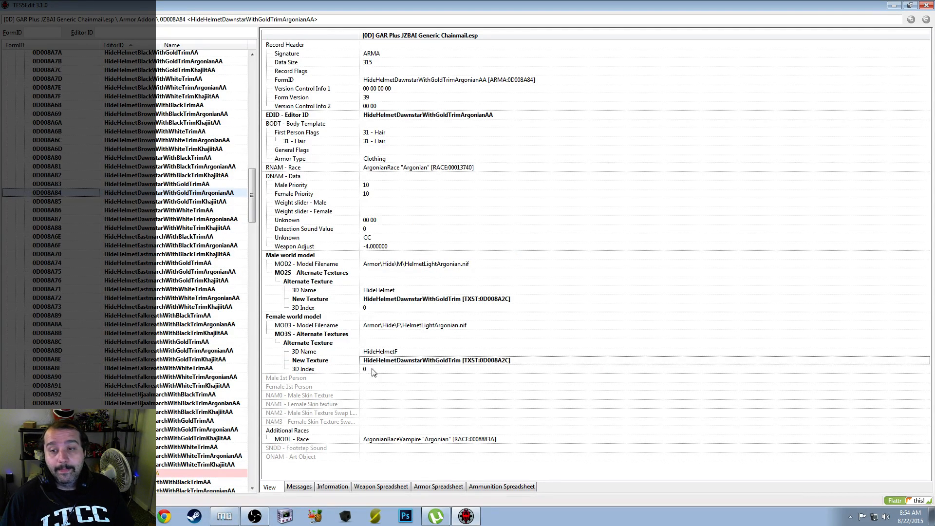
Set the male and female New Texture in HideHelmetDawnstarWithGoldTrimKhajiitAA to HideHelmetDawnstarWithGoldTrim [TXST:0D008A2C]
click(219, 204)
right_click(509, 308)
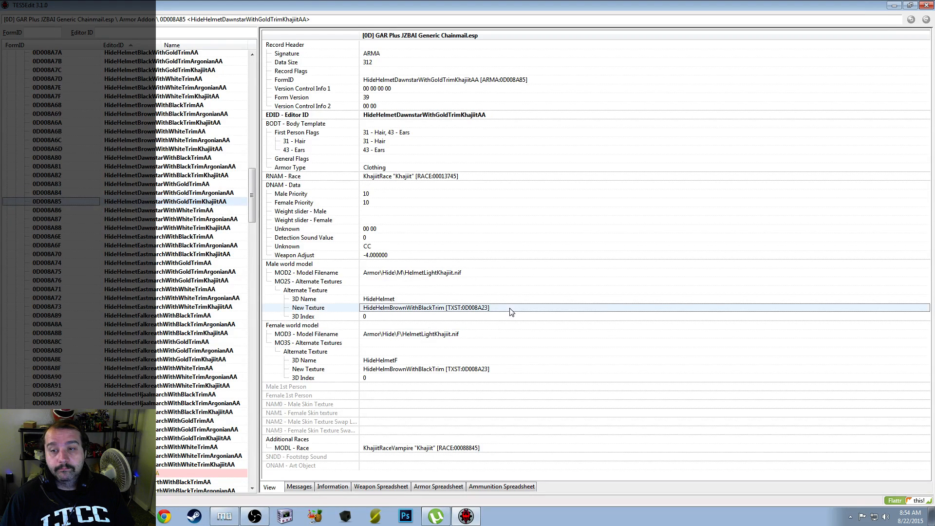
click(517, 316)
text(HideHelmetDawnstarWithGoldTrim [TXST:0D008A2C])
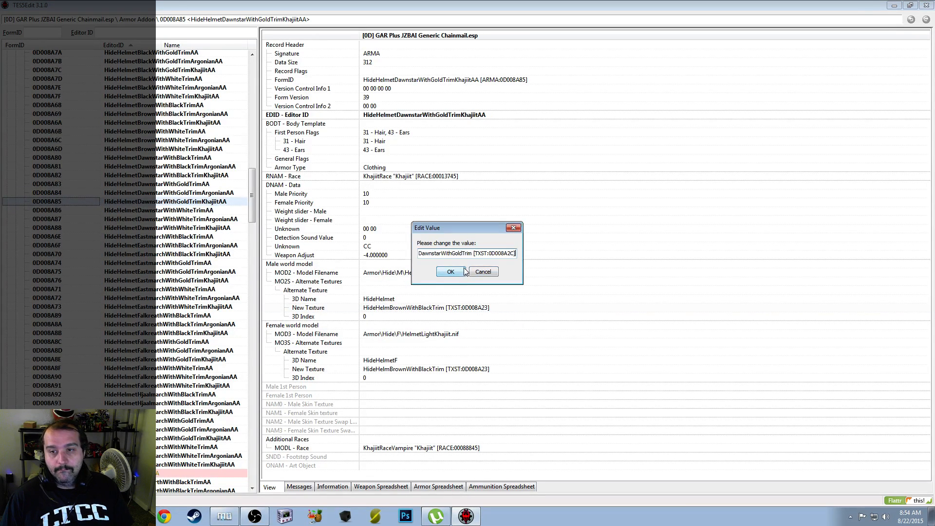
click(464, 271)
right_click(506, 370)
click(517, 374)
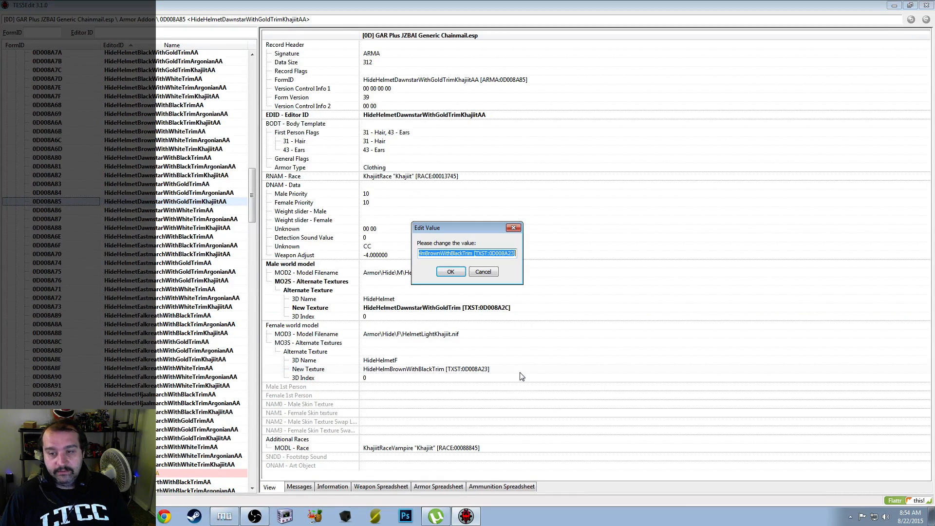
text(HideHelmetDawnstarWithGoldTrim [TXST:0D008A2C])
click(449, 272)
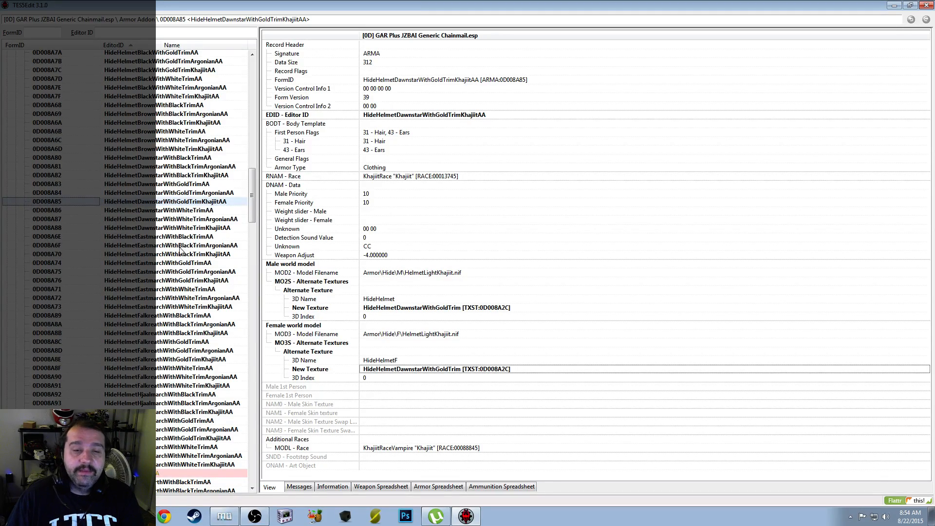
Examine the Armature entries of the Eastmarch Guard's Boots (White) record in the plugin's Armor group
drag(253, 189, 251, 449)
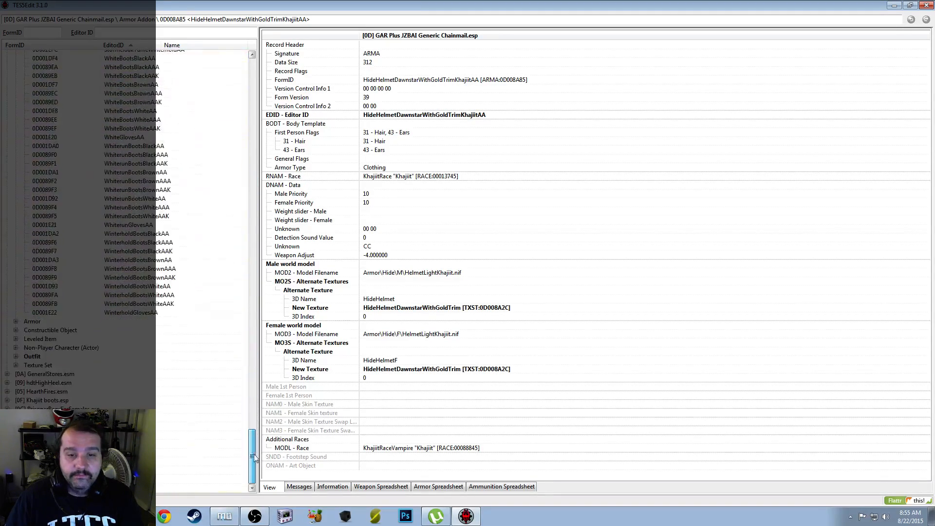
click(16, 321)
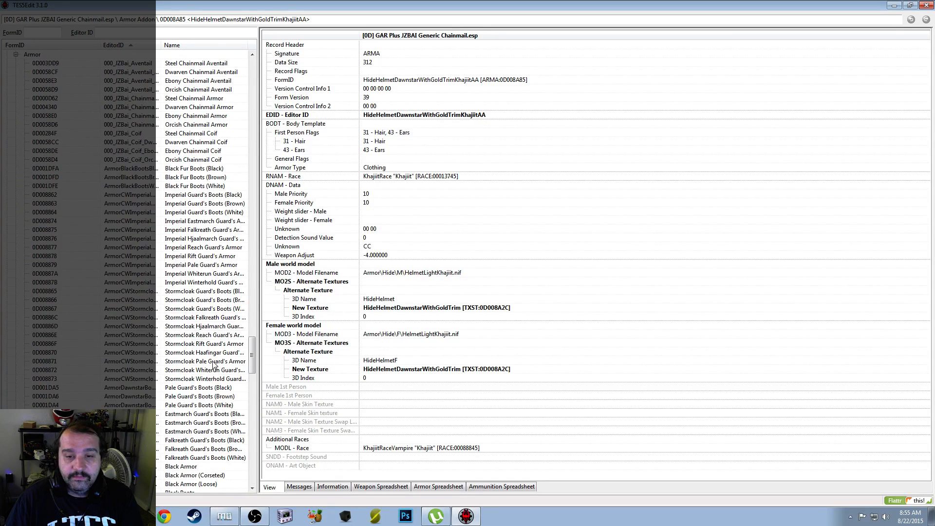
scroll(195, 242, down, 12)
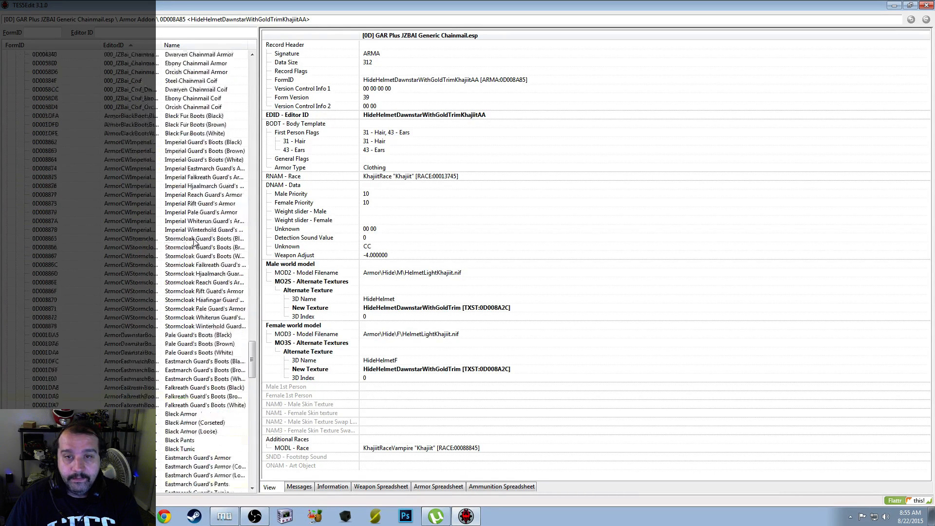
scroll(194, 353, up, 5)
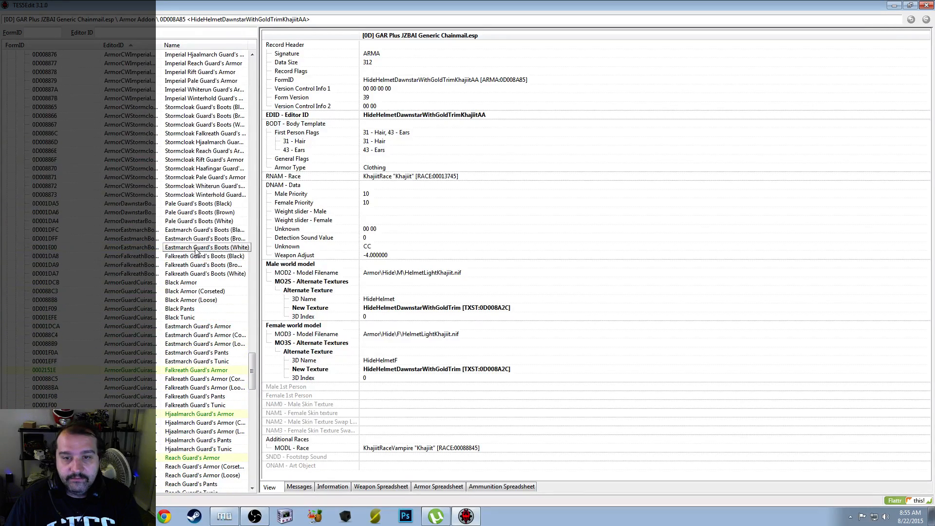
click(196, 247)
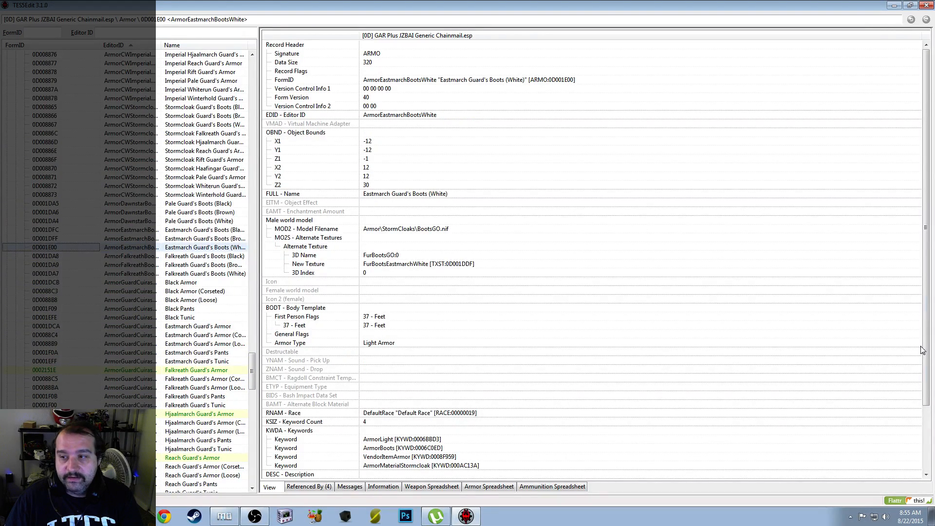
scroll(925, 366, down, 3)
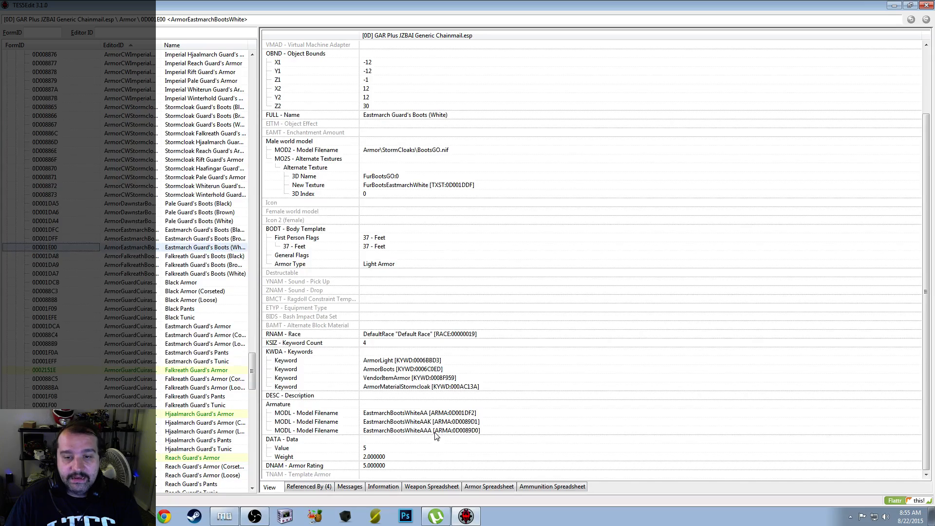
Collapse the Armor group and compare the races and models of the EastmarchBootsWhiteAA, EastmarchBootsWhiteAAA and EastmarchBootsWhiteAAK armor addons
drag(255, 381, 254, 335)
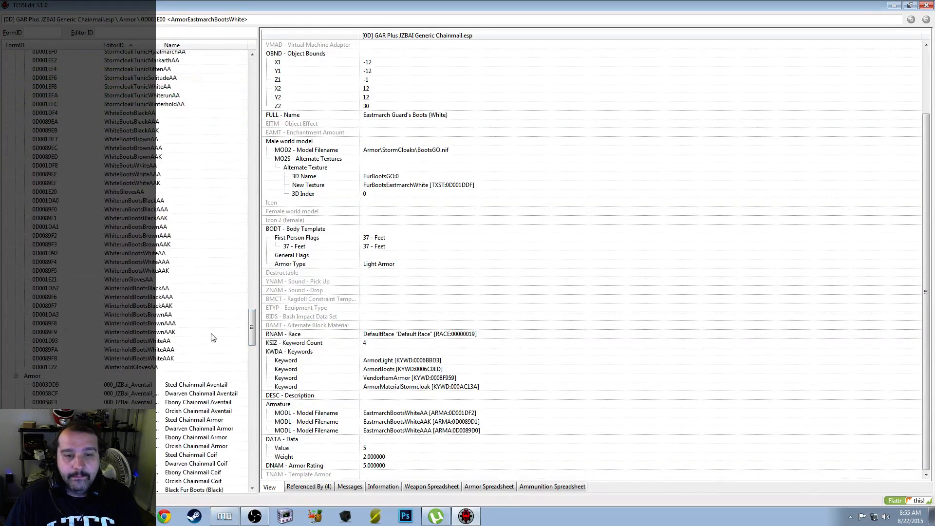
click(16, 377)
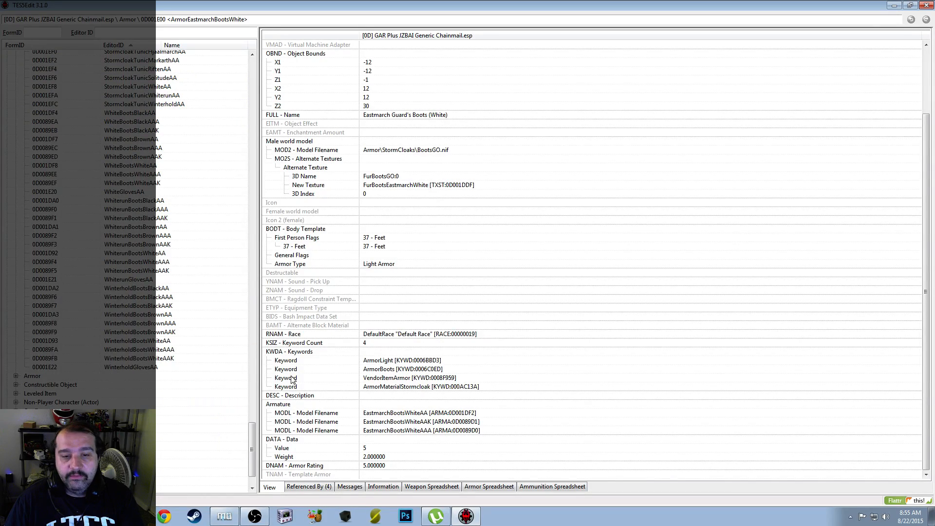
drag(257, 448, 254, 147)
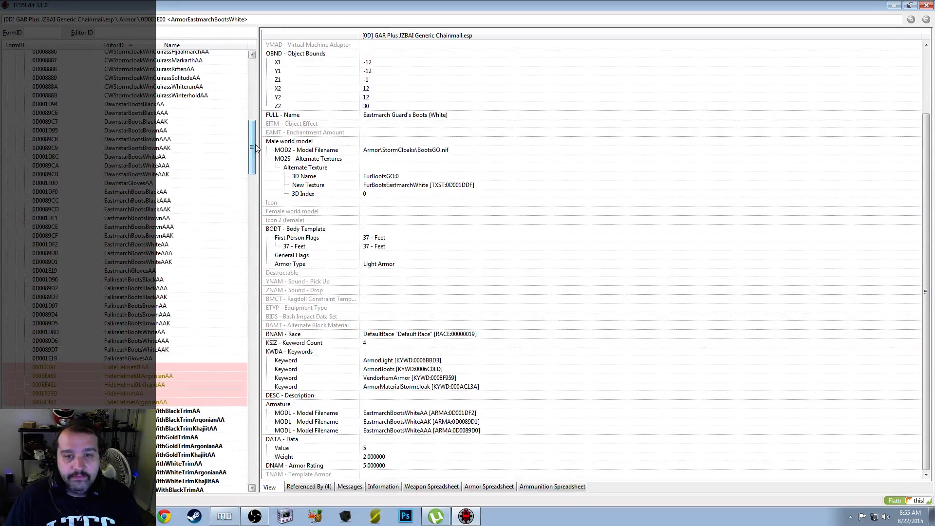
click(159, 246)
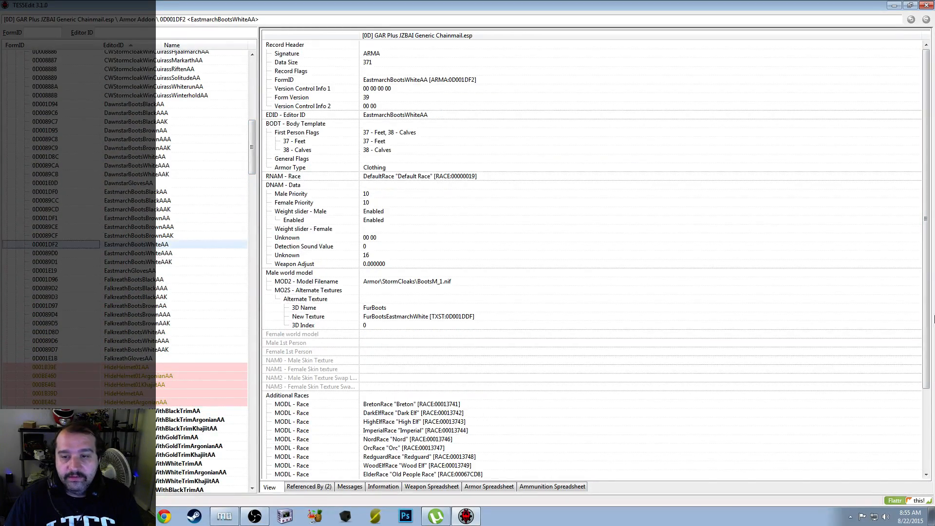
drag(922, 230, 925, 308)
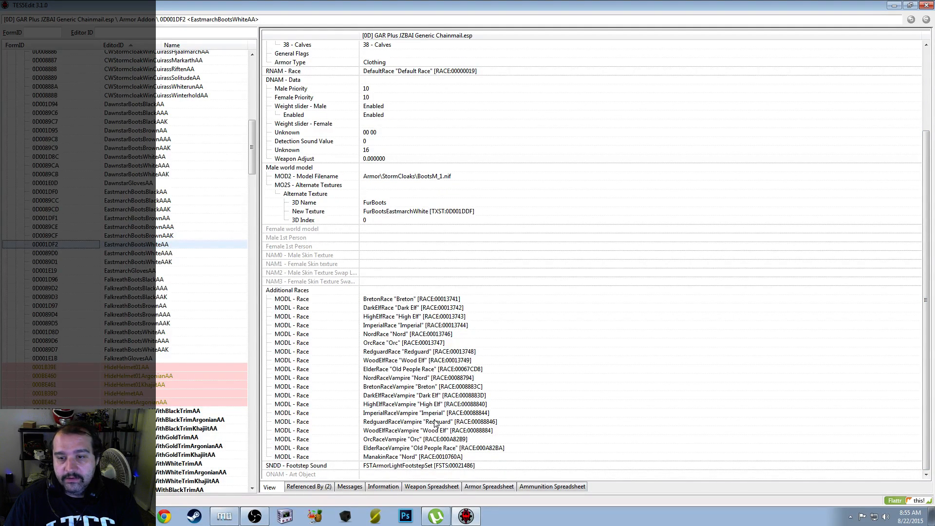
click(152, 254)
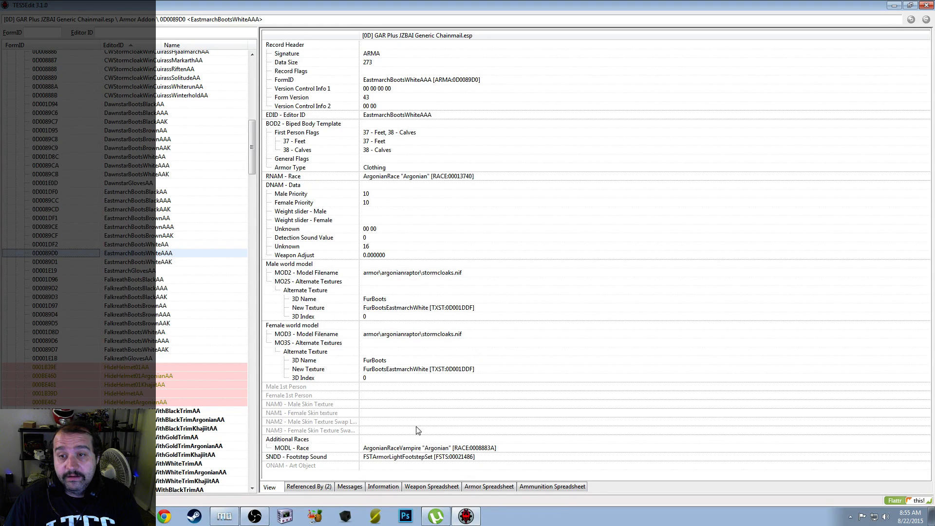
click(160, 261)
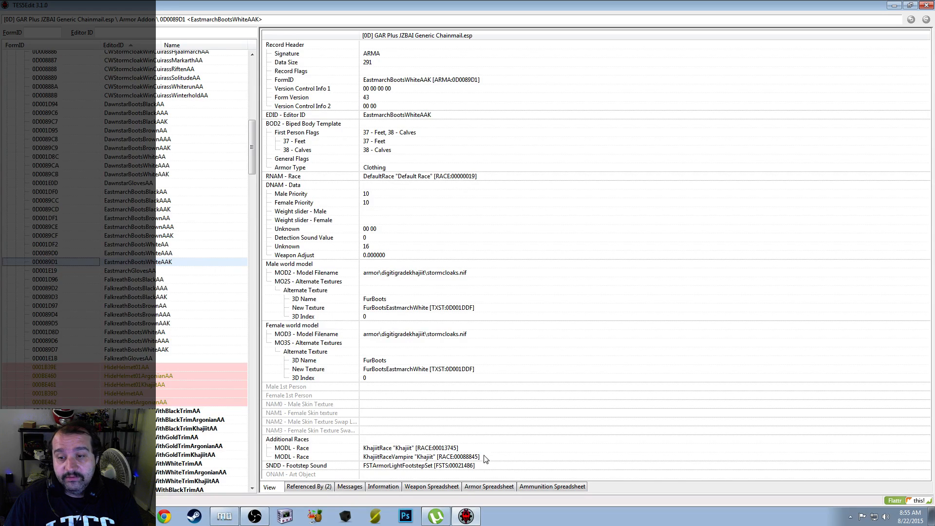
click(159, 254)
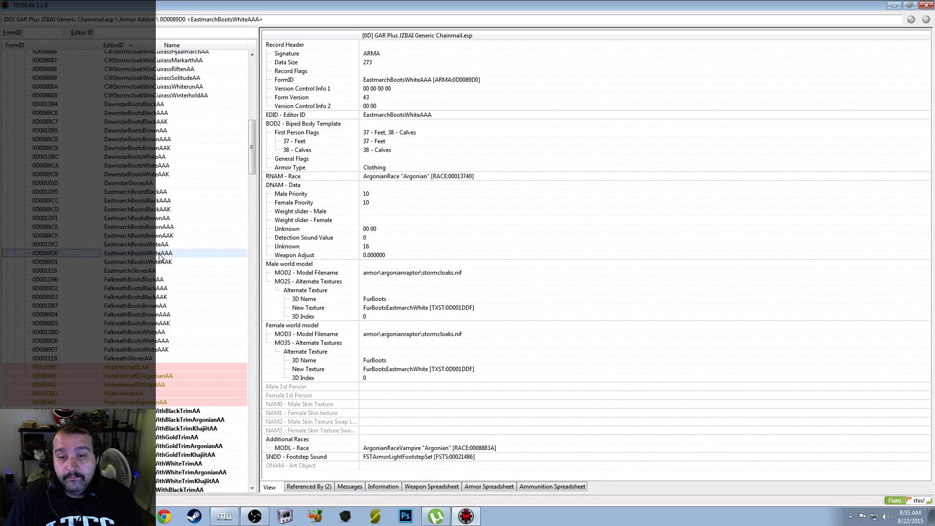
click(160, 246)
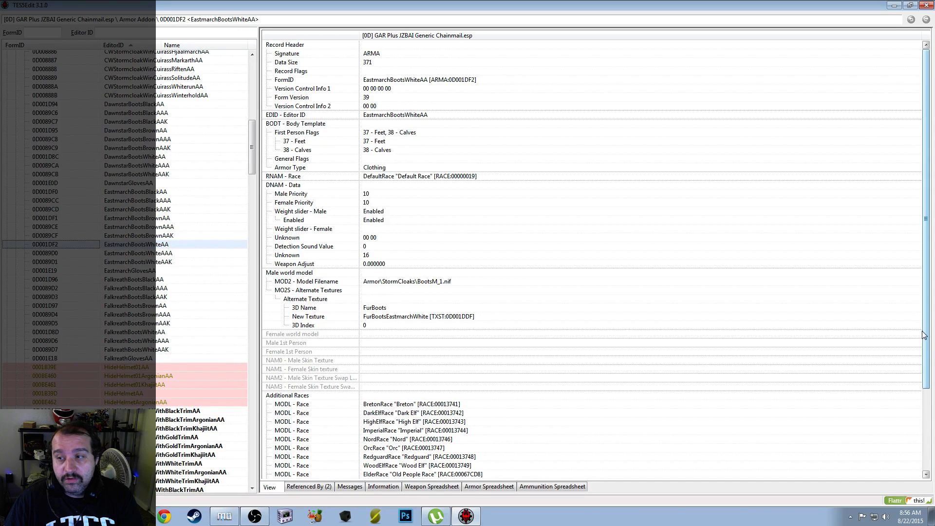
drag(930, 351, 930, 394)
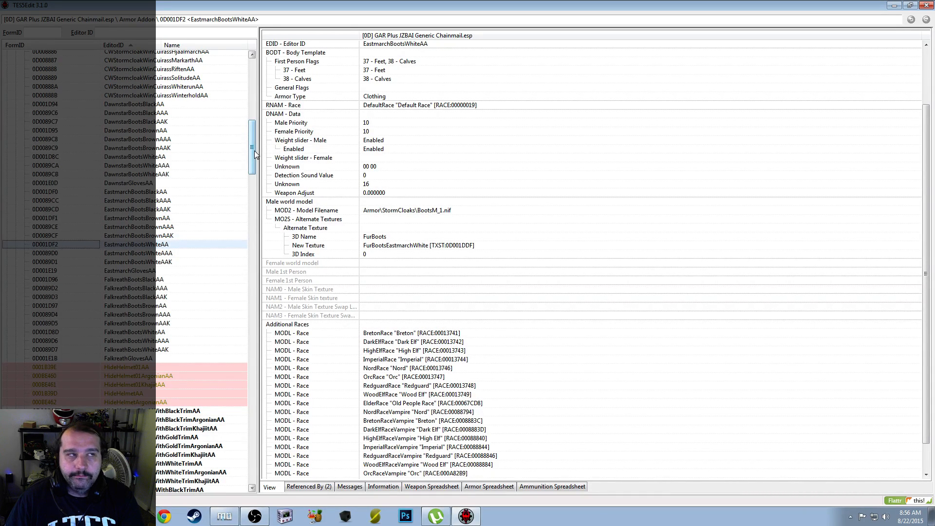
Examine the race and First Person Flags of the HideHelmetBlackWithBlackTrimArgonianAA armor addon
drag(254, 150, 244, 178)
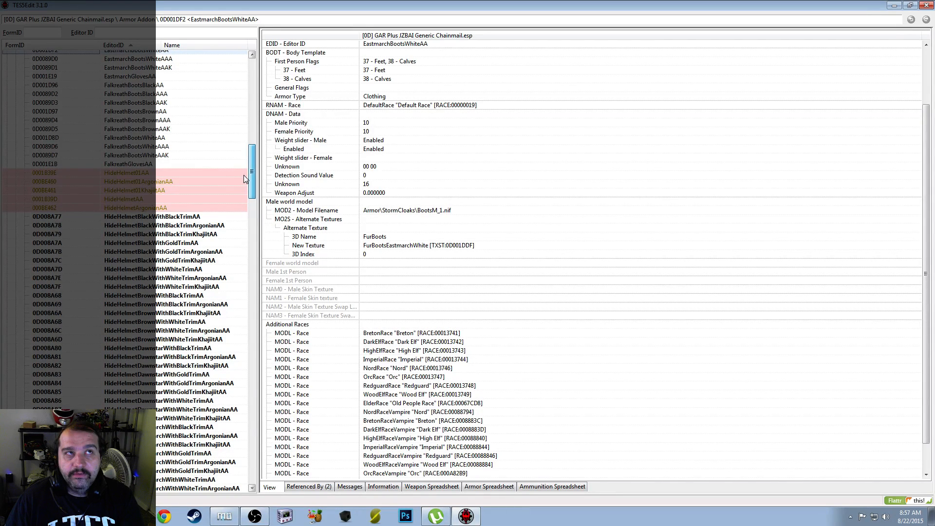
scroll(245, 177, up, 1)
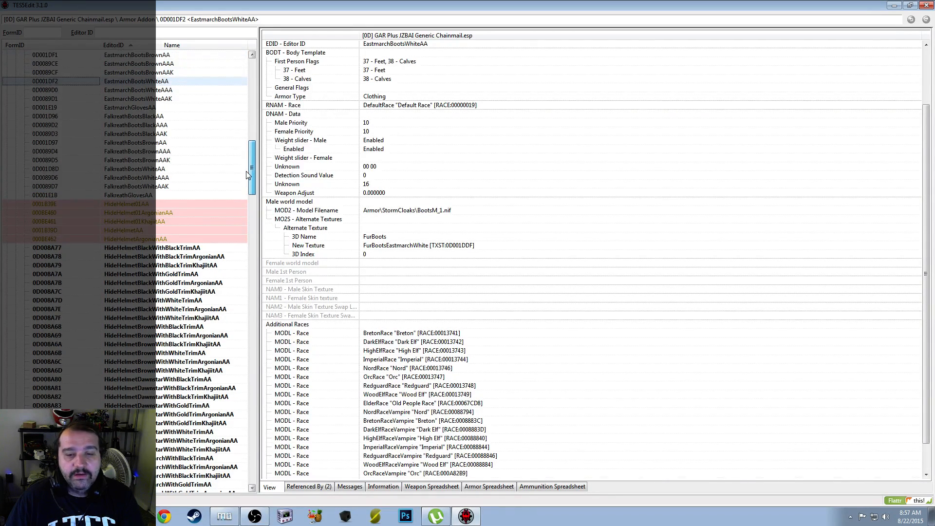
drag(248, 174, 250, 165)
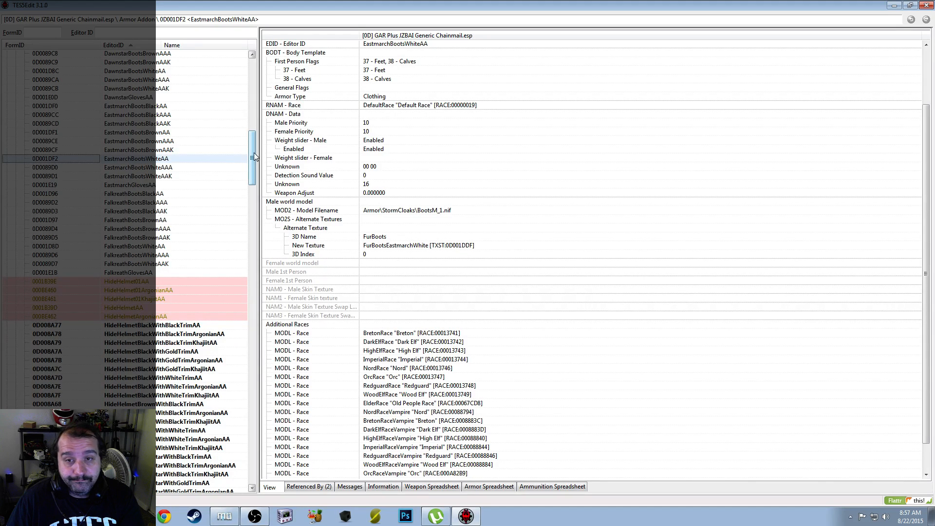
mouse_move(254, 157)
mouse_down()
mouse_move(253, 136)
mouse_move(255, 171)
mouse_up()
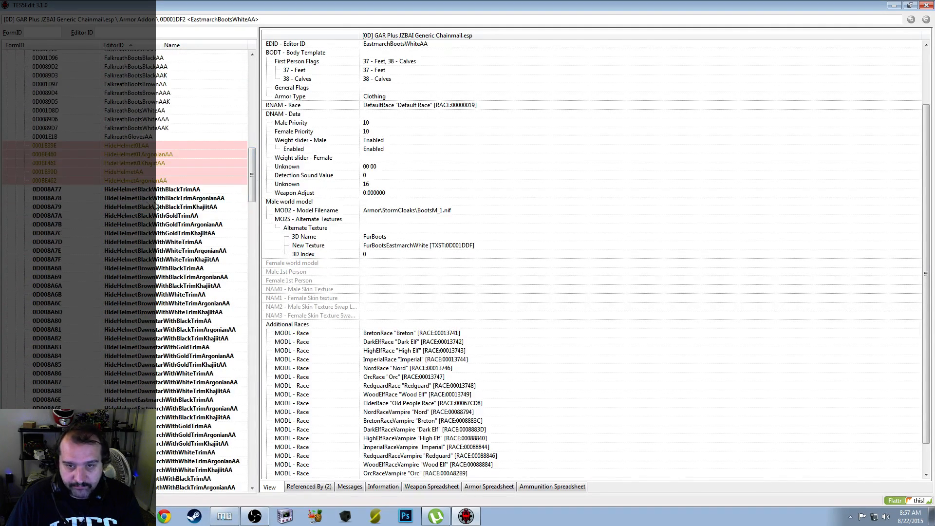
click(155, 201)
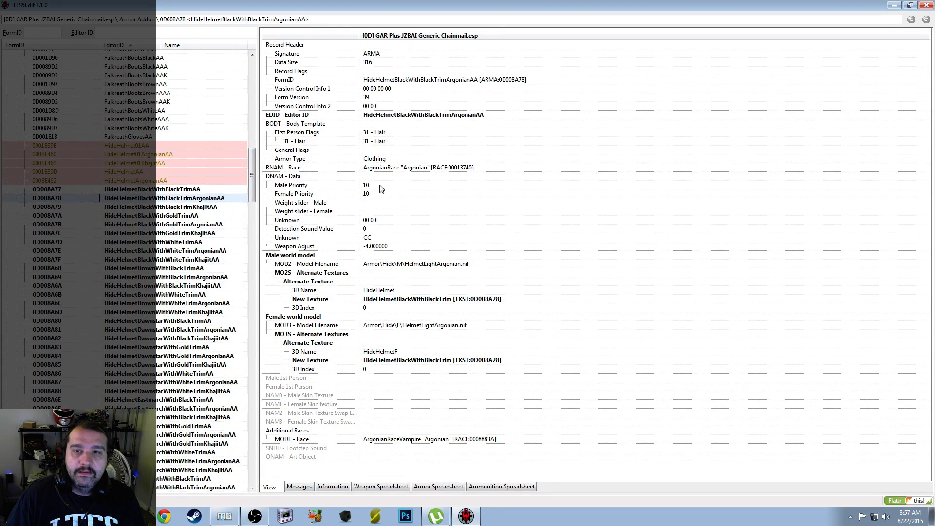
click(384, 143)
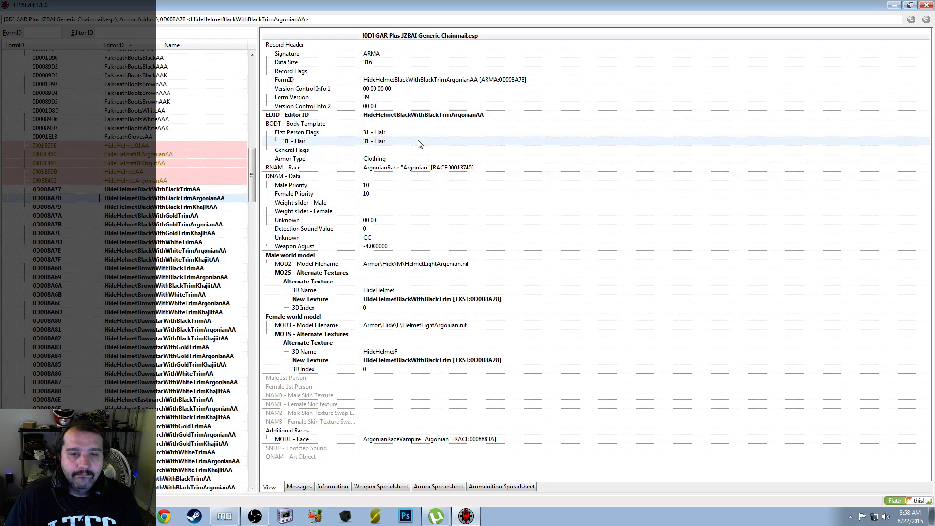
Examine the body template, models and additional races of the StormcloakHelmBlackAA and StormcloakHelm armor addons
scroll(253, 180, up, 1)
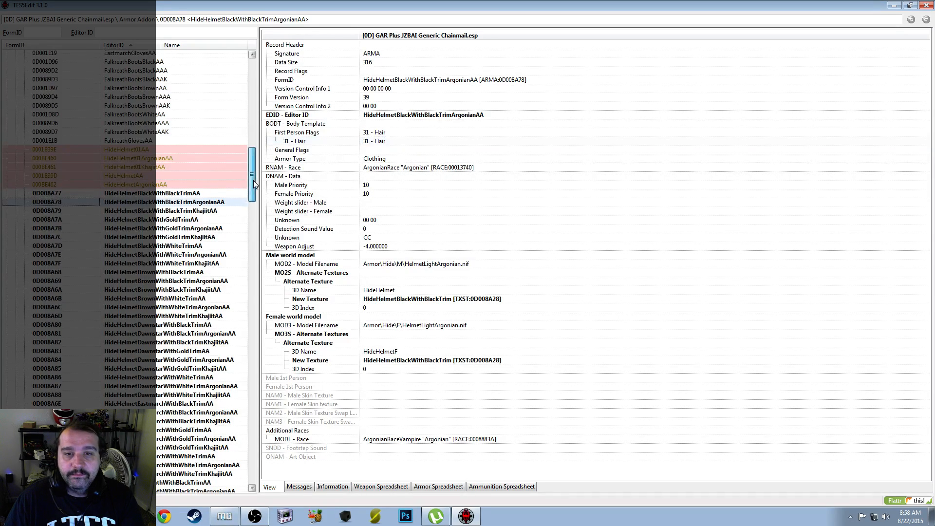
drag(254, 183, 229, 389)
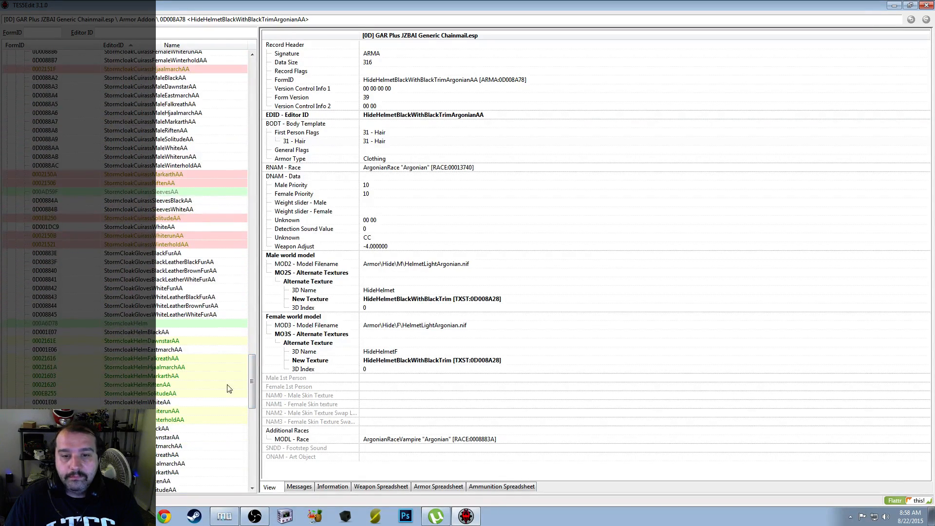
click(156, 333)
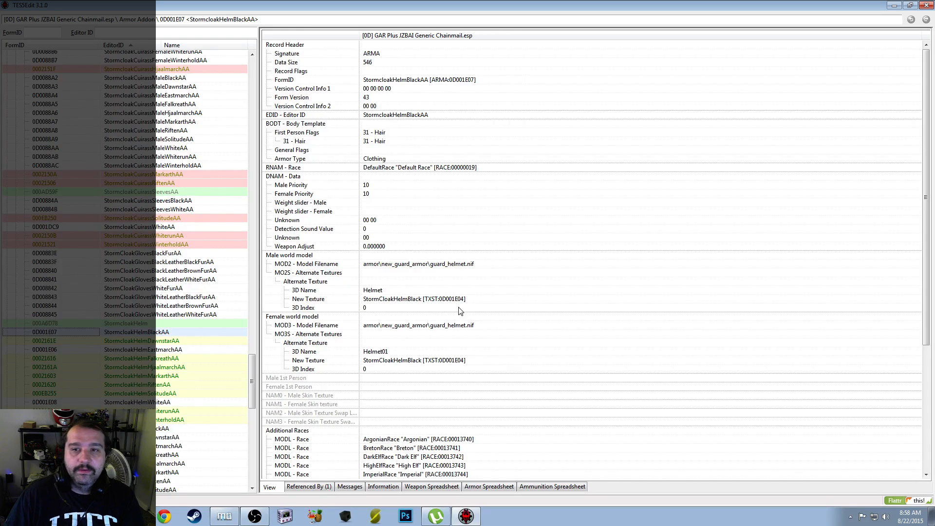
click(162, 324)
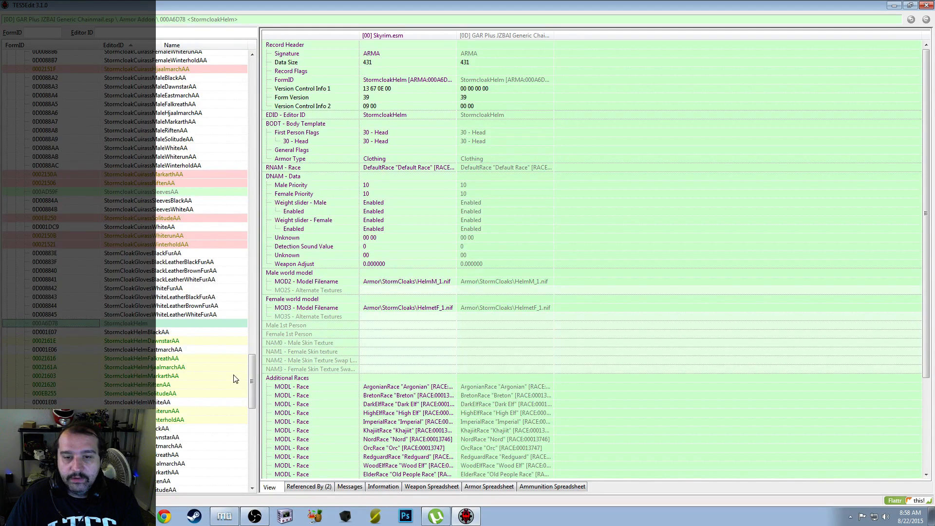
Compare the First Person Flags, models and alternate textures of the Falkreath, Dawnstar, Markarth, Solitude, Whiterun and Winterhold StormcloakHelm armor addons
click(152, 361)
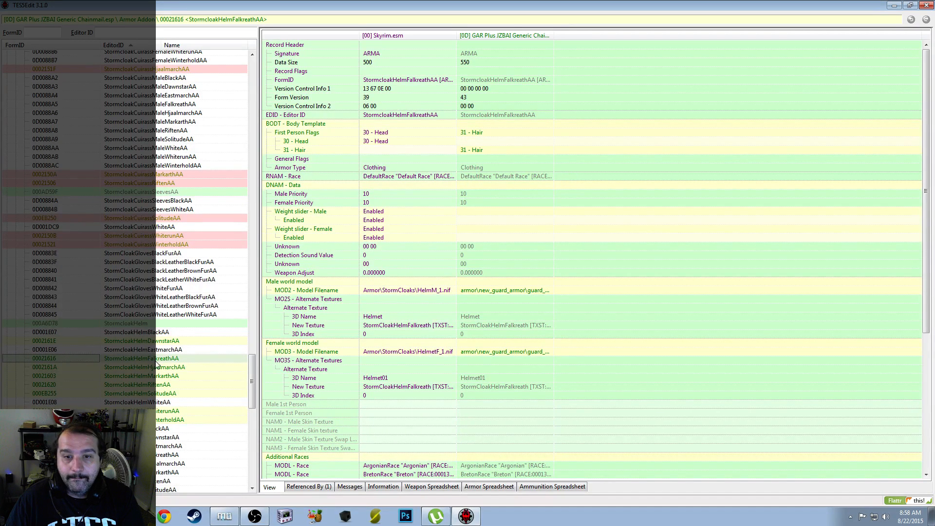
click(174, 343)
click(165, 378)
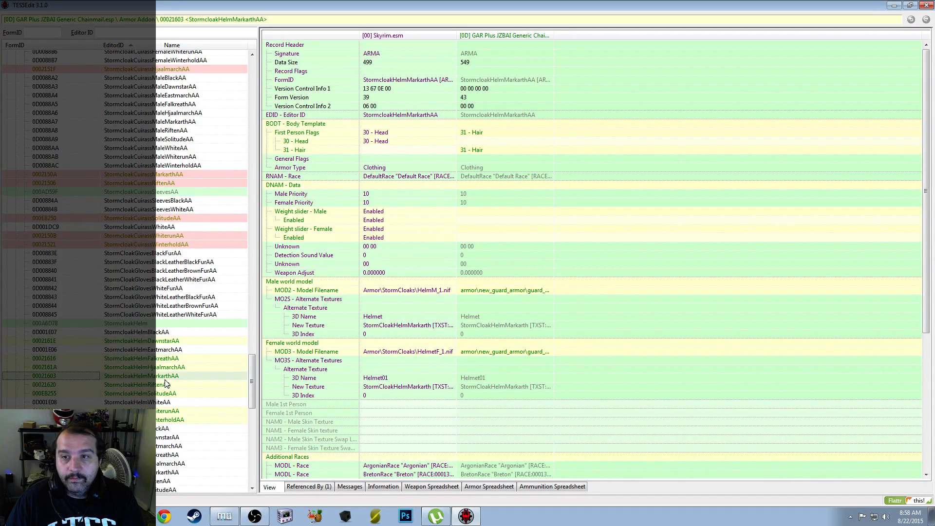
click(158, 392)
scroll(157, 393, down, 4)
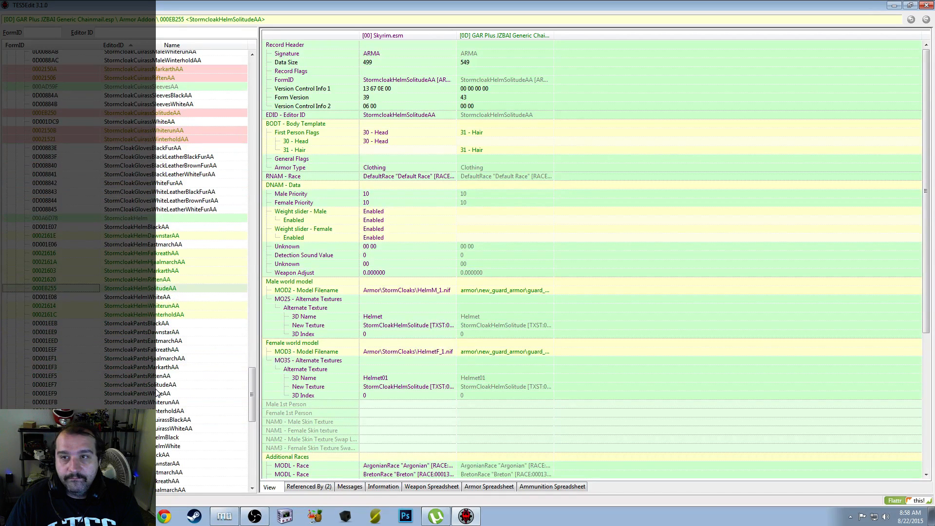
click(160, 306)
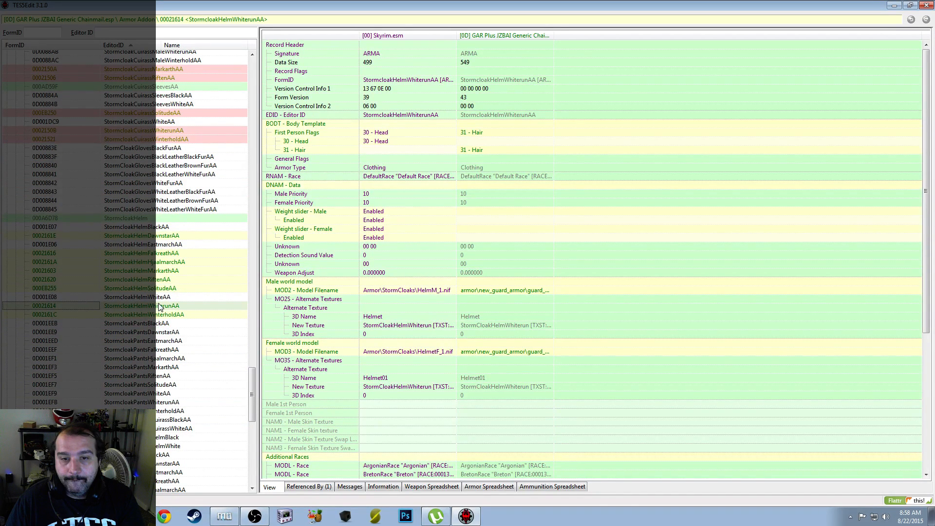
click(161, 315)
scroll(165, 323, up, 2)
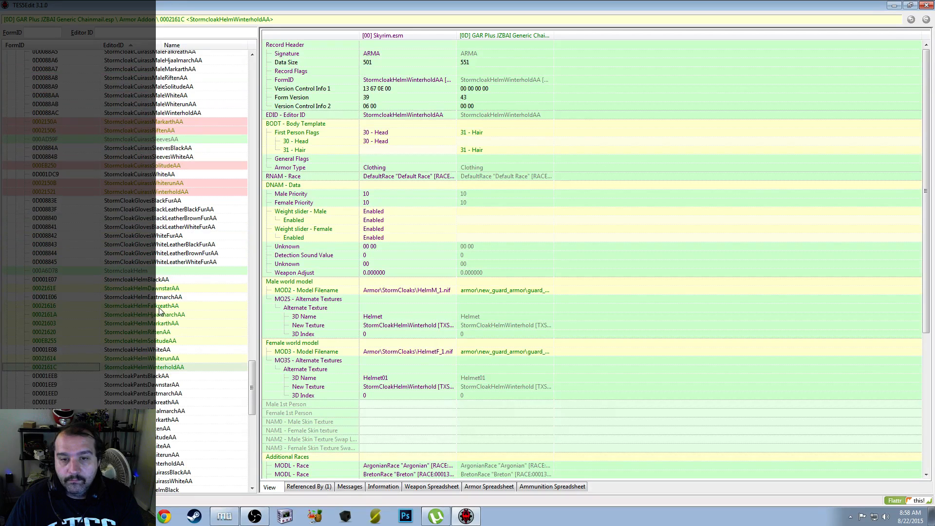
click(160, 307)
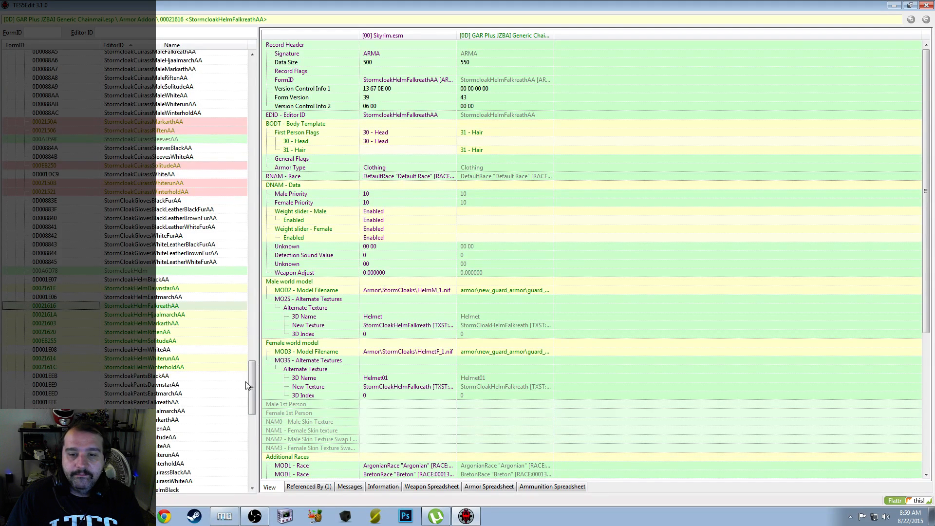
Open the plugin's First Person Flags for StormcloakHelmFalkreathAA, review the available body slots, and close the editor
drag(255, 388, 253, 343)
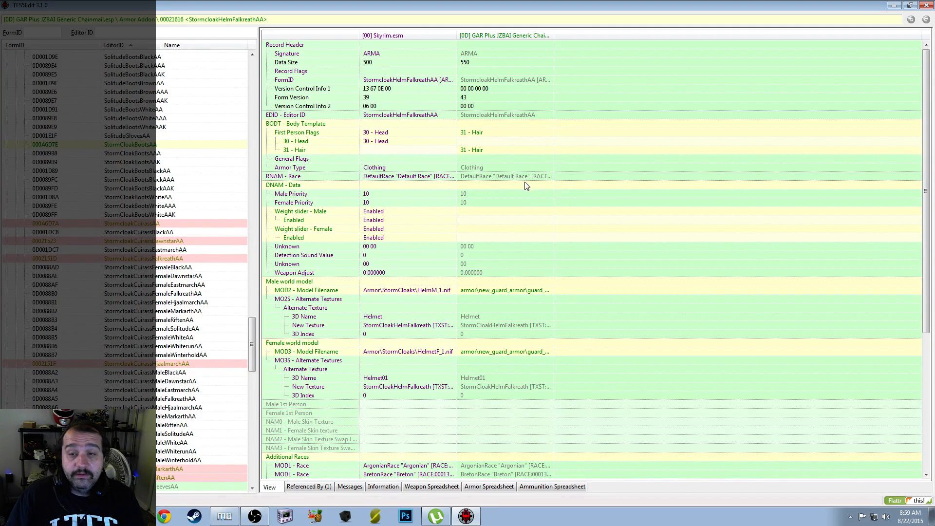
right_click(494, 142)
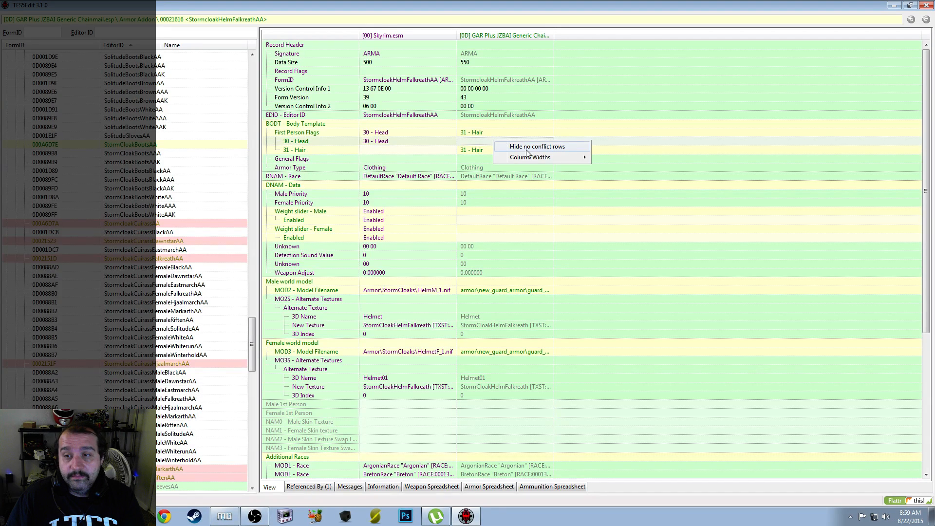
right_click(504, 130)
click(524, 137)
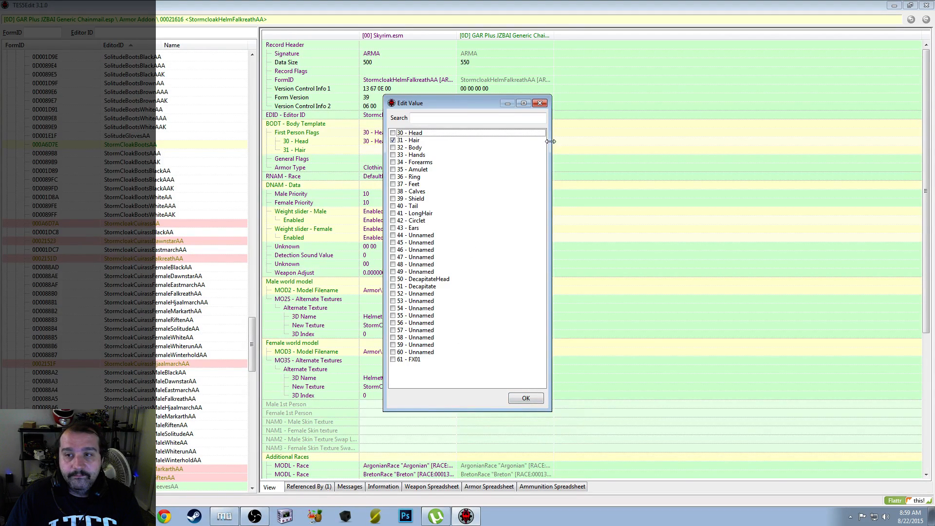
click(540, 103)
Compare the races and First Person Flags of HideHelmetArgonianAA with the Argonian and Khajiit addons of the HideHelmetBlack series
drag(253, 332, 253, 166)
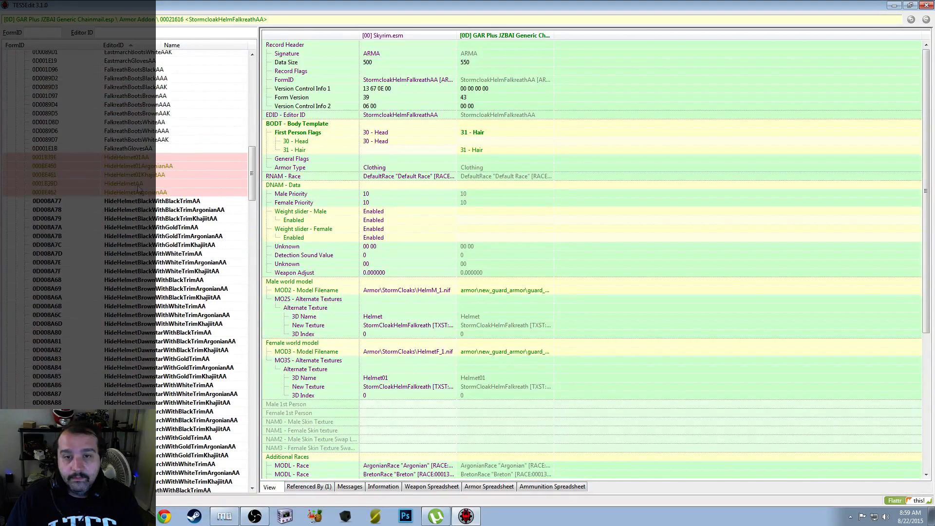
click(141, 193)
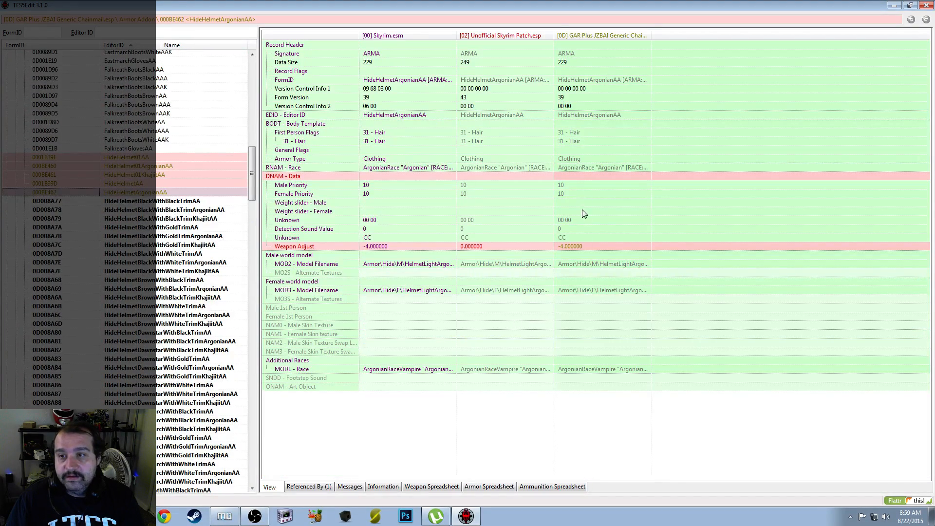
click(167, 246)
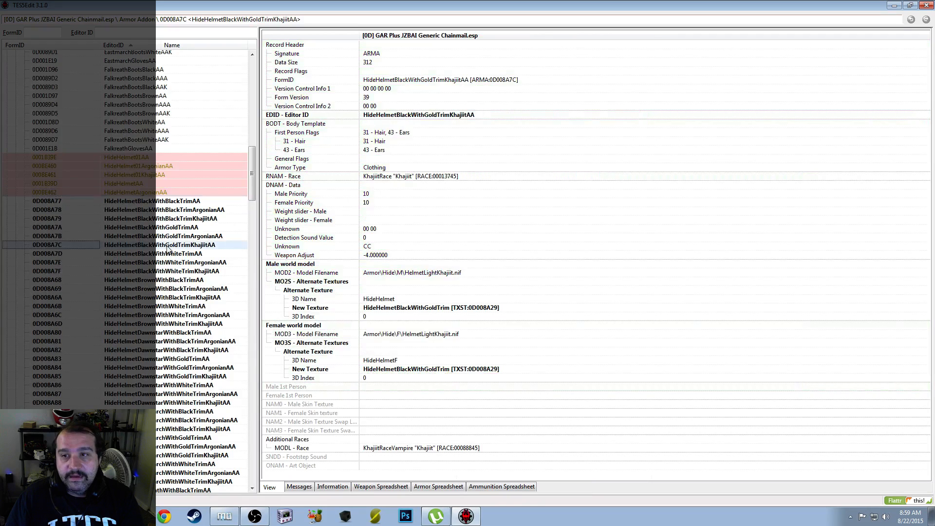
click(157, 201)
click(157, 219)
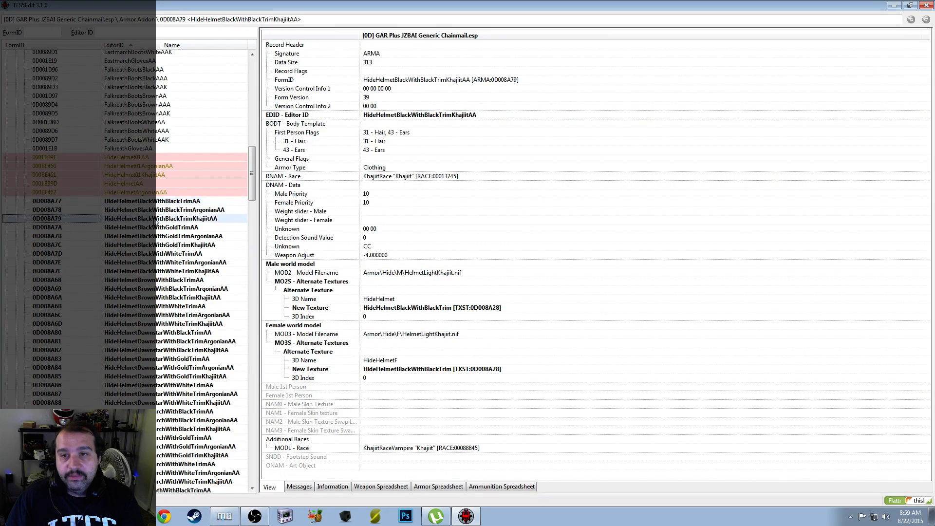
click(153, 245)
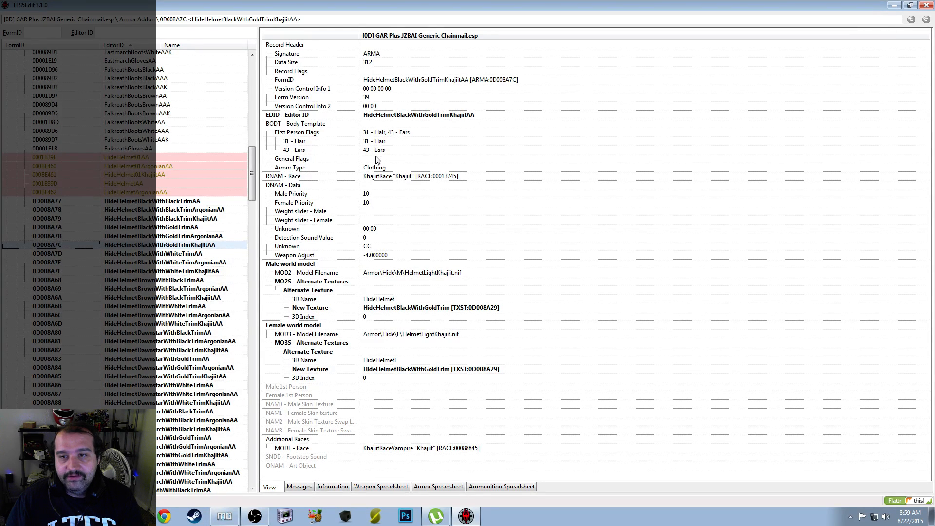
click(217, 236)
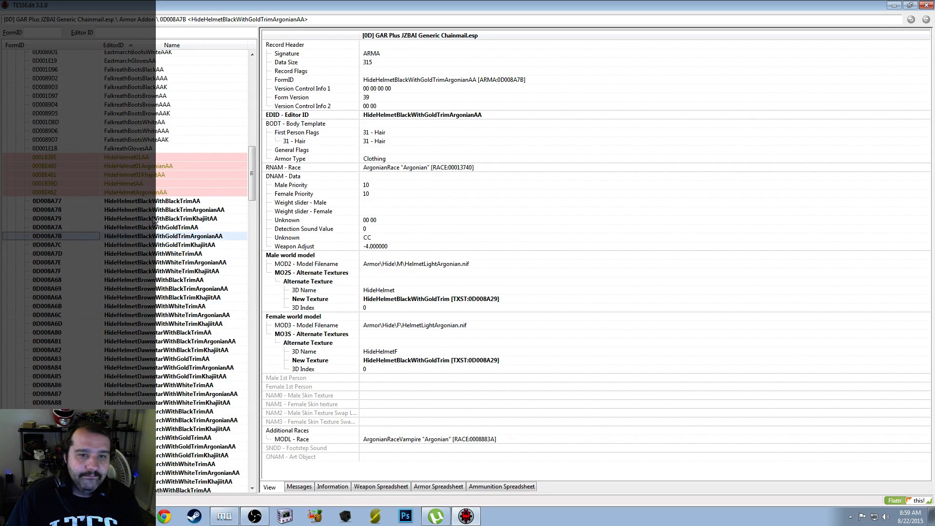
click(190, 245)
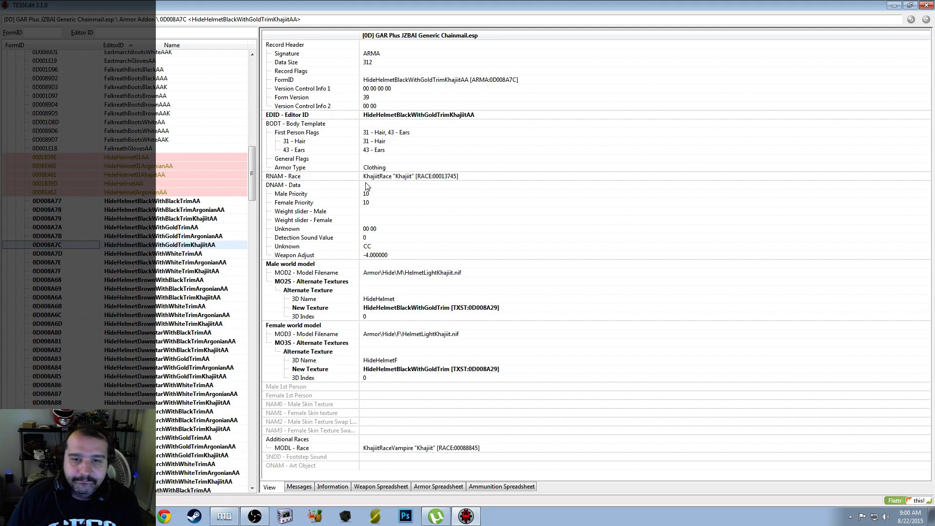
Check the alternate textures of the HideHelmetBlack armor addons with black, gold and white trim, including their Argonian and Khajiit versions
mouse_move(252, 177)
mouse_down()
mouse_move(251, 199)
mouse_move(252, 186)
mouse_up()
click(178, 137)
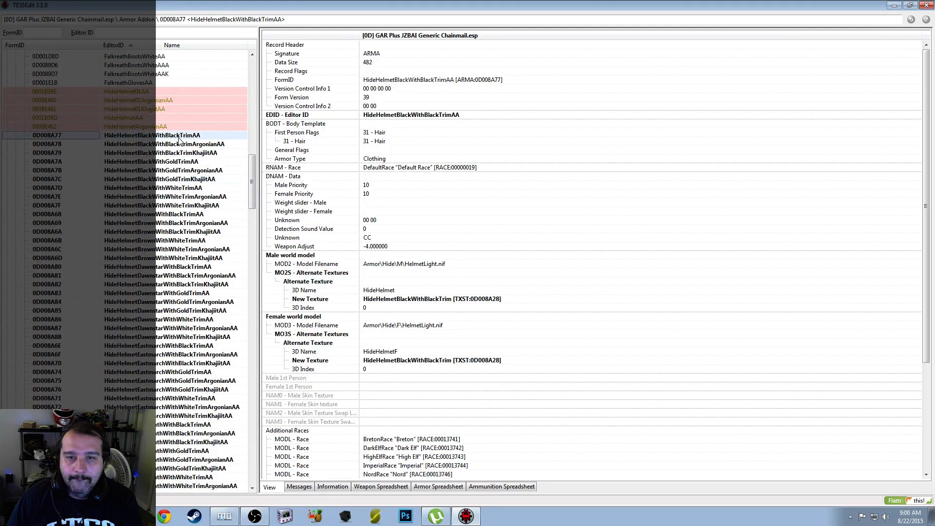
click(179, 147)
click(182, 154)
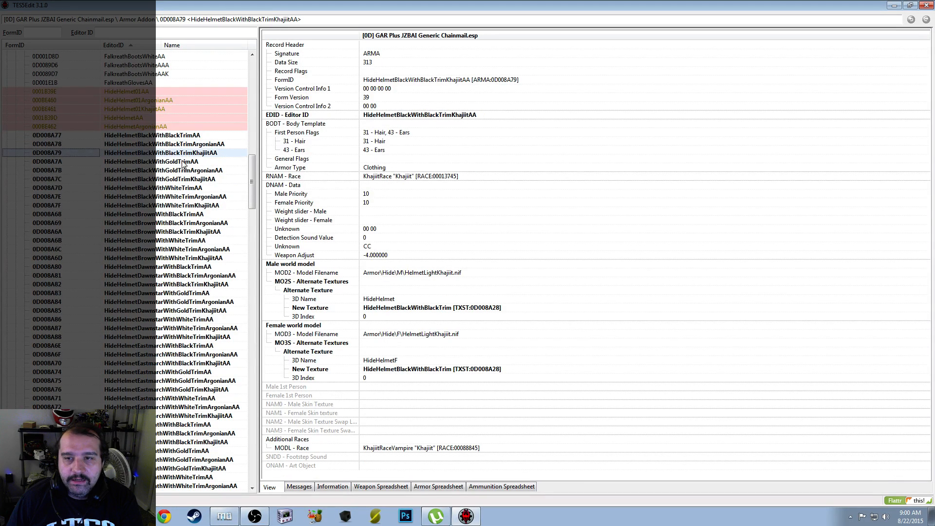
click(183, 163)
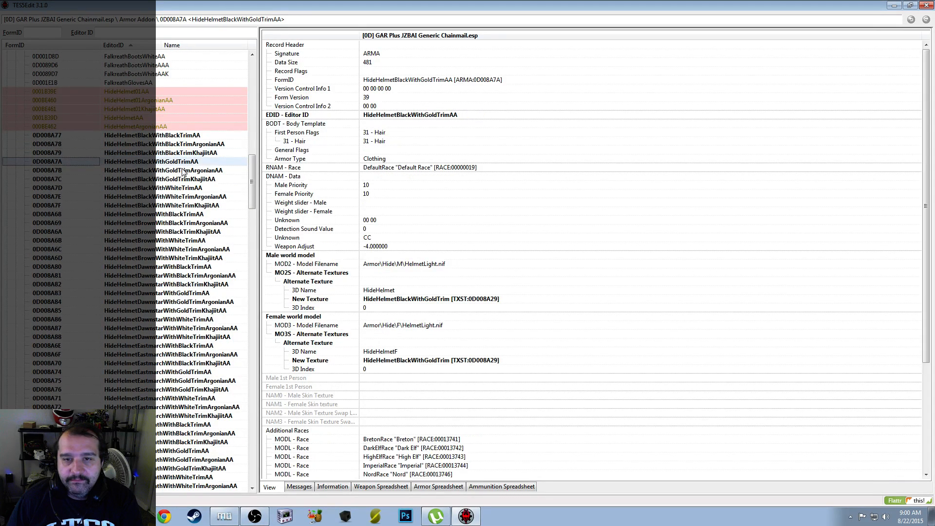
click(184, 171)
click(180, 181)
click(181, 189)
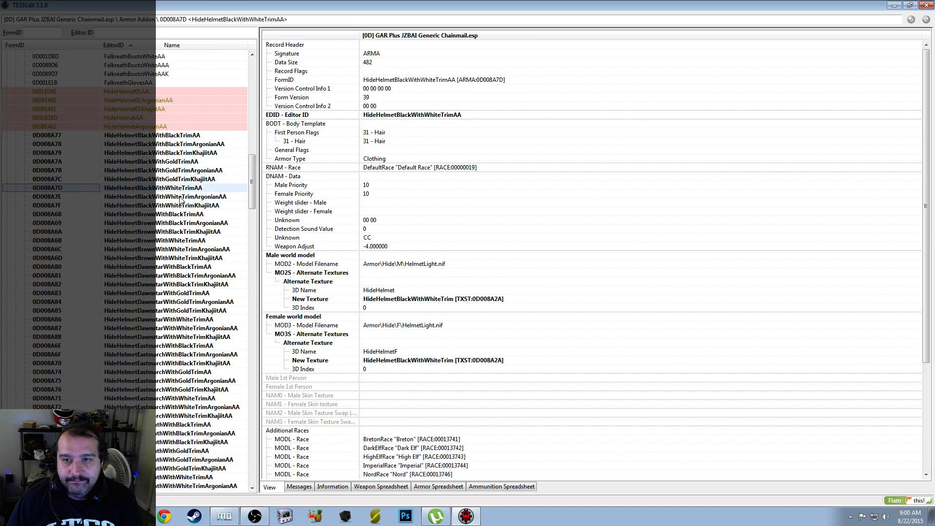
click(181, 197)
click(181, 206)
scroll(185, 283, down, 3)
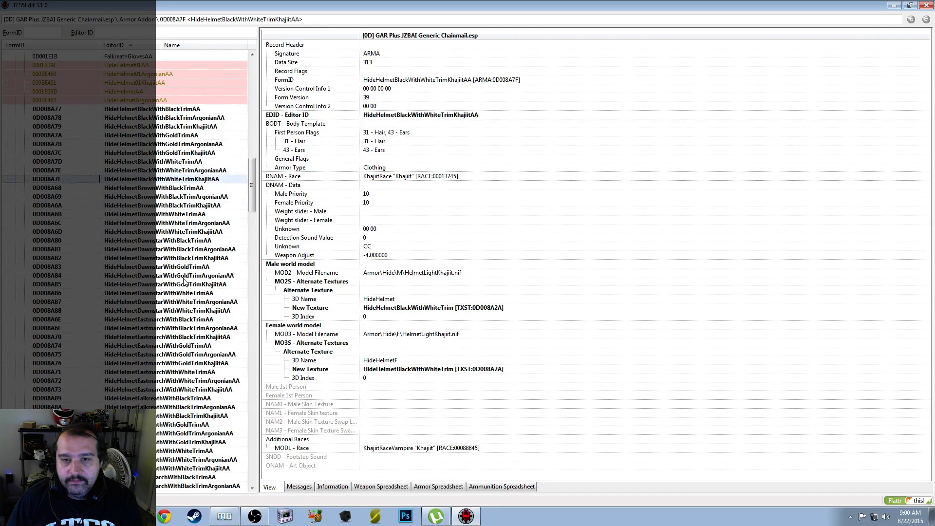
Check the alternate textures of the HideHelmetDawnstar armor addons to find where texture assignment stopped
click(187, 189)
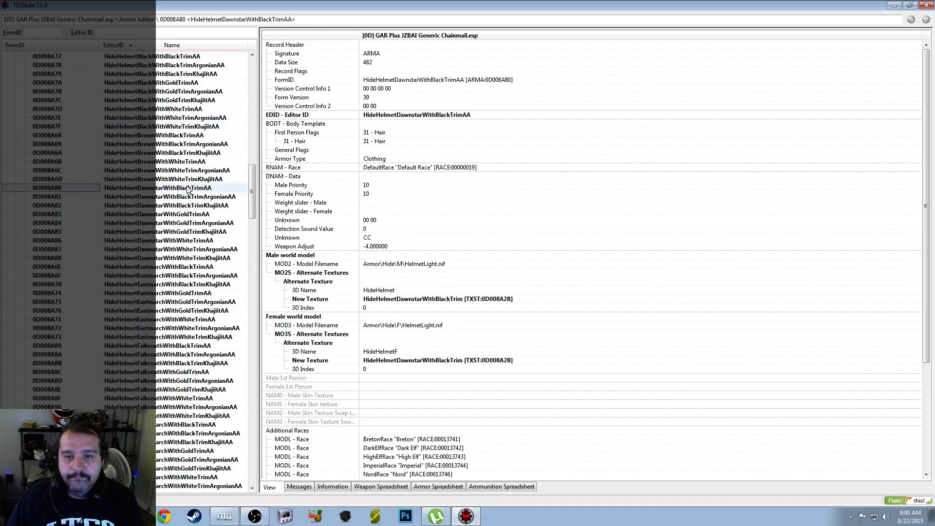
click(178, 214)
click(176, 241)
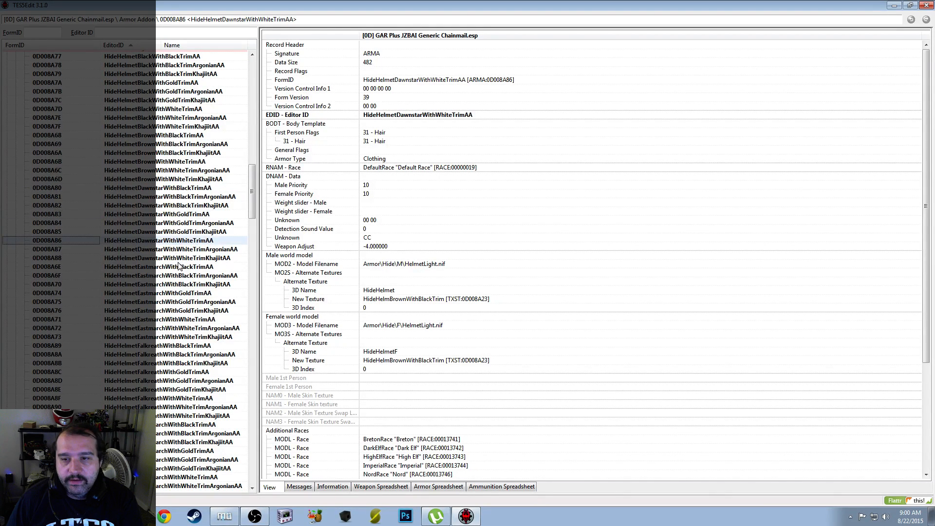
scroll(178, 264, down, 2)
click(179, 180)
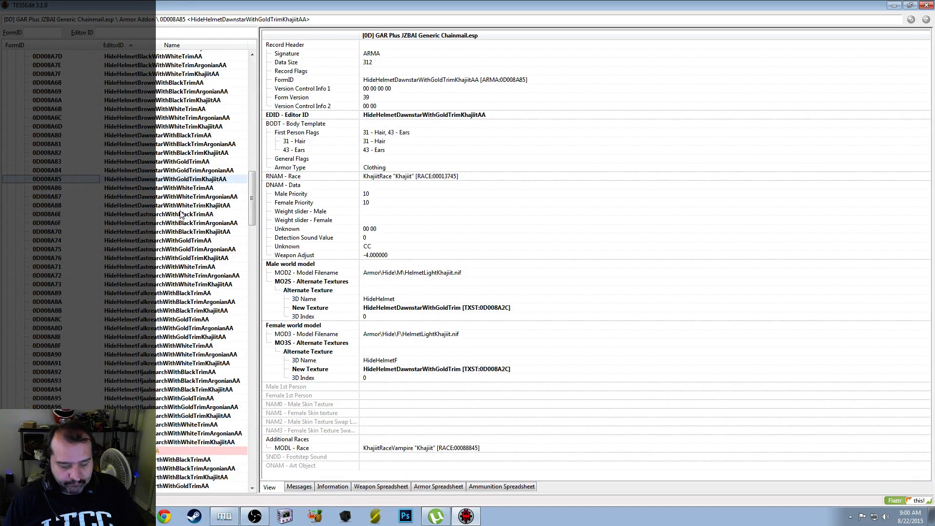
Save GAR Plus JZBAI Generic Chainmail.esp and open the HideHelmetDawnstarWithWhiteTrimAA armor addon
key(ctrl+s)
click(530, 398)
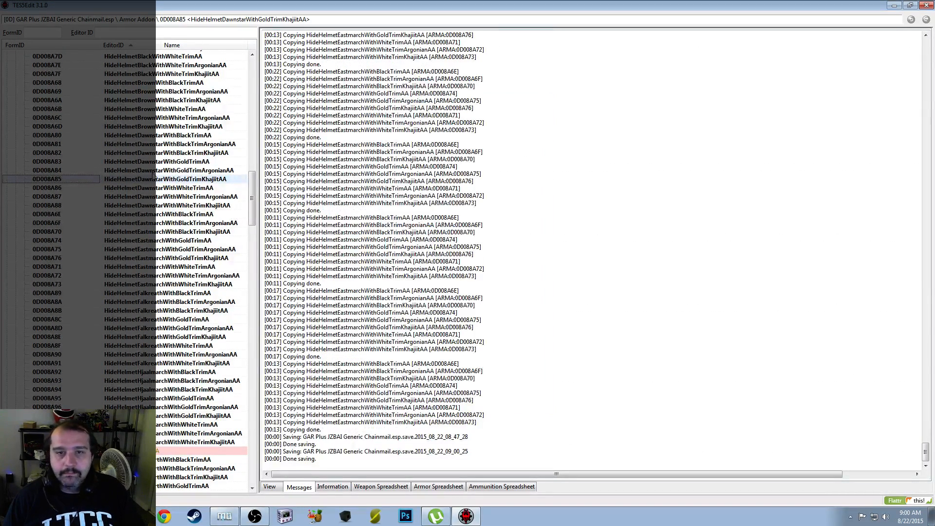
click(185, 180)
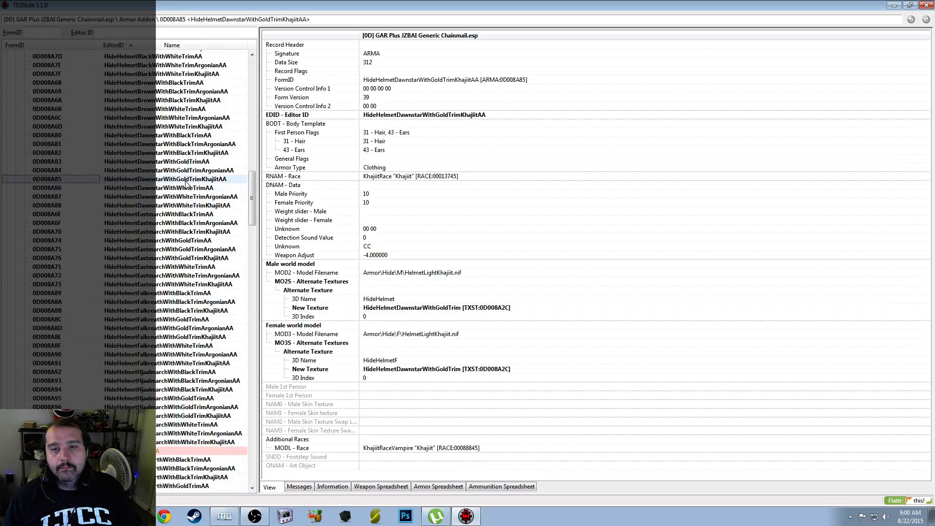
click(180, 188)
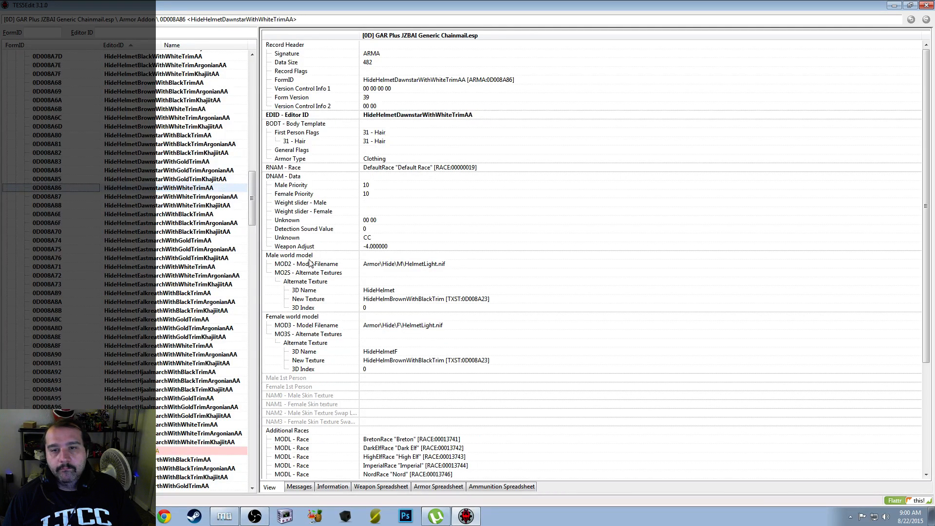
Set the male model's New Texture to HideHelmetDawnstarWithGoldTrim [TXST:0D008A2C] and try HideHelmetEastmarchWithBlackTrim [TXST:0D008A25] in its place
right_click(444, 302)
click(470, 307)
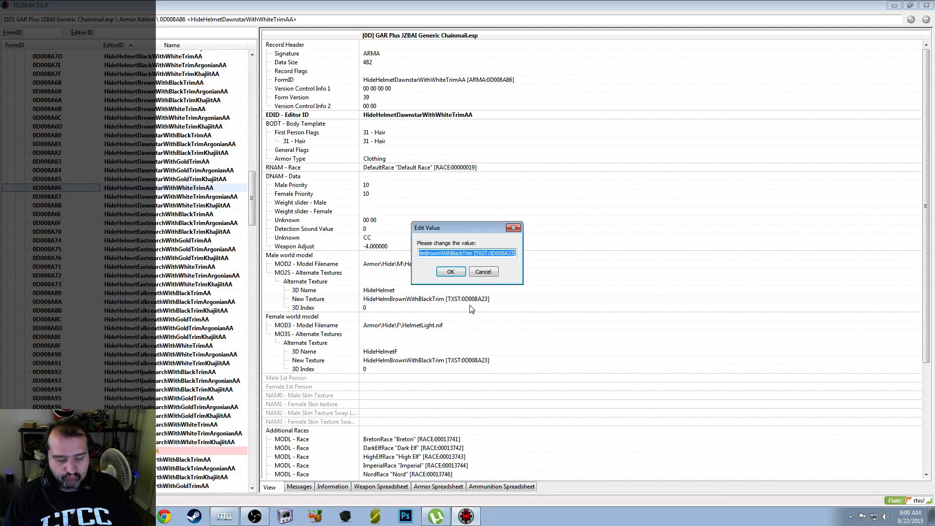
text(HideHelmDawnstarWithGoldTrim [TXST:0D008A2C])
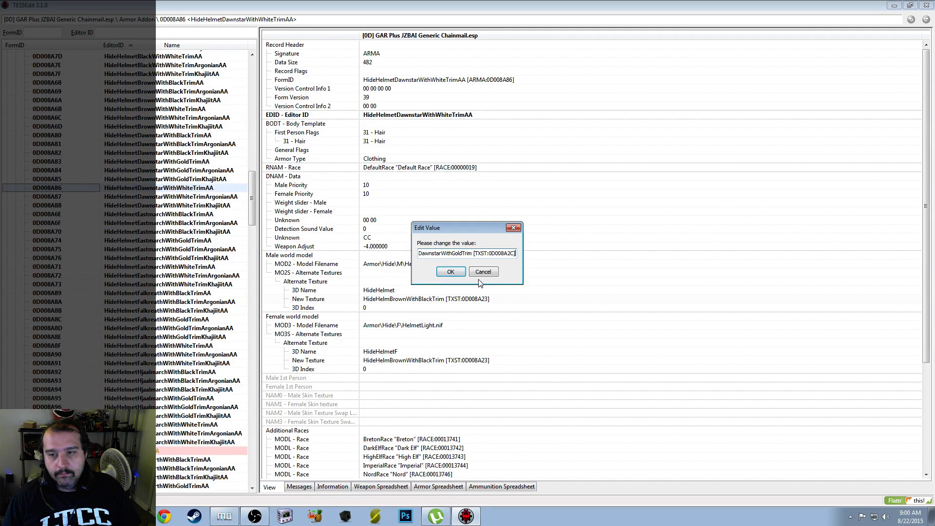
click(451, 272)
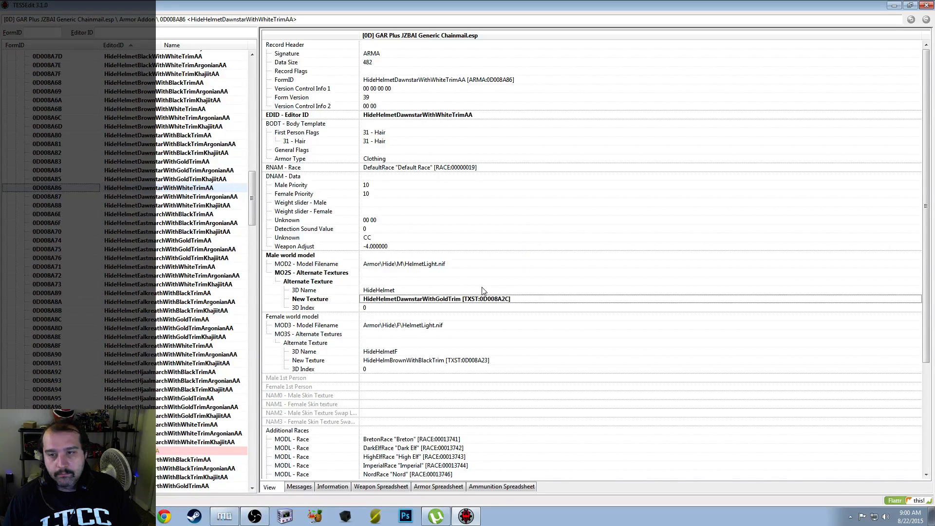
double_click(527, 299)
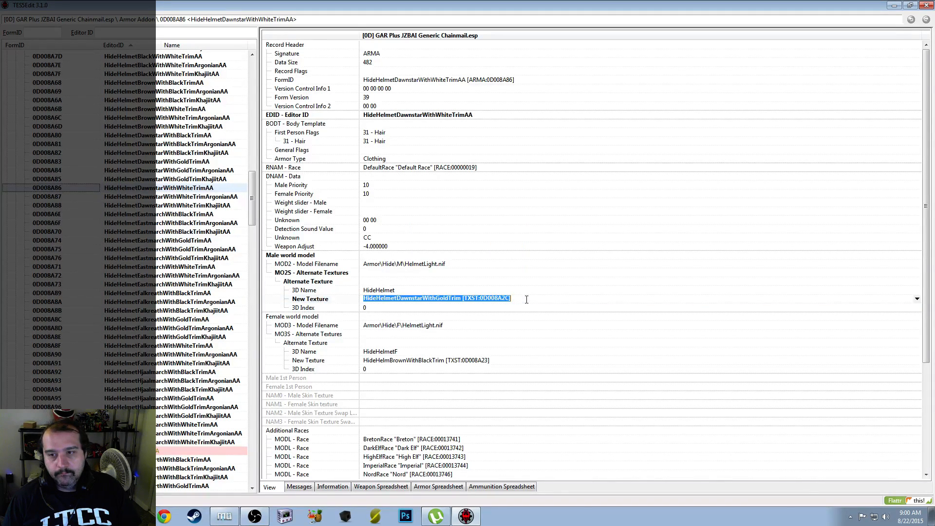
click(917, 298)
click(795, 358)
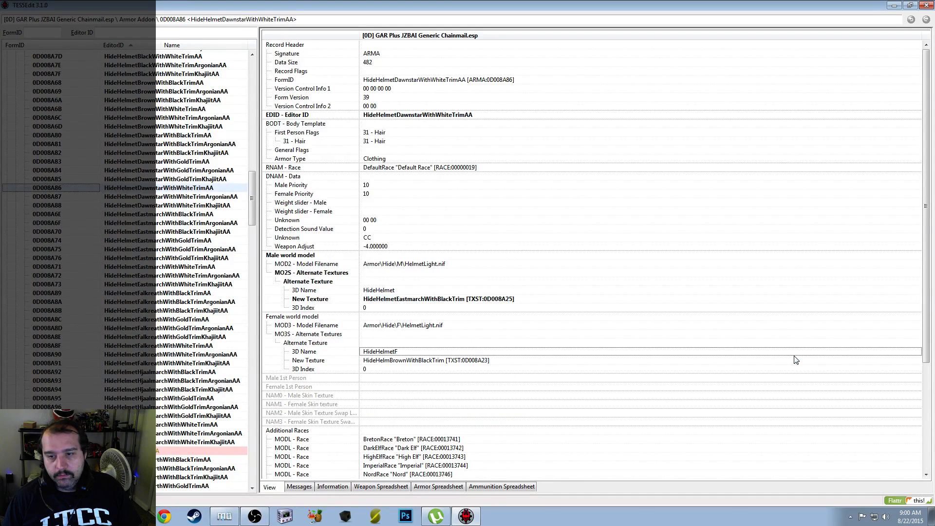
key(Return)
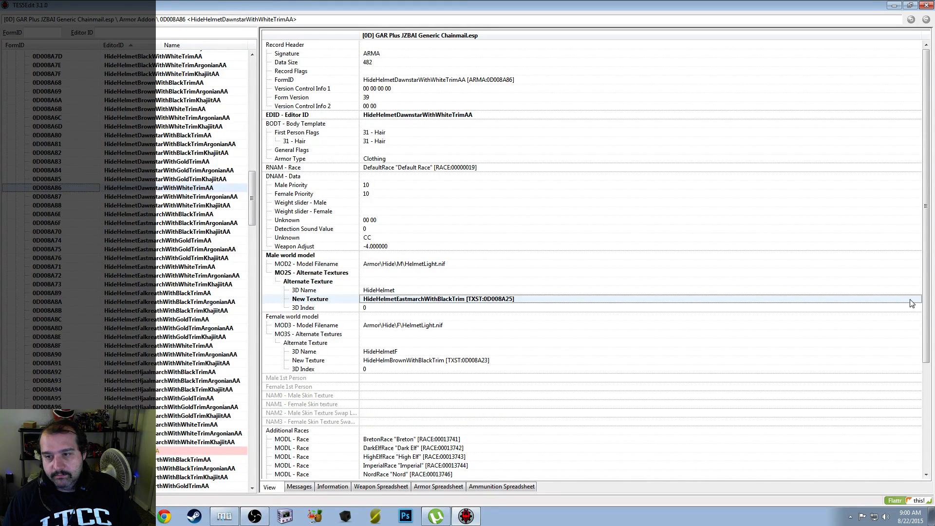
Set the male and female New Texture of HideHelmetDawnstarWithWhiteTrimAA to HideHelmetDawnstarWithWhiteTrim [TXST:0D008A2D]
click(915, 302)
click(917, 298)
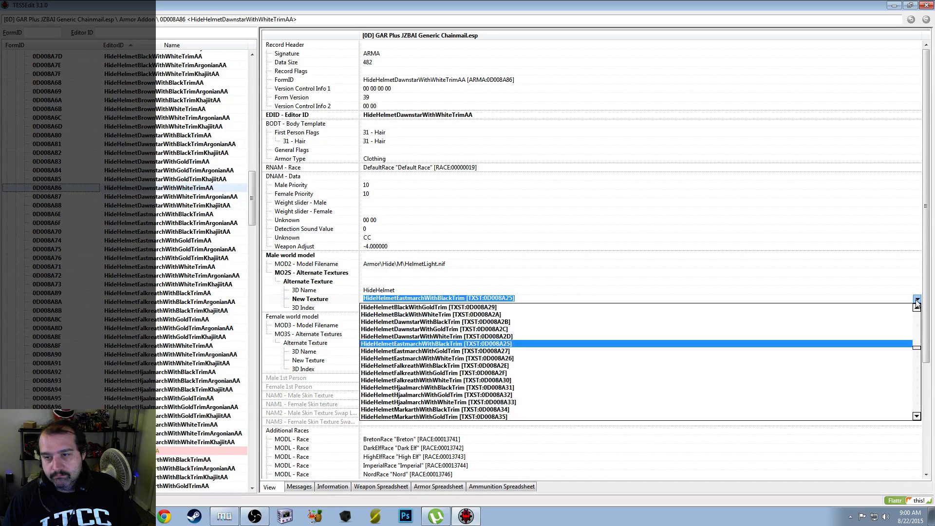
click(754, 340)
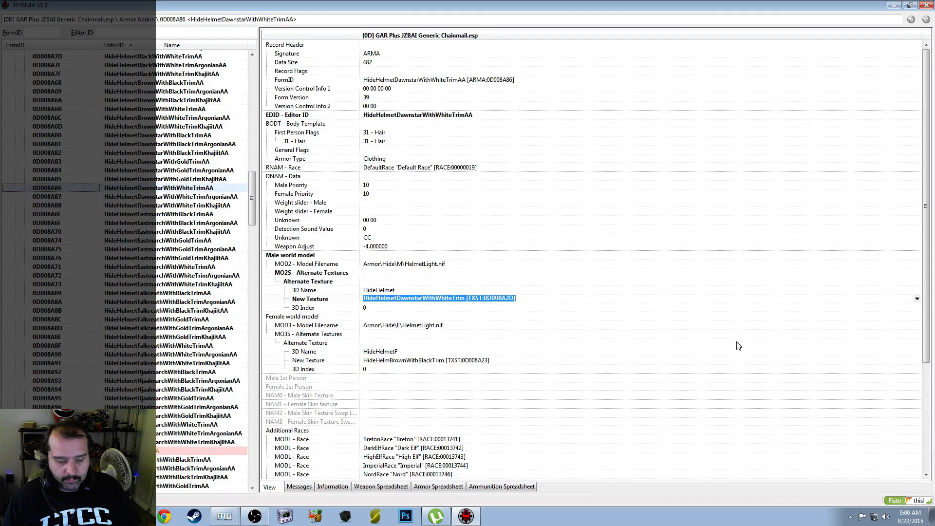
right_click(509, 360)
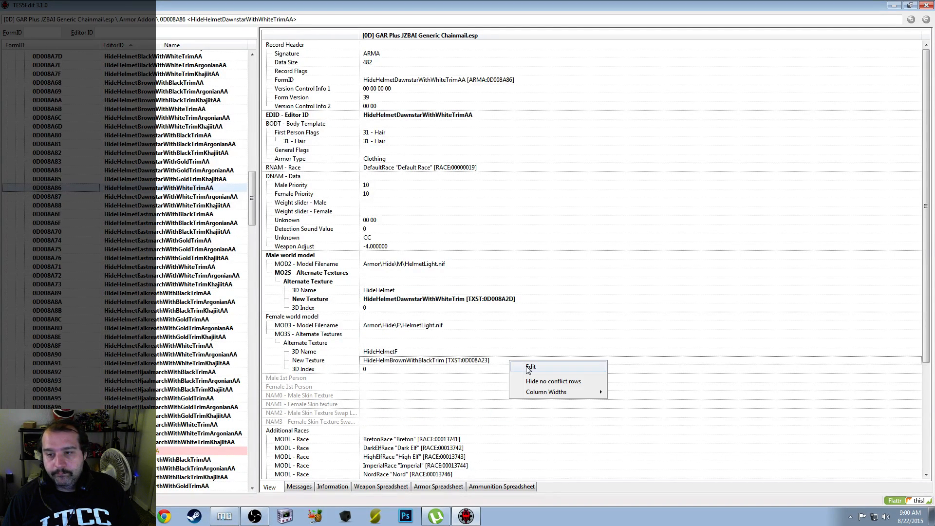
click(528, 366)
text(HideHelmetDawnstarWithWhiteTrim [TXST:0D008A2D])
click(448, 271)
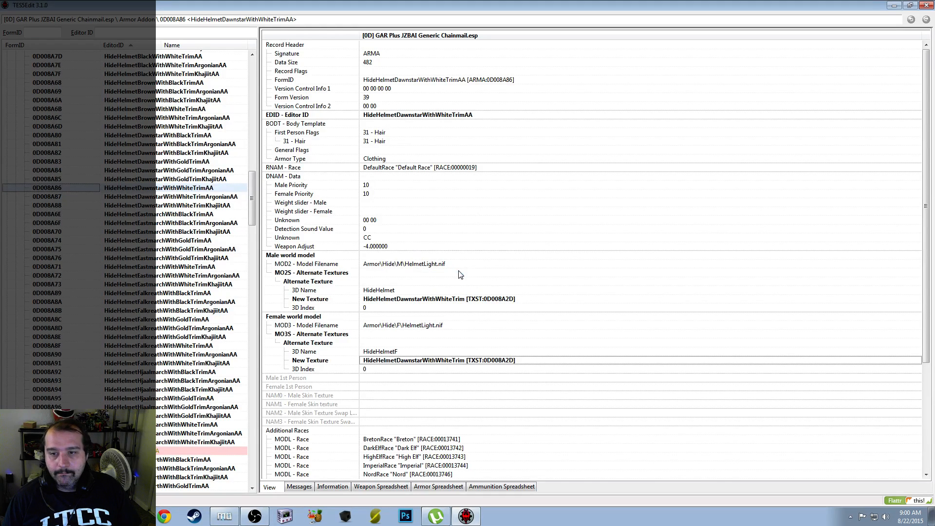
Assign HideHelmetDawnstarWithWhiteTrim [TXST:0D008A2D] as the male and female New Texture of HideHelmetDawnstarWithWhiteTrimArgonianAA
click(203, 197)
right_click(501, 299)
click(517, 303)
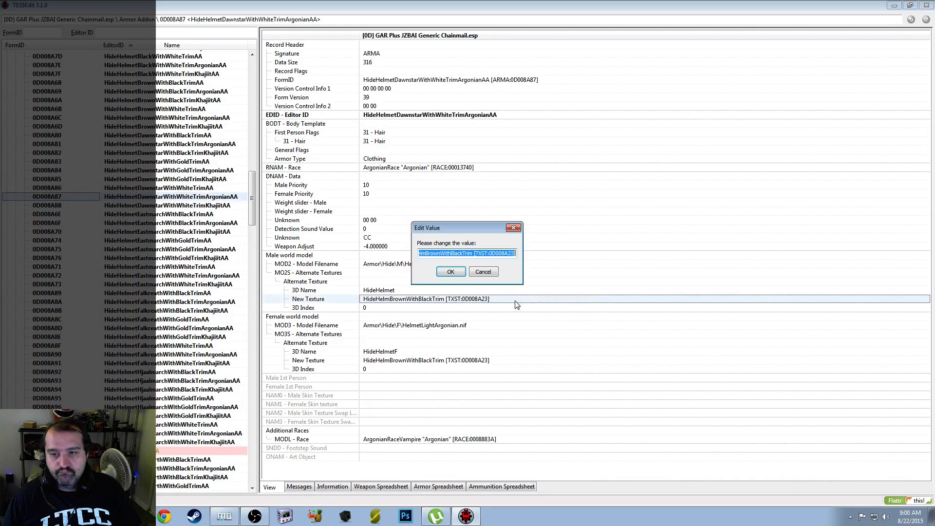
text(HideHelmetDawnstarWithWhiteTrim [TXST:0D008A2D])
click(450, 272)
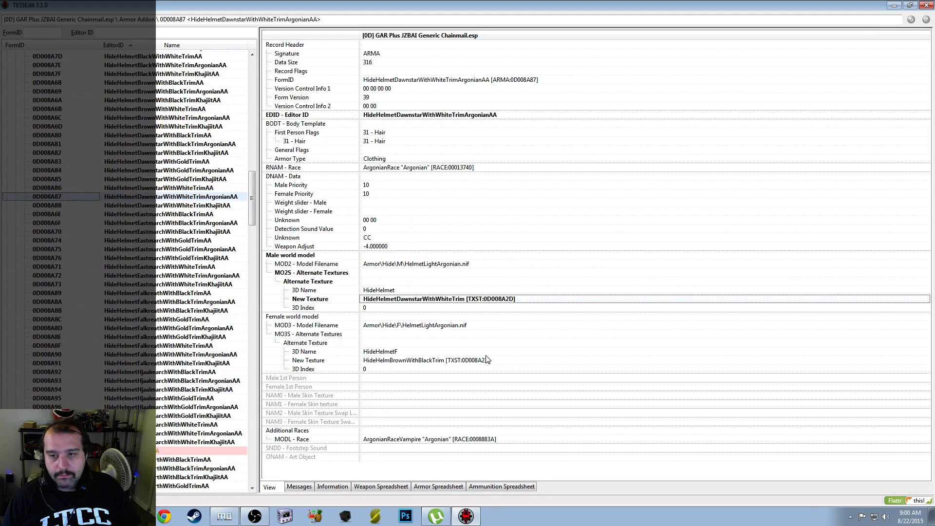
right_click(509, 361)
click(536, 372)
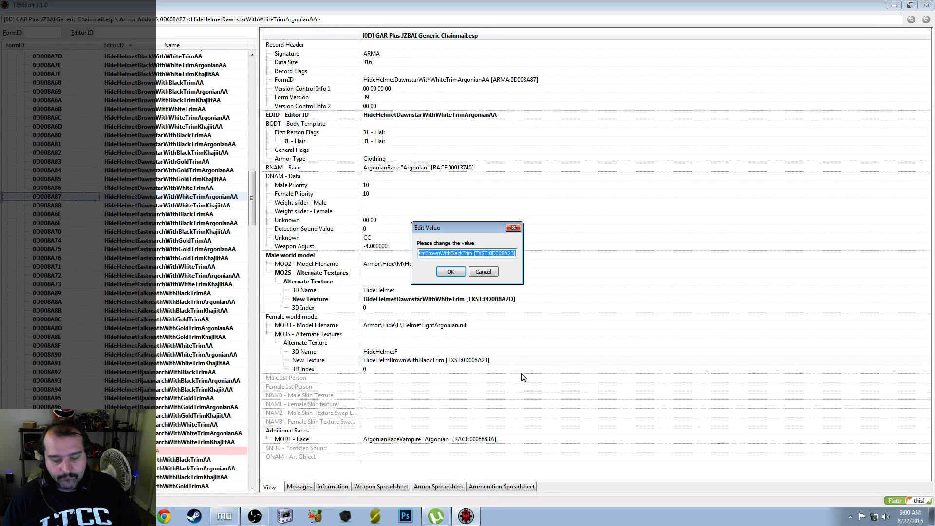
text(HideHelmetDawnstarWithWhiteTrim [TXST:0D008A2D])
click(451, 271)
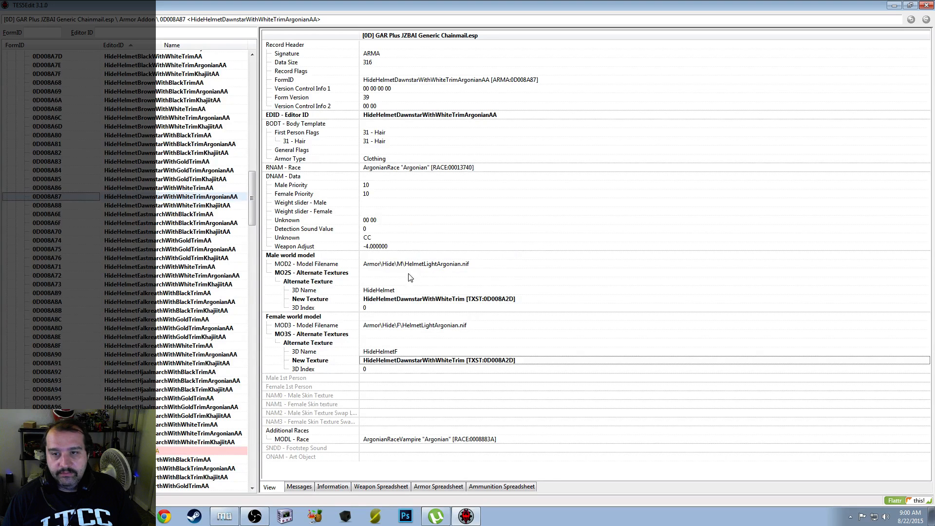
Assign HideHelmetDawnstarWithWhiteTrim [TXST:0D008A2D] as the male and female New Texture of HideHelmetDawnstarWithWhiteTrimKhajiitAA
click(214, 205)
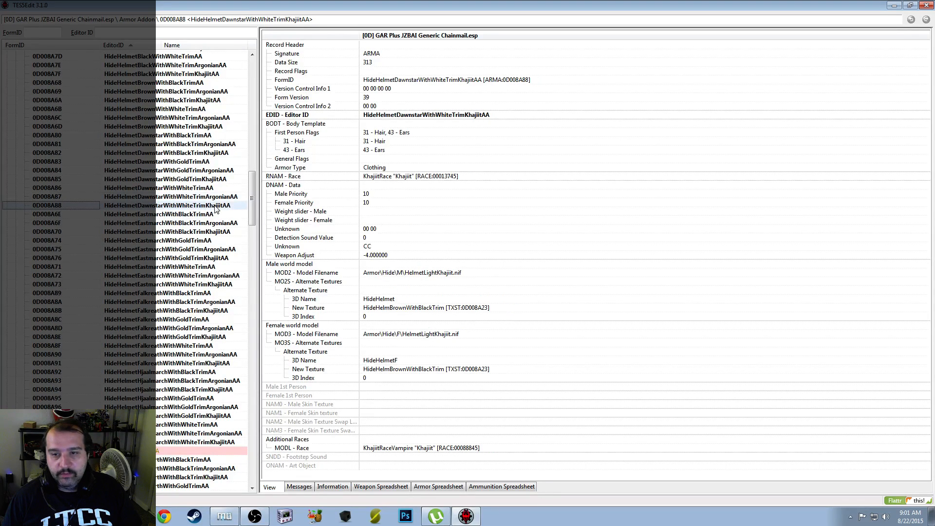
right_click(495, 307)
click(517, 313)
text(HideHelmetDawnstarWithWhiteTrim [TXST:0D008A2D])
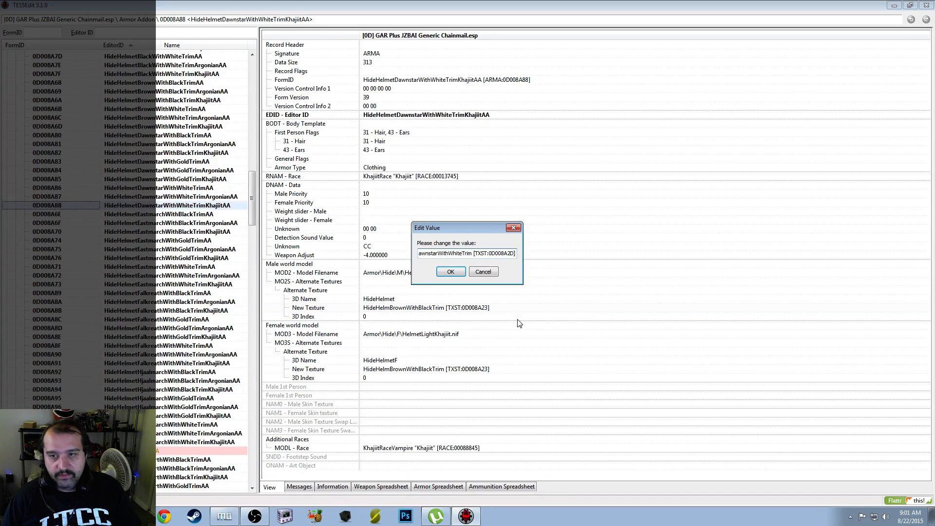
click(451, 272)
click(511, 374)
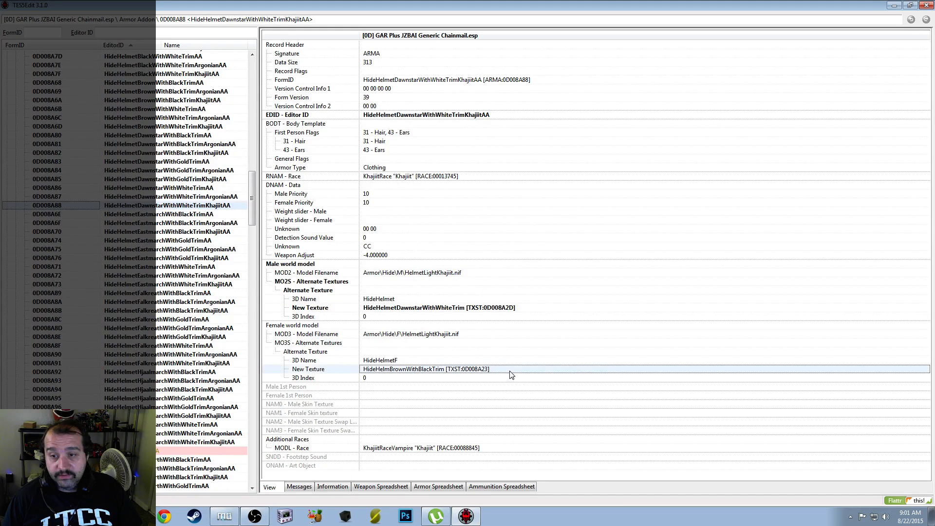
right_click(511, 374)
click(534, 379)
text(HideHelmetDawnstarWithWhiteTrim [TXST:0D008A2D])
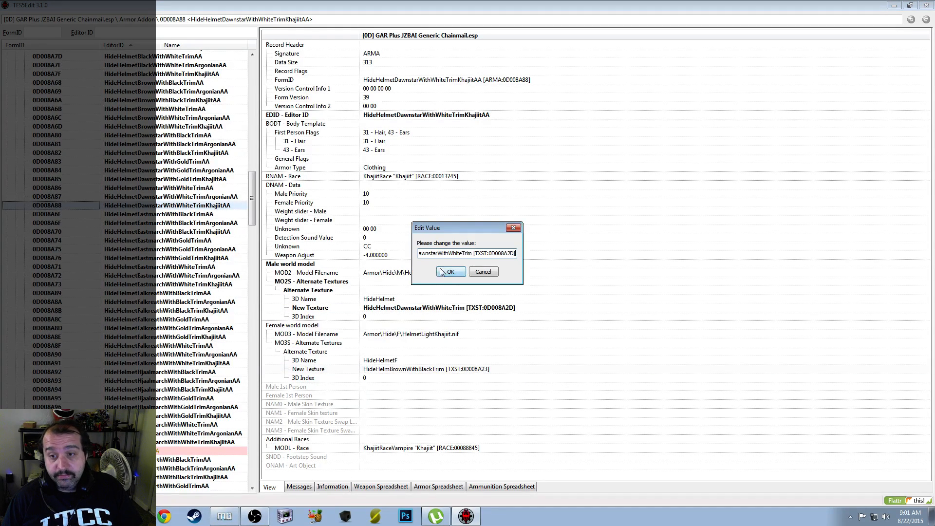
click(449, 271)
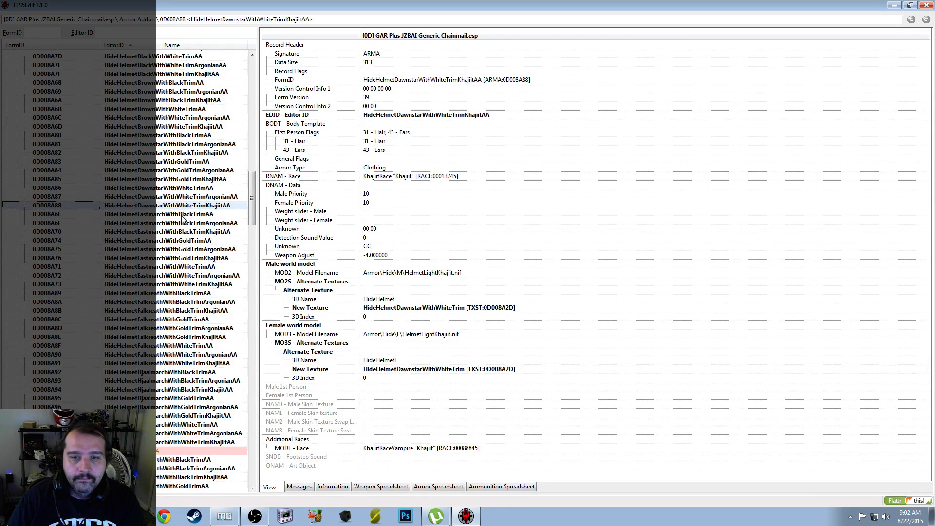
Look over the remaining HideHelmet armor addons and compare HideHelmetEastmarchWithBlackTrimAA with HideHelmetDawnstarWithWhiteTrimKhajiitAA
click(181, 215)
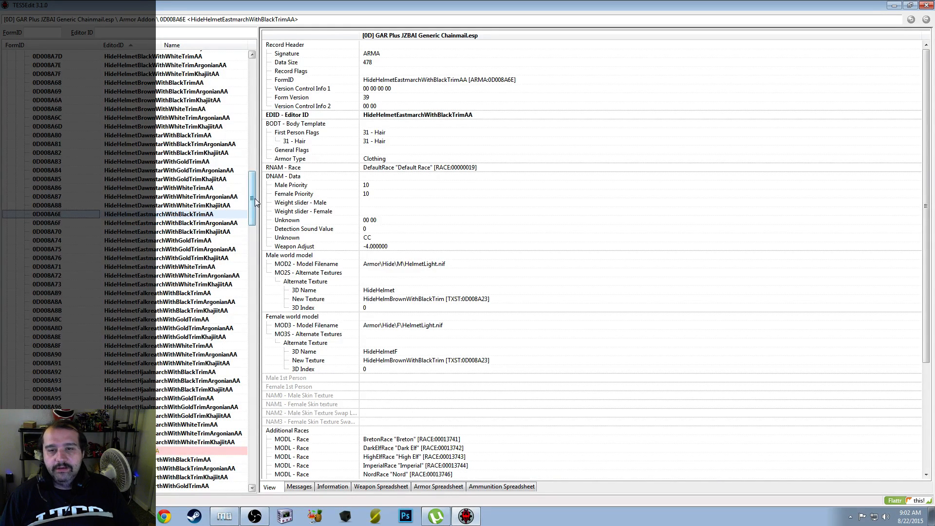
drag(251, 205, 252, 285)
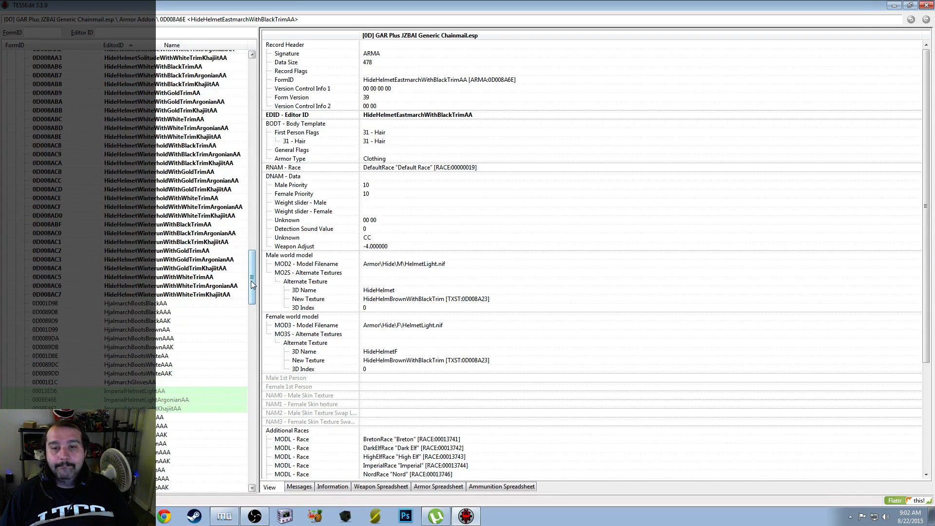
mouse_move(252, 281)
mouse_down()
mouse_move(254, 248)
mouse_move(257, 279)
mouse_up()
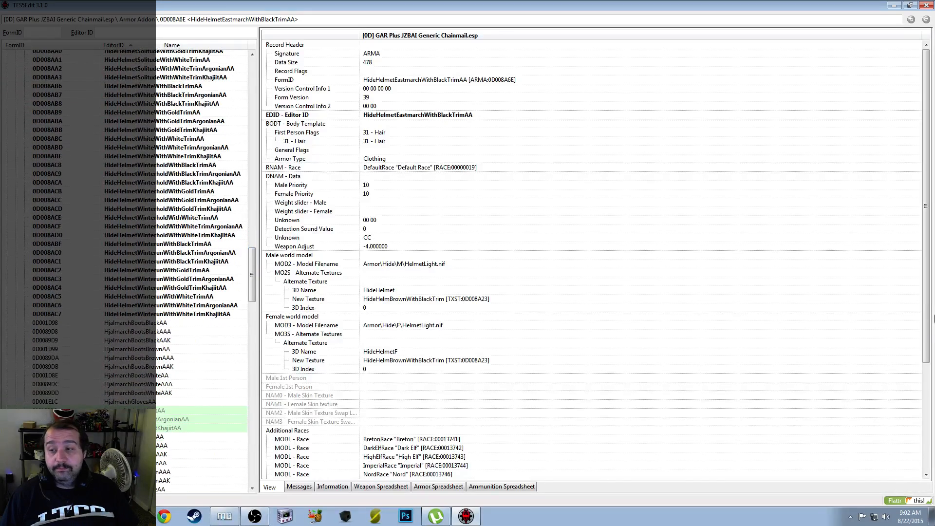
drag(931, 318, 931, 432)
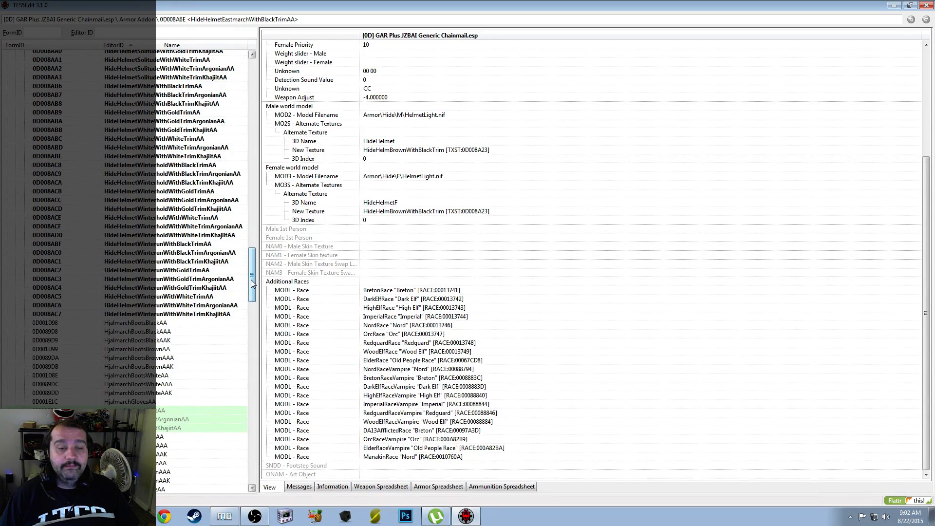
drag(253, 284, 274, 183)
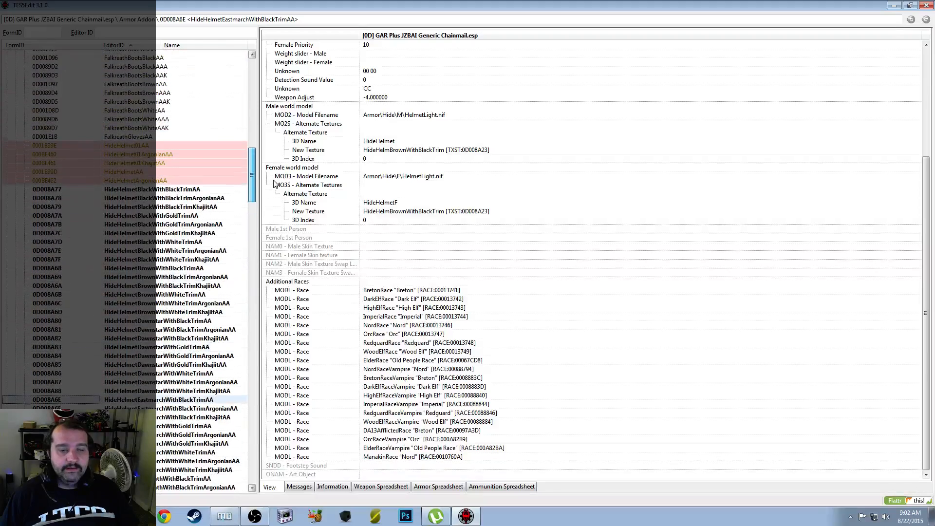
scroll(274, 192, down, 6)
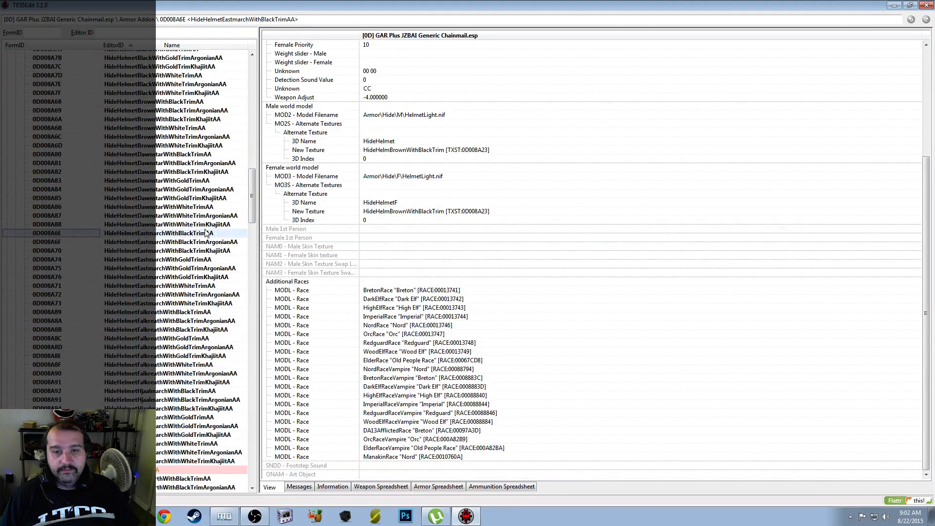
click(209, 225)
click(209, 234)
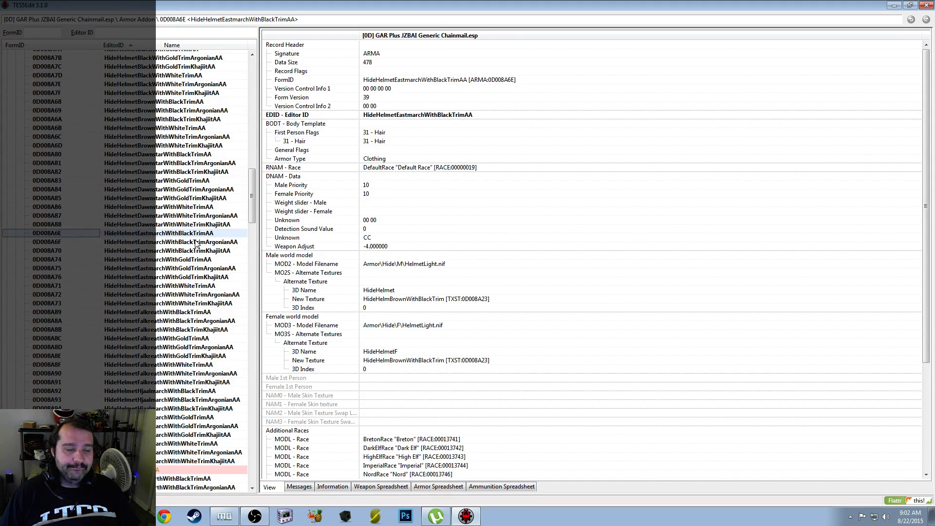
click(213, 225)
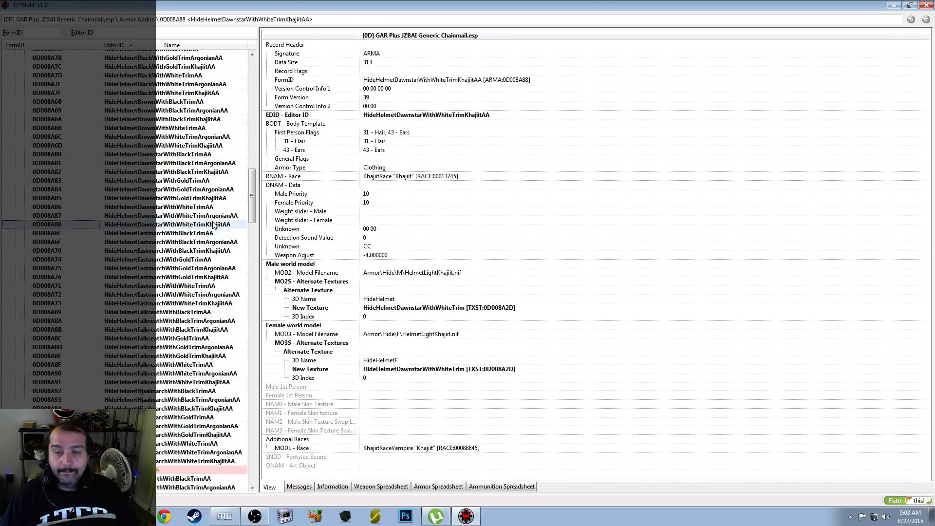
Set the male and female New Texture of HideHelmetEastmarchWithBlackTrimAA to HideHelmetEastmarchWithBlackTrim [TXST:0D008A25]
click(199, 235)
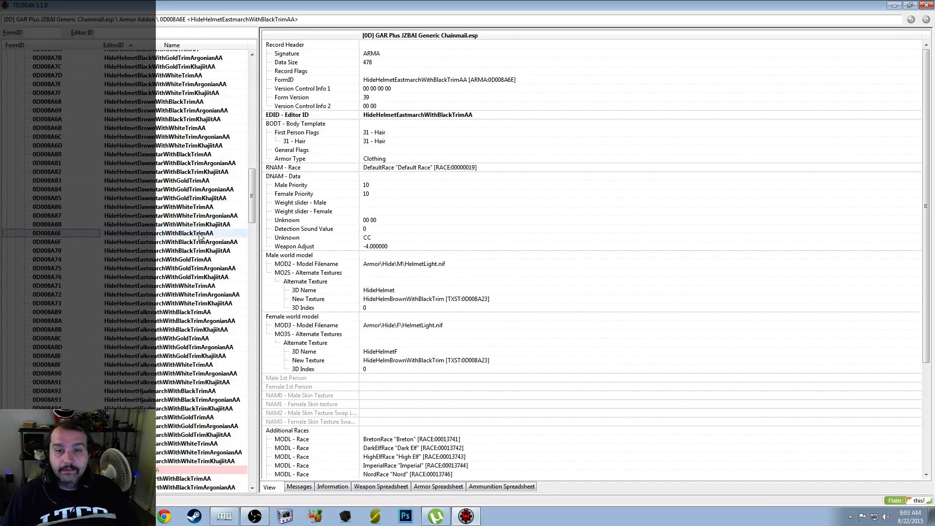
click(480, 299)
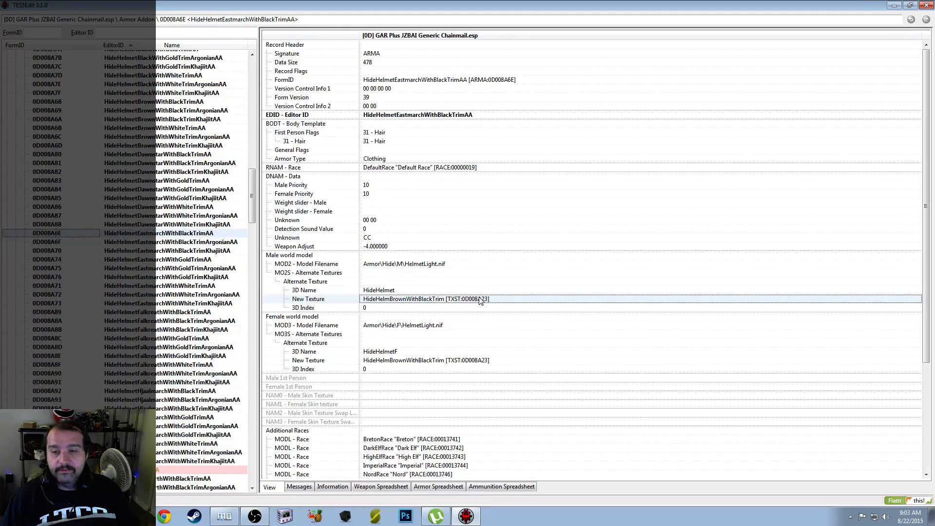
click(505, 300)
text(HideHelmetDawnstarWithWhiteTrim [TXST:0D008A2D])
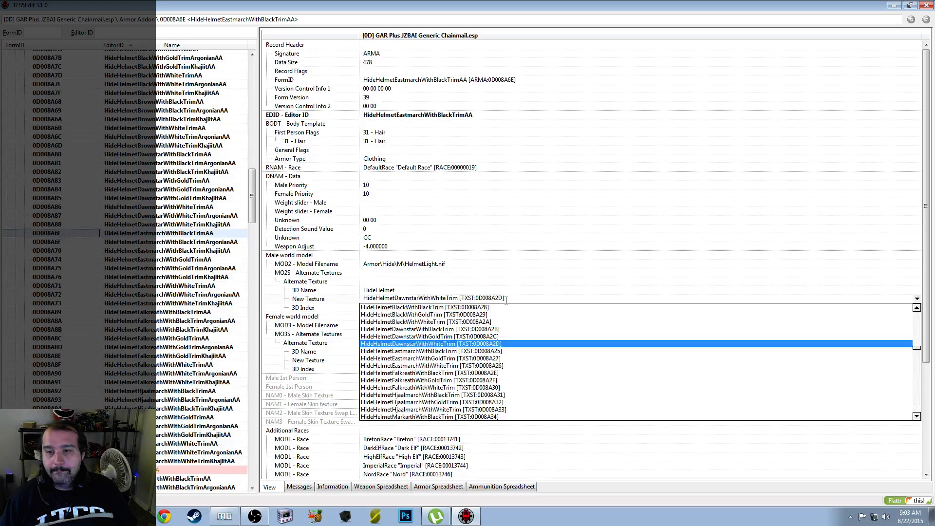
click(472, 350)
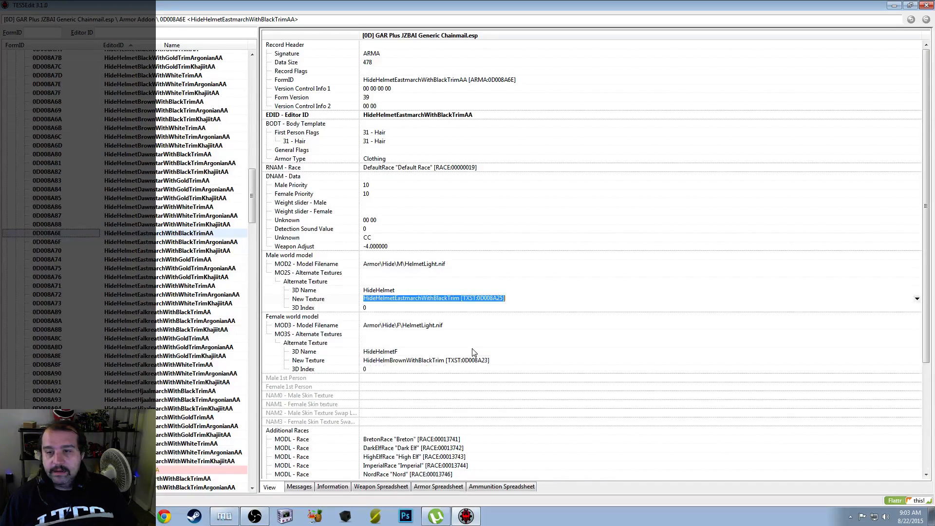
right_click(513, 365)
click(525, 368)
key(ctrl+c)
key(End)
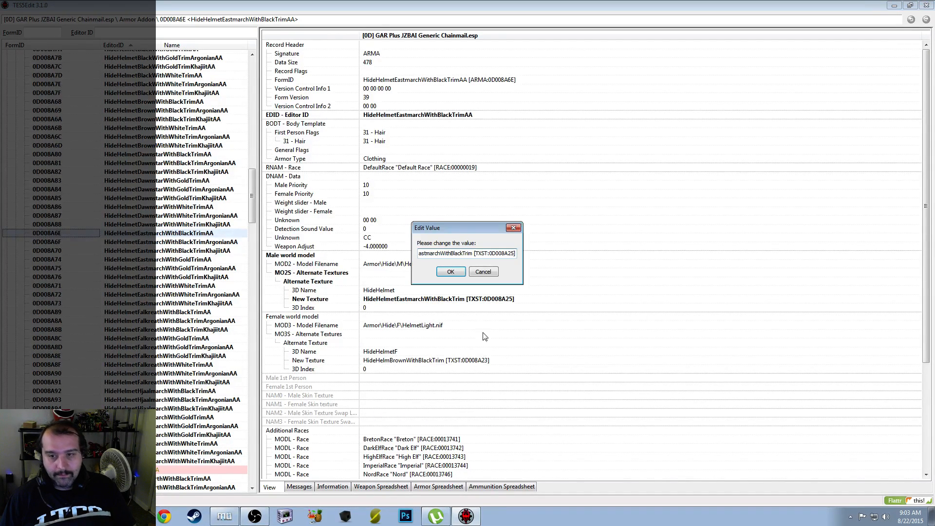
click(451, 271)
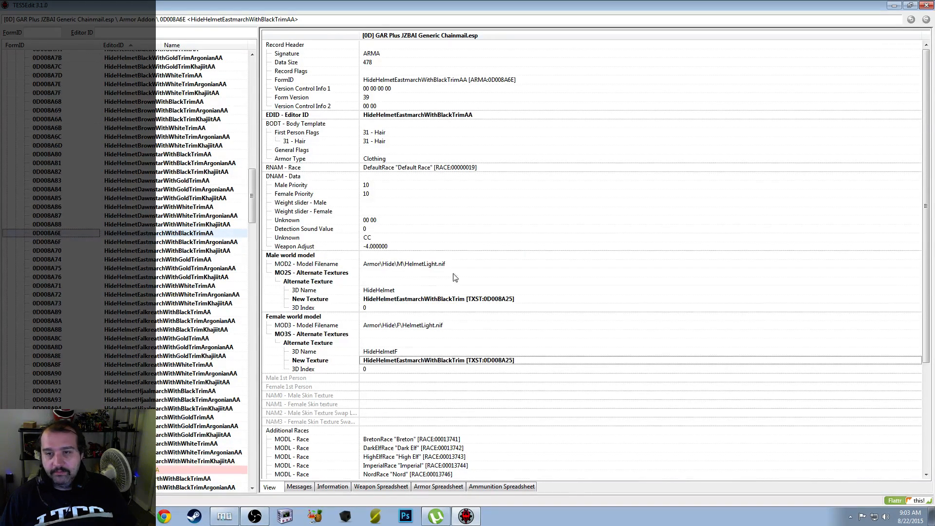
Assign HideHelmetEastmarchWithBlackTrim [TXST:0D008A25] as the male and female New Texture of HideHelmetEastmarchWithBlackTrimArgonianAA
click(209, 243)
right_click(506, 304)
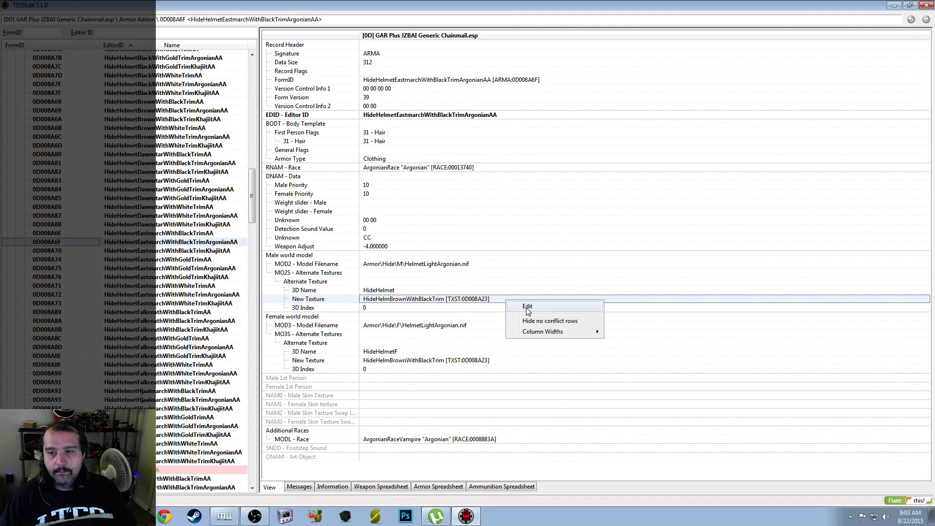
click(527, 307)
key(ctrl+v)
click(450, 271)
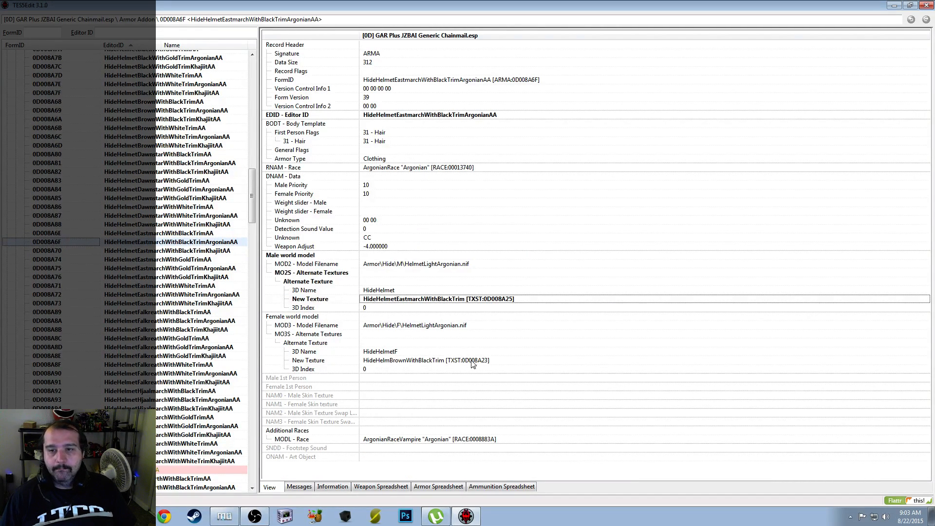
right_click(504, 364)
click(531, 371)
key(ctrl+v)
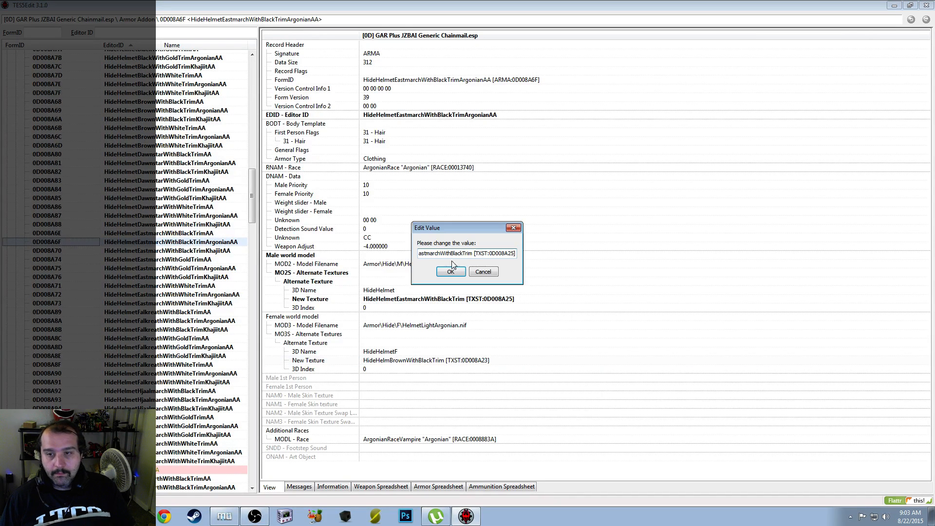
click(451, 272)
Assign HideHelmetEastmarchWithBlackTrim [TXST:0D008A25] as the male and female New Texture of HideHelmetEastmarchWithBlackTrimKhajiitAA
click(204, 250)
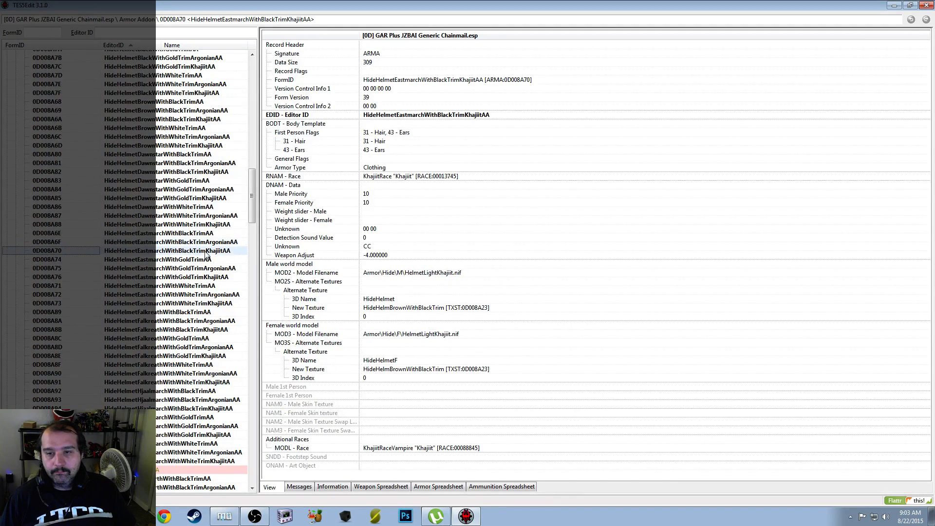
right_click(519, 307)
click(536, 317)
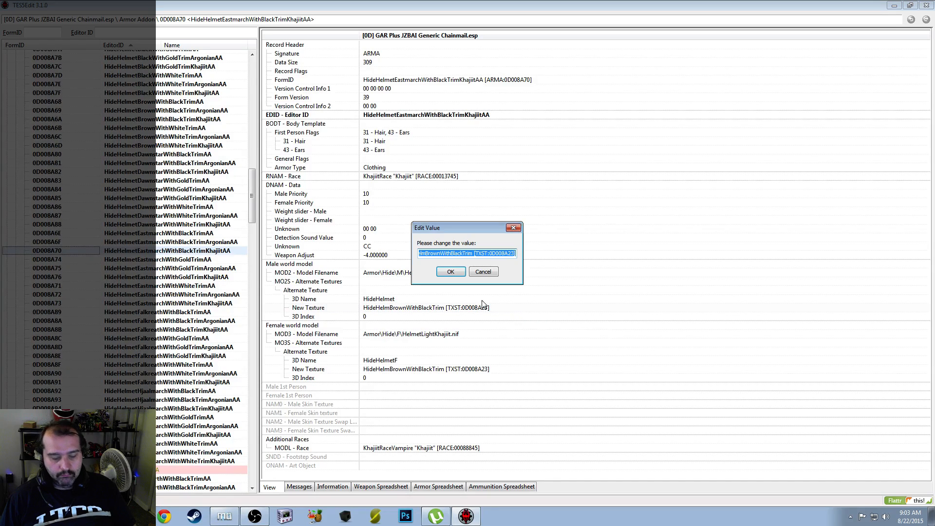
text(HideHelmetEastmarchWithBlackTrim [TXST:0D008A25])
click(451, 271)
right_click(507, 368)
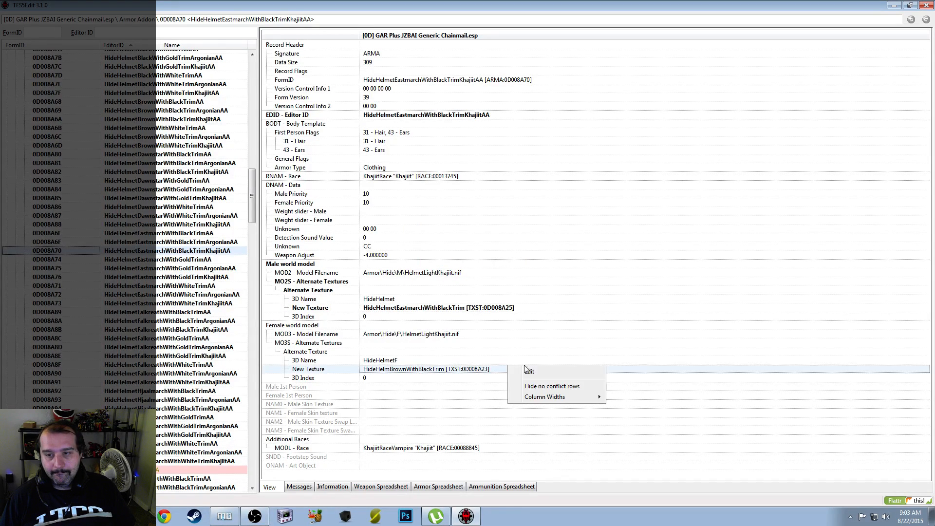
click(523, 379)
text(HideHelmetEastmarchWithBlackTrim [TXST:0D008A25])
click(451, 272)
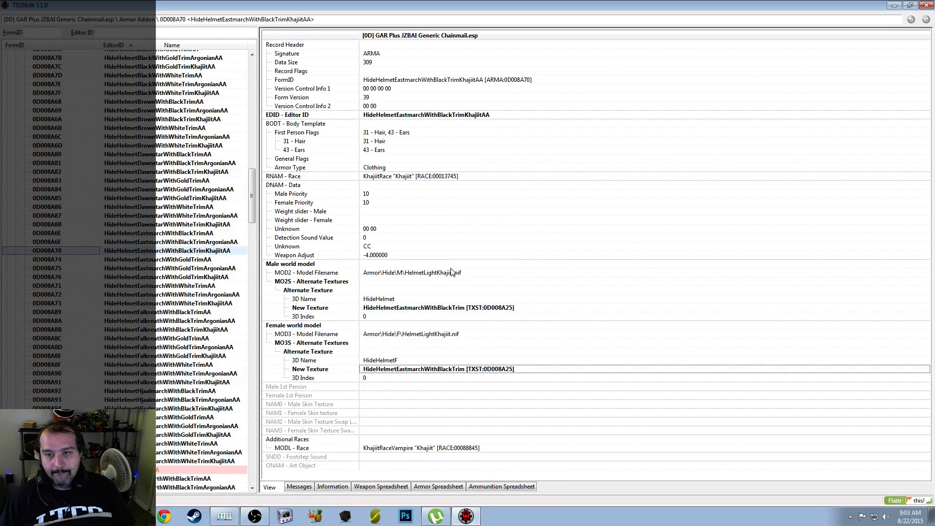
Set the male and female New Texture of HideHelmetEastmarchWithGoldTrimAA to HideHelmetEastmarchWithGoldTrim [TXST:0D008A27]
click(198, 261)
click(518, 300)
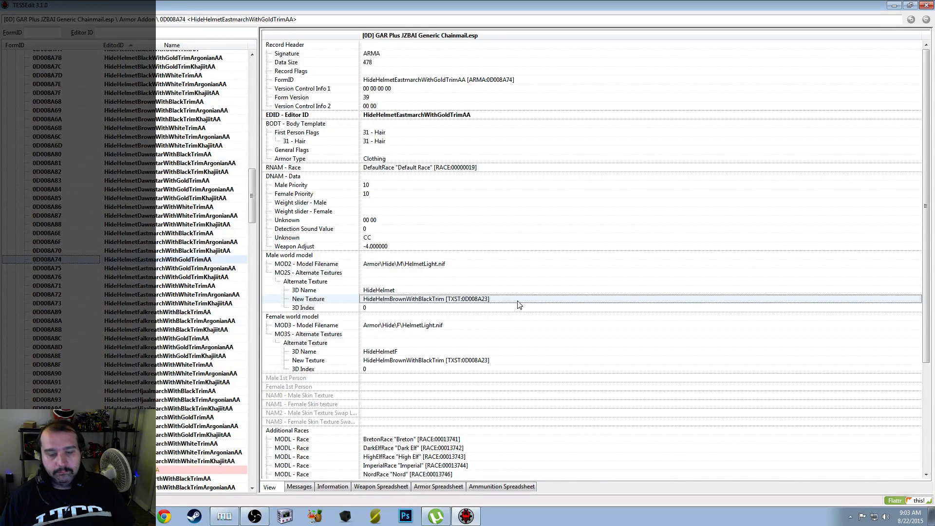
click(518, 300)
text(HideHelmetEastmarchWithBlackTrim [TXST:0D008A25])
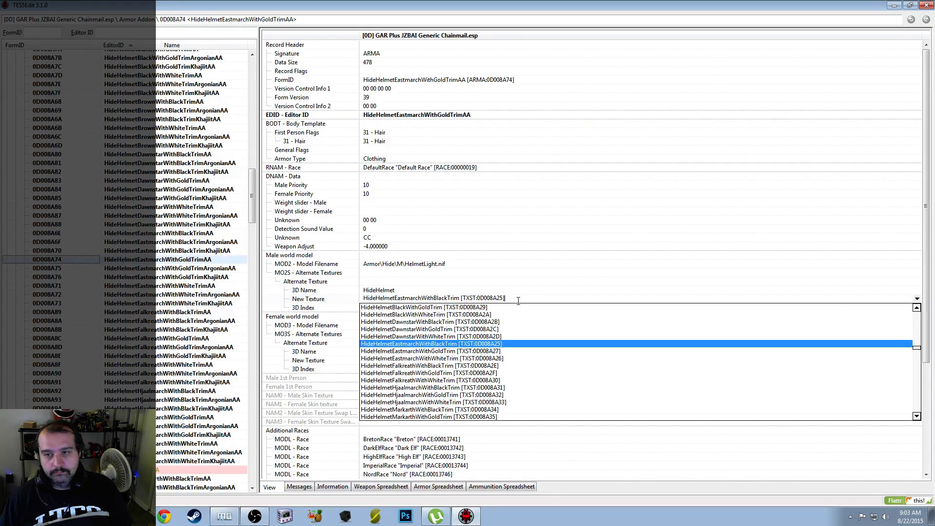
click(486, 351)
key(ctrl+c)
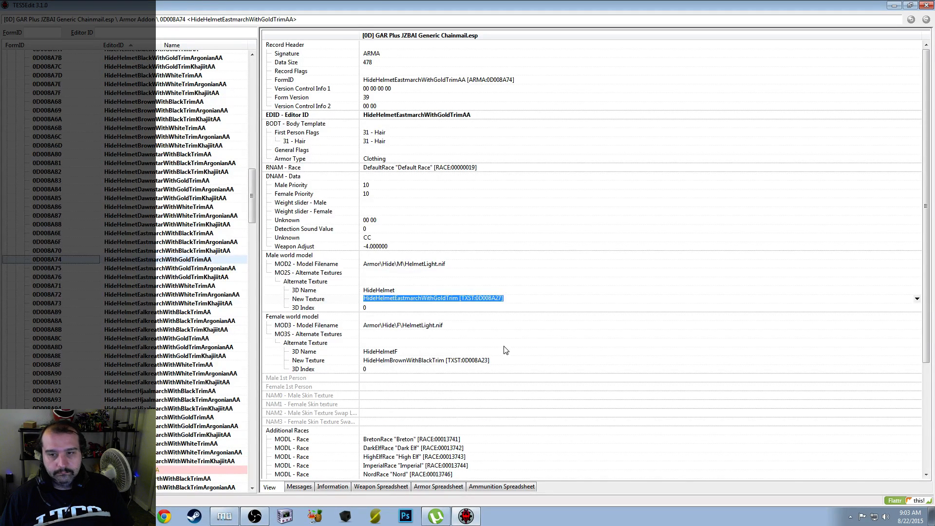
right_click(507, 366)
click(518, 366)
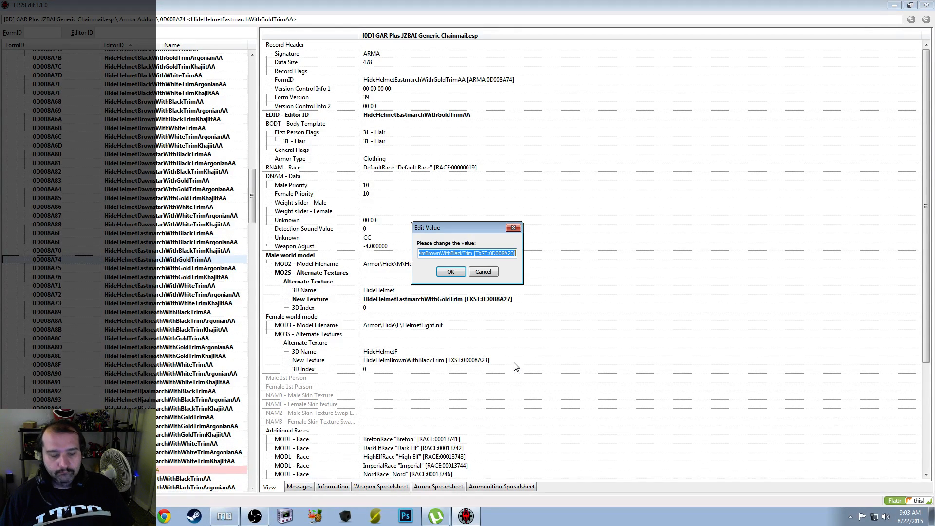
click(448, 272)
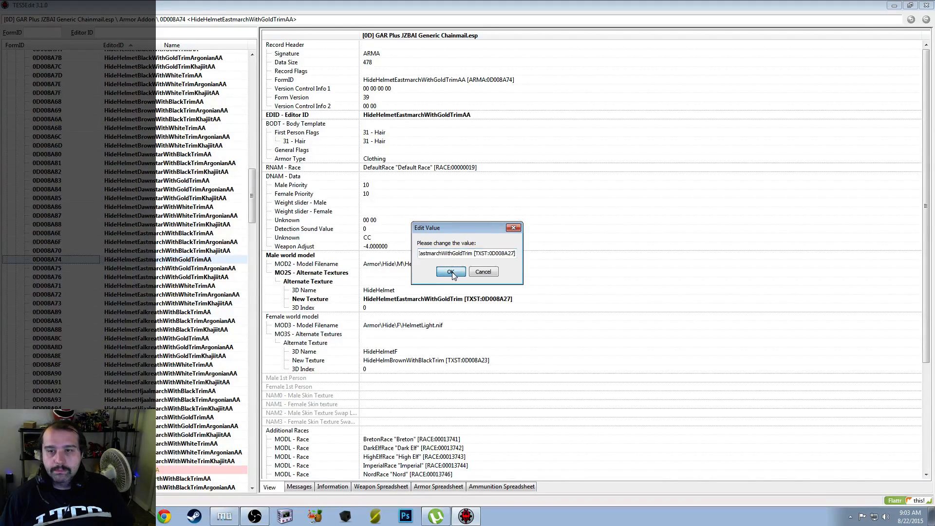
Assign HideHelmetEastmarchWithGoldTrim [TXST:0D008A27] as the male and female New Texture of HideHelmetEastmarchWithGoldTrimArgonianAA
click(194, 268)
right_click(506, 300)
click(509, 304)
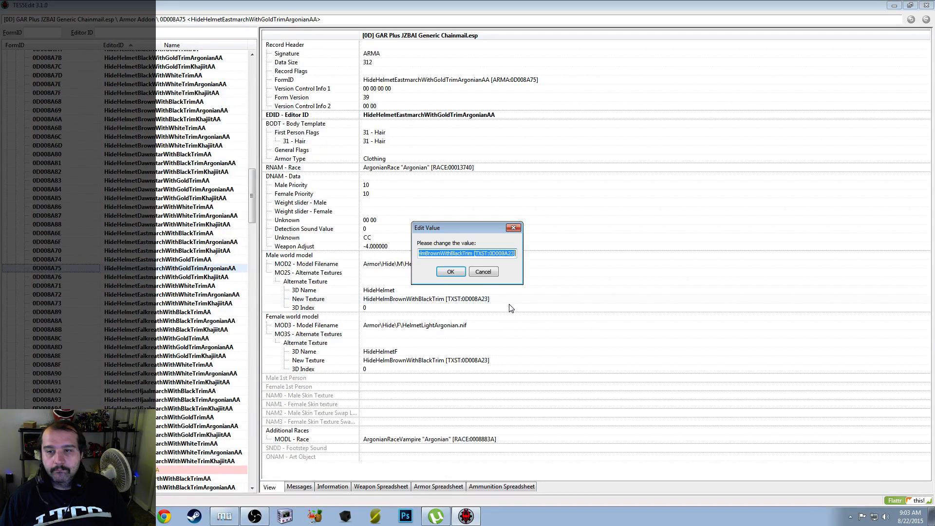
key(ctrl+v)
click(449, 271)
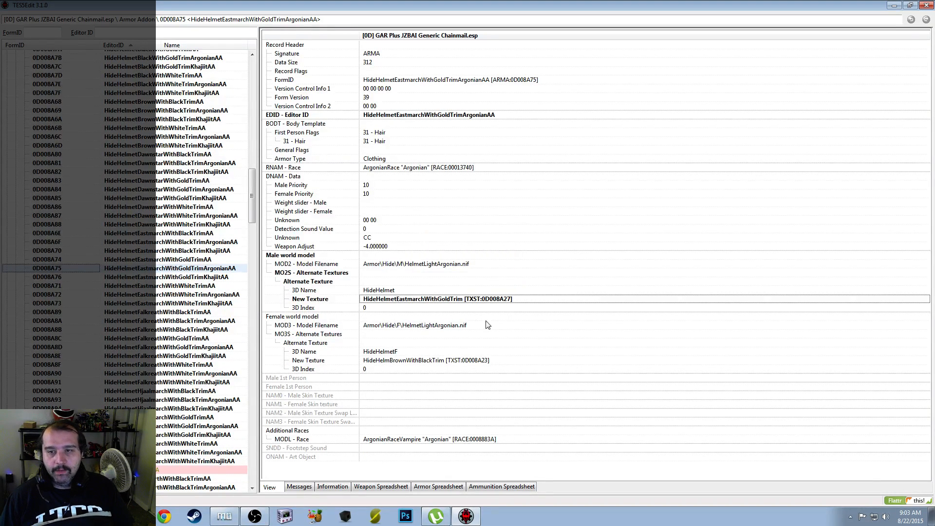
right_click(502, 360)
click(513, 365)
key(ctrl+v)
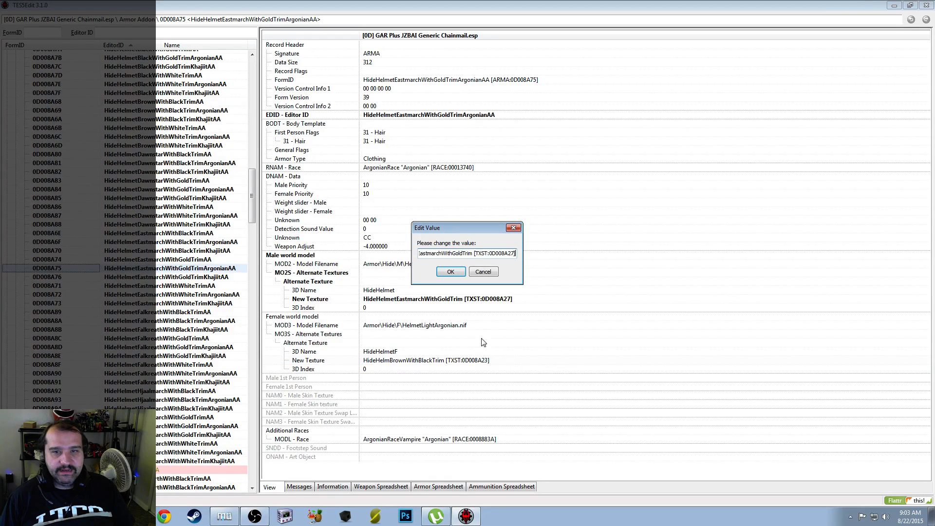
click(447, 272)
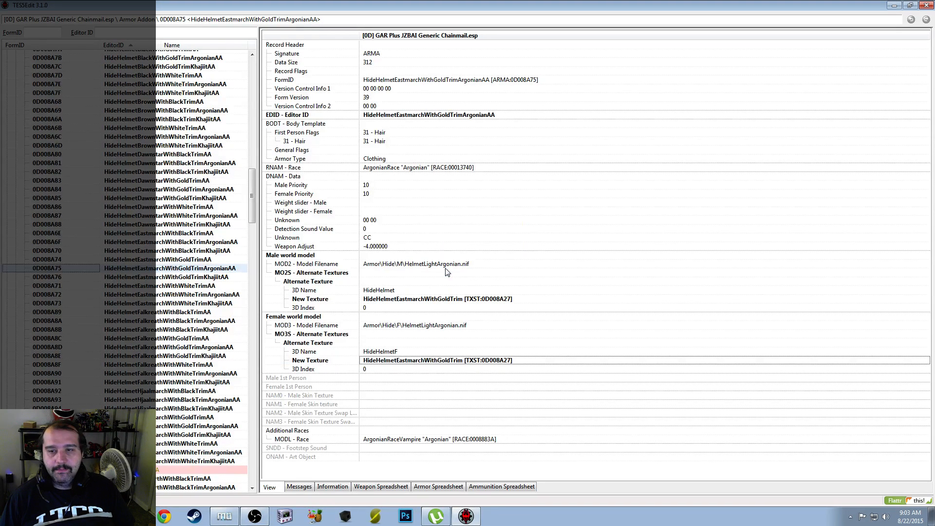
Assign HideHelmetEastmarchWithGoldTrim [TXST:0D008A27] as the male and female New Texture of HideHelmetEastmarchWithGoldTrimKhajiitAA
click(219, 277)
right_click(515, 308)
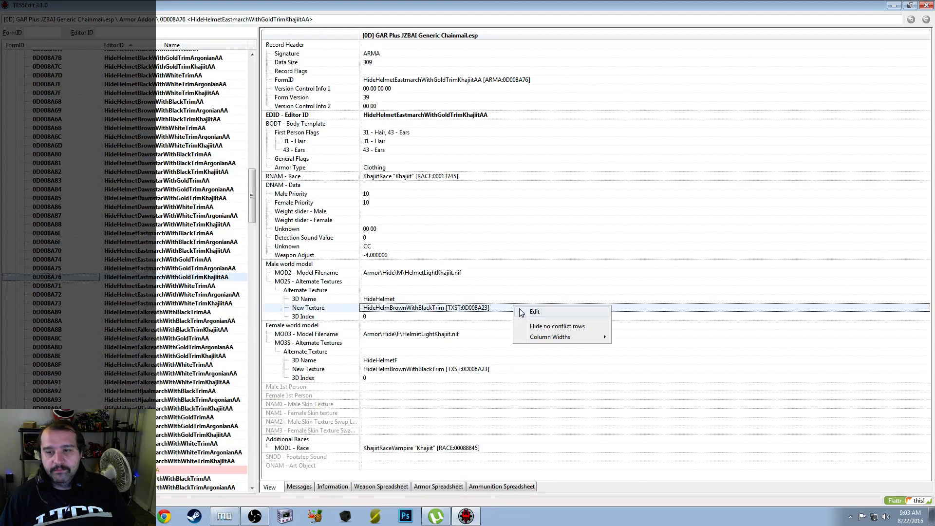
click(527, 315)
text(HideHelmetEastmarchWithGoldTrim [TXST:0D008A27])
click(450, 272)
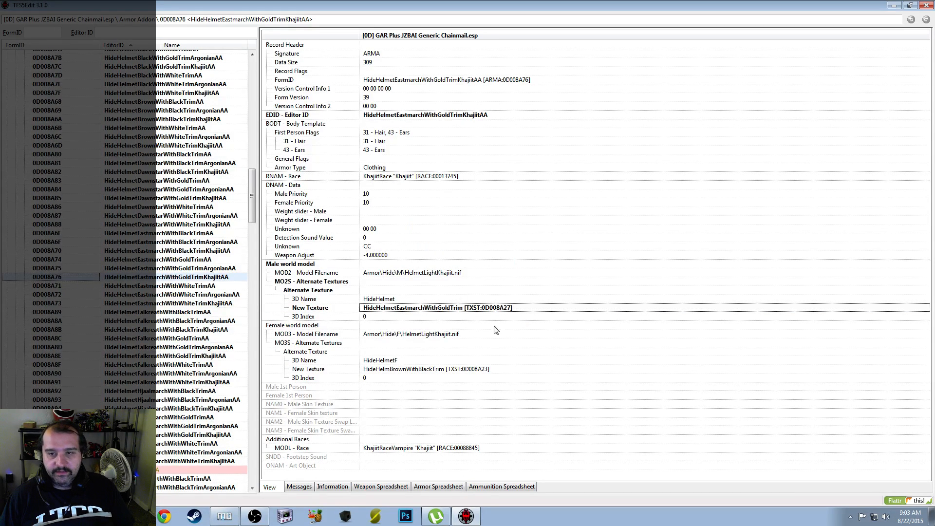
click(507, 370)
right_click(506, 370)
click(514, 377)
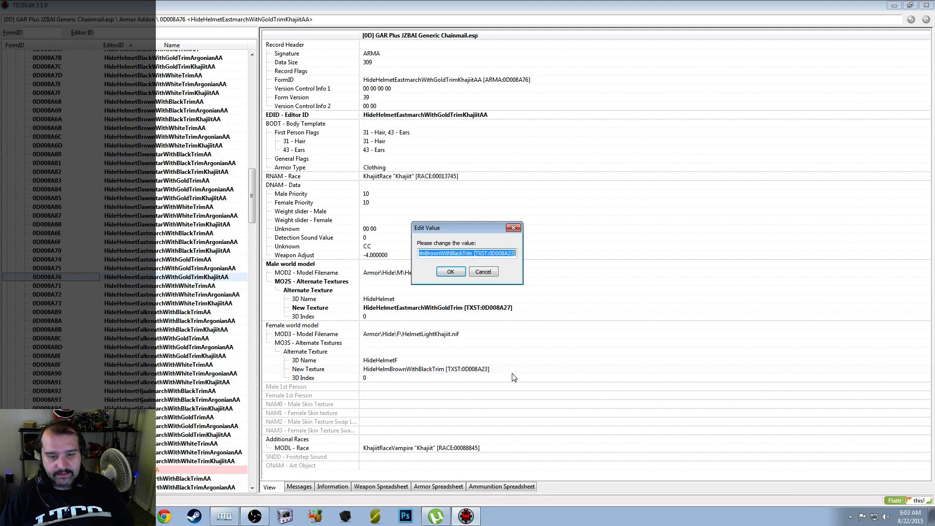
text(HideHelmetEastmarchWithGoldTrim [TXST:0D008A27])
click(450, 271)
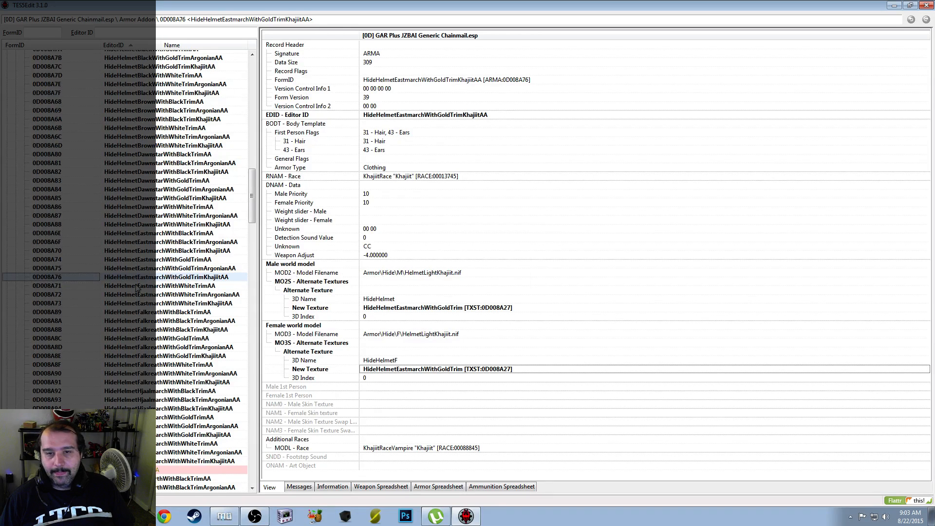
Open the HideHelmetEastmarchWithWhiteTrimAA armor addon record
click(184, 288)
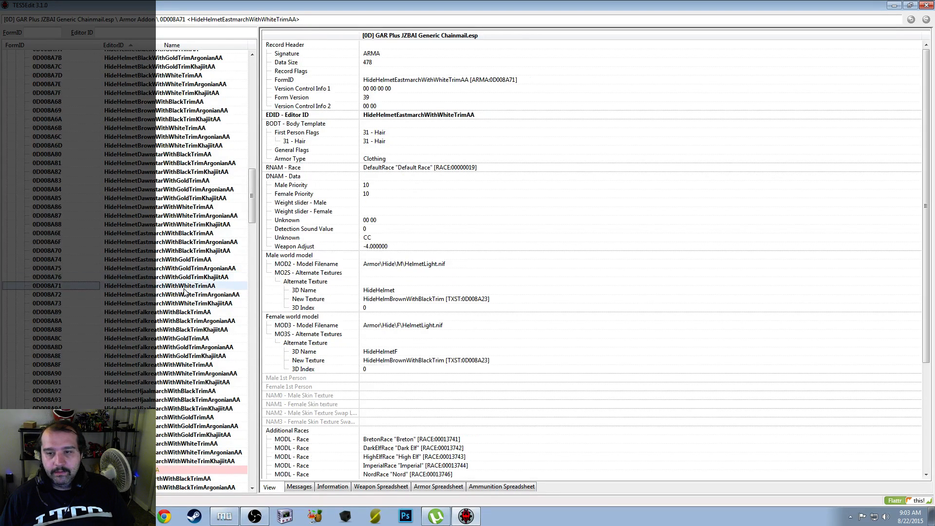
right_click(521, 299)
click(542, 302)
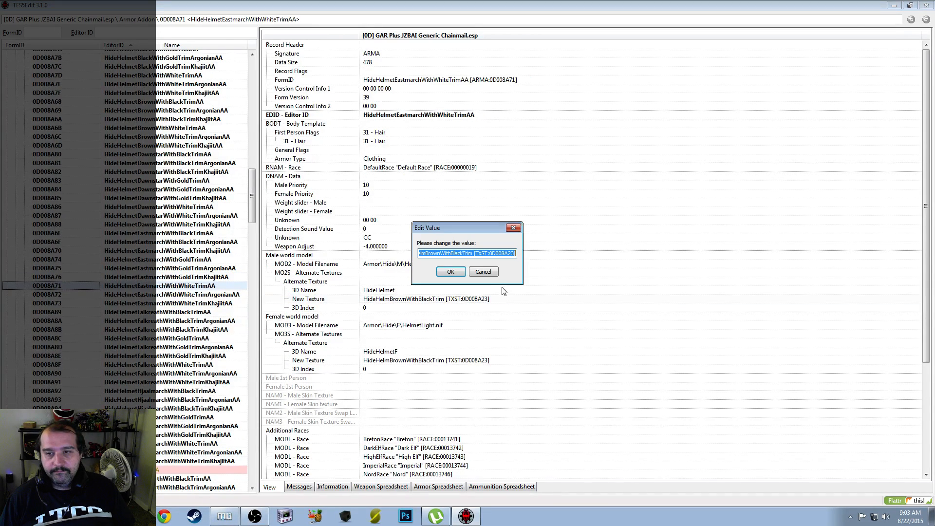
click(489, 274)
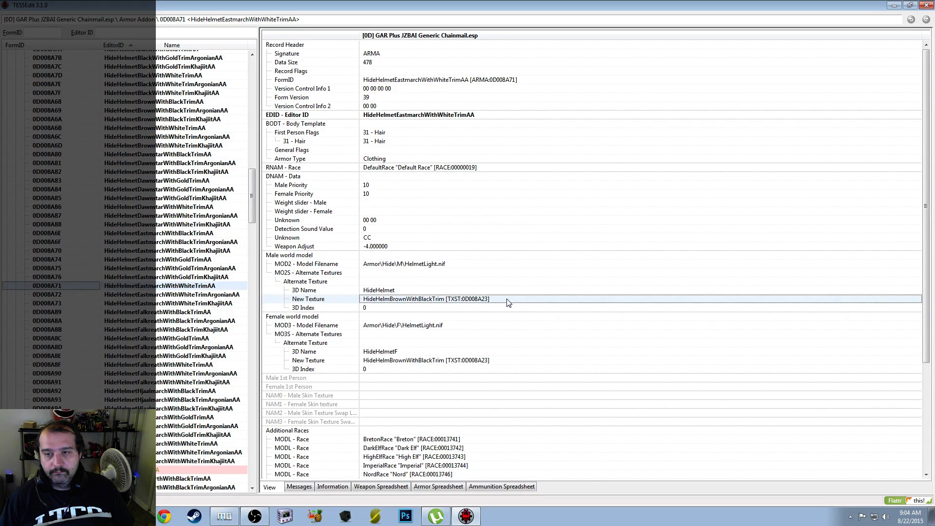
Set the male and female New Texture of HideHelmetEastmarchWithWhiteTrimAA to HideHelmetEastmarchWithWhiteTrim [TXST:0D008A26]
double_click(507, 302)
click(507, 298)
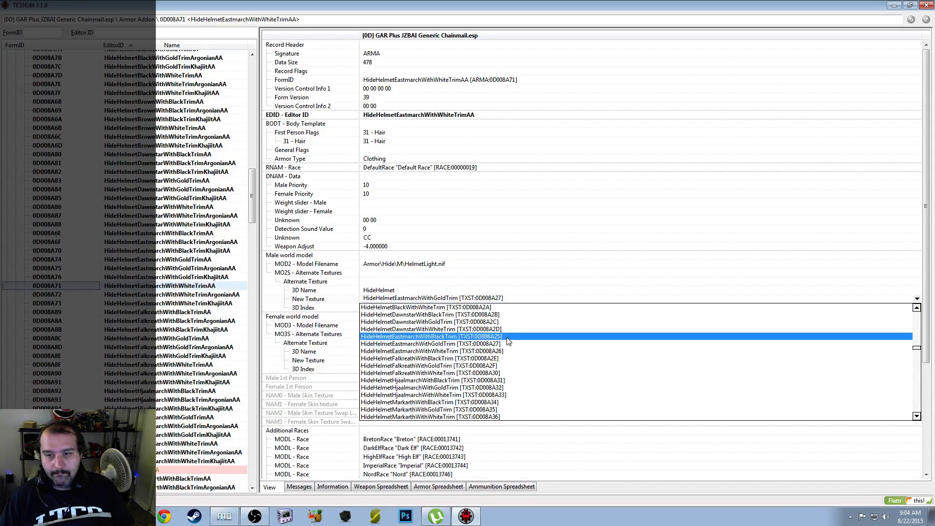
click(519, 344)
key(ctrl+c)
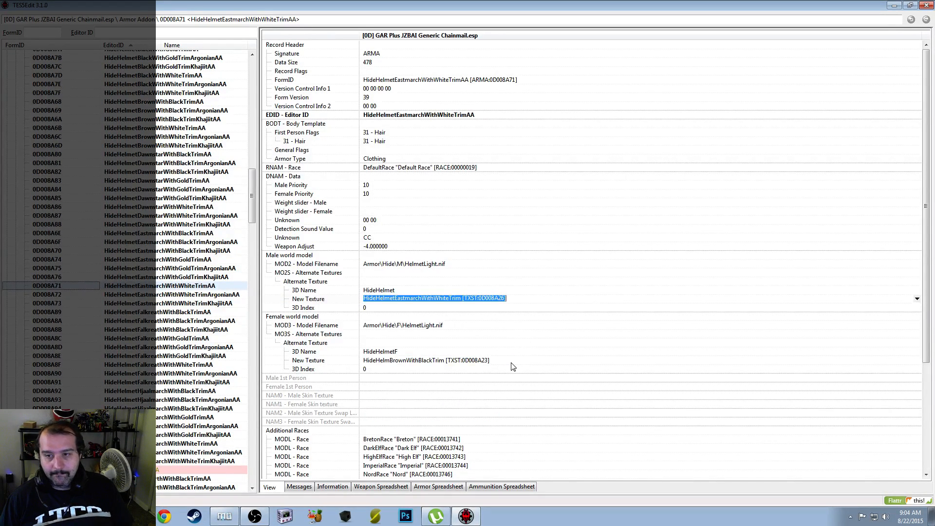
right_click(511, 362)
click(544, 377)
key(ctrl+v)
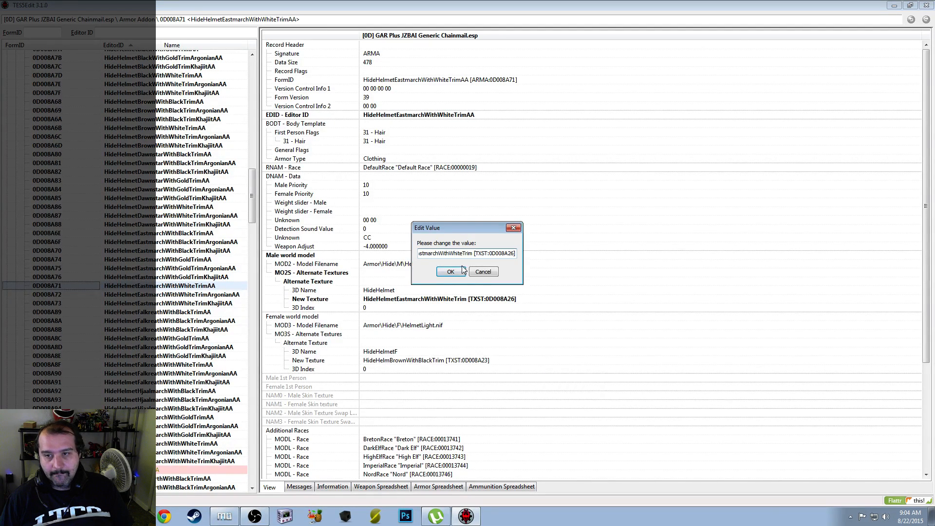
click(450, 272)
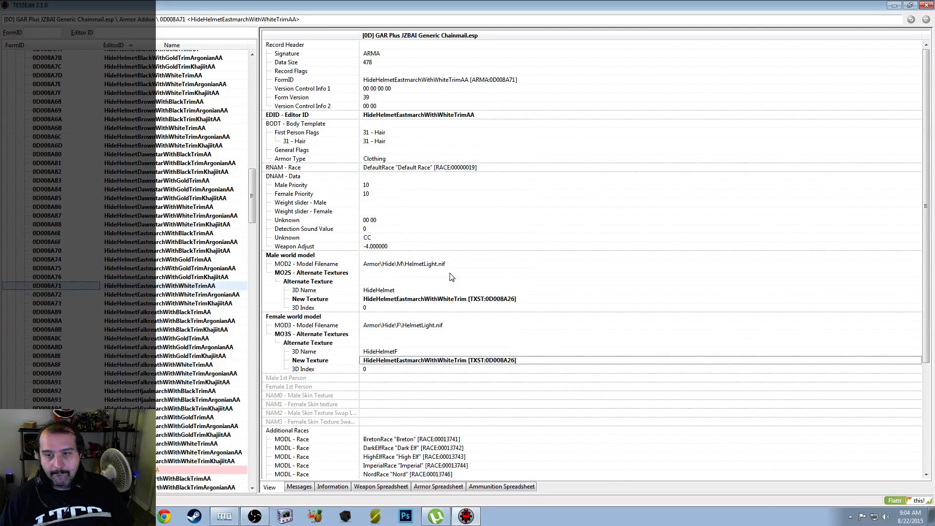
Assign HideHelmetEastmarchWithWhiteTrim [TXST:0D008A26] as the male and female New Texture of HideHelmetEastmarchWithWhiteTrimArgonianAA
click(206, 295)
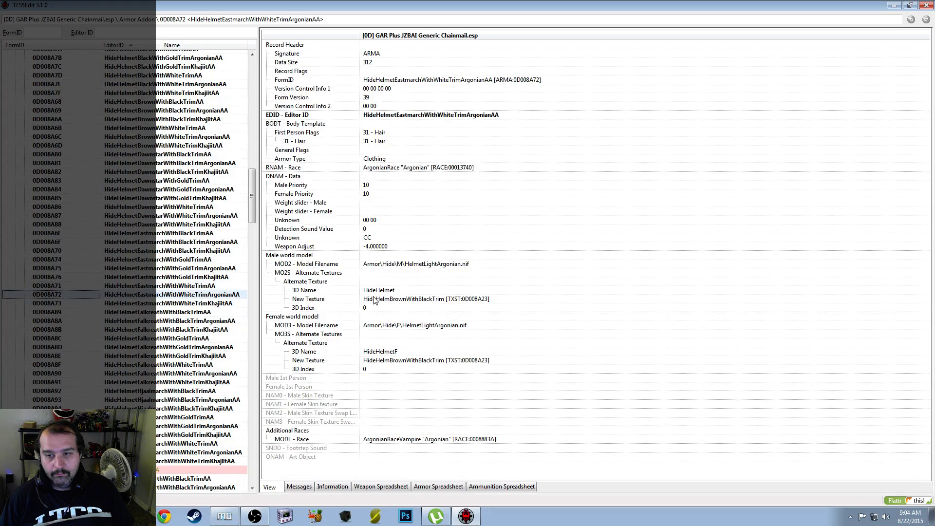
right_click(504, 301)
click(534, 312)
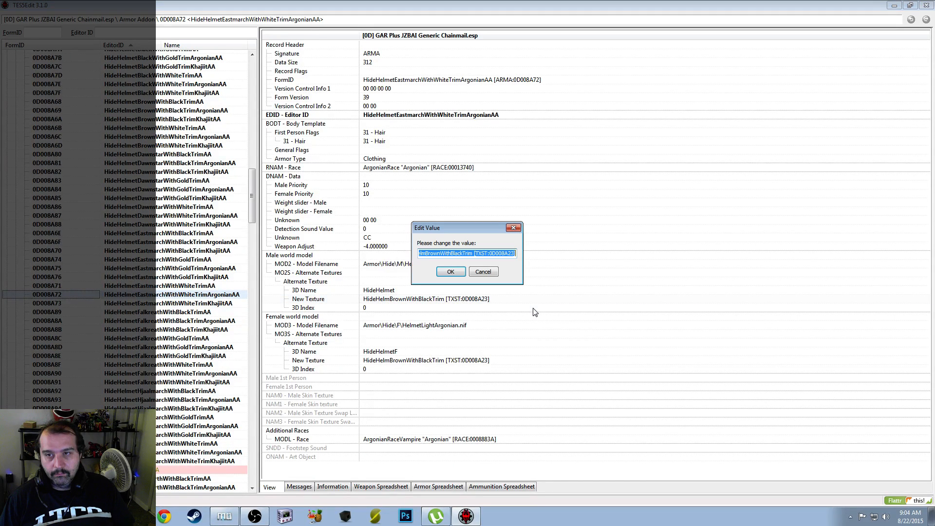
text(HideHelmEastmarchWithWhiteTrim [TXST:0D008A26])
click(451, 271)
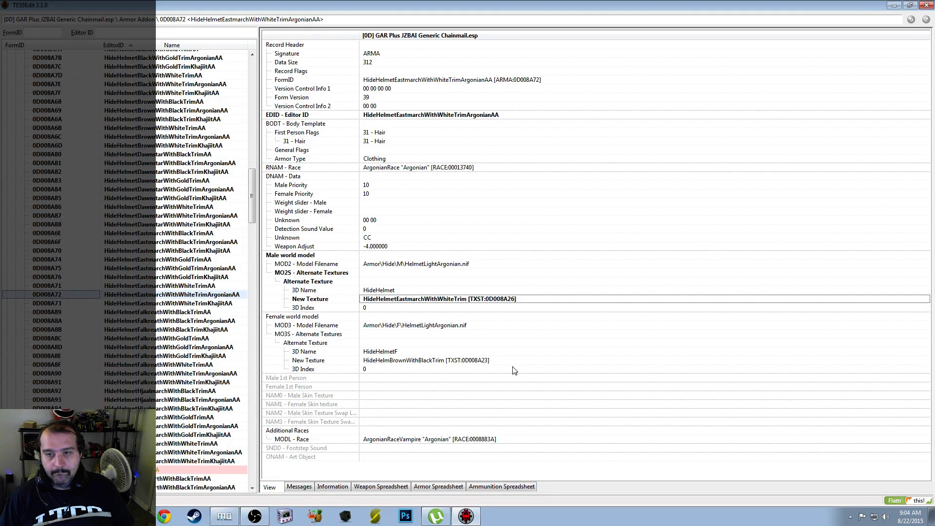
right_click(508, 363)
click(518, 368)
key(ctrl+v)
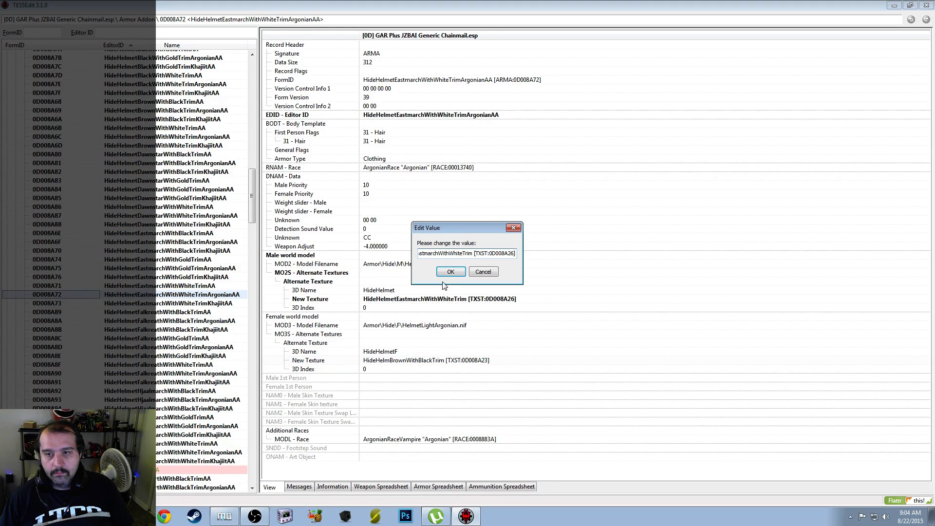
click(451, 272)
Assign HideHelmetEastmarchWithWhiteTrim [TXST:0D008A26] as the male and female New Texture of HideHelmetEastmarchWithWhiteTrimKhajiitAA
click(198, 303)
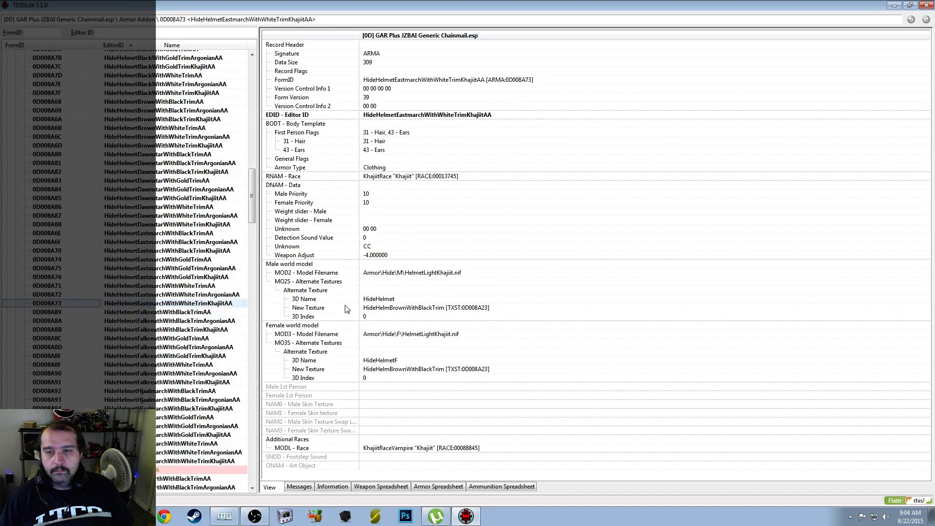
right_click(508, 312)
click(519, 318)
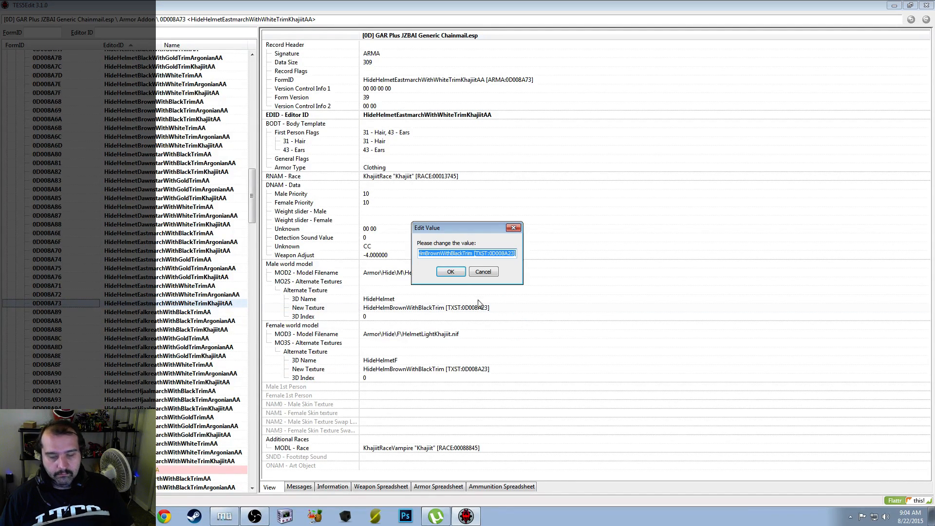
text(HideHelmetEastmarchWithWhiteTrim [TXST:0D008A26])
click(451, 272)
right_click(512, 372)
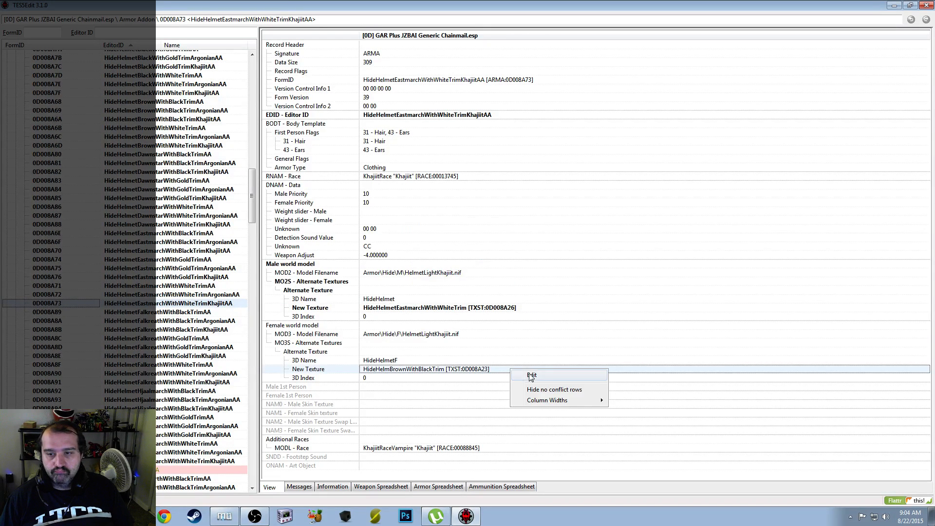
click(531, 376)
text(HideHelmetEastmarchWithWhiteTrim [TXST:0D008A26])
click(451, 272)
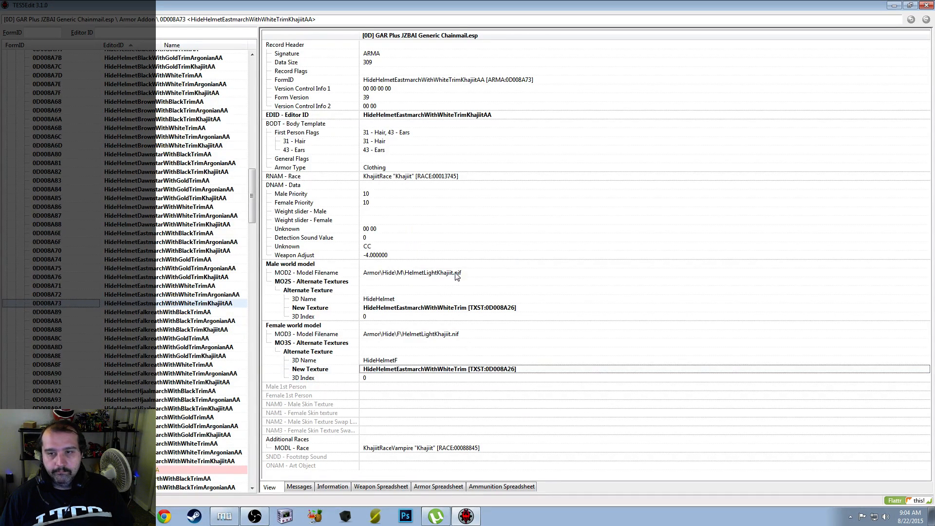
Set the male and female New Texture of HideHelmetFalkreathWithBlackTrimAA to HideHelmetFalkreathWithBlackTrim [TXST:0D008A2E]
drag(253, 201, 253, 226)
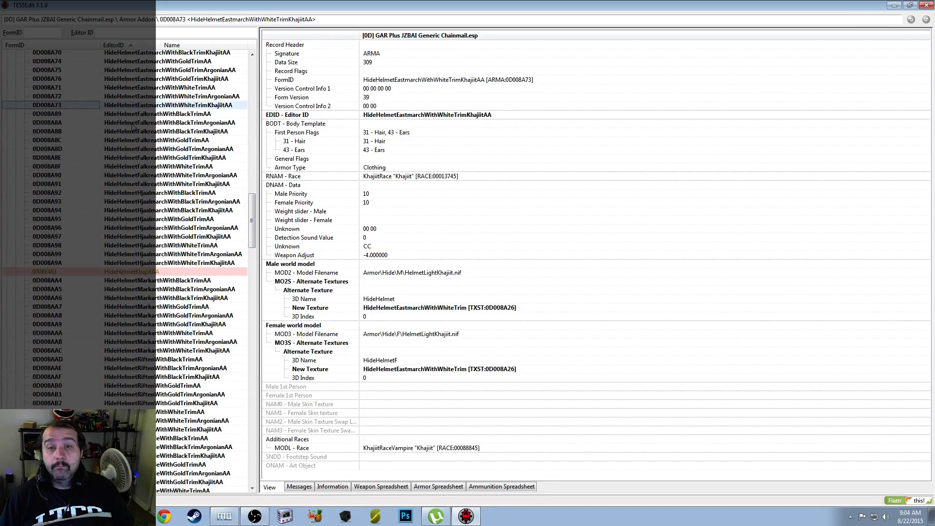
click(154, 116)
click(511, 301)
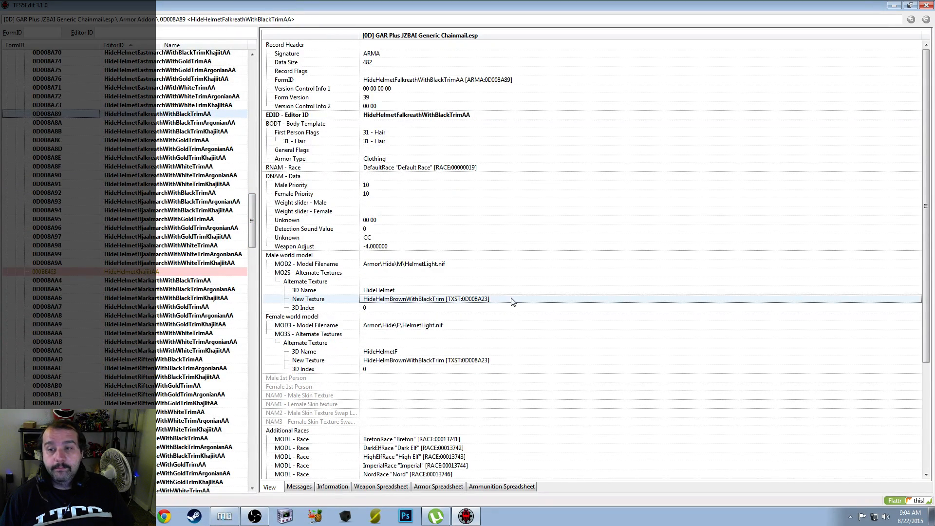
double_click(511, 299)
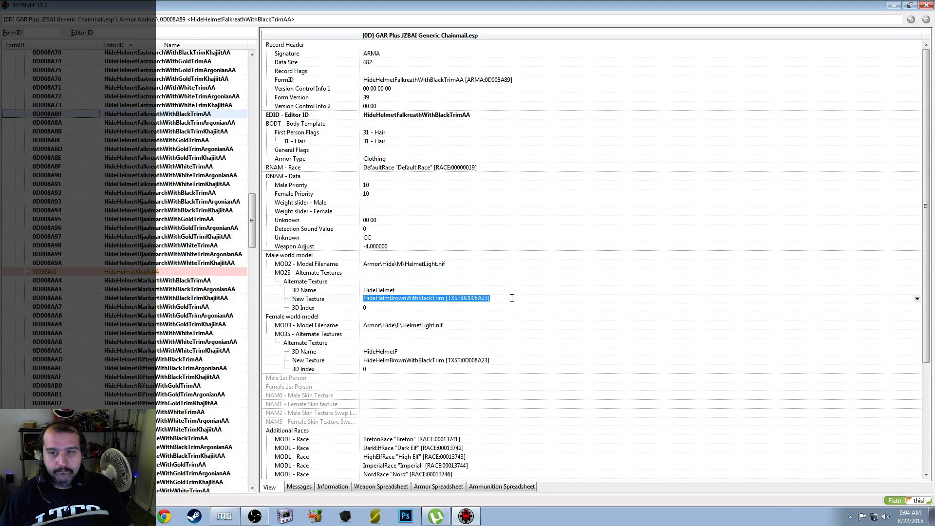
text(HideHelmetEastmarchWithWhiteTrim [TXST:0D008A2D])
click(501, 348)
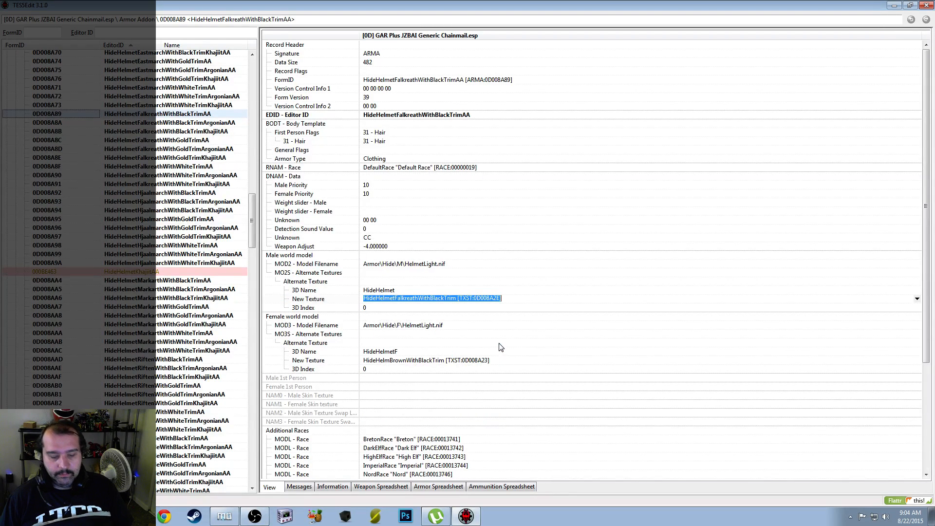
right_click(501, 363)
click(517, 368)
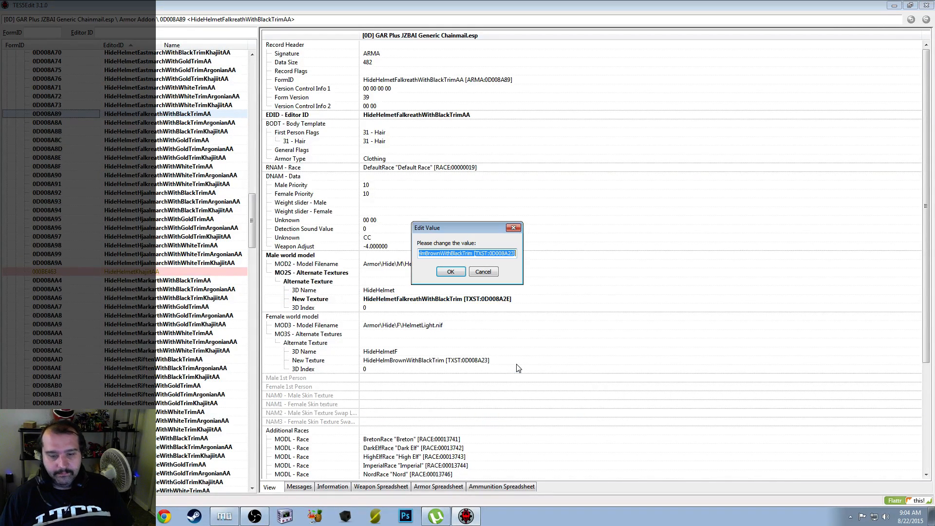
text(HideHelmetFalkreathWithBlackTrim [TXST:0D008A2E])
click(449, 268)
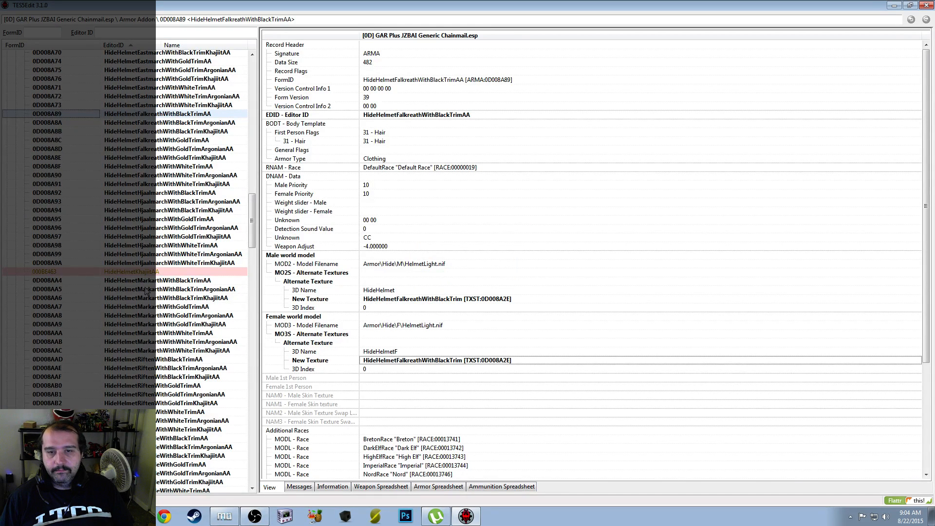
Set the male and female New Texture of HideHelmetFalkreathWithBlackTrimArgonianAA to HideHelmetFalkreathWithBlackTrim [TXST:0D008A2E]
click(193, 124)
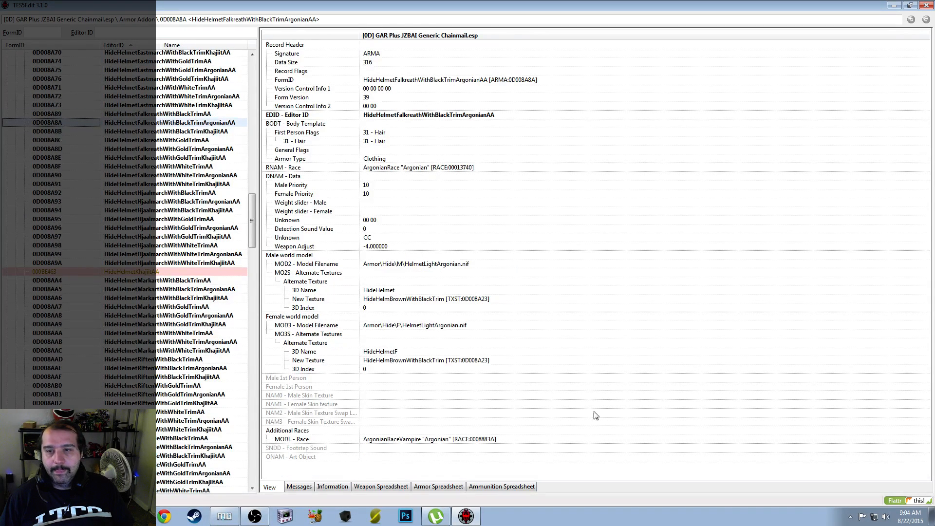
right_click(504, 300)
click(530, 308)
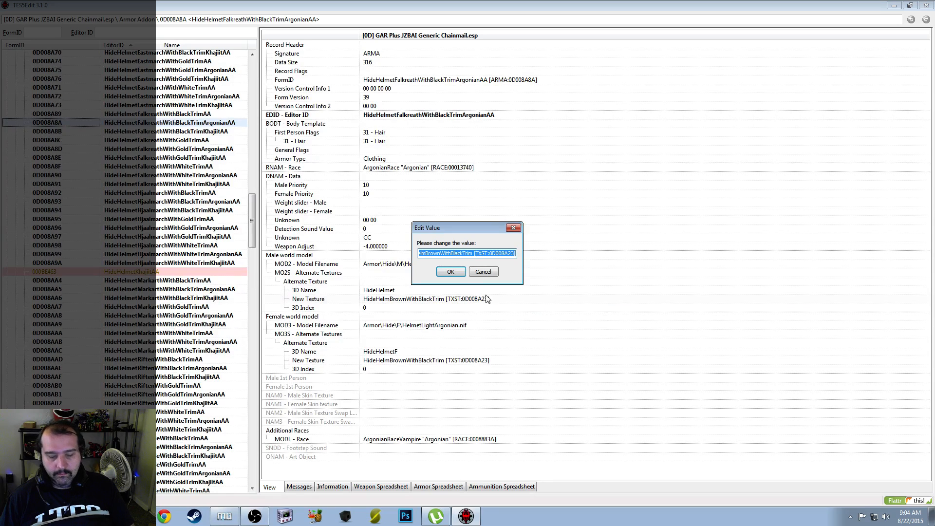
text(HideHelmetFalkreathWithBlackTrim [TXST:0D008A2E])
click(450, 272)
right_click(493, 362)
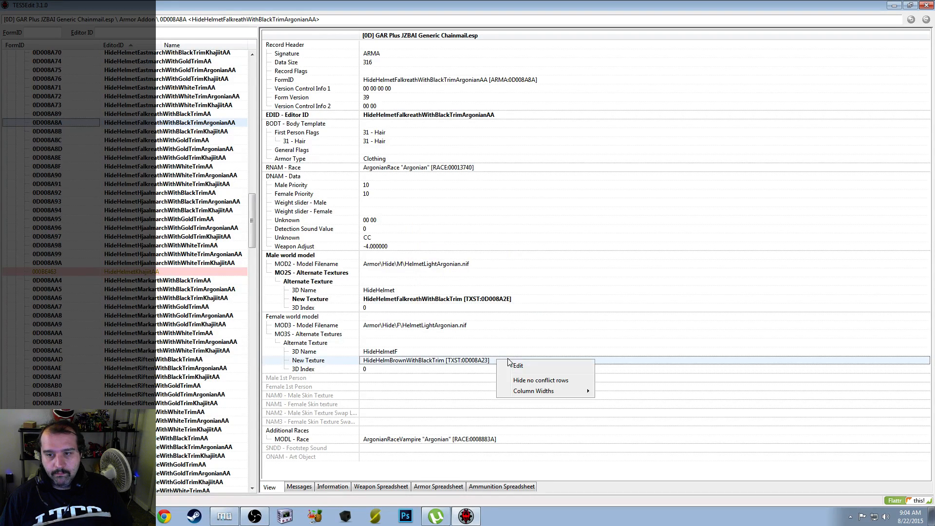
click(517, 369)
text(HideHelmetFalkreathWithBlackTrim [TXST:0D008A2E])
click(450, 271)
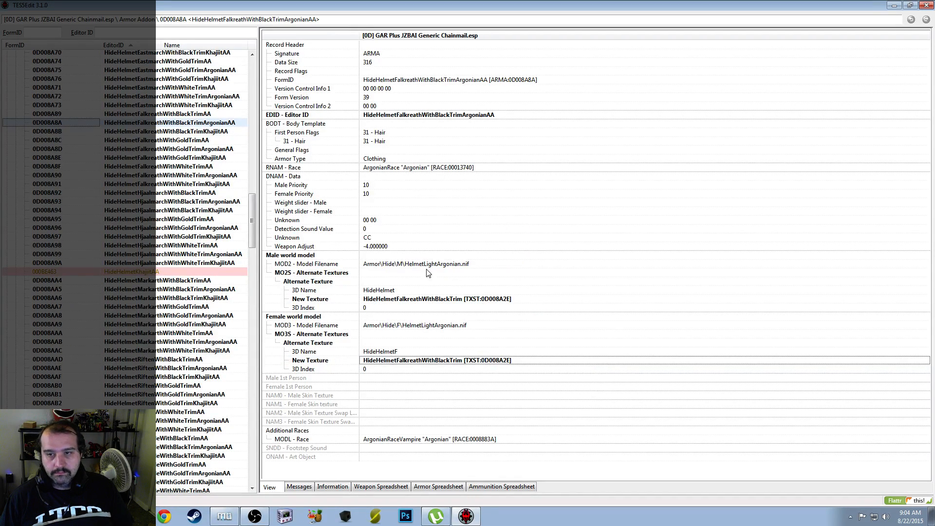
Assign HideHelmetFalkreathWithBlackTrim [TXST:0D008A2E] as the male and female New Texture of HideHelmetFalkreathWithBlackTrimKhajiitAA
click(222, 132)
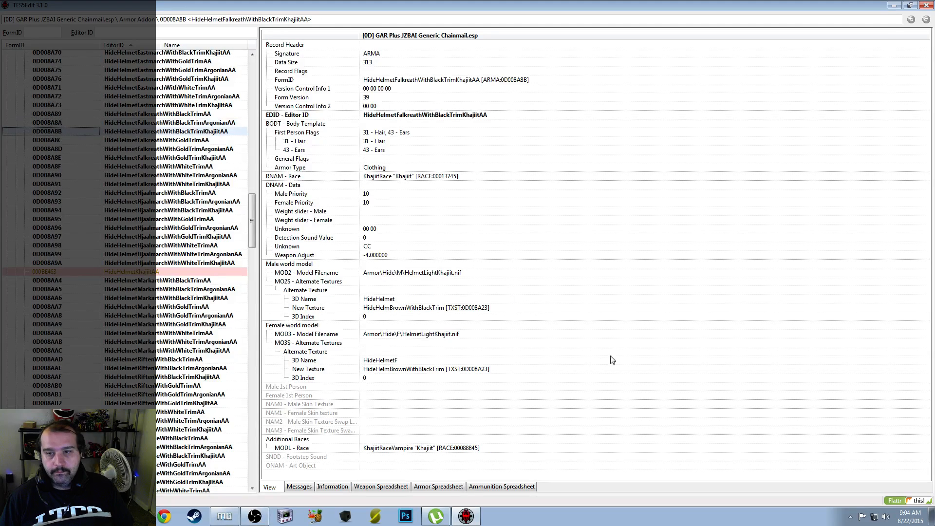
right_click(506, 312)
click(531, 318)
text(HideHelmetFalkreathWithBlackTrim [TXST:0D008A2E])
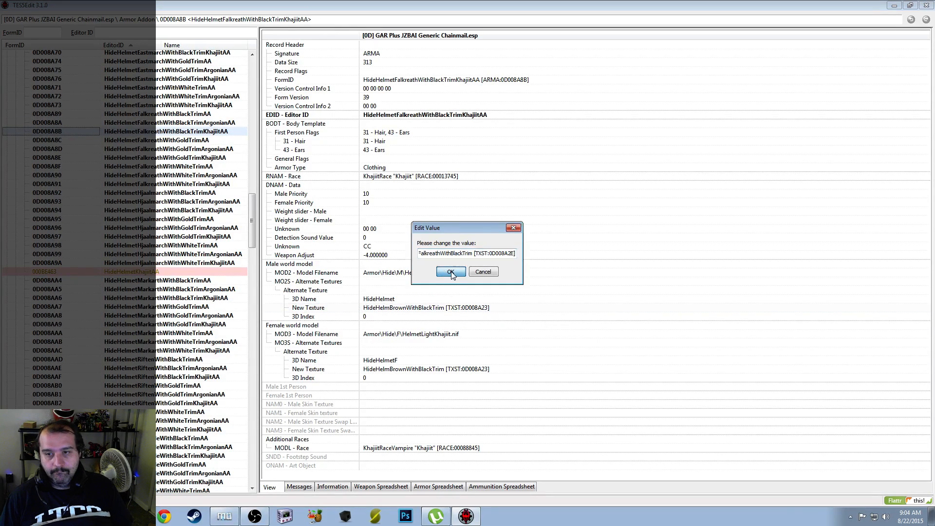
click(451, 272)
right_click(502, 364)
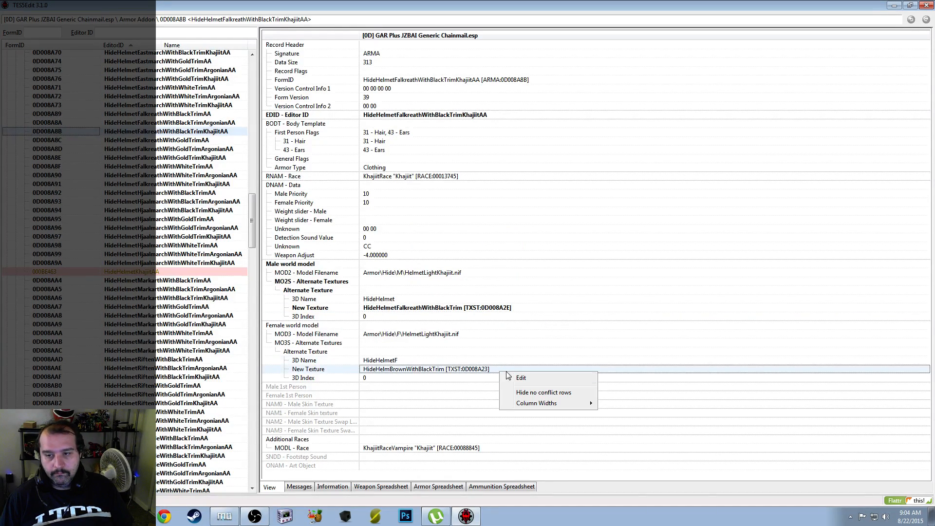
click(523, 371)
text(HideHelmetFalkreathWithBlackTrim [TXST:0D008A2E])
click(449, 271)
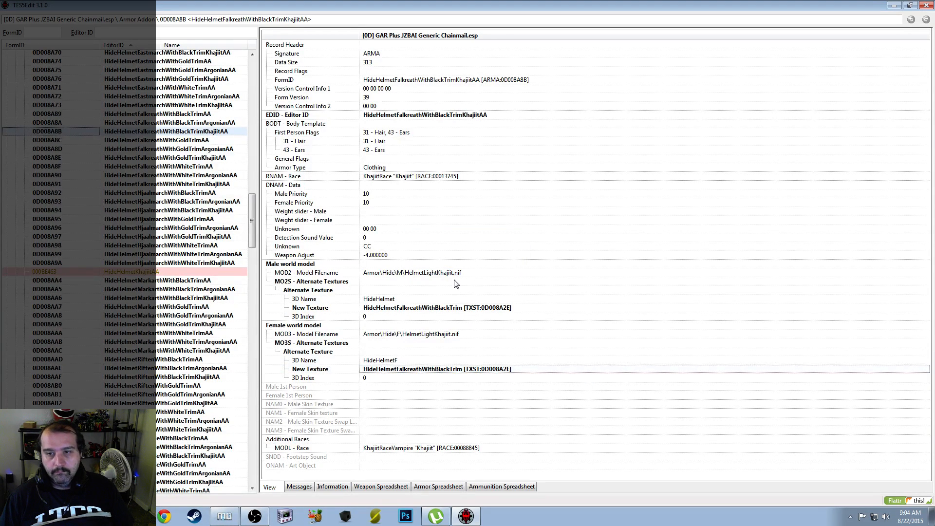
Open the HideHelmetFalkreathWithGoldTrimAA armor addon record
click(186, 140)
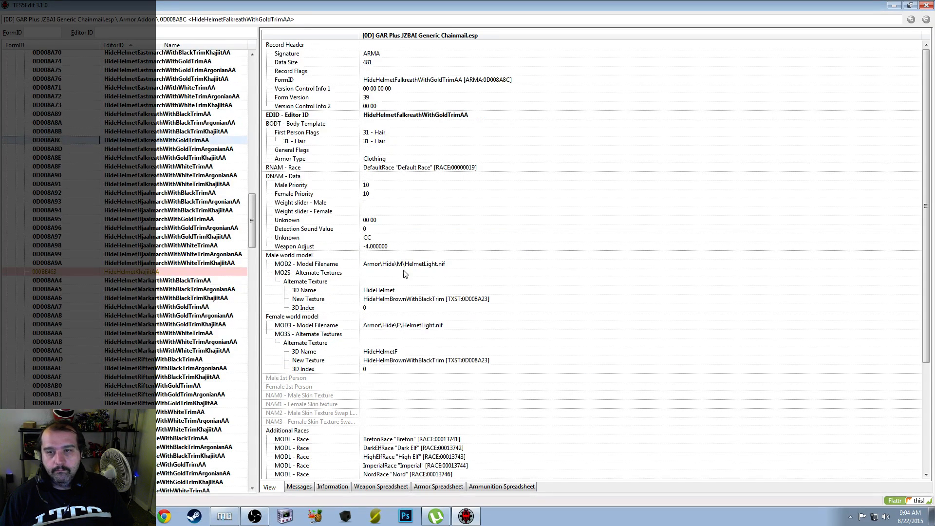
right_click(518, 296)
click(527, 303)
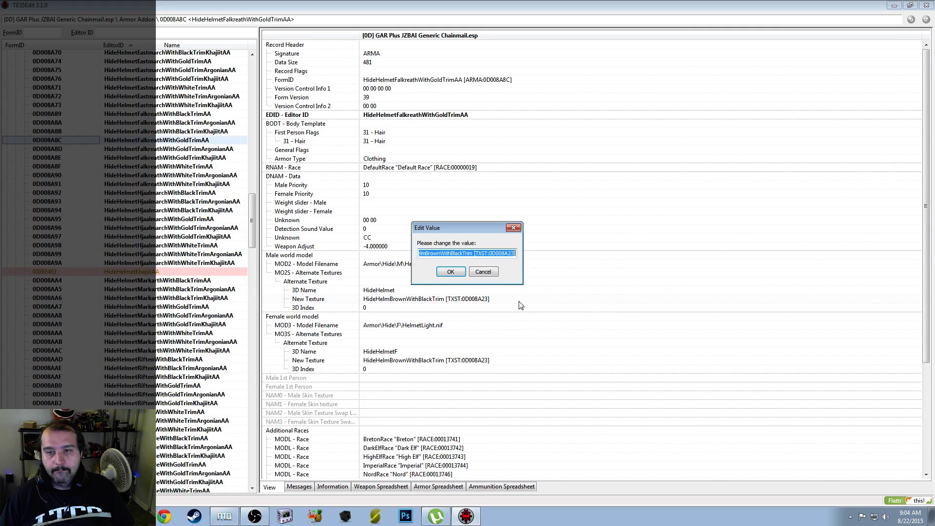
click(486, 271)
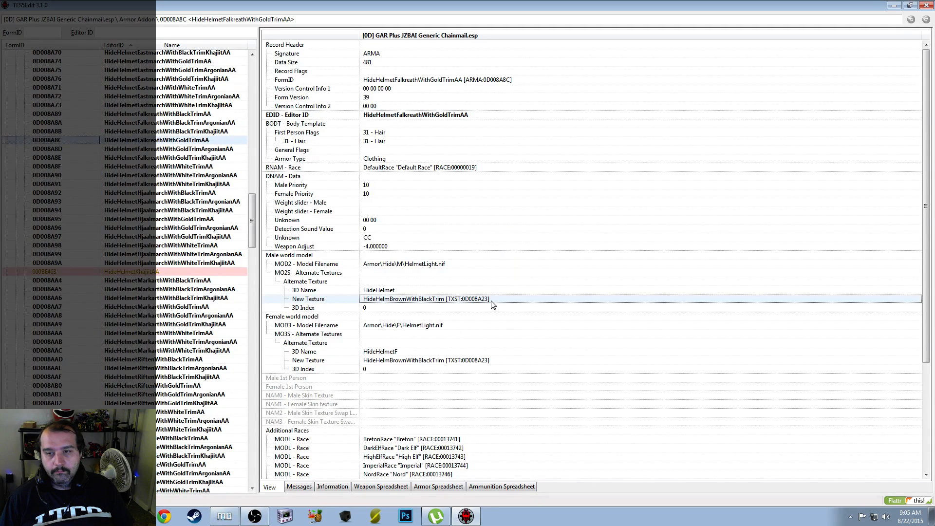
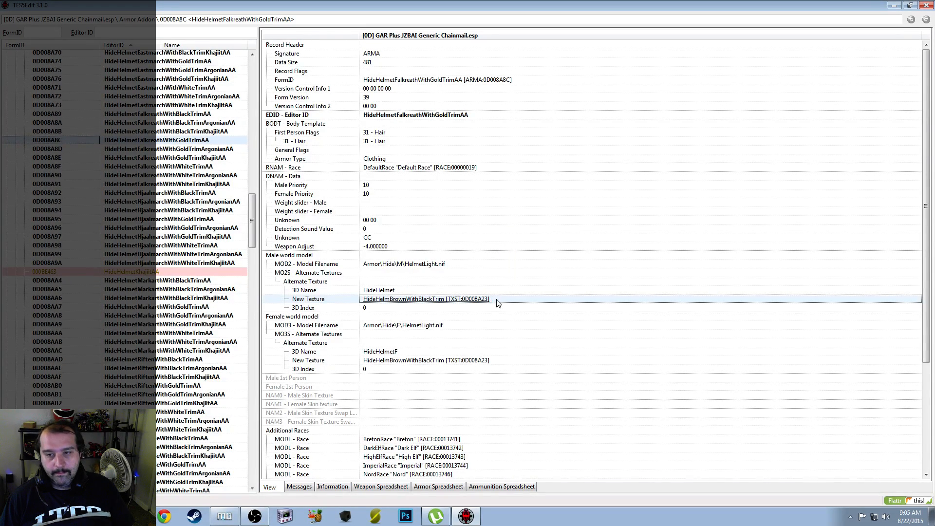
Set the male and female New Texture of HideHelmetFalkreathWithGoldTrimAA to HideHelmetFalkreathWithGoldTrim [TXST:0D008A2F]
click(498, 302)
click(498, 302)
click(457, 351)
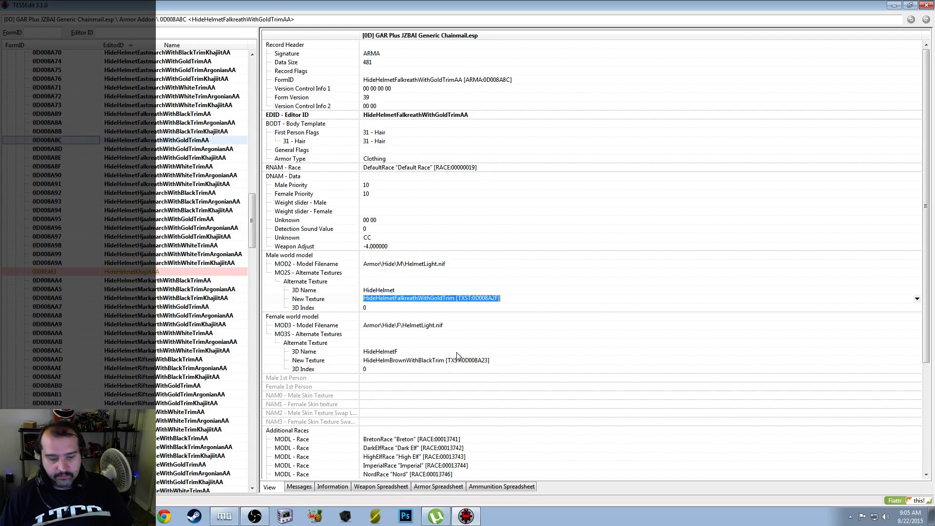
click(514, 370)
right_click(513, 370)
click(526, 369)
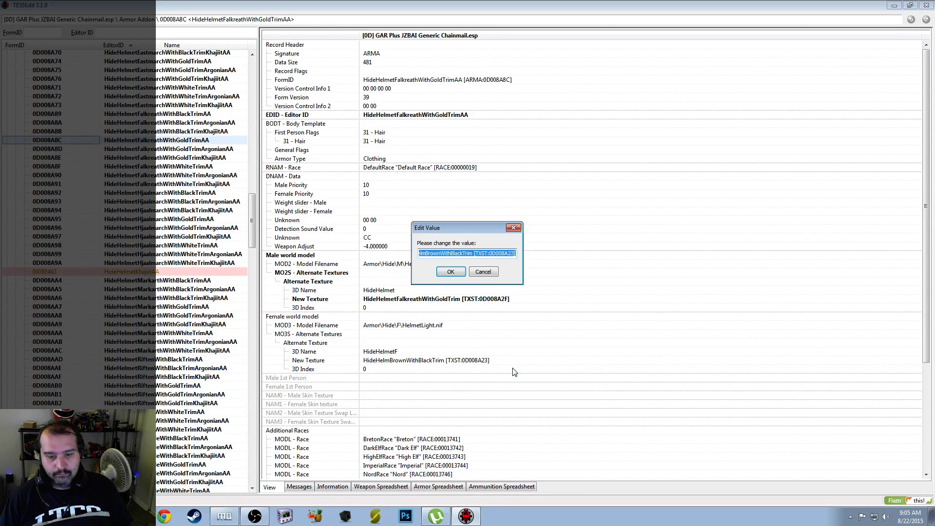
text(HideHelmetFalkreathWithGoldTrim [TXST:0D008A2F])
click(451, 271)
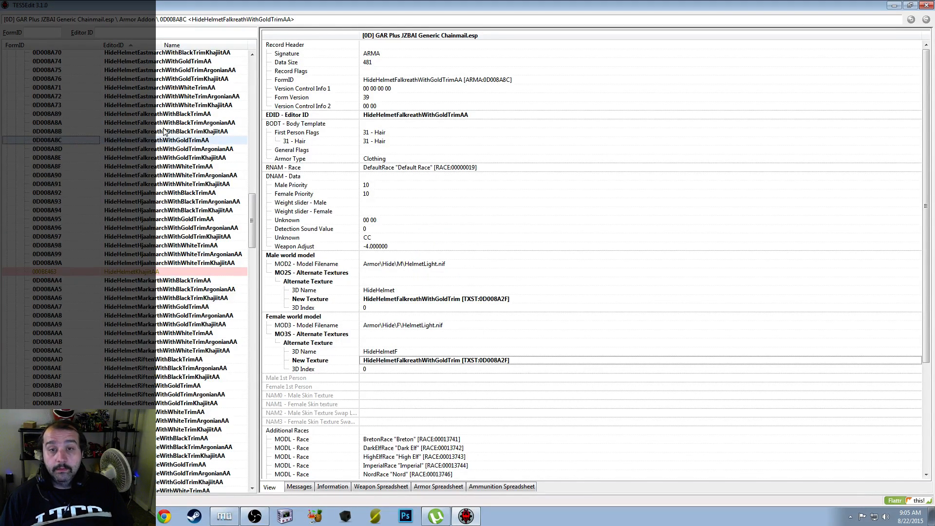
Assign HideHelmetFalkreathWithGoldTrim [TXST:0D008A2F] as the male and female New Texture of HideHelmetFalkreathWithGoldTrimArgonianAA
click(188, 148)
click(502, 299)
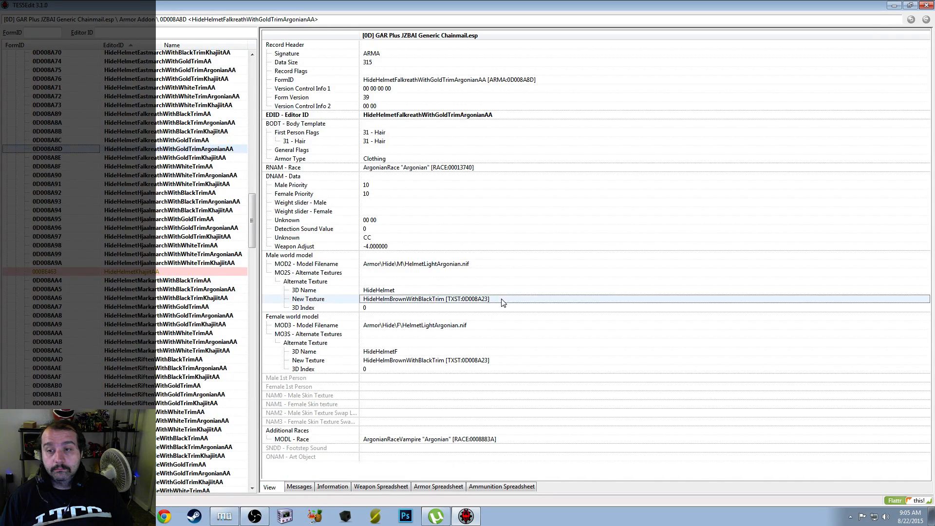
right_click(503, 303)
click(510, 307)
text(HideHelmetFalkreathWithGoldTrim [TXST:0D008A2F])
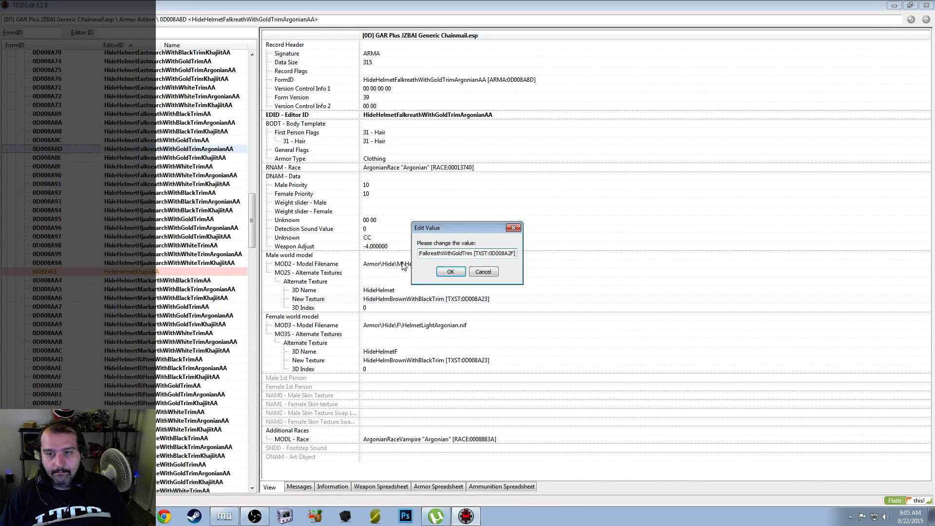
click(459, 272)
right_click(511, 356)
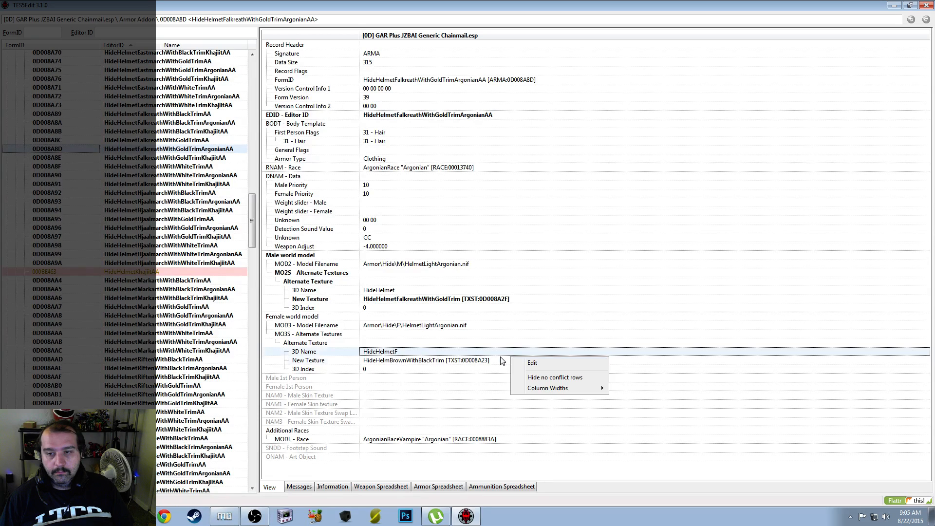
click(520, 363)
text(HideHelmetFalkreathWithGoldTrim [TXST:0D008A2F])
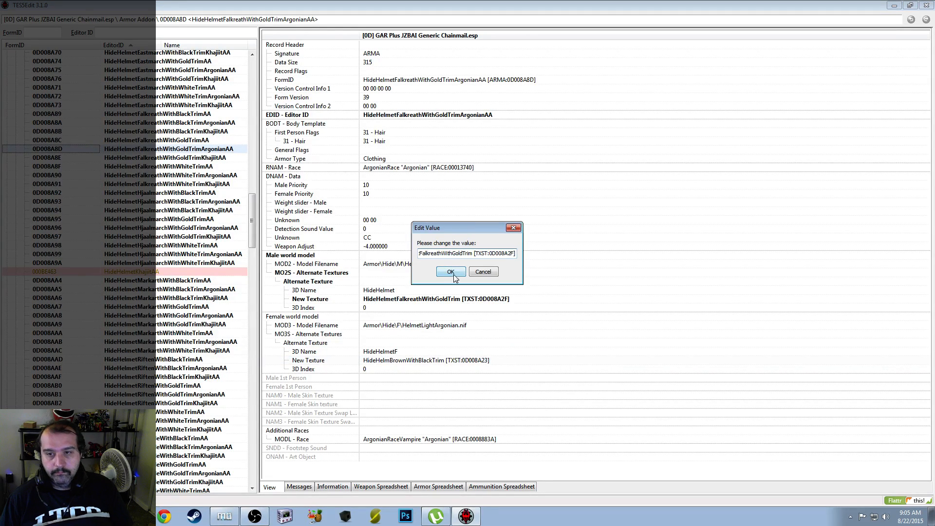
click(452, 272)
Assign HideHelmetFalkreathWithGoldTrim [TXST:0D008A2F] as the male and female New Texture of HideHelmetFalkreathWithGoldTrimKhajiitAA
key(Down)
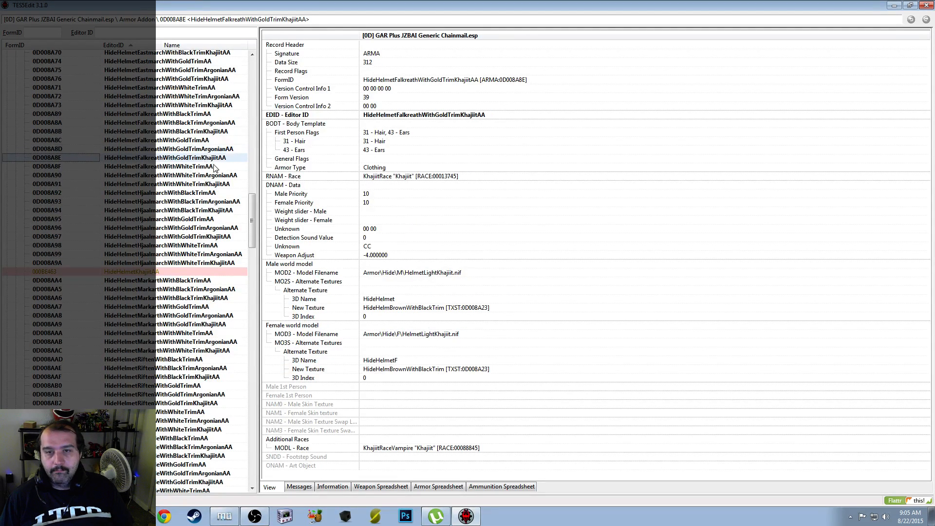
right_click(505, 306)
click(531, 315)
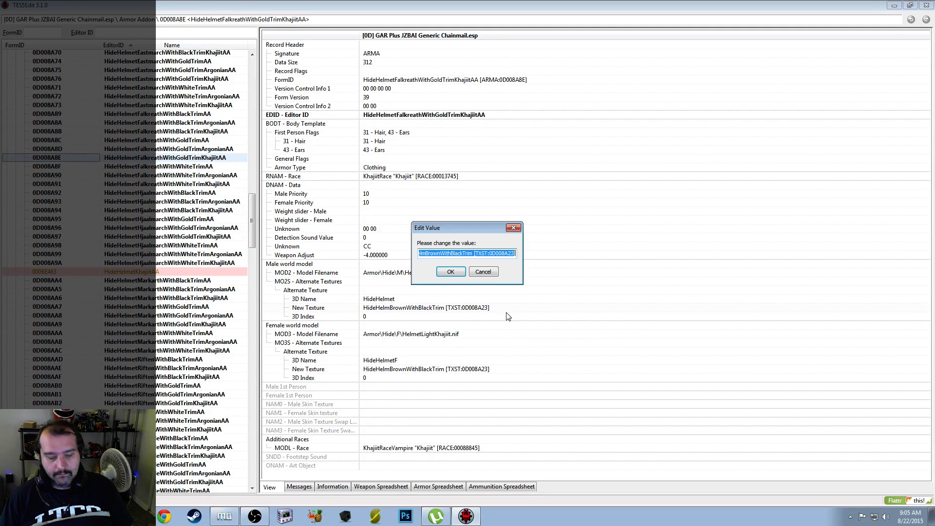
text(HideHelmetFalkreathWithGoldTrim [TXST:0D008A2F])
click(452, 272)
right_click(497, 369)
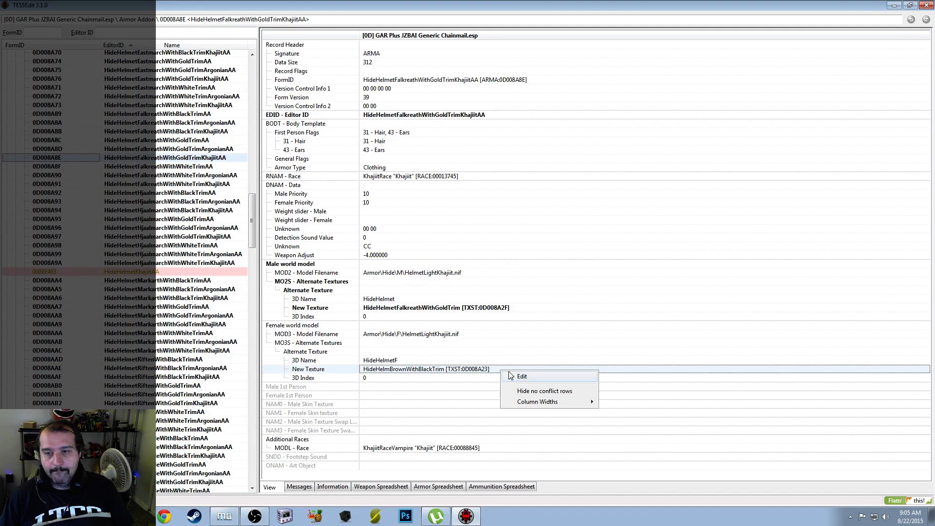
click(523, 376)
text(HideHelmetFalkreathWithGoldTrim [TXST:0D008A2F])
click(451, 272)
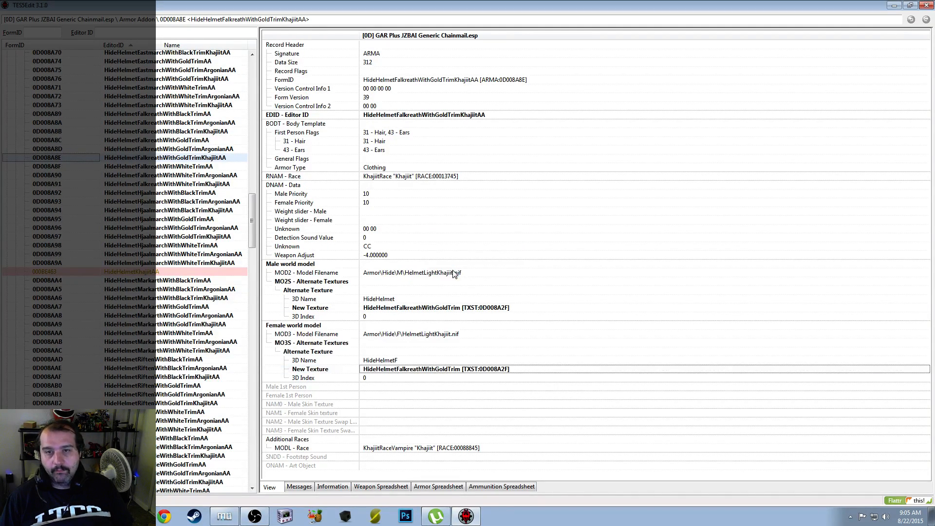
Set the male and female New Texture of HideHelmetFalkreathWithWhiteTrimAA to HideHelmetFalkreathWithWhiteTrim [TXST:0D008A30]
click(184, 167)
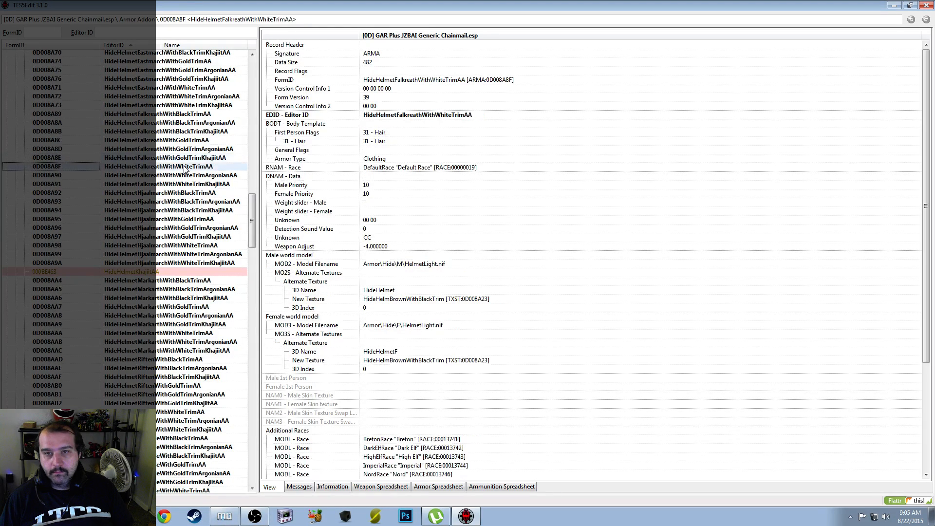
right_click(507, 301)
click(498, 306)
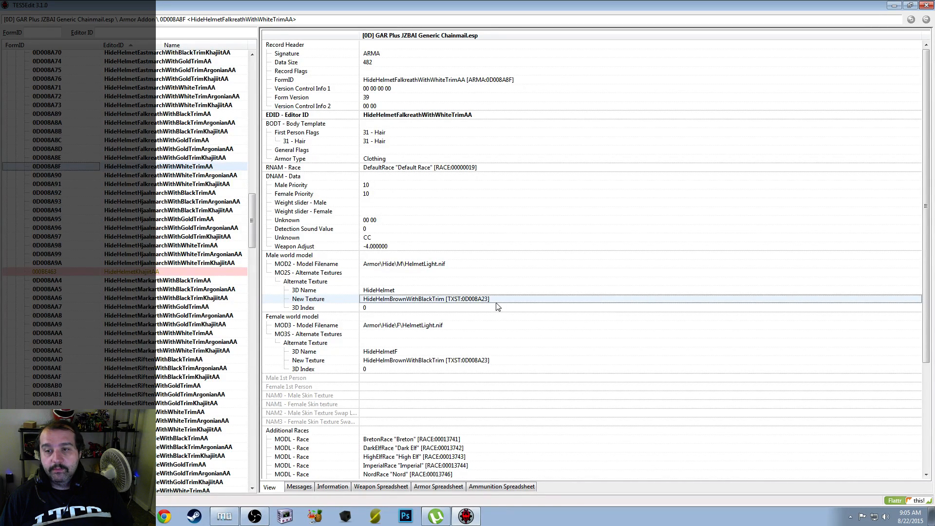
double_click(498, 304)
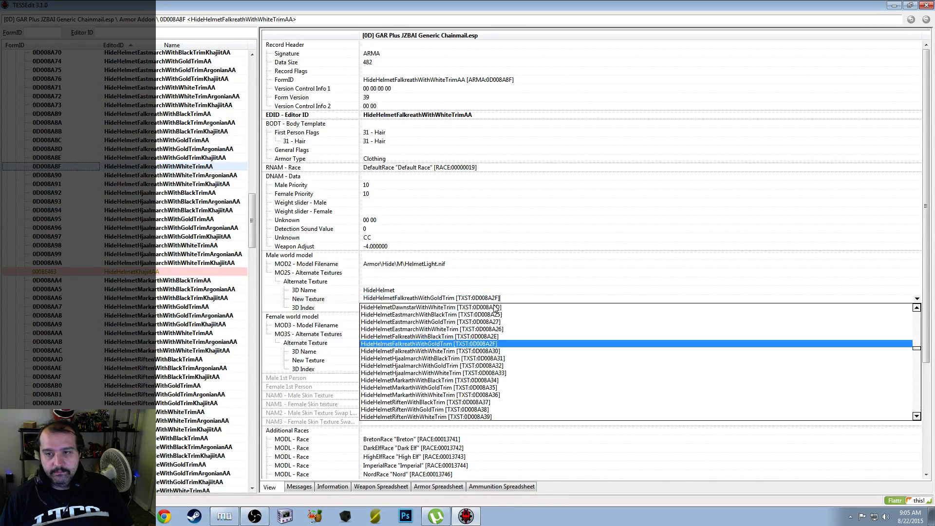
click(483, 347)
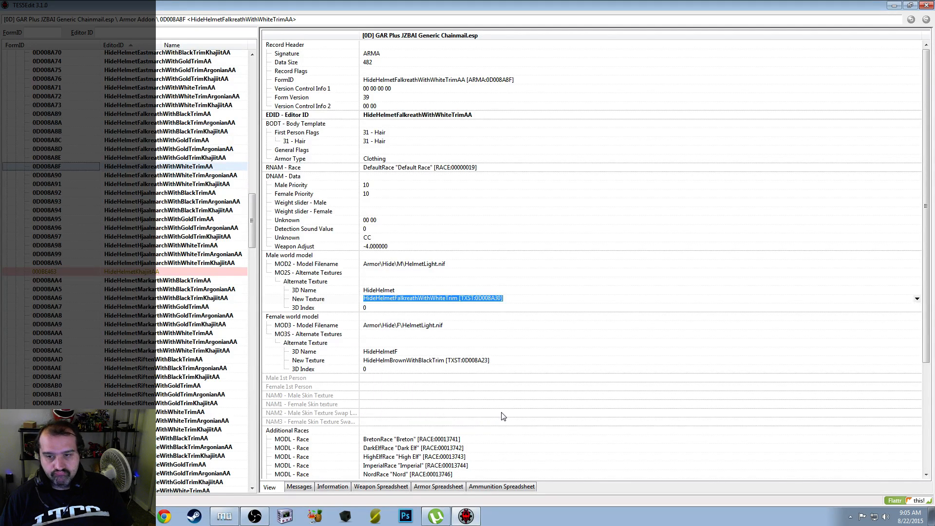
right_click(501, 364)
click(524, 366)
key(ctrl+c)
key(End)
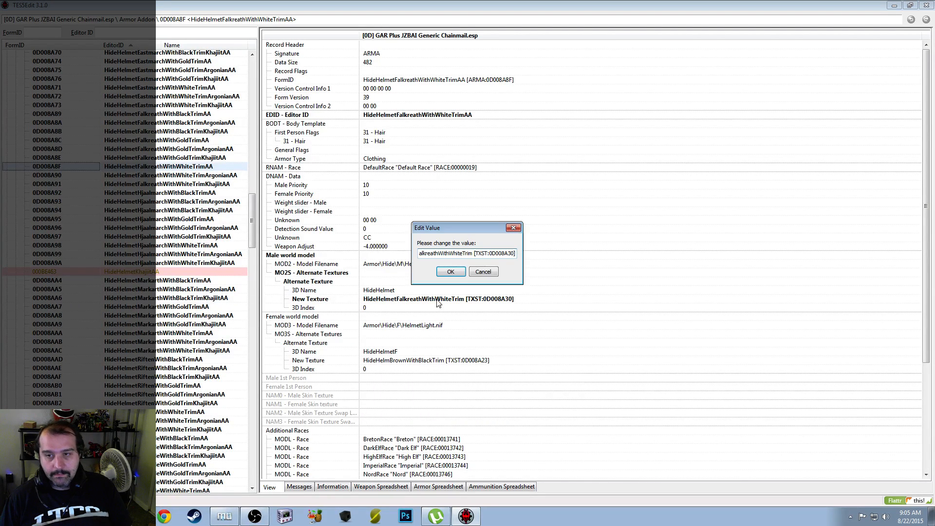
click(450, 271)
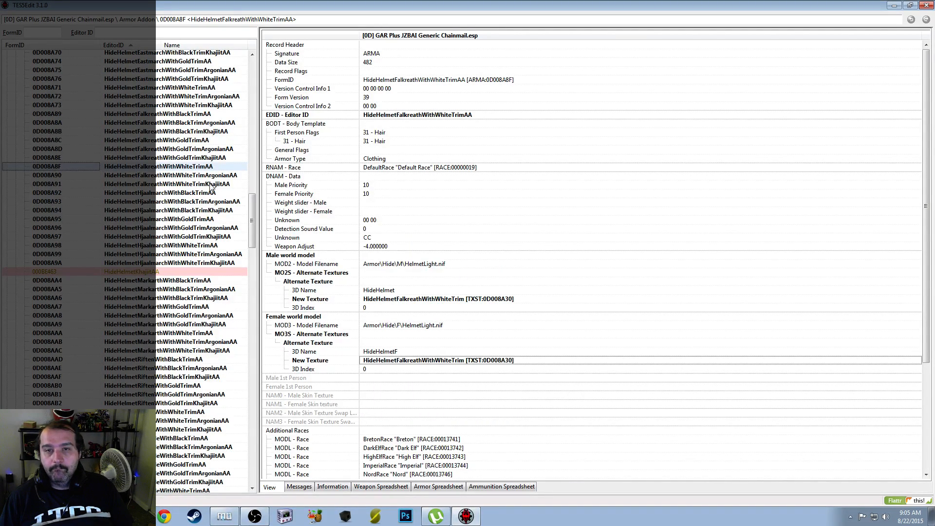
Assign HideHelmetFalkreathWithWhiteTrim [TXST:0D008A30] as the male and female New Texture of HideHelmetFalkreathWithWhiteTrimArgonianAA
click(223, 177)
right_click(502, 298)
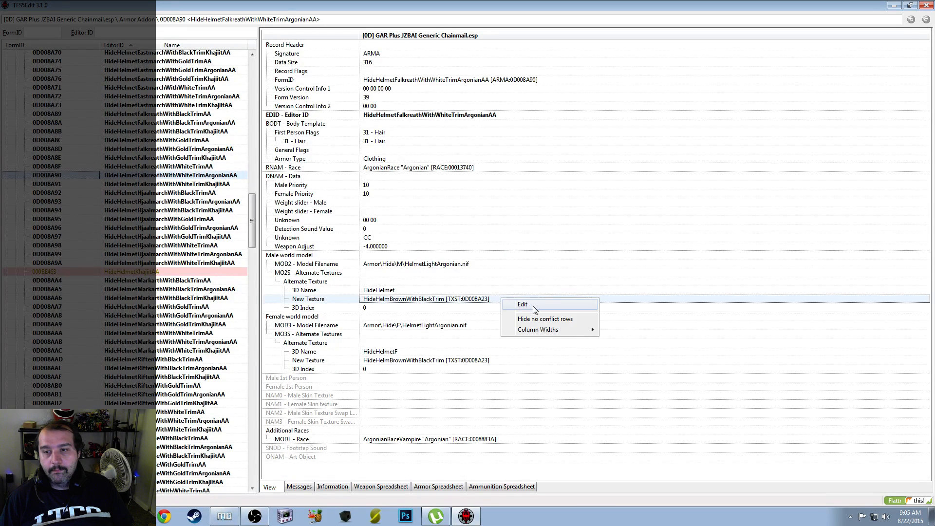
click(533, 306)
key(ctrl+v)
click(451, 272)
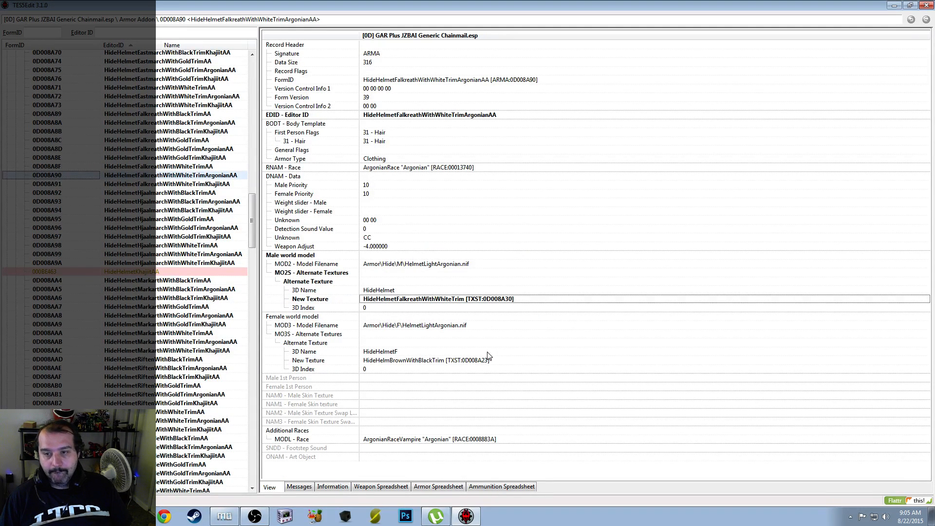
right_click(503, 366)
click(540, 367)
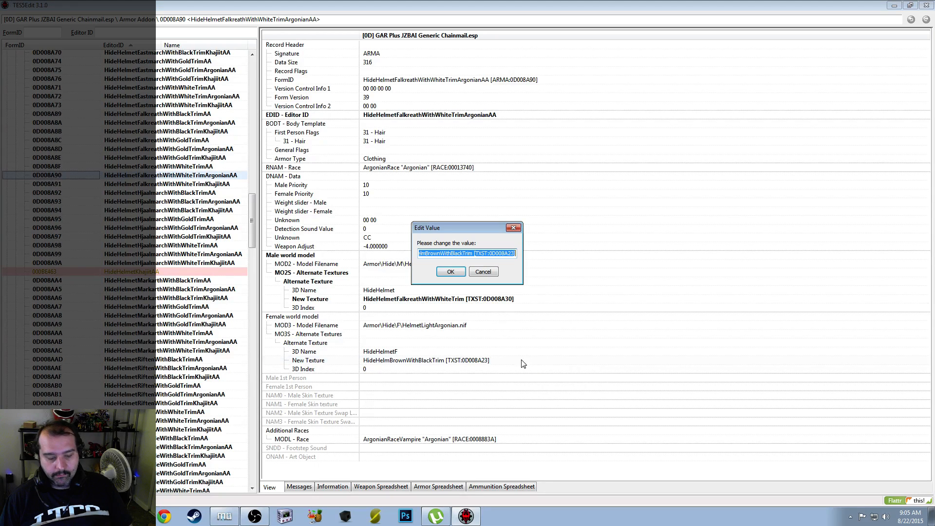
key(ctrl+v)
click(451, 272)
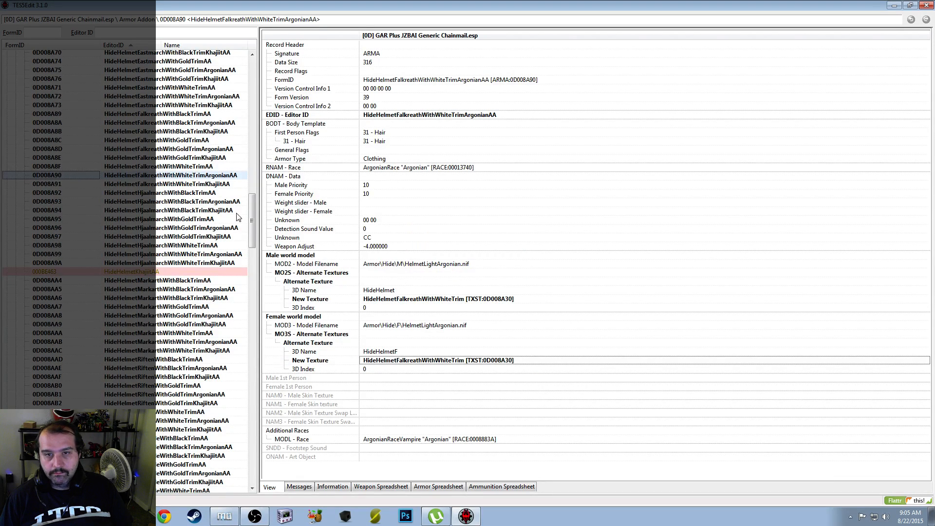
Assign HideHelmetFalkreathWithWhiteTrim [TXST:0D008A30] as the male and female New Texture of HideHelmetFalkreathWithWhiteTrimKhajiitAA
click(206, 185)
right_click(500, 309)
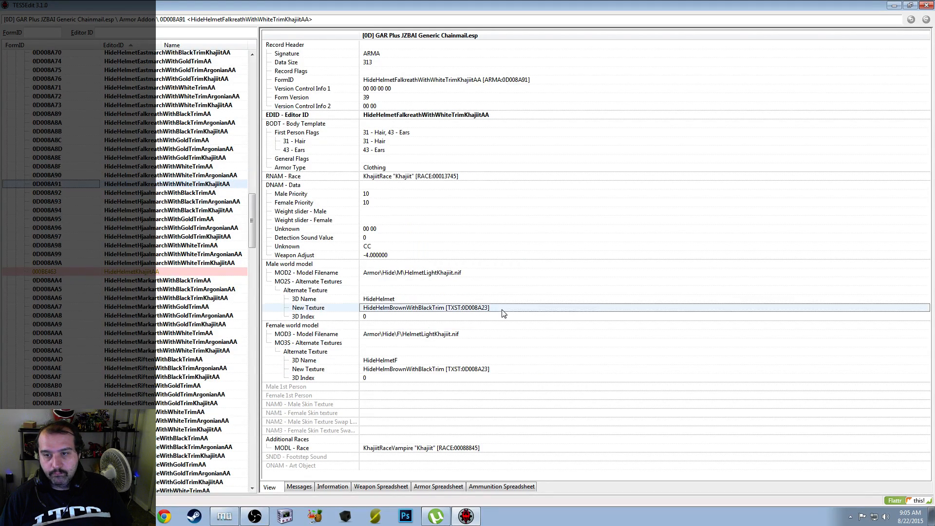
click(536, 317)
text(HideHelmetFalkreathWithWhiteTrim [TXST:0D008A30])
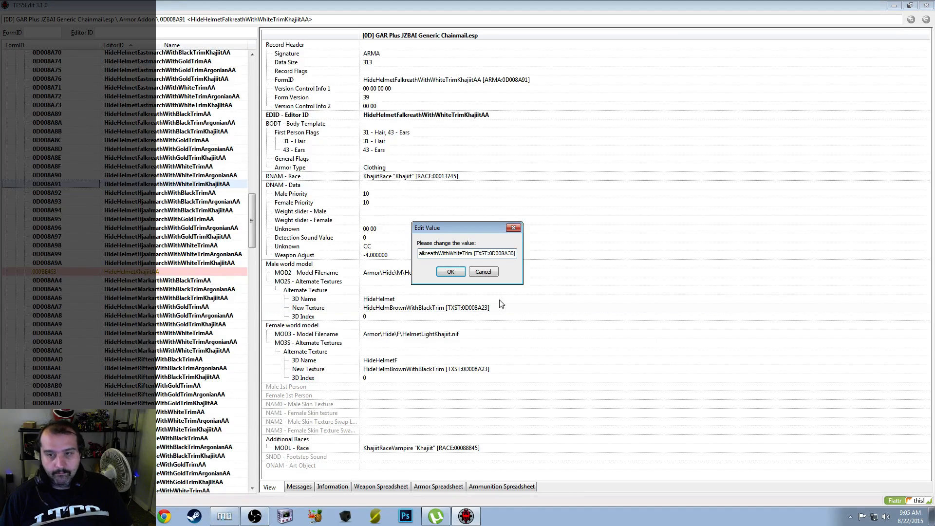
click(451, 271)
right_click(500, 370)
click(520, 376)
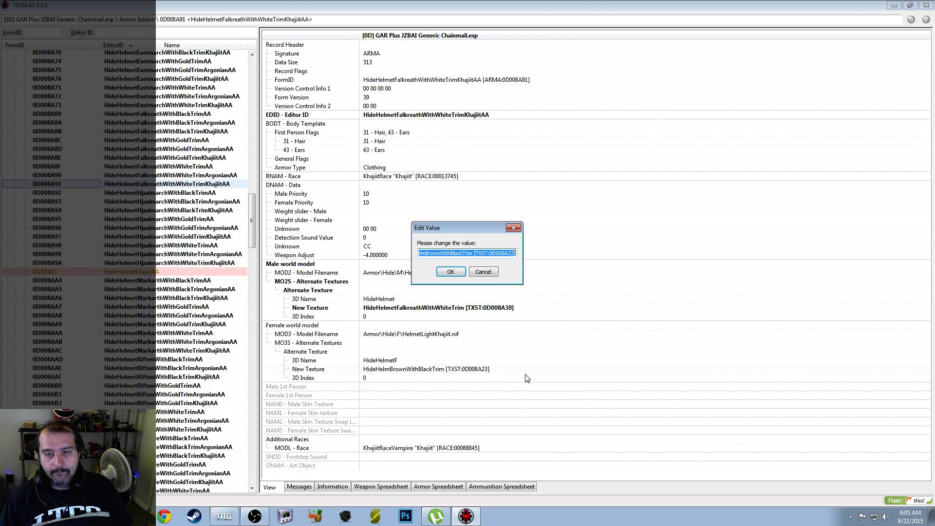
text(HideHelmetFalkreathWithWhiteTrim [TXST:0D008A30])
click(444, 274)
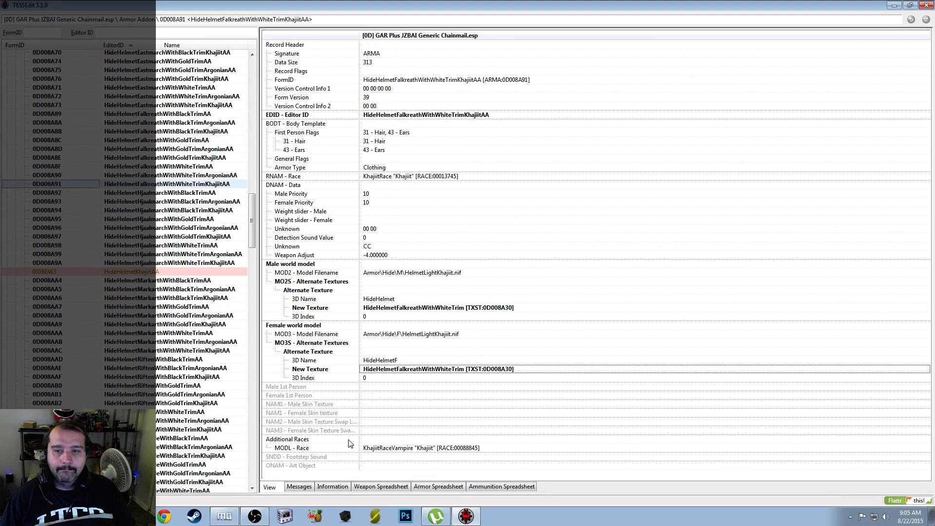
Set the male and female New Texture of HideHelmetHjaalmarchWithBlackTrimAA to HideHelmetHjaalmarchWithBlackTrim [TXST:0D008A31]
click(207, 194)
right_click(508, 310)
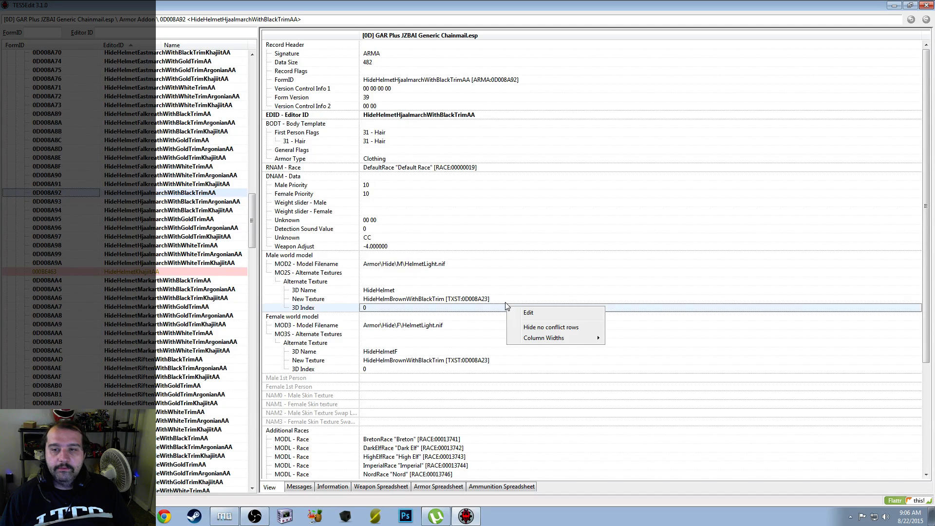
click(503, 301)
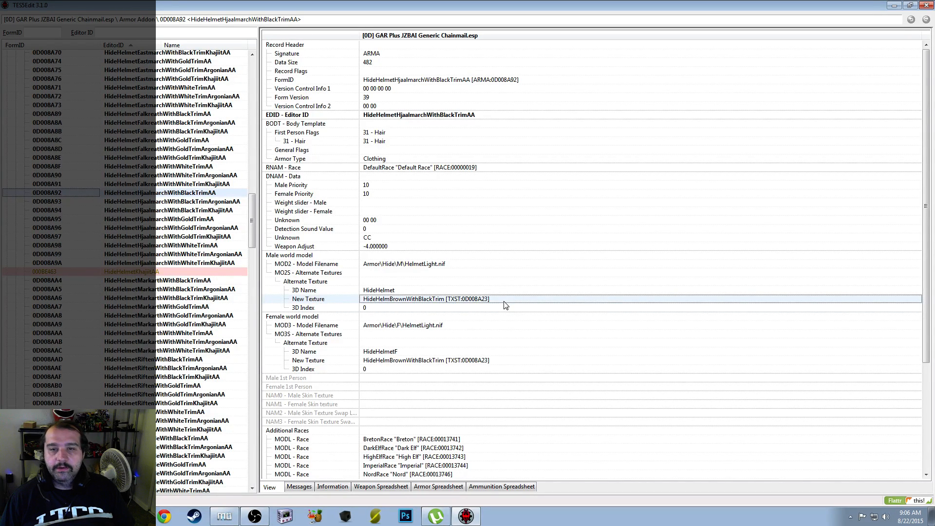
double_click(504, 302)
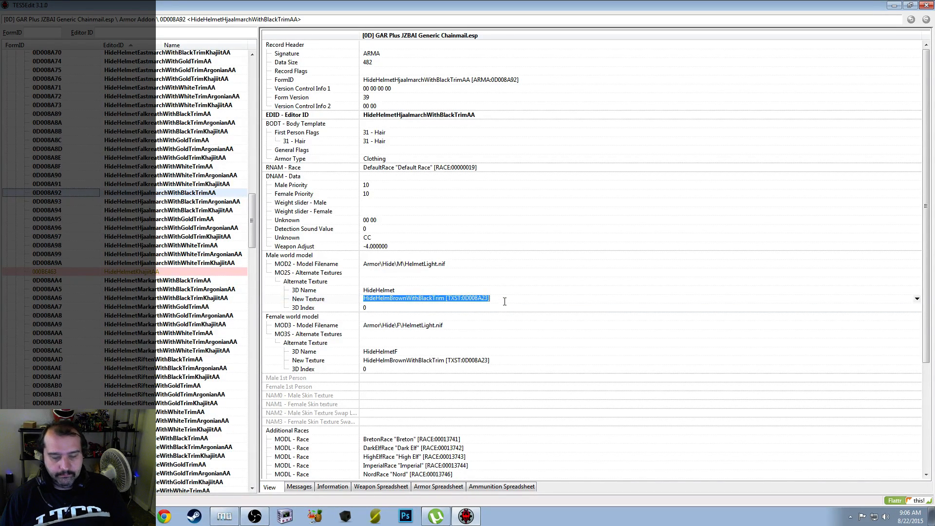
click(505, 301)
click(488, 353)
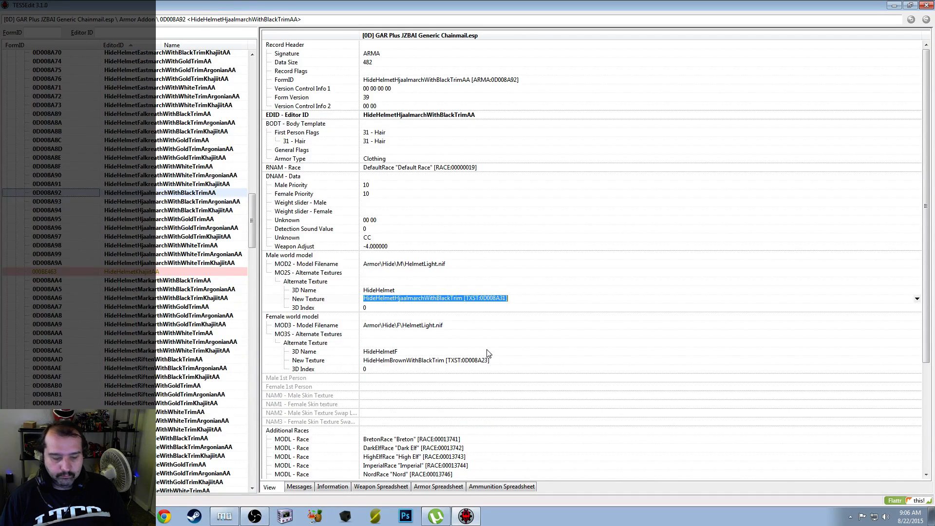
right_click(496, 361)
click(521, 372)
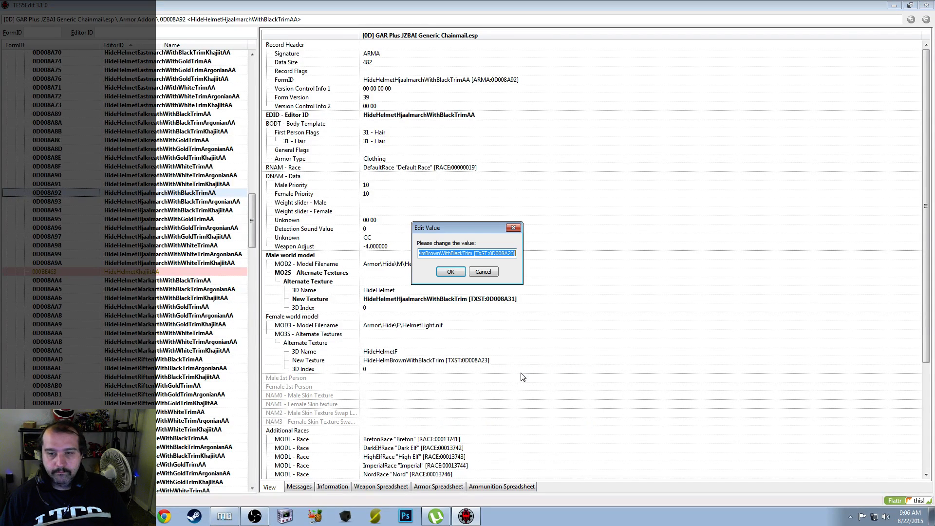
text(HideHelmetHjaalmarchWithBlackTrim [TXST:0D008A31])
click(451, 271)
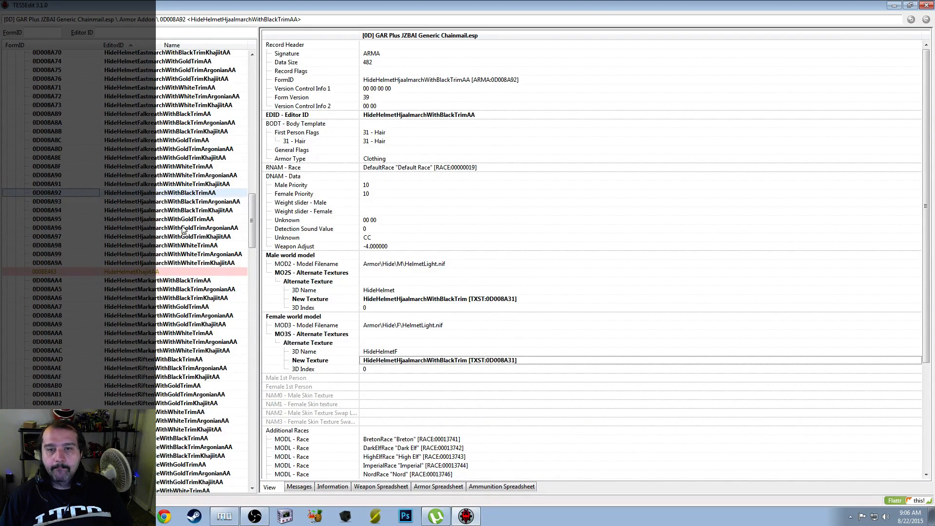
Assign HideHelmetHjaalmarchWithBlackTrim [TXST:0D008A31] as the male and female New Texture of HideHelmetHjaalmarchWithBlackTrimArgonianAA
click(194, 201)
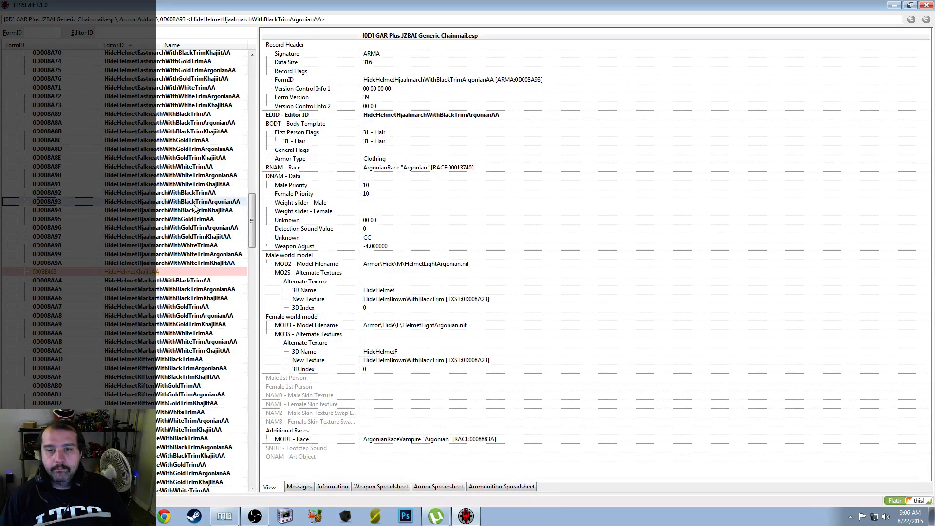
right_click(502, 298)
click(516, 304)
text(HideHelmetHjaalmarchWithBlackTrim [TXST:0D008A31])
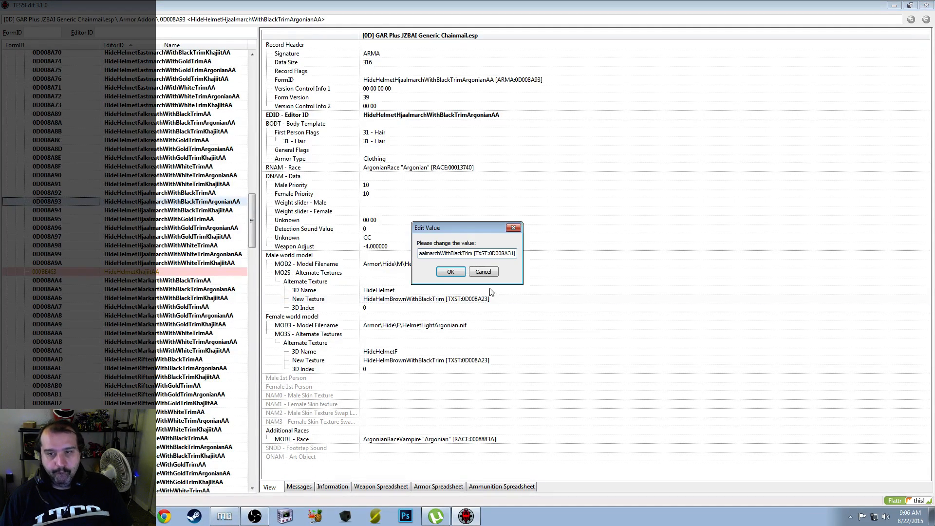
click(451, 272)
right_click(504, 361)
click(520, 370)
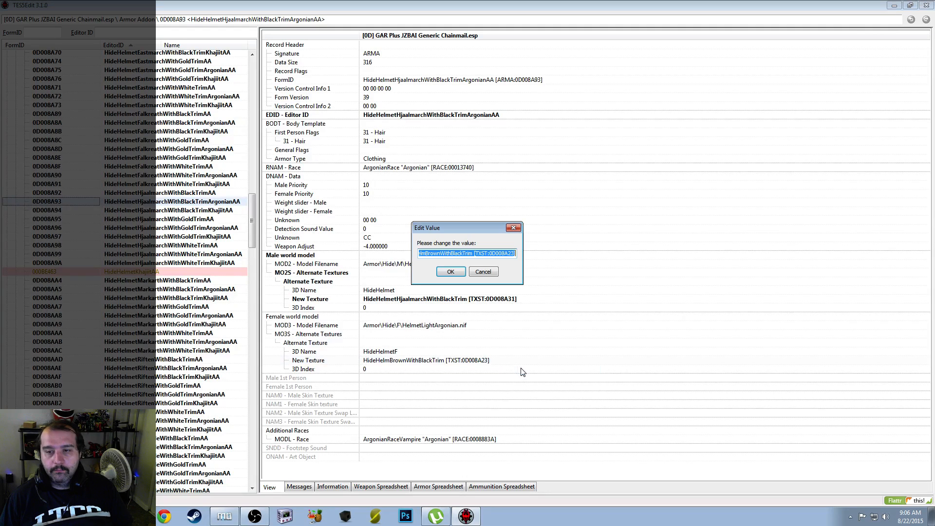
text(HideHelmetHjaalmarchWithBlackTrim [TXST:0D008A31])
click(451, 272)
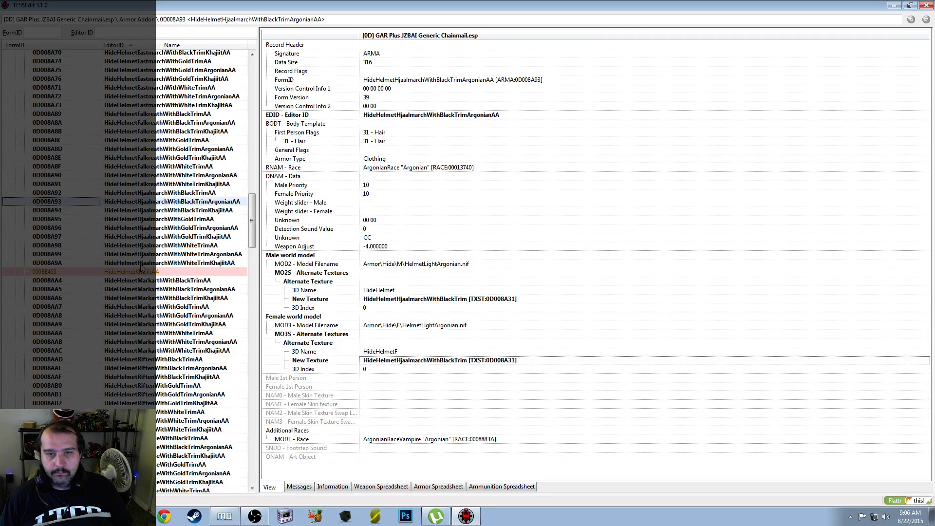
Set the male New Texture of HideHelmetHjaalmarchWithBlackTrimKhajiitAA to HideHelmetHjaalmarchWithBlackTrim [TXST:0D008A31]
click(206, 211)
right_click(506, 308)
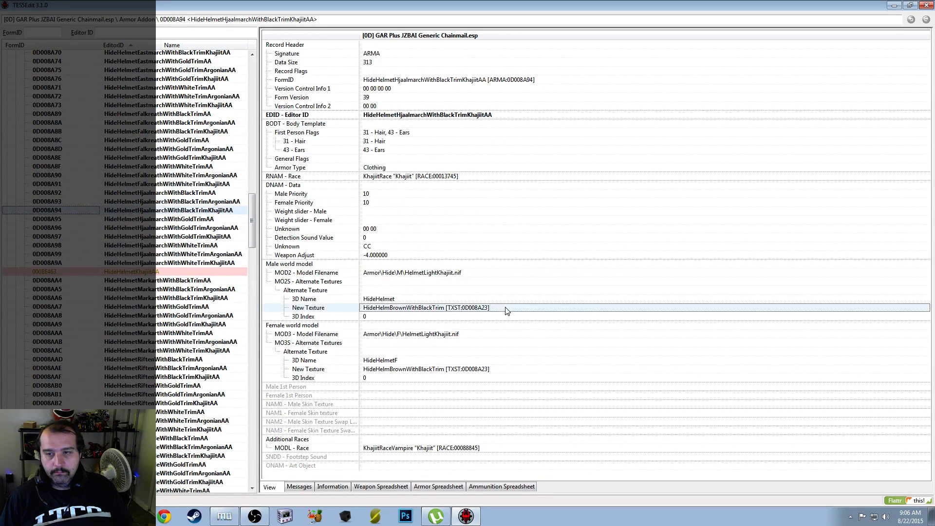
click(527, 313)
text(HideHelmetHjaalmarchWithBlackTrim [TXST:0D008A31])
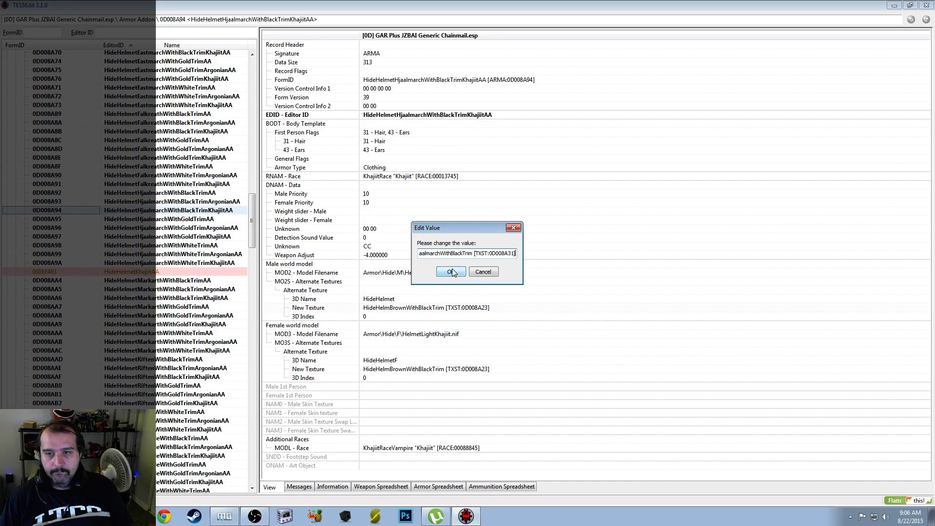
click(450, 272)
right_click(506, 370)
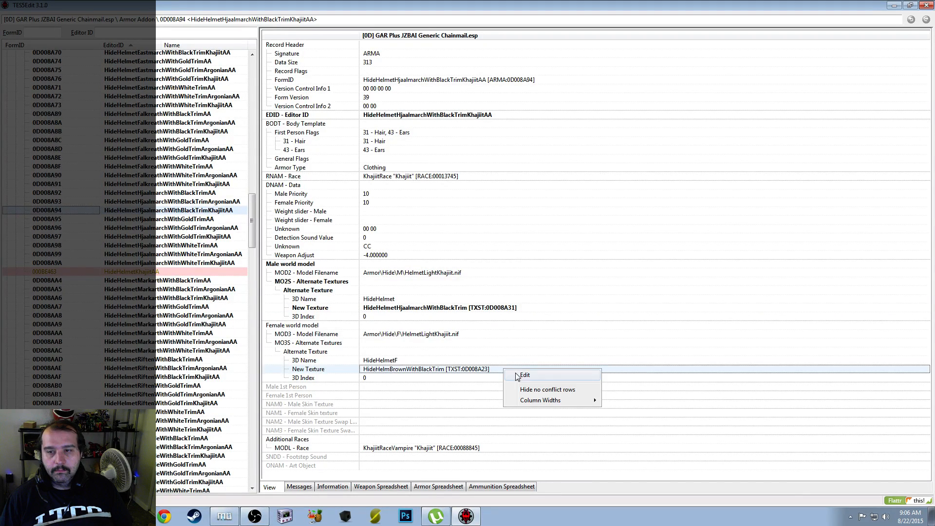
click(517, 375)
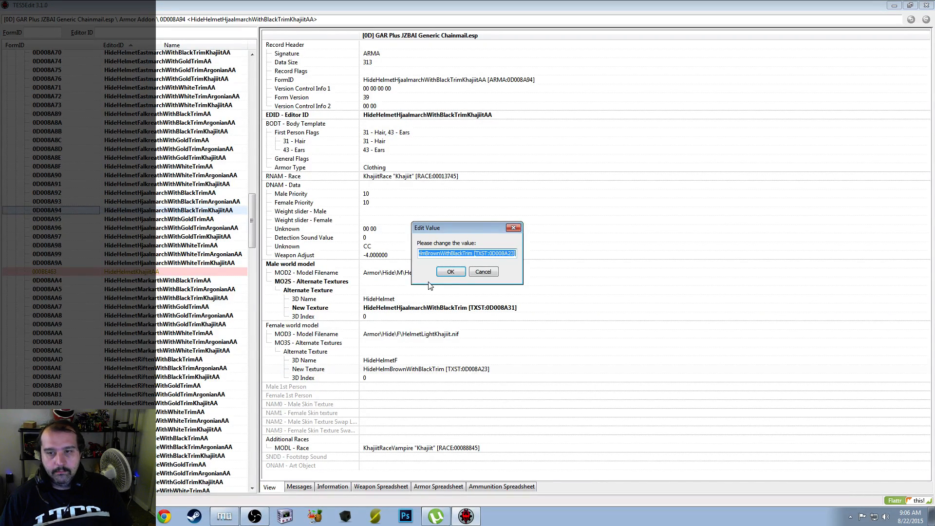
click(492, 271)
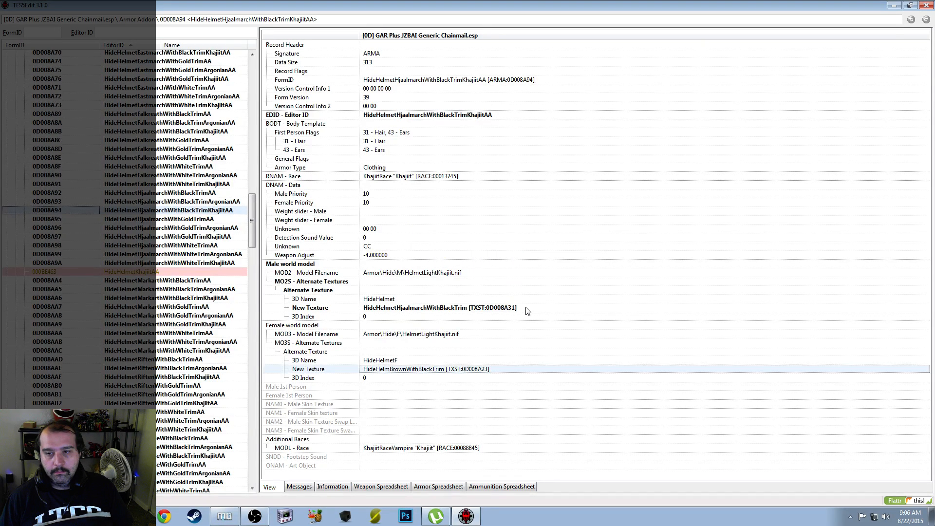
Copy the male New Texture value HideHelmetHjaalmarchWithBlackTrim [TXST:0D008A31] into the female New Texture of HideHelmetHjaalmarchWithBlackTrimKhajiitAA
right_click(525, 309)
click(547, 314)
key(ctrl+c)
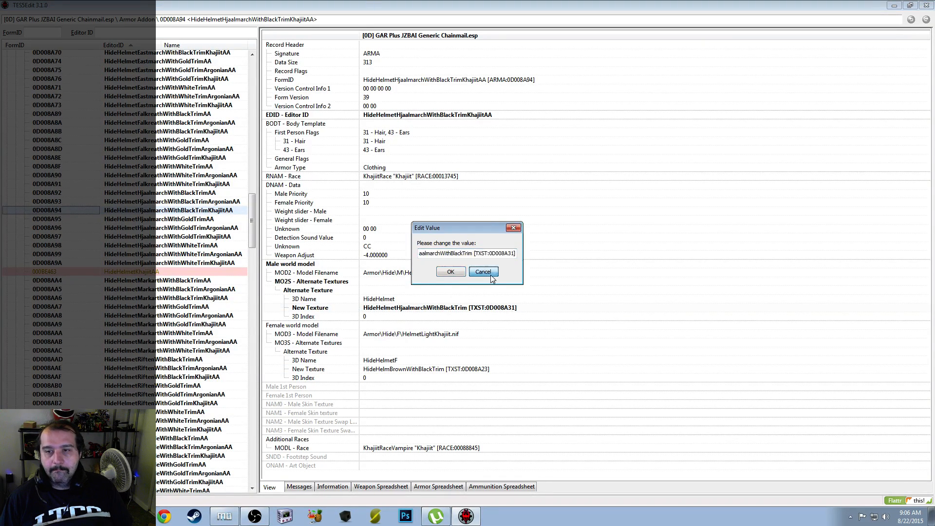
click(490, 274)
right_click(502, 370)
click(529, 377)
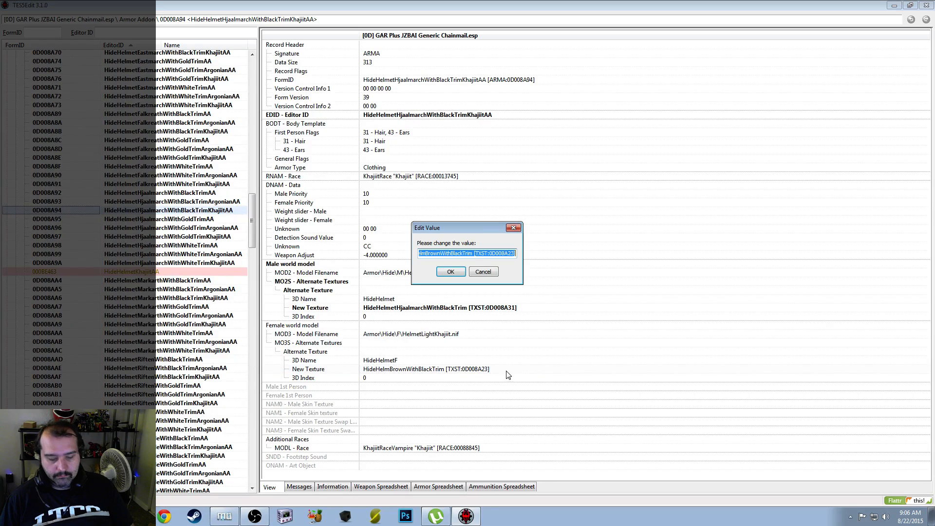
key(ctrl+v)
click(458, 271)
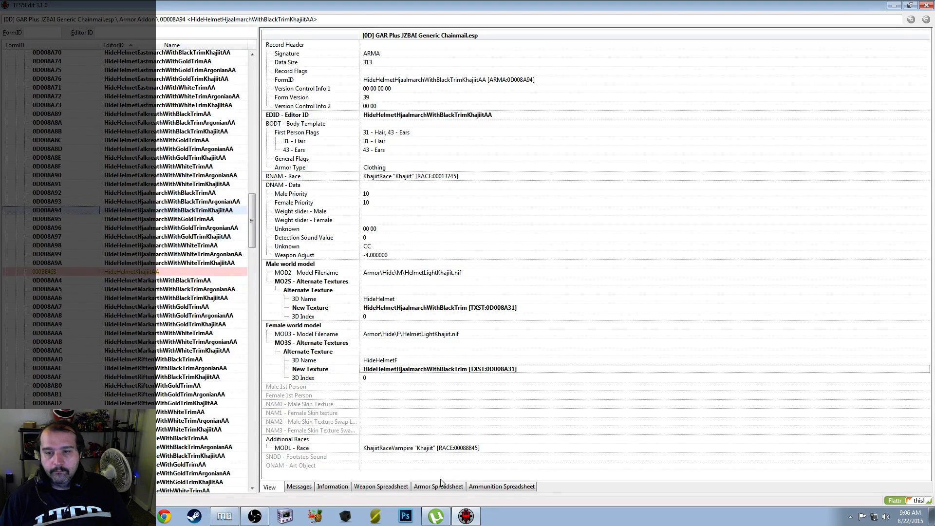
Set the male and female New Texture of HideHelmetHjaalmarchWithGoldTrimAA to HideHelmetHjaalmarchWithGoldTrim [TXST:0D008A32]
click(200, 220)
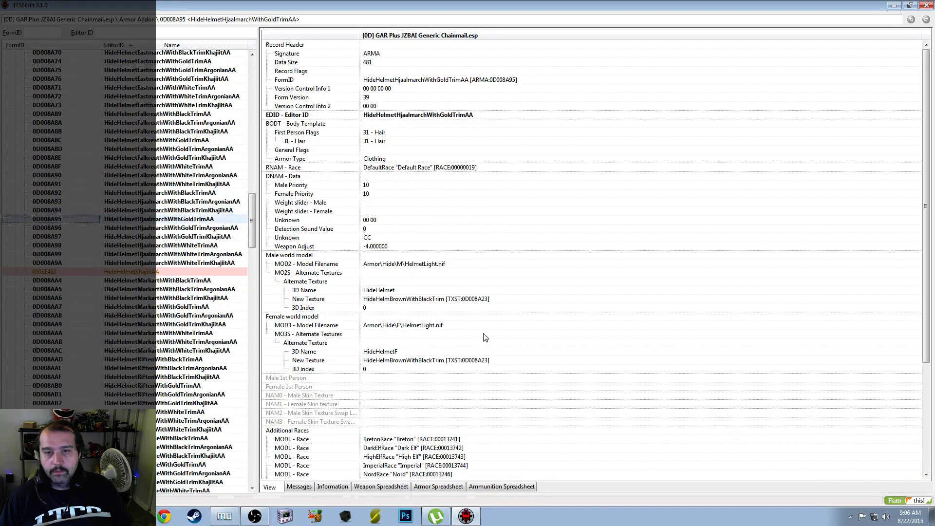
right_click(510, 304)
click(529, 299)
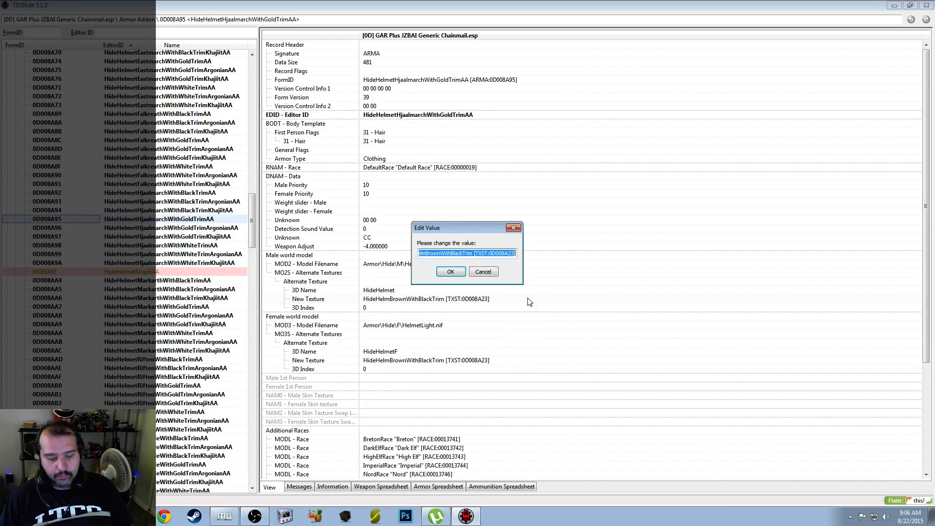
click(483, 273)
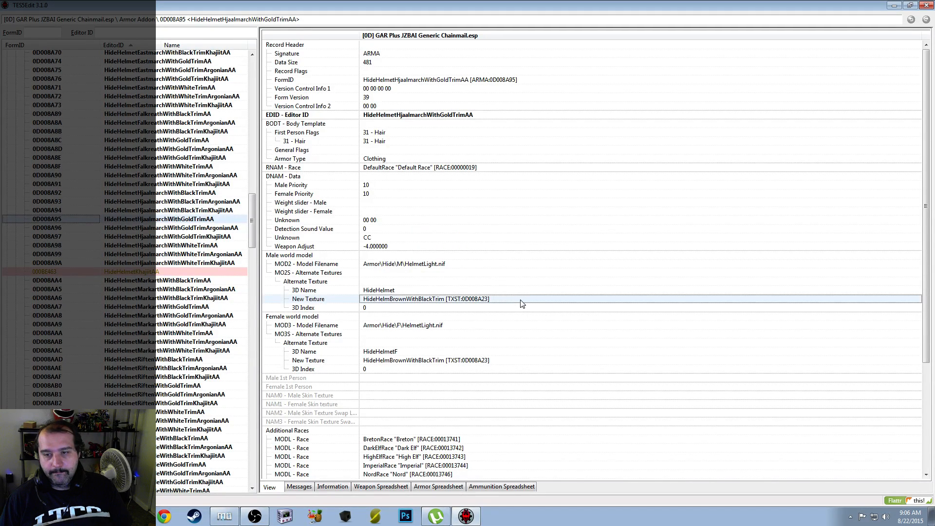
click(504, 299)
key(ctrl+v)
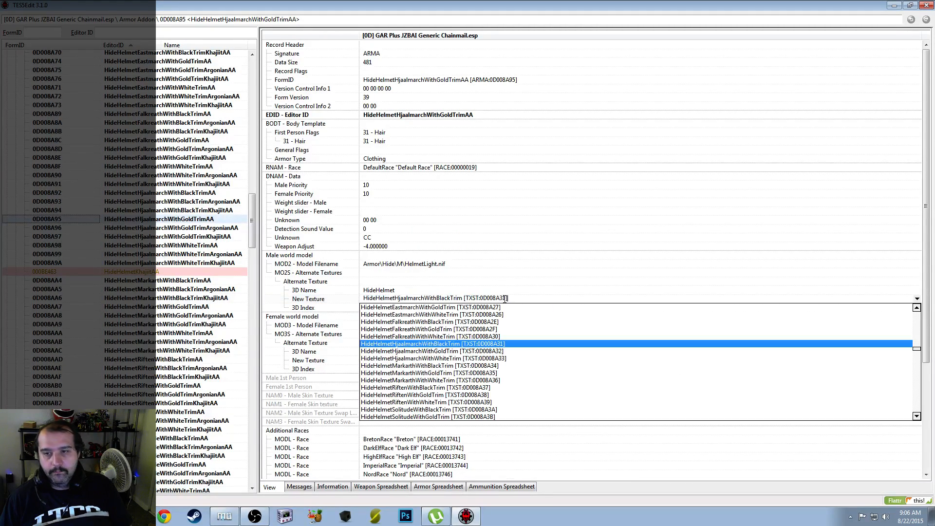
click(497, 350)
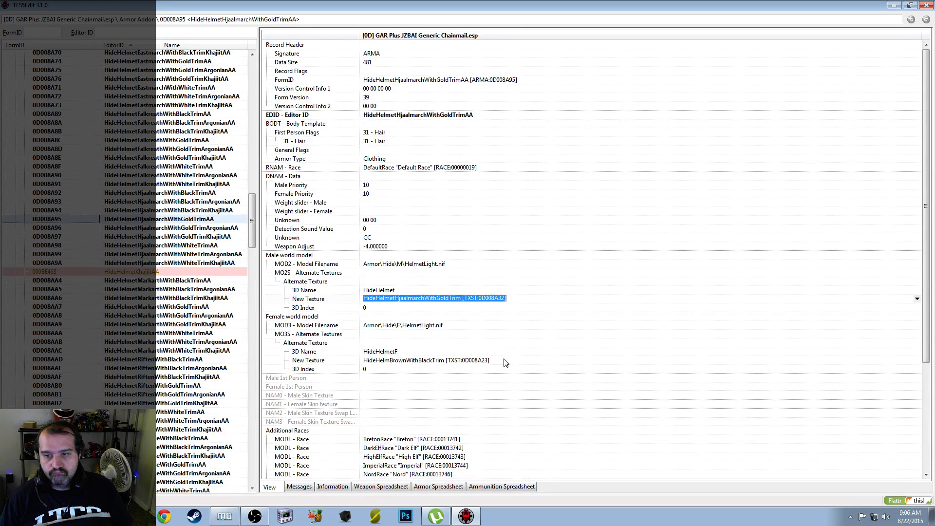
right_click(505, 359)
click(539, 366)
text(HideHelmetHjaalmarchWithGoldTrim [TXST:0D008A32])
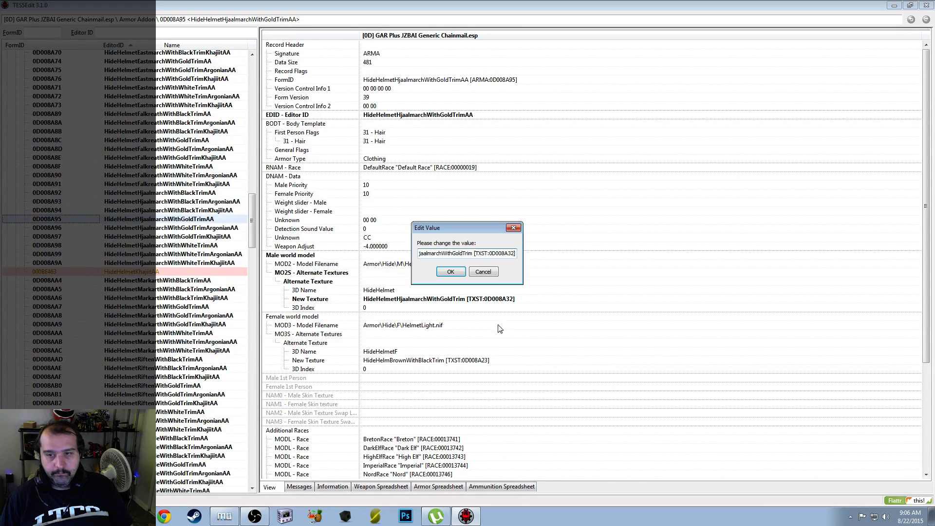
click(458, 274)
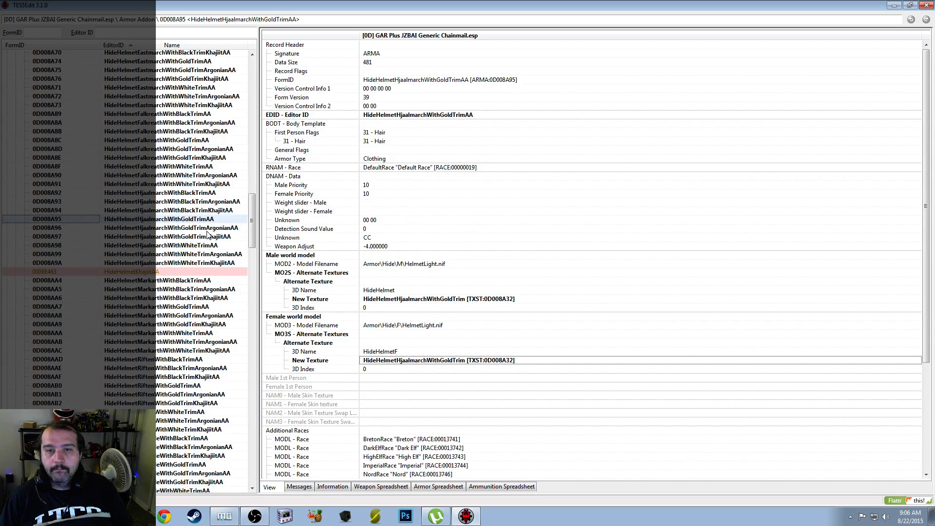
Assign HideHelmetHjaalmarchWithGoldTrim [TXST:0D008A32] as the male and female New Texture of HideHelmetHjaalmarchWithGoldTrimArgonianAA
click(209, 228)
right_click(488, 302)
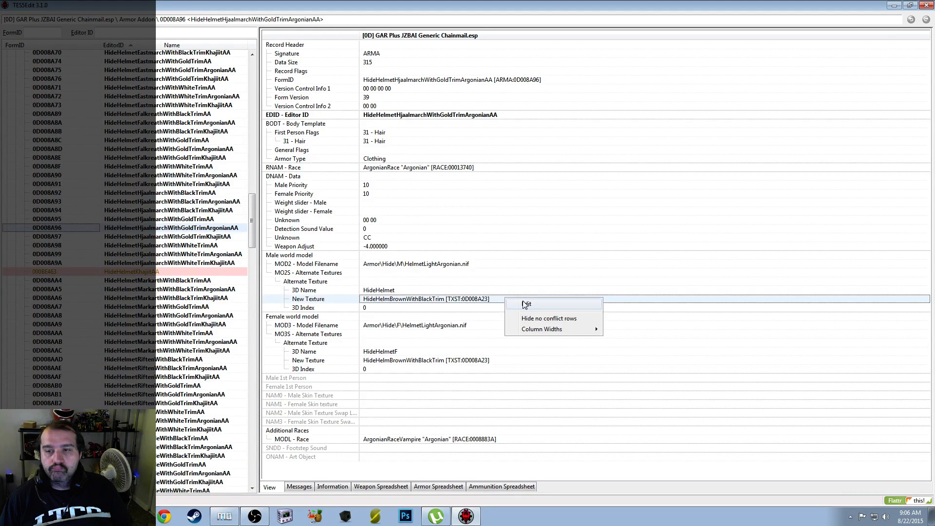
click(524, 303)
text(HideHelmetHjaalmarchWithGoldTrim [TXST:0D008A32])
click(451, 271)
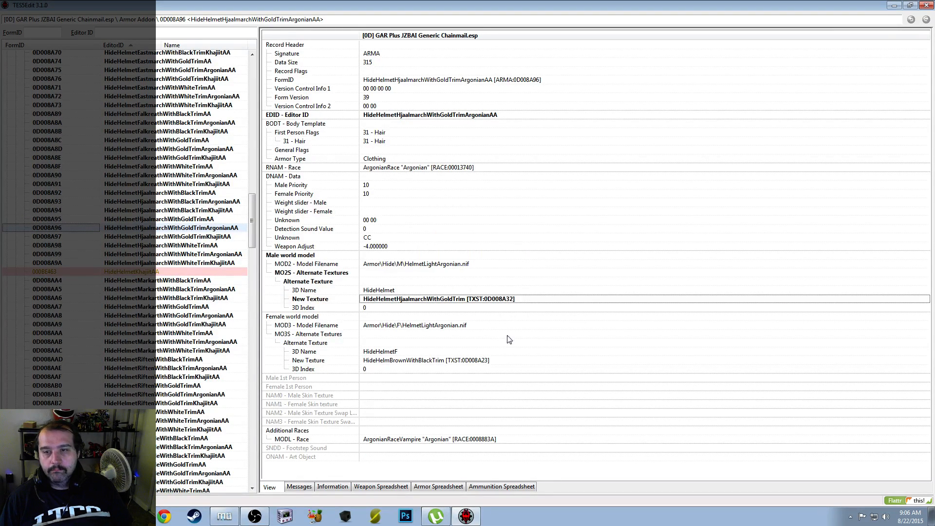
right_click(512, 366)
click(531, 371)
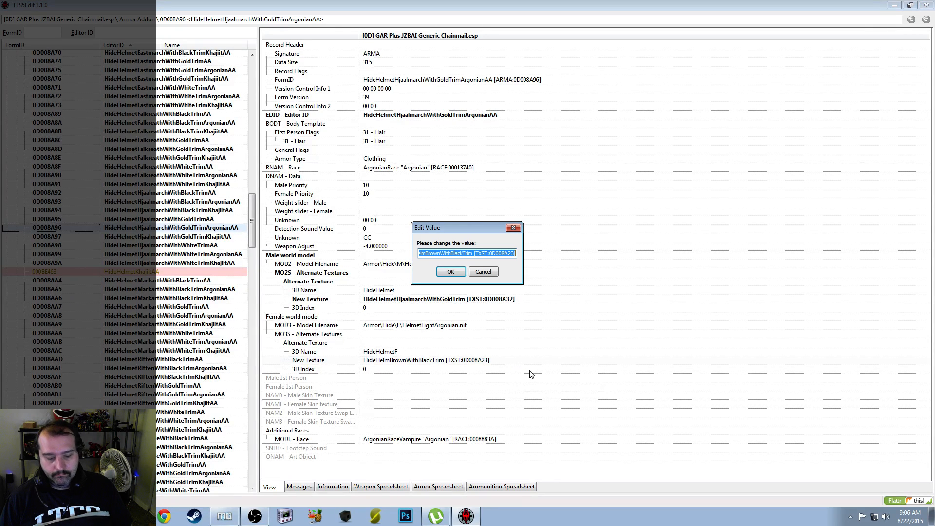
text(HideHelmetHjaalmarchWithGoldTrim [TXST:0D008A32])
click(451, 273)
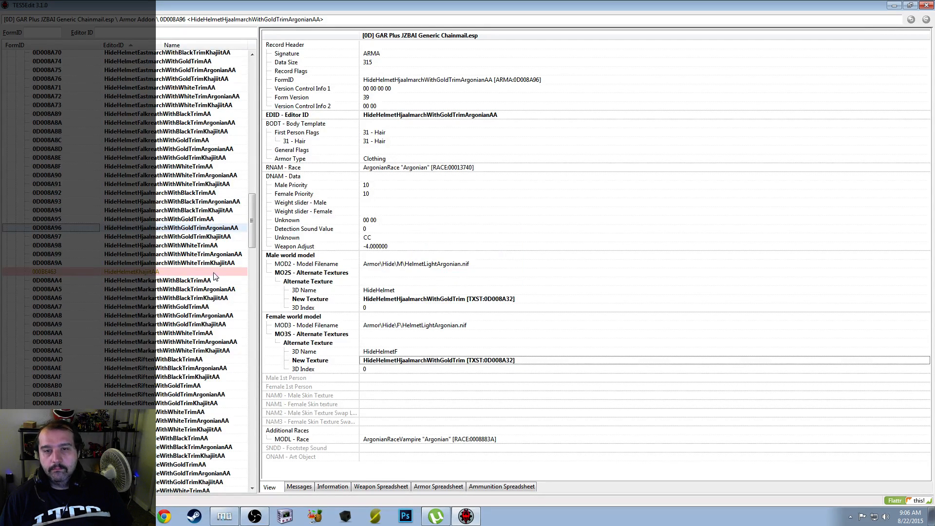
Set the male New Texture of HideHelmetHjaalmarchWithGoldTrimKhajiitAA to HideHelmetHjaalmarchWithGoldTrim [TXST:0D008A32]
click(203, 239)
right_click(502, 308)
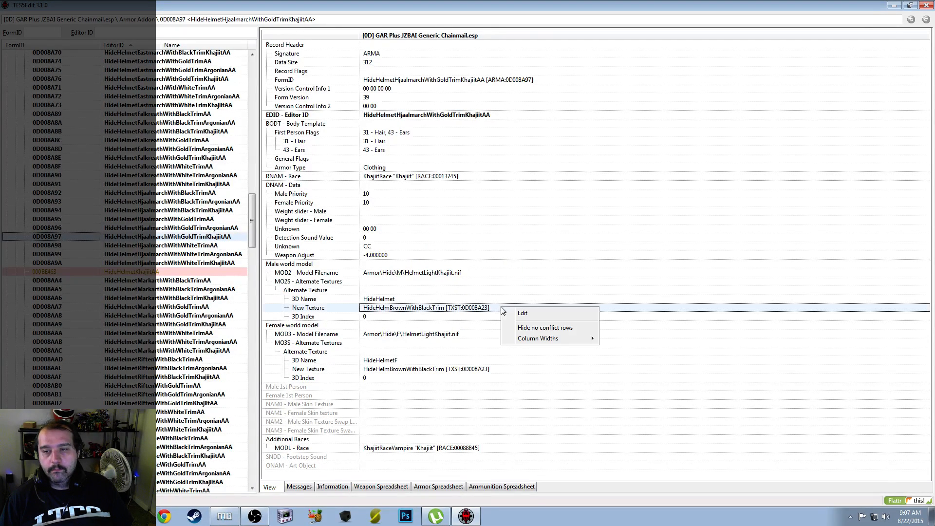
click(526, 314)
text(HideHelmetHjaalmarchWithGoldTrim [TXST:0D008A32])
click(455, 273)
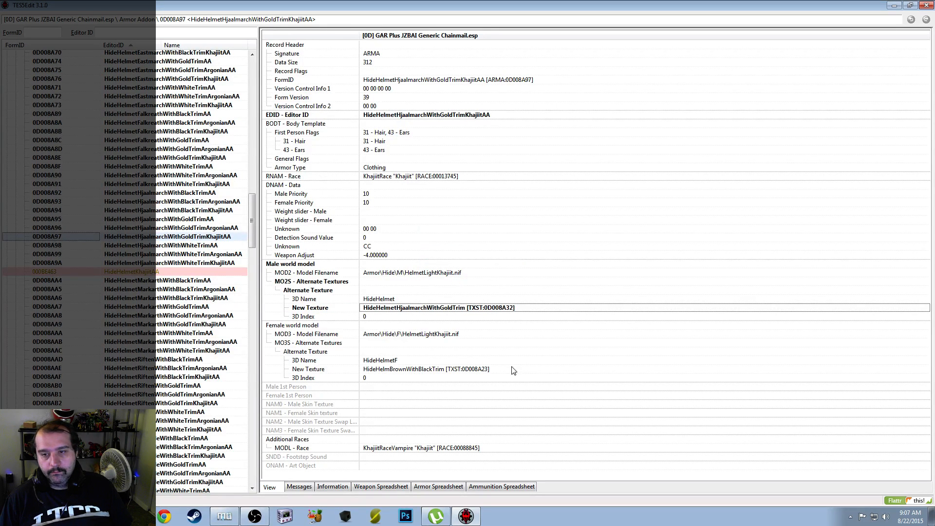
Set the female New Texture of HideHelmetHjaalmarchWithGoldTrimKhajiitAA to HideHelmetHjaalmarchWithGoldTrim [TXST:0D008A32]
right_click(518, 373)
click(533, 376)
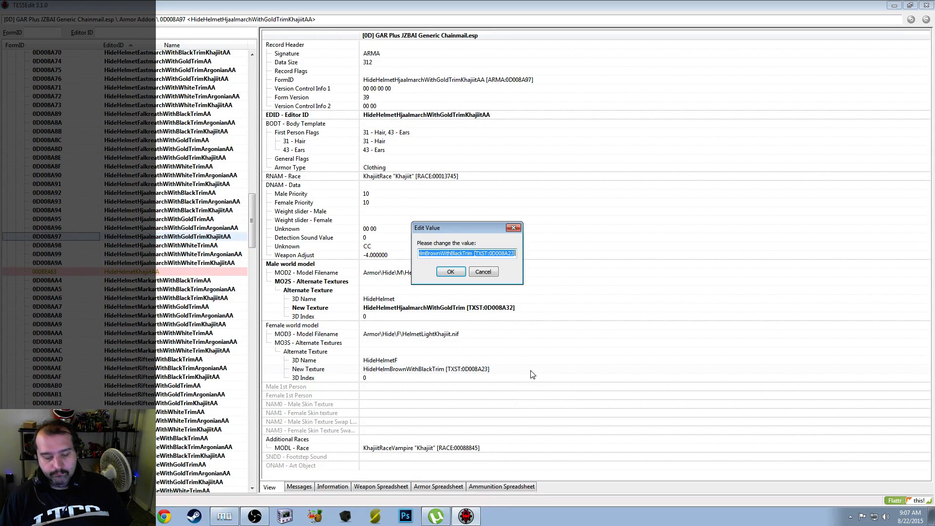
text(HideHelmetHjaalmarchWithGoldTrim [TXST:0D008A32])
click(451, 272)
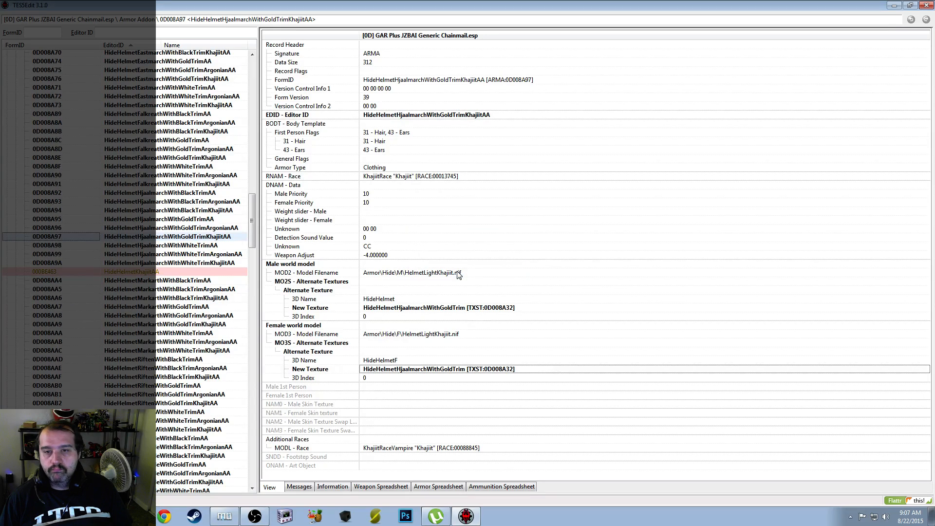
Set the male and female New Texture of HideHelmetHjaalmarchWithWhiteTrimAA to HideHelmetHjaalmarchWithWhiteTrim [TXST:0D008A33]
click(197, 249)
right_click(517, 302)
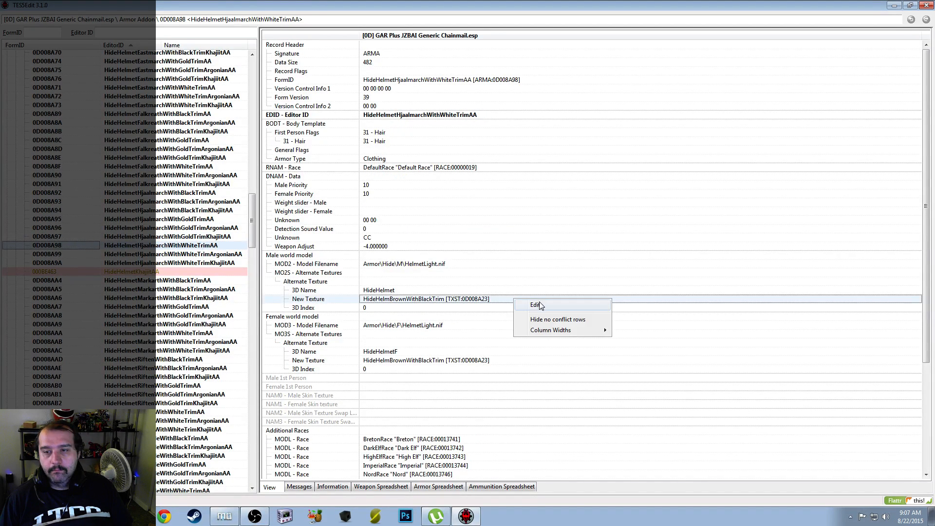
click(539, 303)
click(482, 272)
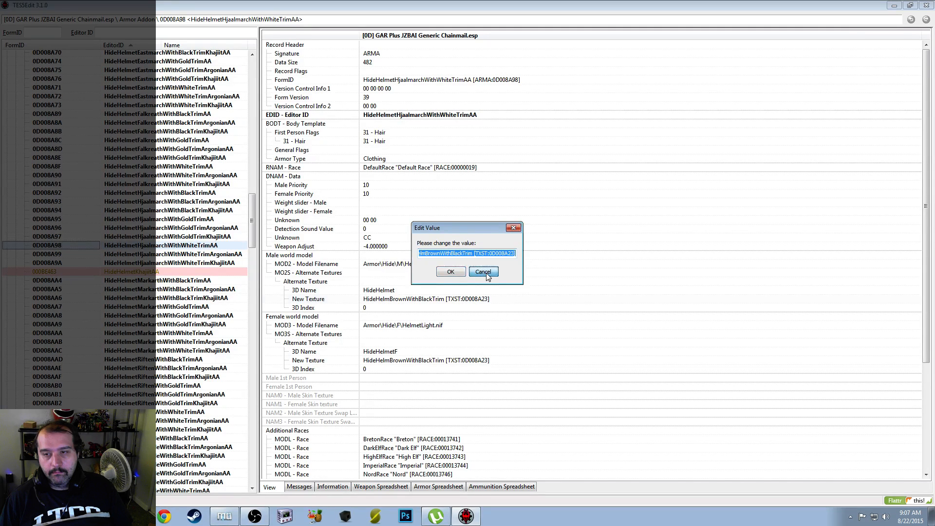
double_click(502, 301)
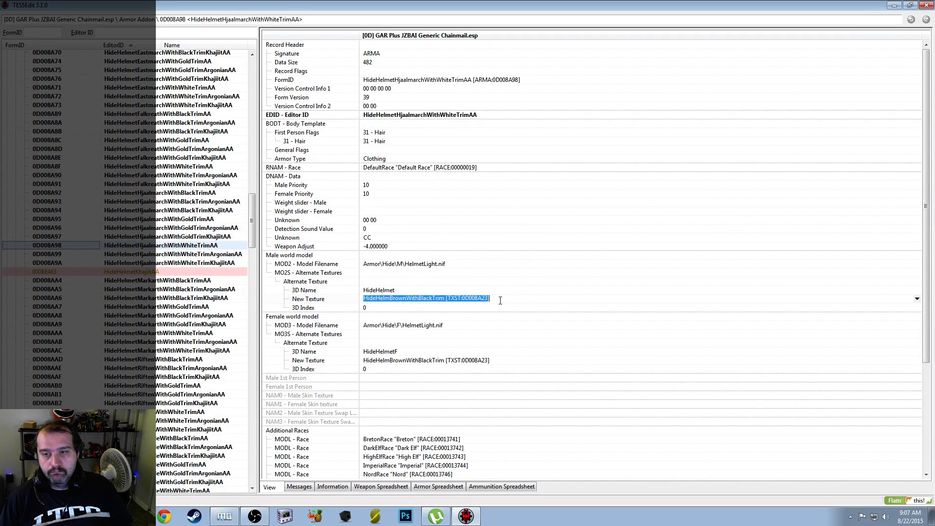
click(506, 296)
click(501, 357)
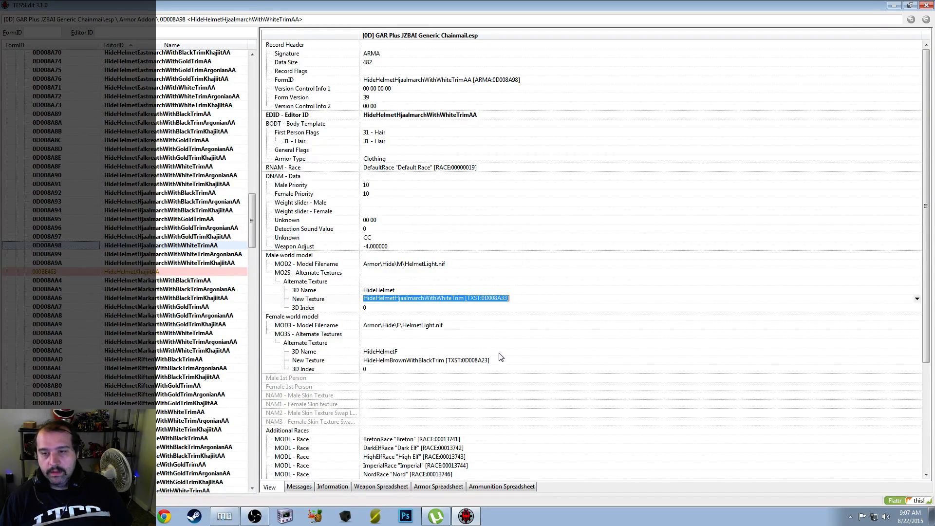
right_click(499, 360)
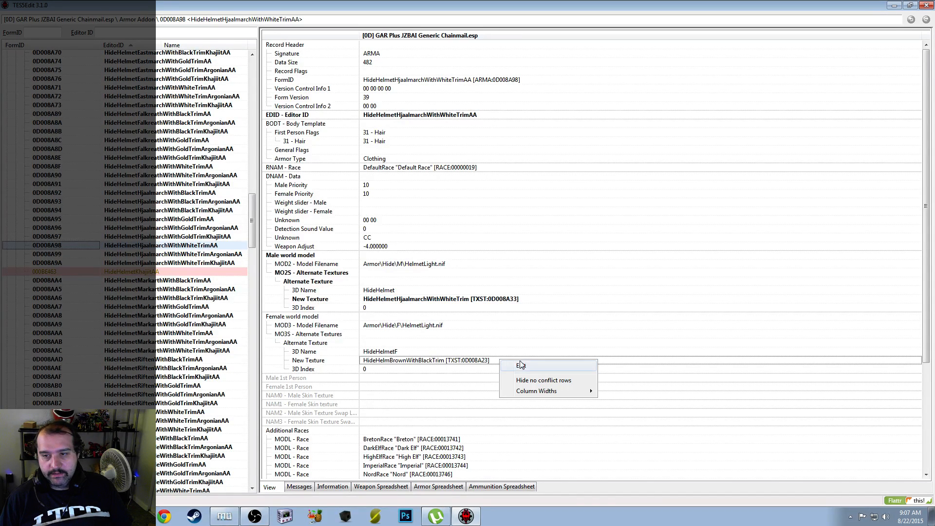
click(525, 366)
text(HideHelmetHjaalmarchWithWhiteTrim [TXST:0D008A33])
click(451, 271)
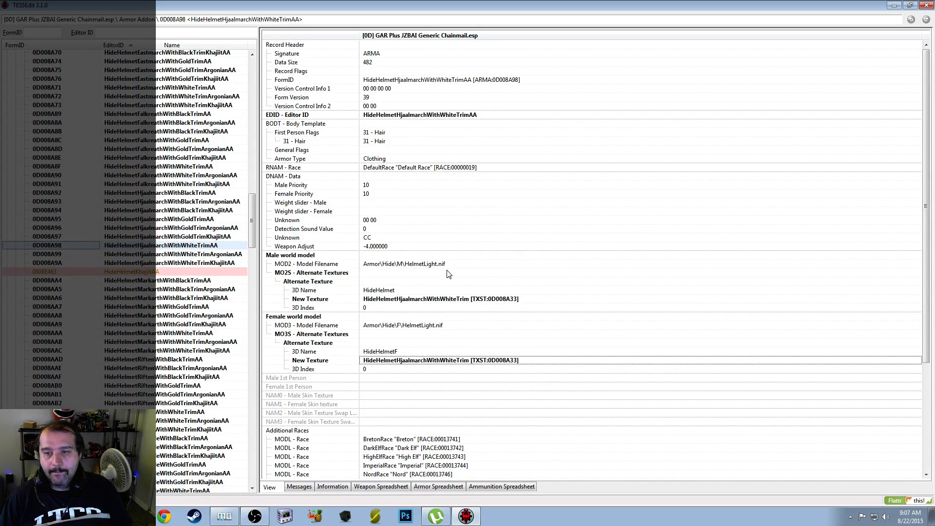
Assign HideHelmetHjaalmarchWithWhiteTrim [TXST:0D008A33] as the male and female New Texture of HideHelmetHjaalmarchWithWhiteTrimArgonianAA
click(201, 255)
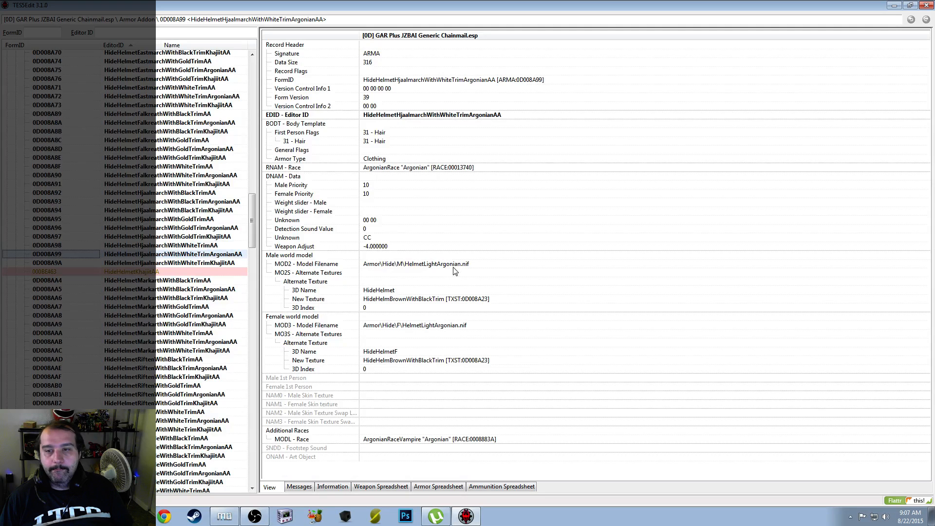
right_click(500, 300)
click(524, 308)
text(HideHelmetHjaalmarchWithWhiteTrim [TXST:0D008A33])
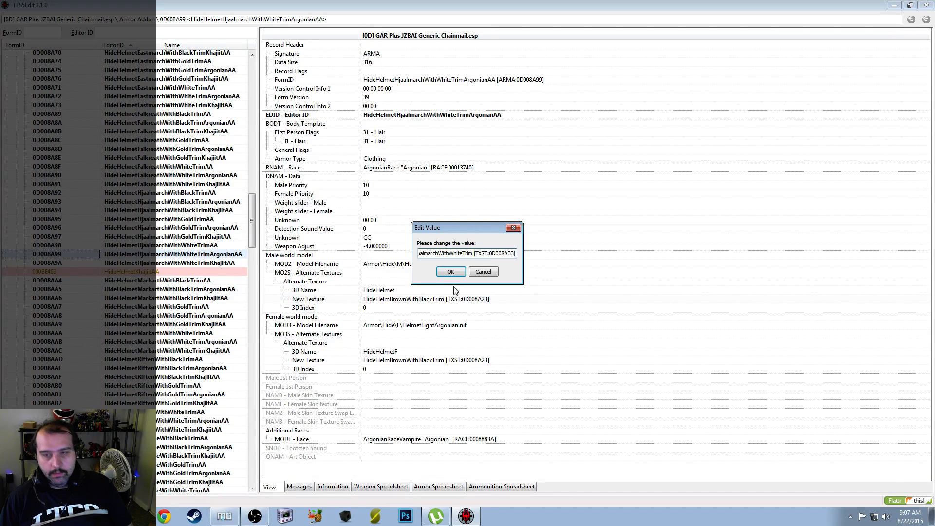
click(450, 273)
right_click(502, 361)
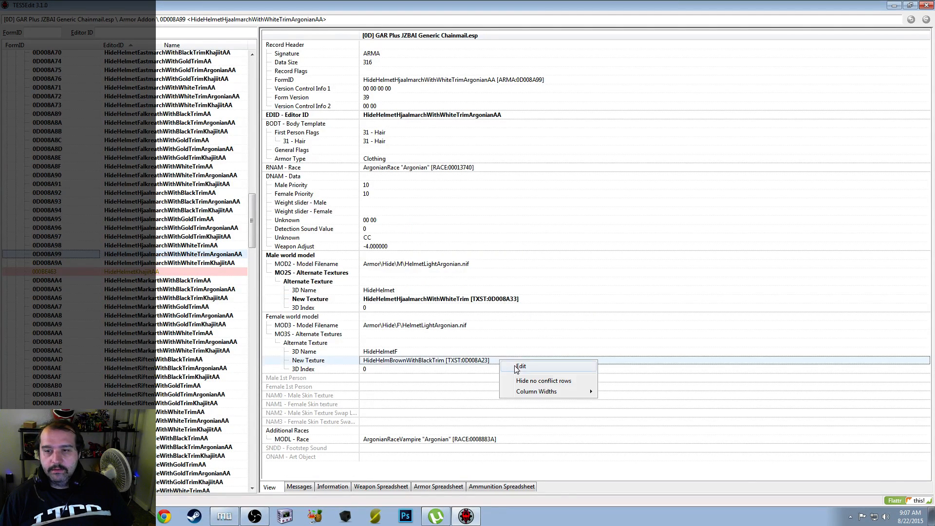
click(509, 370)
text(HideHelmetHjaalmarchWithWhiteTrim [TXST:0D008A33])
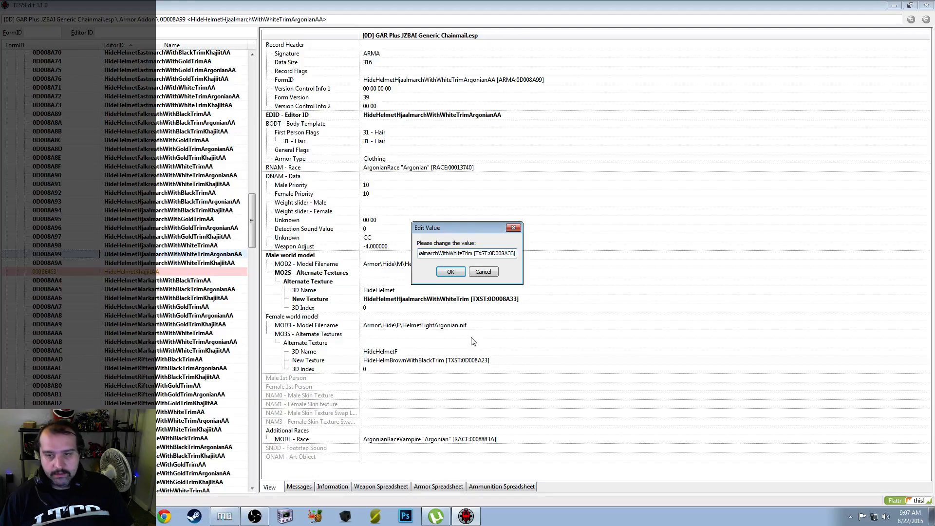
click(450, 271)
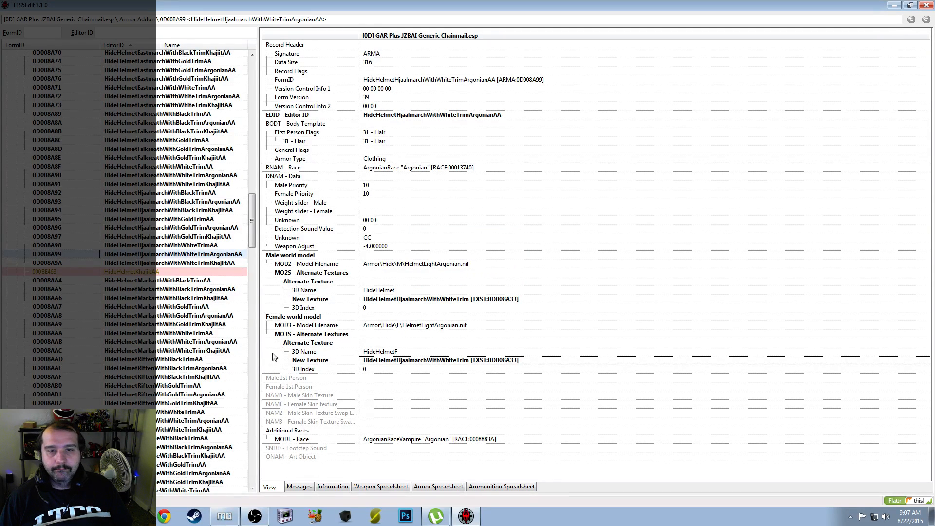
Set both New Texture values of HideHelmetHjaalmarchWithWhiteTrimKhajiitAA, male and female, to HideHelmetHjaalmarchWithWhiteTrim [TXST:0D008A33]
click(220, 264)
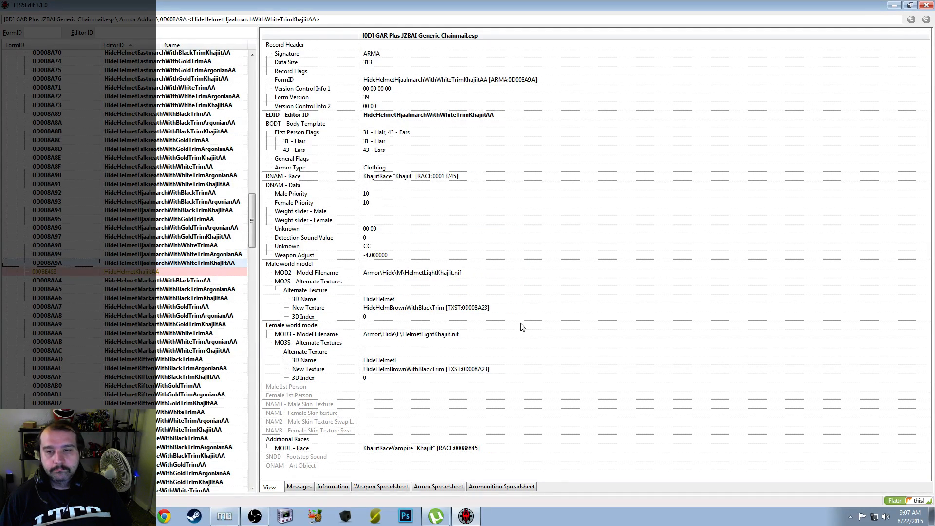
right_click(513, 308)
click(532, 312)
text(HideHelmetHjaalmarchWithWhiteTrim [TXST:0D008A33])
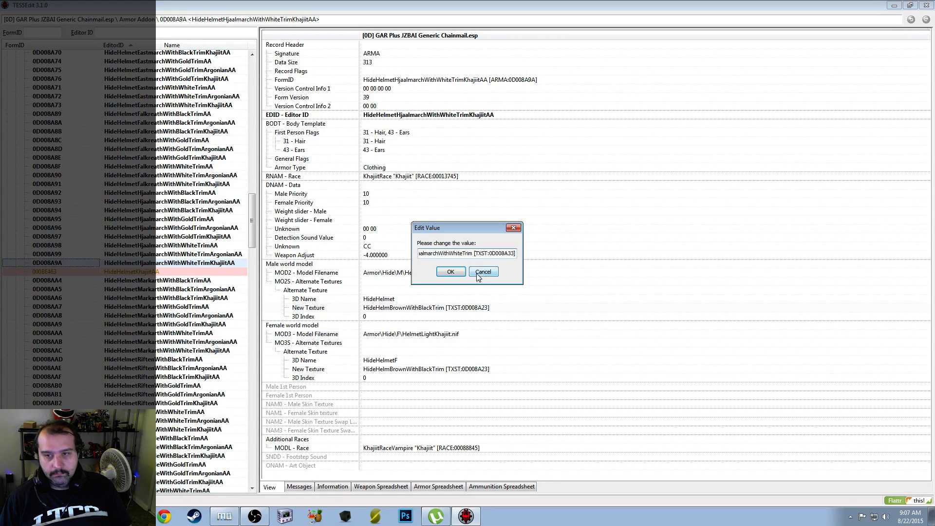
click(453, 273)
right_click(499, 369)
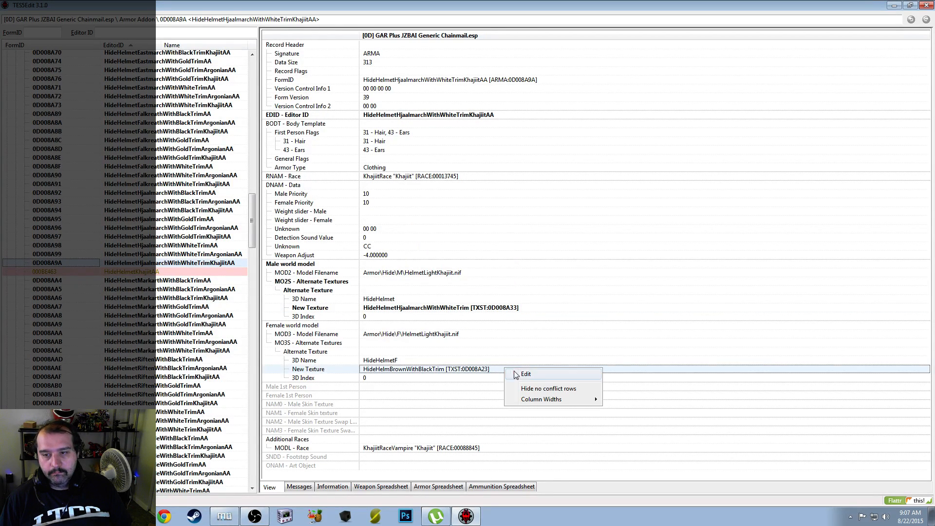
click(518, 373)
text(HideHelmetHjaalmarchWithWhiteTrim [TXST:0D008A33])
click(450, 272)
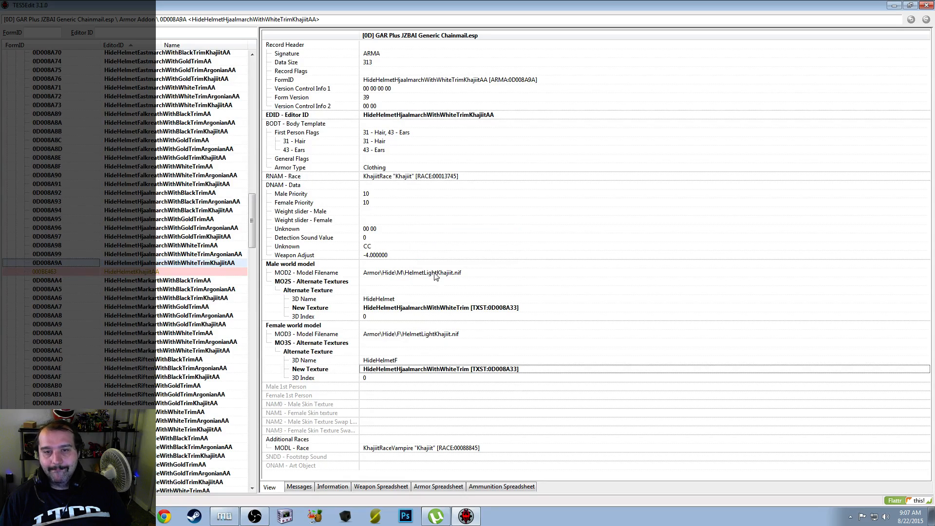
Set the male and female New Texture of HideHelmetMarkarthWithBlackTrimAA to HideHelmetMarkarthWithBlackTrim [TXST:0D008A34]
mouse_move(252, 229)
mouse_down()
mouse_move(253, 261)
mouse_move(259, 235)
mouse_up()
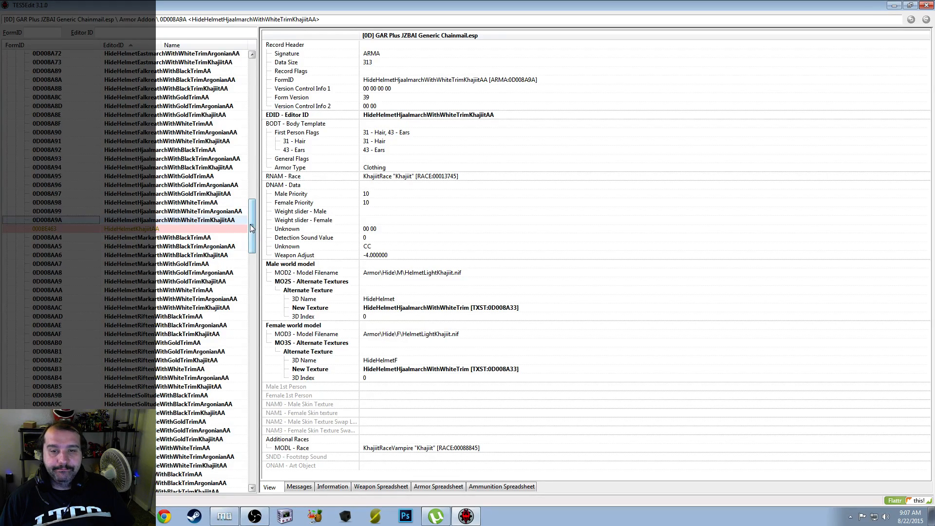
mouse_move(253, 227)
mouse_down()
mouse_move(248, 254)
mouse_move(248, 232)
mouse_up()
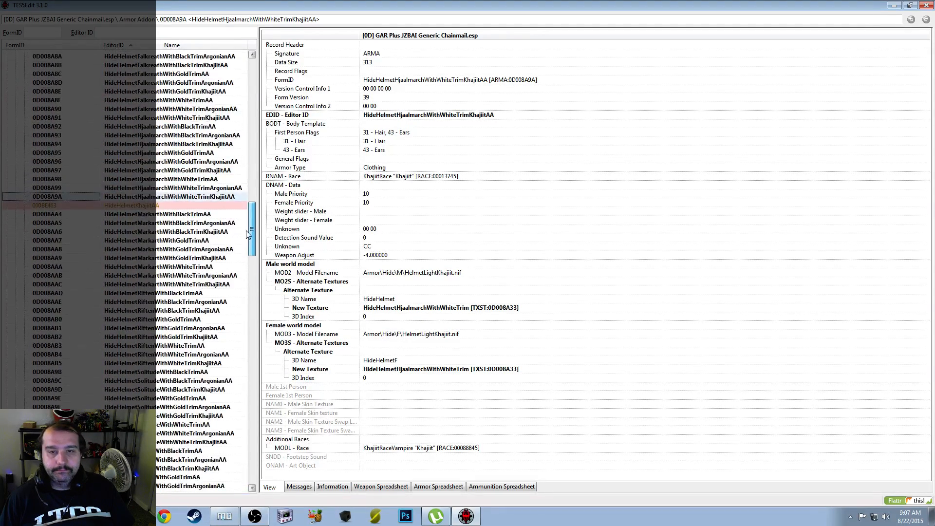
click(169, 217)
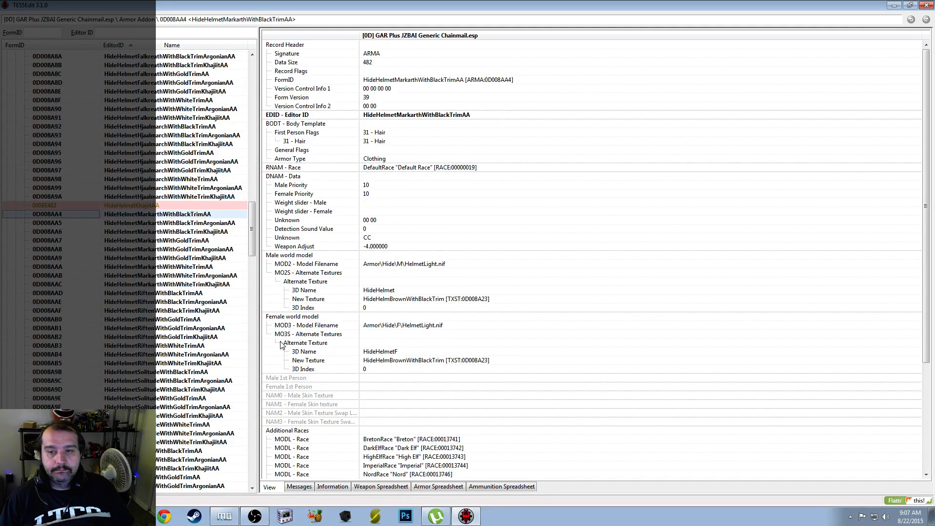
right_click(506, 299)
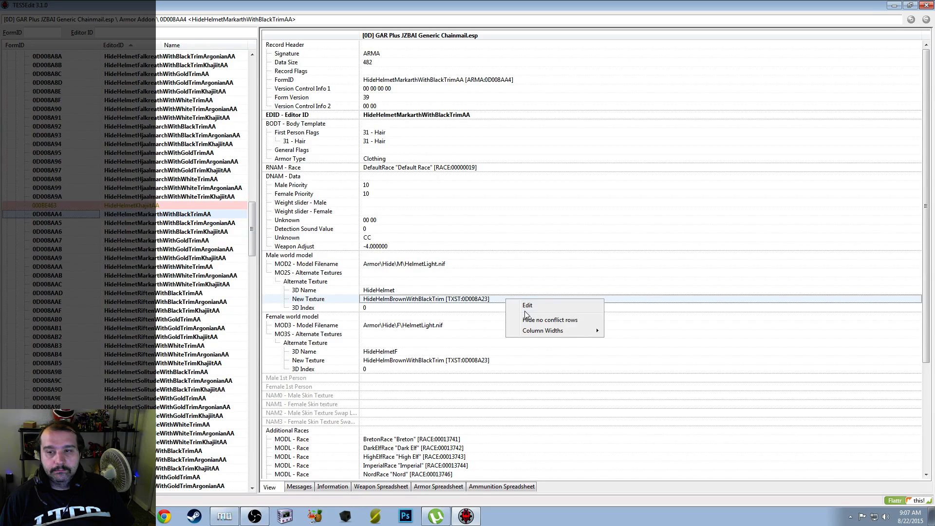
click(532, 311)
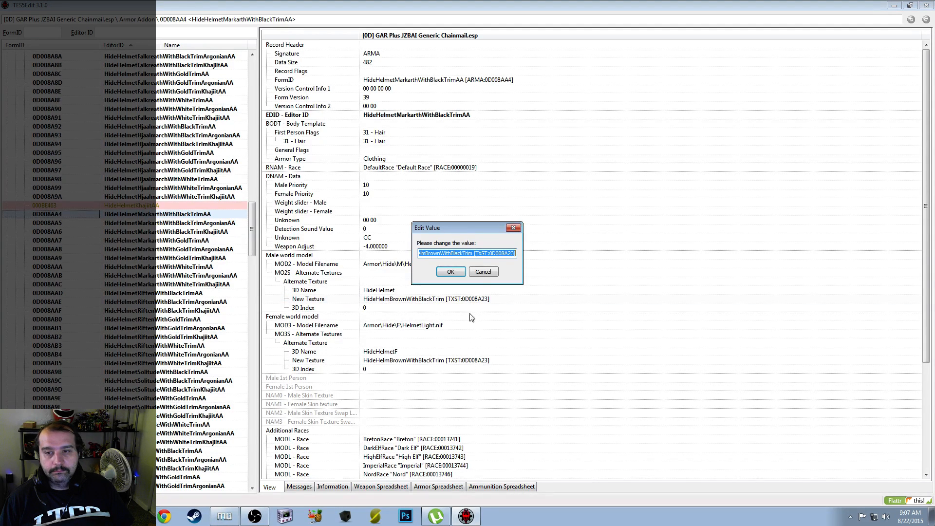
click(483, 271)
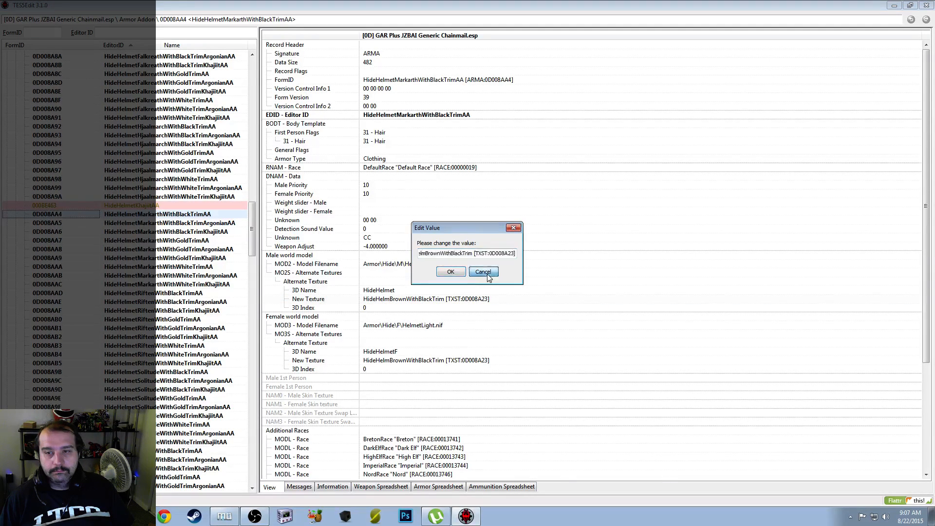
double_click(509, 299)
click(509, 298)
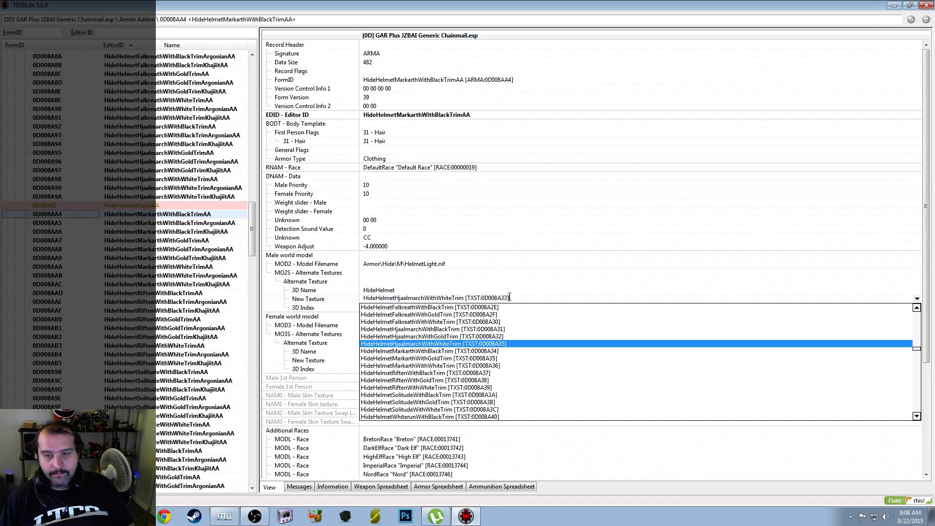
click(494, 357)
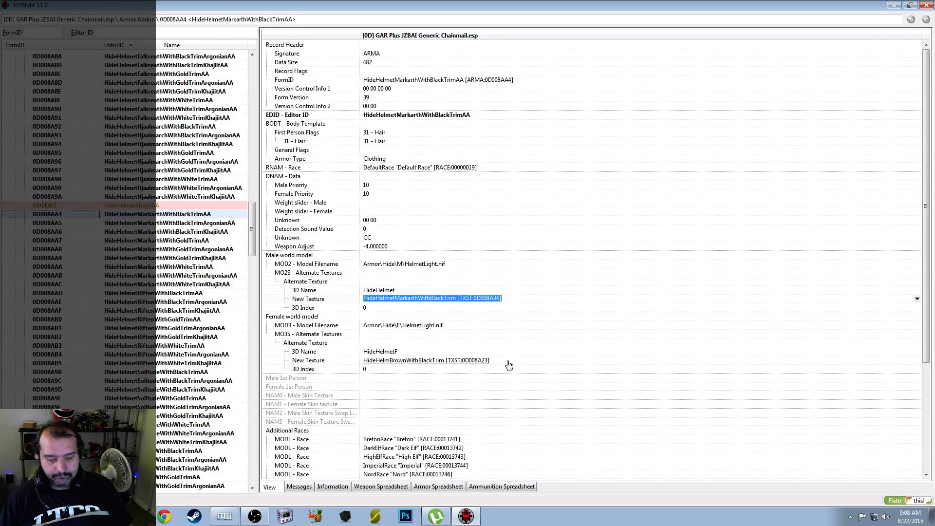
right_click(504, 365)
click(508, 368)
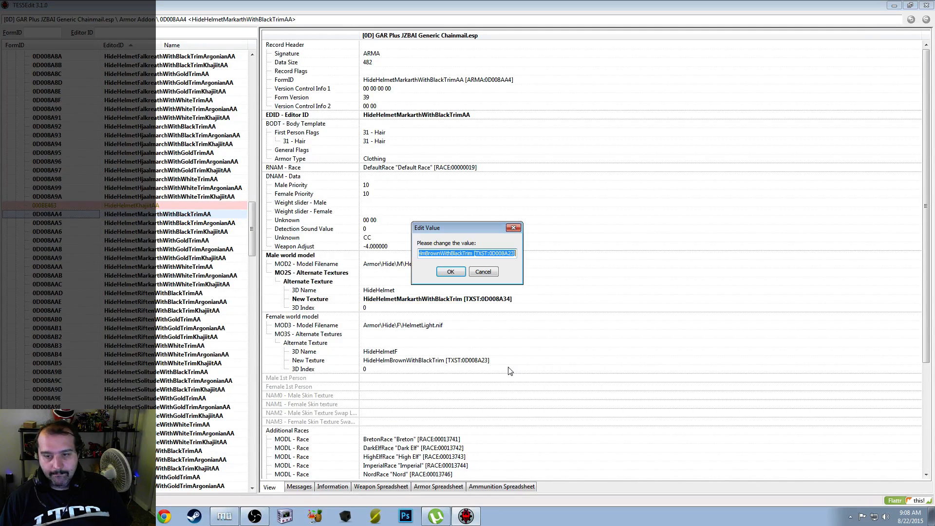
click(456, 274)
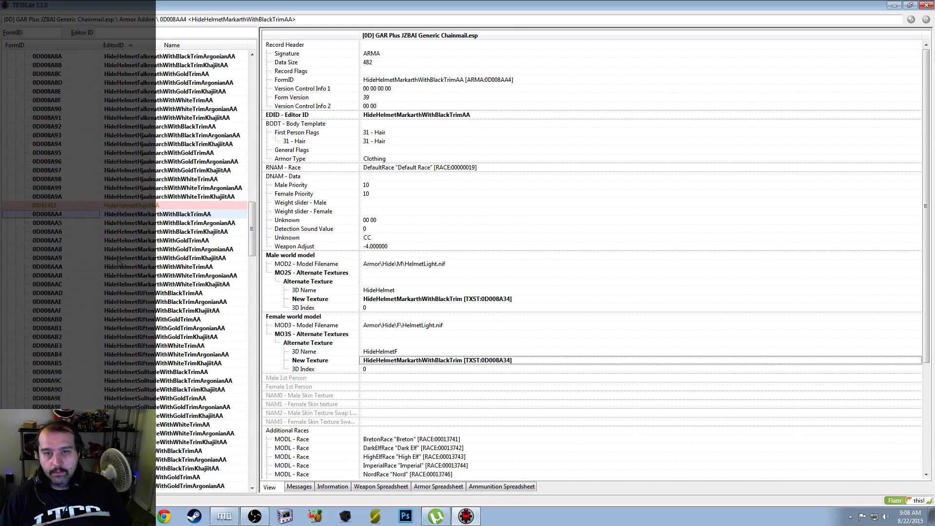
Assign HideHelmetMarkarthWithBlackTrim [TXST:0D008A34] as the male and female New Texture of HideHelmetMarkarthWithBlackTrimArgonianAA
click(193, 225)
right_click(507, 300)
click(512, 304)
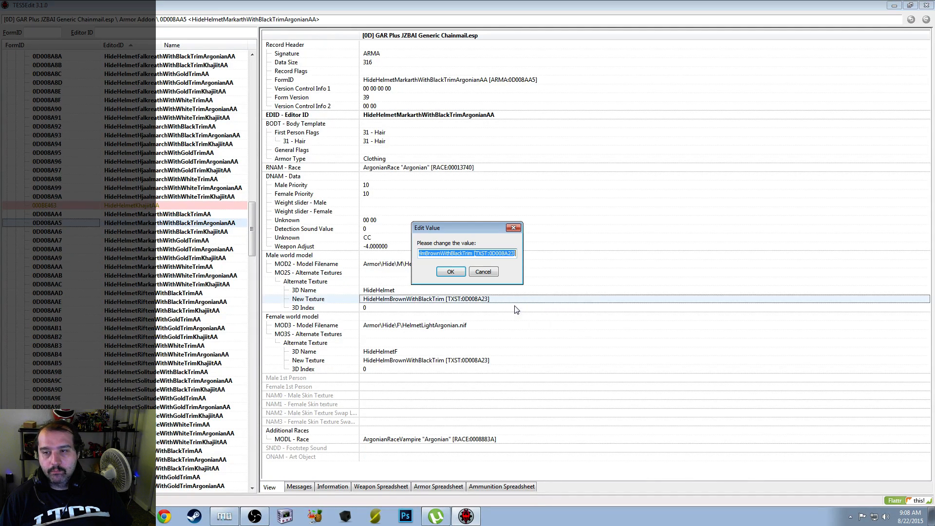
text(HideHelmetMarkarthWithBlackTrim [TXST:0D008A34])
click(451, 272)
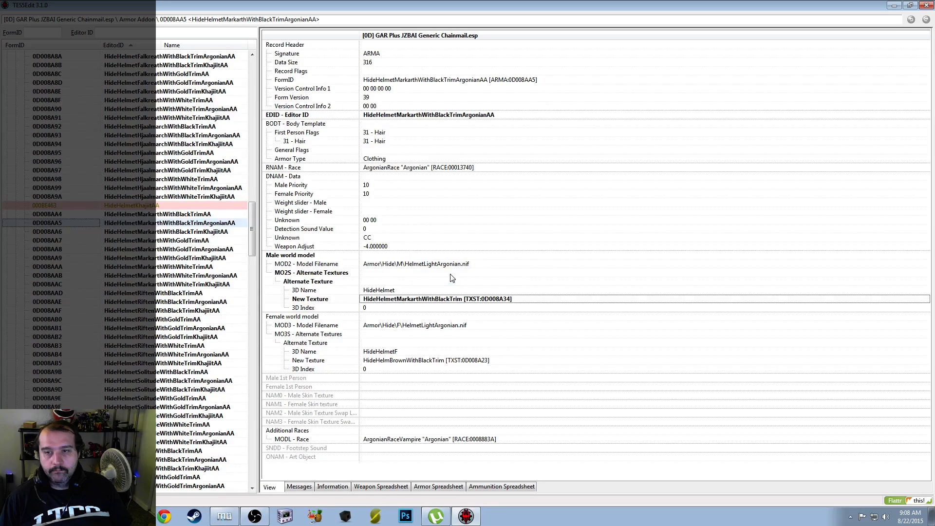
right_click(504, 363)
click(516, 371)
text(HideHelmetMarkarthWithBlackTrim [TXST:0D008A34])
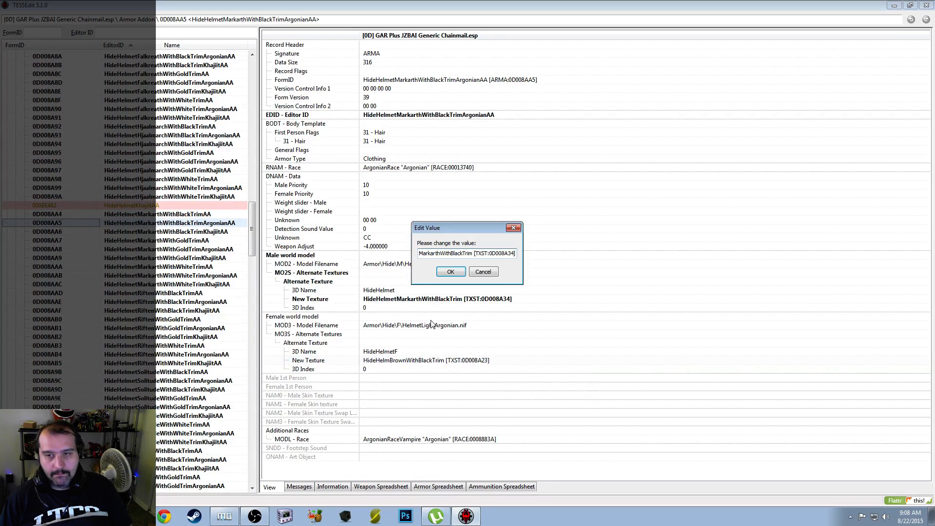
click(450, 272)
Open the HideHelmetMarkarthWithBlackTrimKhajiitAA armor addon record
click(202, 233)
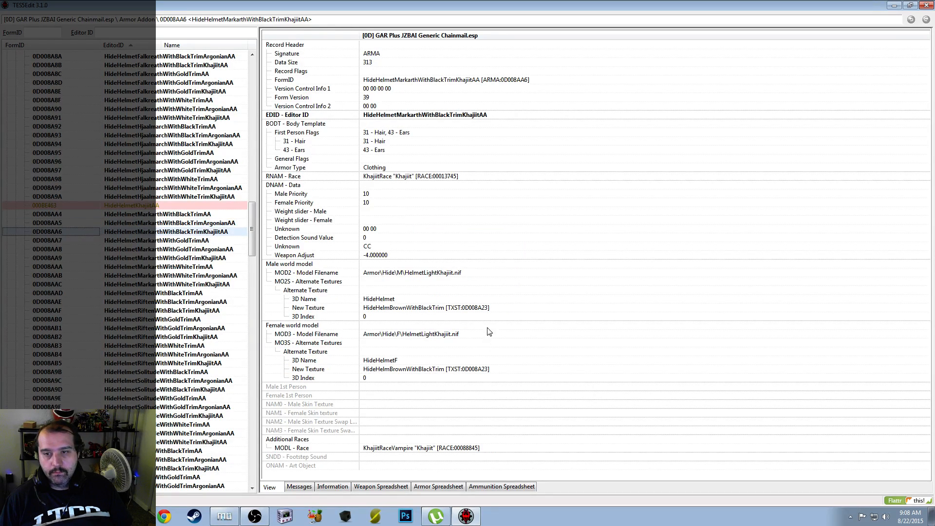
Set the male and female New Texture of HideHelmetMarkarthWithBlackTrimKhajiitAA to HideHelmetMarkarthWithBlackTrim [TXST:0D008A34]
right_click(500, 312)
click(517, 317)
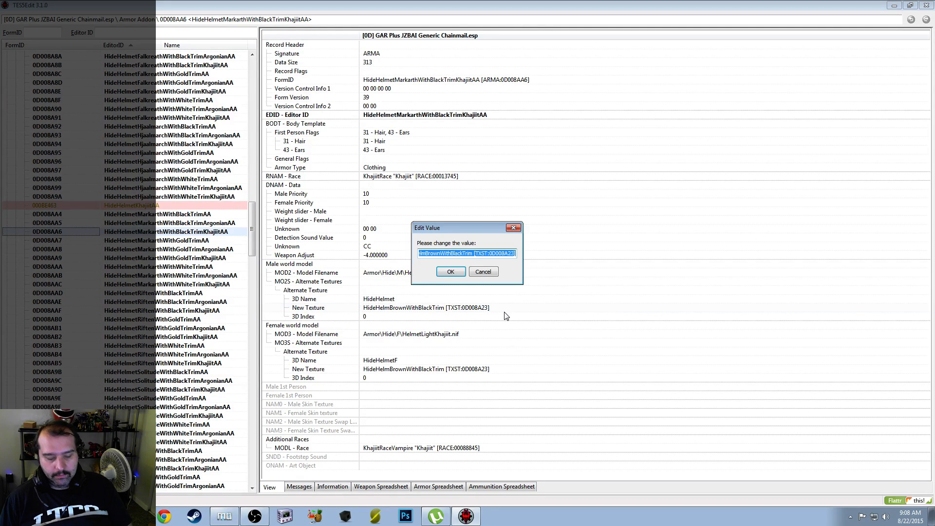
text(HideHelmetMarkarthWithBlackTrim [TXST:0D008A34])
click(450, 272)
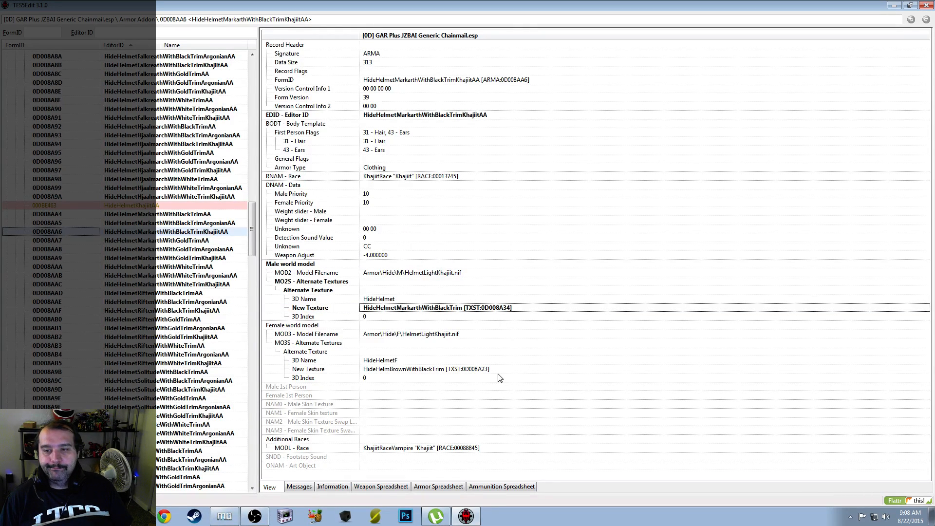
right_click(498, 371)
click(510, 383)
text(HideHelmetMarkarthWithBlackTrim [TXST:0D008A34])
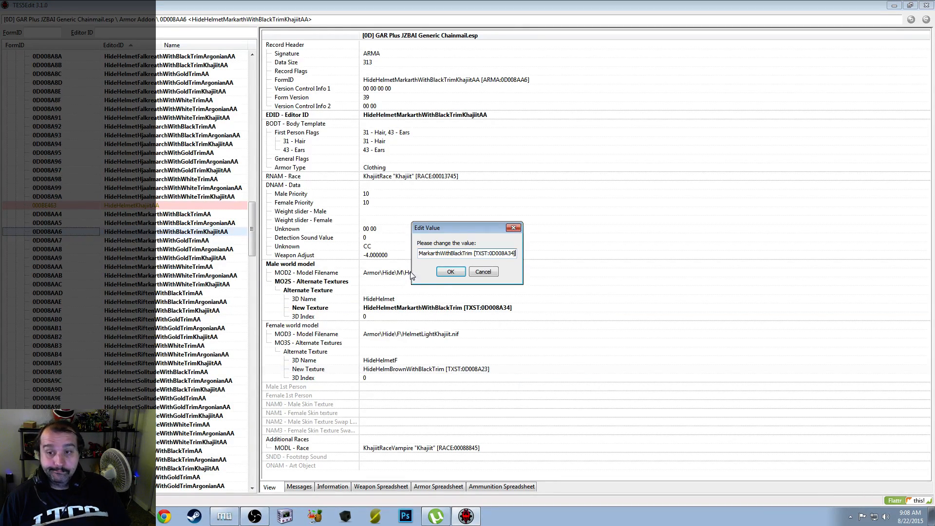
click(462, 272)
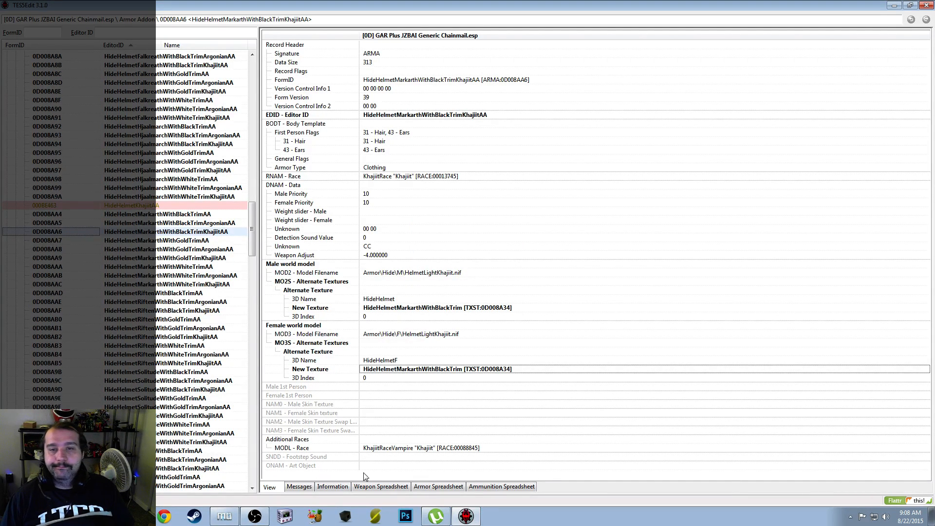
In the HideHelmetMarkarthWithGoldTrimAA record, set both the male and female New Texture to HideHelmetMarkarthWithGoldTrim [TXST:0D008A35]
click(182, 242)
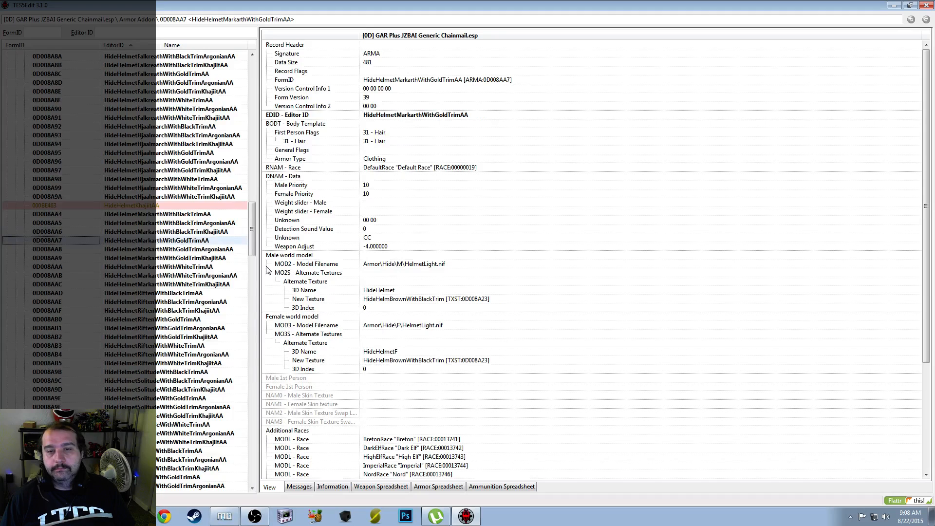
right_click(508, 300)
click(497, 302)
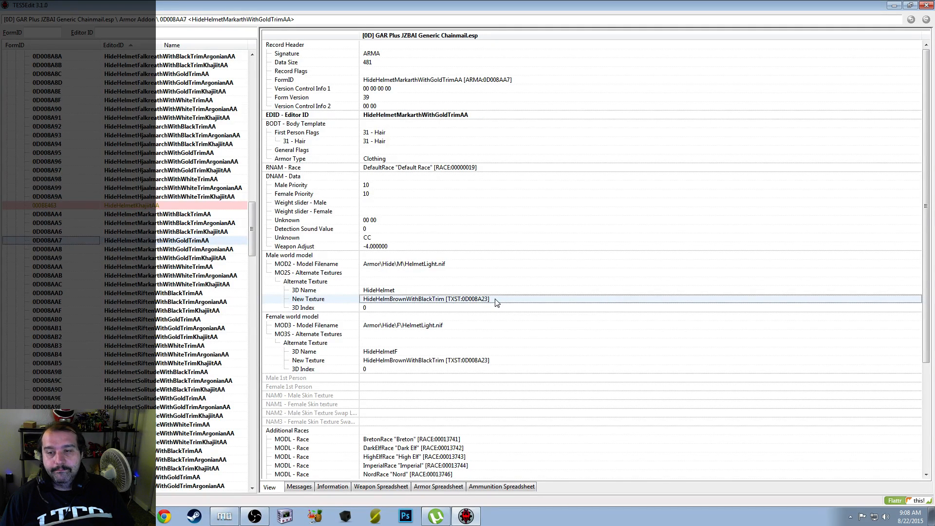
double_click(496, 301)
click(495, 299)
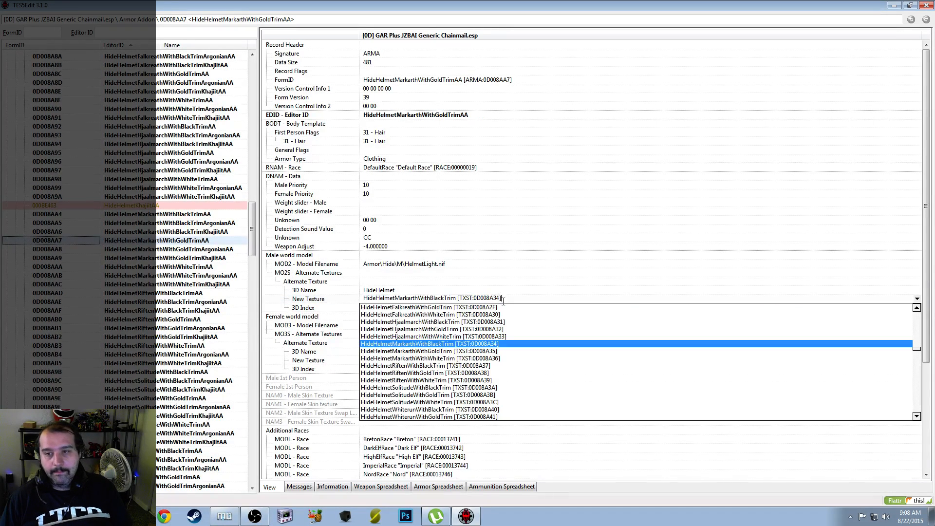
click(489, 355)
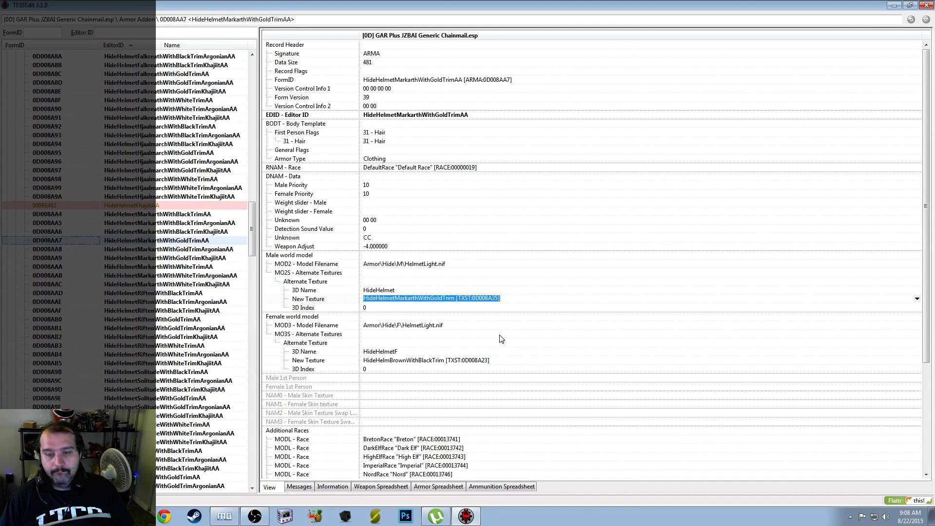
right_click(502, 361)
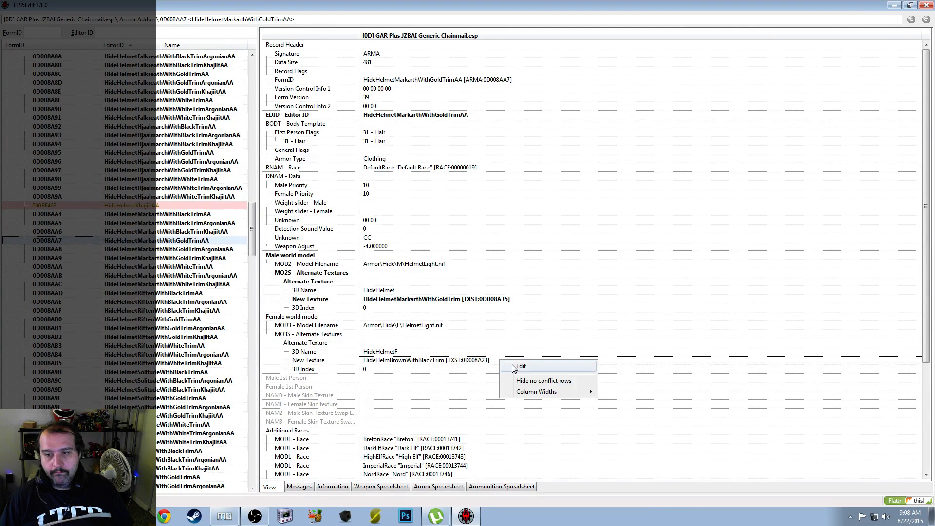
click(515, 366)
text(HideHelmetMarkarthWithGoldTrim [TXST:0D008A35])
click(450, 272)
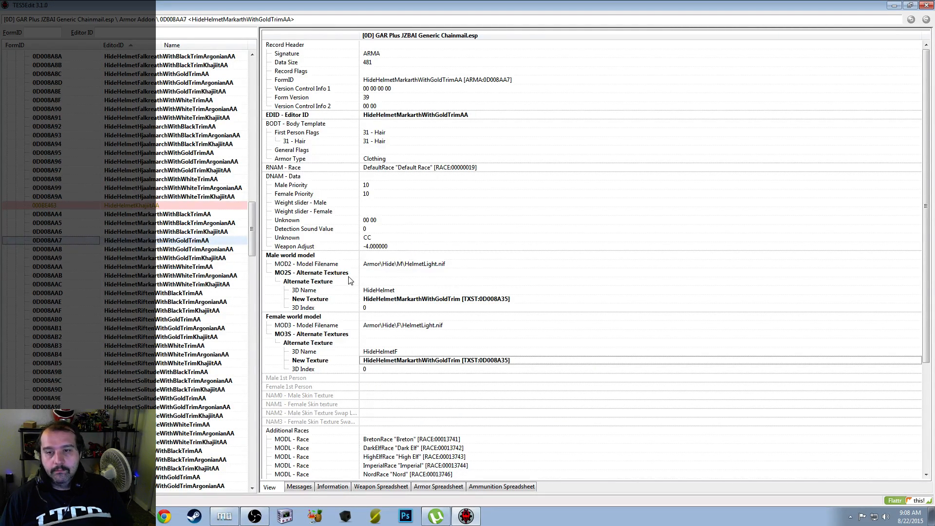
In the HideHelmetMarkarthWithGoldTrimArgonianAA record, set both the male and female New Texture to HideHelmetMarkarthWithGoldTrim [TXST:0D008A35]
click(206, 250)
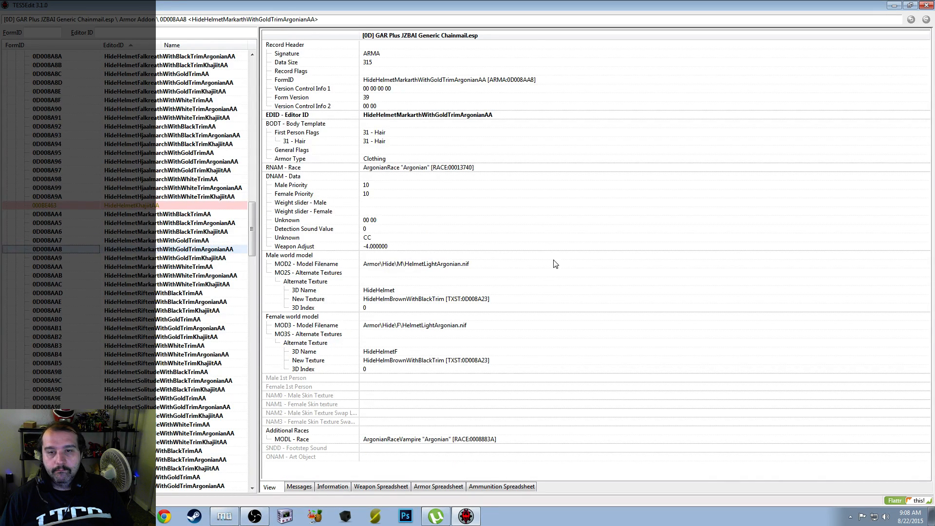
right_click(508, 298)
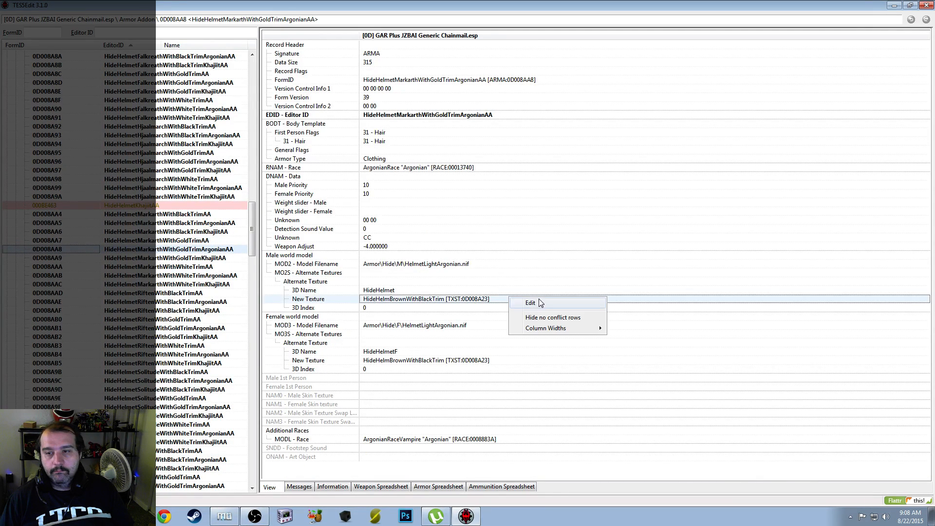
click(540, 301)
text(HideHelmetMarkarthWithGoldTrim [TXST:0D008A35])
click(451, 271)
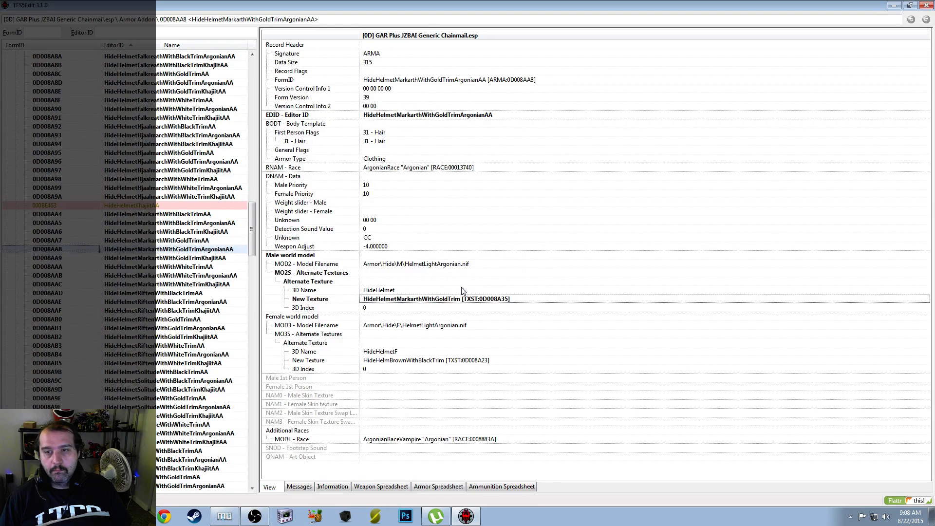
right_click(496, 365)
click(525, 366)
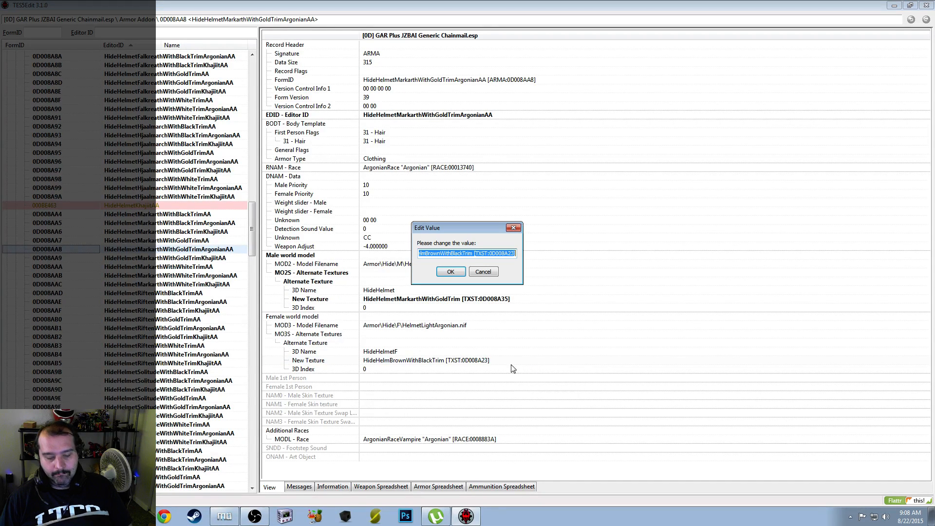
text(HideHelmetMarkarthWithGoldTrim [TXST:0D008A35])
click(450, 271)
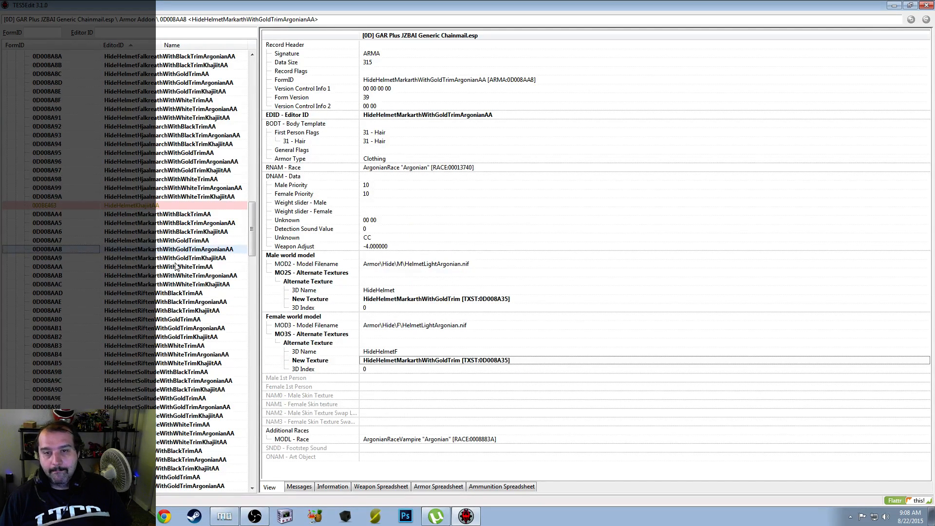
In the HideHelmetMarkarthWithGoldTrimKhajiitAA record, set both the male and female New Texture to HideHelmetMarkarthWithGoldTrim [TXST:0D008A35]
click(209, 260)
right_click(512, 307)
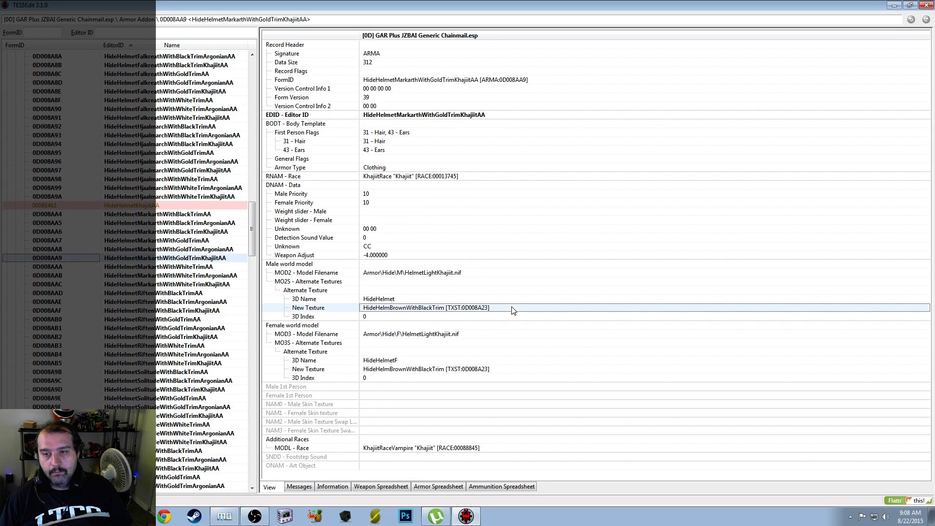
click(542, 312)
text(HideHelmetMarkarthWithGoldTrim [TXST:0D008A35])
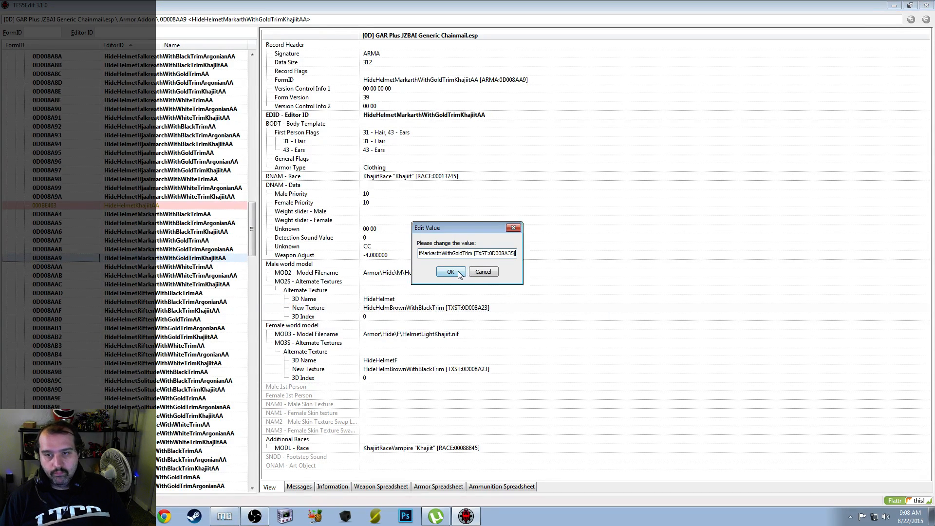
click(456, 271)
right_click(495, 372)
click(518, 379)
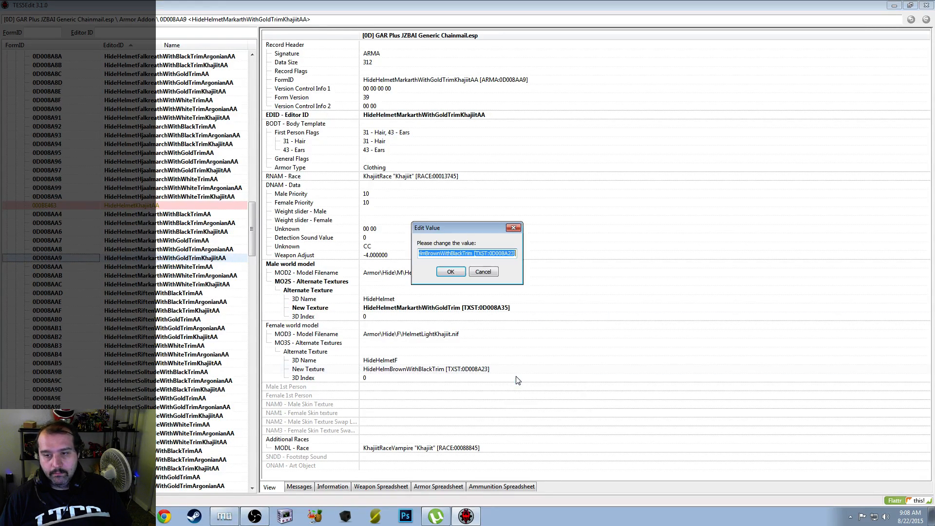
text(HideHelmetMarkarthWithGoldTrim [TXST:0D008A35])
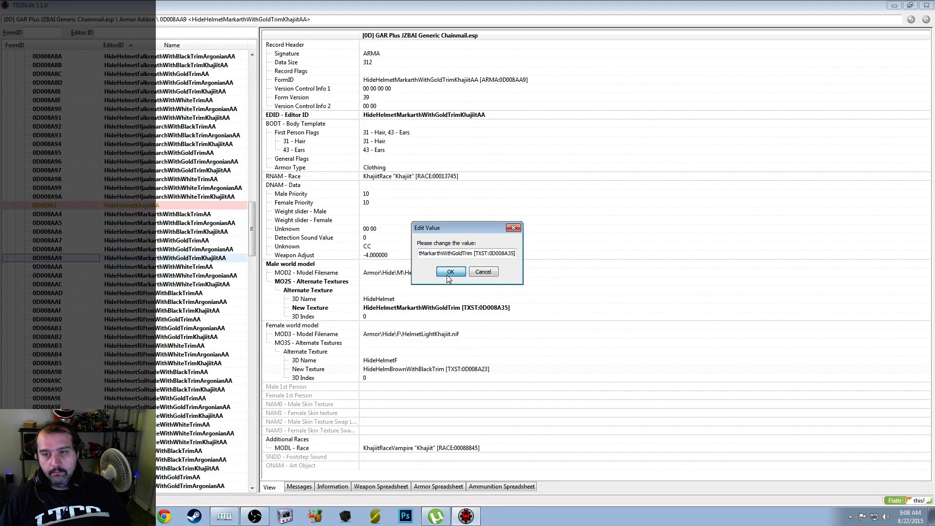
click(446, 272)
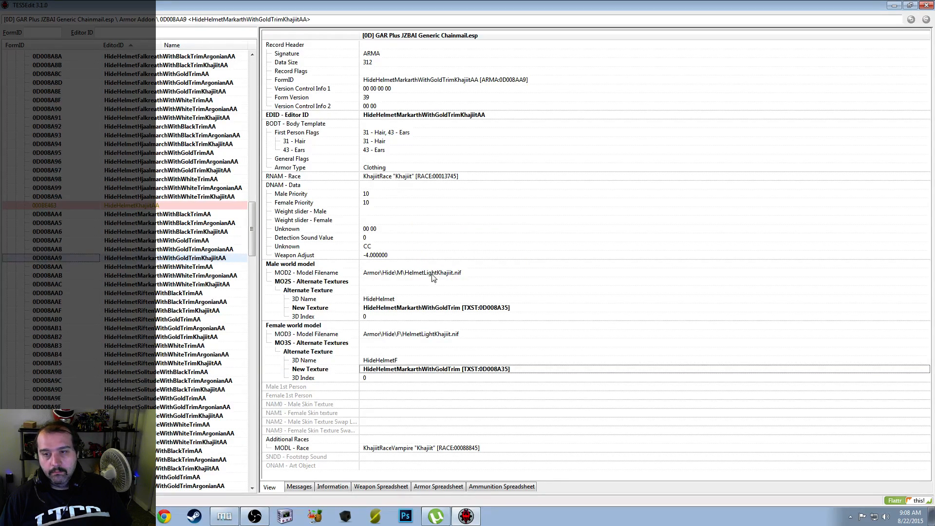
In the HideHelmetMarkarthWithWhiteTrimAA record, set both the male and female New Texture to HideHelmetMarkarthWithWhiteTrim [TXST:0D008A36]
click(208, 267)
right_click(510, 301)
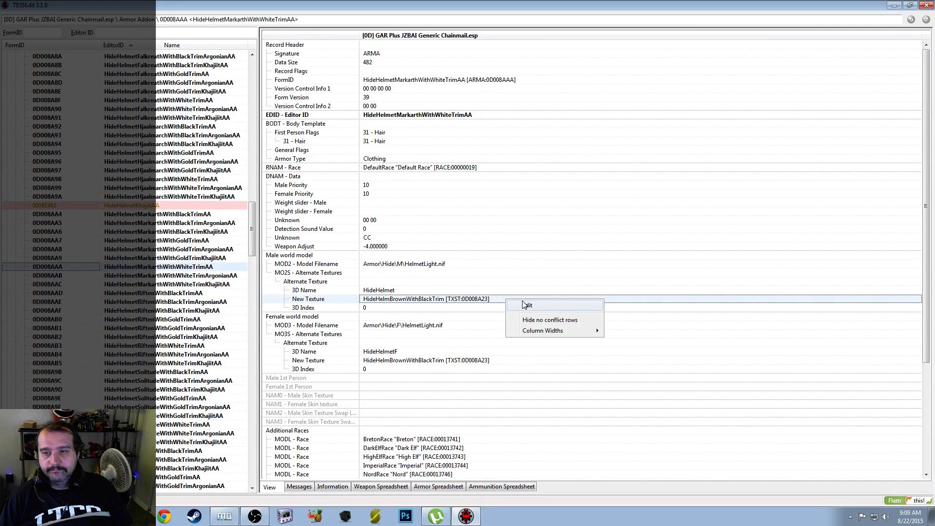
click(506, 300)
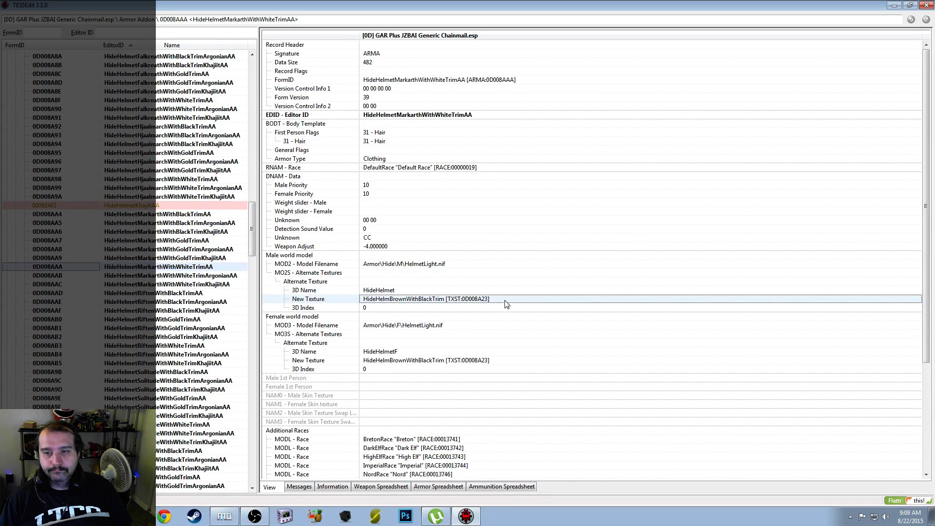
double_click(505, 300)
click(503, 300)
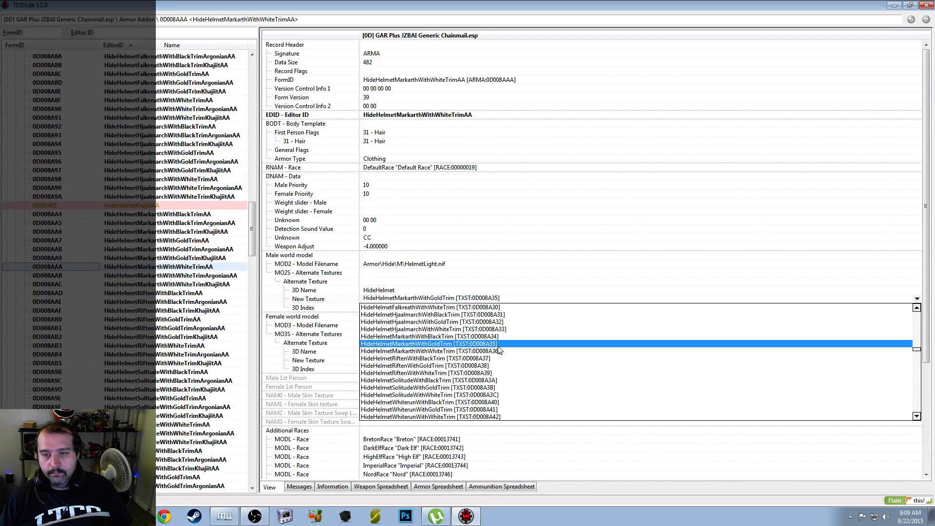
click(497, 352)
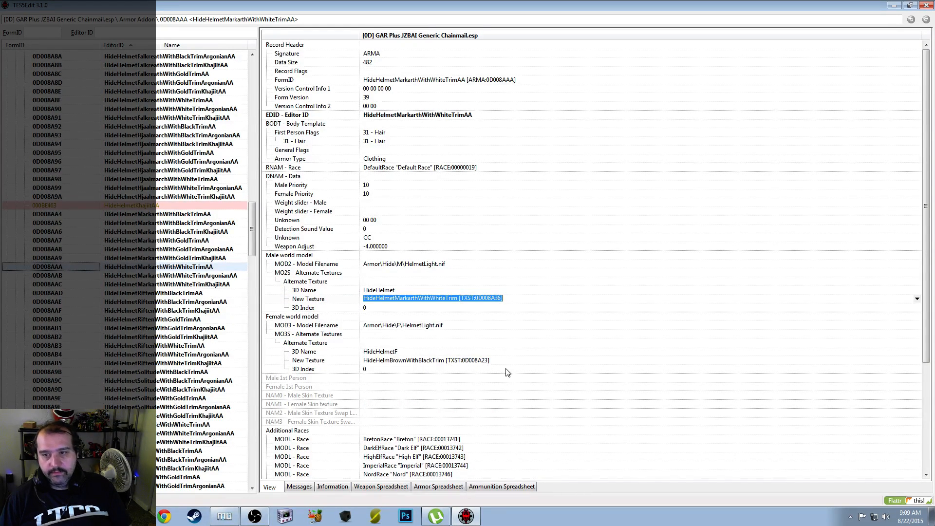
click(506, 361)
right_click(507, 361)
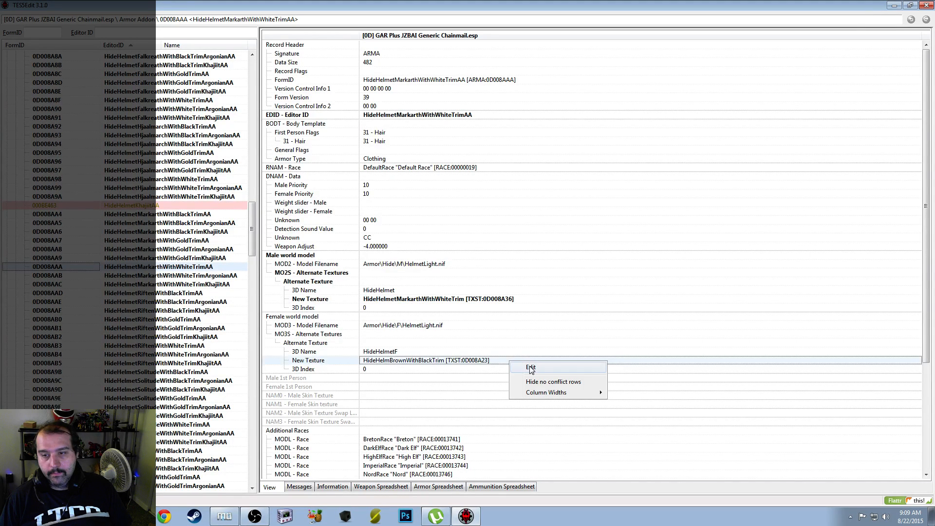
click(531, 366)
text(HideHelmetMarkarthWithWhiteTrim [TXST:0D008A36])
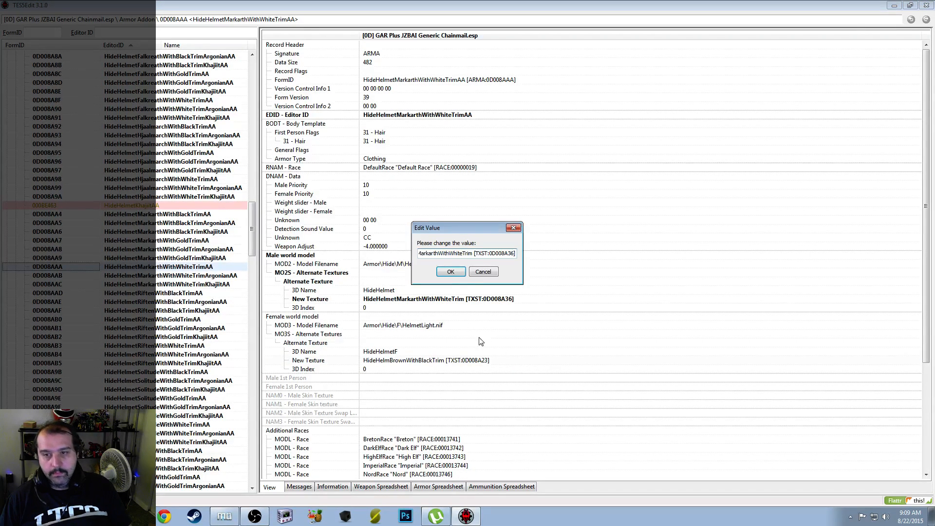
click(450, 272)
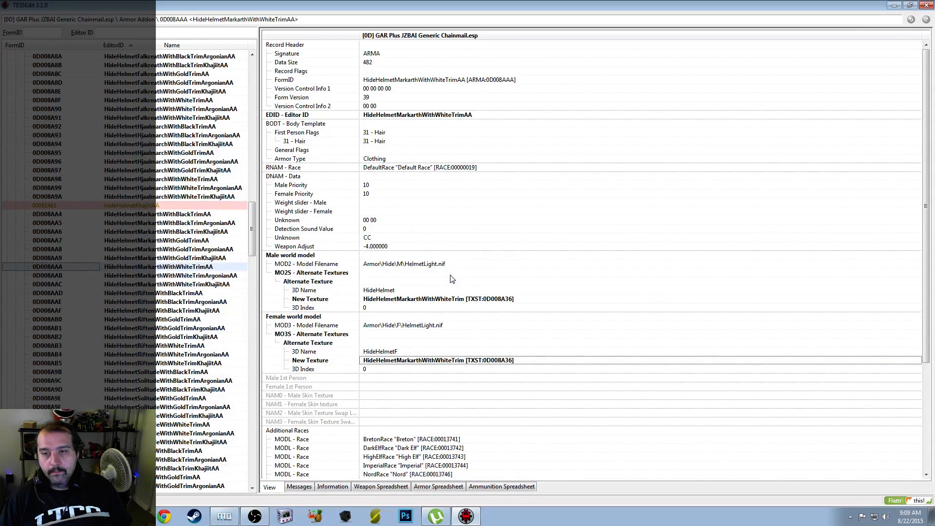
In the HideHelmetMarkarthWithWhiteTrimArgonianAA record, set both the male and female New Texture to HideHelmetMarkarthWithWhiteTrim [TXST:0D008A36]
click(227, 276)
right_click(498, 299)
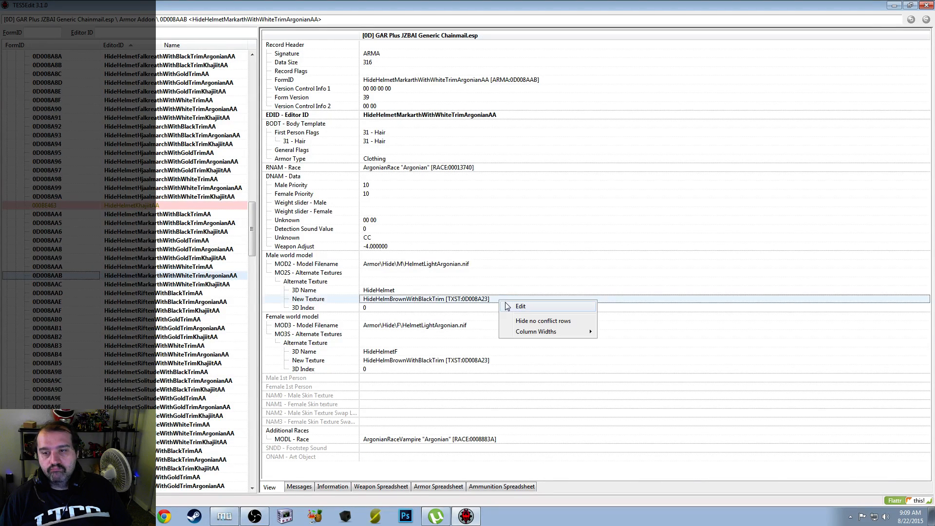
click(508, 306)
text(HideHelmetMarkarthWithWhiteTrim [TXST:0D008A36])
click(450, 272)
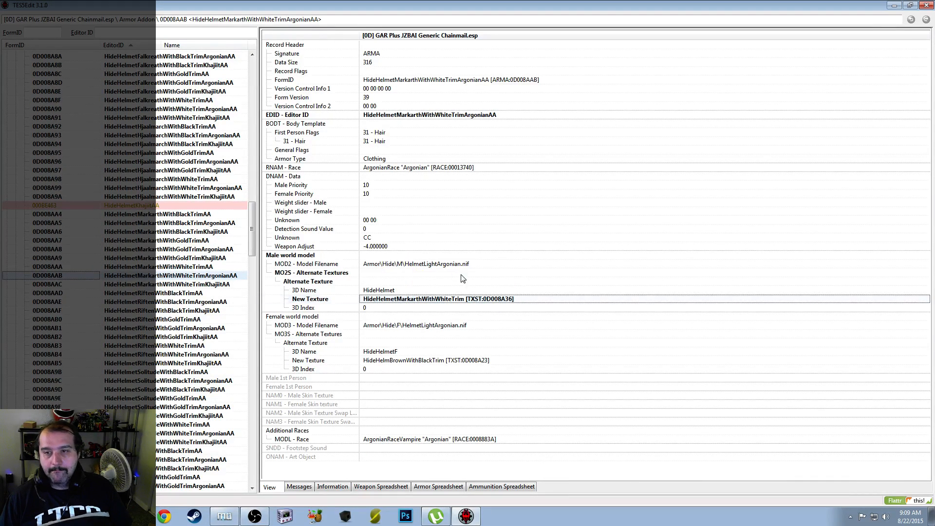
right_click(502, 362)
click(510, 368)
text(HideHelmetMarkarthWithWhiteTrim [TXST:0D008A36])
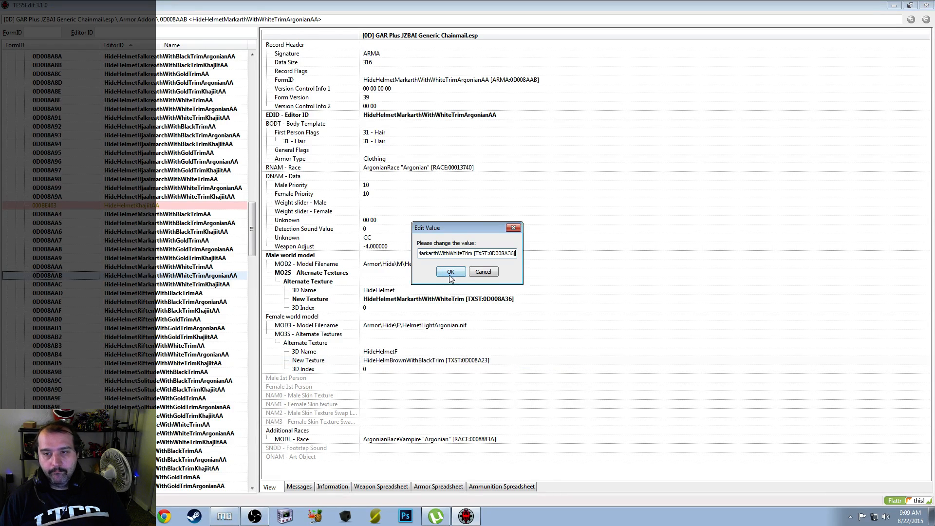
click(451, 276)
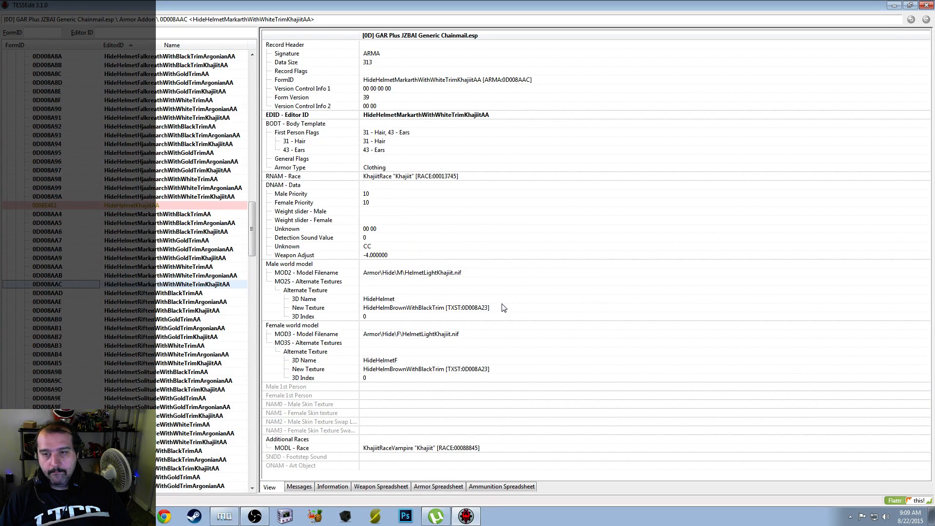
In the HideHelmetMarkarthWithWhiteTrimKhajiitAA record, set both the male and female New Texture to HideHelmetMarkarthWithWhiteTrim [TXST:0D008A36]
right_click(504, 307)
click(516, 313)
text(HideHelmMarkarthWithWhiteTrim [TXST:0D008A36])
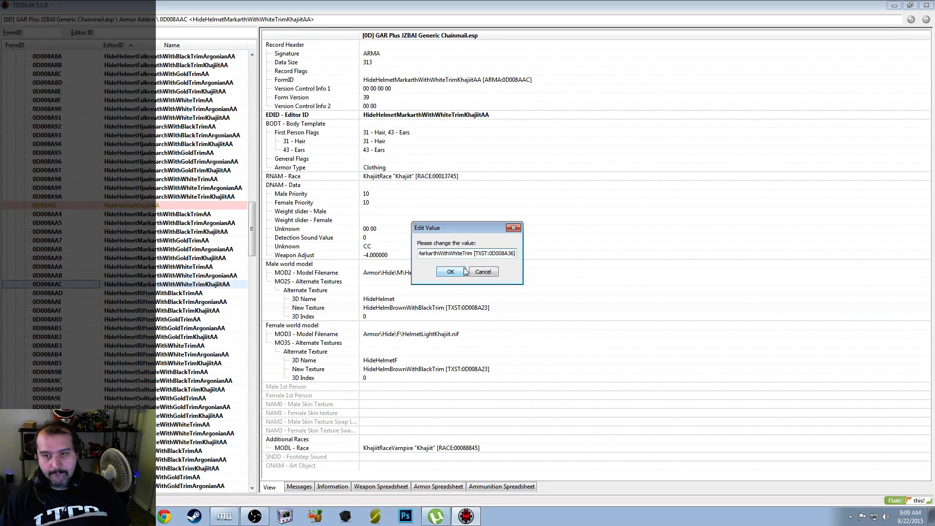
click(460, 273)
right_click(499, 373)
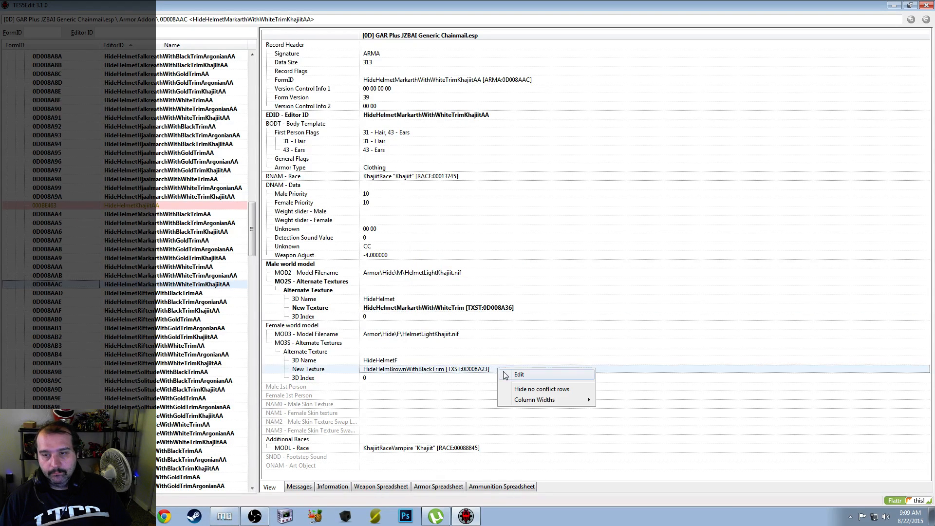
click(506, 376)
text(HideHelmetMarkarthWithWhiteTrim [TXST:0D008A36])
click(451, 272)
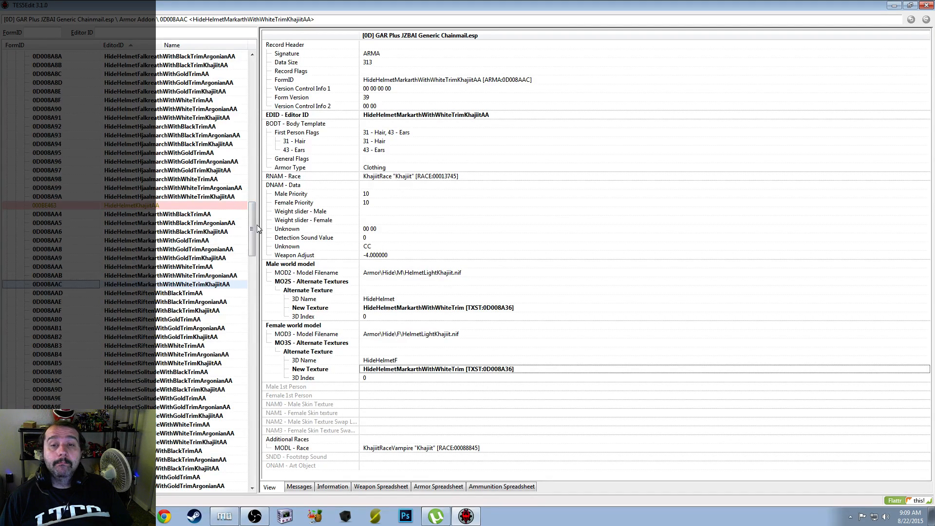
In the HideHelmetRiftenWithBlackTrimAA record, set both the male and female New Texture to HideHelmetRiftenWithBlackTrim [TXST:0D008A37]
mouse_move(252, 230)
mouse_down()
mouse_move(256, 271)
mouse_move(261, 236)
mouse_move(255, 270)
mouse_move(256, 235)
mouse_up()
click(186, 220)
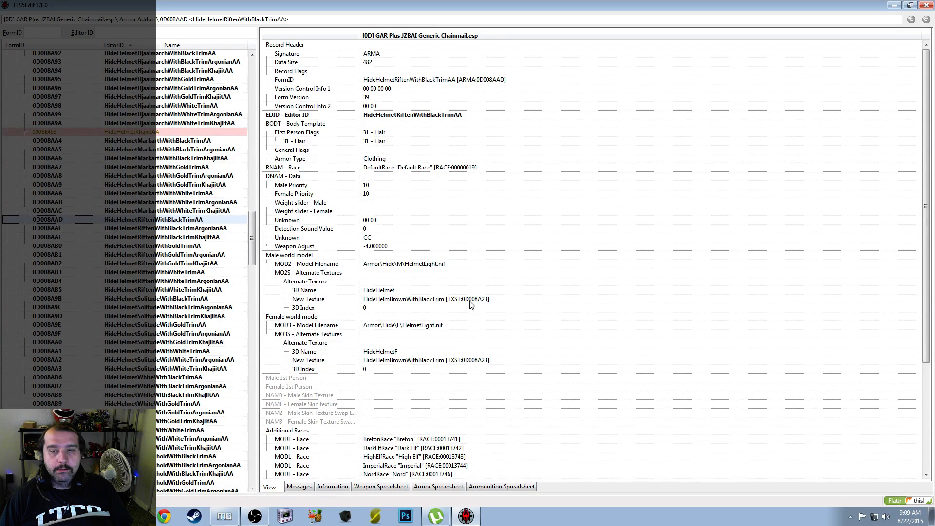
click(525, 300)
click(525, 300)
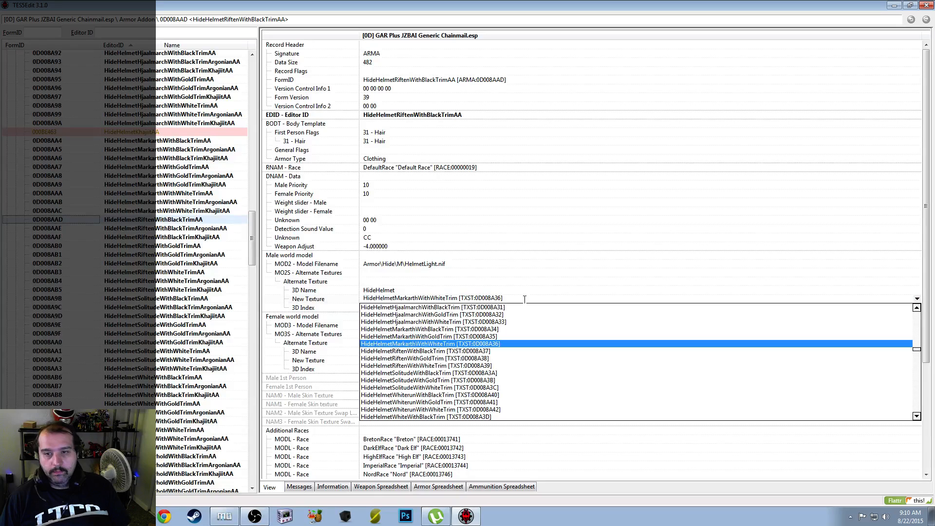
click(486, 350)
right_click(516, 371)
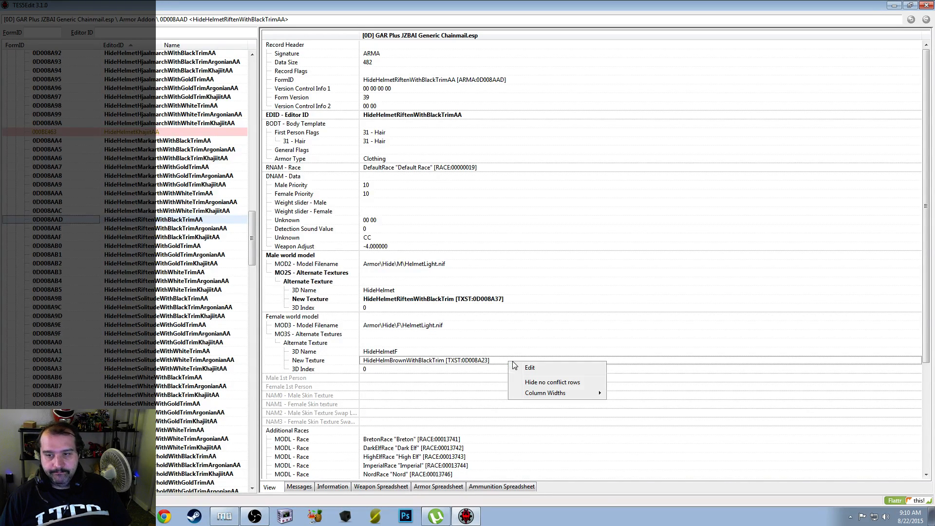
click(527, 366)
click(451, 271)
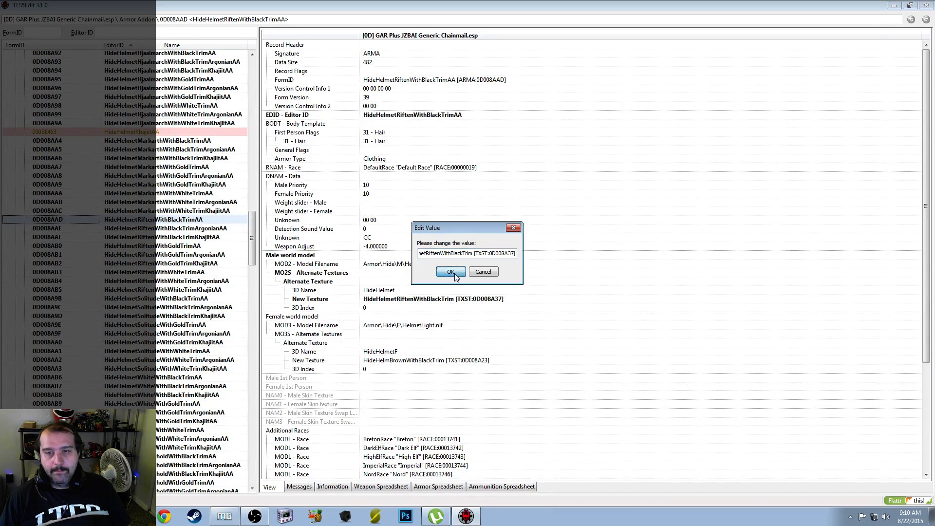
In the HideHelmetRiftenWithBlackTrimArgonianAA record, set both the male and female New Texture to HideHelmetRiftenWithBlackTrim [TXST:0D008A37]
click(215, 213)
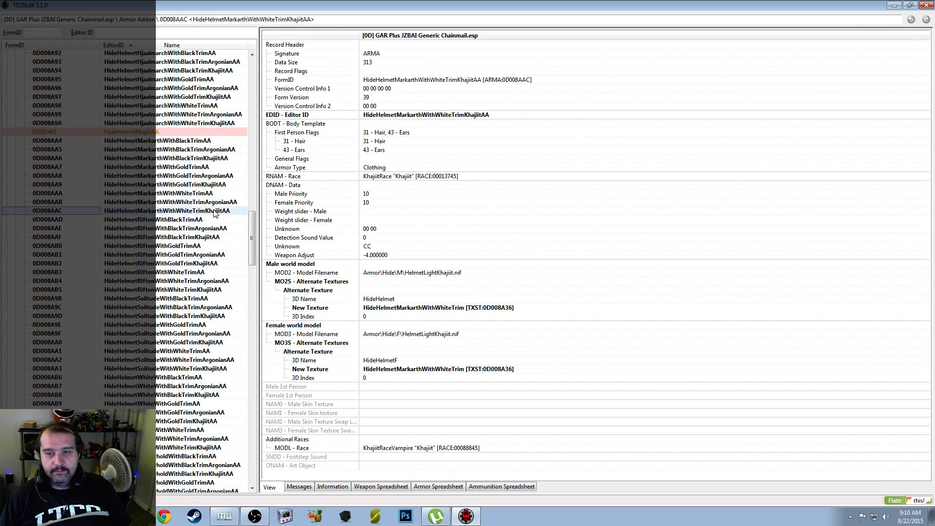
click(200, 220)
click(202, 229)
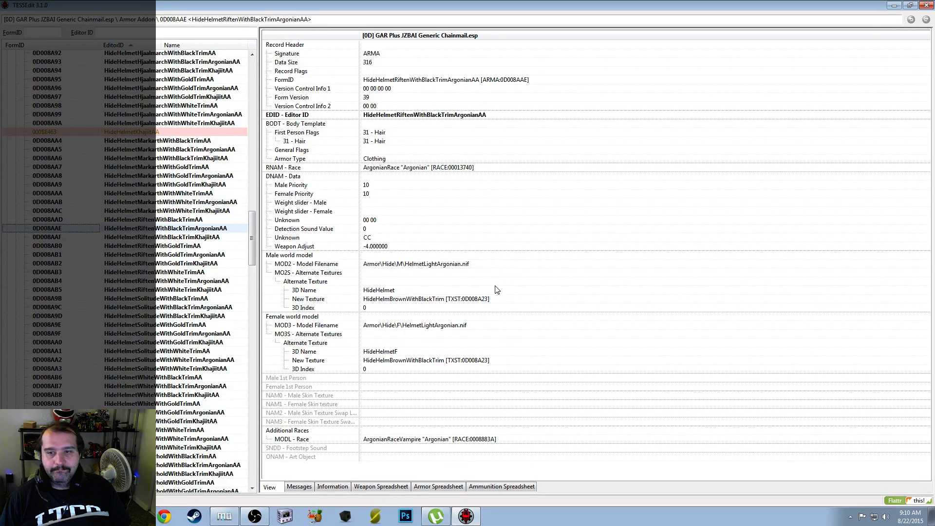
click(499, 299)
right_click(498, 298)
click(509, 303)
text(HideHelmetRiftenWithBlackTrim [TXST:0D008A37])
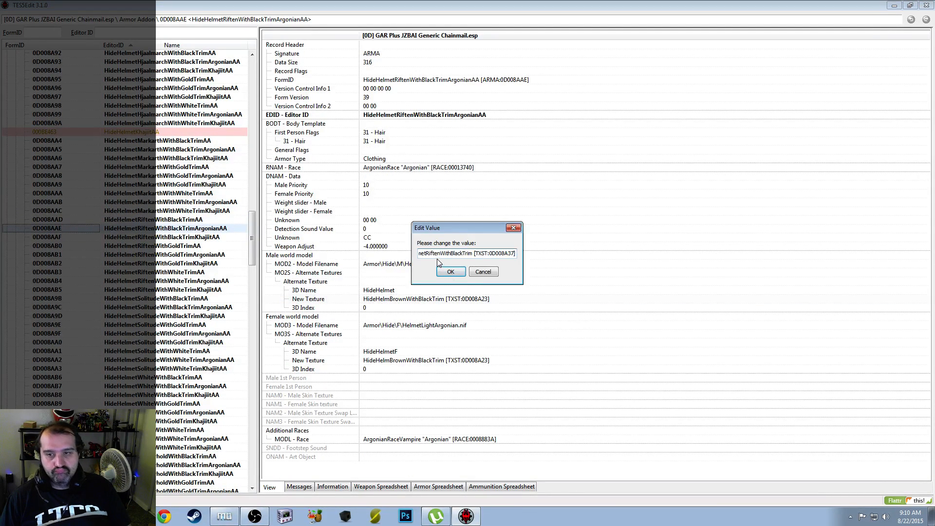
click(453, 270)
right_click(529, 361)
click(545, 366)
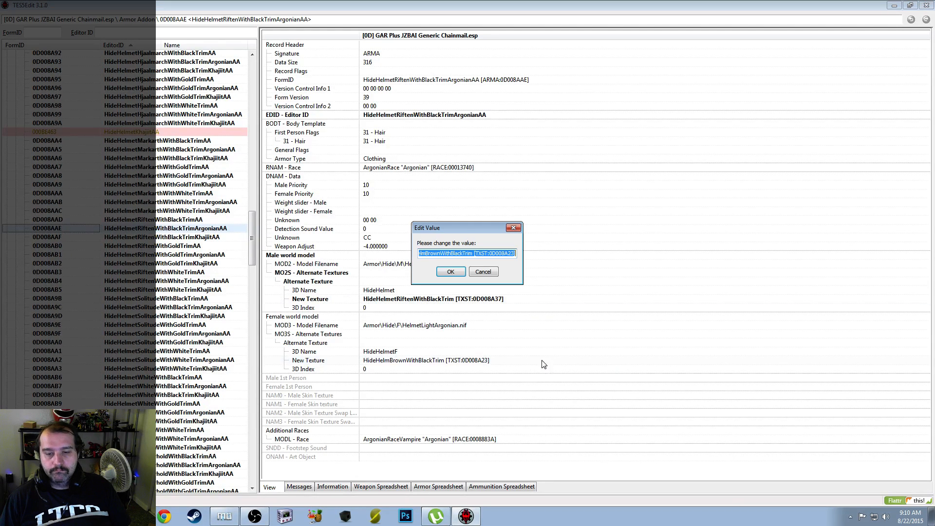
text(HideHelmetRiftenWithBlackTrim [TXST:0D008A37])
click(450, 271)
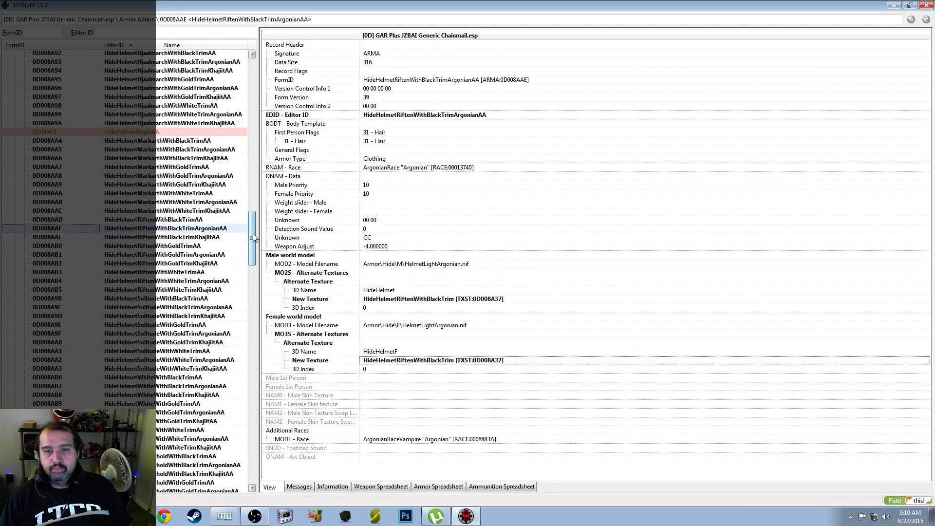
In the HideHelmetRiftenWithBlackTrimKhajiitAA record, set both the male and female New Texture to HideHelmetRiftenWithBlackTrim [TXST:0D008A37]
click(205, 238)
right_click(511, 308)
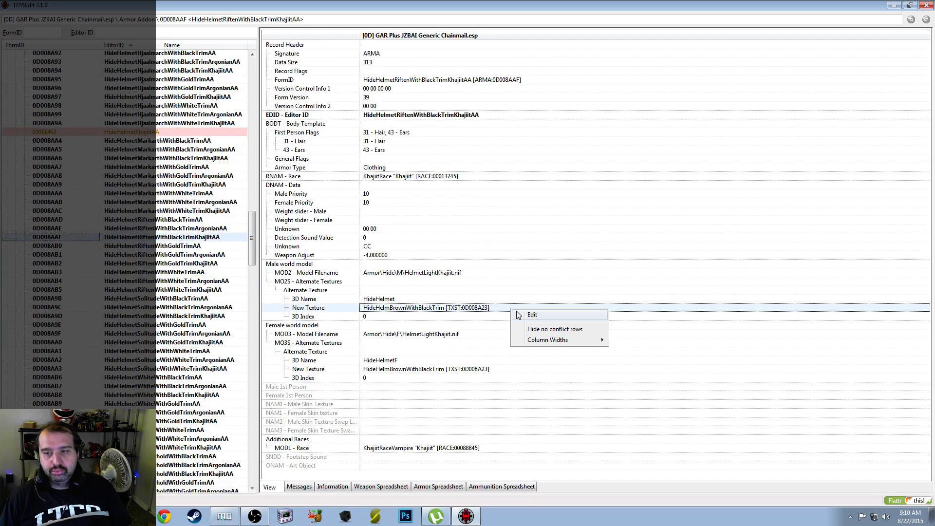
click(521, 313)
text(HideHelmetRiftenWithBlackTrim [TXST:0D008A37])
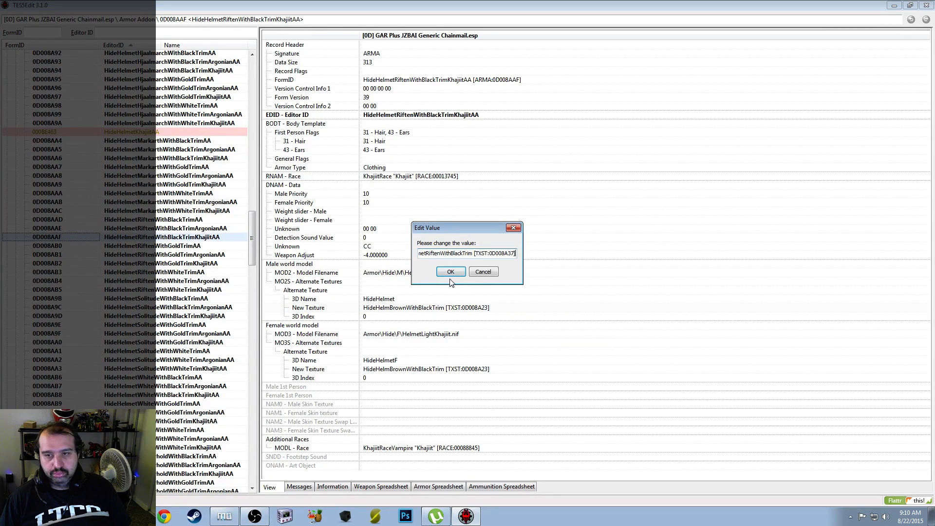
click(451, 271)
right_click(495, 370)
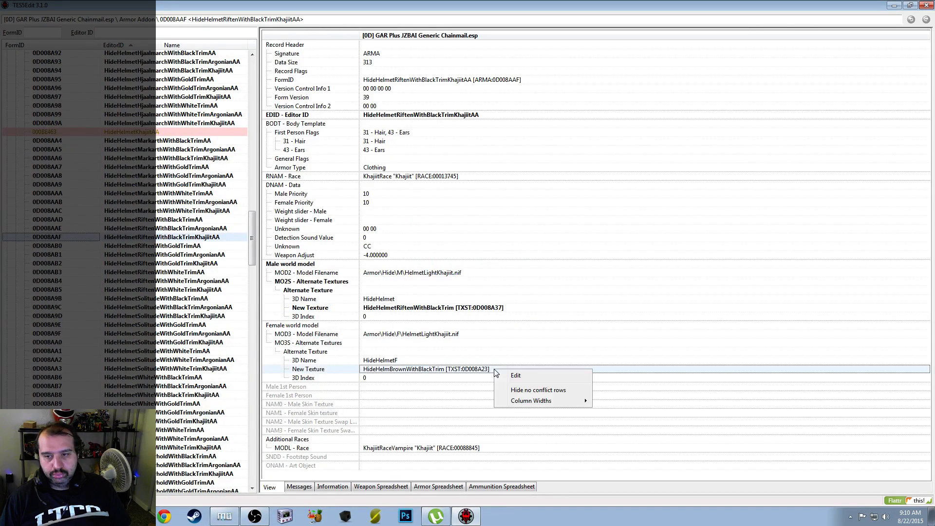
click(509, 377)
text(HideHelmetRiftenWithBlackTrim [TXST:0D008A37])
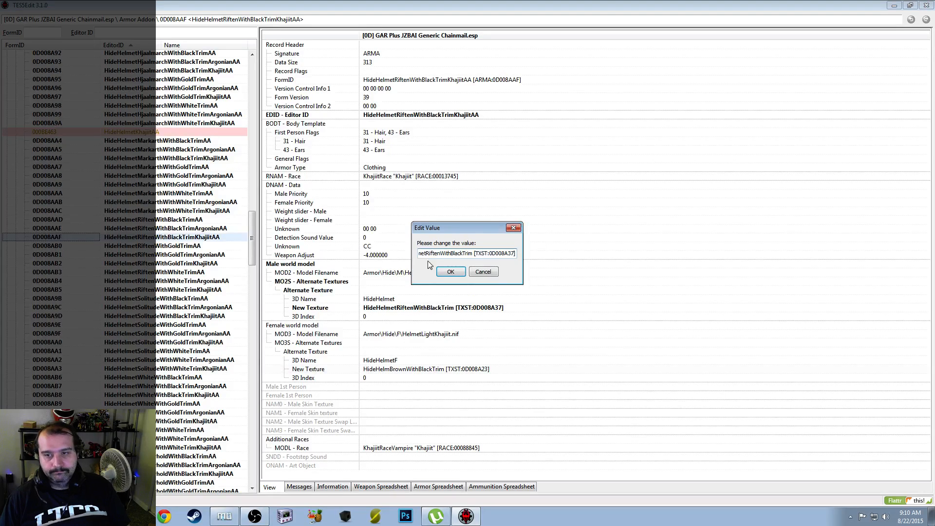
click(450, 271)
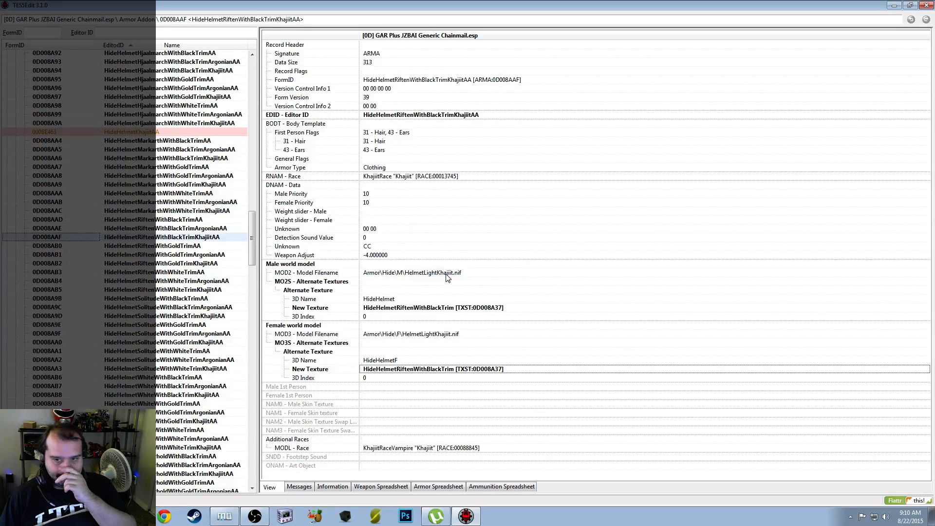
In the HideHelmetRiftenWithGoldTrimAA record, set both the male and female New Texture to HideHelmetRiftenWithGoldTrim [TXST:0D008A38]
click(198, 248)
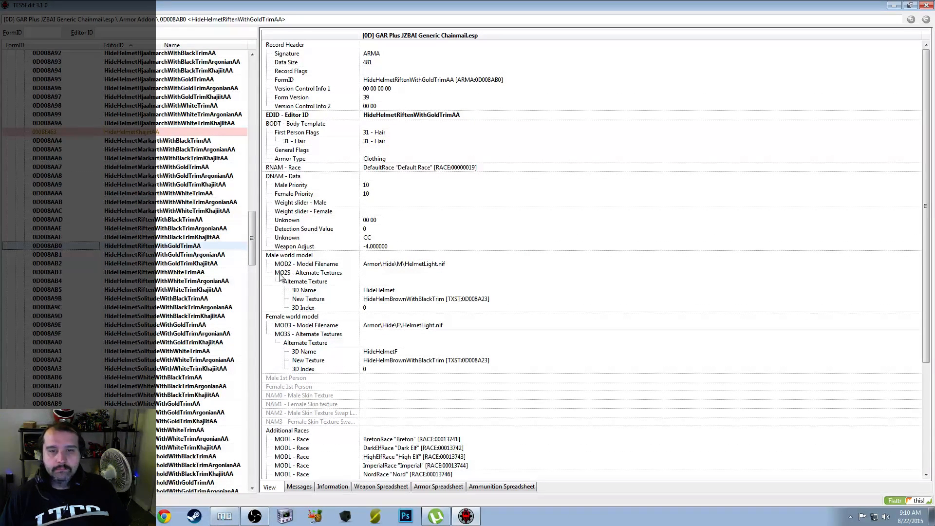
right_click(502, 303)
click(509, 296)
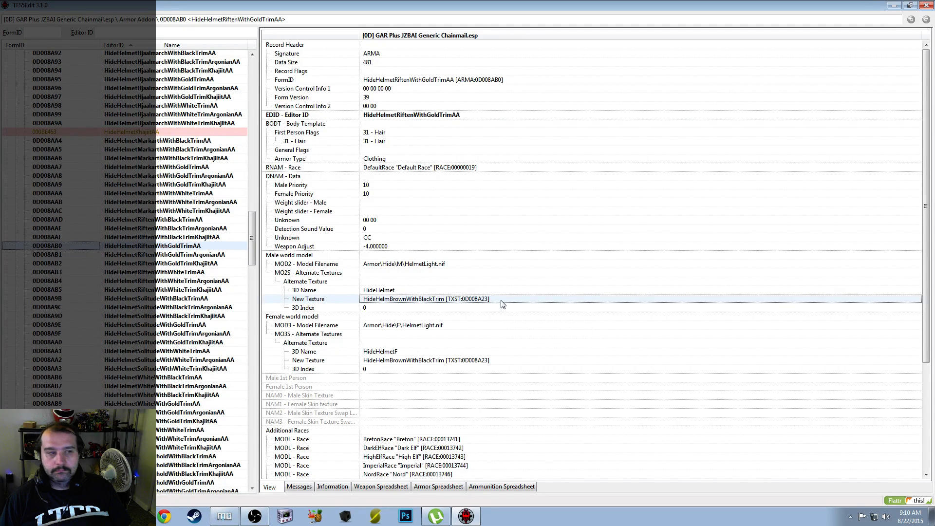
double_click(502, 302)
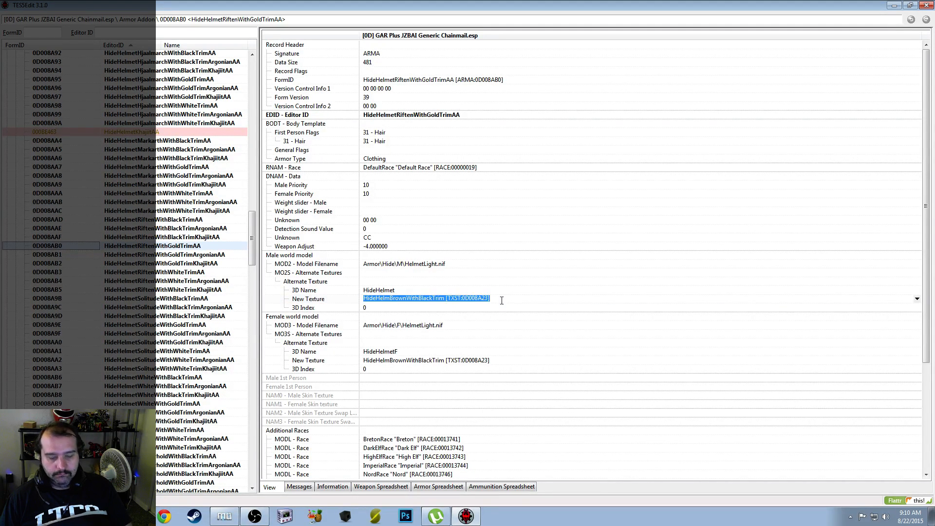
text(HideHelmetRiftenWithBlackTrim [TXST:0D008A37])
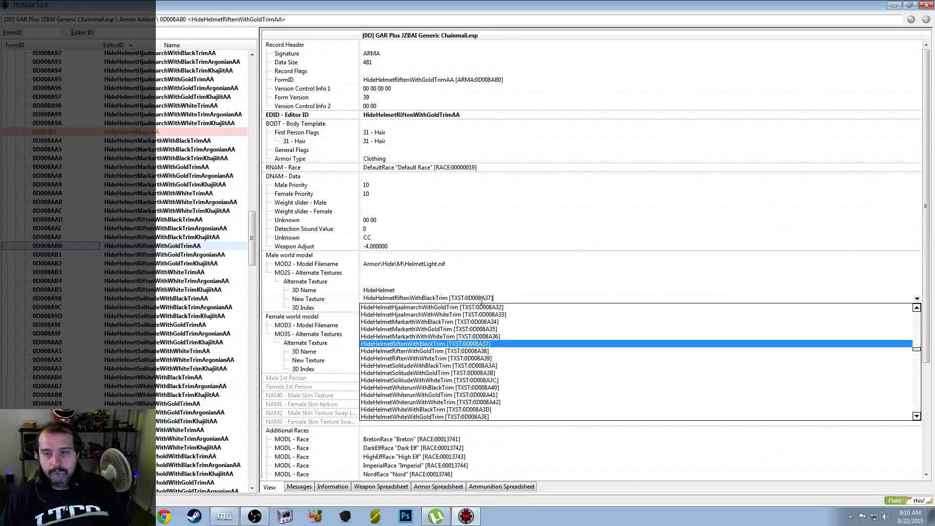
click(485, 351)
right_click(506, 370)
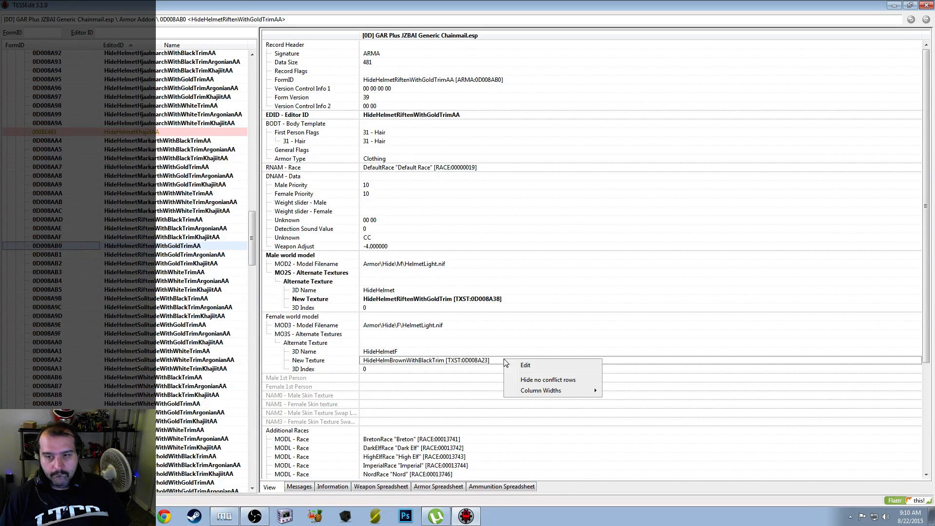
click(522, 364)
click(453, 273)
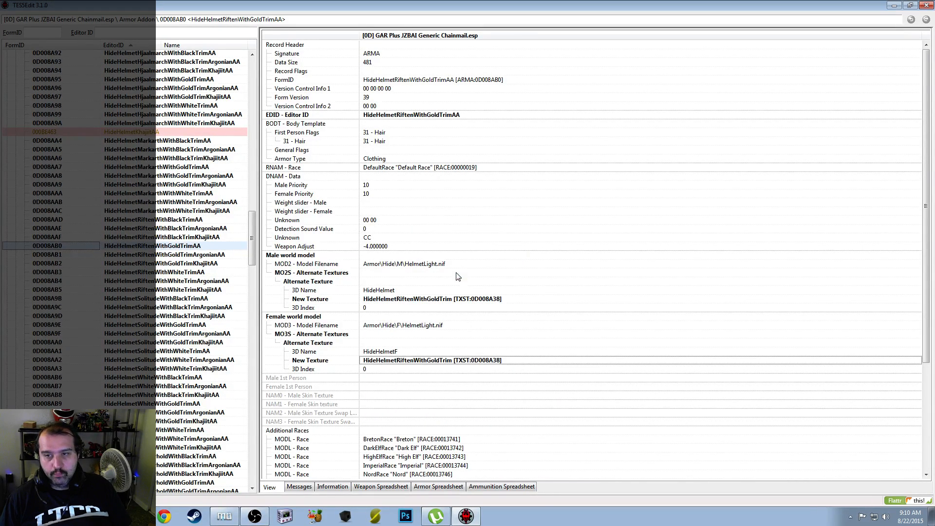
In the HideHelmetRiftenWithGoldTrimArgonianAA record, set both the male and female New Texture to HideHelmetRiftenWithGoldTrim [TXST:0D008A38]
click(201, 255)
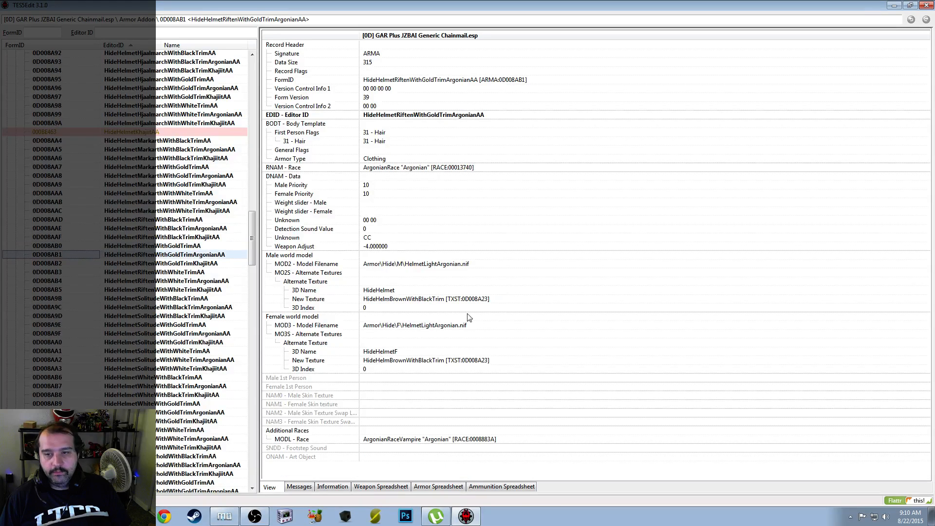
right_click(498, 302)
click(519, 307)
text(HideHelmetRiftenWithGoldTrim [TXST:0D008A38])
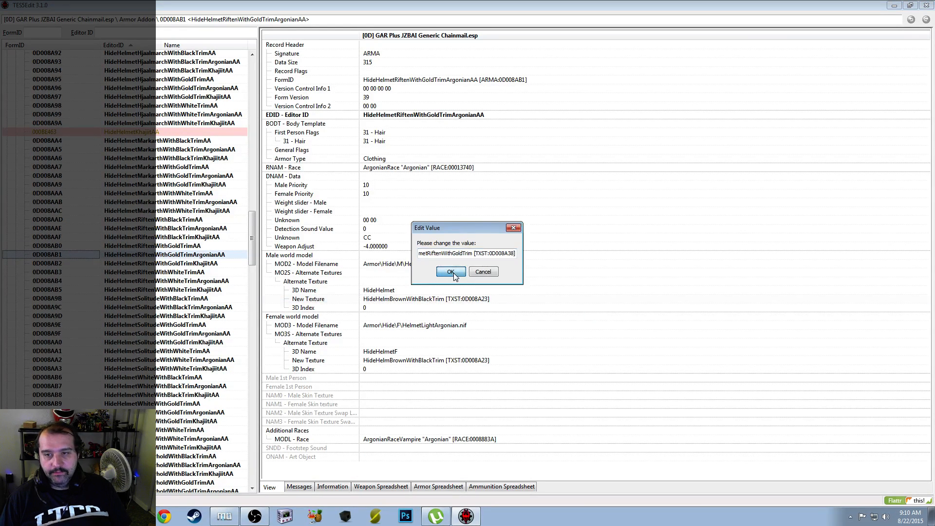
click(453, 273)
click(482, 362)
right_click(500, 360)
click(515, 364)
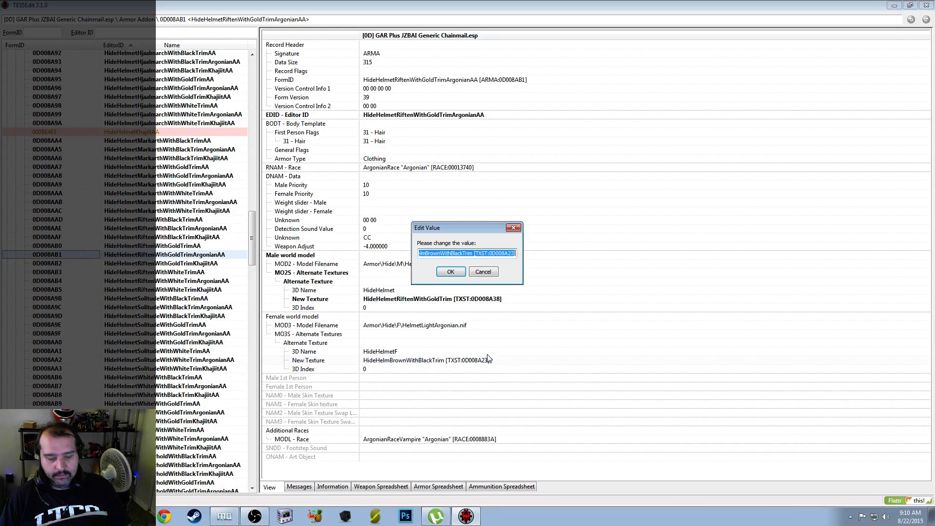
text(HideHelmetRiftenWithGoldTrim [TXST:0D008A38])
click(451, 272)
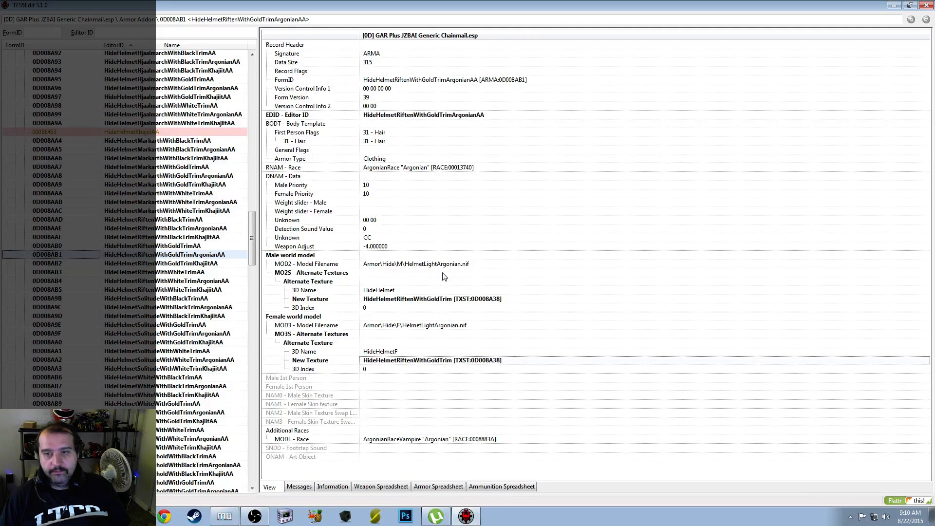
In the HideHelmetRiftenWithGoldTrimKhajiitAA record, set both the male and female New Texture to HideHelmetRiftenWithGoldTrim [TXST:0D008A38]
click(211, 266)
right_click(517, 308)
click(524, 314)
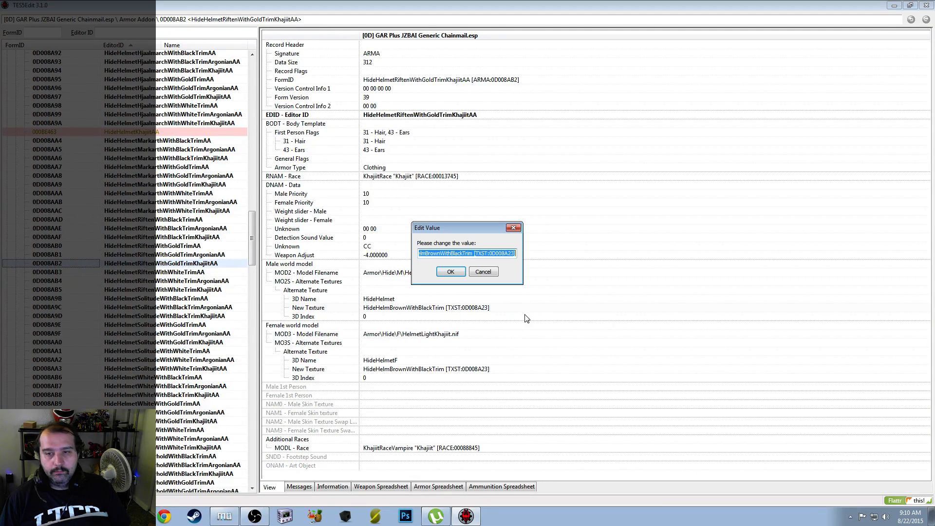
text(HideHelmetRiftenWithGoldTrim [TXST:0D008A38])
click(450, 272)
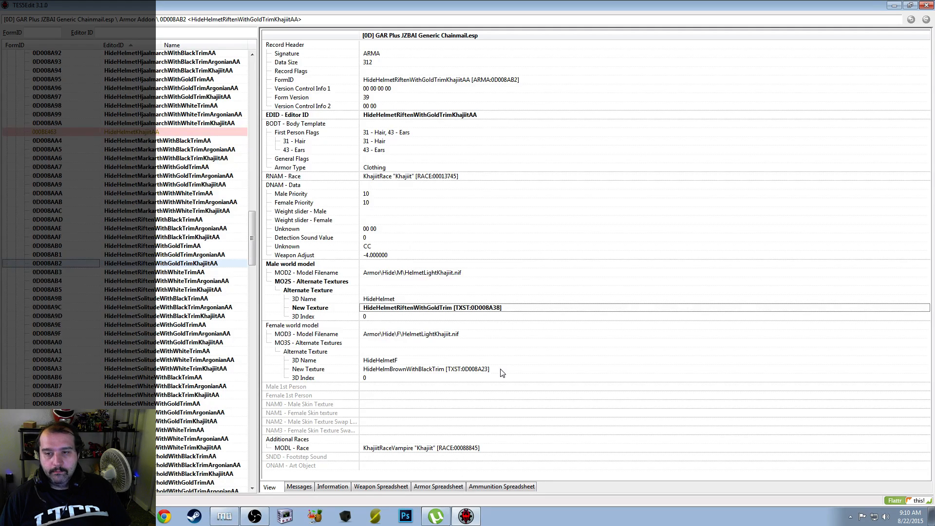
right_click(503, 373)
click(519, 375)
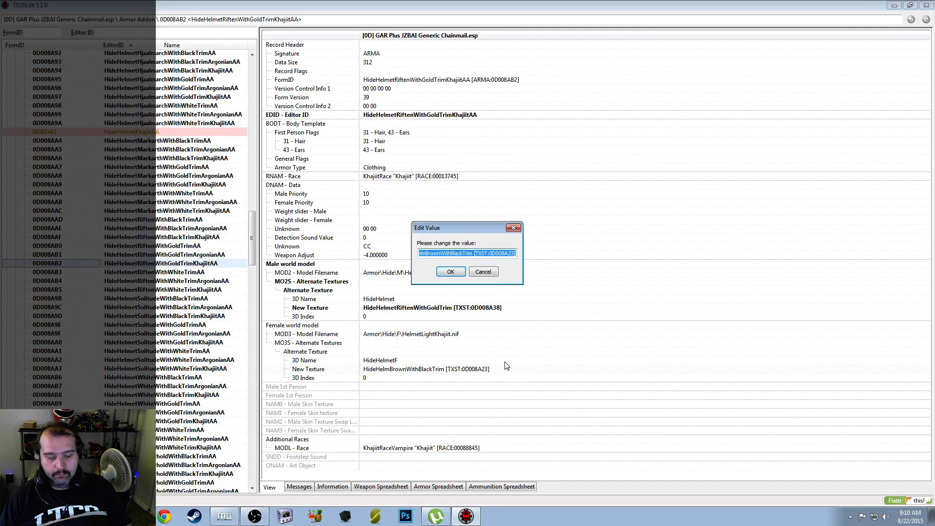
text(HideHelmetRiftenWithGoldTrim [TXST:0D008A38])
click(461, 273)
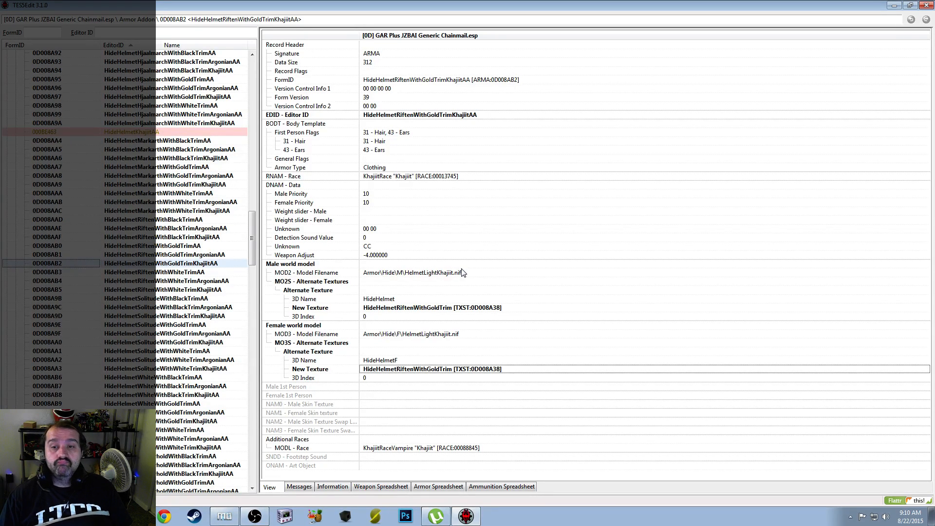
In the HideHelmetRiftenWithWhiteTrimAA record, set both the male and female New Texture to HideHelmetRiftenWithWhiteTrim [TXST:0D008A39]
click(171, 273)
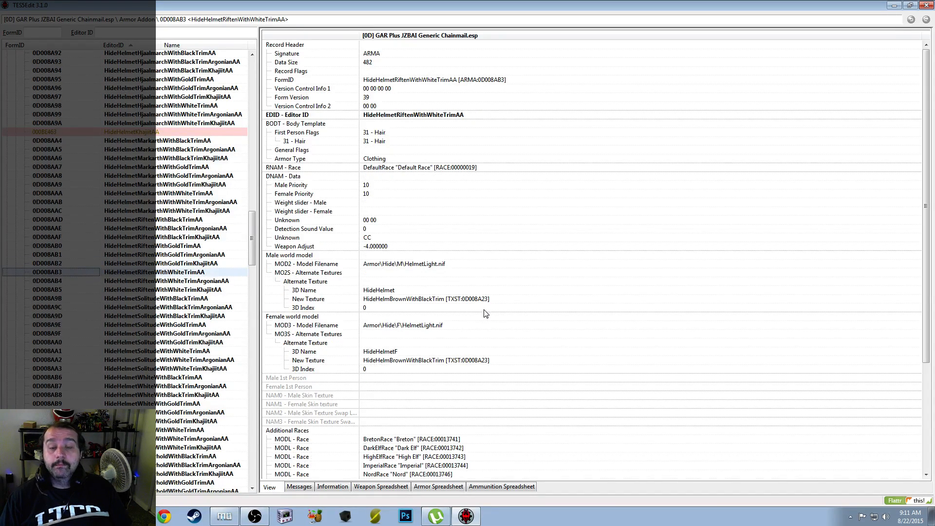
double_click(503, 303)
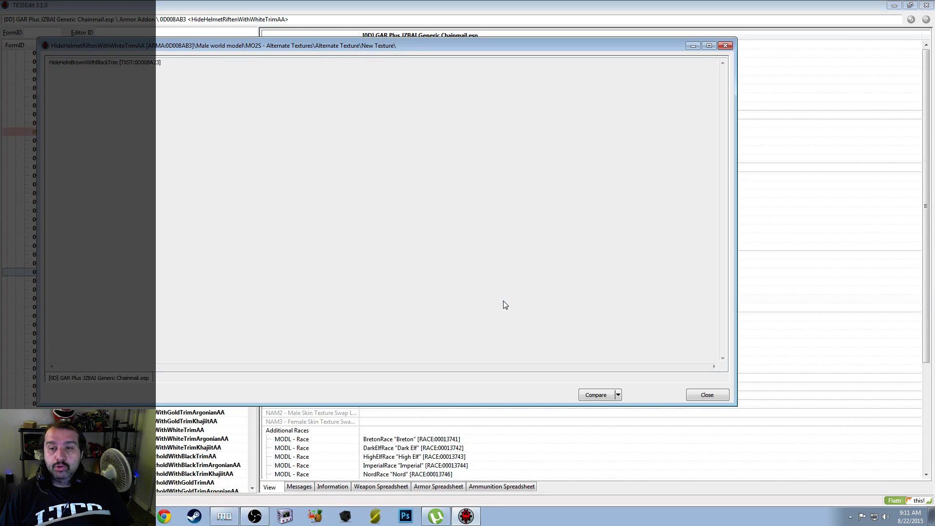
click(703, 393)
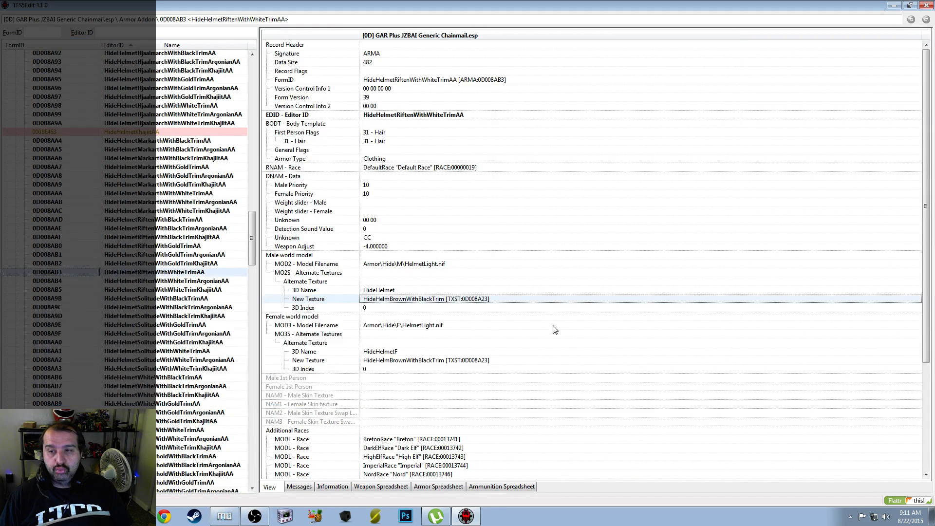
click(514, 300)
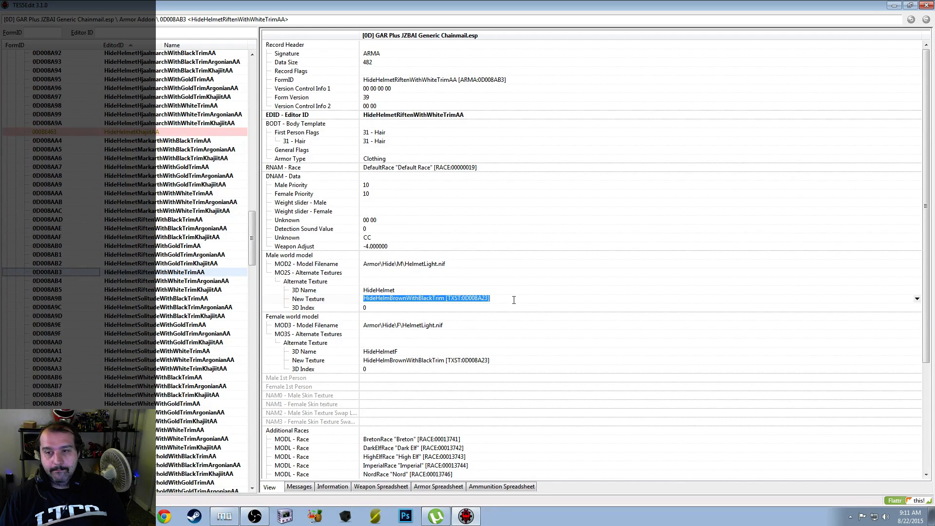
text(HideHelmetRiftenWithGoldTrim [TXST:0D008A38])
click(504, 350)
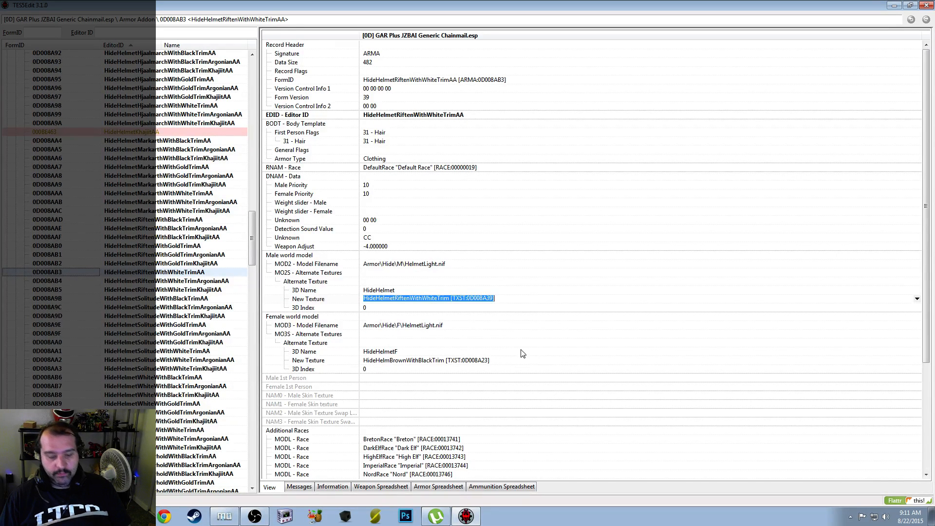
right_click(508, 363)
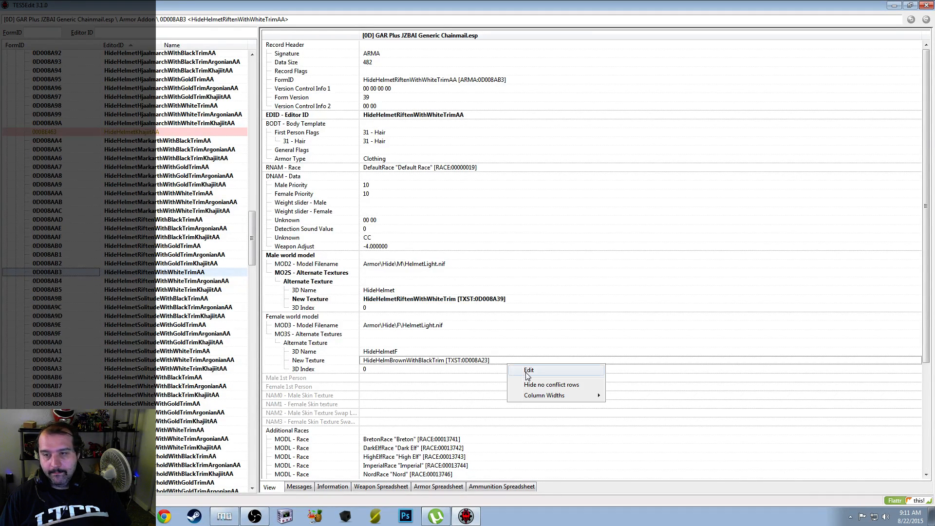
click(519, 367)
key(ctrl+c)
key(End)
click(453, 271)
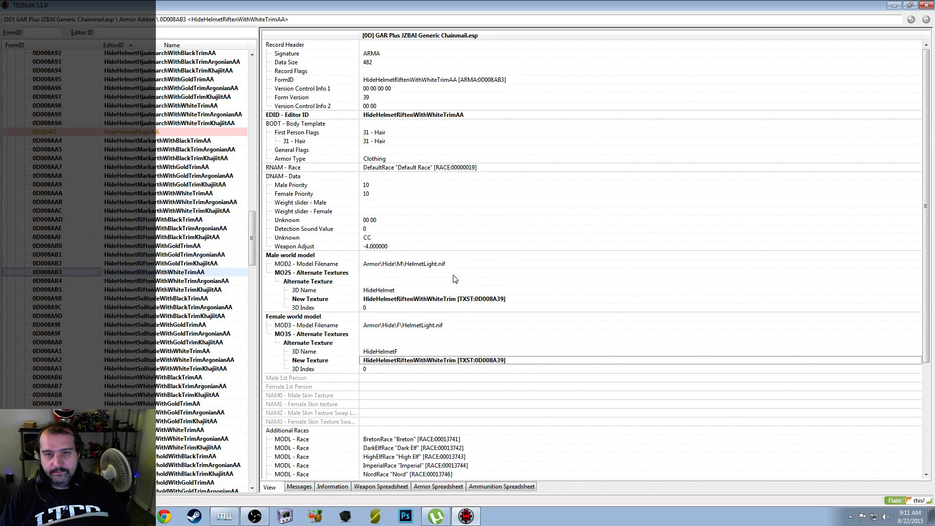
In the HideHelmetRiftenWithWhiteTrimArgonianAA record, set both the male and female New Texture to HideHelmetRiftenWithWhiteTrim [TXST:0D008A39]
click(159, 281)
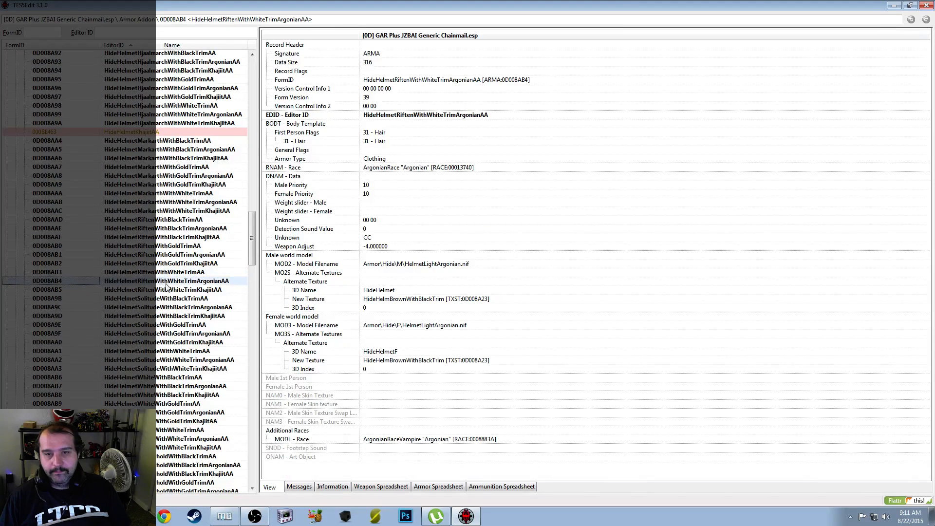
right_click(505, 301)
click(517, 310)
key(ctrl+v)
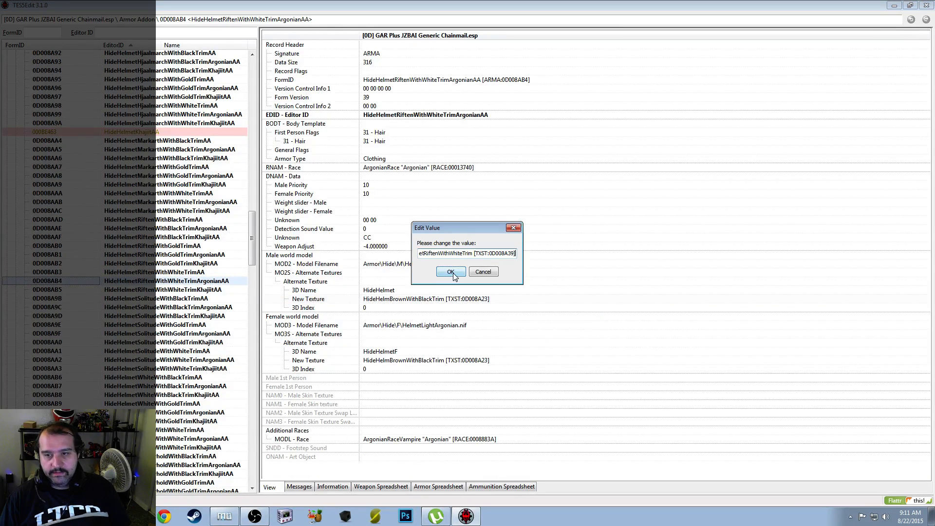
click(453, 273)
right_click(497, 363)
click(510, 364)
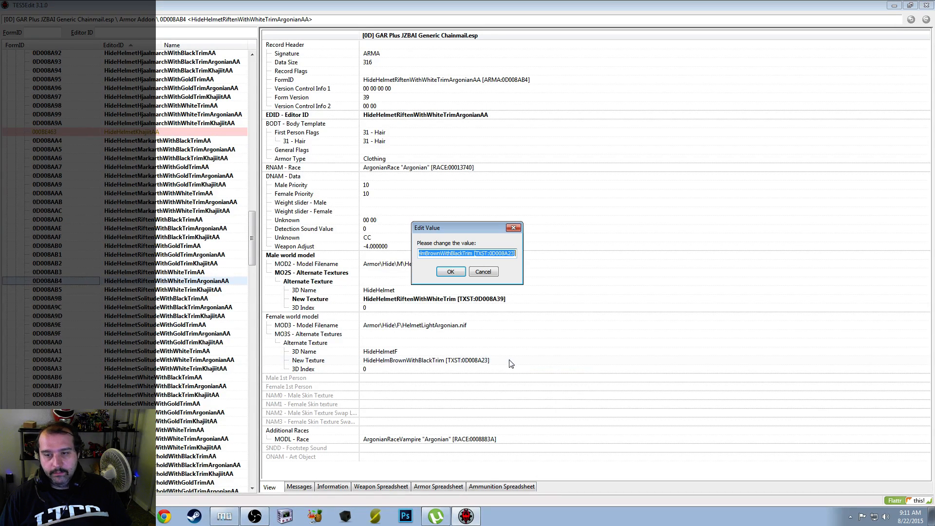
key(ctrl+v)
click(450, 273)
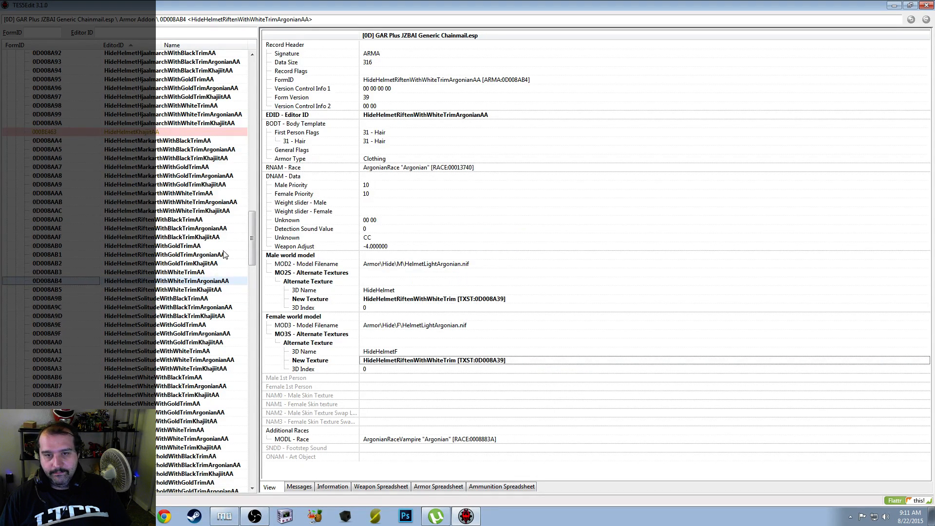
In the HideHelmetRiftenWithWhiteTrimKhajiitAA record, set both the male and female New Texture to HideHelmetRiftenWithWhiteTrim [TXST:0D008A39]
click(217, 291)
right_click(516, 308)
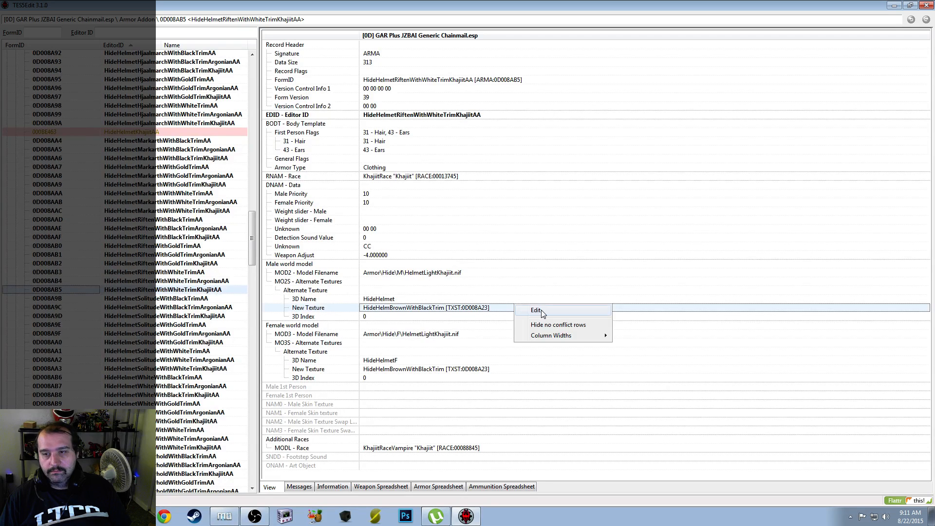
click(519, 310)
key(ctrl+v)
click(451, 271)
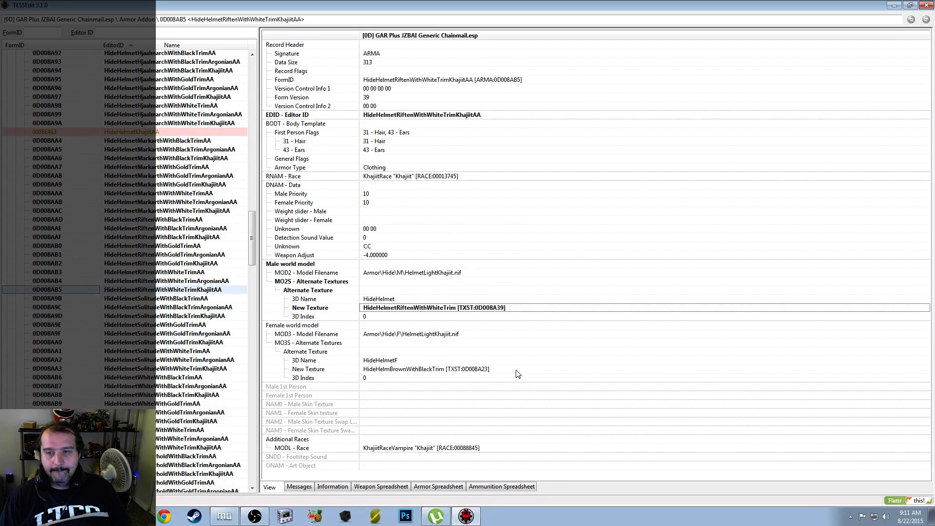
right_click(519, 372)
click(528, 371)
text(HideHelmetRiftenWithWhiteTrim [TXST:0D008A39])
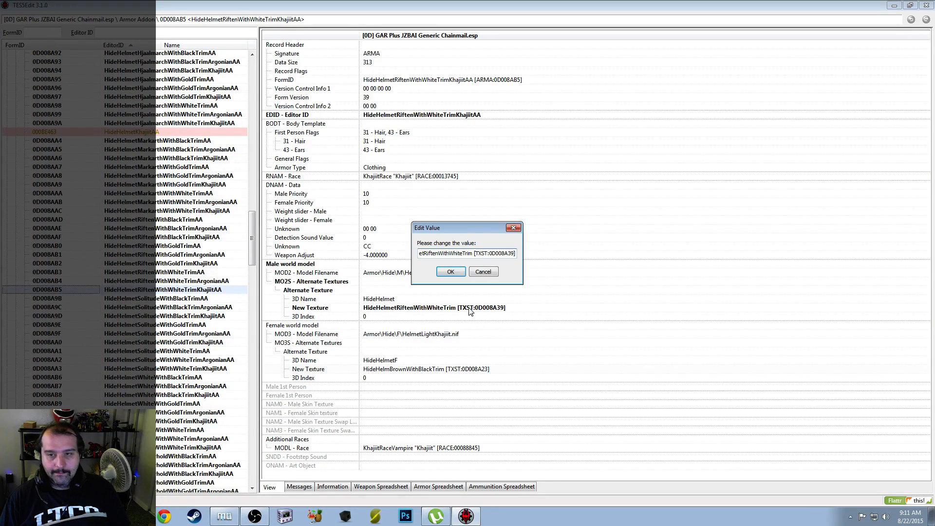
click(450, 272)
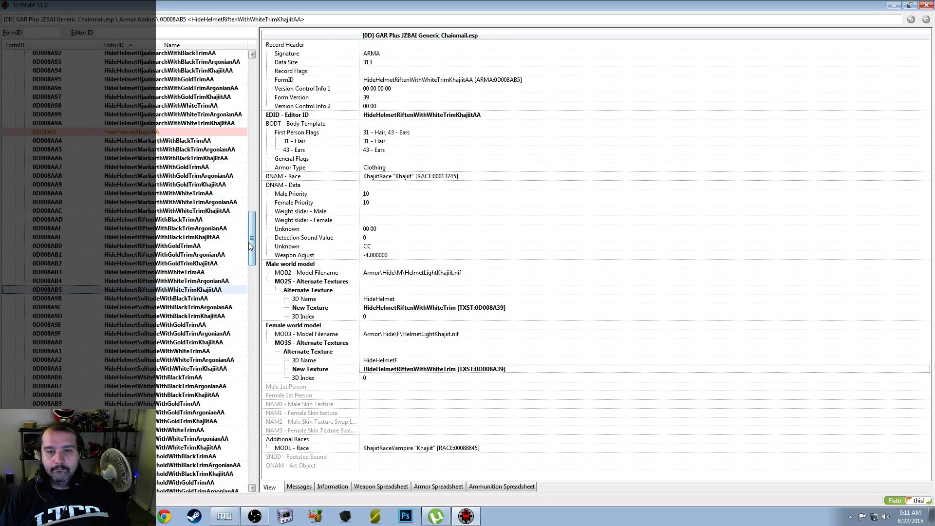
In the HideHelmetSolitudeWithBlackTrimAA record, set both the male and female New Texture to HideHelmetSolitudeWithBlackTrim [TXST:0D008A3A]
drag(251, 246, 248, 267)
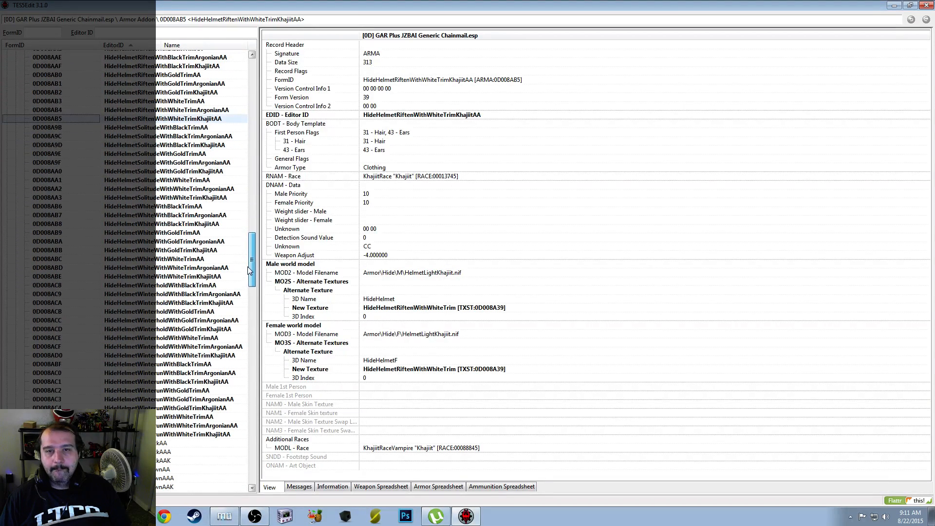
click(203, 127)
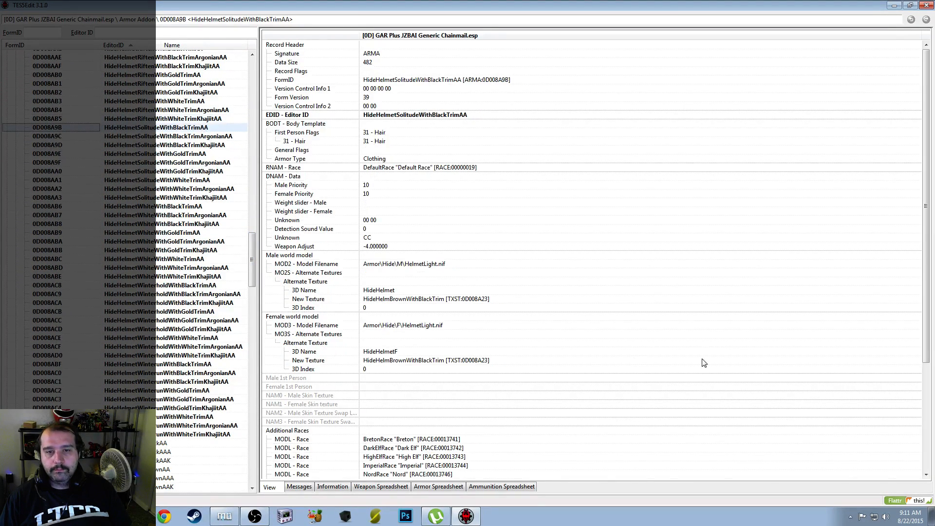
click(514, 300)
click(515, 301)
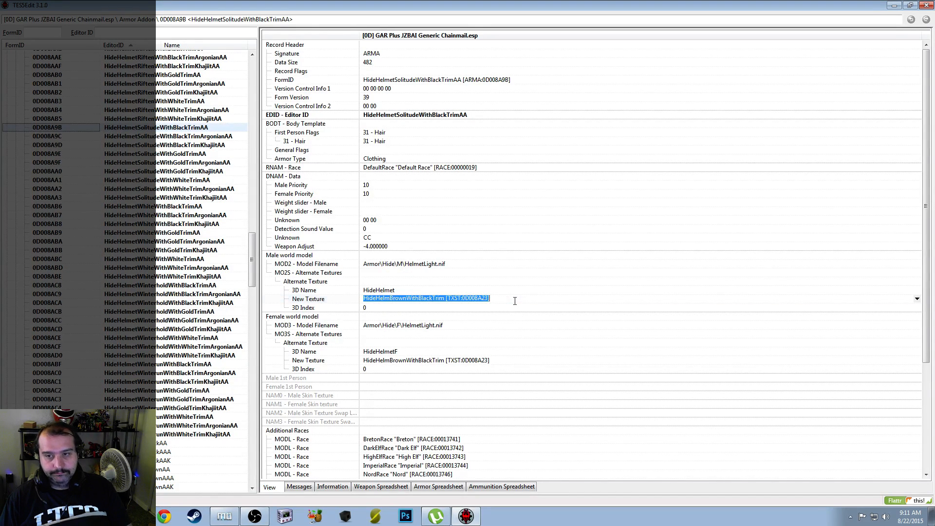
text(HideHelmetRiftenWithWhiteTrim [TXST:0D008A39])
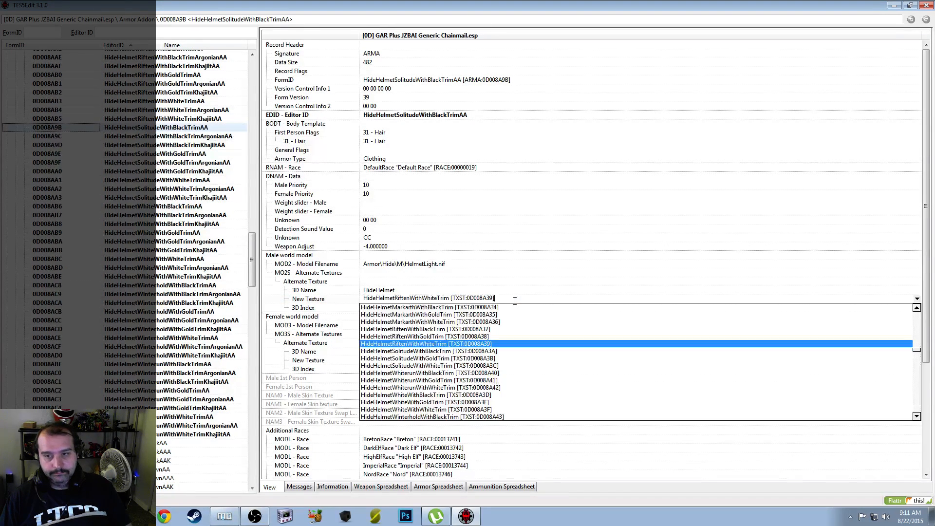
click(477, 351)
key(ctrl+c)
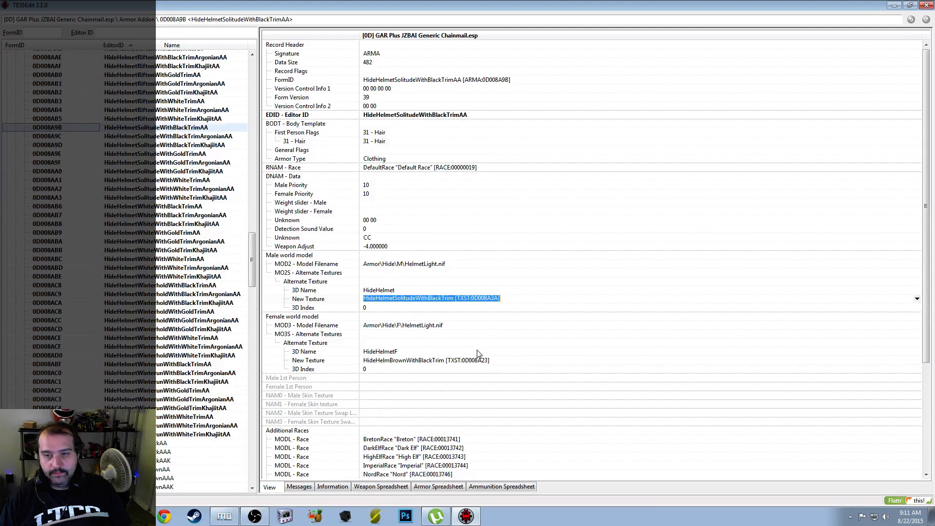
click(504, 362)
right_click(504, 361)
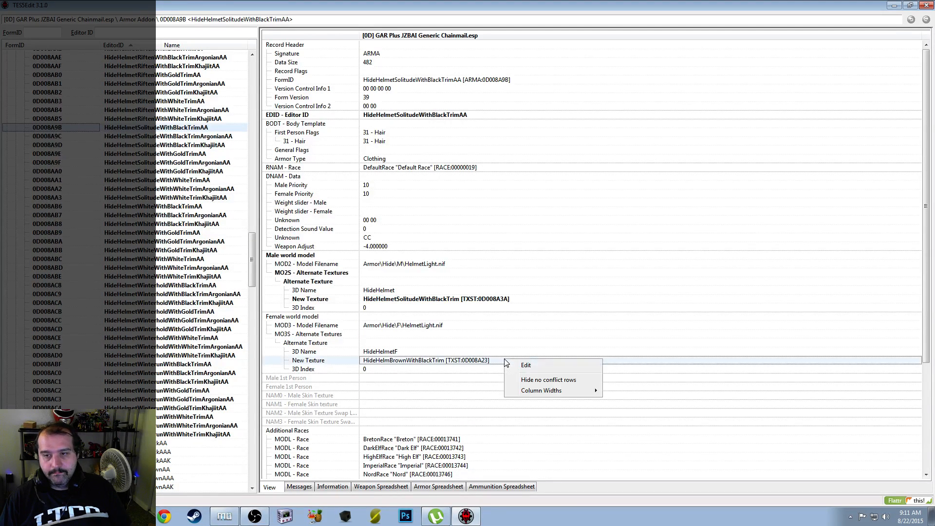
click(537, 368)
key(ctrl+v)
click(446, 271)
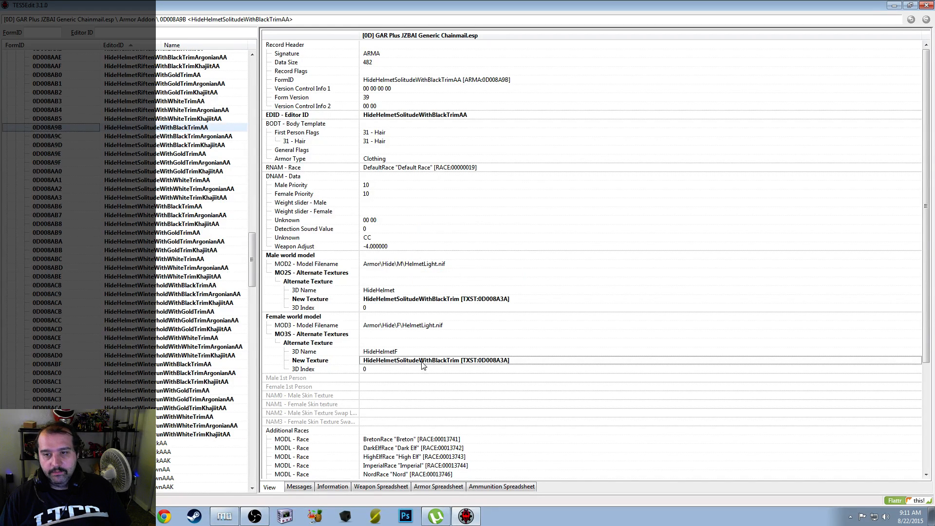
In the HideHelmetSolitudeWithBlackTrimArgonianAA record, set both the male and female New Texture to HideHelmetSolitudeWithBlackTrim [TXST:0D008A3A]
click(207, 137)
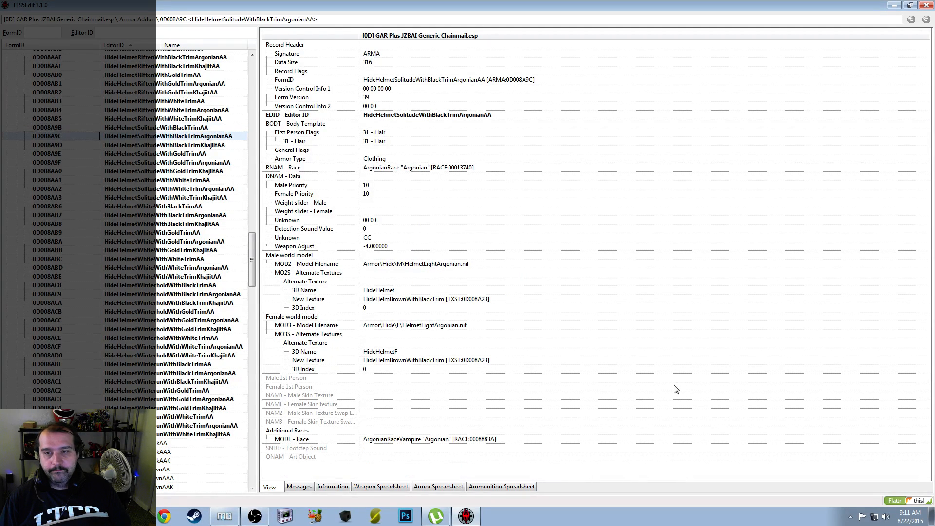
right_click(517, 303)
click(538, 307)
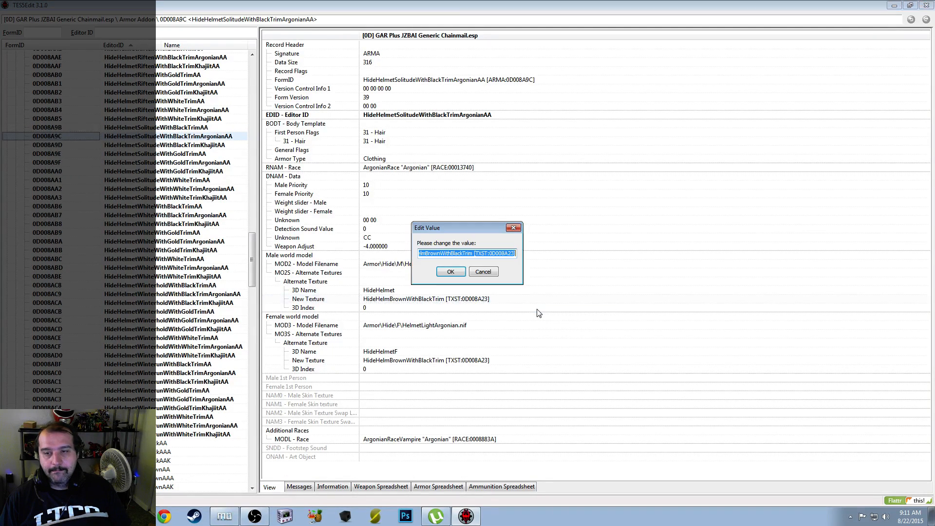
key(ctrl+v)
click(451, 271)
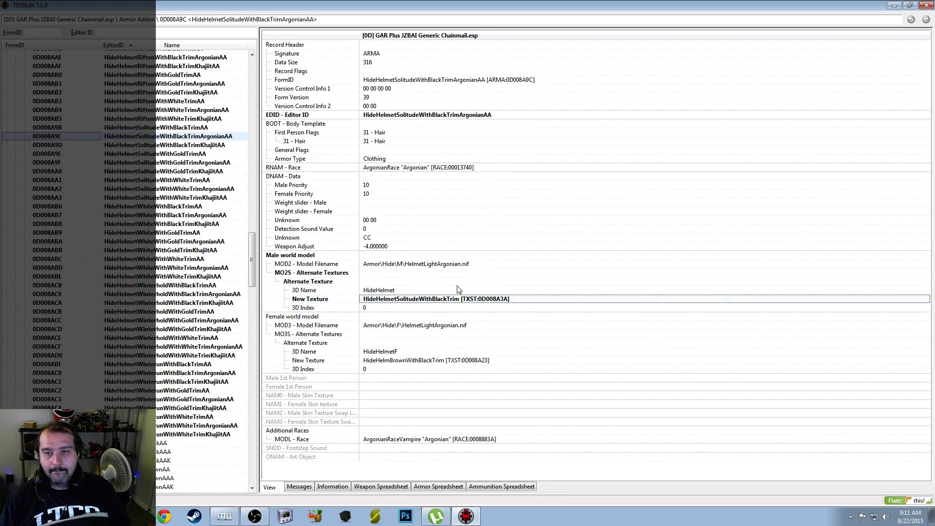
right_click(499, 362)
click(517, 365)
key(ctrl+v)
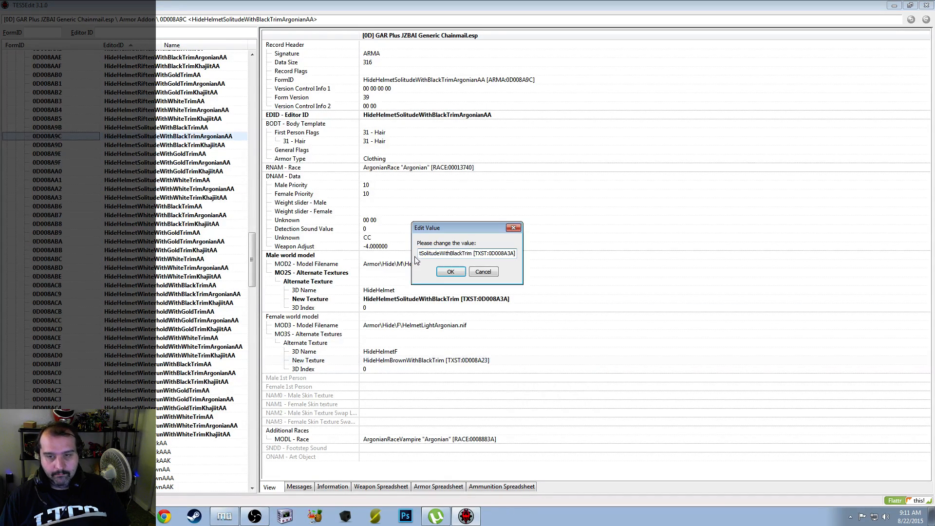
click(450, 272)
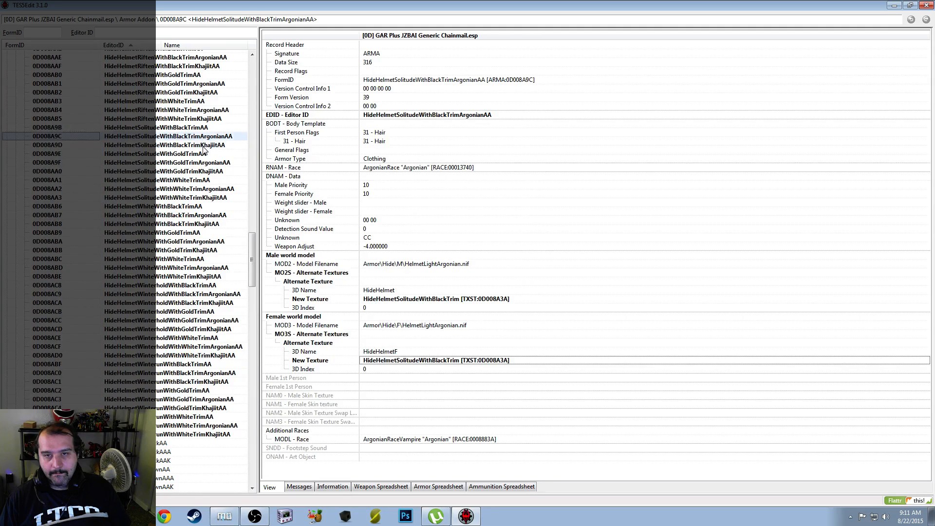
In the HideHelmetSolitudeWithBlackTrimKhajiitAA record, set both the male and female New Texture to HideHelmetSolitudeWithBlackTrim [TXST:0D008A3A]
click(204, 146)
right_click(499, 308)
click(511, 316)
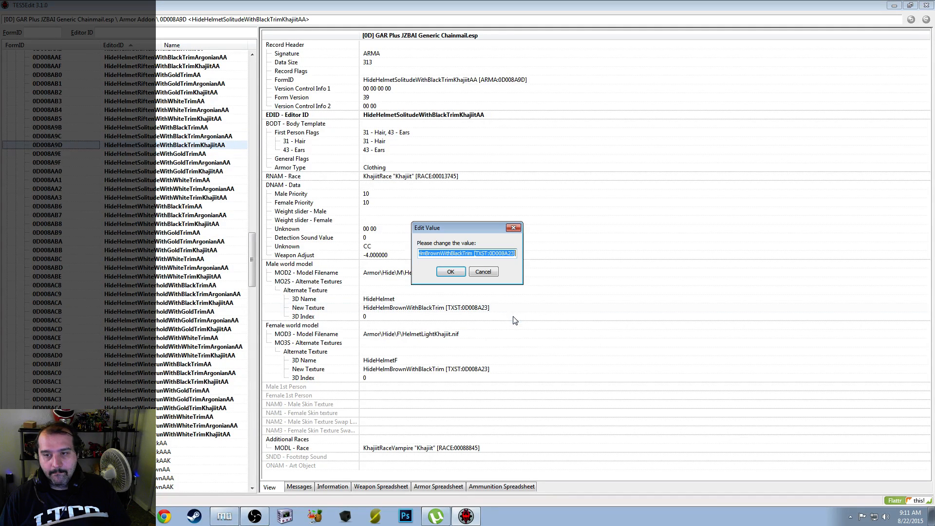
text(HideHelmetSolitudeWithBlackTrim [TXST:0D008A3A])
click(451, 271)
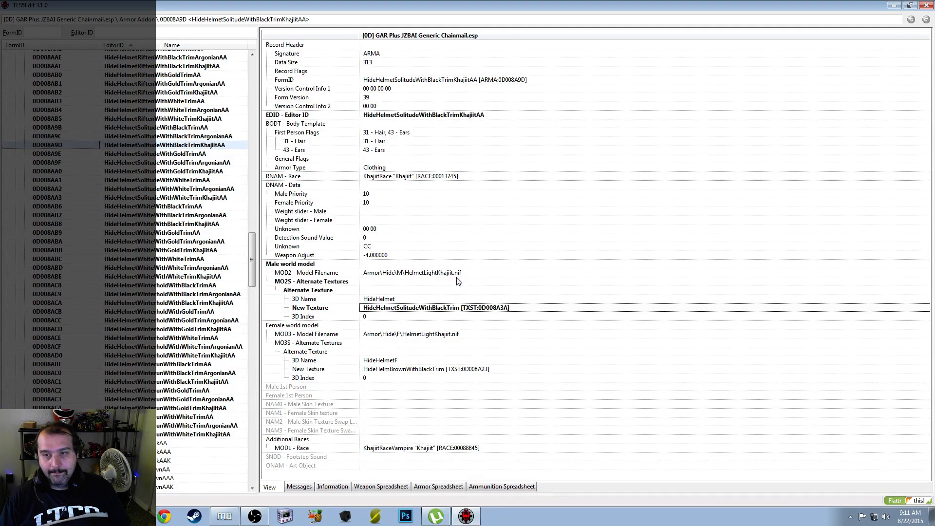
right_click(501, 369)
click(522, 375)
text(HideHelmetSolitudeWithBlackTrim [TXST:0D008A3A])
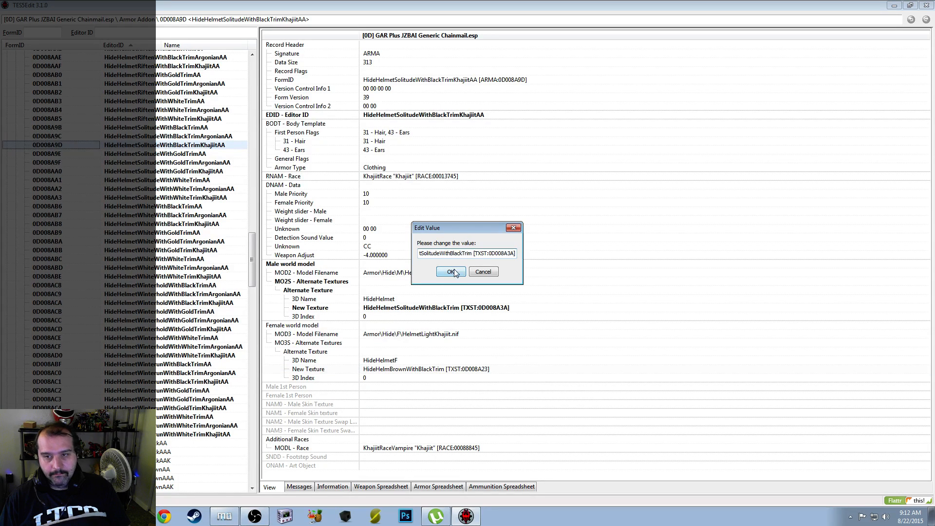
click(453, 271)
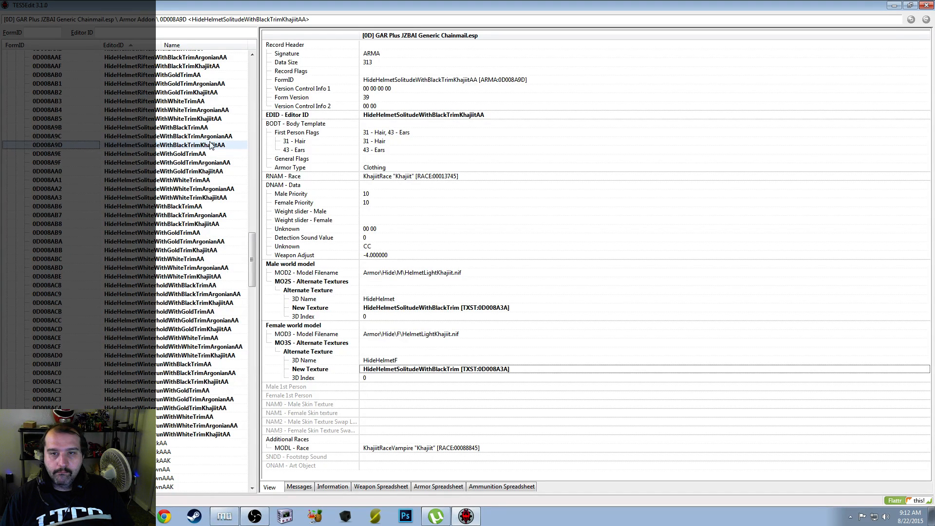
Recheck the Argonian and Khajiit HideHelmetSolitudeWithBlackTrim records, and open the HideHelmetSolitudeWithGoldTrimAA record
click(216, 137)
click(214, 145)
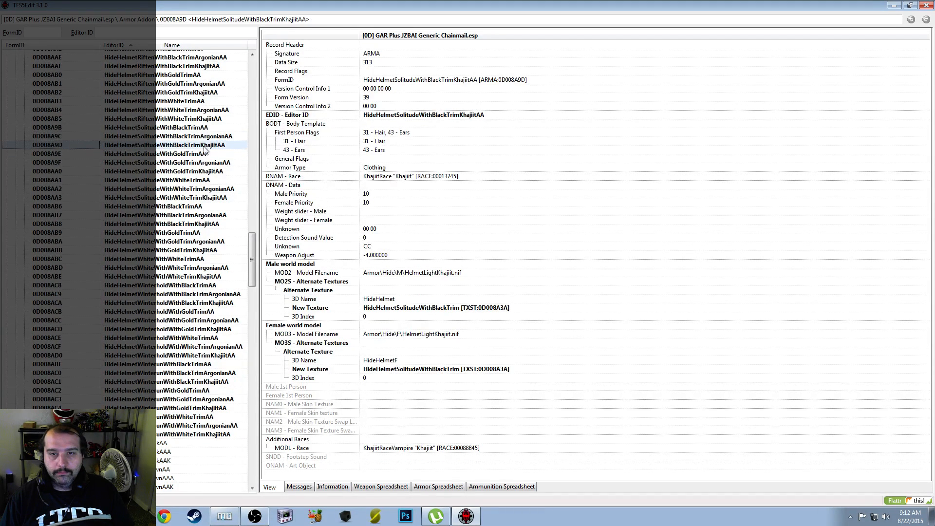
click(185, 155)
right_click(509, 299)
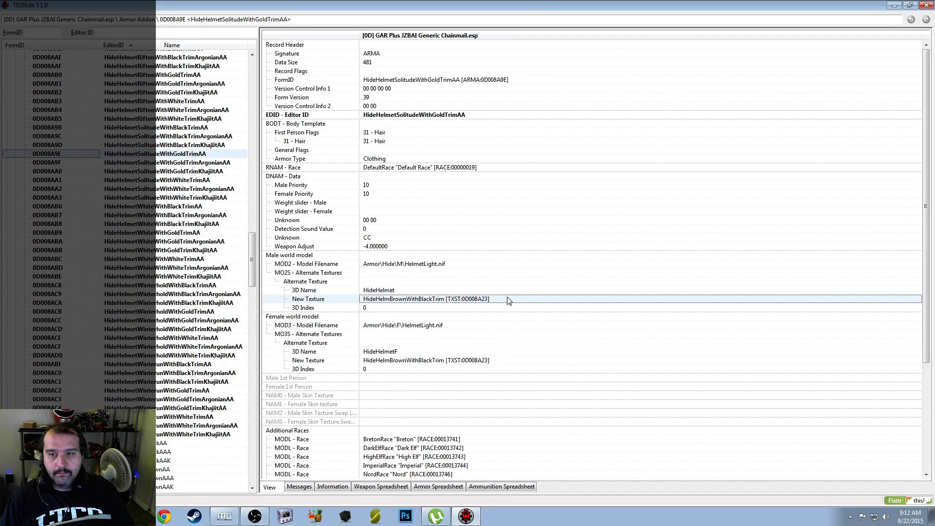
click(529, 304)
text(HideHelmetSolitudeWithBlackTrim [TXST:0D008A3A])
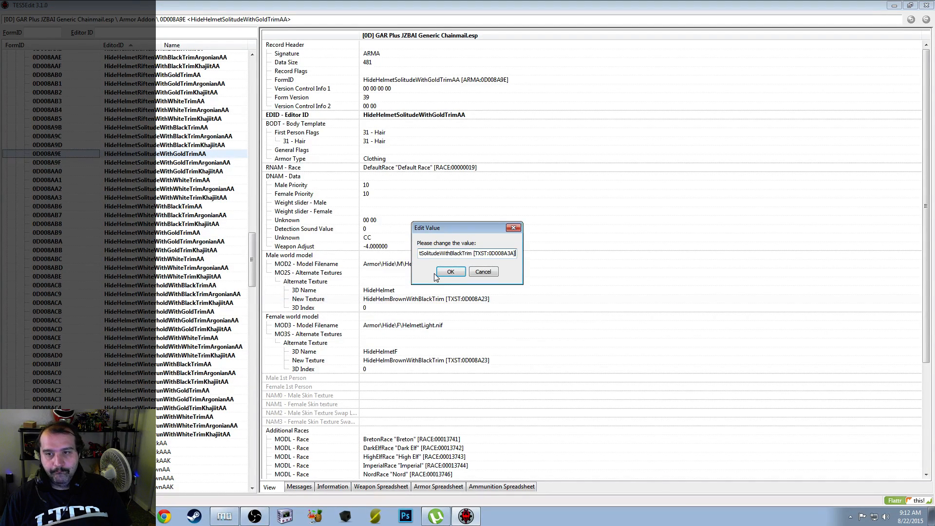
click(495, 271)
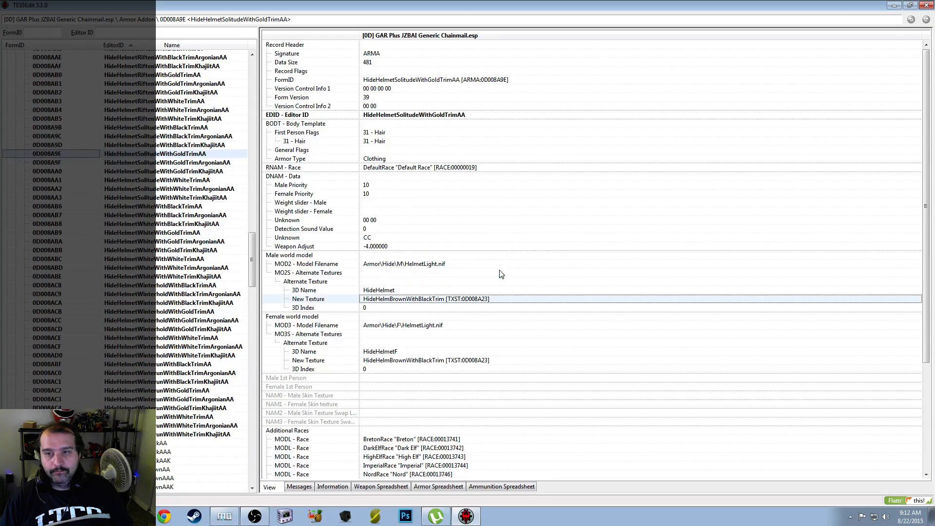
In the HideHelmetSolitudeWithGoldTrimAA record, set both the male and female New Texture to HideHelmetSolitudeWithGoldTrim [TXST:0D008A3B]
double_click(510, 303)
text(HideHelmetSolitudeWithBlackTrim [TXST:0D008A3A])
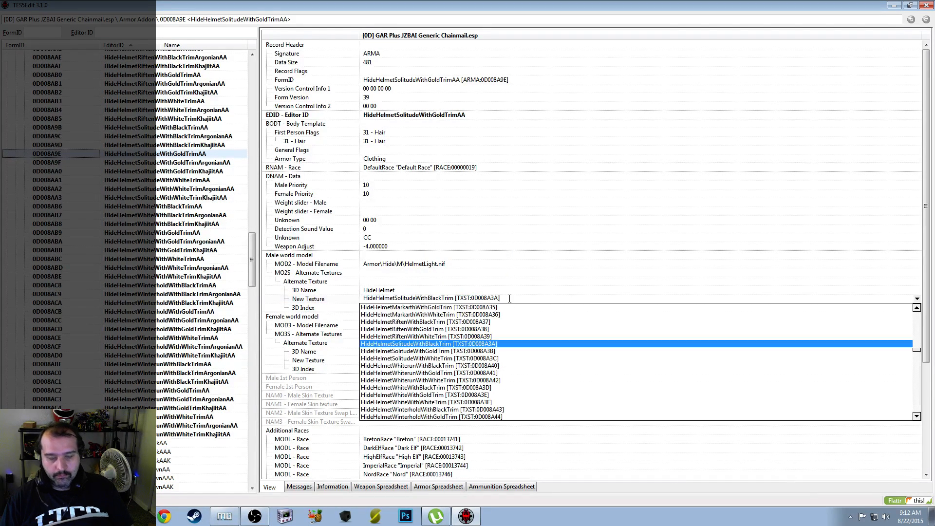
click(507, 350)
key(ctrl+c)
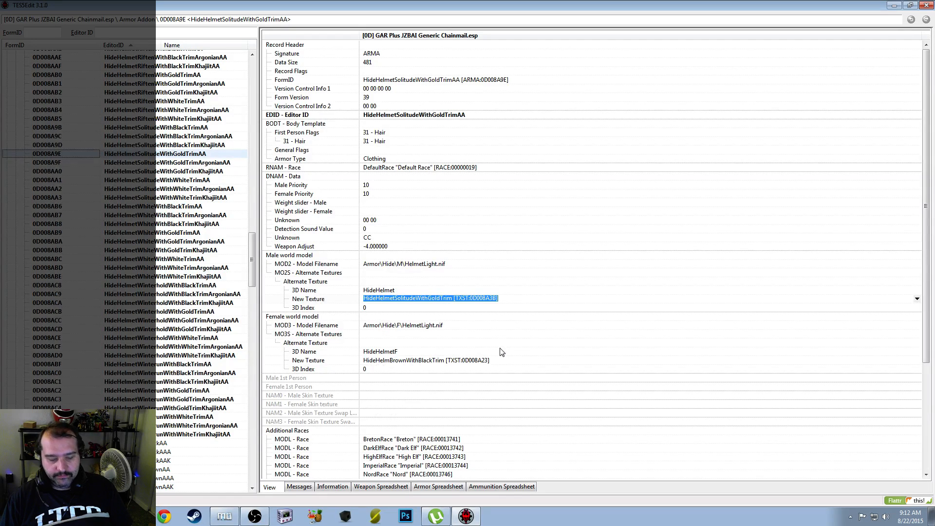
right_click(503, 360)
click(525, 366)
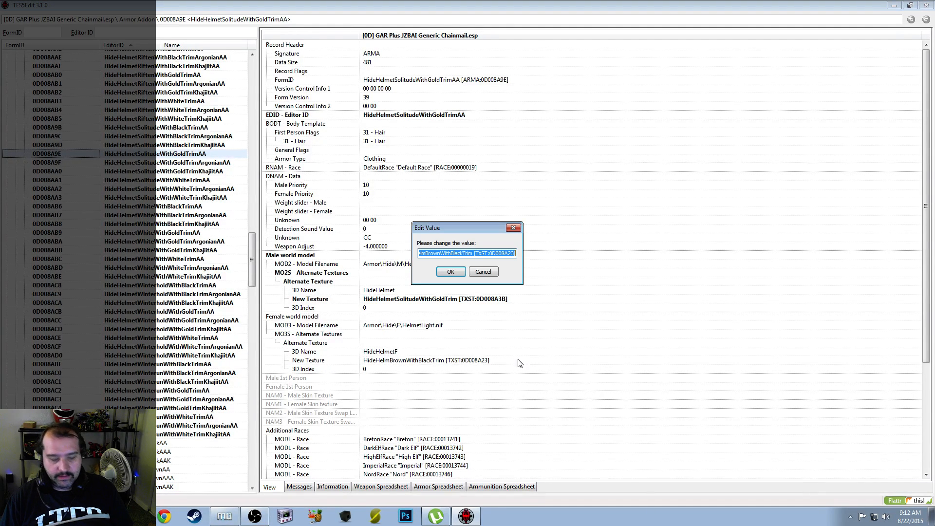
key(ctrl+v)
click(451, 271)
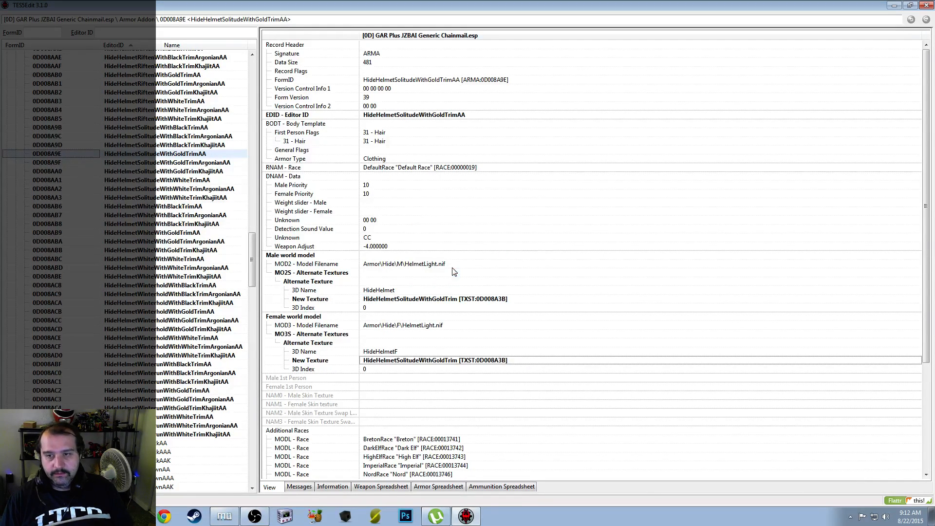
In the HideHelmetSolitudeWithGoldTrimArgonianAA record, set both the male and female New Texture to HideHelmetSolitudeWithGoldTrim [TXST:0D008A3B]
click(205, 164)
right_click(507, 302)
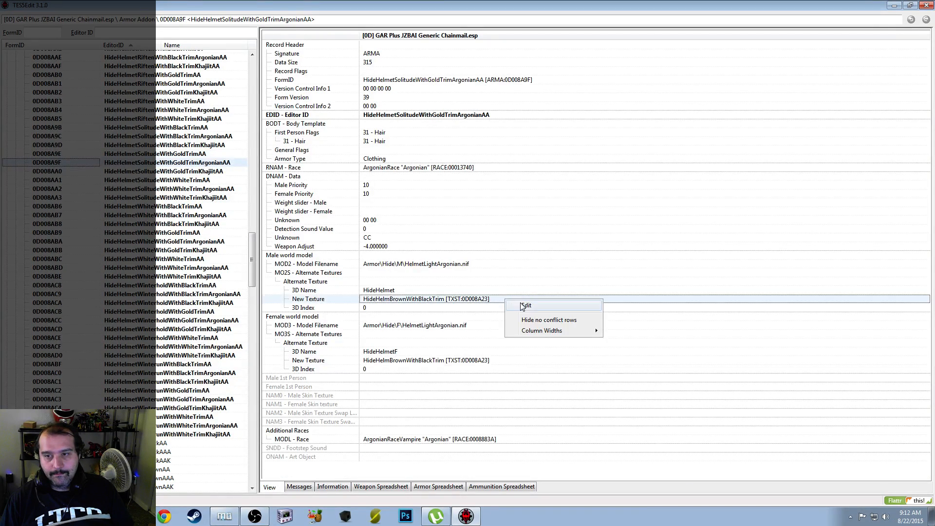
click(525, 308)
key(ctrl+v)
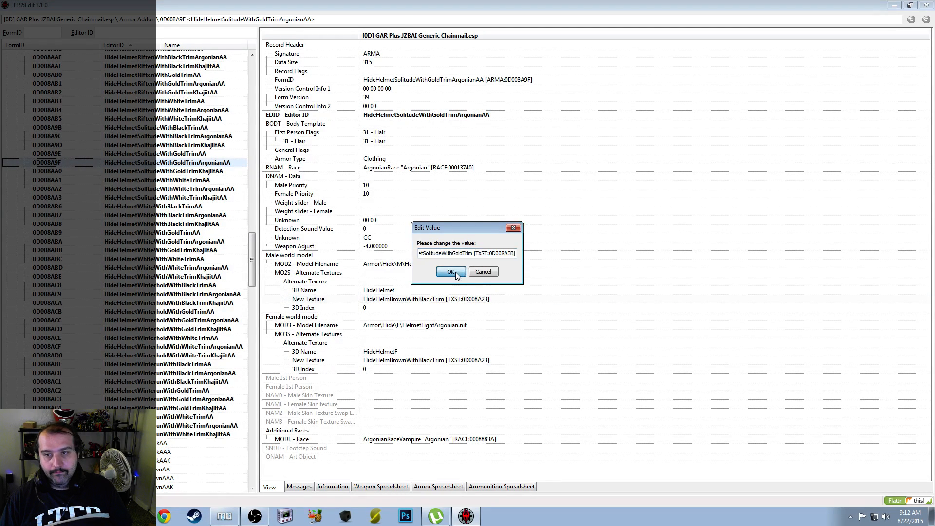
click(450, 272)
right_click(494, 361)
click(514, 368)
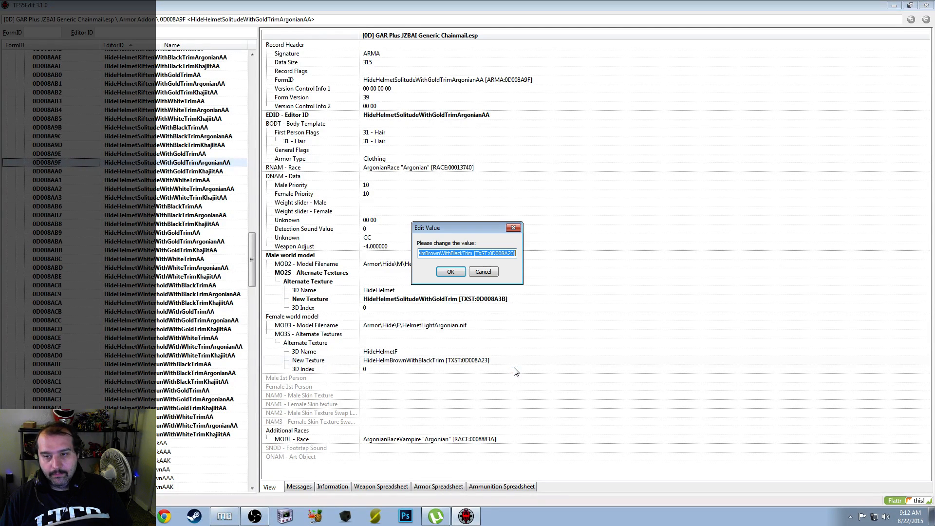
key(ctrl+v)
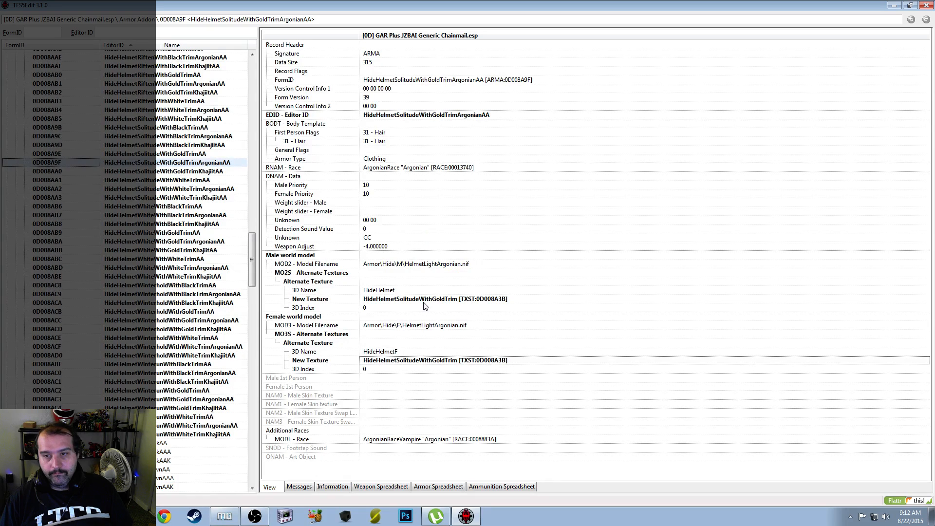
In the HideHelmetSolitudeWithGoldTrimKhajiitAA record, set both the male and female New Texture to HideHelmetSolitudeWithGoldTrim [TXST:0D008A3B]
click(205, 172)
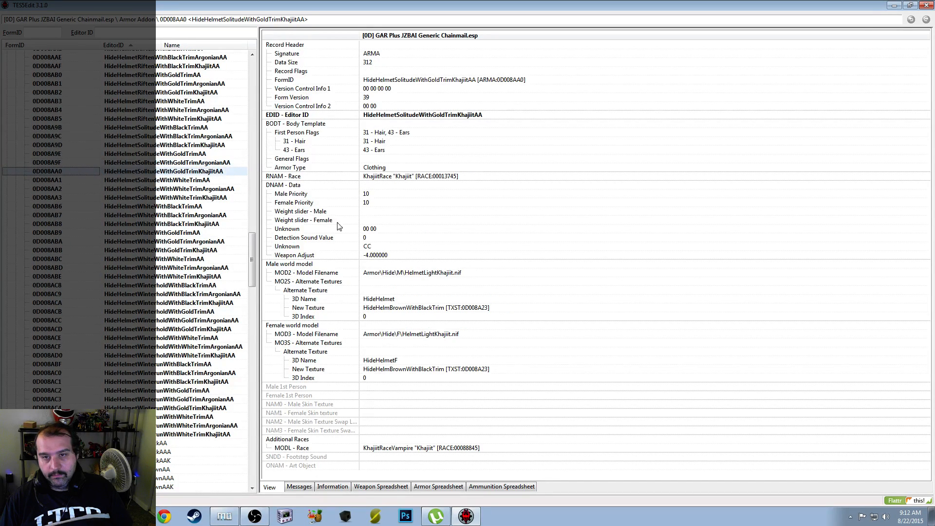
right_click(499, 307)
click(544, 314)
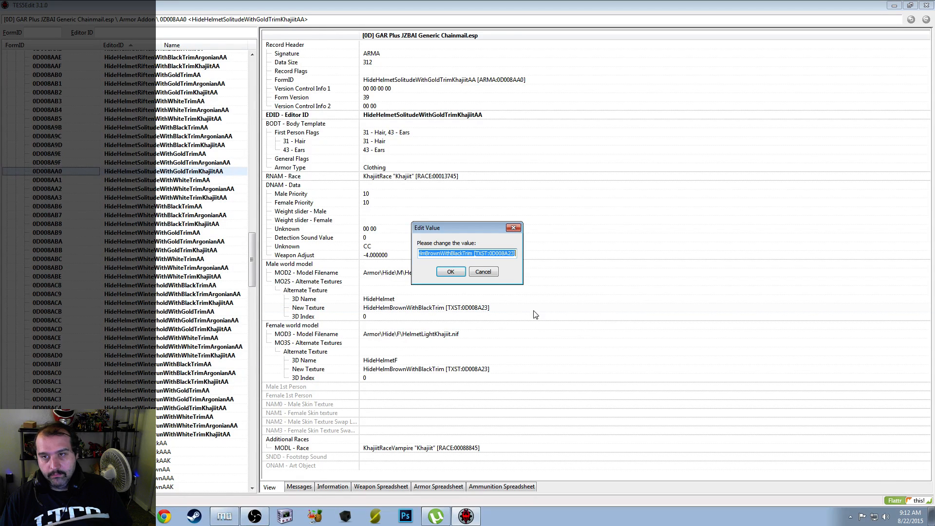
text(HideHelmetSolitudeWithGoldTrim [TXST:0D008A3B])
click(453, 272)
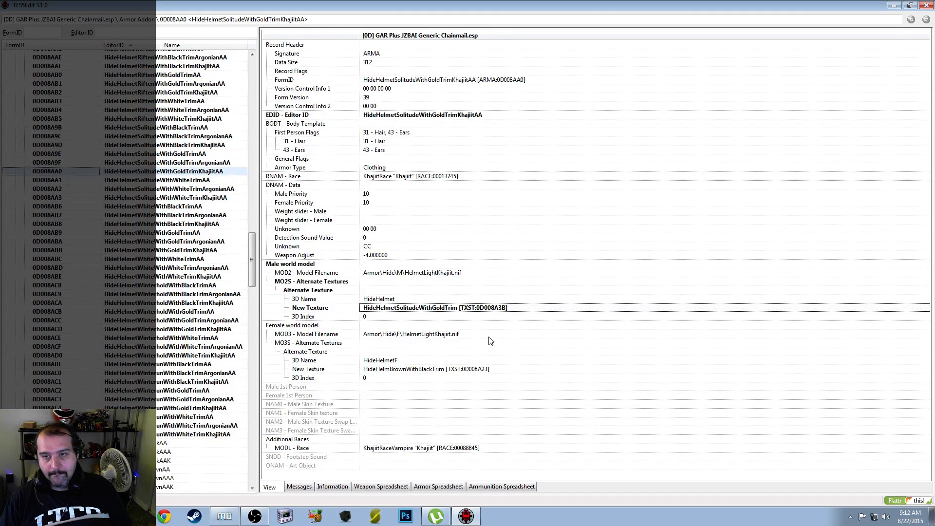
right_click(504, 370)
click(523, 380)
text(HideHelmetSolitudeWithGoldTrim [TXST:0D008A3B])
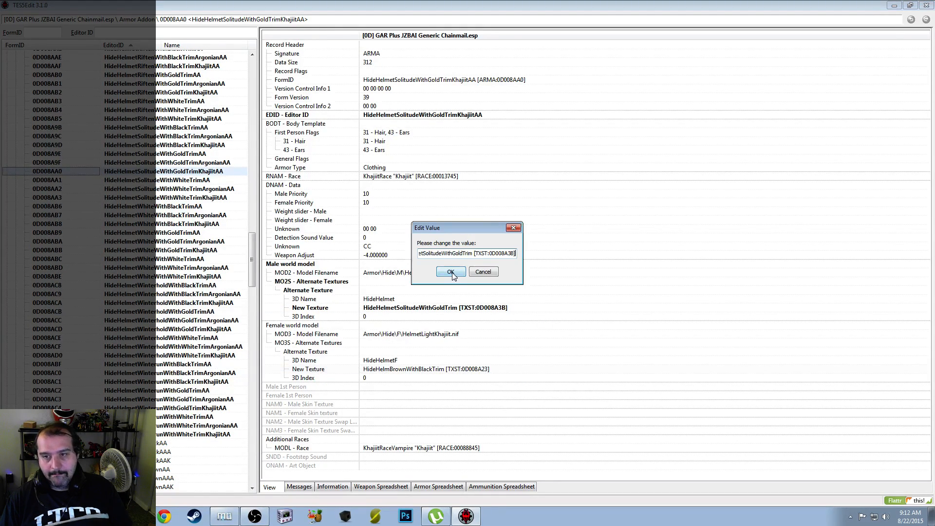
click(451, 272)
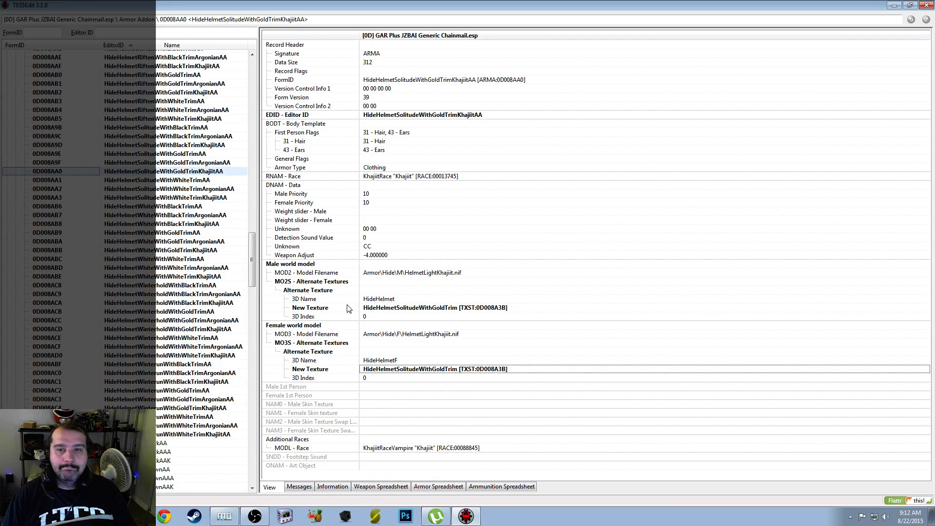
In the HideHelmetSolitudeWithWhiteTrimAA record, set both the male and female New Texture to HideHelmetSolitudeWithWhiteTrim [TXST:0D008A3C]
click(169, 181)
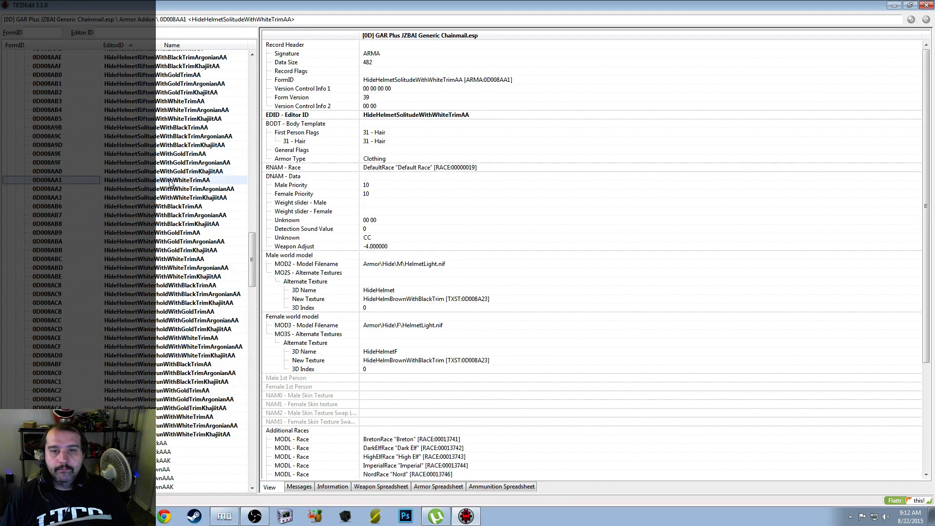
click(510, 299)
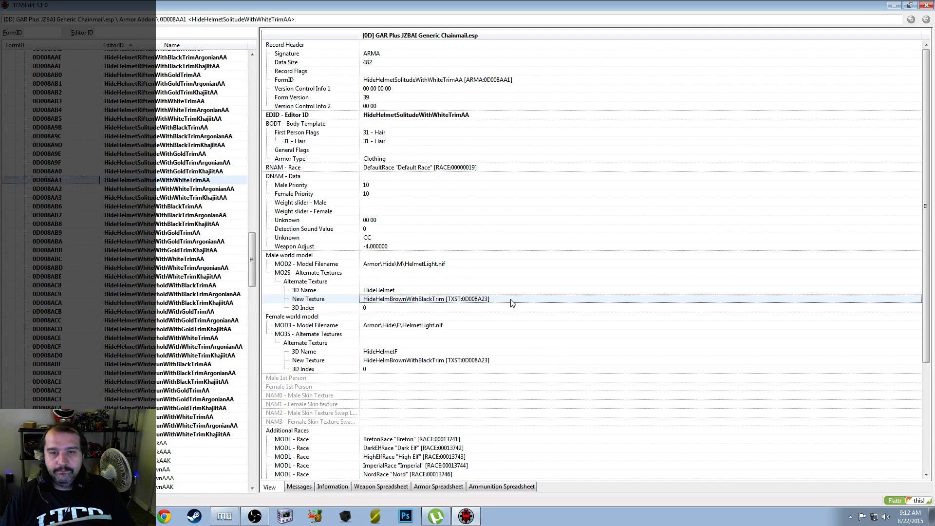
click(512, 300)
click(511, 299)
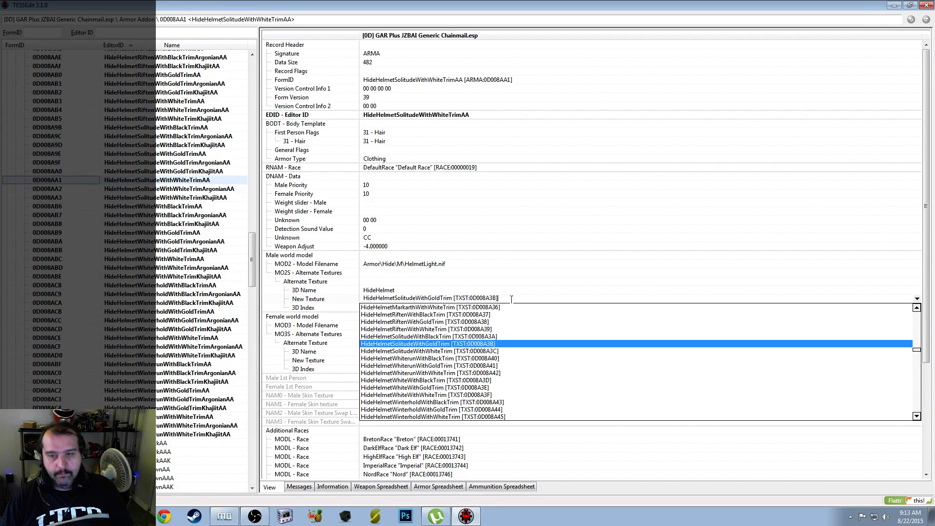
click(486, 351)
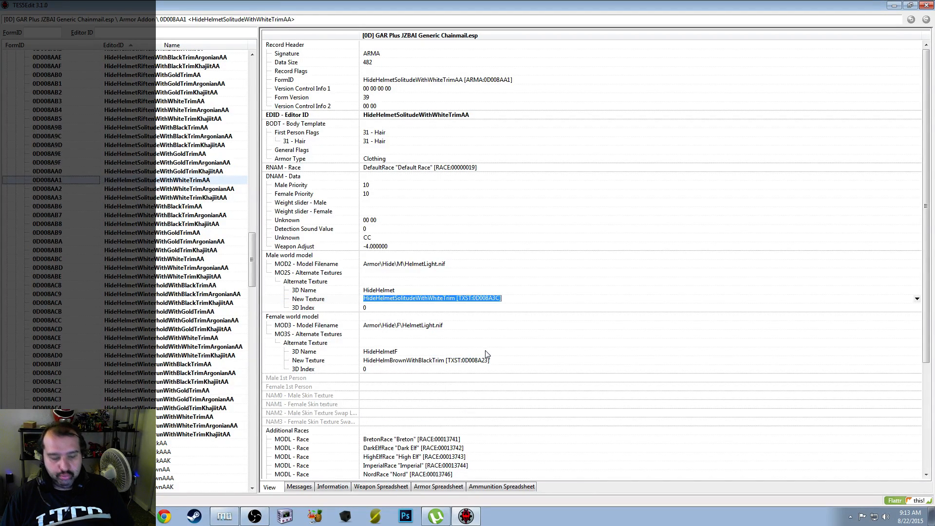
right_click(504, 369)
click(518, 369)
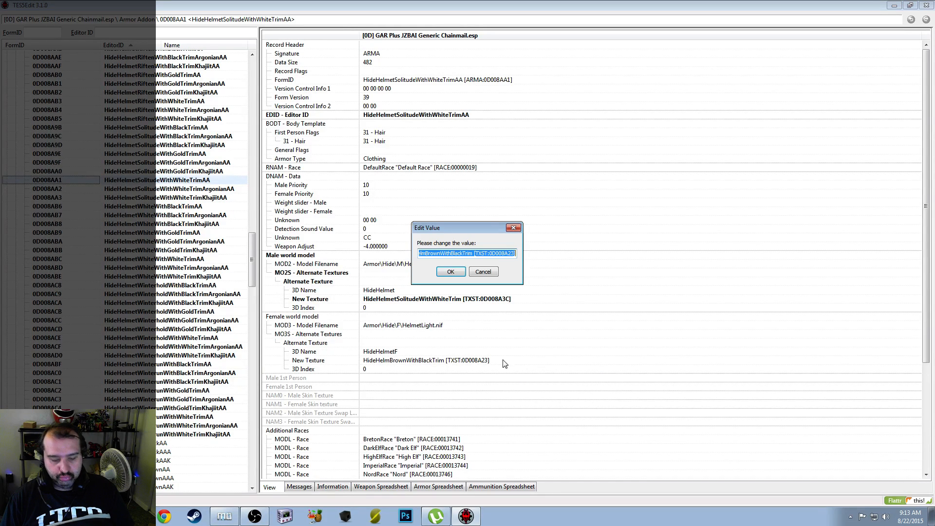
click(452, 273)
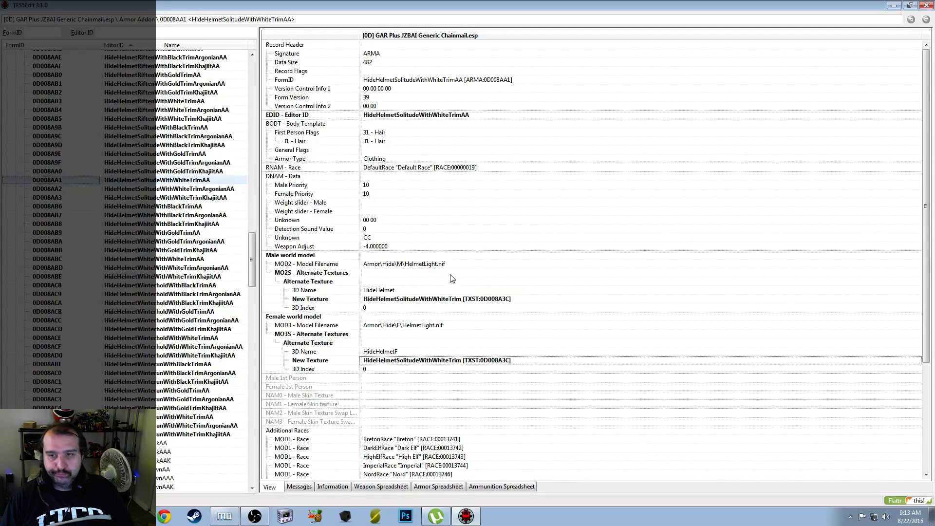
In the HideHelmetSolitudeWithWhiteTrimArgonianAA record, set both the male and female New Texture to HideHelmetSolitudeWithWhiteTrim [TXST:0D008A3C]
click(212, 194)
right_click(503, 298)
click(533, 300)
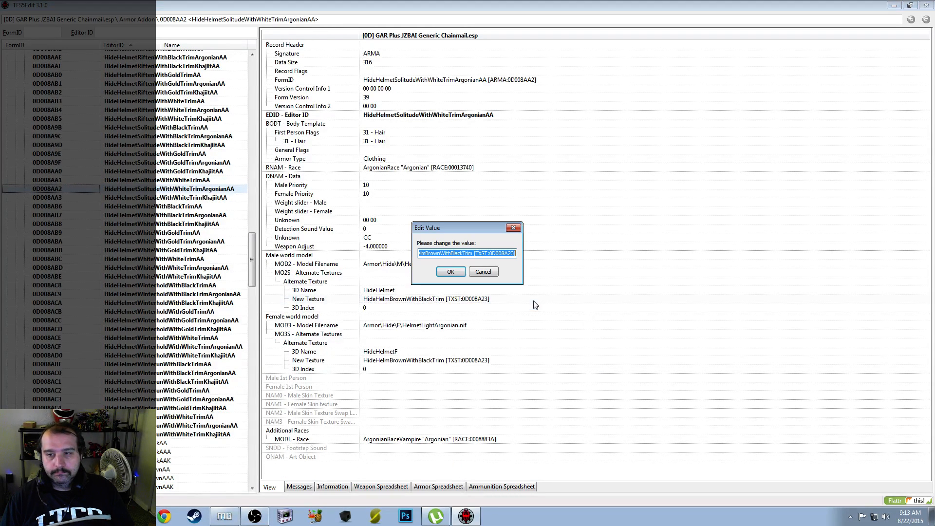
text(HideHelmetSolitudeWithWhiteTrim [TXST:0D008A3C])
click(450, 272)
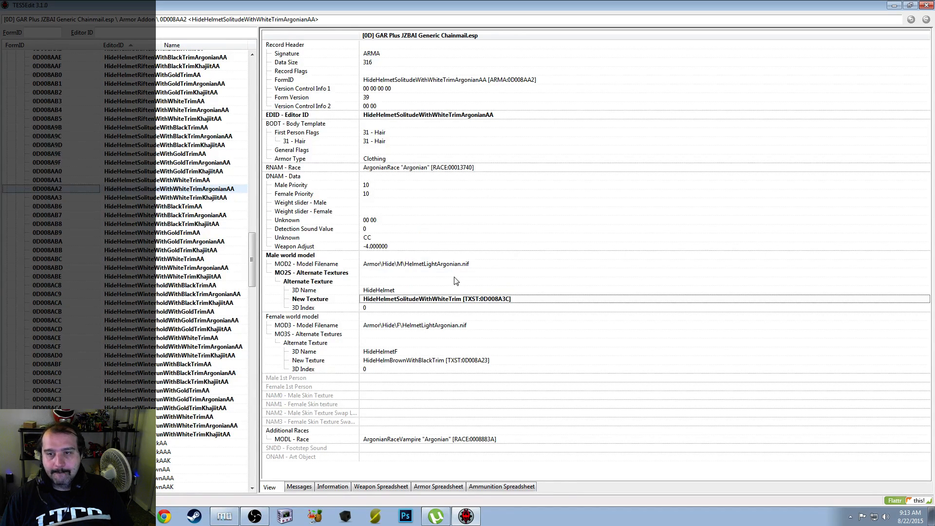
right_click(508, 359)
click(531, 367)
text(HideHelmetSolitudeWithWhiteTrim [TXST:0D008A3C])
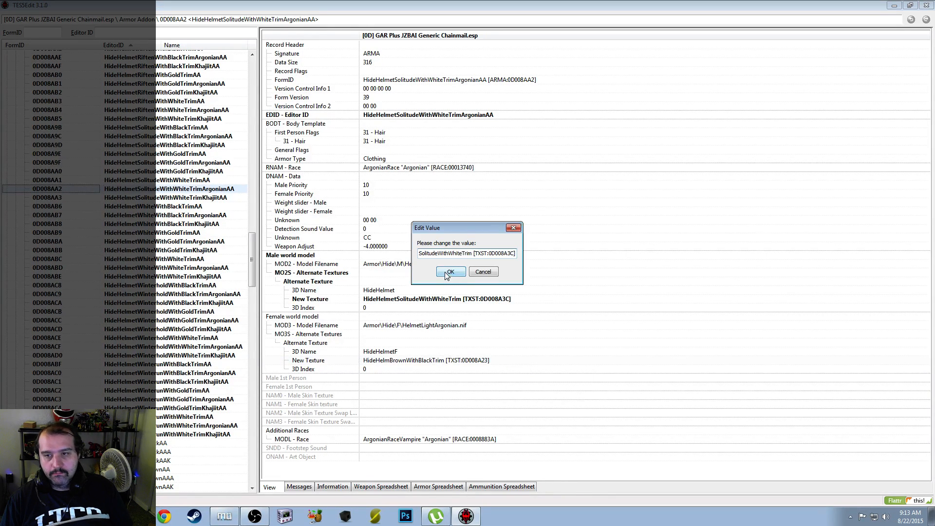
click(449, 273)
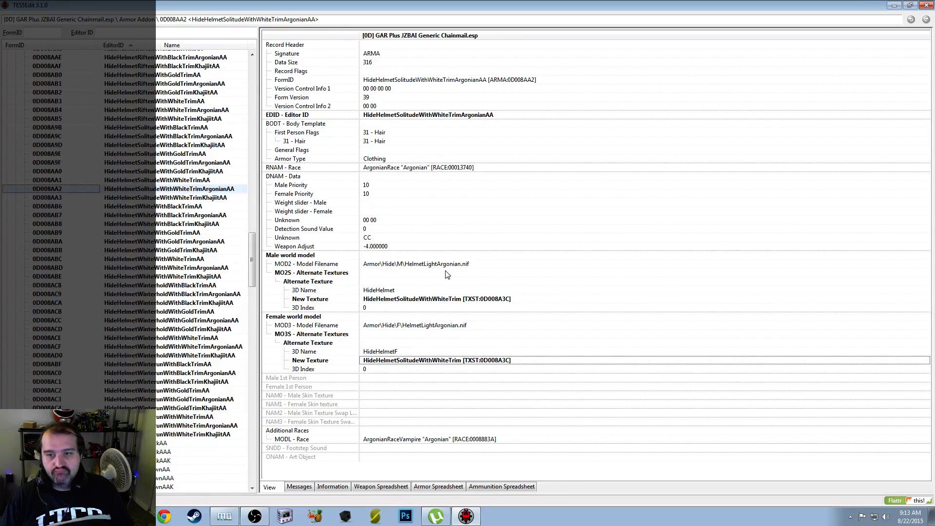
In the HideHelmetSolitudeWithWhiteTrimKhajiitAA record, set both the male and female New Texture to HideHelmetSolitudeWithWhiteTrim [TXST:0D008A3C]
click(185, 200)
right_click(500, 312)
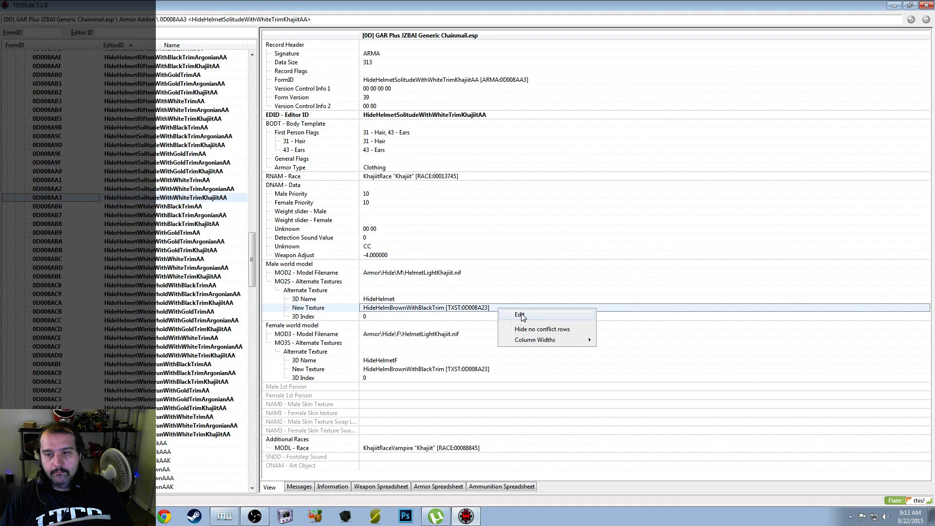
click(522, 315)
text(HideHelmetSolitudeWithWhiteTrim [TXST:0D008A3C])
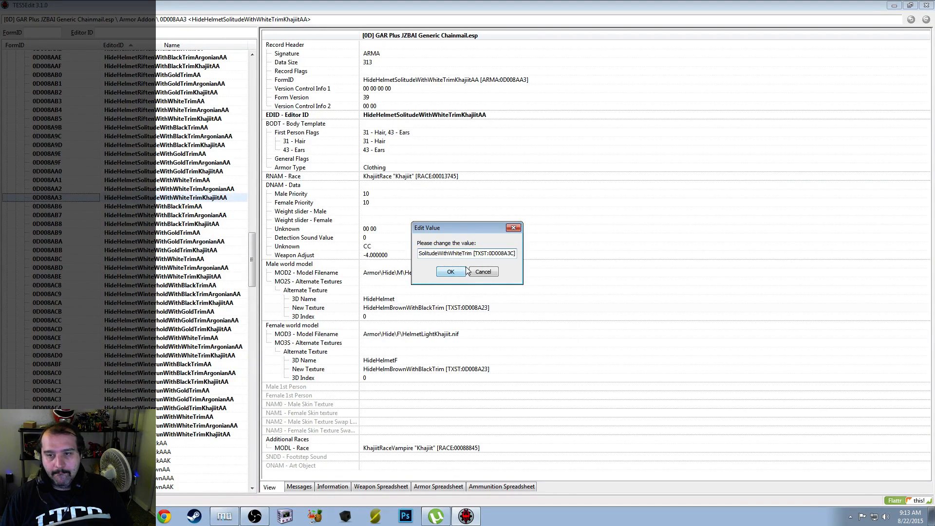
click(451, 271)
right_click(507, 374)
click(541, 375)
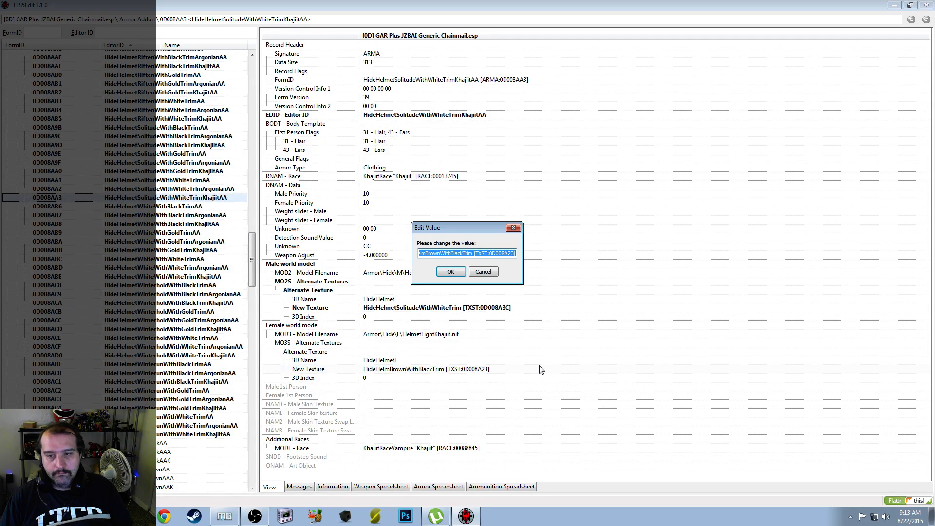
text(HideHelmetSolitudeWithWhiteTrim [TXST:0D008A3C])
click(450, 271)
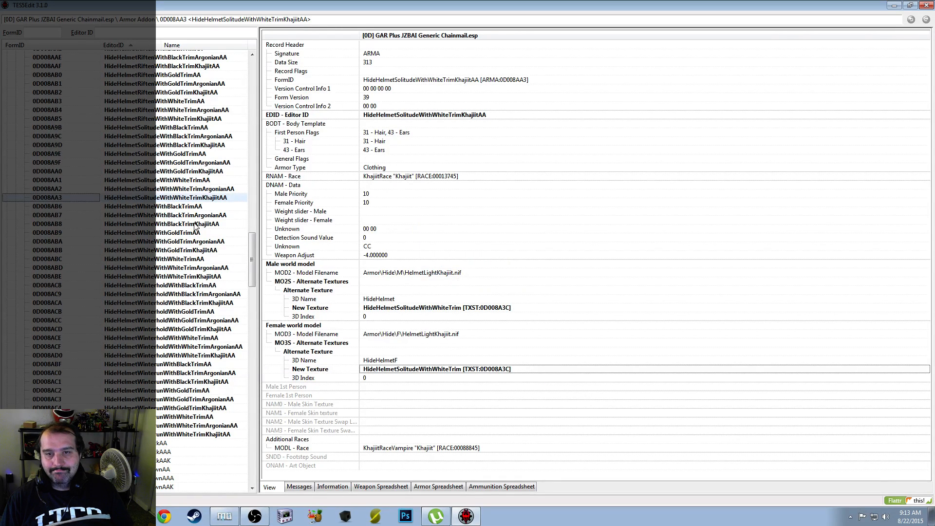
In the HideHelmetWhiteWithBlackTrimAA record, set both the male and female New Texture to HideHelmetWhiteWithBlackTrim [TXST:0D008A3D]
click(192, 206)
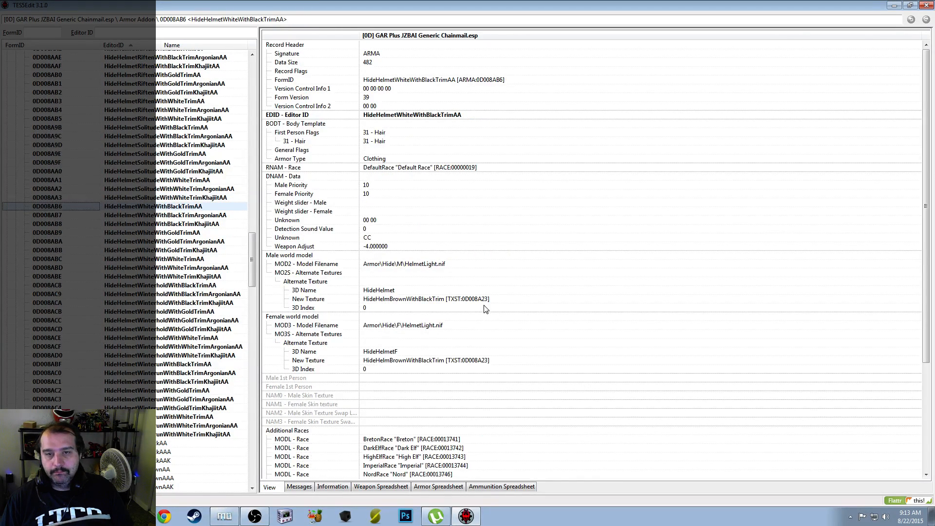
right_click(501, 299)
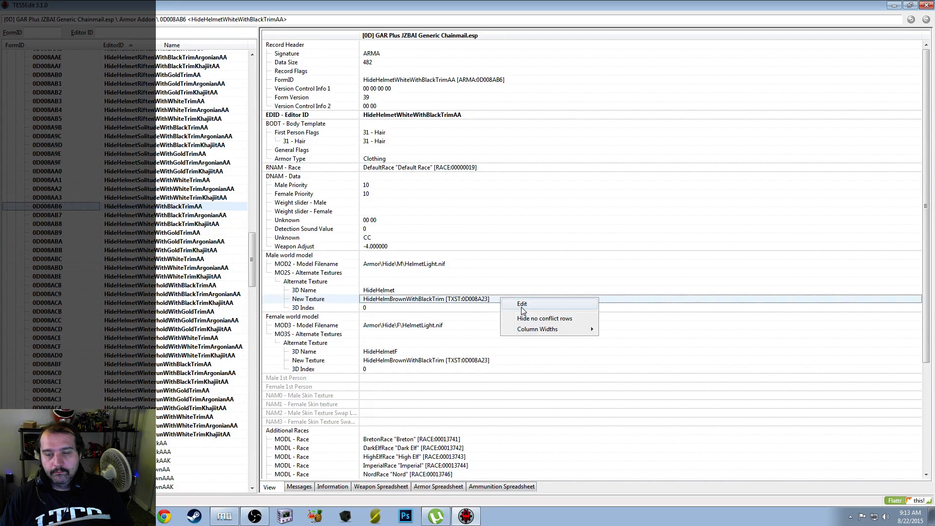
click(482, 292)
click(506, 301)
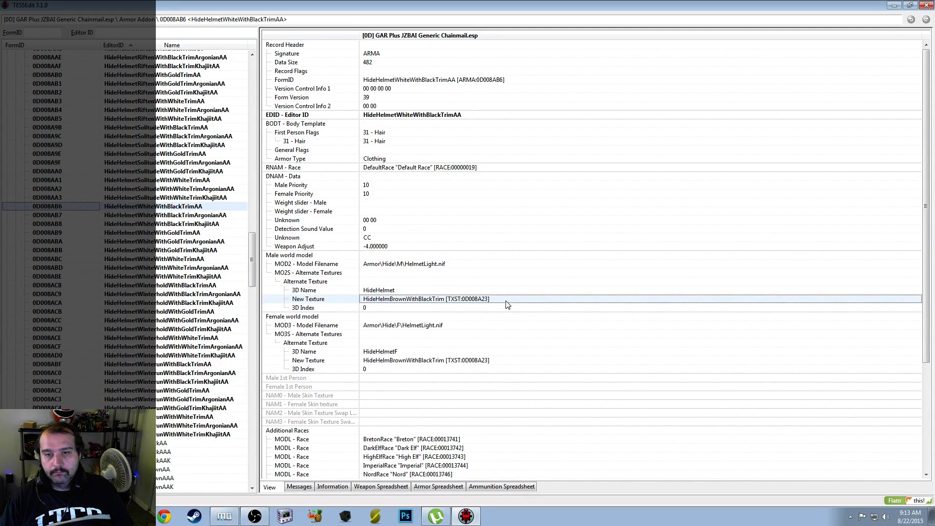
double_click(506, 301)
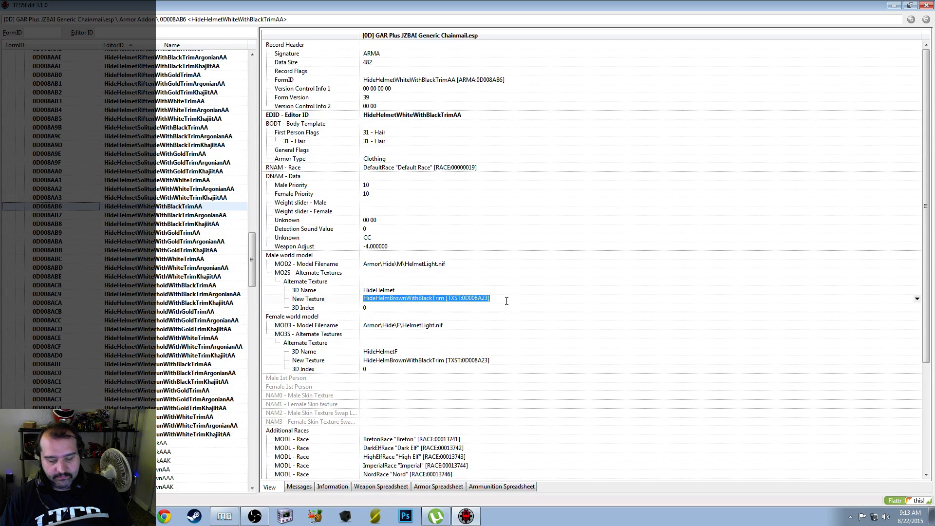
text(HideHelmetSolitudeWithWhiteTrim [TXST:0D008A3C])
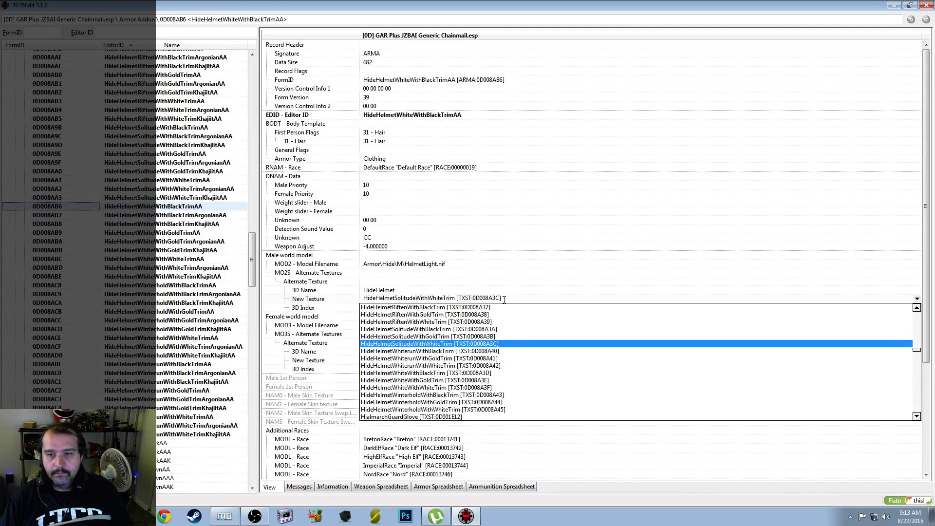
click(488, 373)
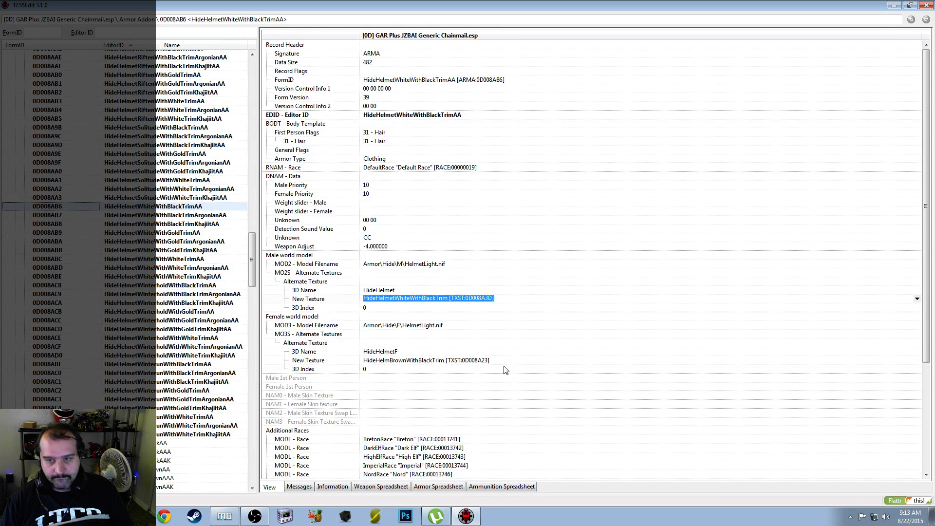
right_click(505, 370)
click(516, 367)
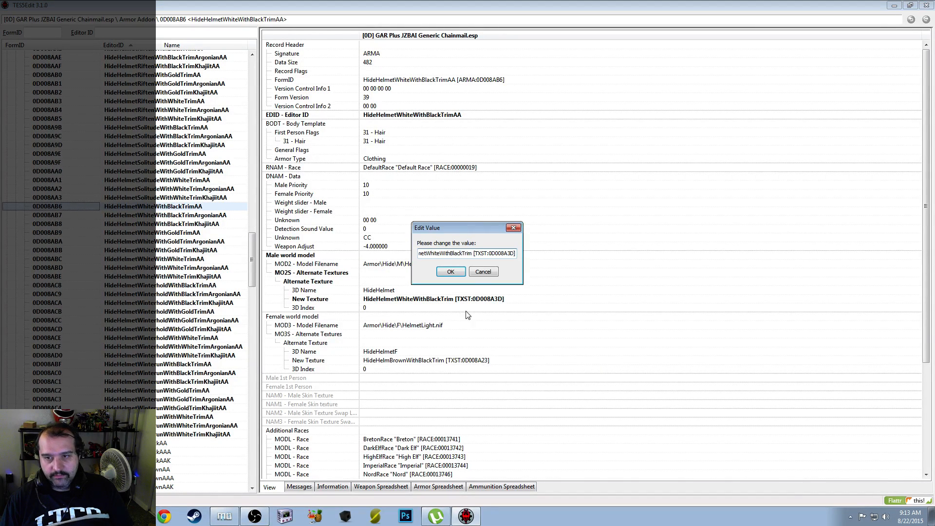
click(450, 271)
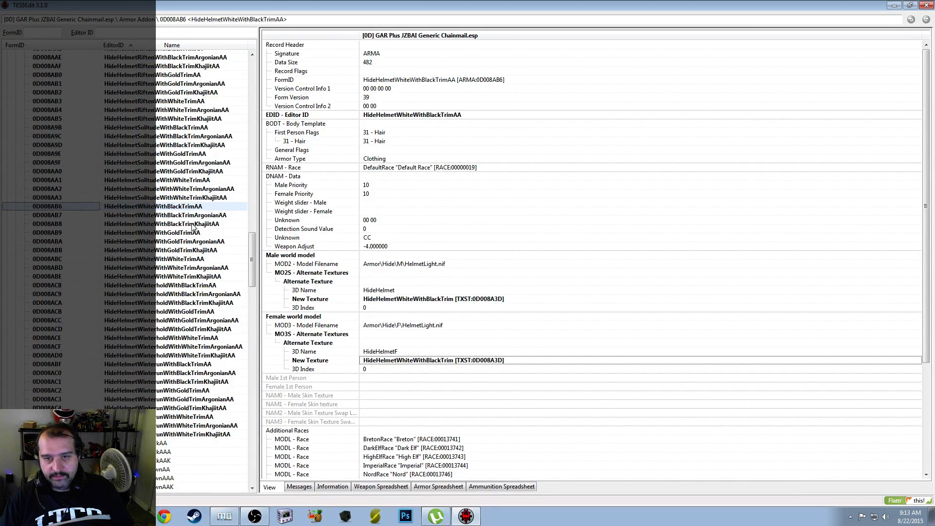
In the HideHelmetWhiteWithBlackTrimArgonianAA record, set both the male and female New Texture to HideHelmetWhiteWithBlackTrim [TXST:0D008A3D]
click(210, 216)
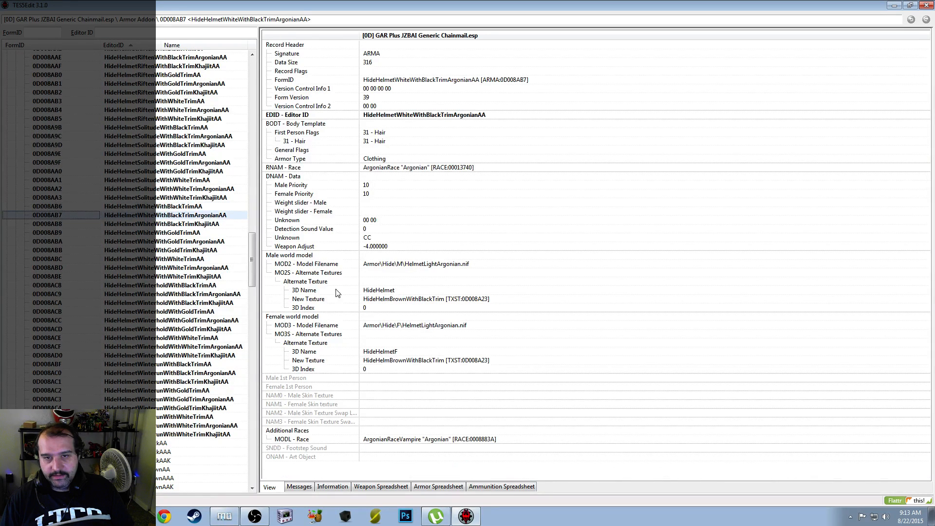
right_click(504, 304)
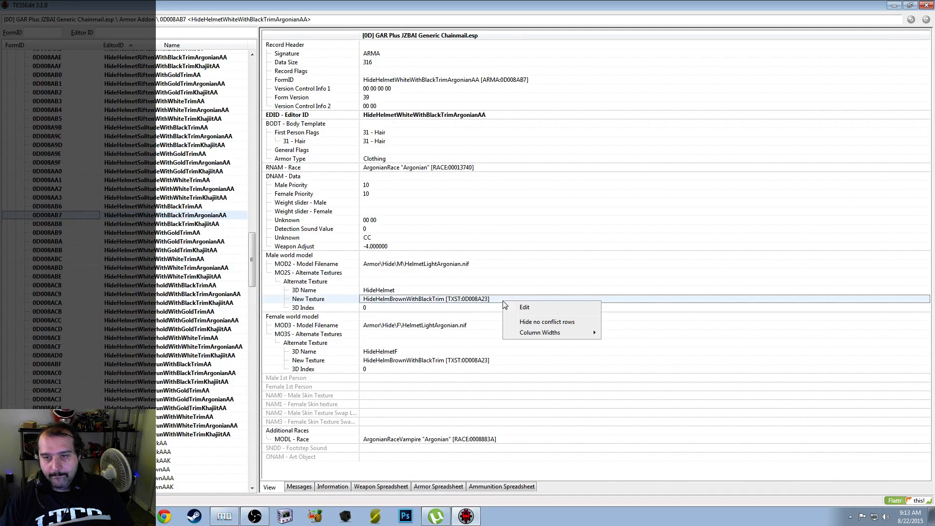
click(543, 308)
text(HideHelmetWhiteWithBlackTrim [TXST:0D008A3D])
click(450, 272)
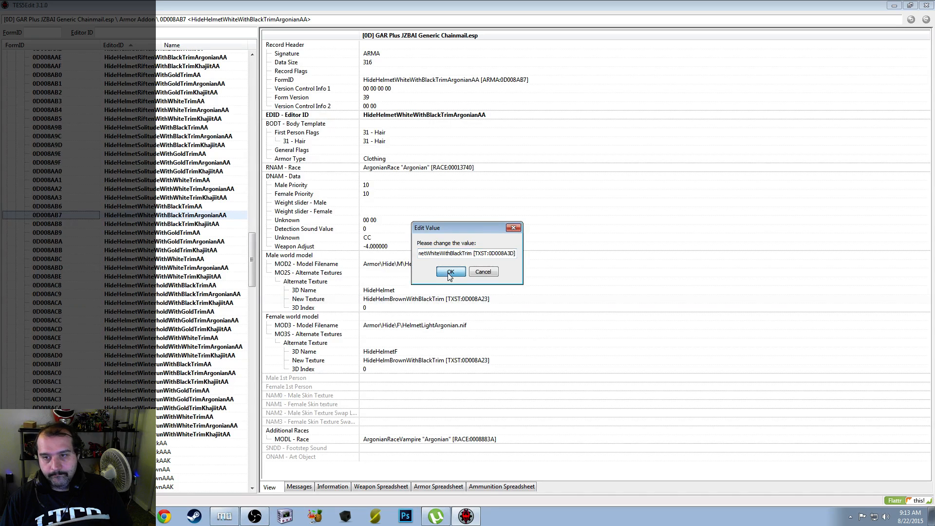
right_click(507, 361)
click(539, 377)
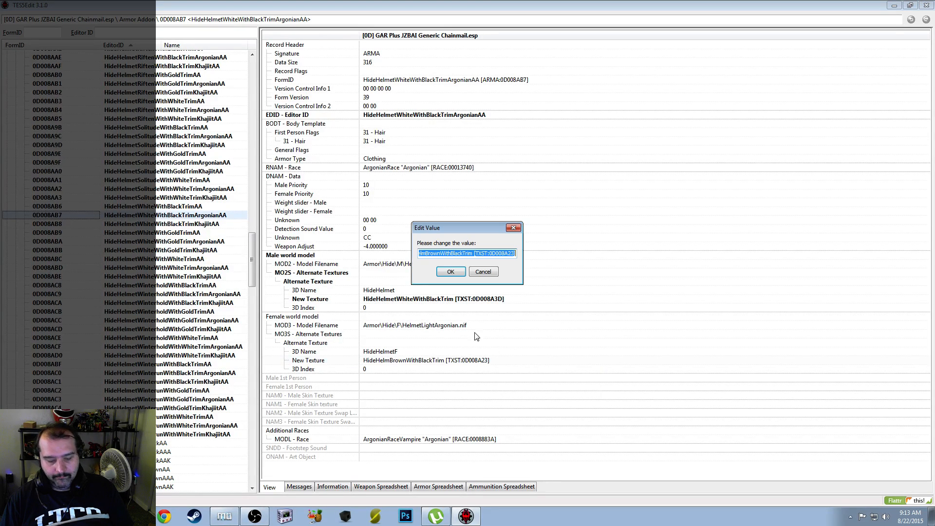
text(HideHelmetWhiteWithBlackTrim [TXST:0D008A3D])
click(453, 271)
In the HideHelmetWhiteWithBlackTrimKhajiitAA record, set both the male and female New Texture to HideHelmetWhiteWithBlackTrim [TXST:0D008A3D]
click(210, 224)
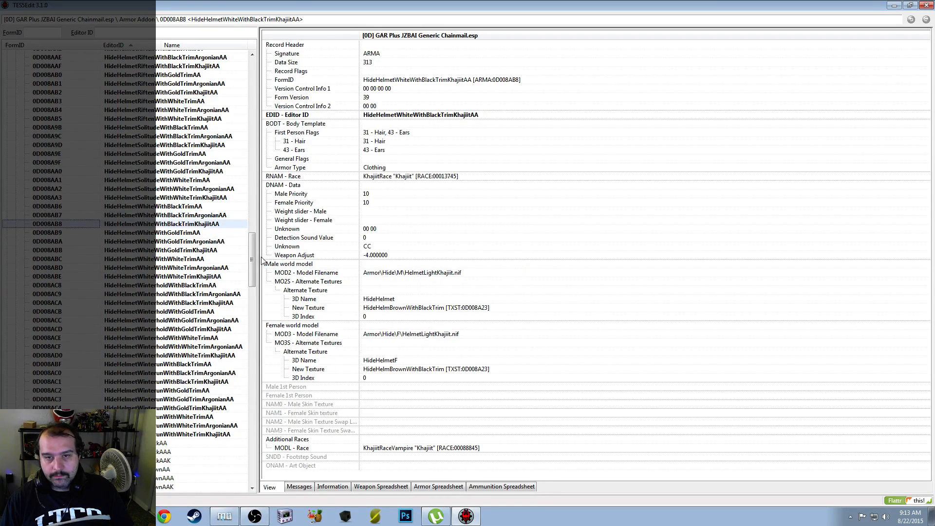
right_click(507, 308)
click(540, 315)
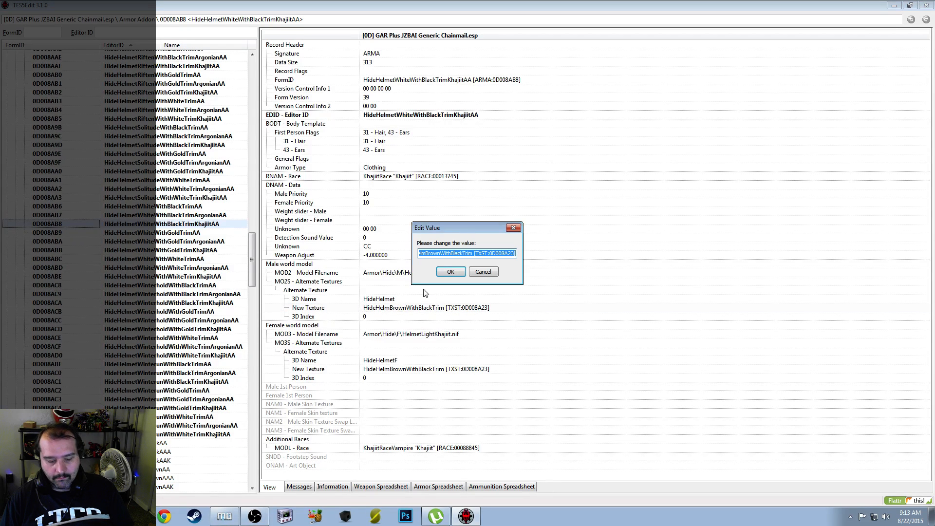
text(HideHelmetWhiteWithBlackTrim [TXST:0D008A3D])
click(451, 271)
right_click(519, 369)
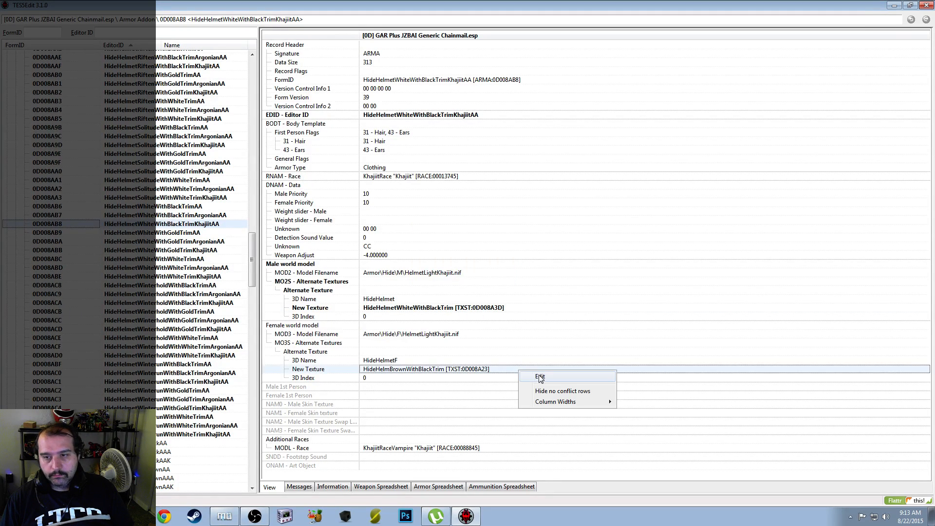
click(540, 376)
text(HideHelmetWhiteWithBlackTrim [TXST:0D008A3D])
click(451, 272)
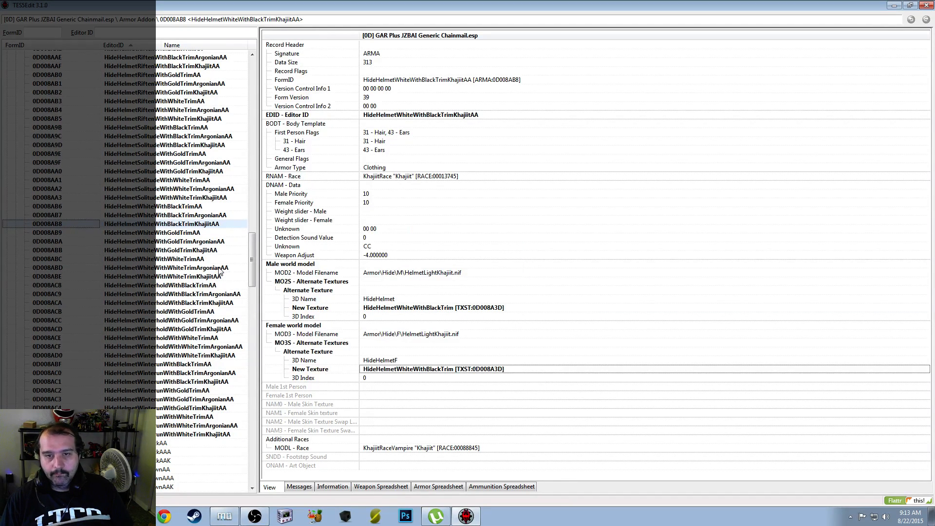
In the HideHelmetWhiteWithGoldTrimAA record, set both the male and female New Texture to HideHelmetWhiteWithGoldTrim [TXST:0D008A3E]
click(188, 232)
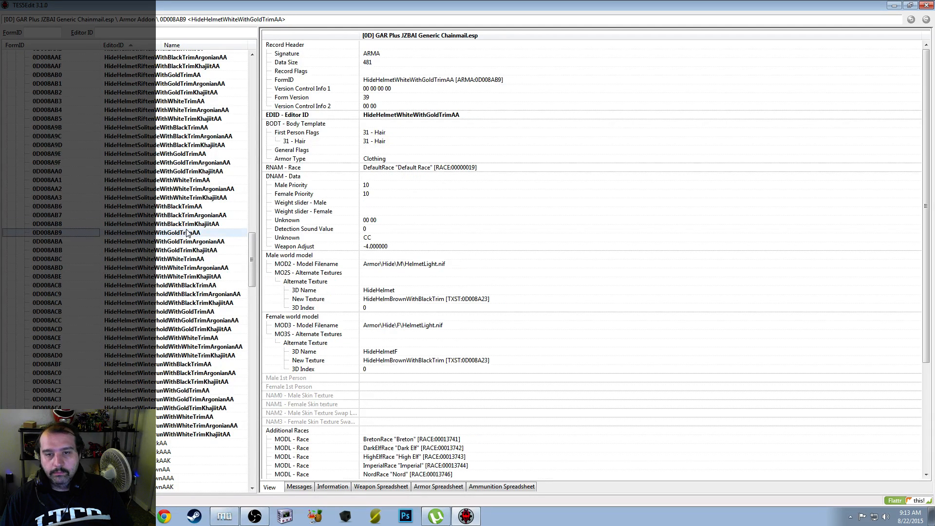
right_click(507, 299)
click(520, 306)
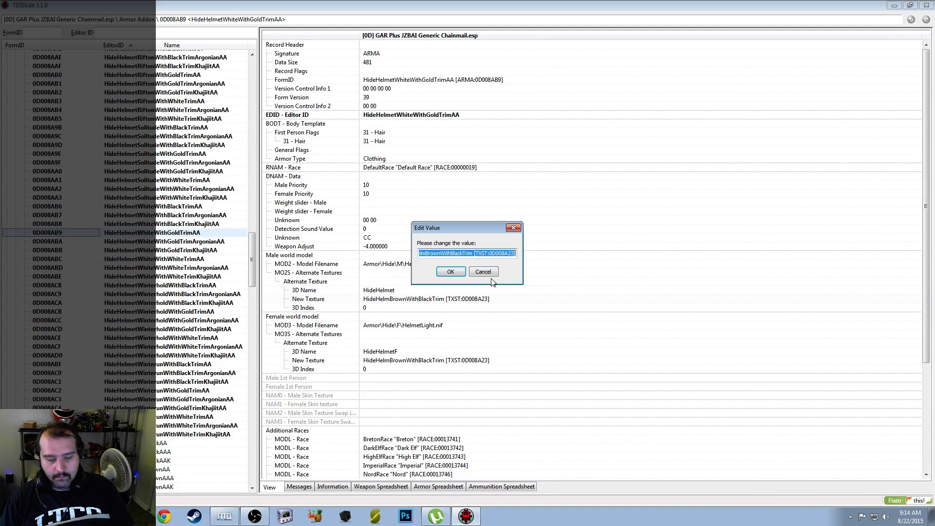
key(Escape)
click(501, 299)
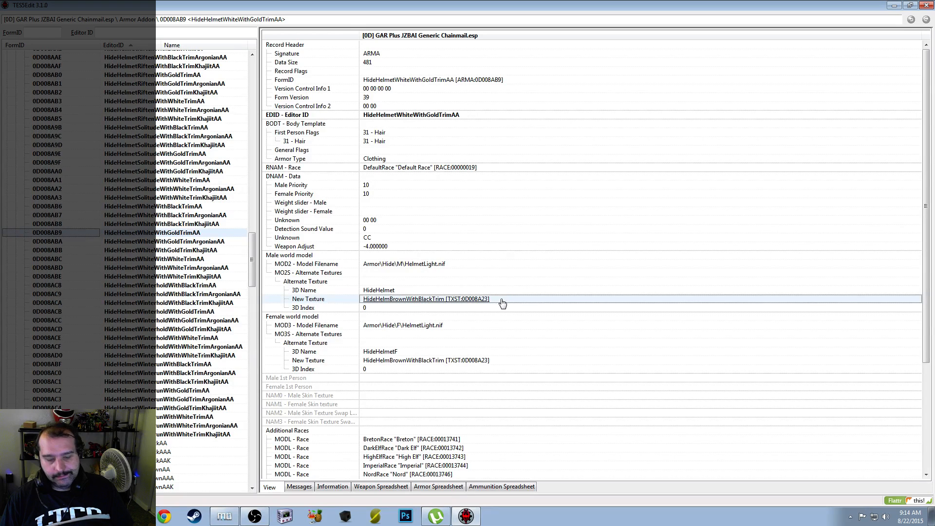
text(HideHelmetWhiteWithBlackTrim [TXST:0D008A3D])
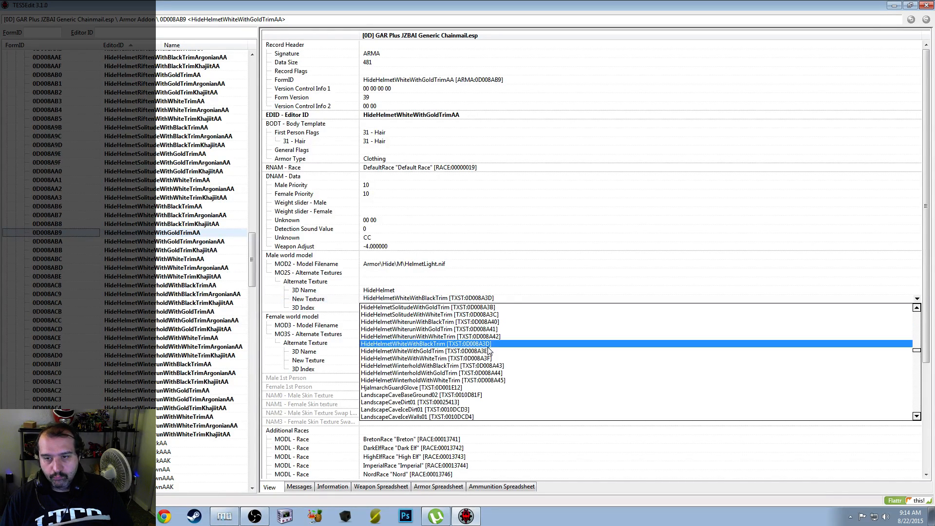
click(506, 351)
key(ctrl+c)
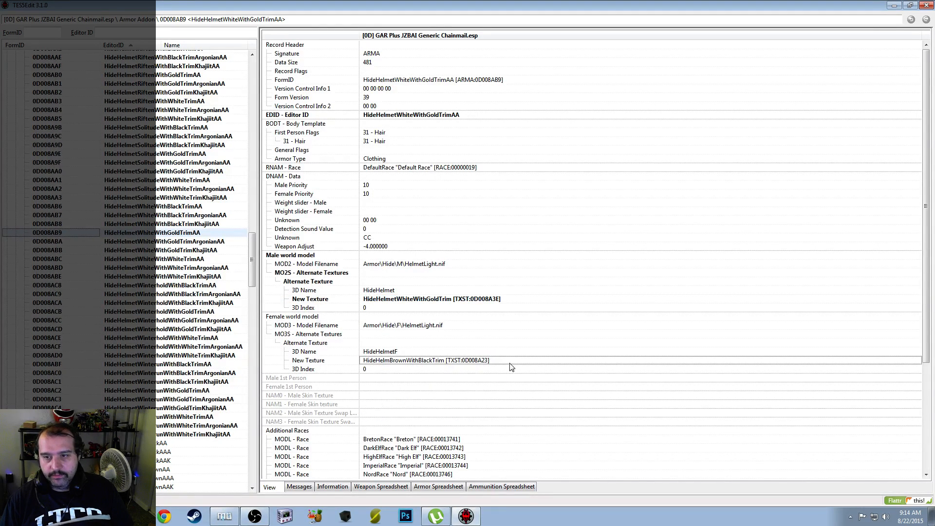
right_click(508, 362)
click(531, 370)
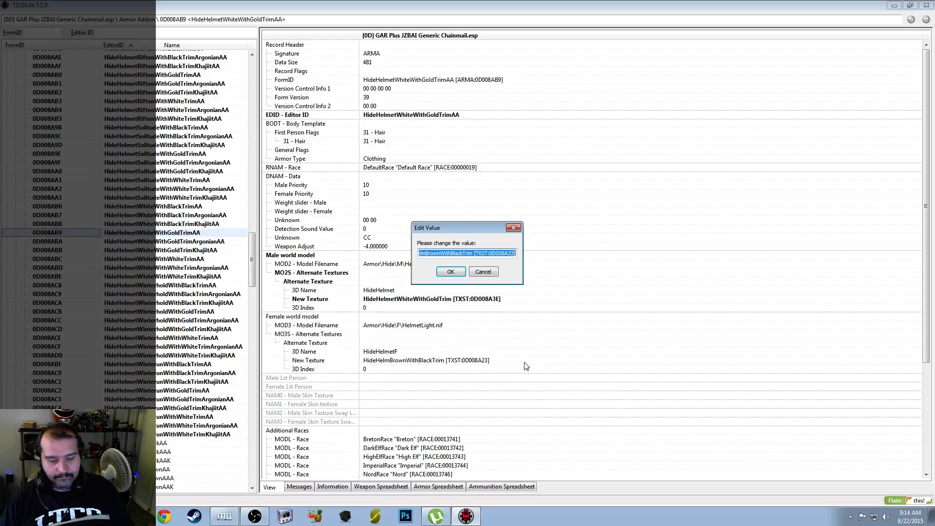
click(449, 272)
In the HideHelmetWhiteWithGoldTrimArgonianAA record, set both the male and female New Texture to HideHelmetWhiteWithGoldTrim [TXST:0D008A3E]
click(200, 243)
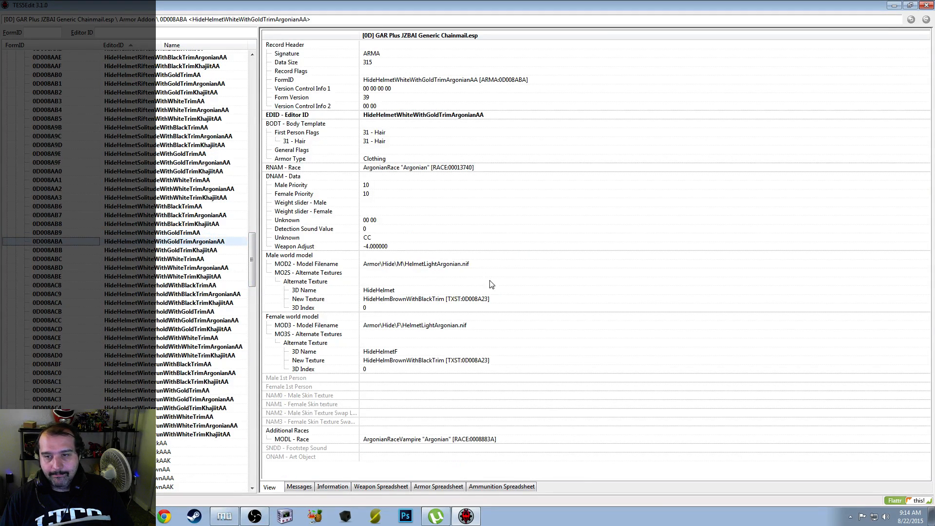
right_click(494, 301)
click(509, 305)
key(ctrl+v)
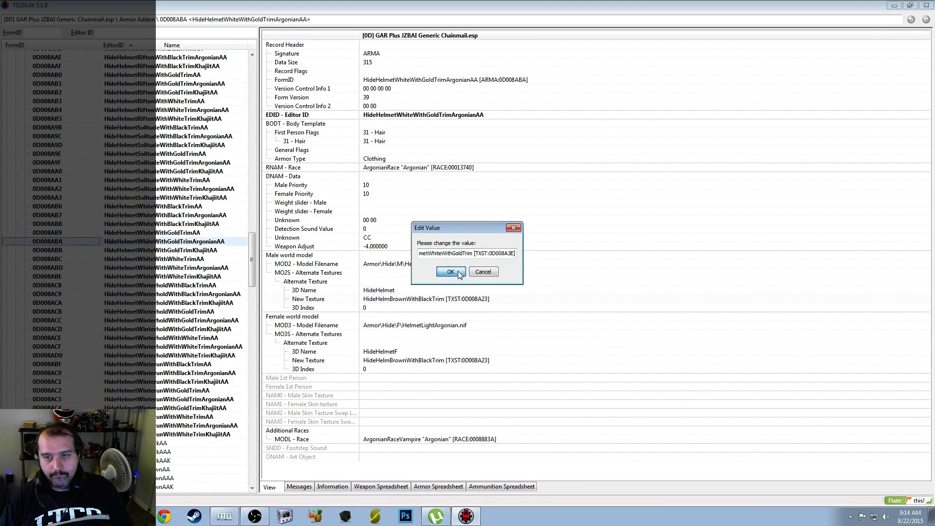
click(451, 271)
right_click(500, 360)
click(516, 368)
key(ctrl+v)
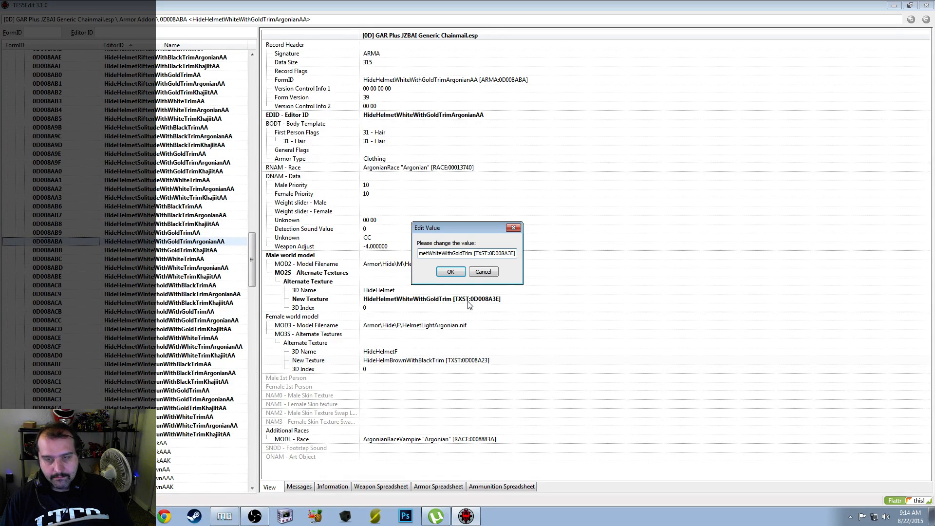
click(451, 272)
In the HideHelmetWhiteWithGoldTrimKhajiitAA record, set both the male and female New Texture to HideHelmetWhiteWithGoldTrim [TXST:0D008A3E]
click(185, 251)
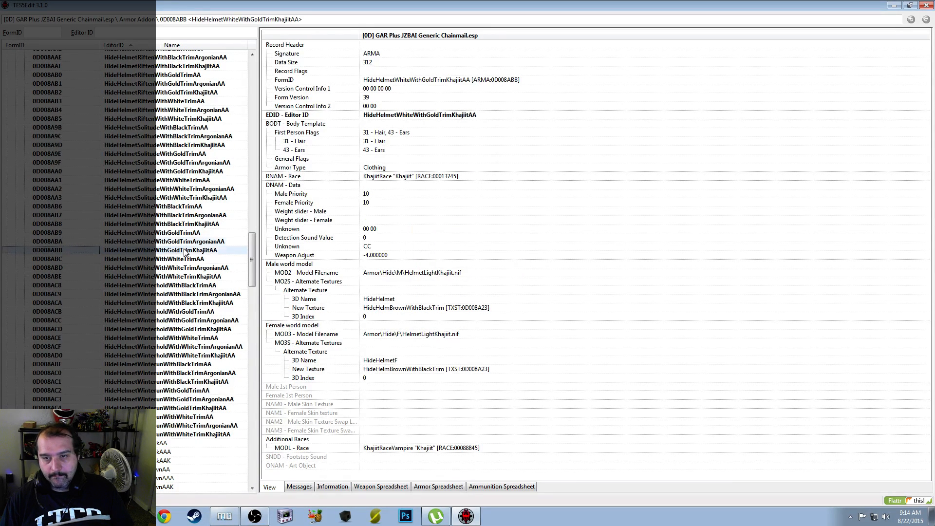
right_click(506, 307)
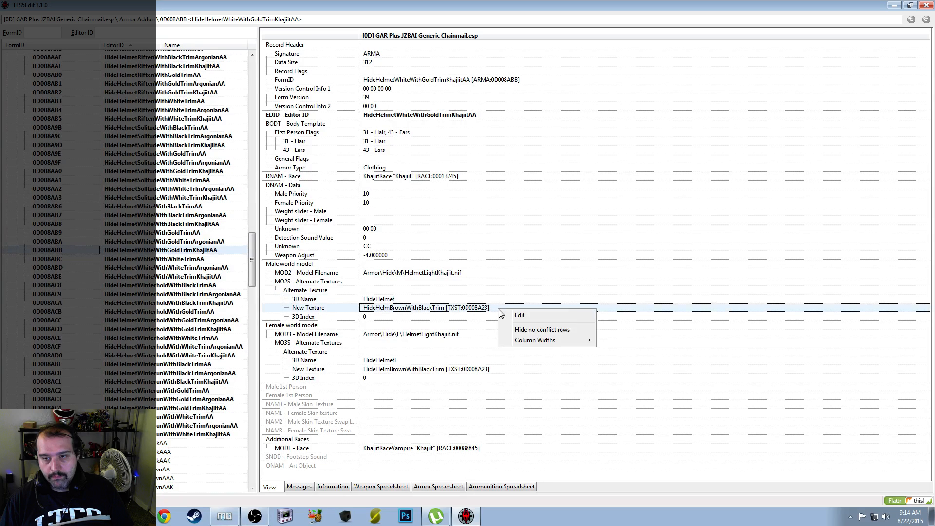
click(516, 315)
text(HideHelmetWhiteWithGoldTrim [TXST:0D008A3E])
click(450, 272)
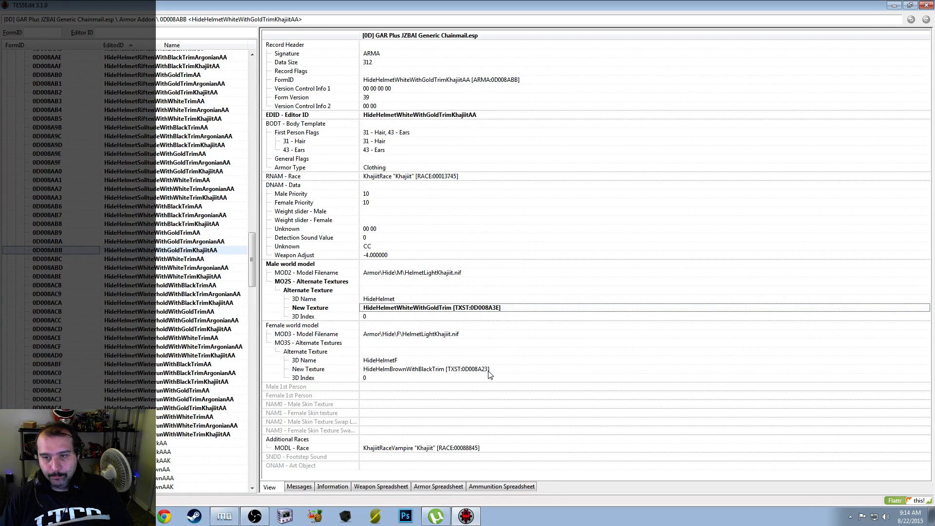
right_click(494, 369)
click(506, 373)
text(HideHelmetWhiteWithGoldTrim [TXST:0D008A3E])
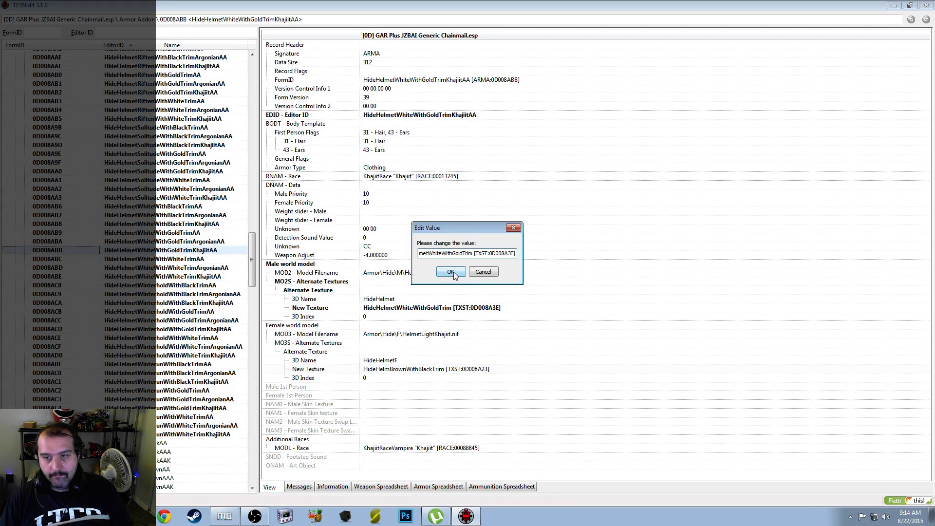
click(452, 271)
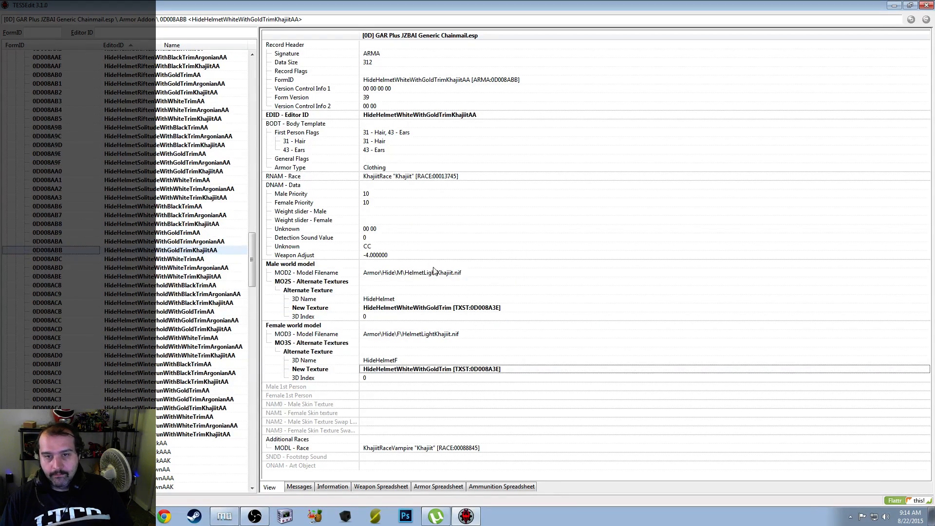
In the HideHelmetWhiteWithWhiteTrimAA record, set both the male and female New Texture to HideHelmetWhiteWithWhiteTrim [TXST:0D008A3F]
click(178, 258)
right_click(513, 304)
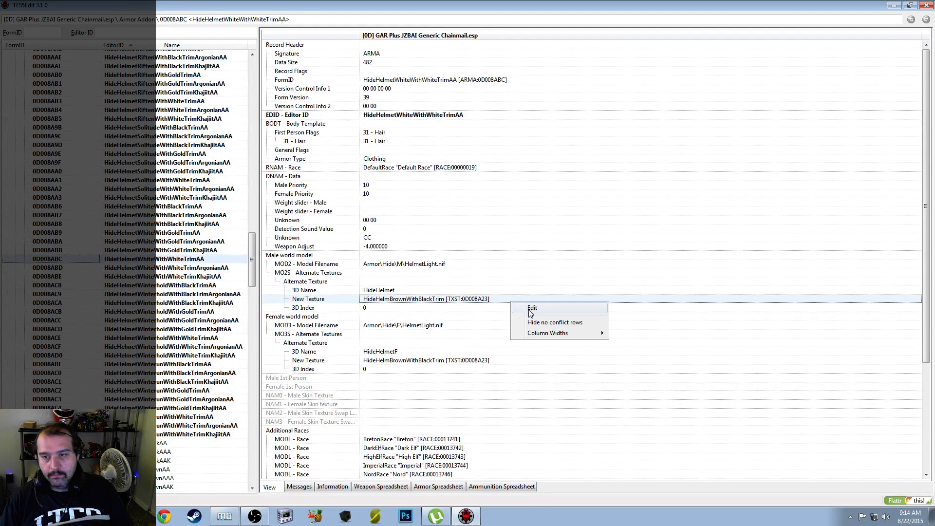
click(504, 303)
double_click(504, 302)
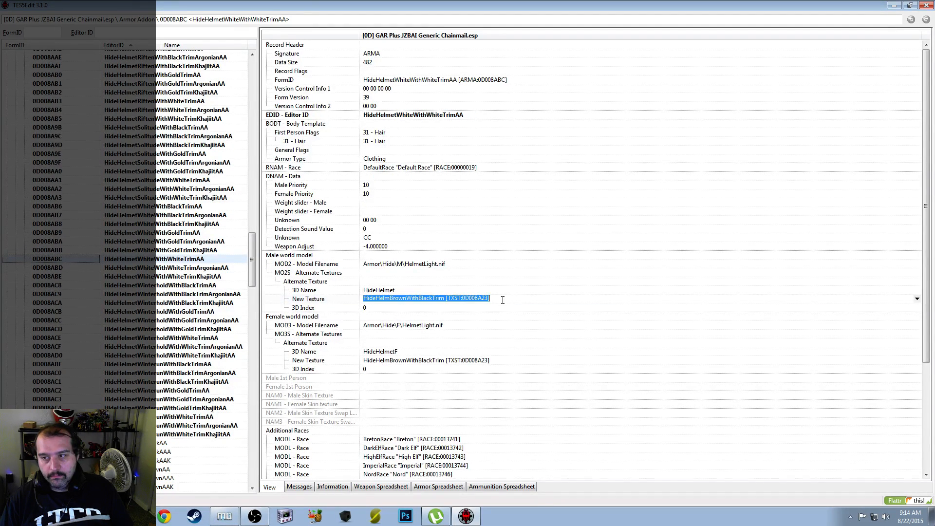
click(502, 299)
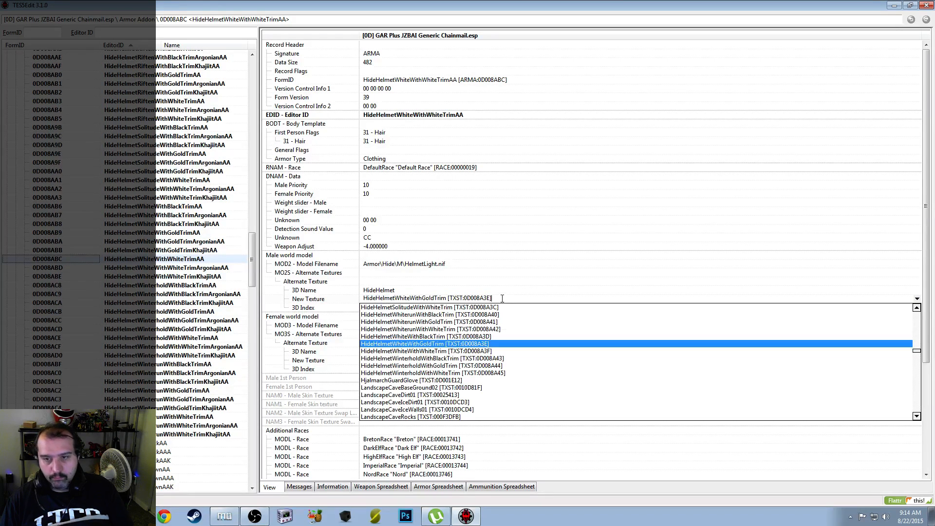
click(503, 353)
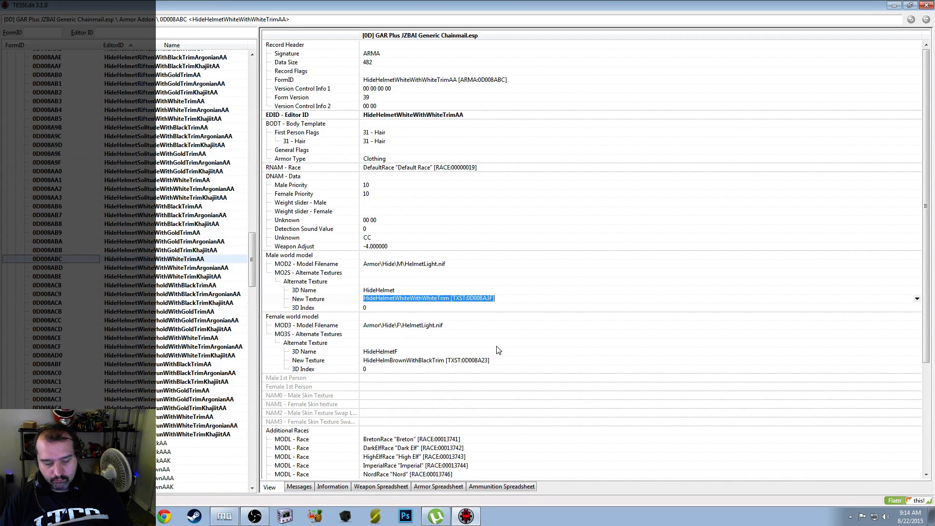
click(507, 360)
right_click(507, 360)
click(523, 370)
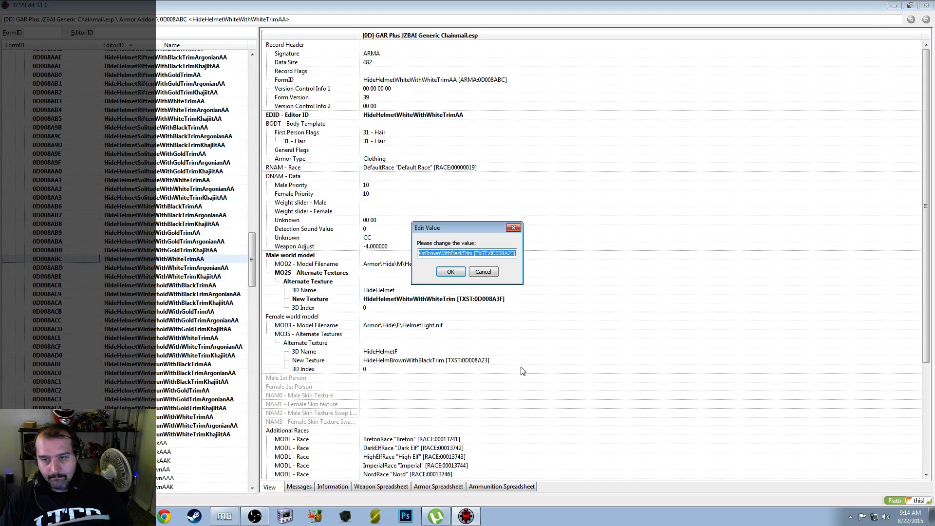
text(HideHelmetWhiteWithWhiteTrim [TXST:0D008A3F])
click(451, 272)
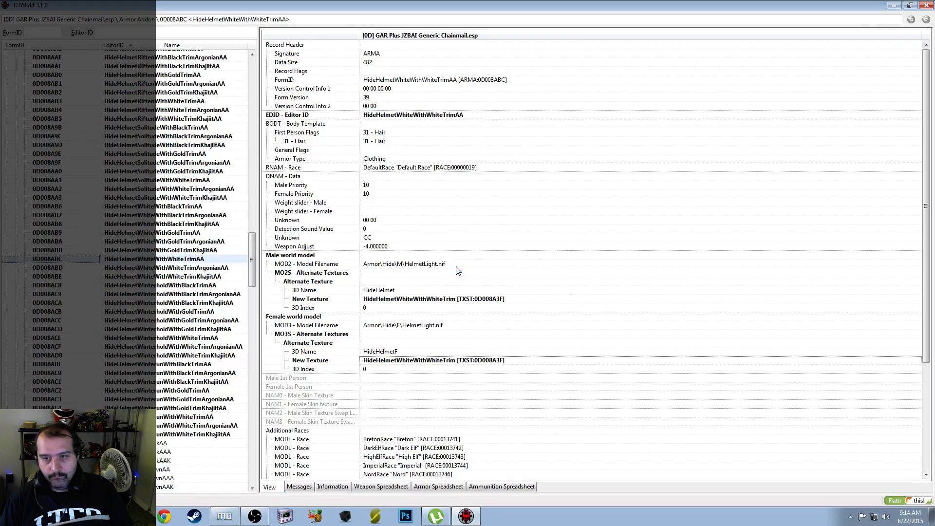
In the HideHelmetWhiteWithWhiteTrimArgonianAA record, set both the male and female New Texture to HideHelmetWhiteWithWhiteTrim [TXST:0D008A3F]
click(188, 268)
right_click(507, 300)
click(520, 306)
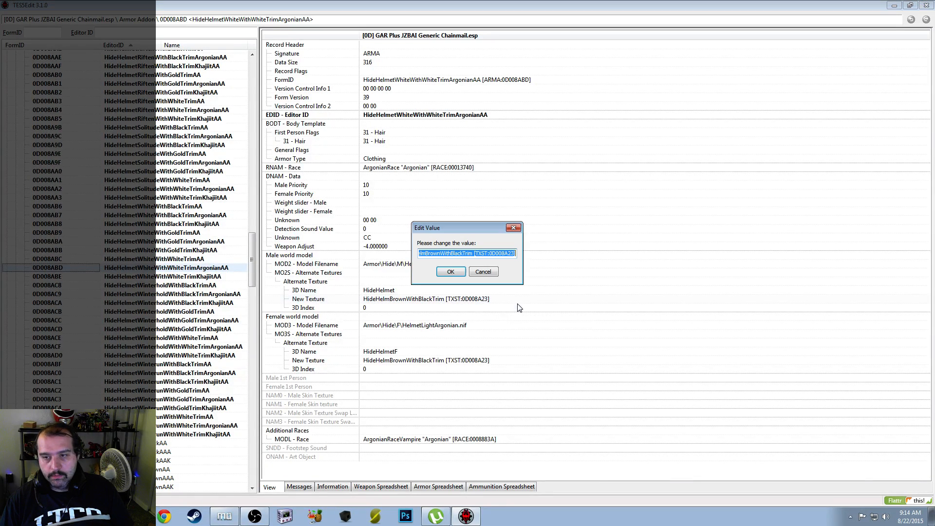
text(HideHelmetWhiteWithWhiteTrim [TXST:0D008A3F])
click(451, 272)
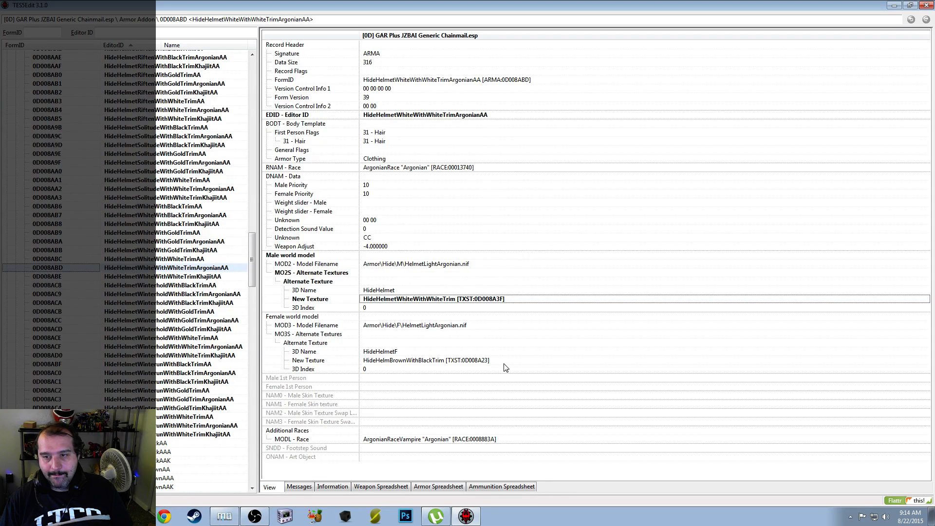
right_click(505, 366)
click(517, 373)
text(HideHelmetWhiteWithWhiteTrim [TXST:0D008A3F])
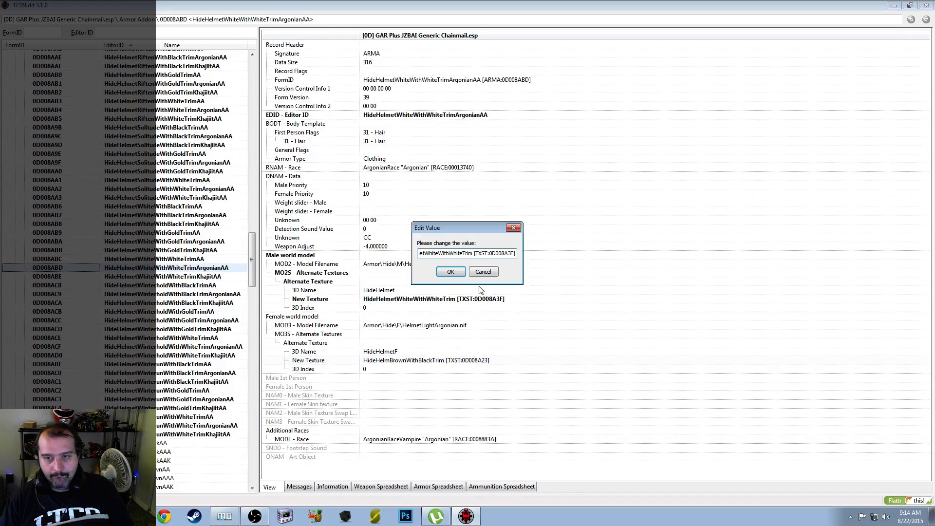
click(450, 272)
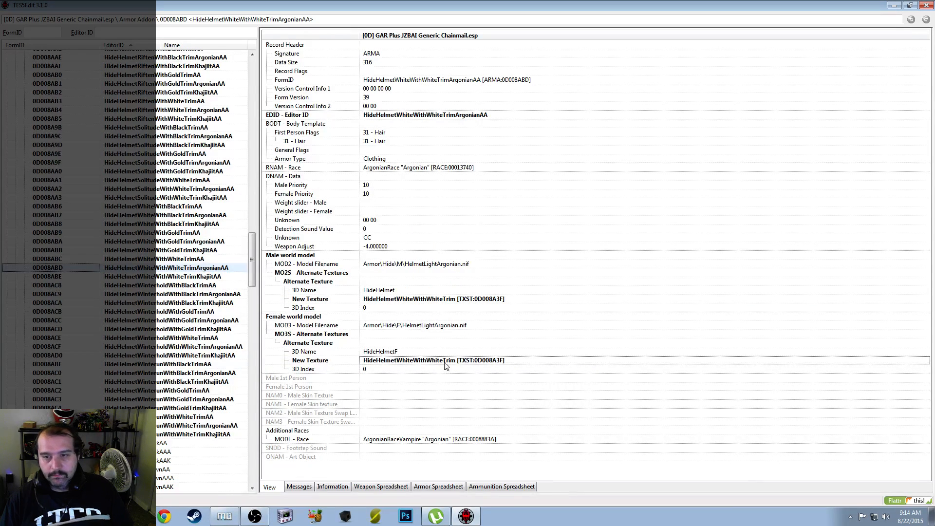
In the HideHelmetWhiteWithWhiteTrimKhajiitAA record, set both the male and female New Texture to HideHelmetWhiteWithWhiteTrim [TXST:0D008A3F]
click(203, 278)
right_click(507, 307)
click(522, 314)
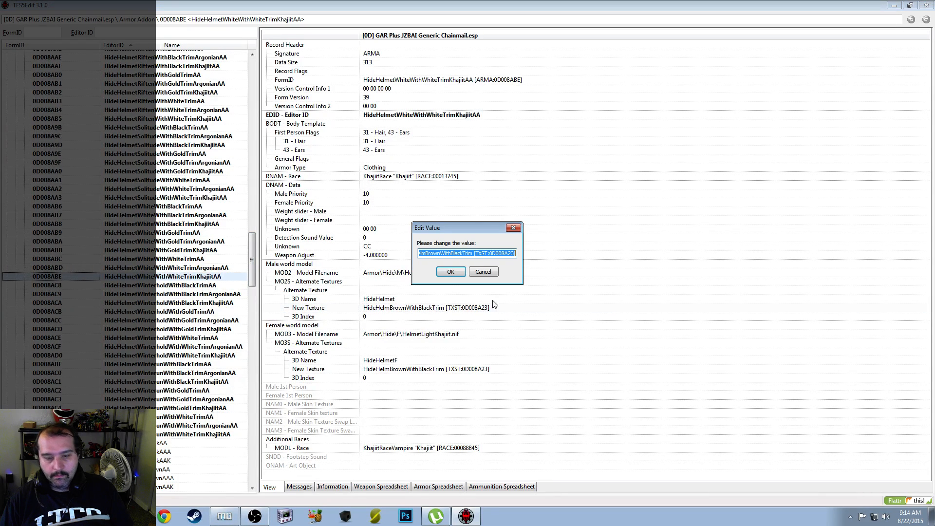
text(HideHelmetWhiteWithWhiteTrim [TXST:0D008A3F])
click(451, 271)
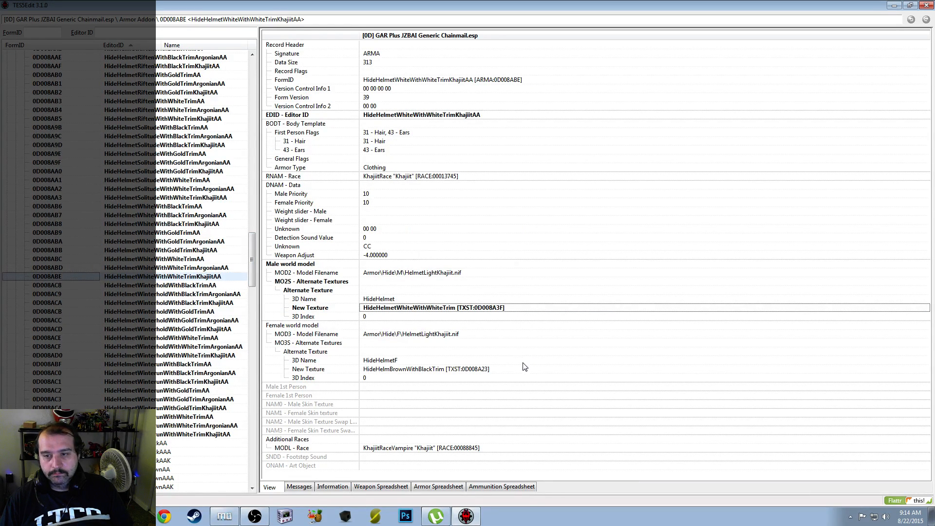
right_click(510, 369)
click(523, 376)
text(HideHelmetWhiteWithWhiteTrim [TXST:0D008A3F])
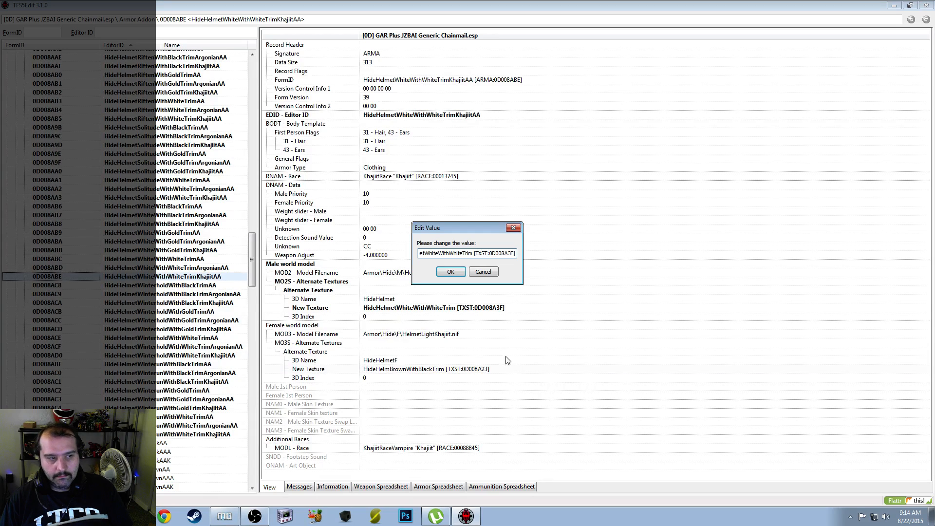
click(452, 274)
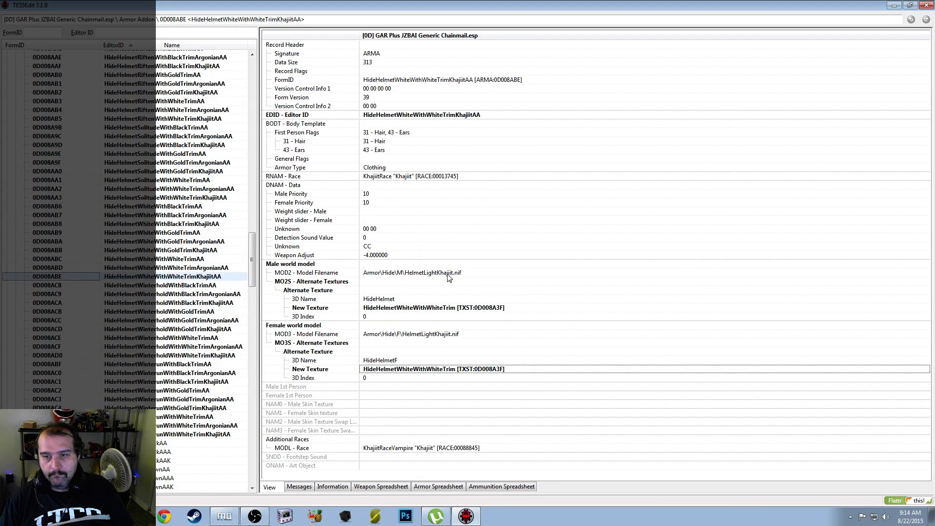
In the HideHelmetWinterholdWithBlackTrimAA record, set both the male and female New Texture to HideHelmetWinterholdWithBlackTrim [TXST:0D008A43]
click(180, 286)
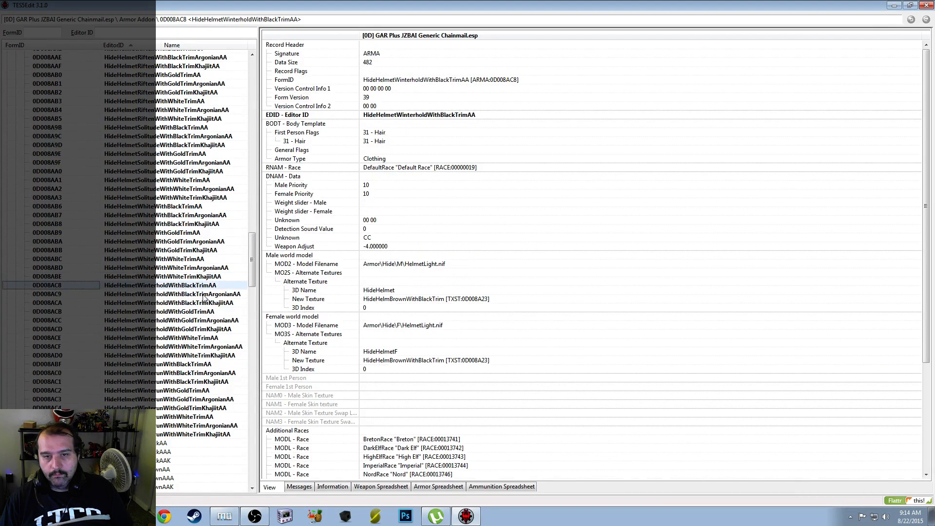
right_click(498, 300)
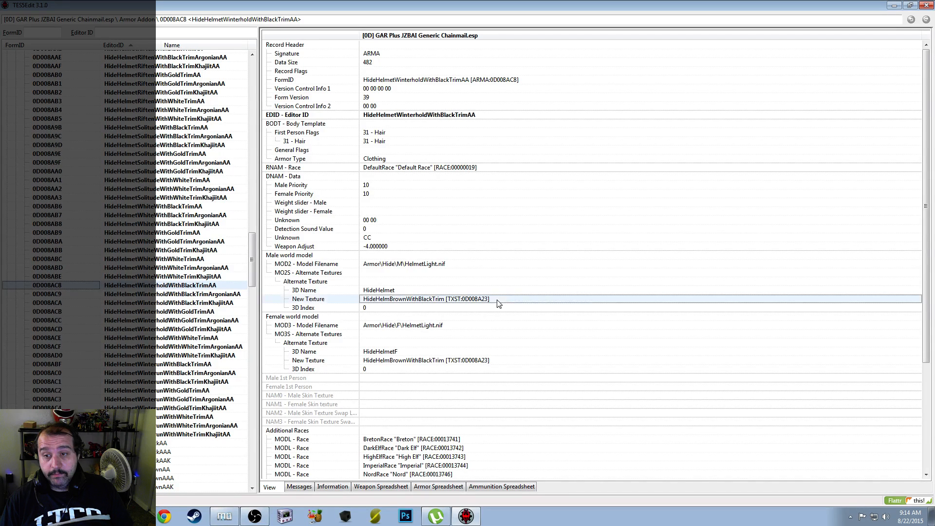
click(499, 299)
double_click(499, 299)
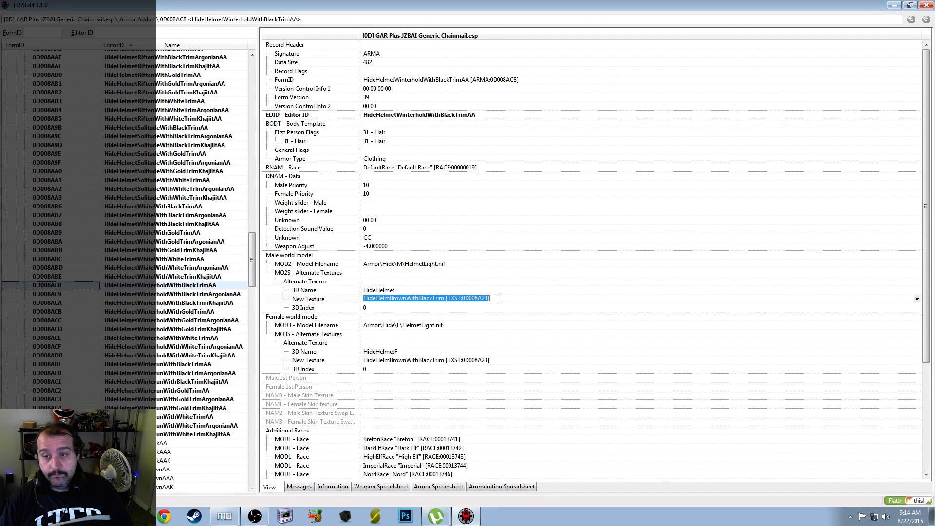
text(HideHelmetWhiteWithWhiteTrim [TXST:0D008A3F])
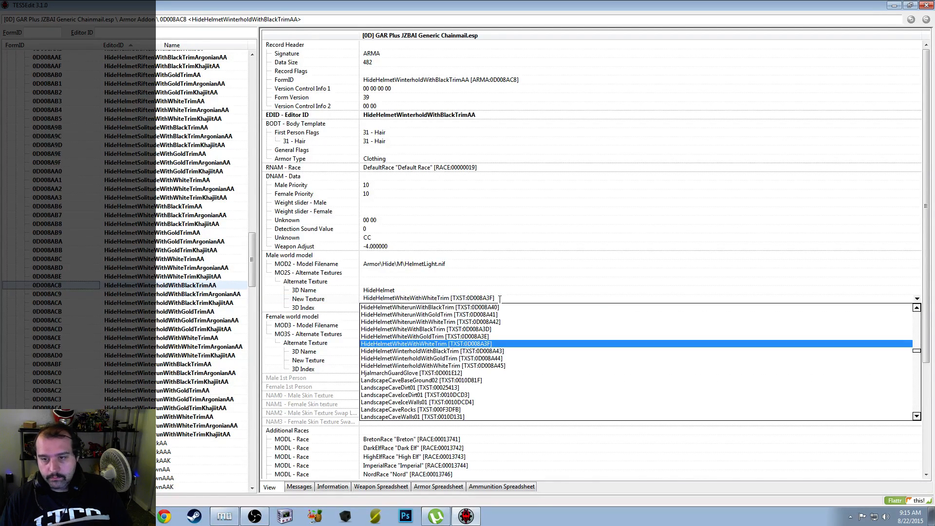
click(491, 351)
key(ctrl+c)
right_click(498, 361)
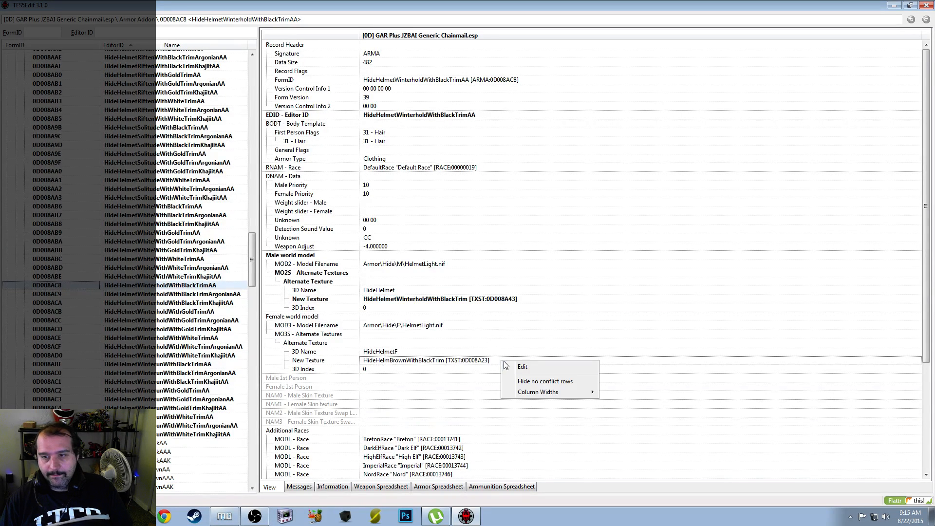
click(516, 365)
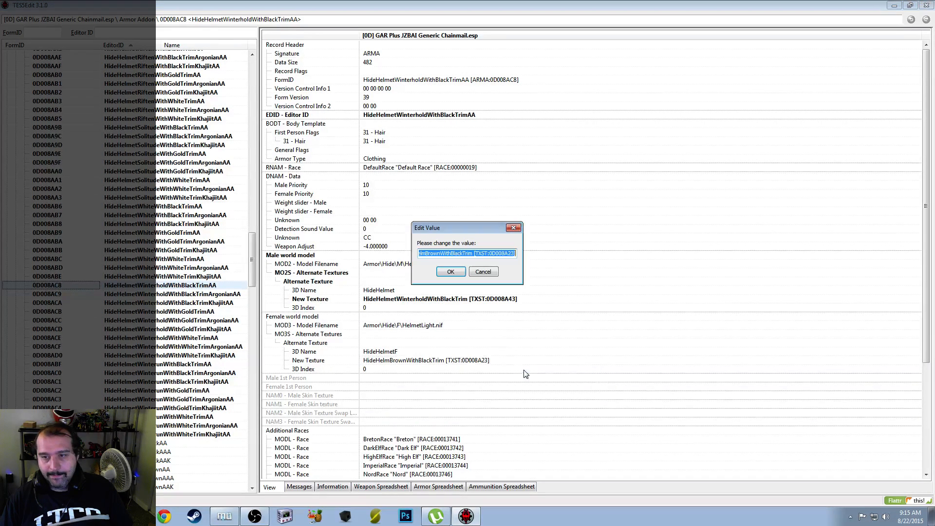
click(450, 271)
In the HideHelmetWinterholdWithBlackTrimArgonianAA record, set both the male and female New Texture to HideHelmetWinterholdWithBlackTrim [TXST:0D008A43]
click(215, 296)
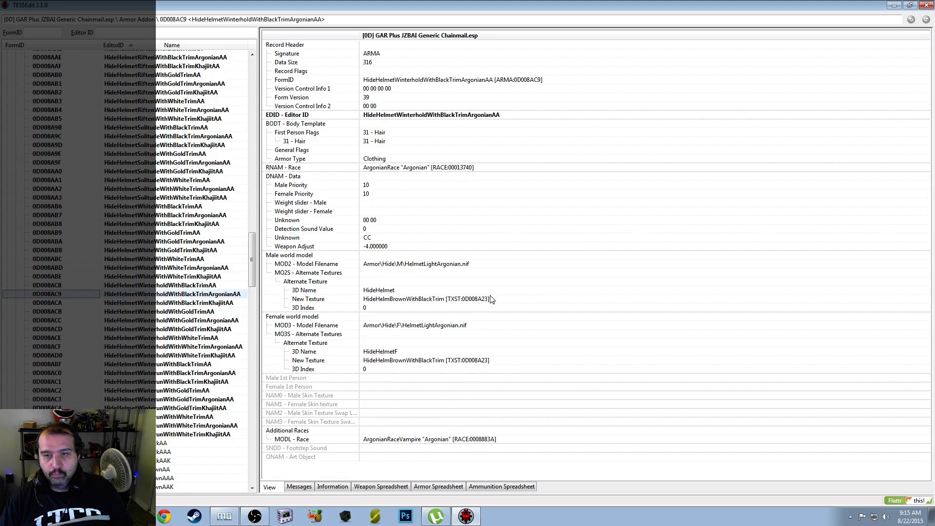
right_click(500, 299)
click(512, 305)
key(ctrl+v)
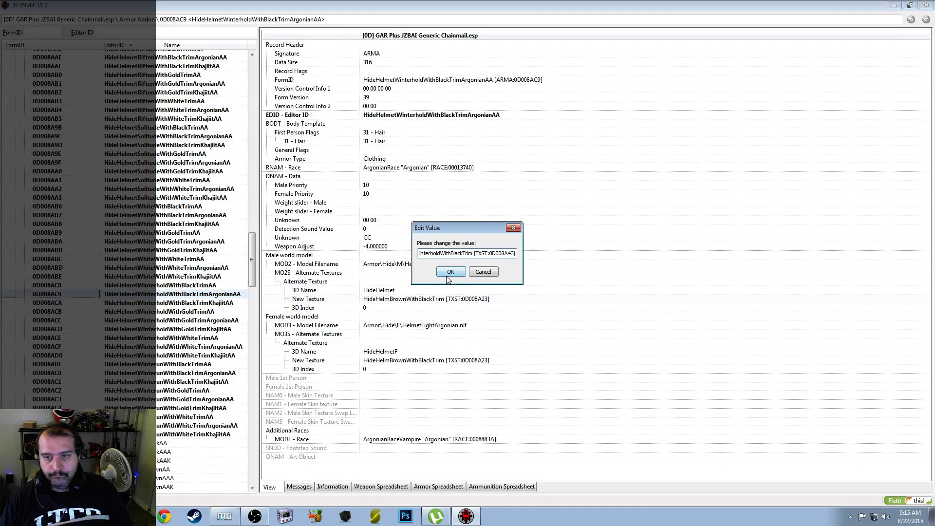
click(450, 271)
right_click(516, 360)
click(523, 368)
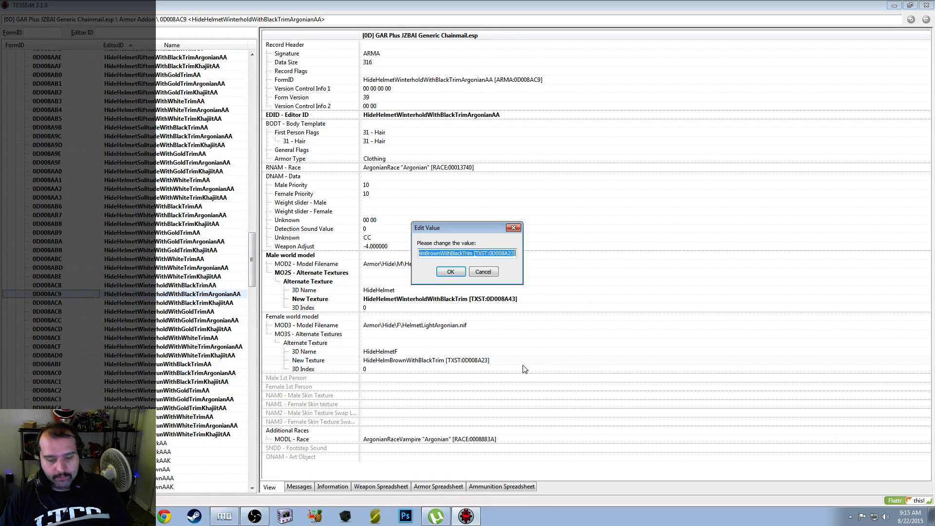
key(ctrl+v)
click(451, 271)
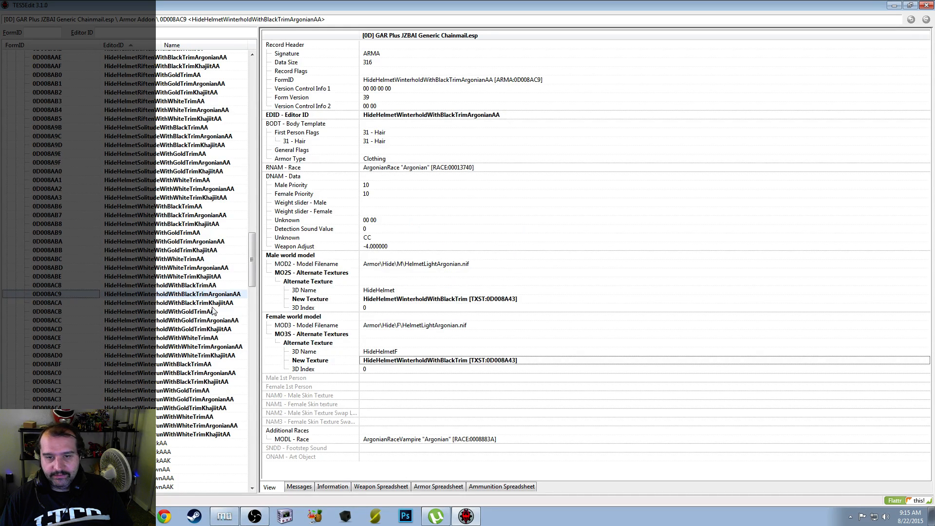
In the HideHelmetWinterholdWithBlackTrimKhajiitAA record, set both the male and female New Texture to HideHelmetWinterholdWithBlackTrim [TXST:0D008A43]
click(225, 306)
right_click(503, 308)
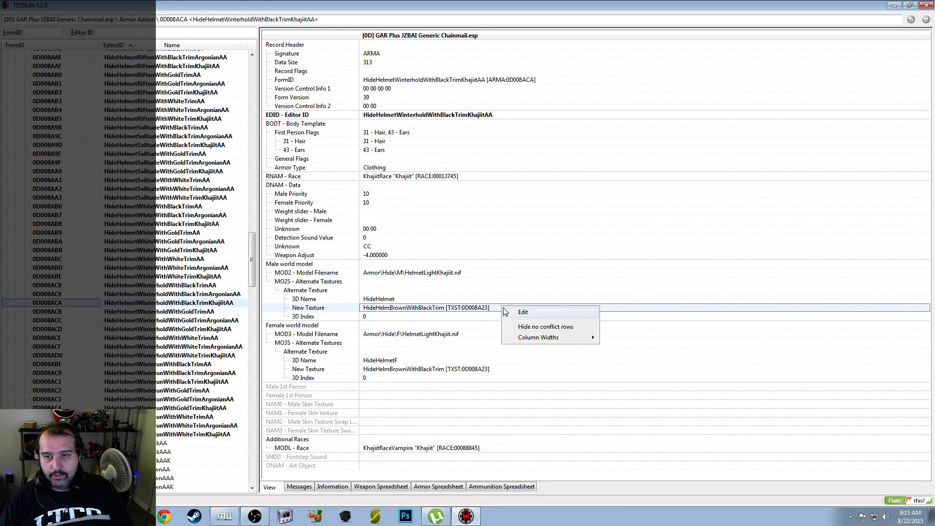
click(517, 312)
text(HideHelmetWinterholdWithBlackTrim [TXST:0D008A43])
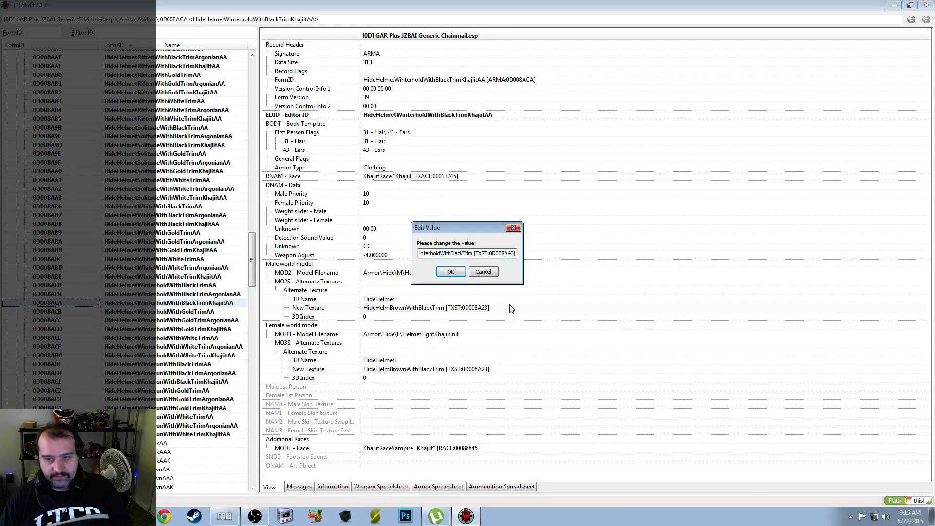
click(450, 271)
right_click(501, 370)
click(506, 374)
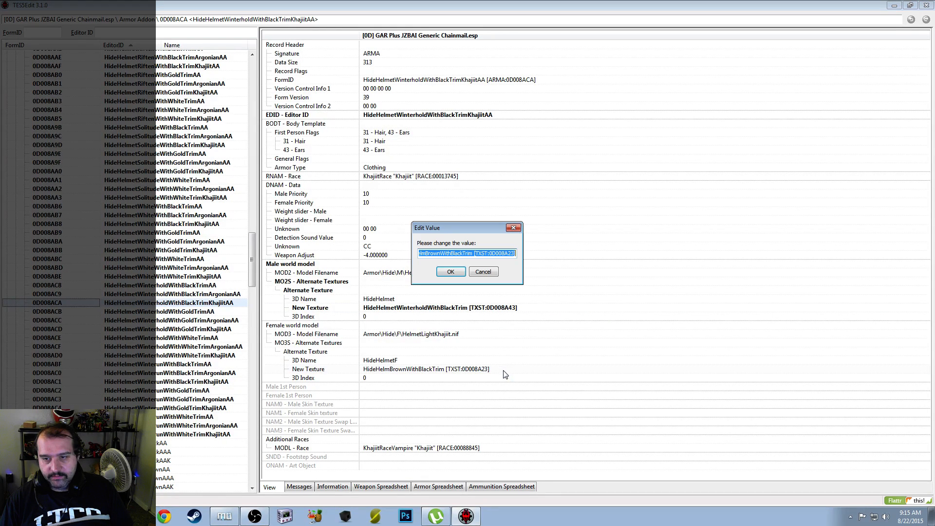
text(HideHelmetWinterholdWithBlackTrim [TXST:0D008A43])
click(450, 272)
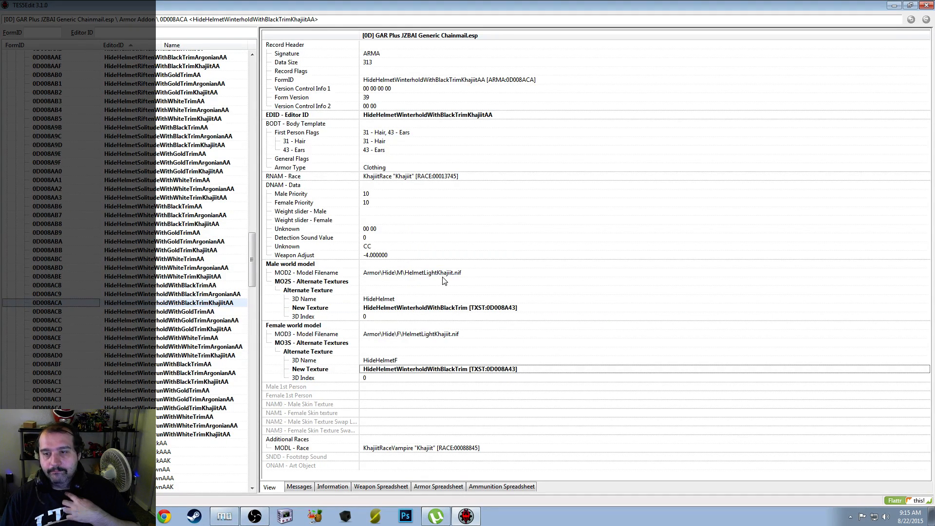
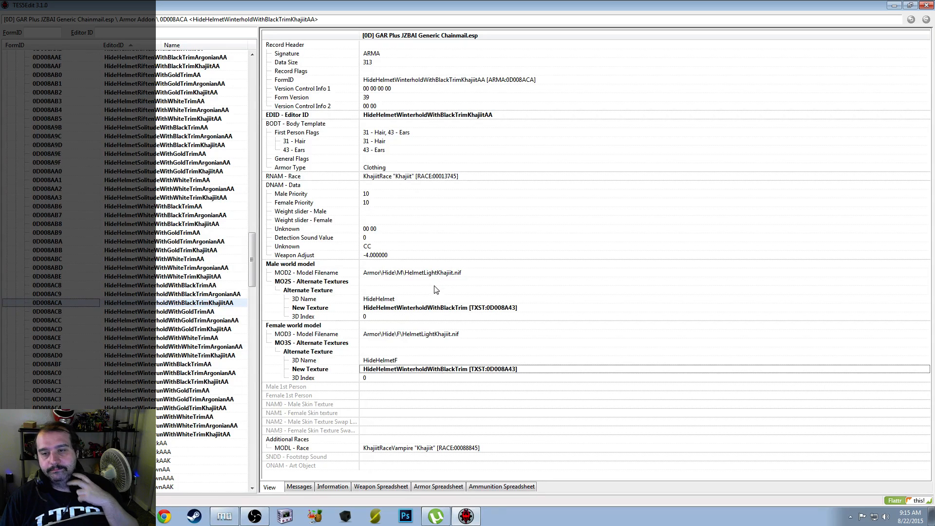
In the HideHelmetWinterholdWithGoldTrimAA record, set both the male and female New Texture to HideHelmetWinterholdWithGoldTrim [TXST:0D008A44]
click(211, 314)
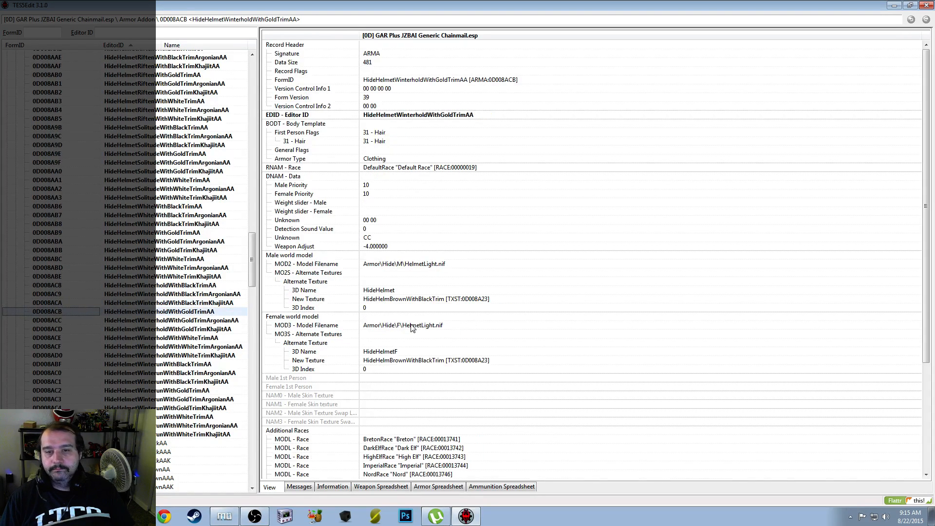
click(499, 299)
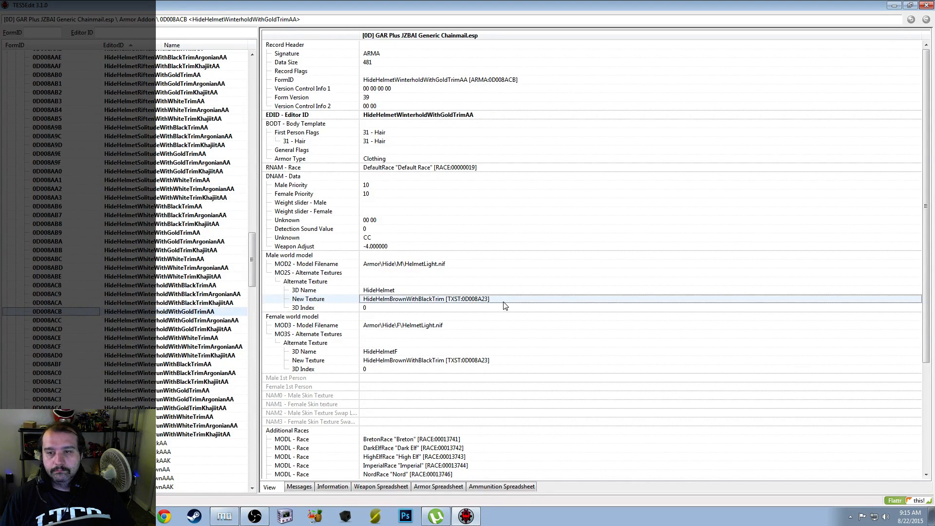
click(504, 302)
click(504, 300)
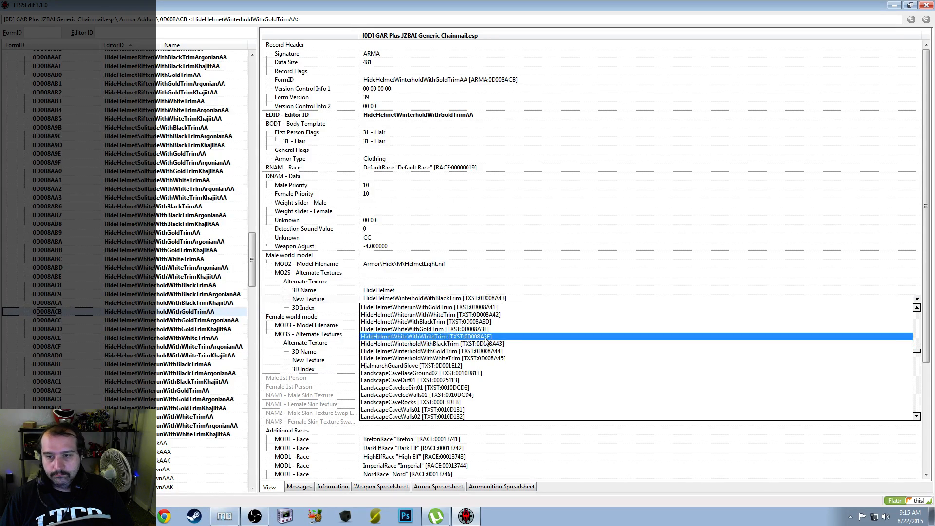
click(482, 353)
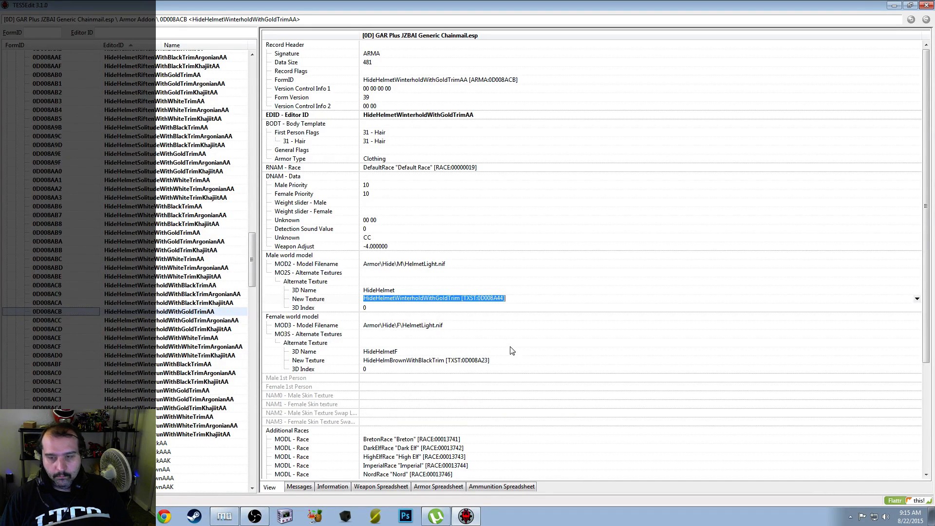
right_click(510, 365)
click(531, 373)
text(HideHelmetWinterholdWithGoldTrim [TXST:0D008A44])
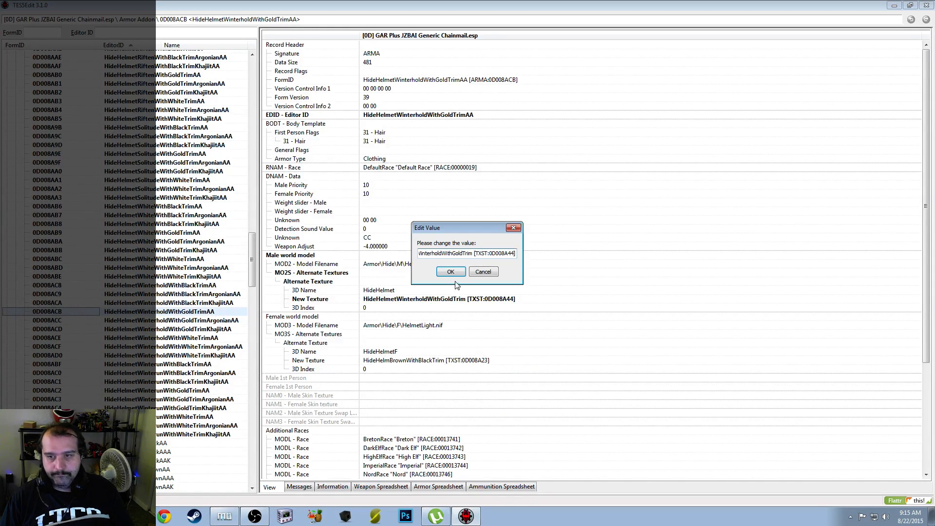
click(454, 274)
In the HideHelmetWinterholdWithGoldTrimArgonianAA record, set both the male and female New Texture to HideHelmetWinterholdWithGoldTrim [TXST:0D008A44]
click(227, 321)
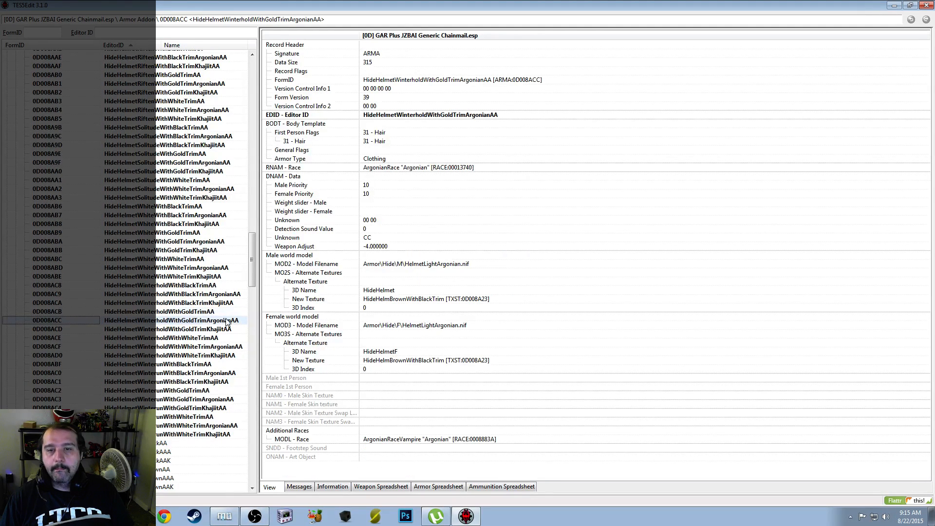
right_click(507, 306)
click(501, 301)
right_click(503, 302)
click(520, 311)
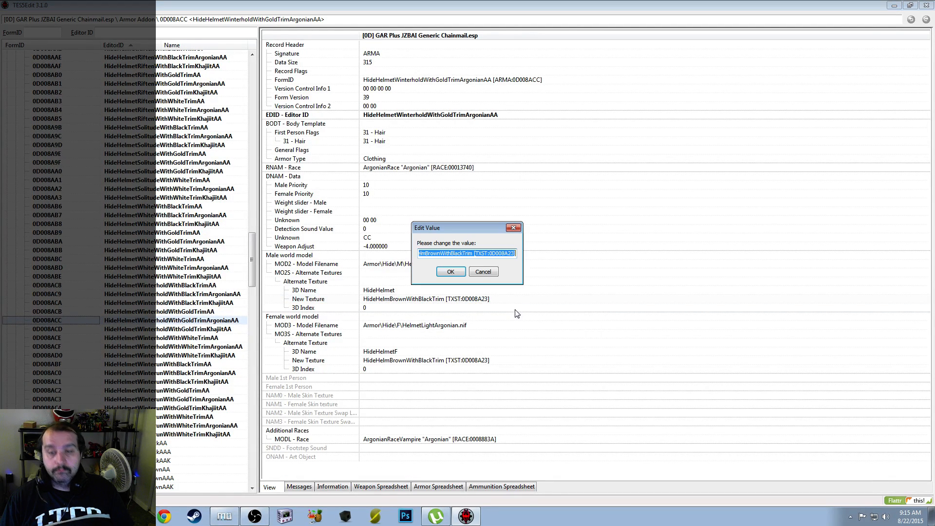
text(HideHelmetWinterholdWithGoldTrim [TXST:0D008A44])
click(450, 272)
right_click(507, 364)
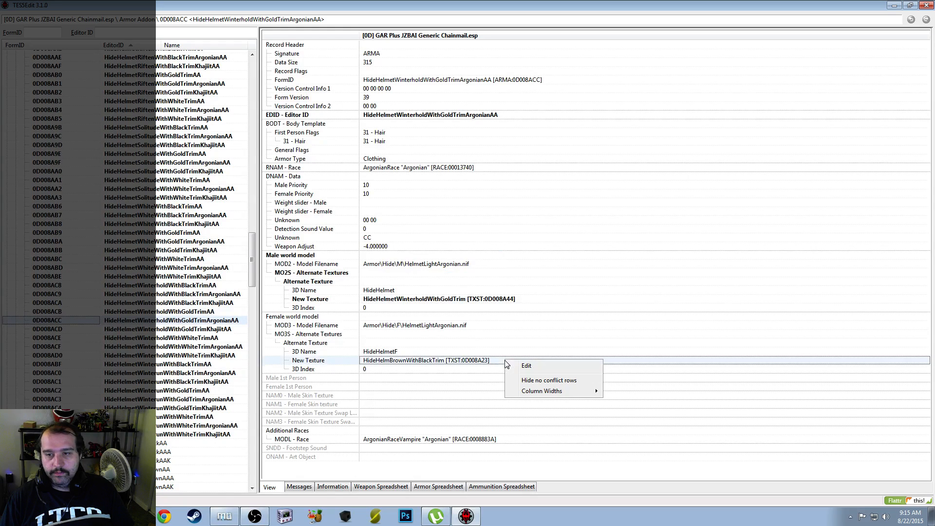
click(526, 365)
text(HideHelmetWinterholdWithGoldTrim [TXST:0D008A44])
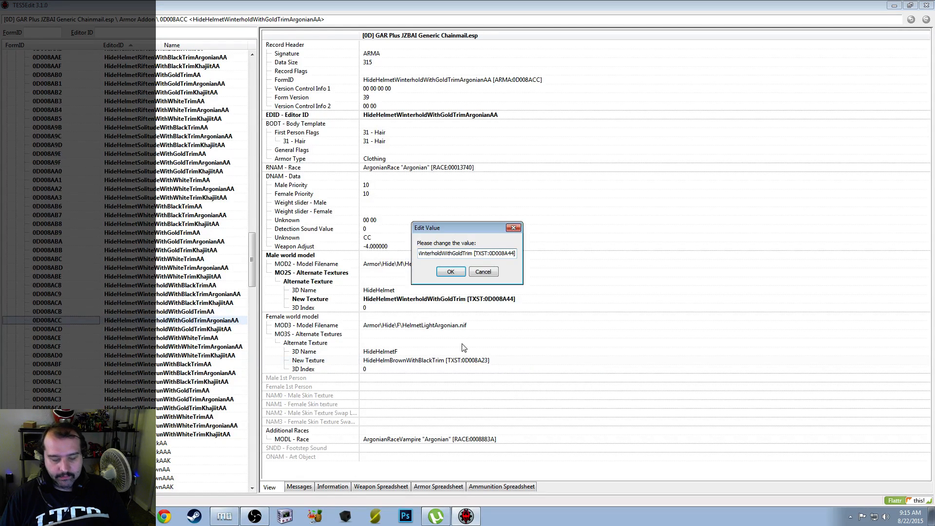
click(451, 273)
In the HideHelmetWinterholdWithGoldTrimKhajiitAA record, set both the male and female New Texture to HideHelmetWinterholdWithGoldTrim [TXST:0D008A44]
click(227, 330)
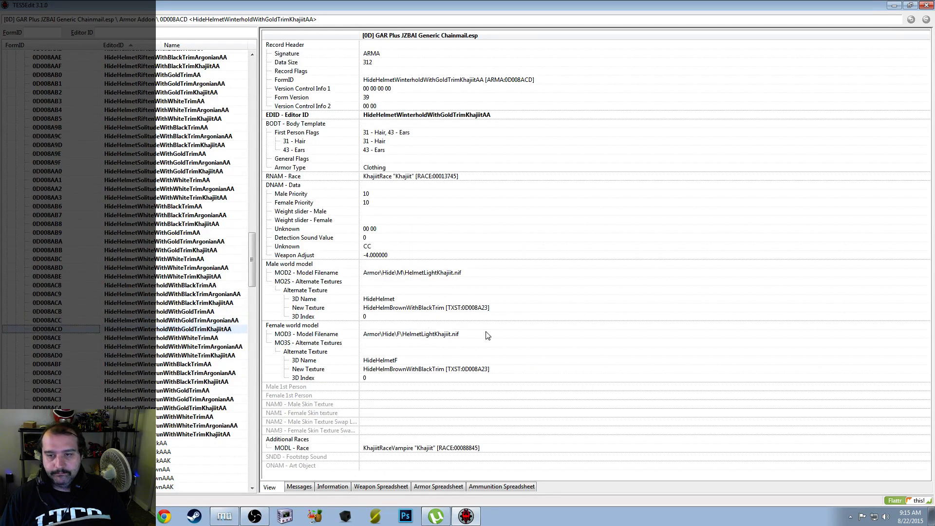
right_click(521, 310)
click(542, 315)
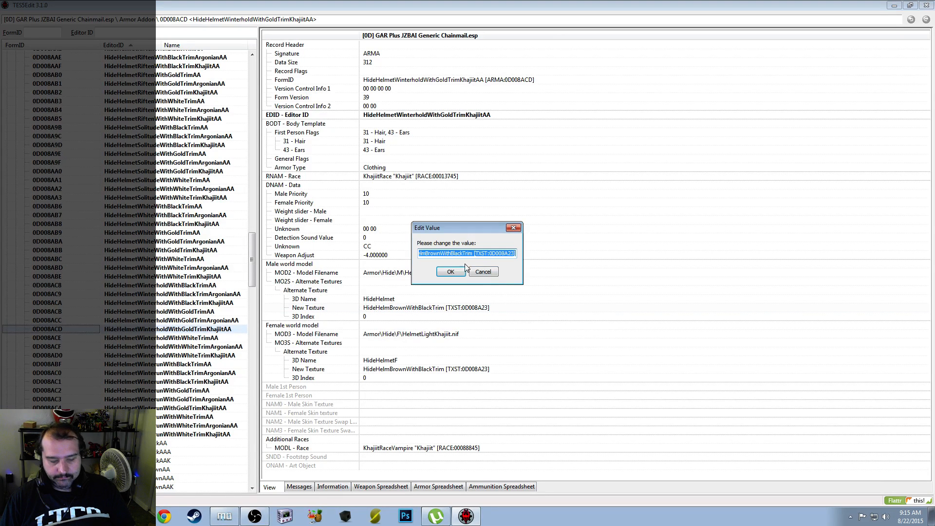
text(HideHelmetWinterholdWithGoldTrim [TXST:0D008A44])
click(451, 272)
right_click(504, 372)
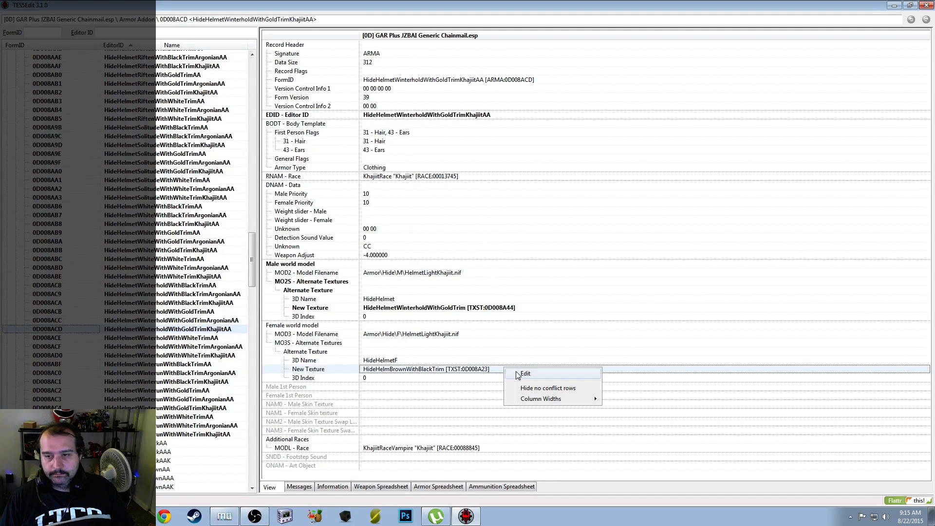
click(519, 376)
text(HideHelmetWinterholdWithGoldTrim [TXST:0D008A44])
click(452, 272)
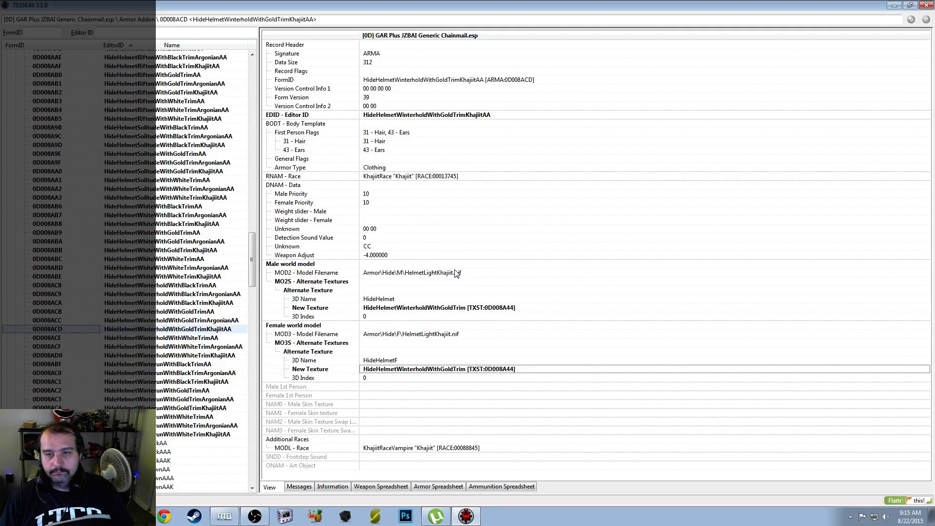
In the HideHelmetWinterholdWithWhiteTrimAA record, set both the male and female New Texture to HideHelmetWinterholdWithWhiteTrim [TXST:0D008A45]
click(219, 338)
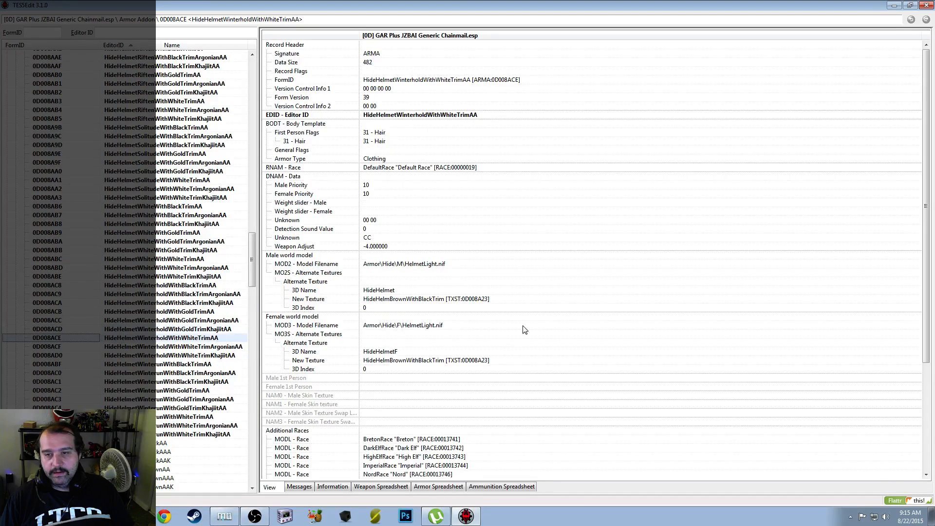
click(513, 299)
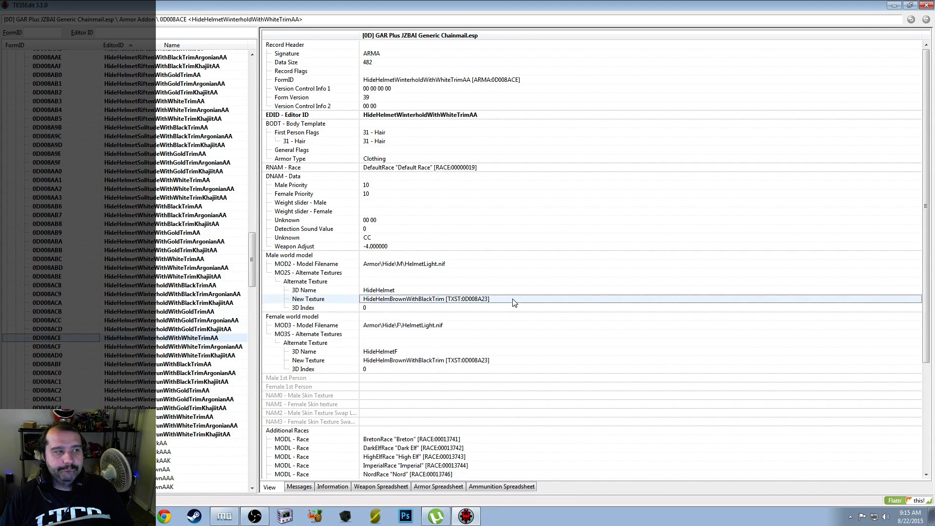
click(513, 299)
click(512, 297)
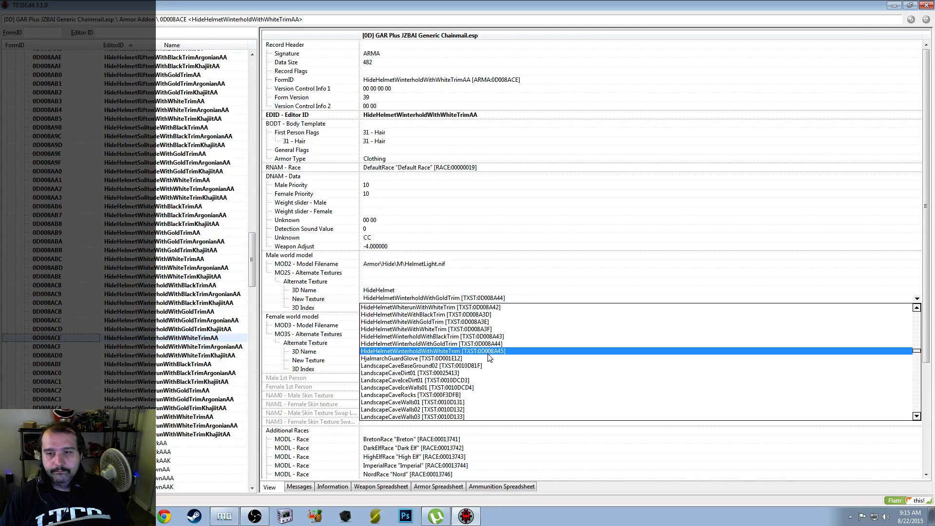
click(501, 365)
right_click(506, 366)
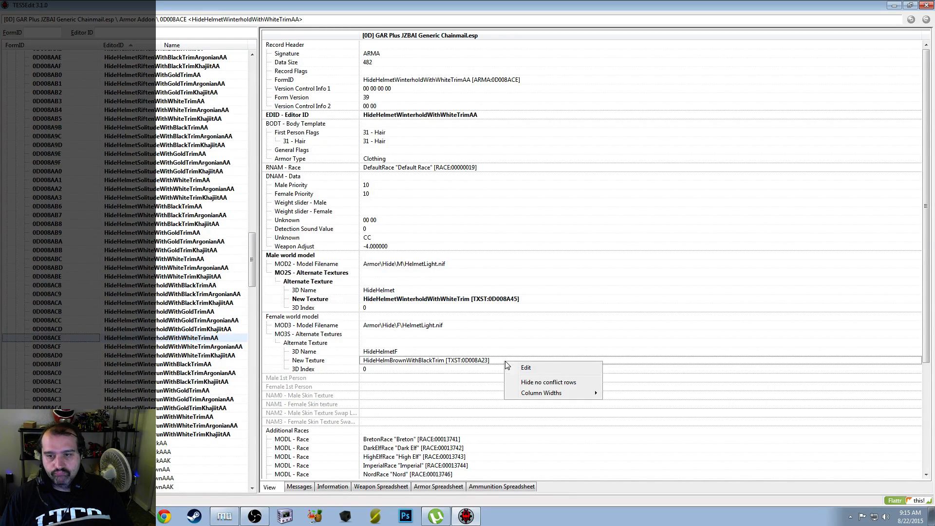
click(517, 368)
click(449, 272)
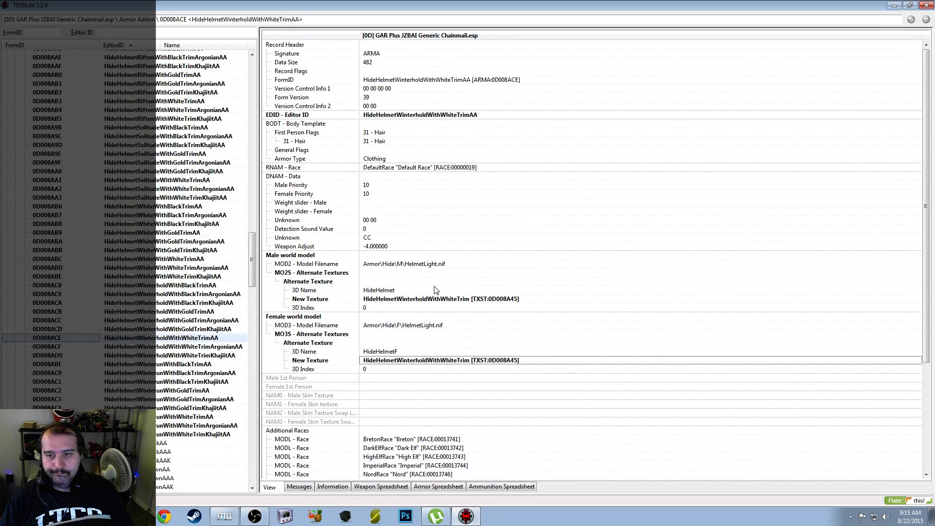
In the HideHelmetWinterholdWithWhiteTrimArgonianAA record, set both the male and female New Texture to HideHelmetWinterholdWithWhiteTrim [TXST:0D008A45]
click(220, 347)
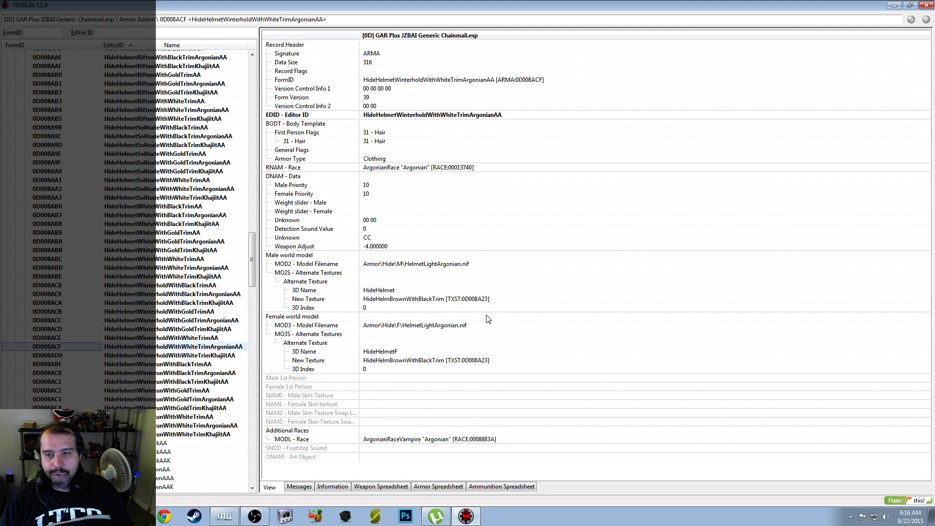
right_click(496, 300)
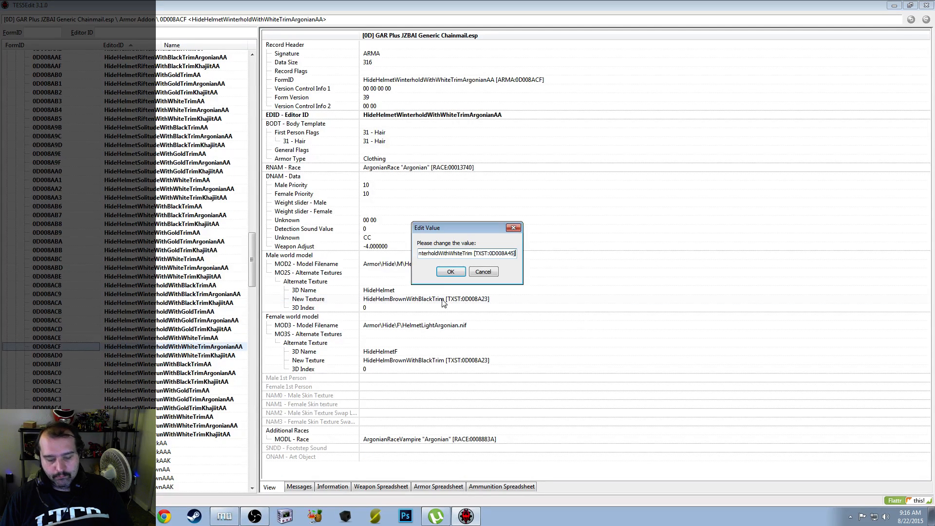
click(451, 272)
right_click(496, 361)
click(523, 364)
text(HideHelmetWinterholdWithWhiteTrim [TXST:0D008A45])
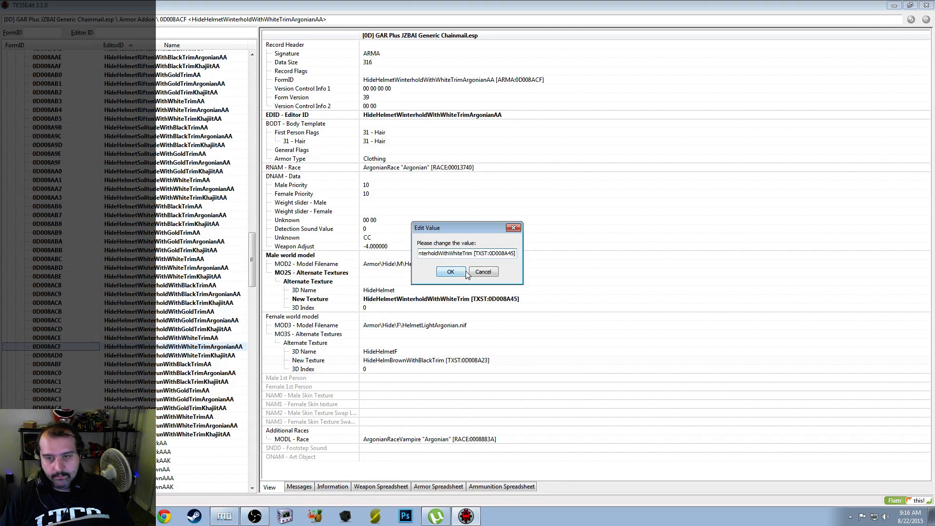
click(450, 272)
In the HideHelmetWinterholdWithWhiteTrimKhajiitAA record, set both the male and female New Texture to HideHelmetWinterholdWithWhiteTrim [TXST:0D008A45]
click(223, 359)
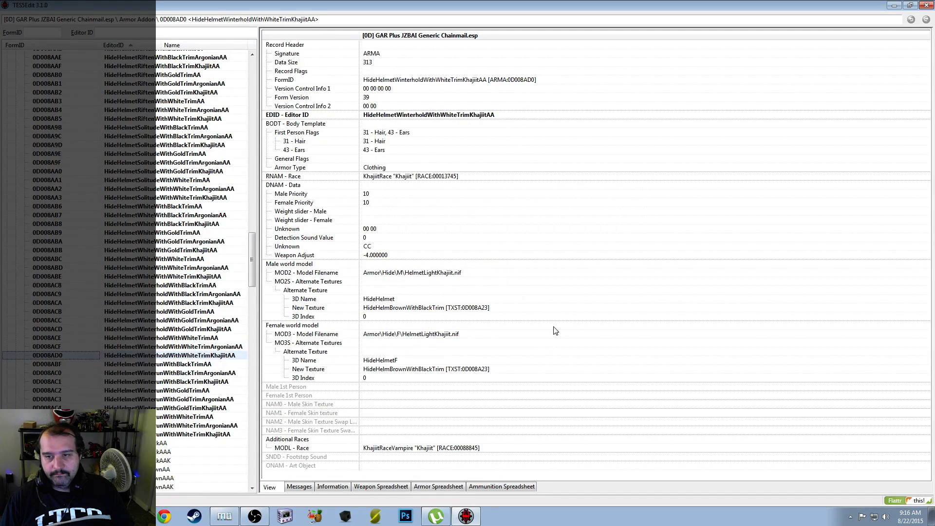
right_click(507, 308)
click(519, 313)
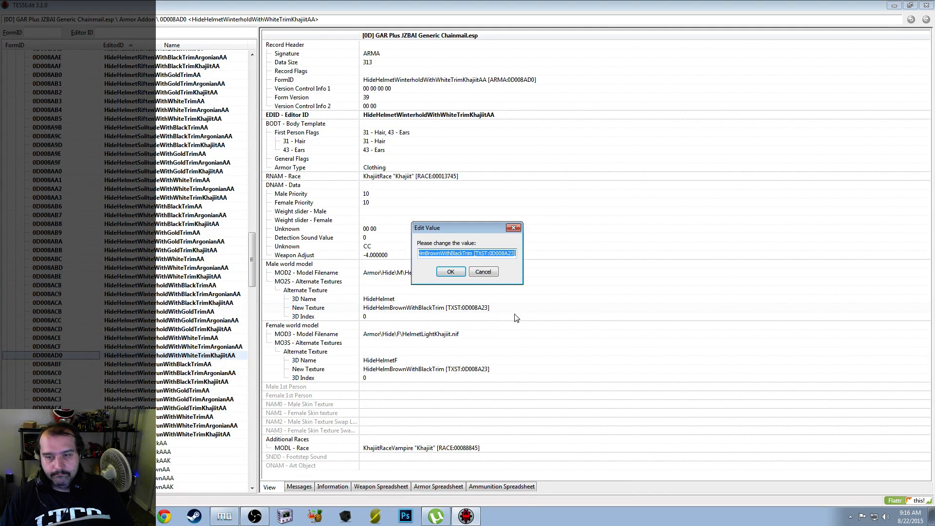
text(HideHelmetWinterholdWithWhiteTrim [TXST:0D008A45])
click(460, 272)
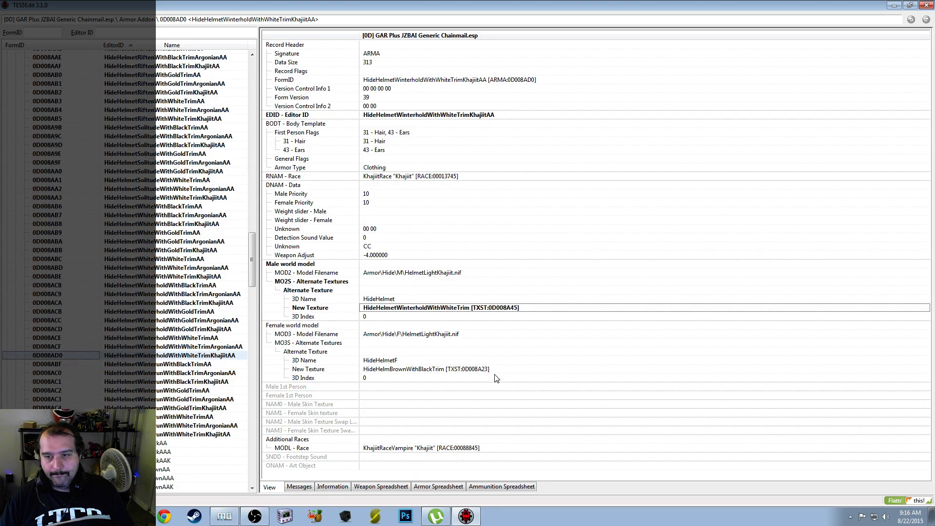
right_click(495, 370)
click(507, 373)
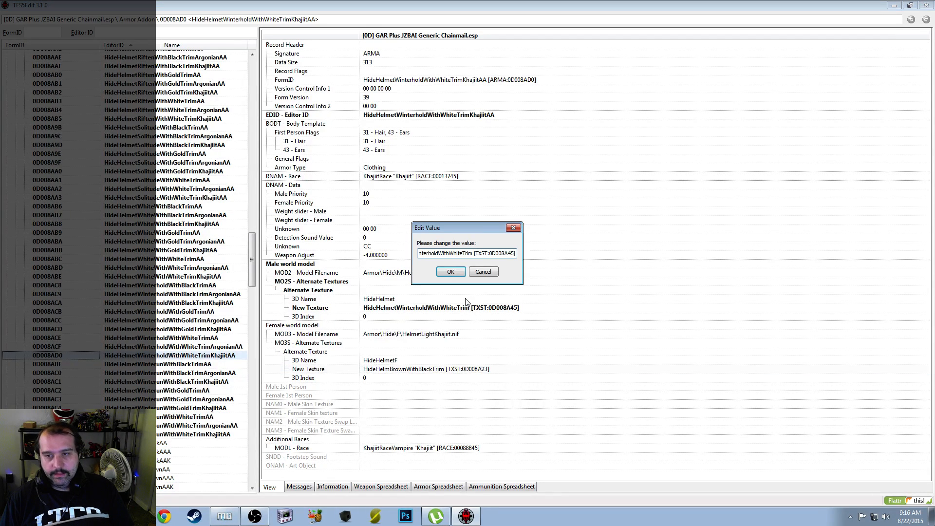
text(HideHelmetWinterholdWithWhiteTrim [TXST:0D008A45])
click(458, 273)
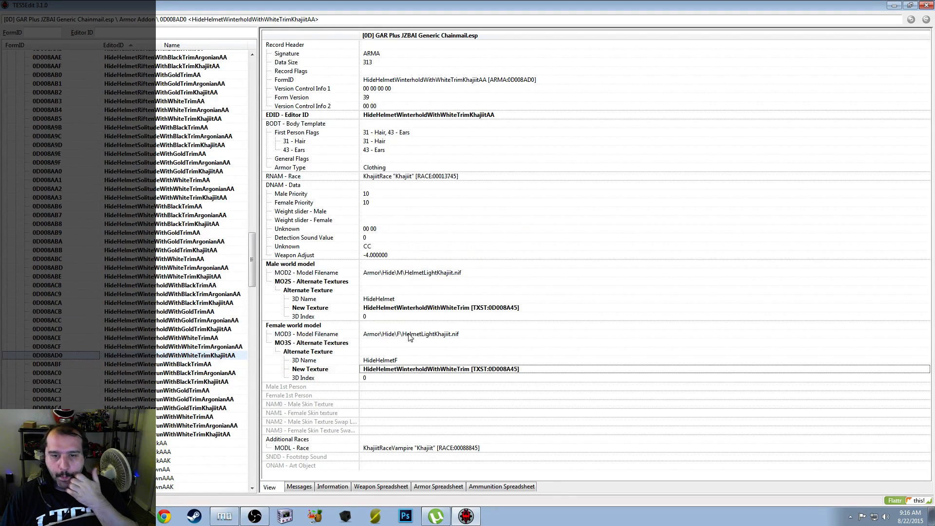
In the HideHelmetWinterunWithBlackTrimAA record, set both the male and female New Texture to HideHelmetWhiterunWithBlackTrim [TXST:0D008A40]
click(194, 365)
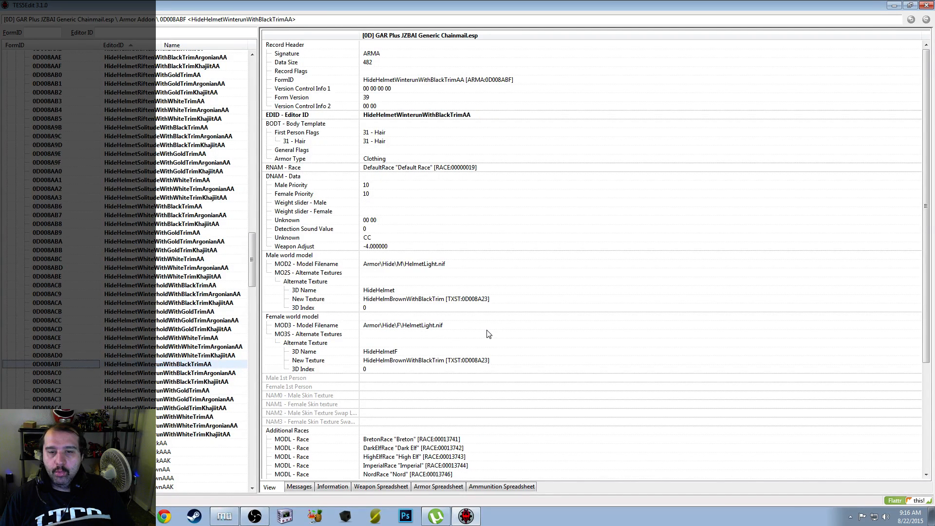
click(505, 300)
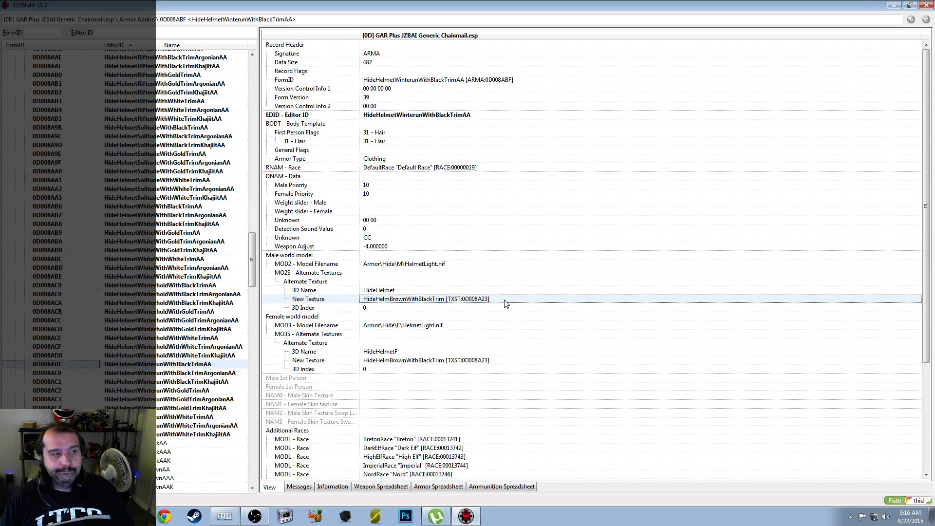
click(505, 300)
text(HideHelmetWinterholdWithWhiteTrim [TXST:0D008A45])
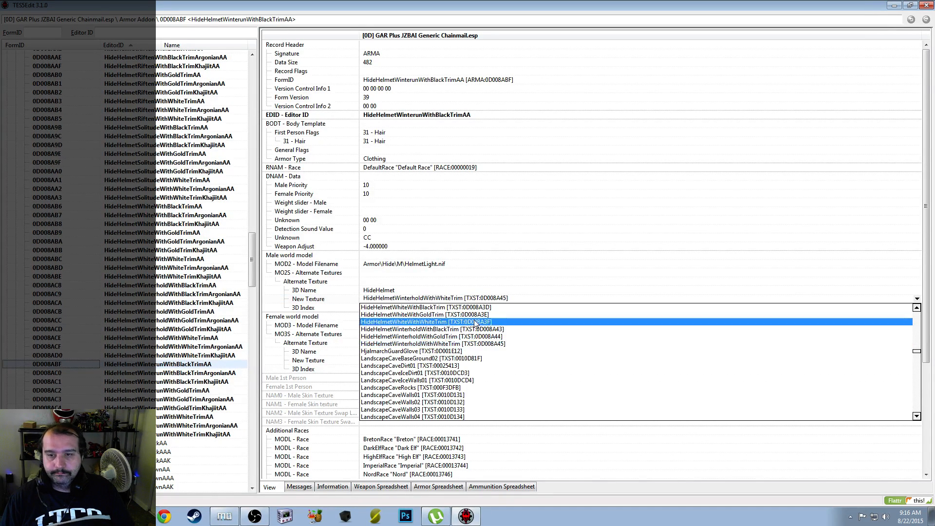
scroll(412, 344, up, 2)
scroll(411, 344, up, 1)
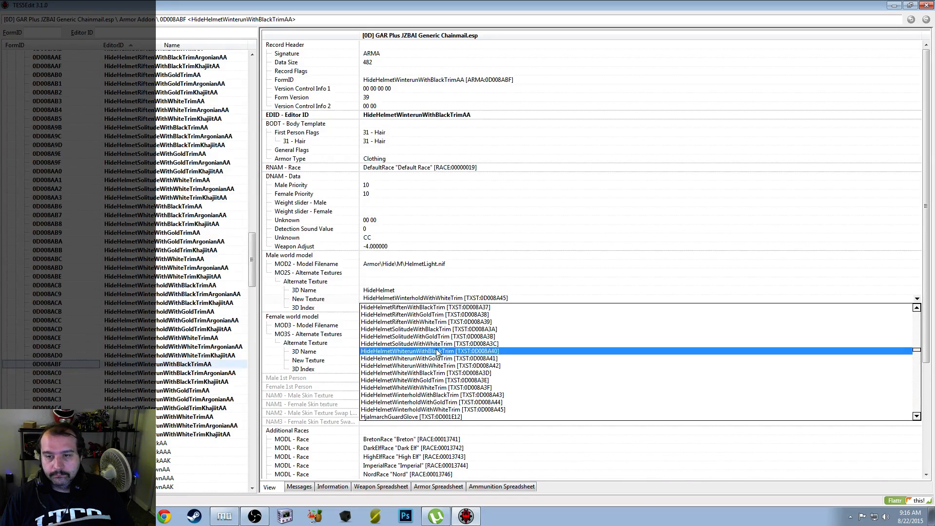
click(453, 351)
key(ctrl+c)
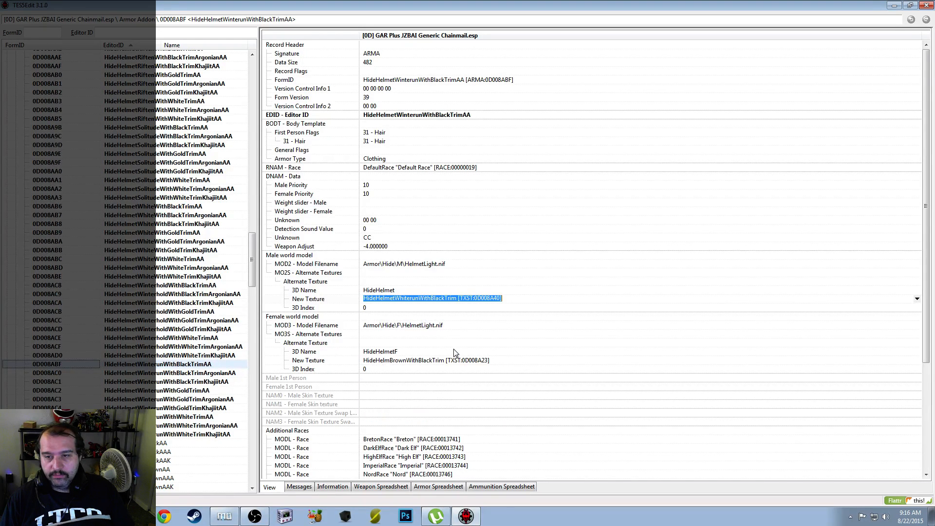
right_click(493, 361)
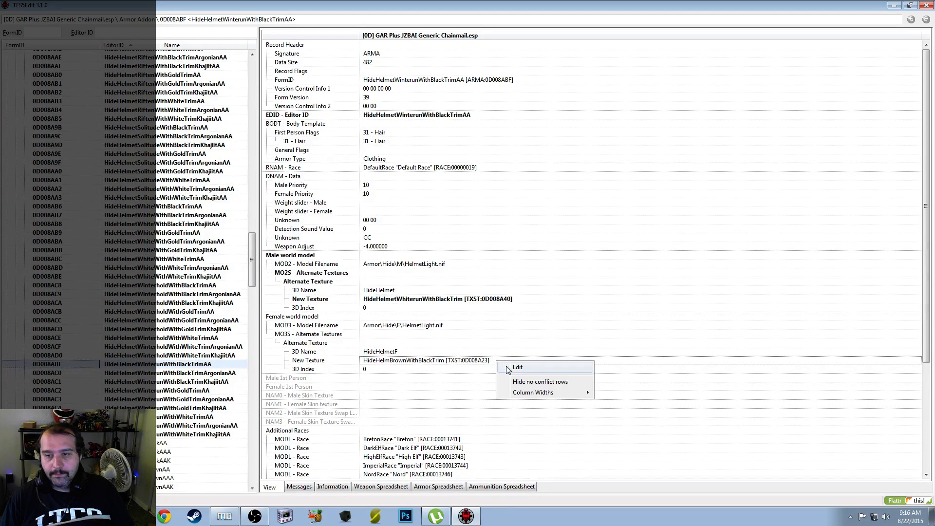
click(508, 370)
key(ctrl+v)
click(451, 271)
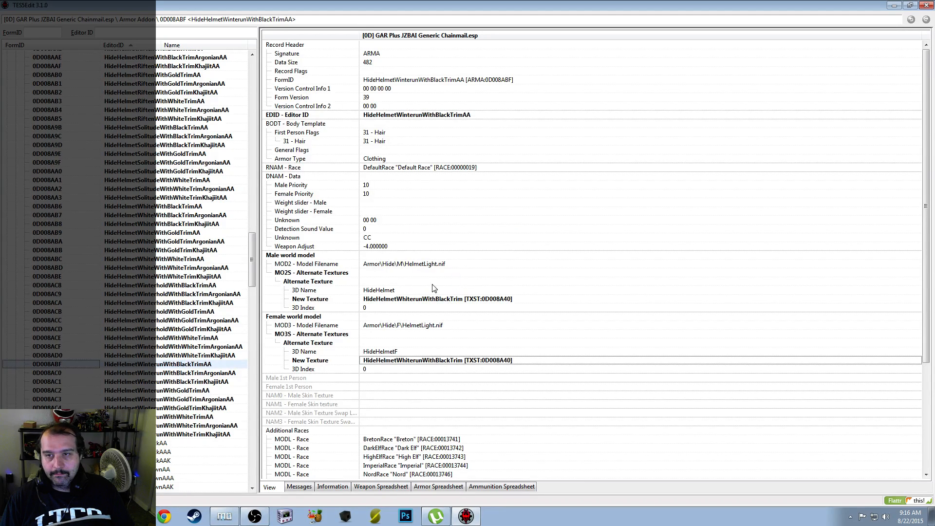
In the HideHelmetWinterunWithBlackTrimArgonianAA record, set both the male and female New Texture to HideHelmetWhiterunWithBlackTrim [TXST:0D008A40]
click(207, 374)
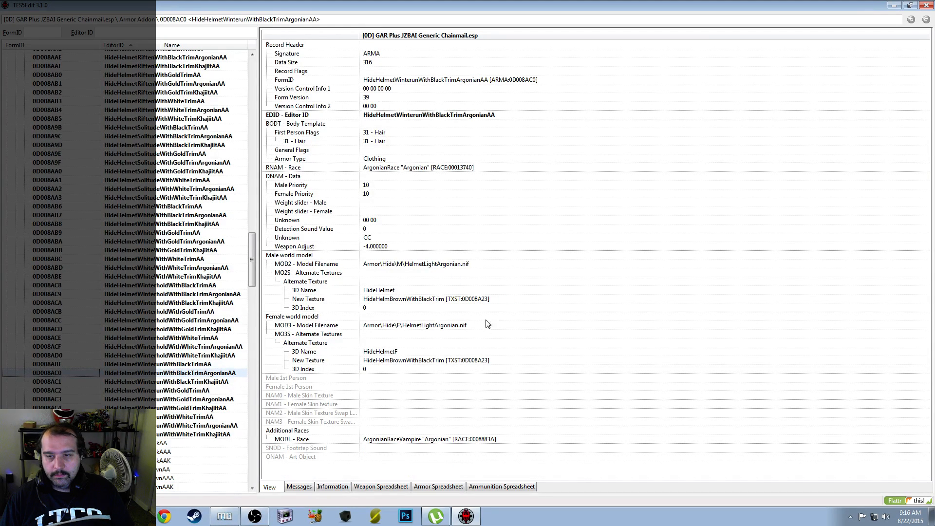
right_click(493, 300)
click(509, 308)
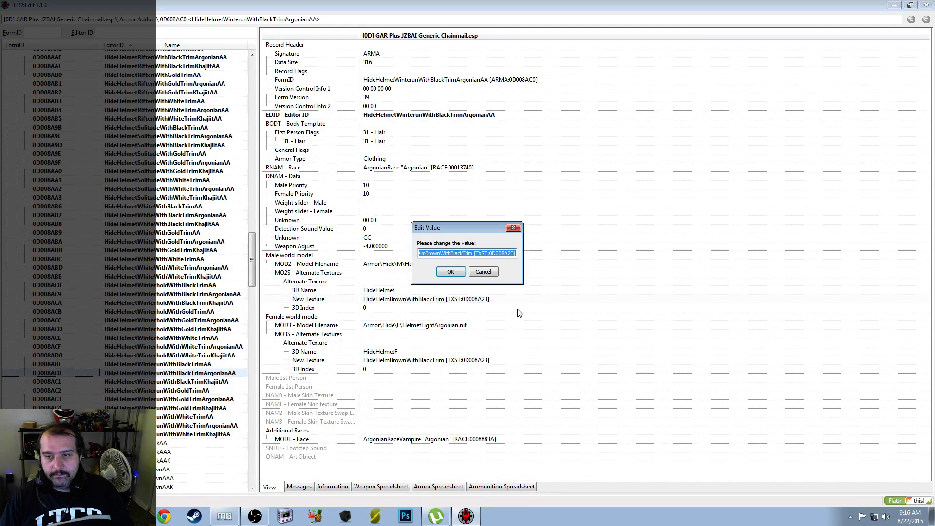
key(ctrl+v)
click(450, 272)
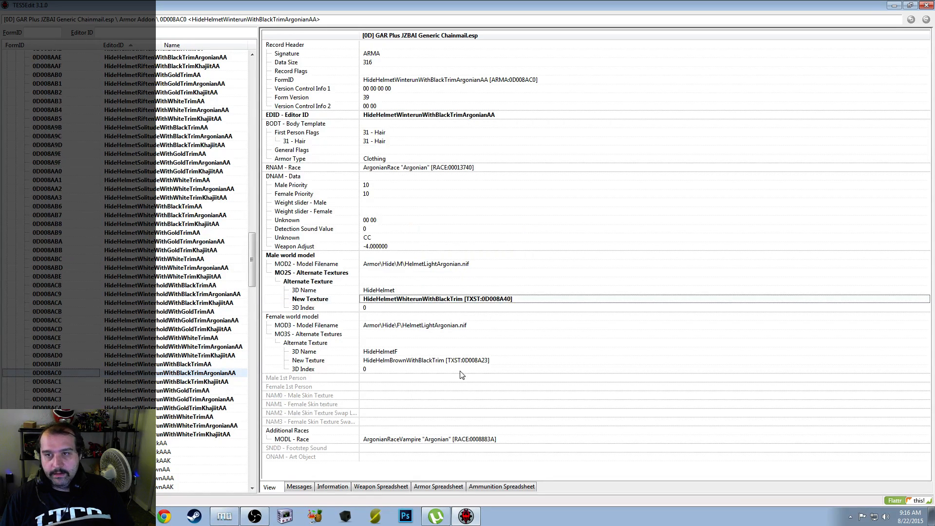
right_click(504, 364)
click(516, 369)
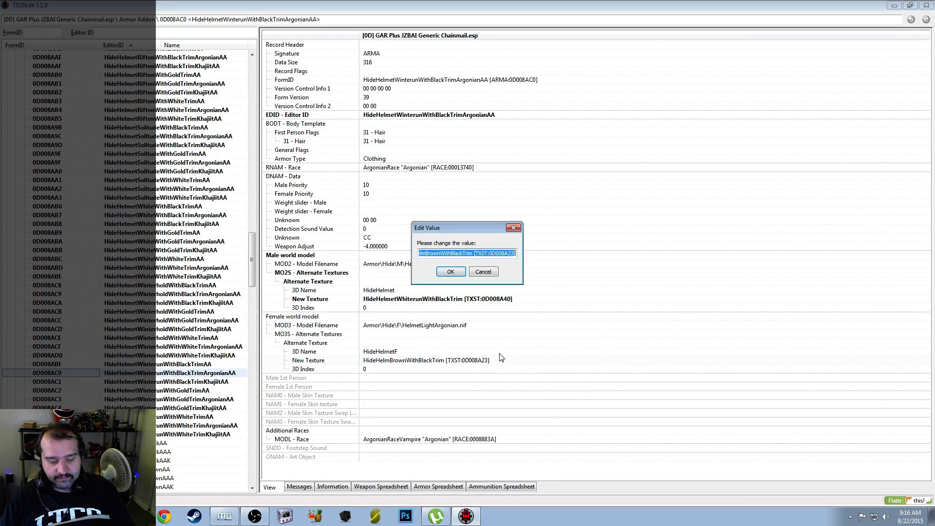
text(HideHelmetWhiterunWithBlackTrim [TXST:0D008A40])
click(450, 272)
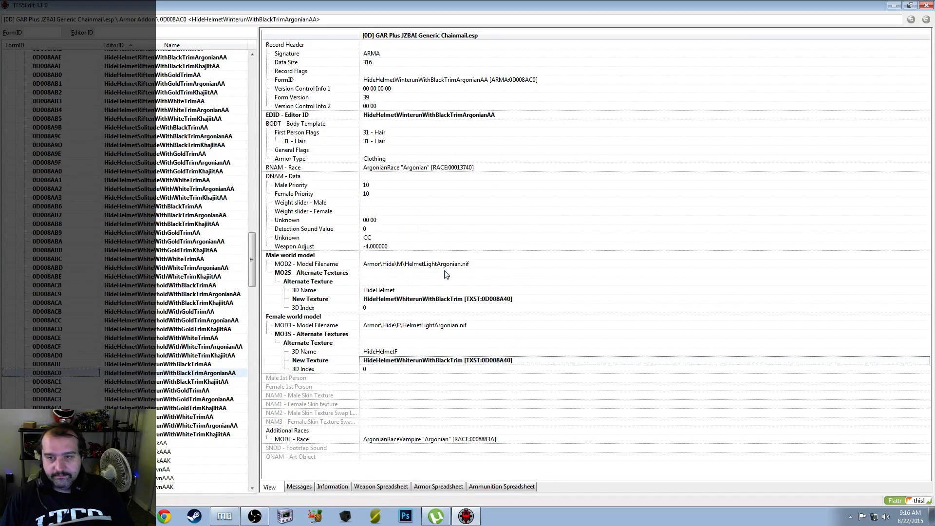
In the HideHelmetWinterunWithBlackTrimKhajiitAA record, set both the male and female New Texture to HideHelmetWhiterunWithBlackTrim [TXST:0D008A40]
click(196, 383)
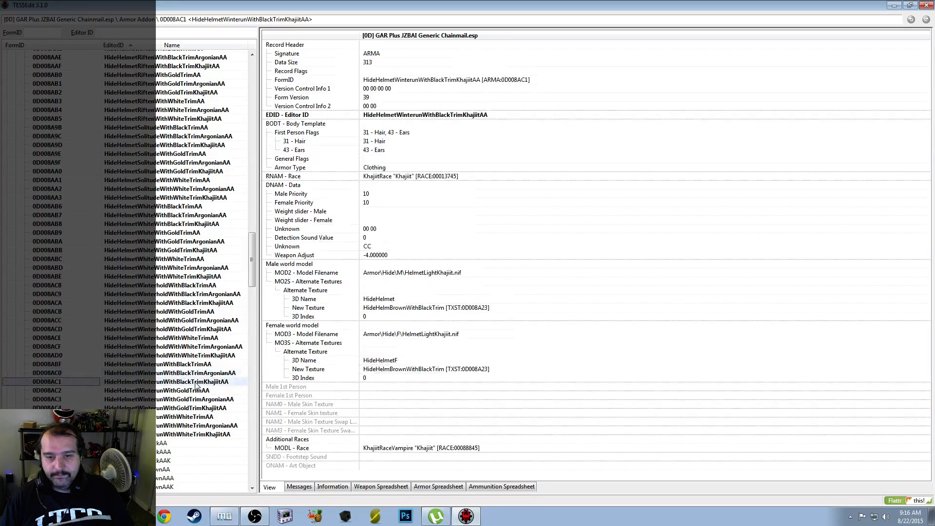
right_click(504, 310)
click(521, 312)
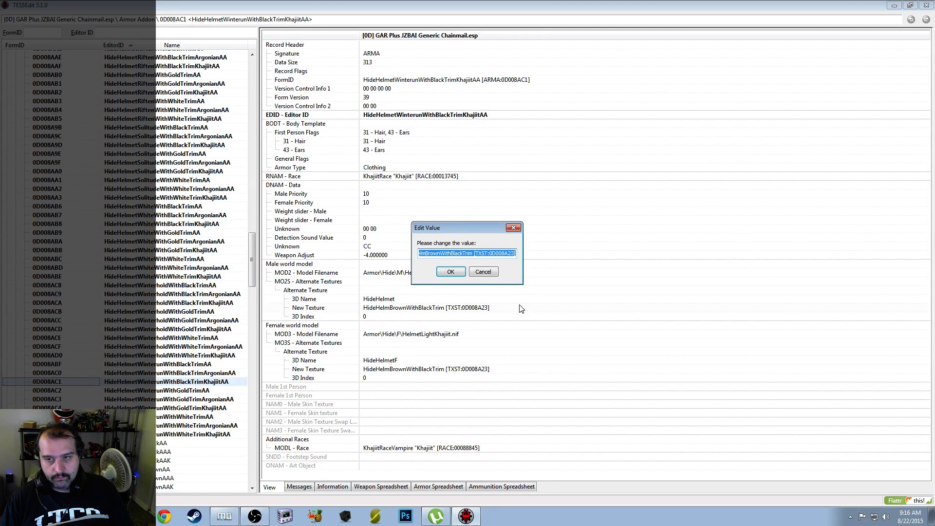
text(HideHelmetWhiterunWithBlackTrim [TXST:0D008A40])
click(451, 271)
click(499, 371)
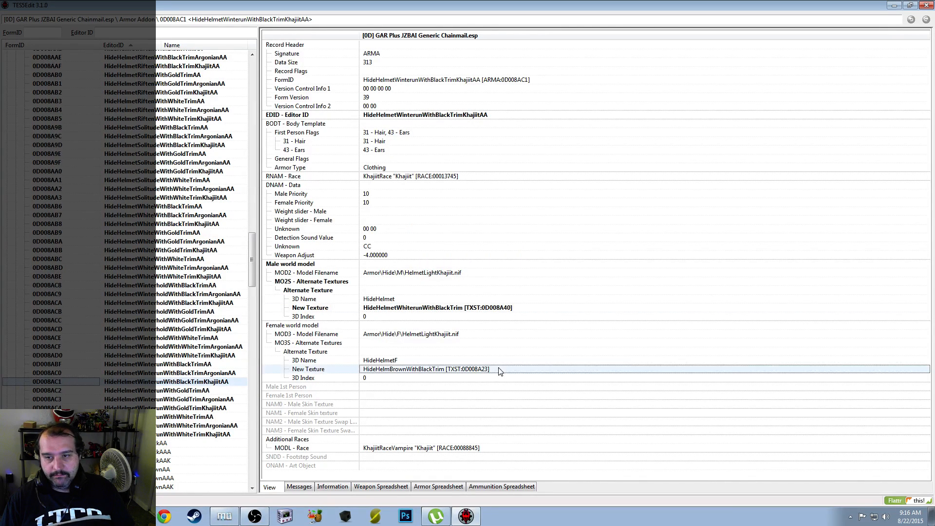
right_click(499, 371)
click(512, 373)
text(HideHelmetWhiterunWithBlackTrim [TXST:0D008A40])
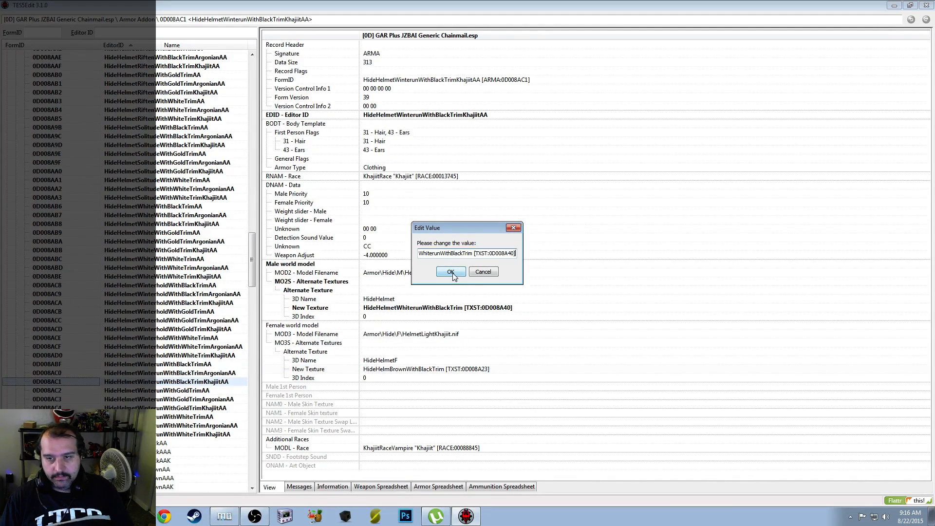
click(451, 272)
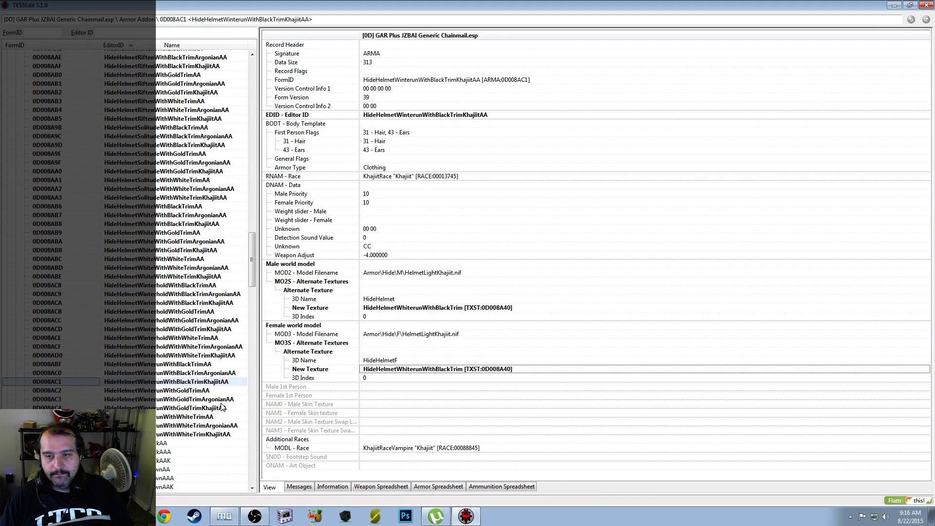
In the HideHelmetWinterunWithGoldTrimAA record, set both the male and female New Texture to HideHelmetWhiterunWithGoldTrim [TXST:0D008A41]
click(199, 391)
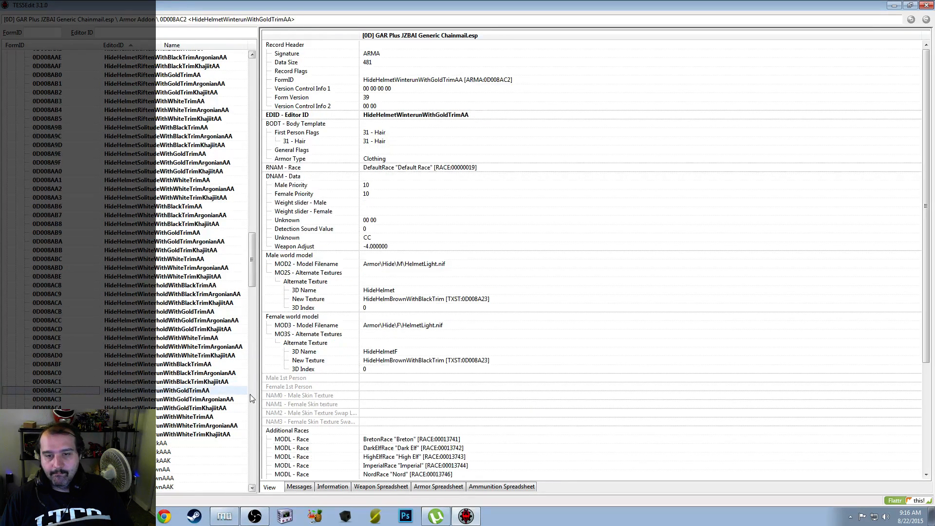
click(511, 300)
click(511, 298)
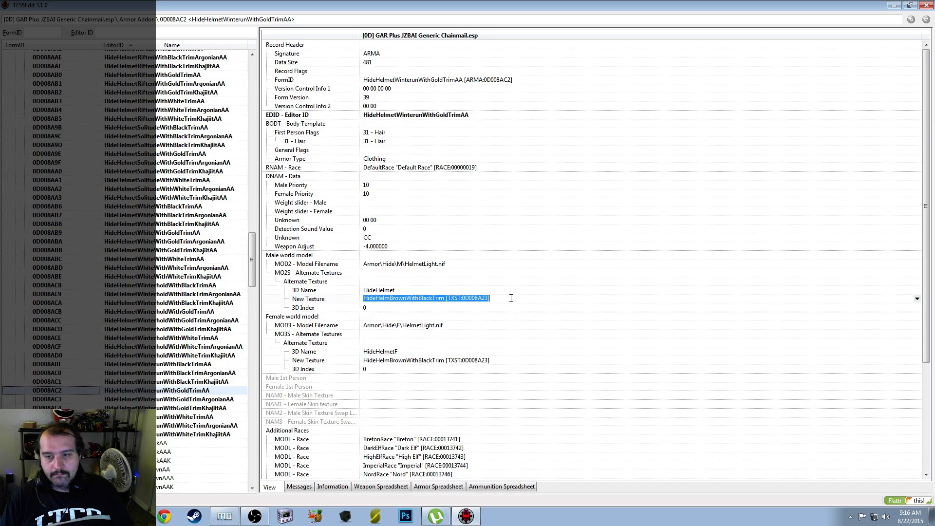
text(HideHelmetWhiterunWithBlackTrim [TXST:0D008A40])
click(507, 355)
key(ctrl+c)
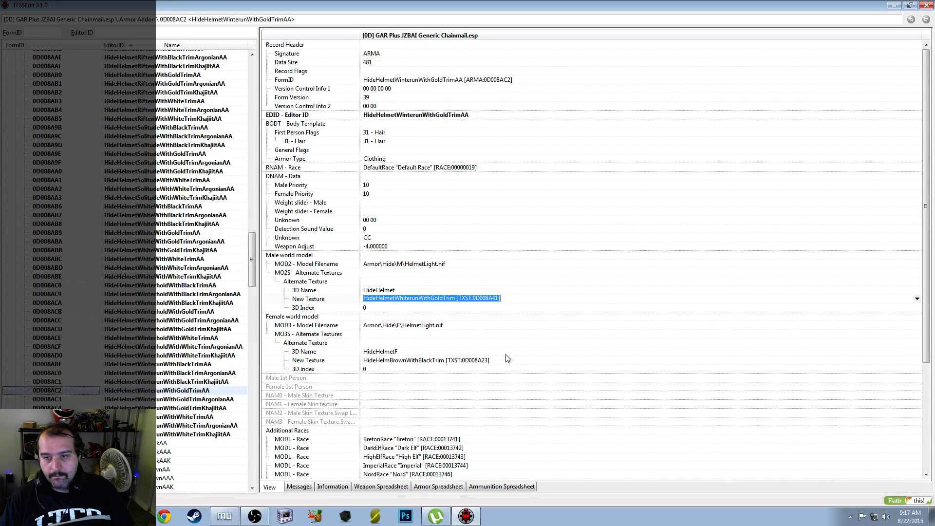
right_click(503, 361)
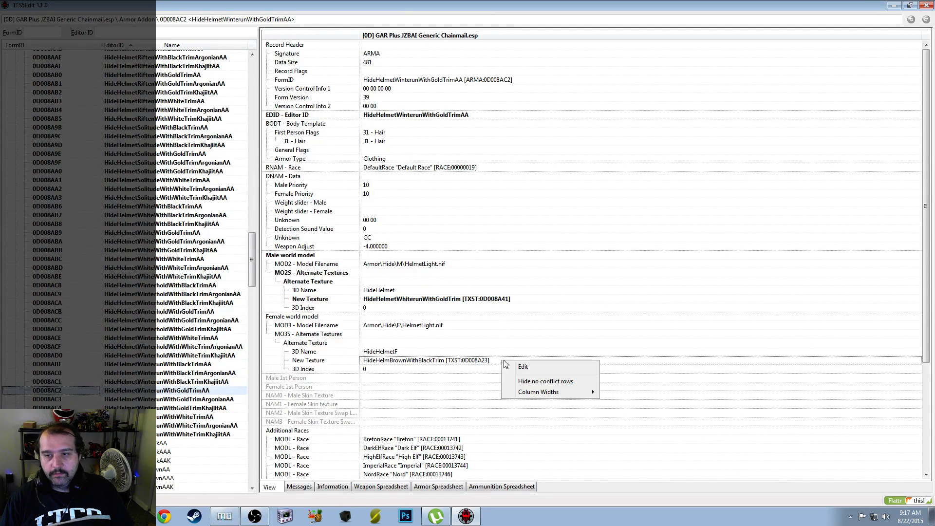
click(522, 367)
key(ctrl+v)
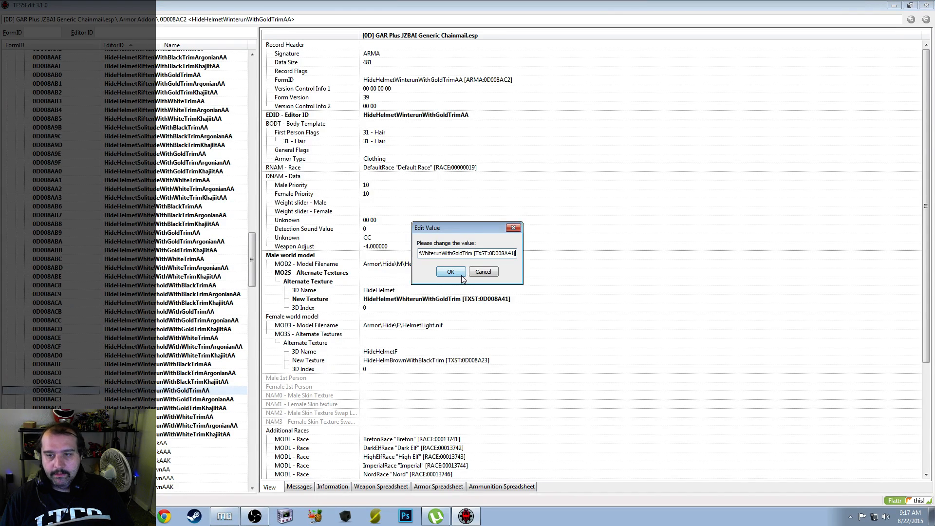
click(463, 275)
In the HideHelmetWinterunWithGoldTrimArgonianAA record, set both the male and female New Texture to HideHelmetWhiterunWithGoldTrim [TXST:0D008A41]
click(208, 402)
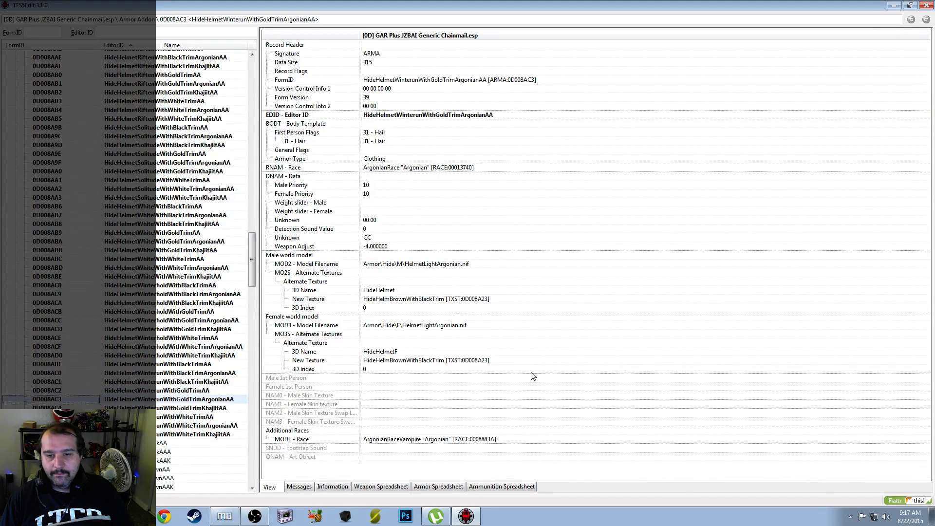
right_click(515, 301)
click(526, 305)
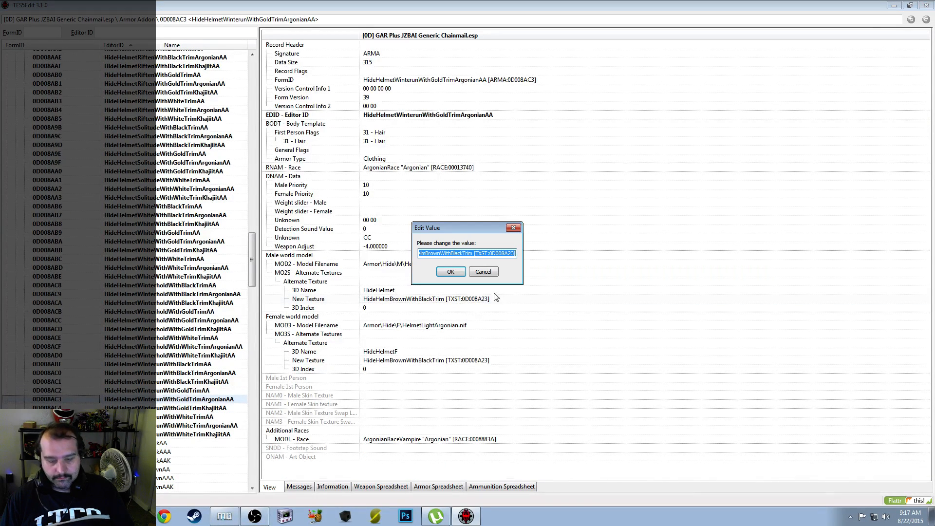
key(ctrl+v)
click(450, 271)
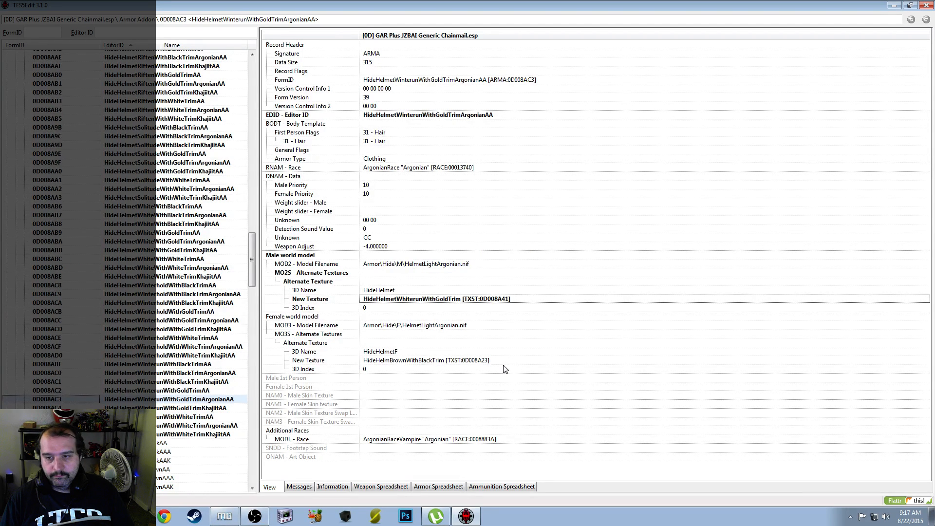
right_click(504, 363)
click(515, 370)
key(ctrl+v)
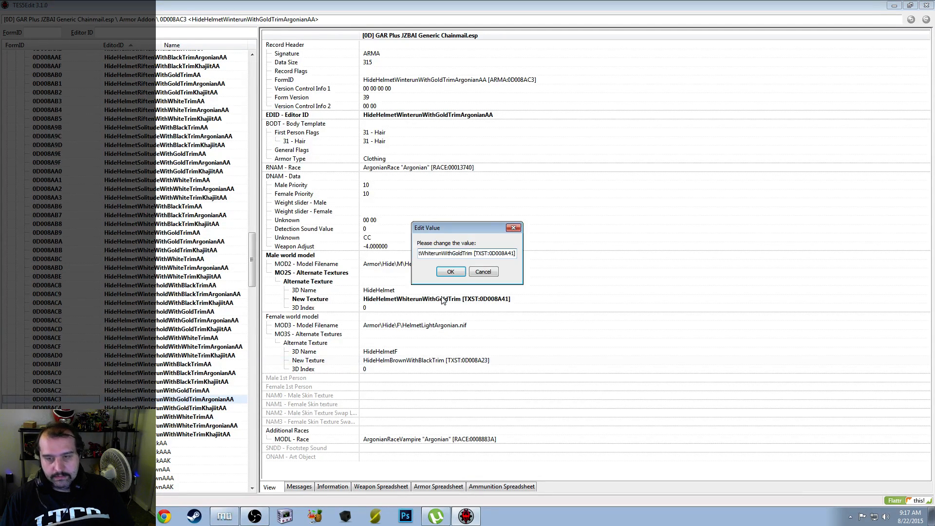
click(450, 272)
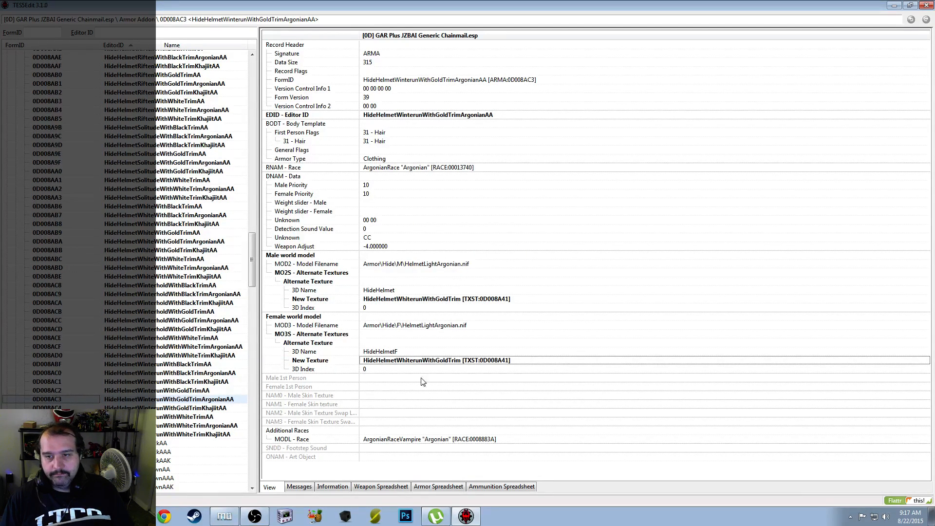
In the HideHelmetWinterunWithGoldTrimKhajiitAA record, set both the male and female New Texture to HideHelmetWhiterunWithGoldTrim [TXST:0D008A41]
click(218, 409)
right_click(496, 311)
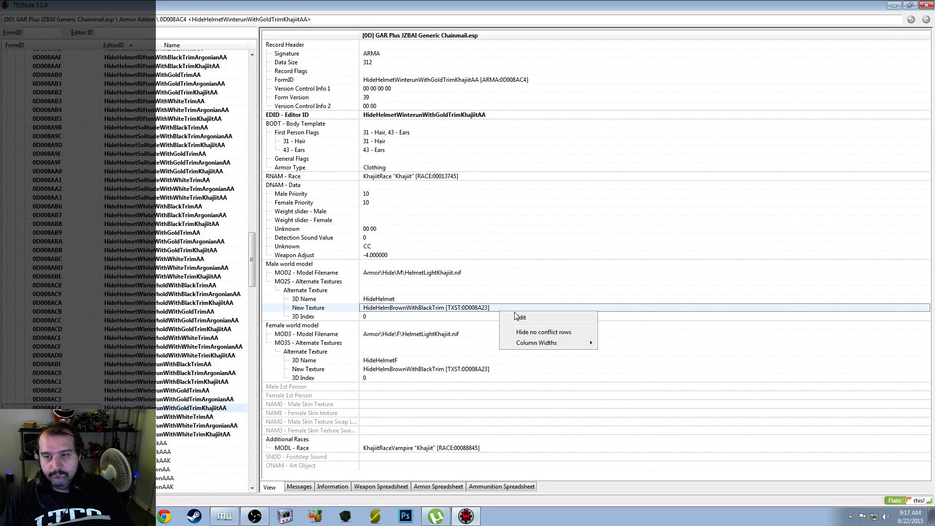
click(519, 318)
text(HideHelmetWhiterunWithGoldTrim [TXST:0D008A41])
click(449, 272)
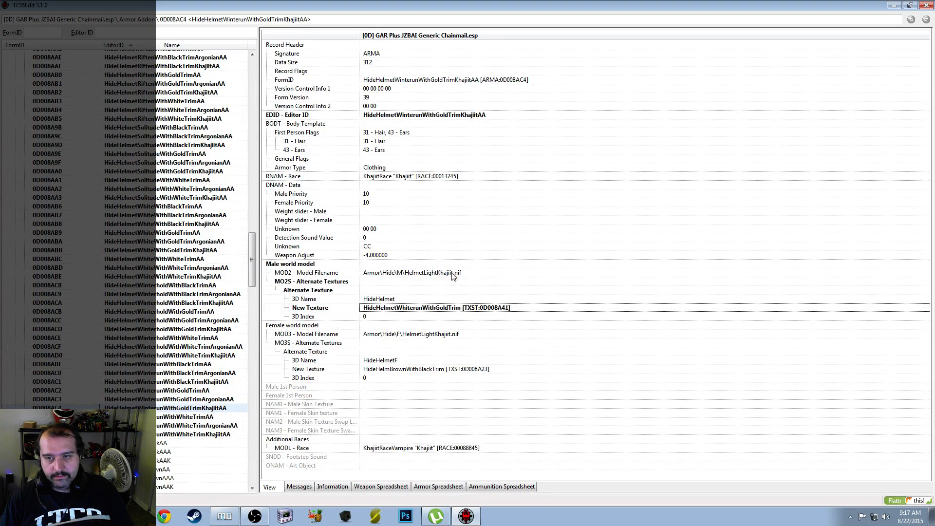
right_click(492, 371)
click(513, 375)
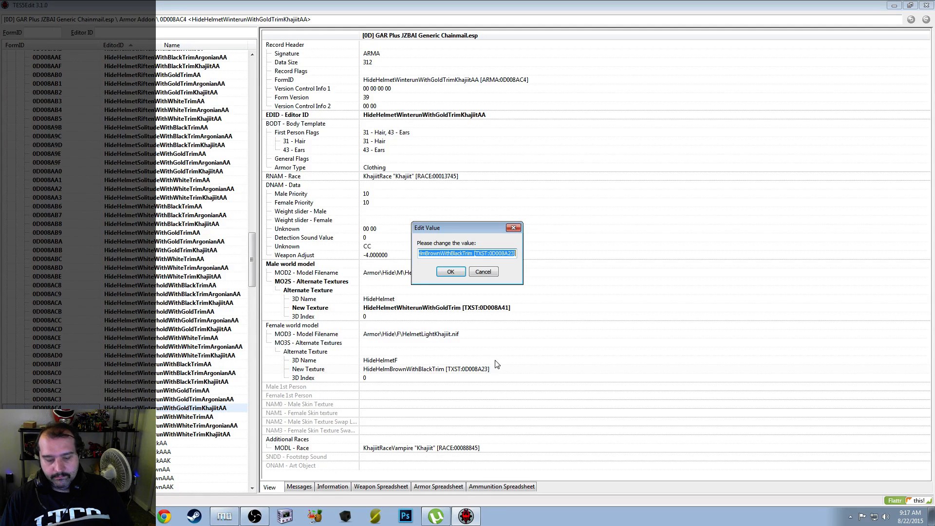
text(HideHelmetWhiterunWithGoldTrim [TXST:0D008A41])
click(451, 272)
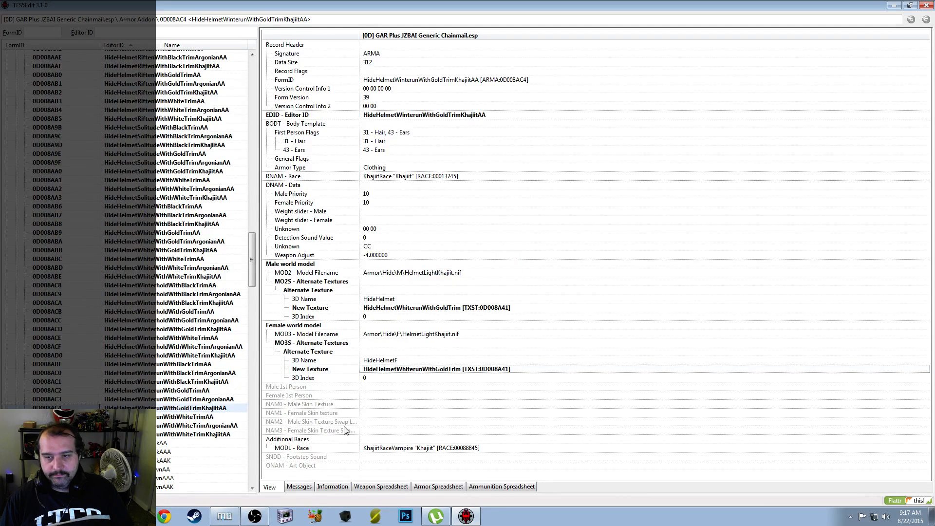
In the HideHelmetWinterunWithWhiteTrimAA record, set both the male and female New Texture to HideHelmetWhiterunWithWhiteTrim [TXST:0D008A42]
click(202, 420)
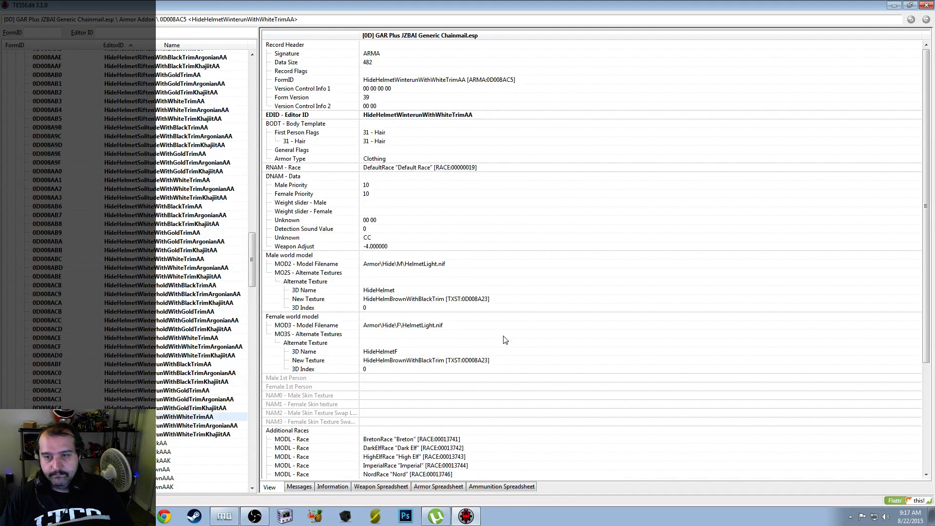
click(510, 300)
click(509, 299)
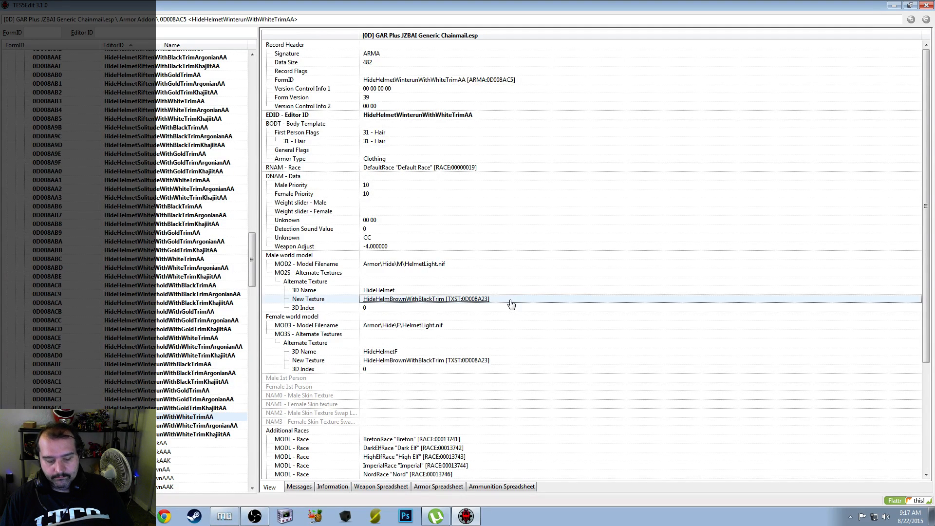
text(HideHelmetWhiterunWithGoldTrim [TXST:0D008A41])
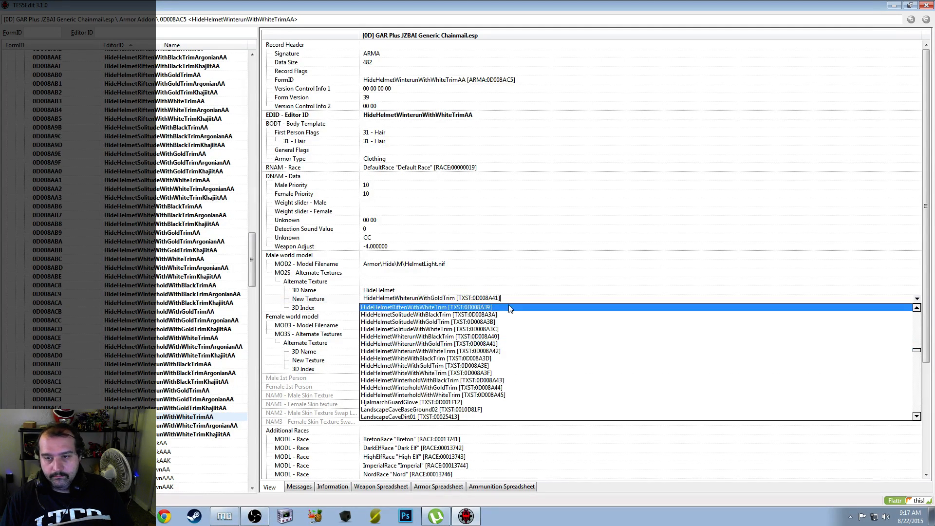
click(495, 352)
key(ctrl+c)
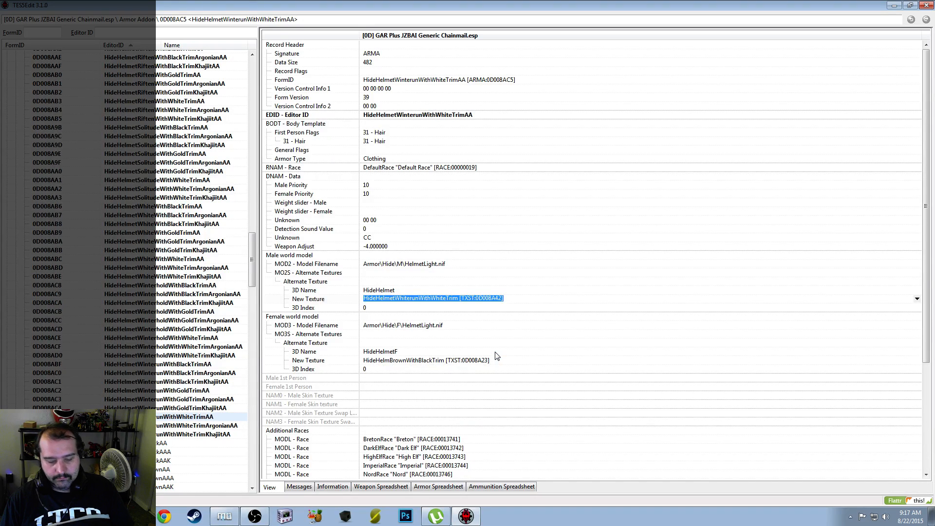
right_click(512, 361)
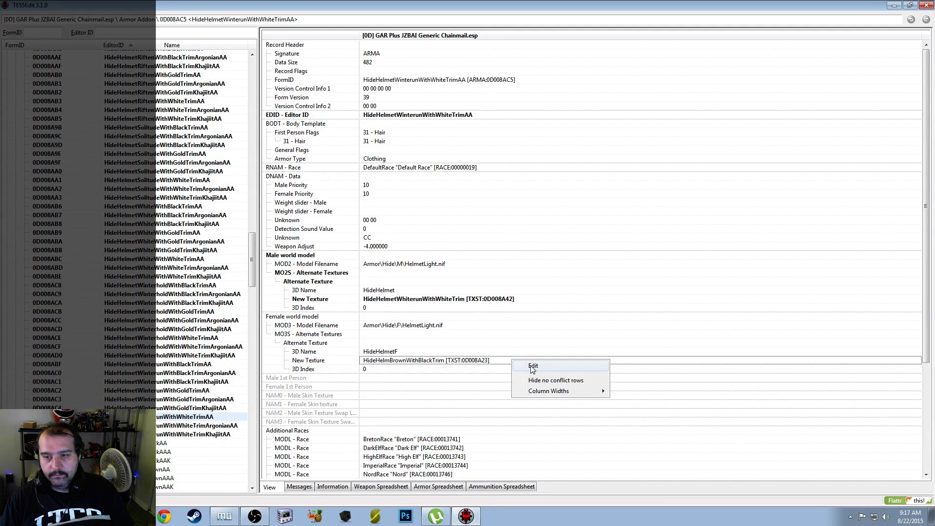
click(531, 367)
key(ctrl+v)
click(450, 271)
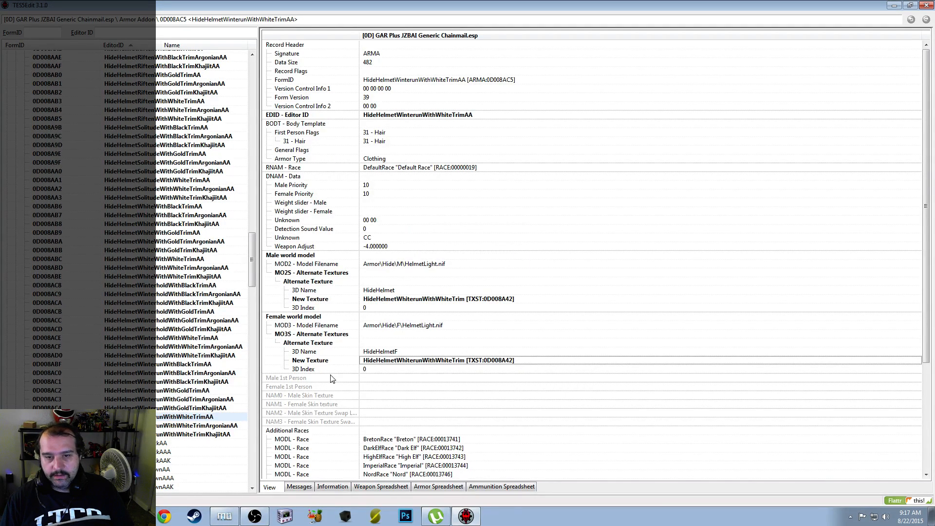
In the HideHelmetWinterunWithWhiteTrimArgonianAA record, set both the male and female New Texture to HideHelmetWhiterunWithWhiteTrim [TXST:0D008A42]
click(222, 426)
right_click(502, 301)
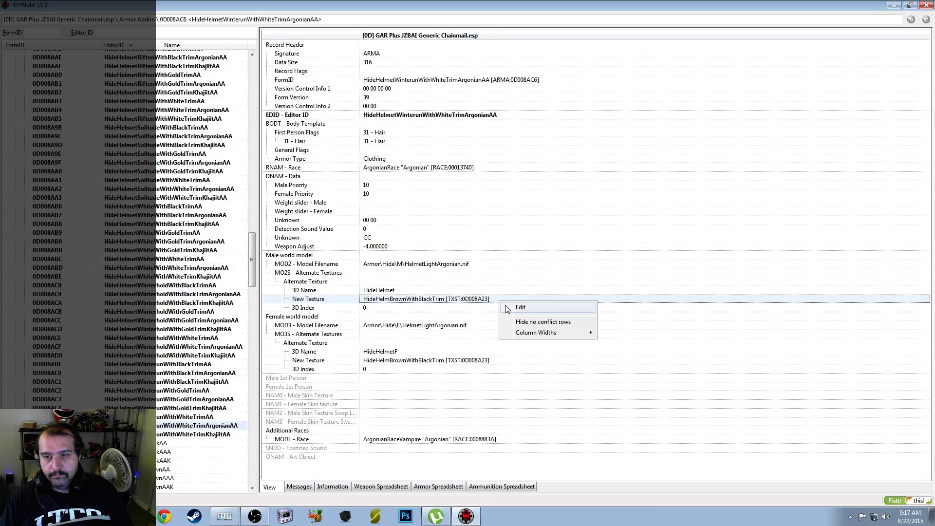
click(510, 312)
key(ctrl+v)
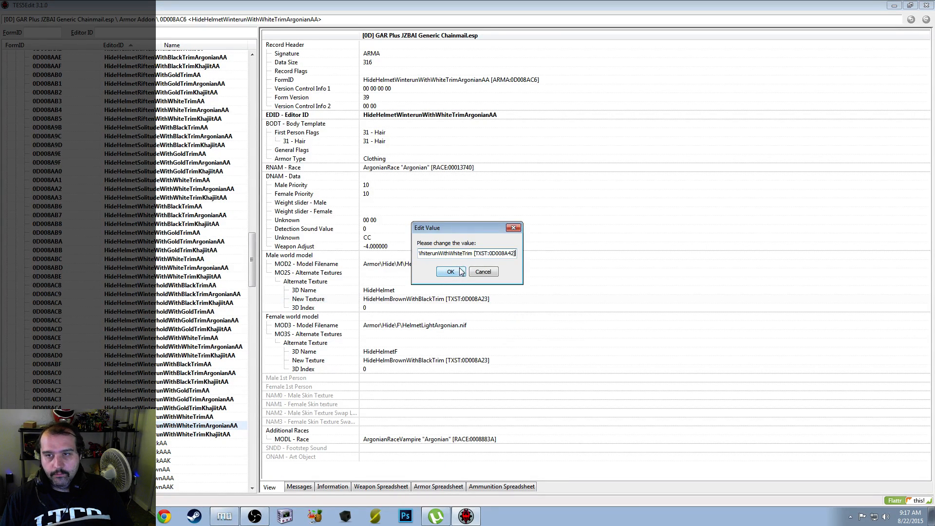
click(450, 272)
right_click(503, 362)
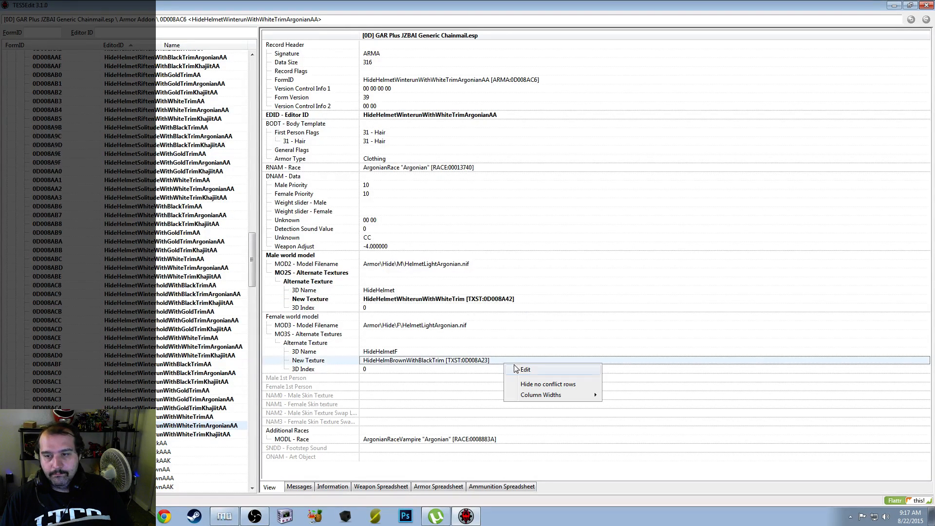
click(515, 368)
key(ctrl+v)
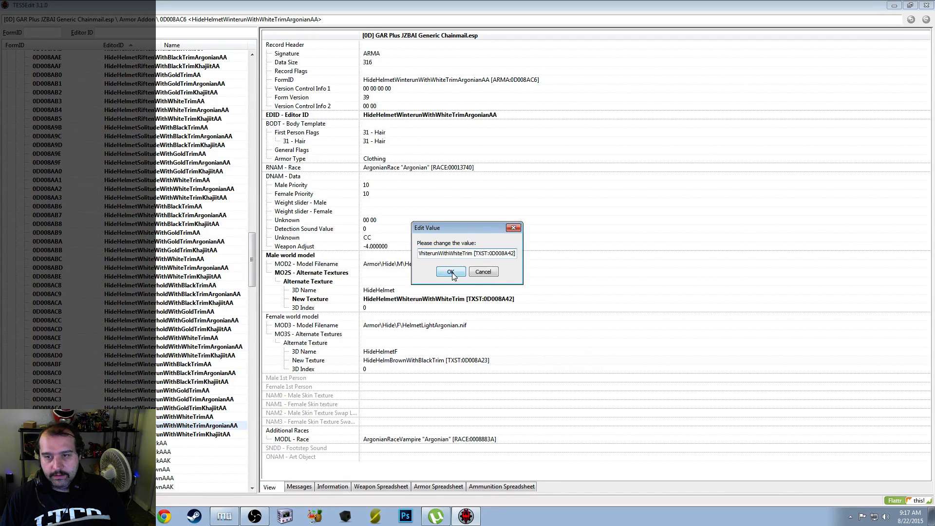
click(450, 271)
In the HideHelmetWinterunWithWhiteTrimKhajiitAA record, set both the male and female New Texture to HideHelmetWhiterunWithWhiteTrim [TXST:0D008A42]
click(229, 436)
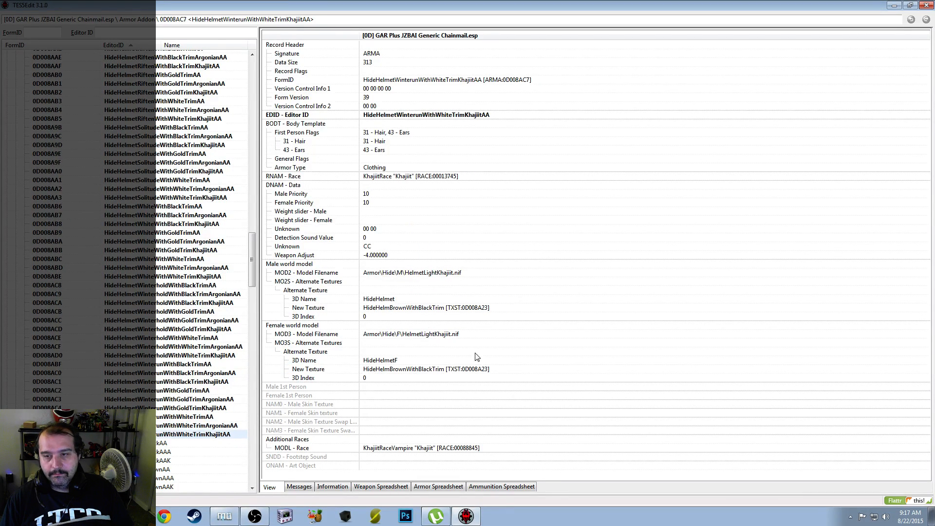
right_click(499, 310)
click(507, 316)
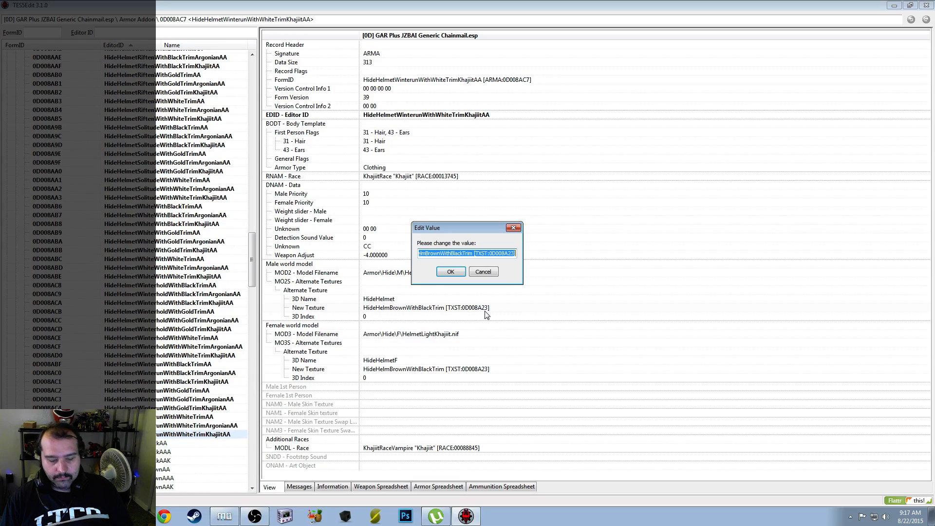
text(HideHelmetWhiterunWithWhiteTrim [TXST:0D008A42])
click(460, 271)
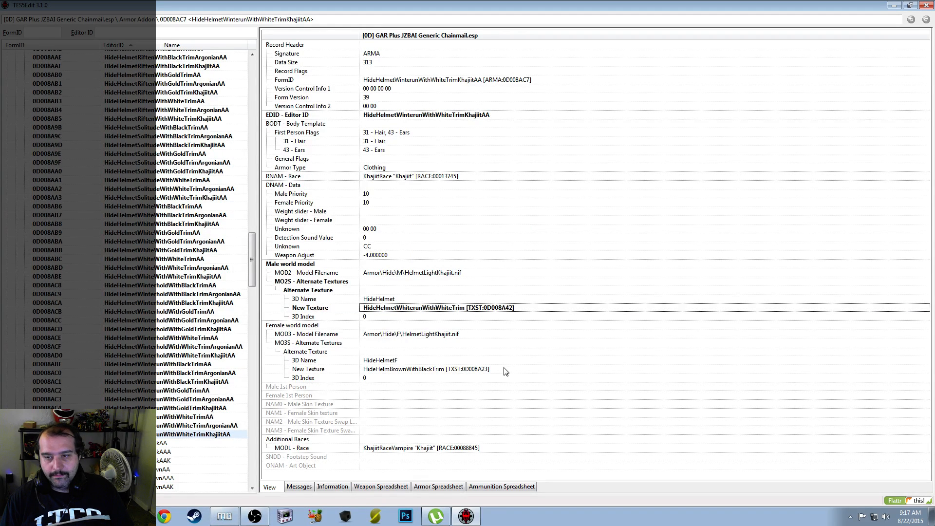
right_click(505, 371)
click(519, 377)
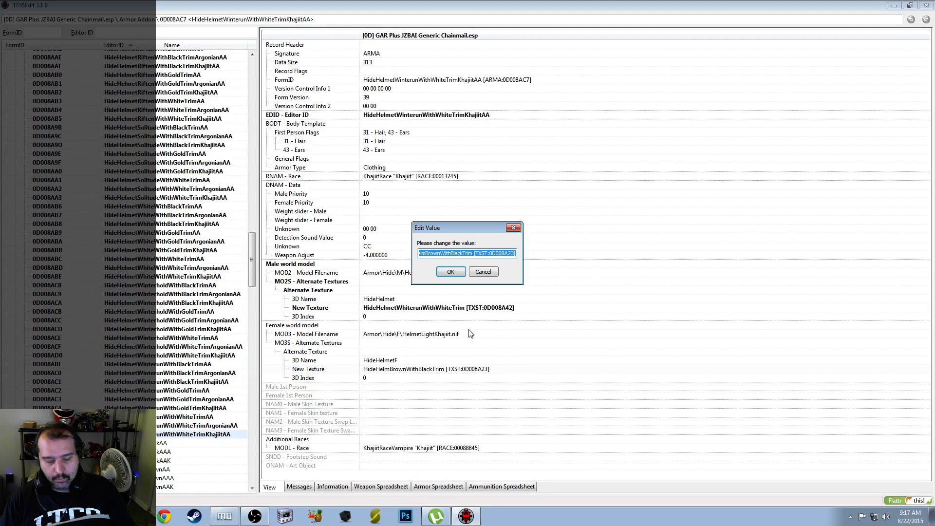
text(HideHelmetWhiterunWithWhiteTrim [TXST:0D008A42])
click(450, 271)
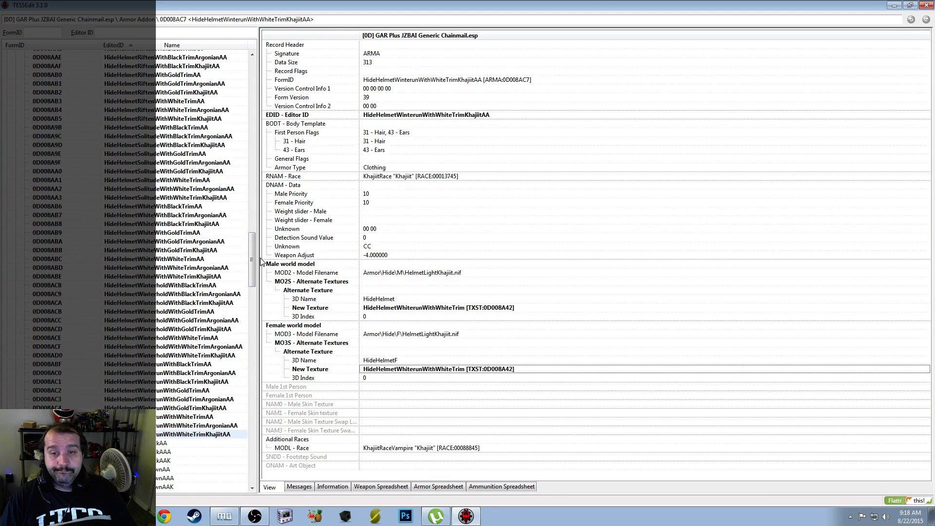
Examine the conflicting base helmet armor addons from HideHelmet01AA to HideHelmetArgonianAA, comparing the plugin's values with Skyrim.esm and the Unofficial Skyrim Patch
drag(253, 265, 250, 163)
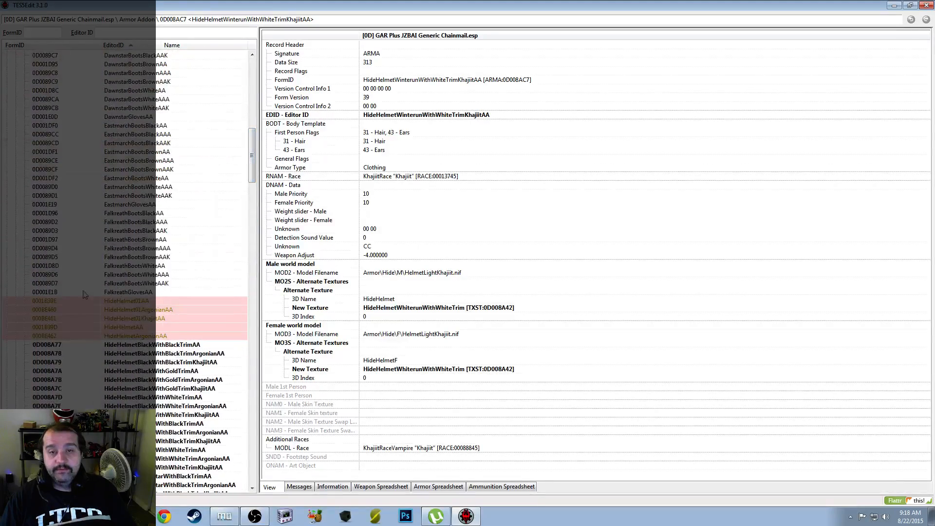
click(130, 301)
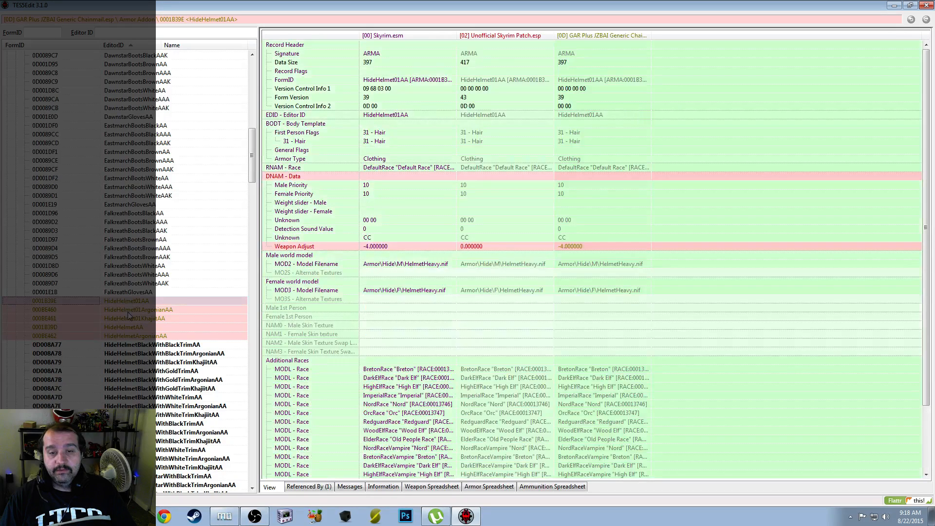
click(131, 311)
click(132, 319)
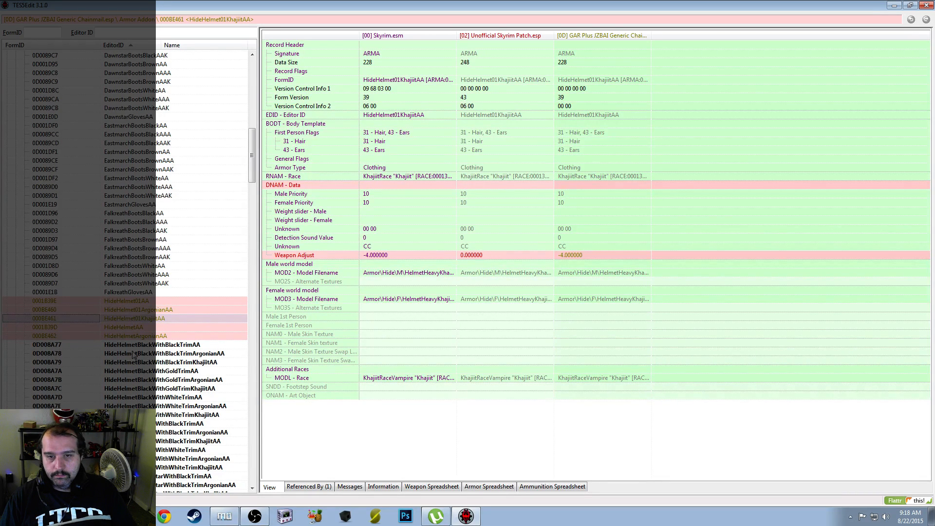
click(143, 327)
click(143, 336)
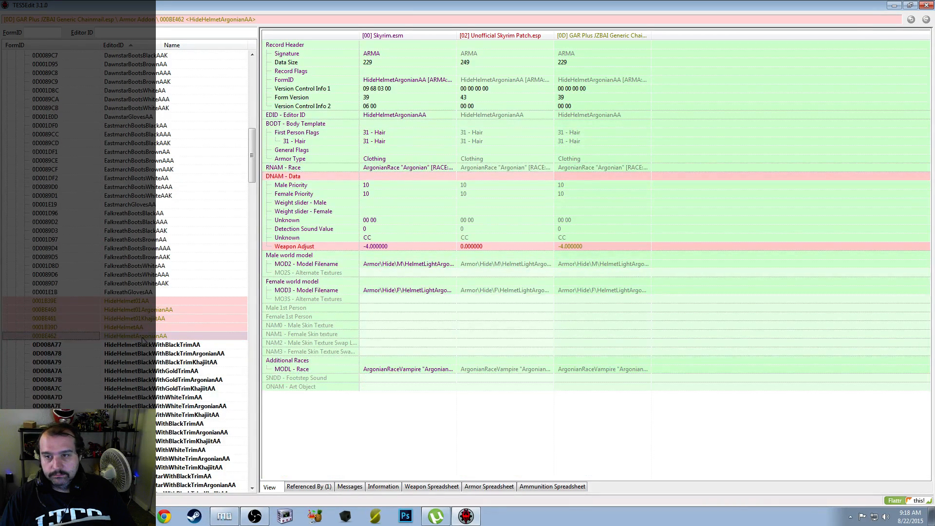
click(144, 303)
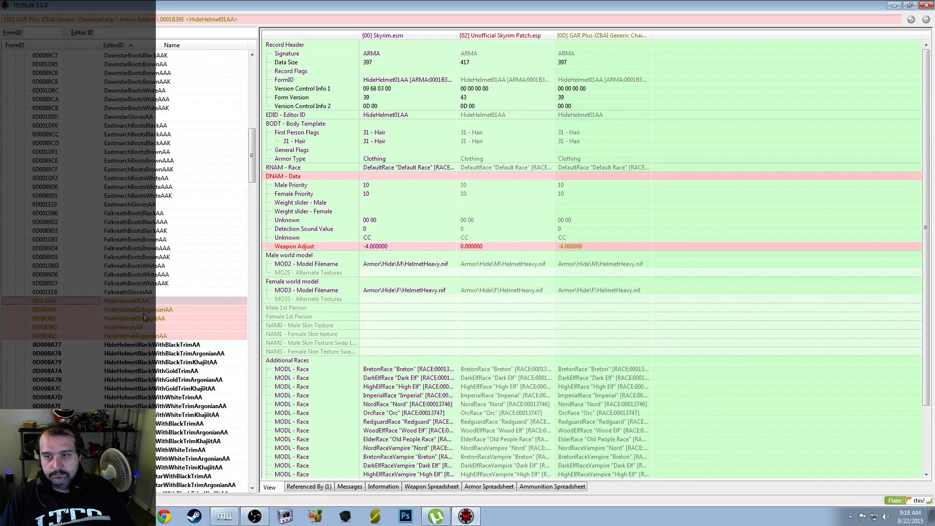
click(143, 312)
click(145, 320)
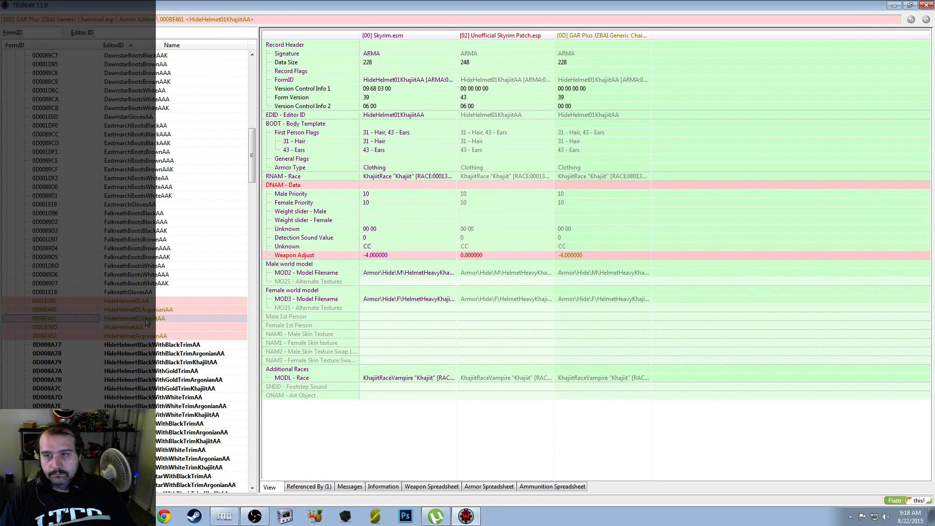
Compare the Weapon Adjust values of the base HideHelmet armor addons between Skyrim.esm, the Unofficial Skyrim Patch and the chainmail plugin
click(144, 312)
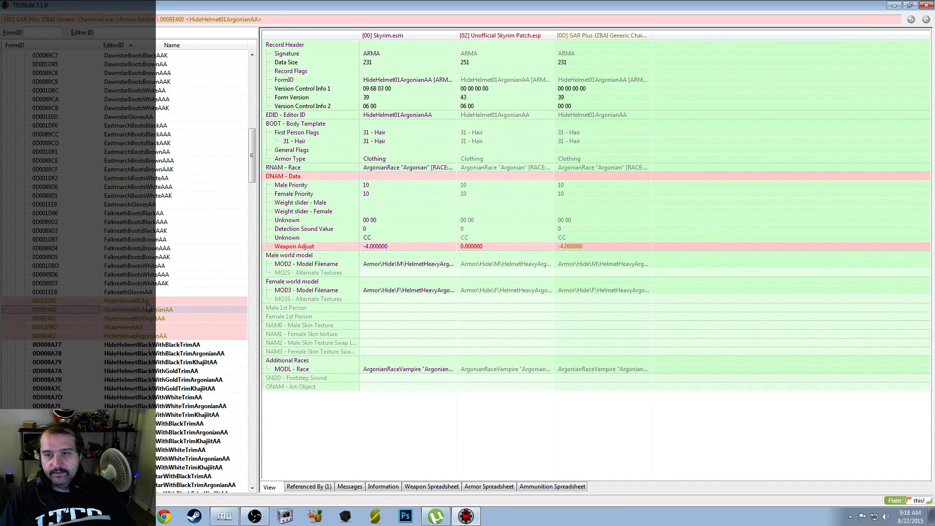
click(146, 302)
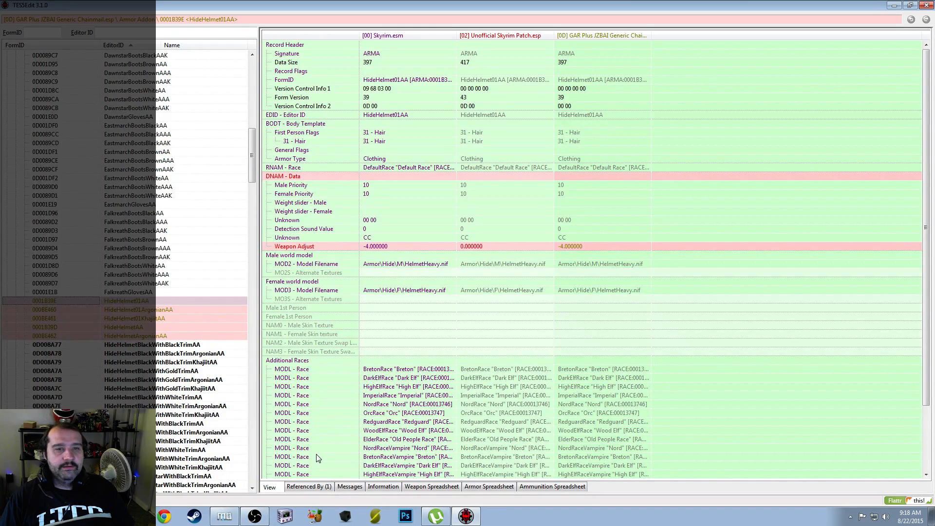
click(392, 247)
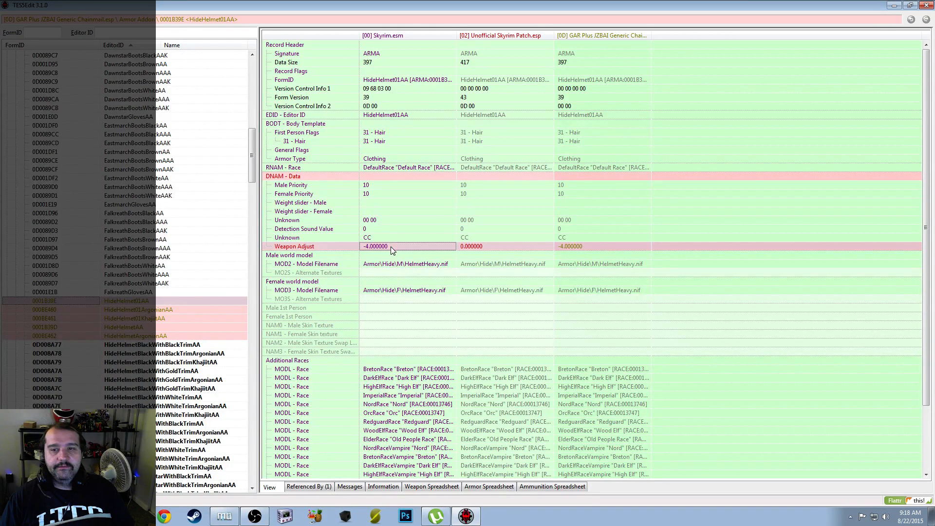
click(501, 245)
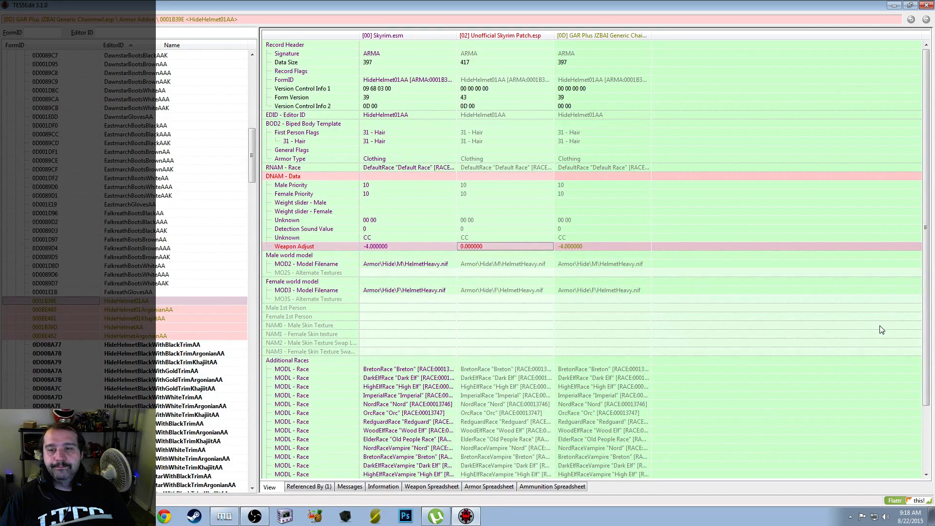
drag(928, 292, 926, 341)
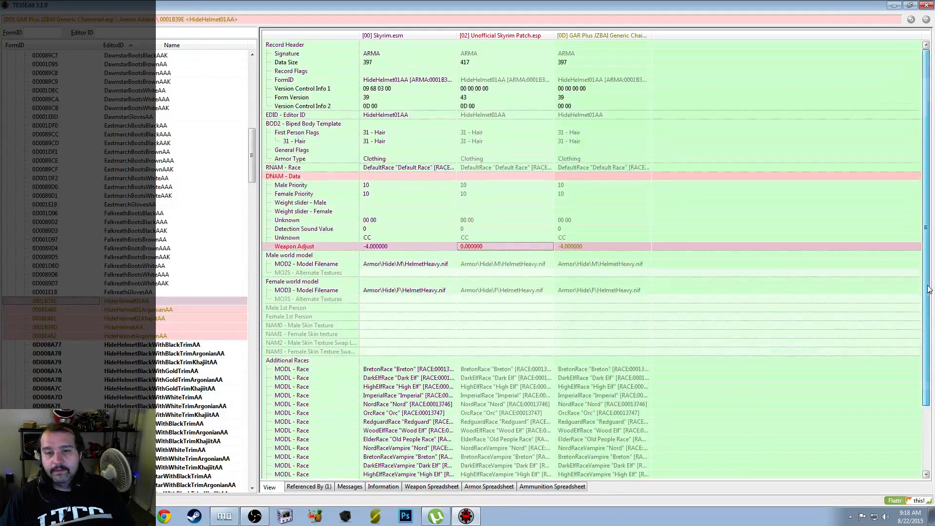
click(133, 318)
click(130, 328)
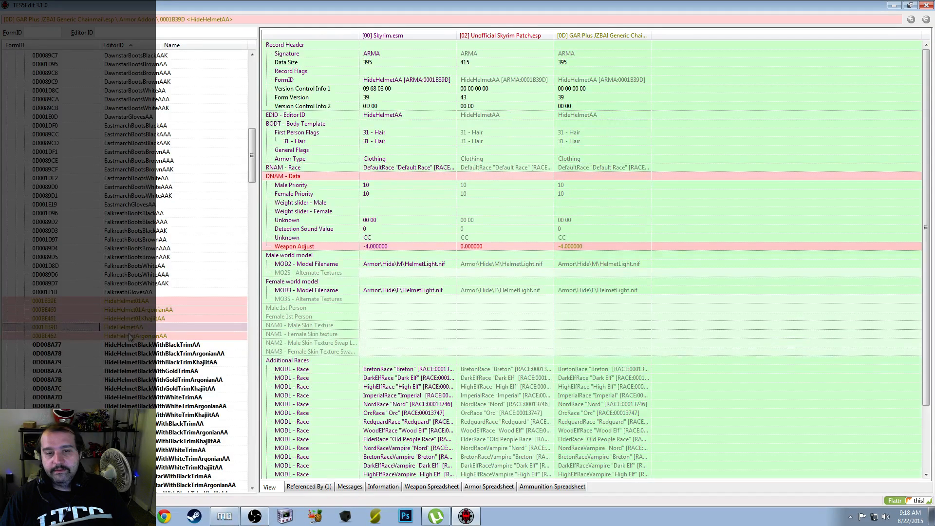
click(130, 336)
click(130, 301)
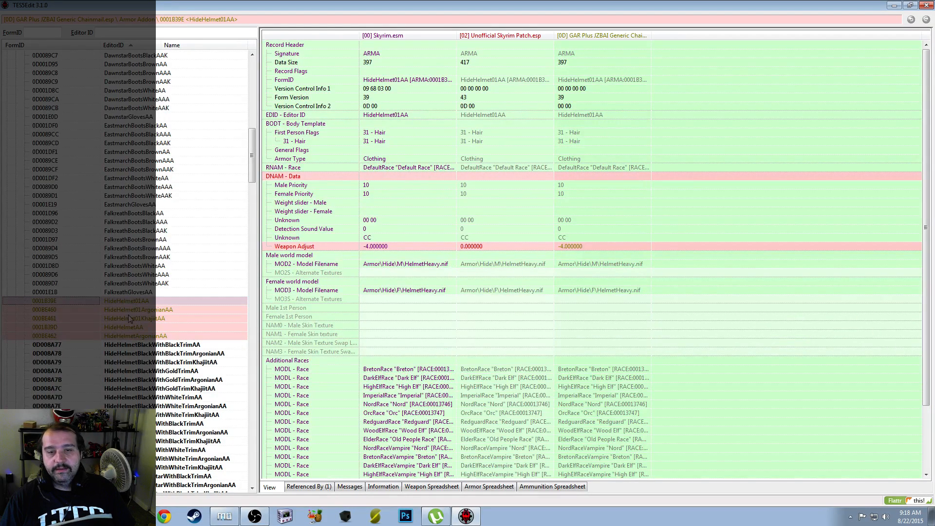
click(130, 319)
Look through the plugin's armor addons and inspect the ImperialHelmetLightAA, Argonian and Khajiit records
scroll(167, 325, up, 20)
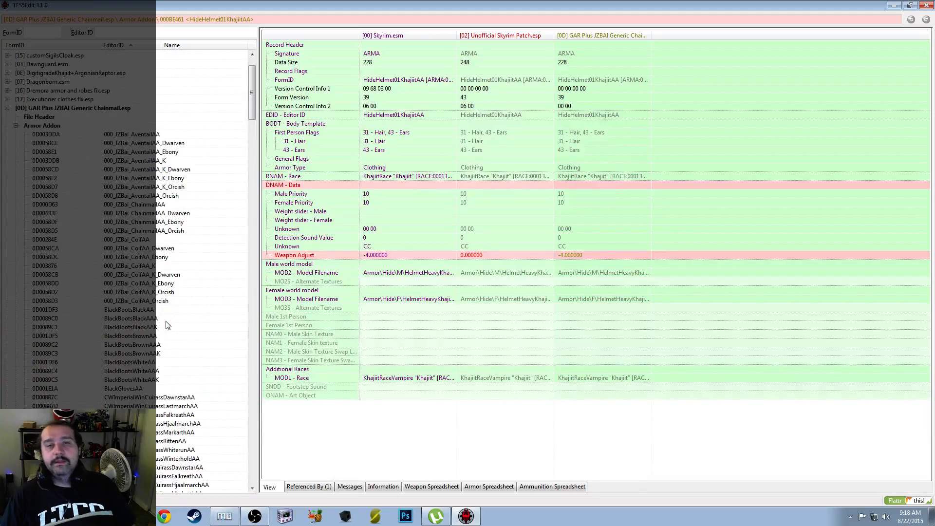
scroll(167, 325, down, 20)
scroll(167, 325, up, 2)
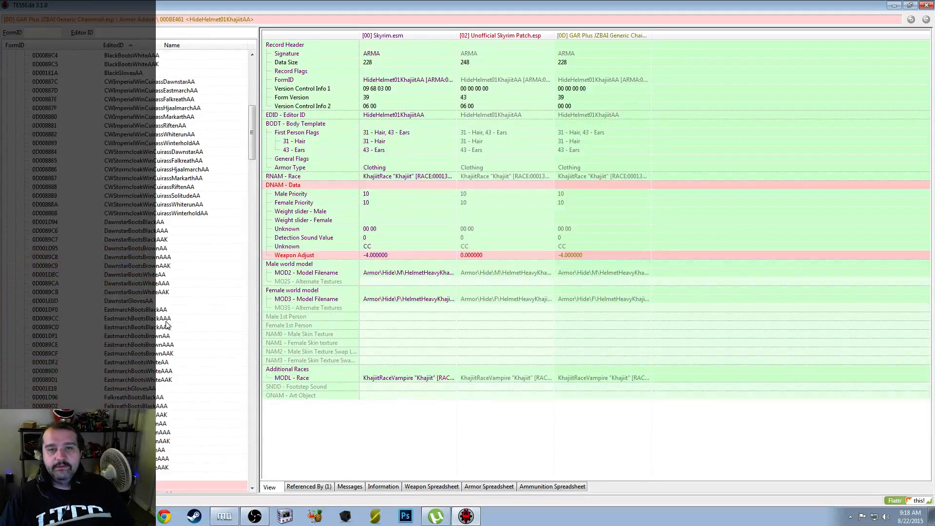
scroll(165, 326, down, 15)
scroll(166, 326, down, 19)
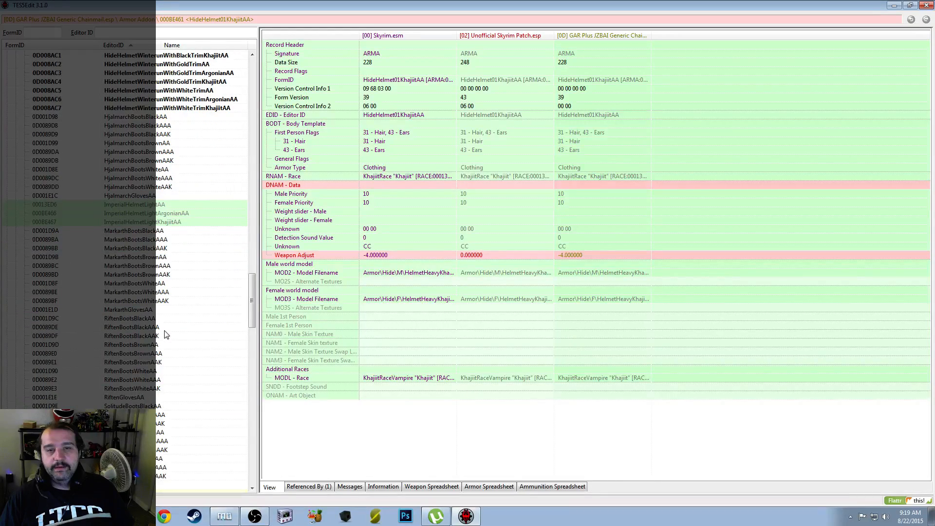
click(164, 206)
click(166, 216)
click(168, 222)
Inspect the Argonian and Khajiit Winterhold boots armor addons, including WinterholdBootsBrownAAA, WinterholdBootsWhiteAAK and WinterholdBootsWhiteAAA
scroll(167, 244, down, 20)
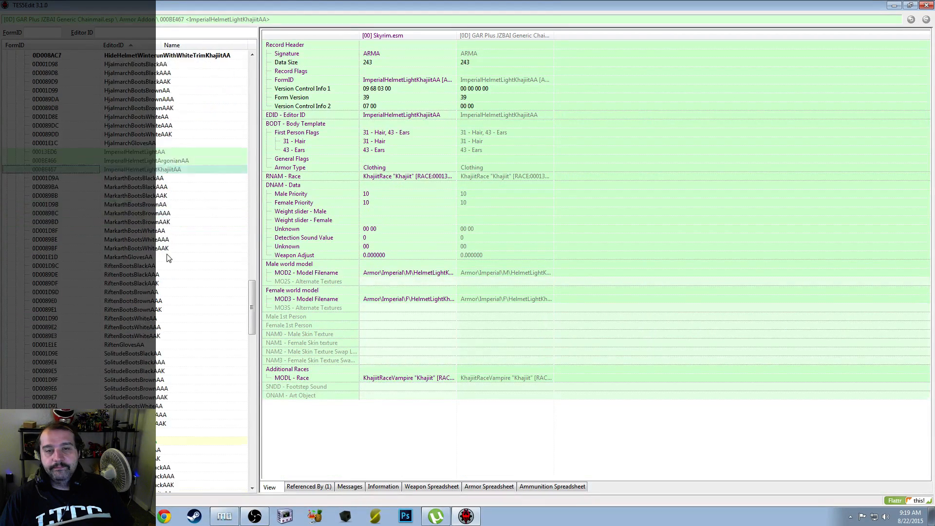
scroll(166, 259, down, 20)
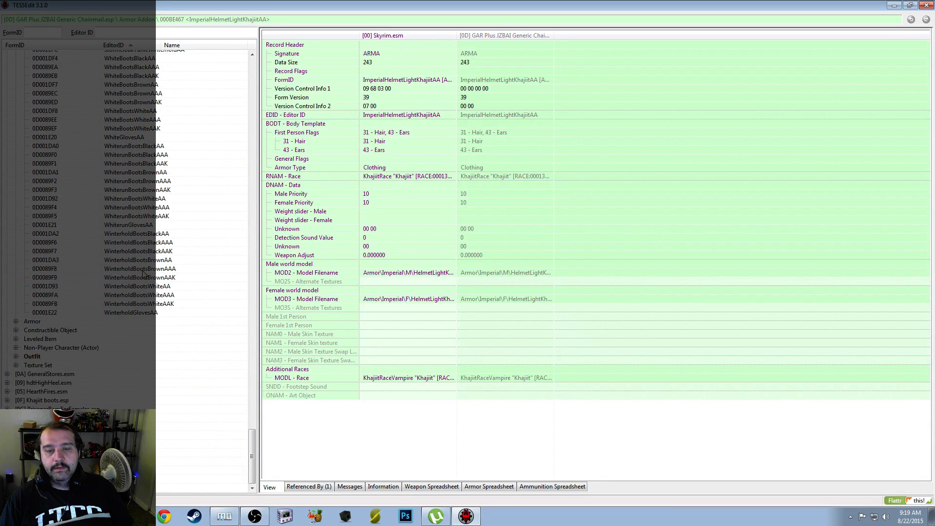
click(143, 269)
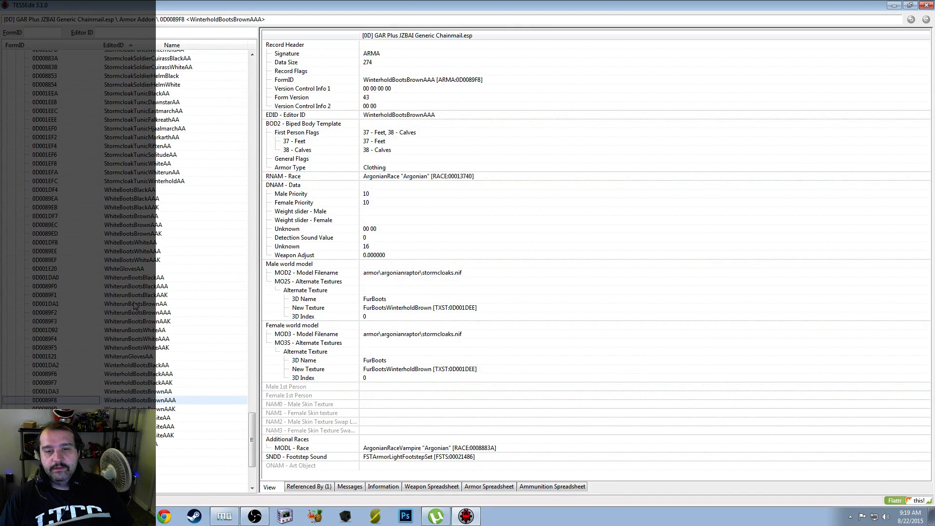
click(135, 296)
click(165, 435)
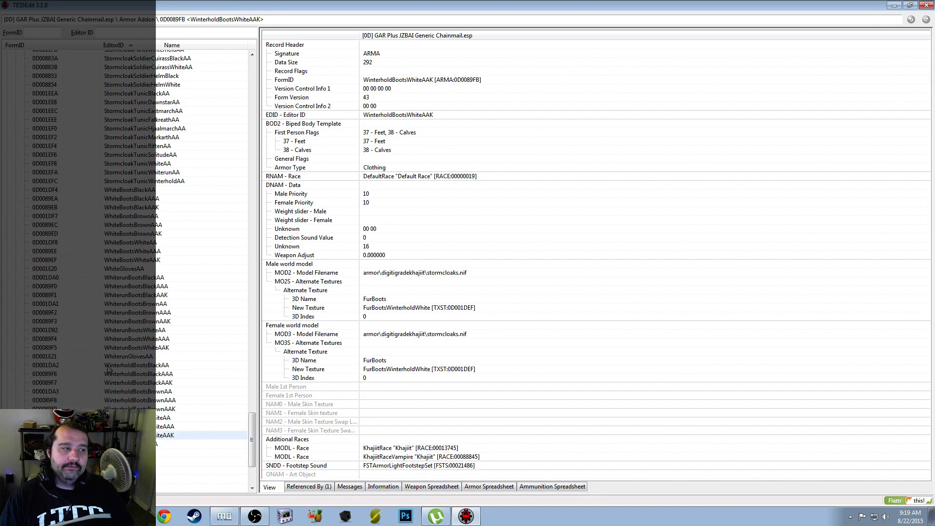
click(174, 420)
click(177, 428)
scroll(178, 434, down, 5)
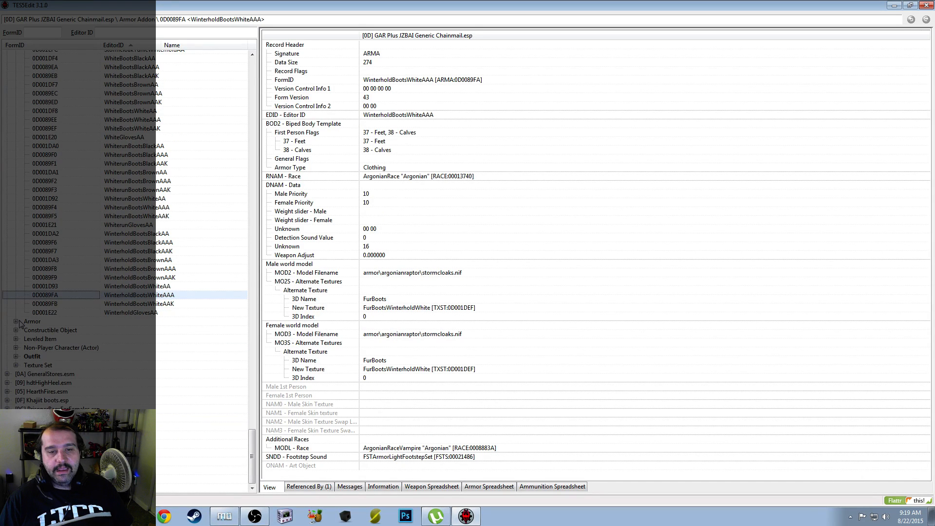
Save the changes to the GAR Plus JZBAI Generic Chainmail.esp plugin
scroll(99, 316, up, 15)
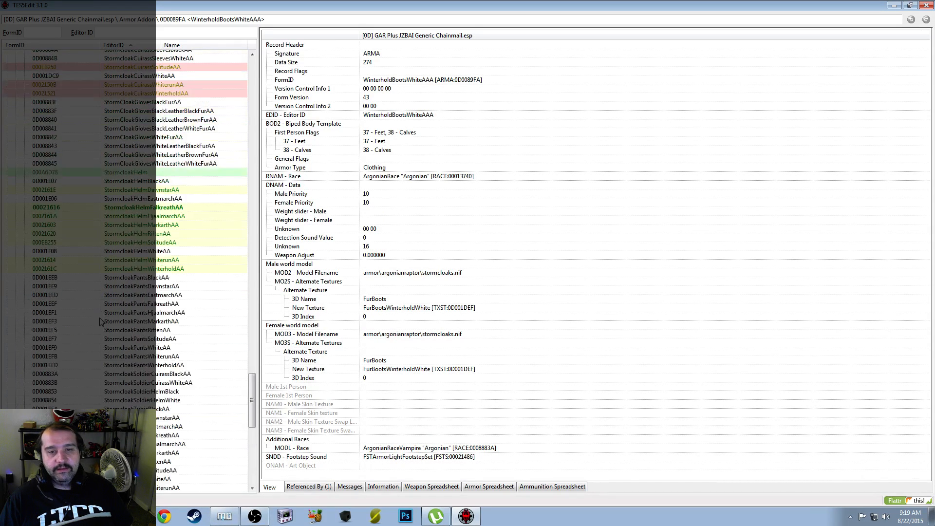
scroll(100, 321, up, 18)
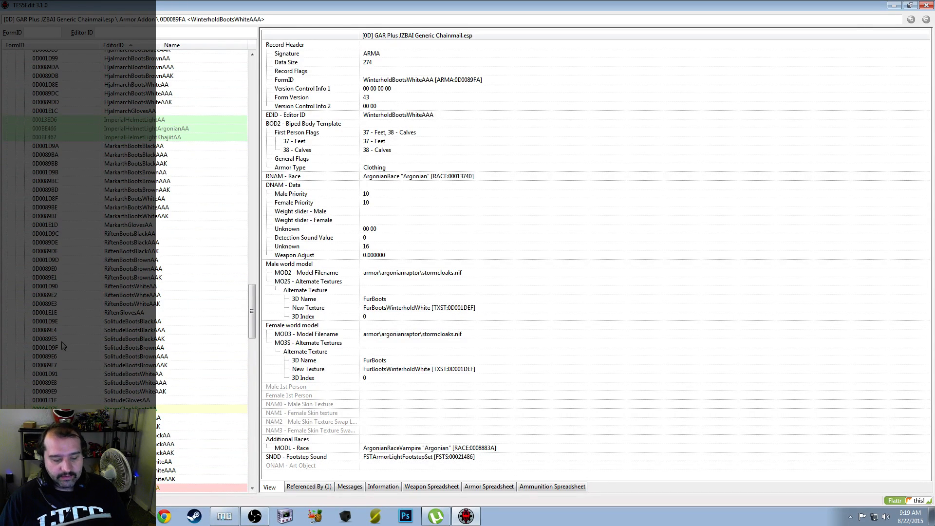
key(ctrl+s)
key(Return)
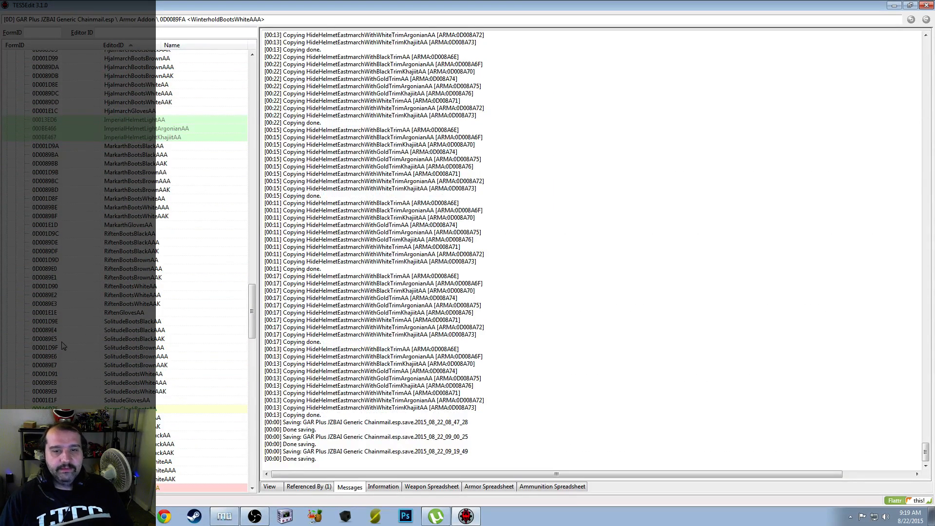
Expand the chainmail plugin's Armor group and look through its items, from the chainmail pieces down to the guard gauntlets
scroll(63, 345, down, 18)
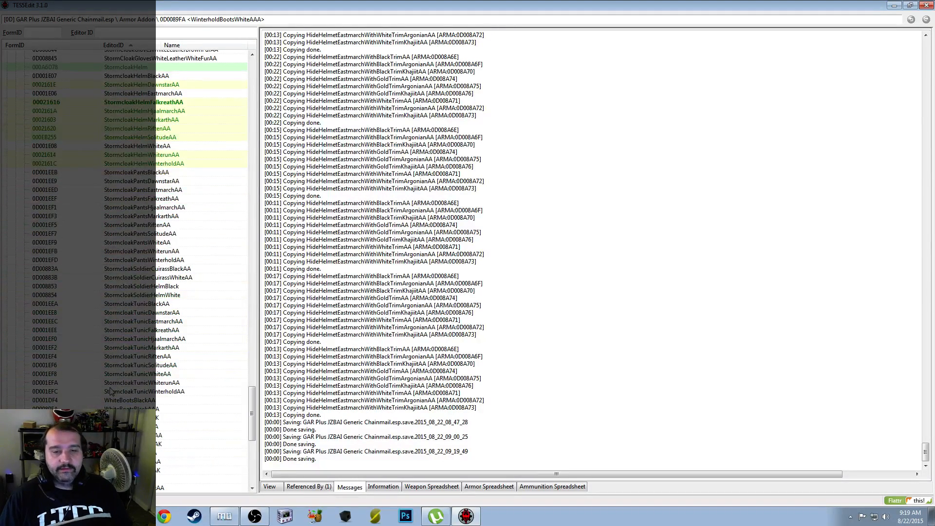
scroll(110, 391, down, 12)
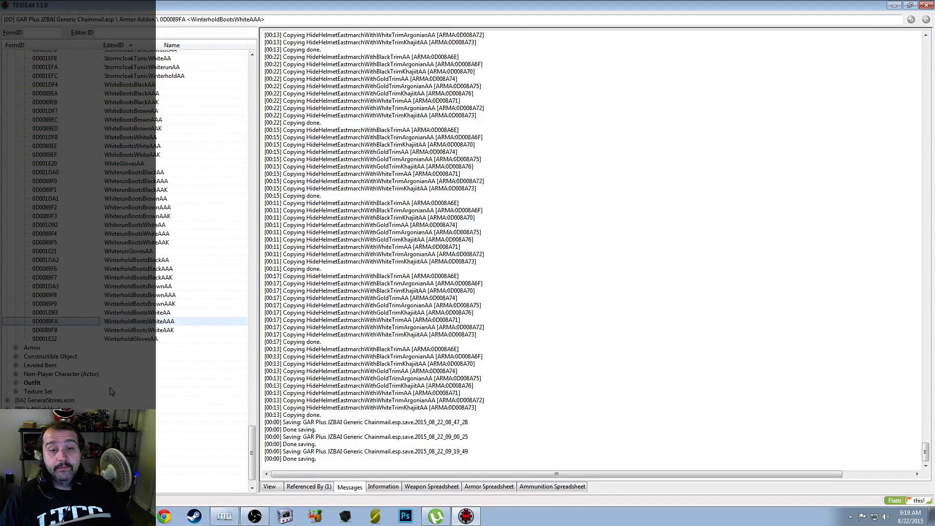
click(16, 348)
scroll(130, 298, up, 7)
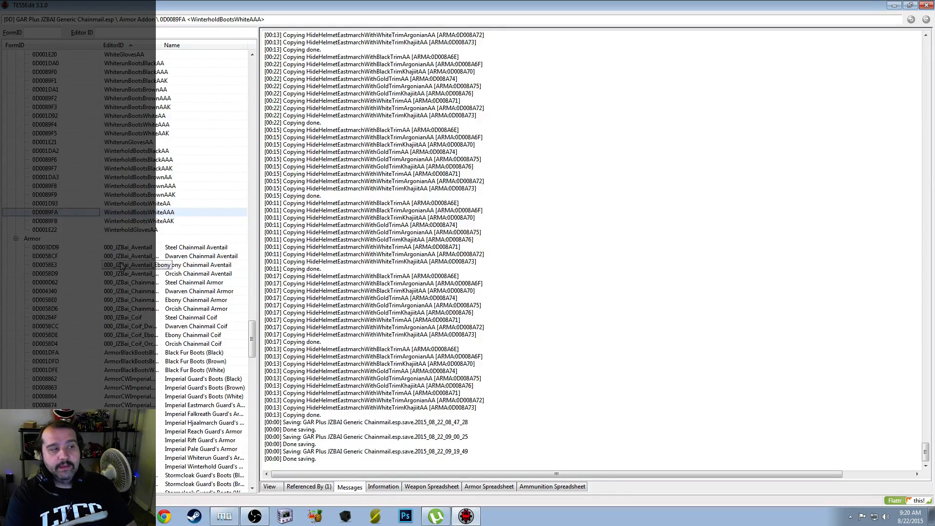
scroll(194, 326, down, 6)
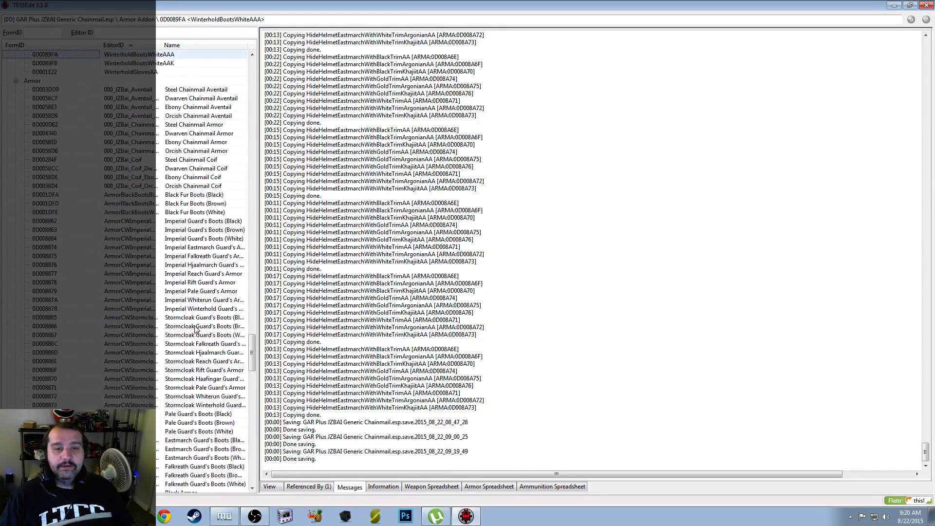
scroll(195, 326, down, 16)
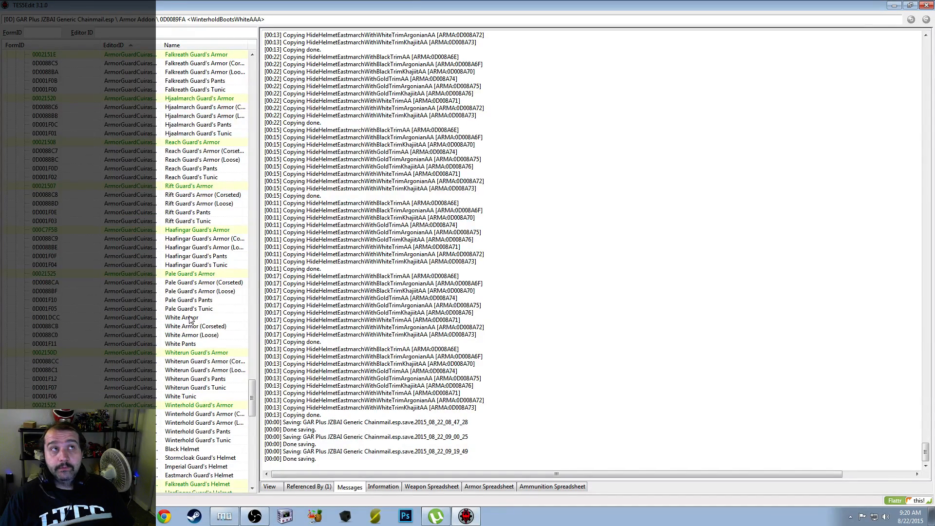
scroll(190, 319, down, 5)
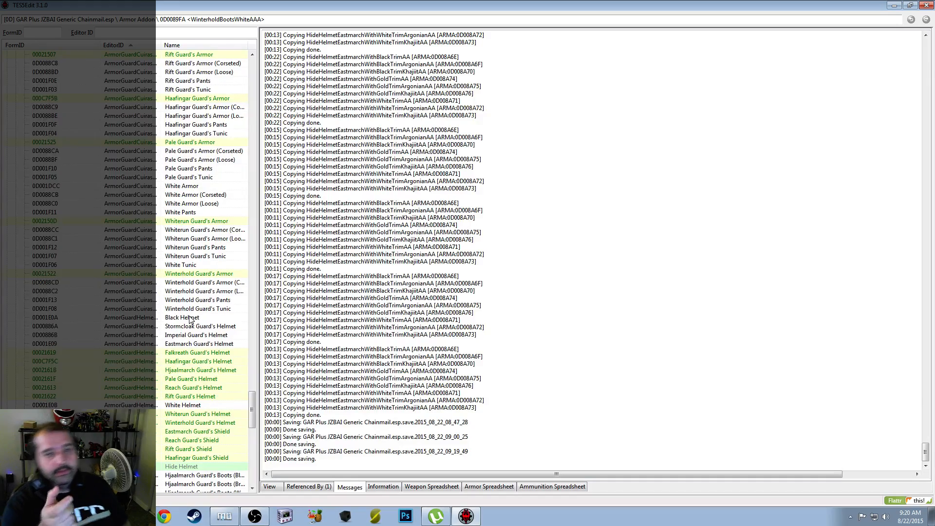
scroll(215, 343, down, 15)
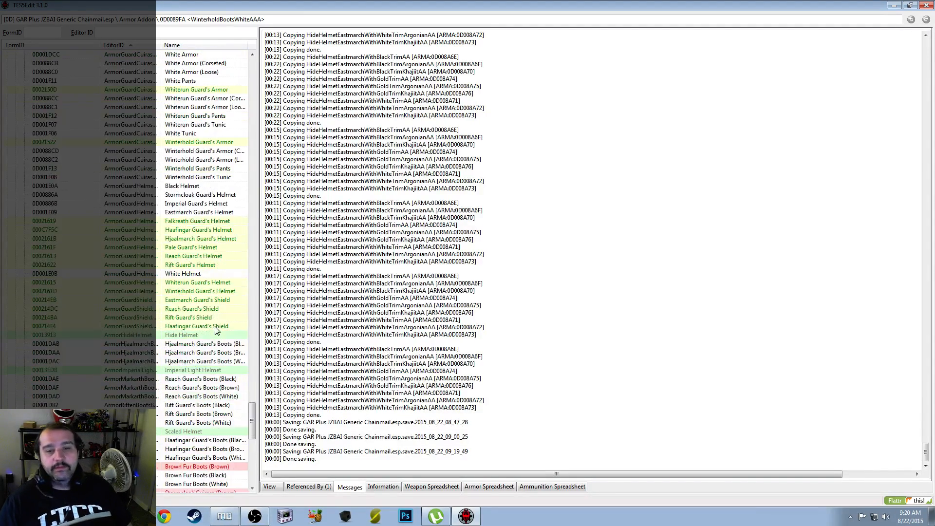
scroll(215, 350, down, 6)
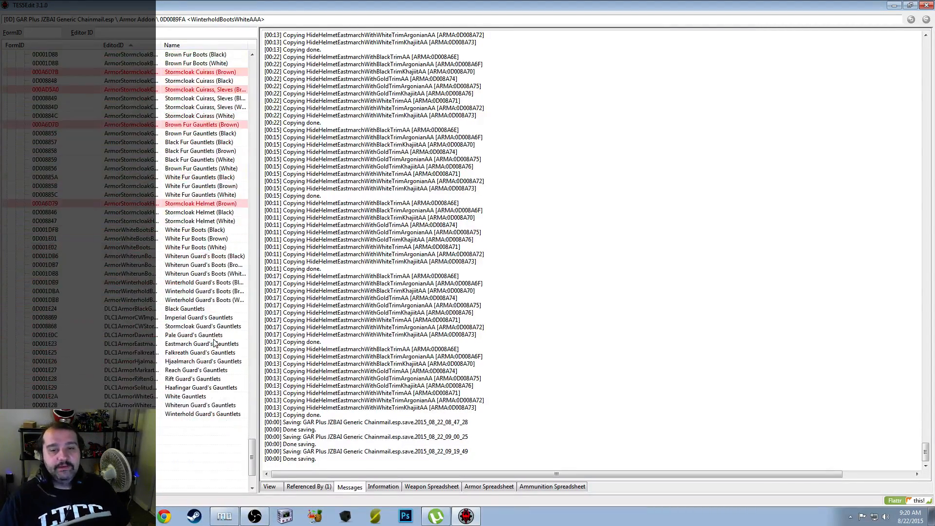
scroll(215, 343, down, 1)
Inspect the Eastmarch Guard's Gauntlets and Eastmarch Guard's Boots (Brown) armor records, including the boots' Armature entries
click(211, 319)
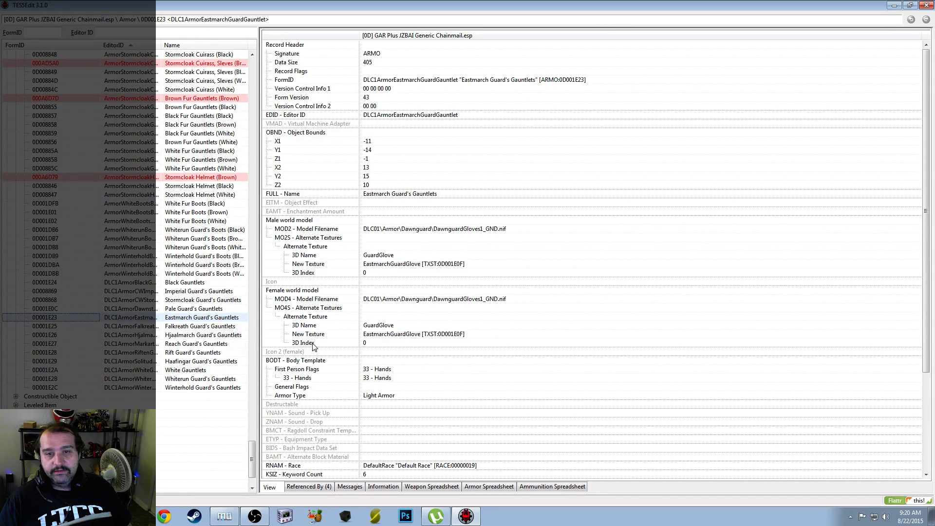
scroll(205, 154, up, 14)
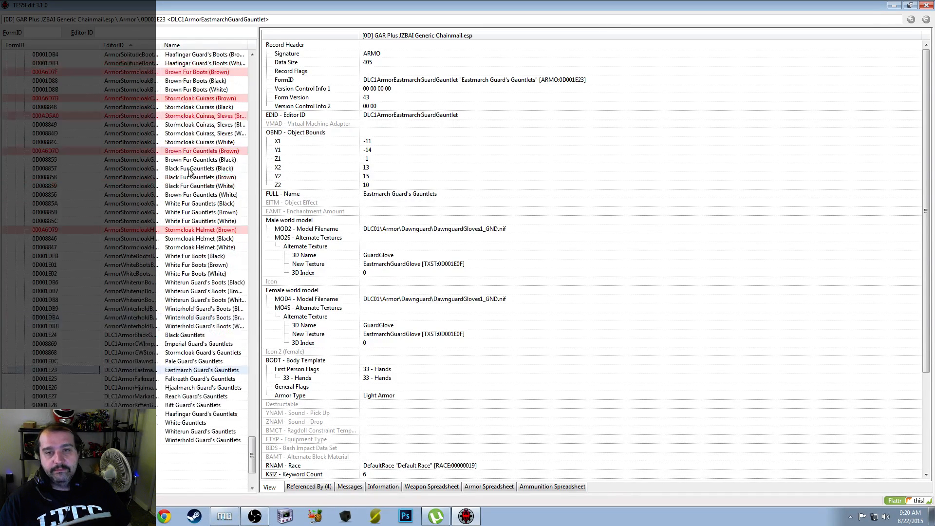
scroll(201, 154, up, 18)
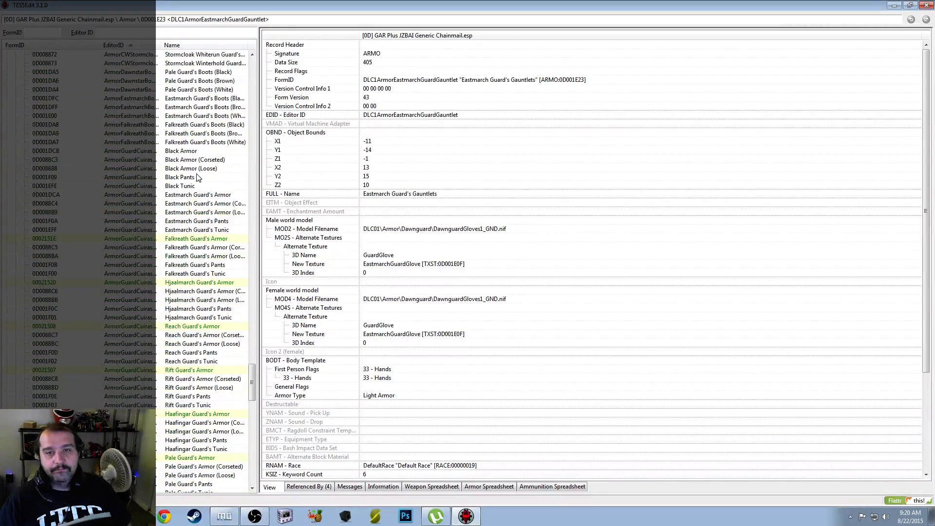
scroll(186, 205, up, 7)
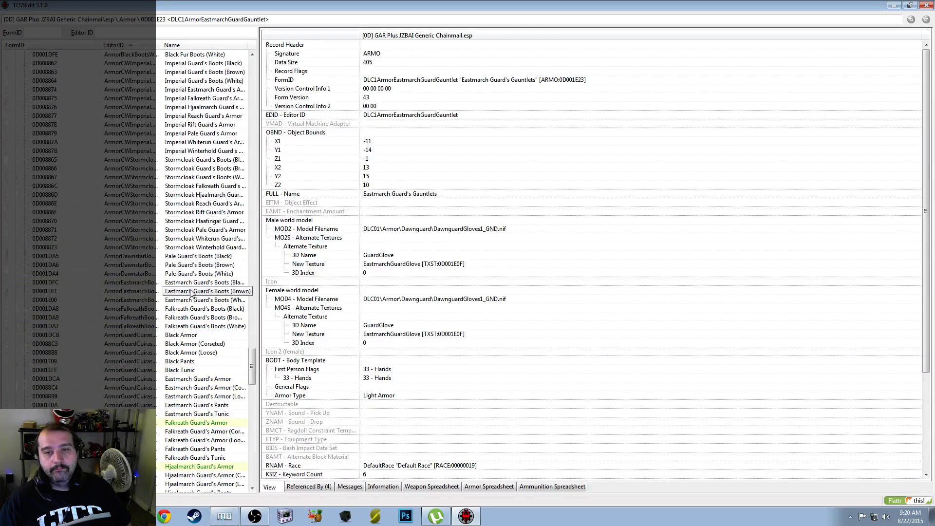
click(191, 292)
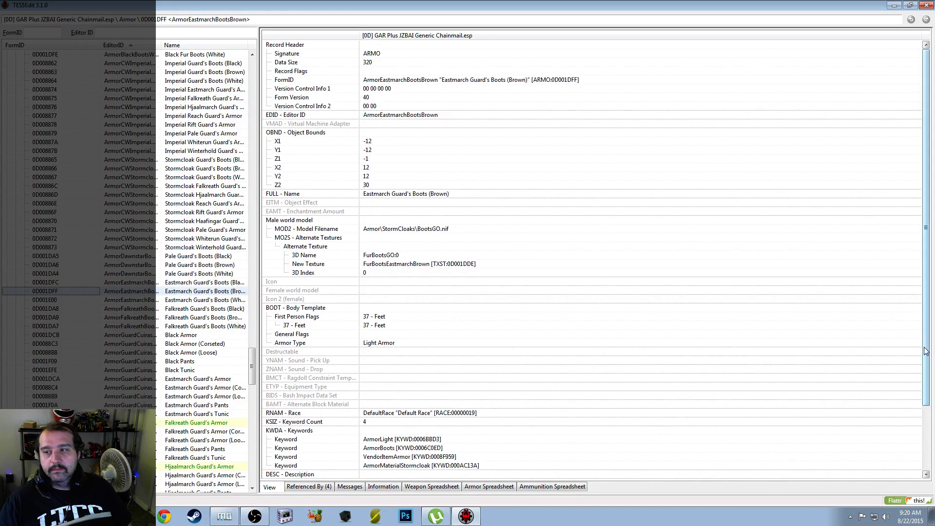
scroll(925, 351, down, 3)
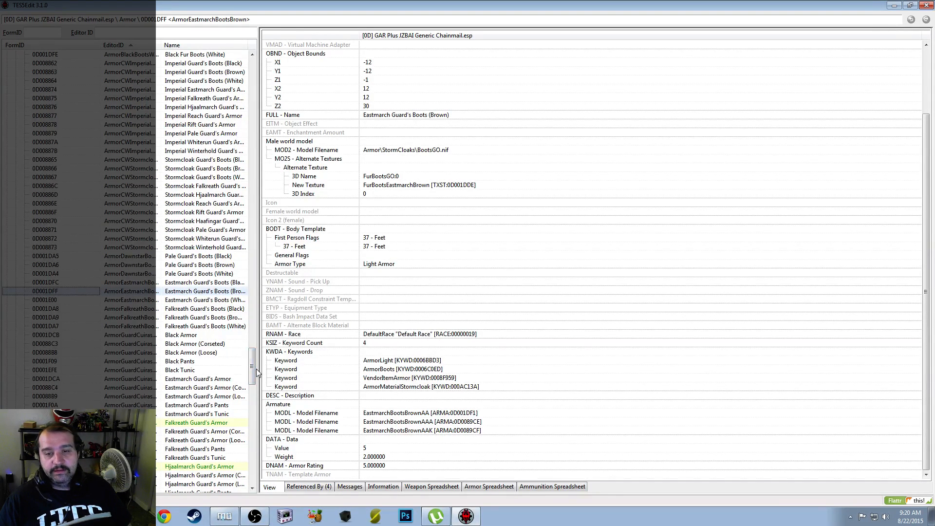
Open the Hide Helmet armor record and view its data down to the Armature entries and armor rating
drag(256, 369, 259, 430)
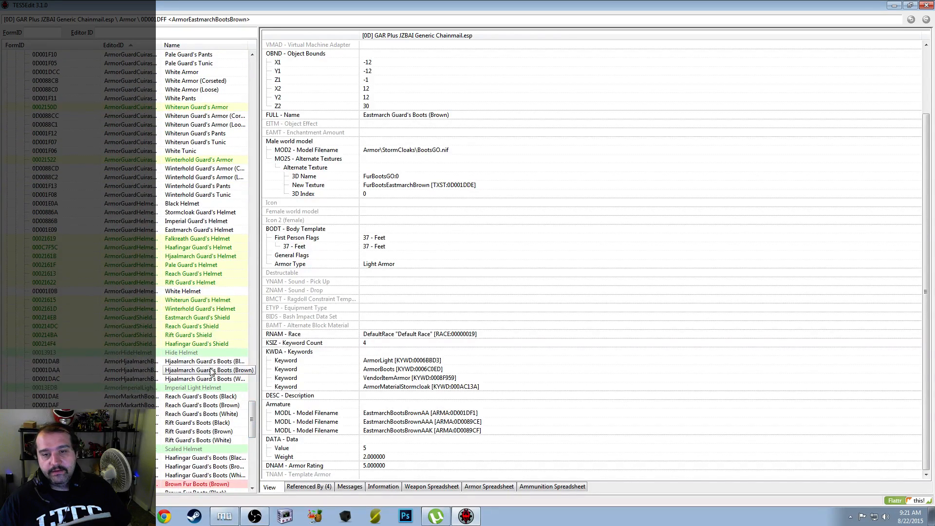
click(208, 353)
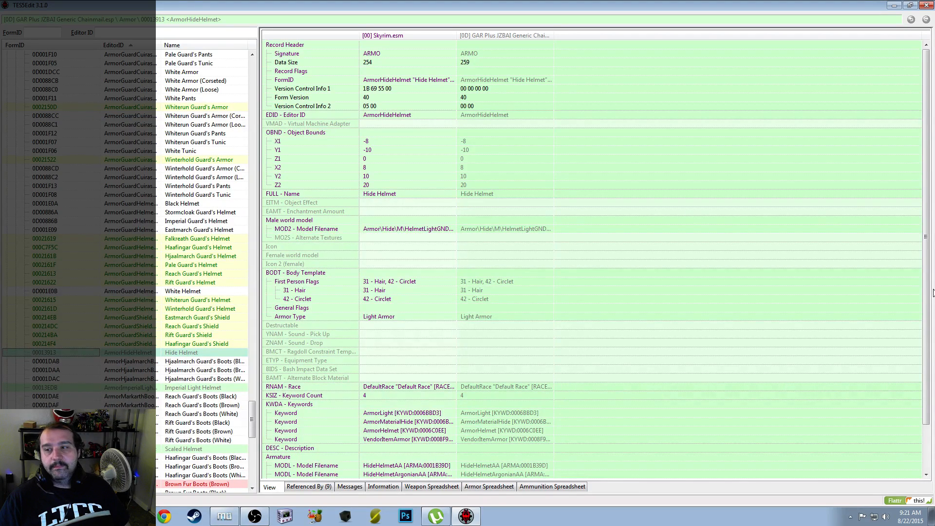
scroll(517, 417, down, 2)
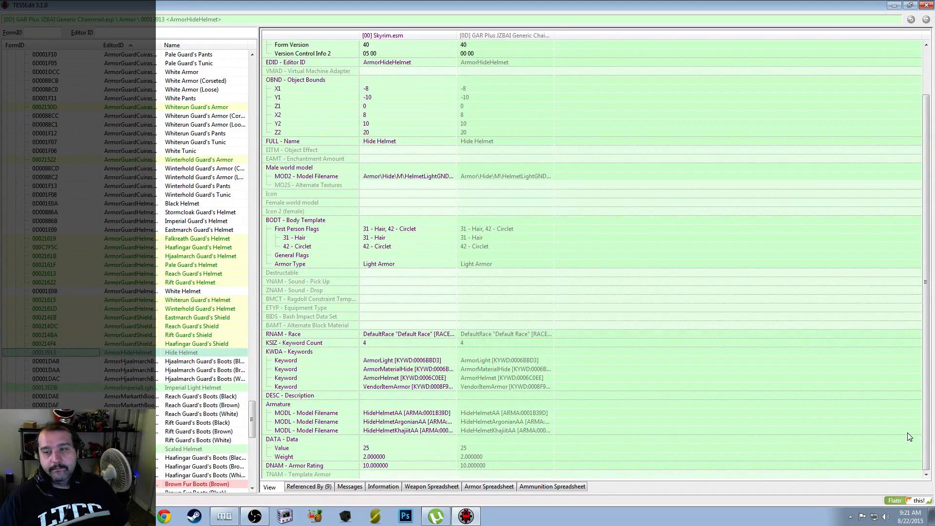
View the Scaled Helmet and Imperial Light Helmet armor records in the chainmail plugin
mouse_move(928, 429)
mouse_down()
mouse_move(928, 383)
mouse_move(927, 411)
mouse_up()
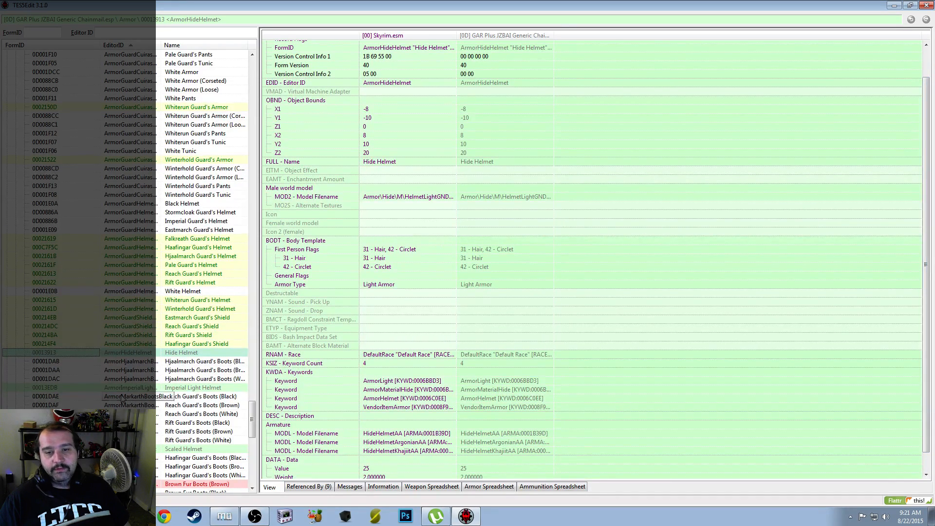
click(205, 449)
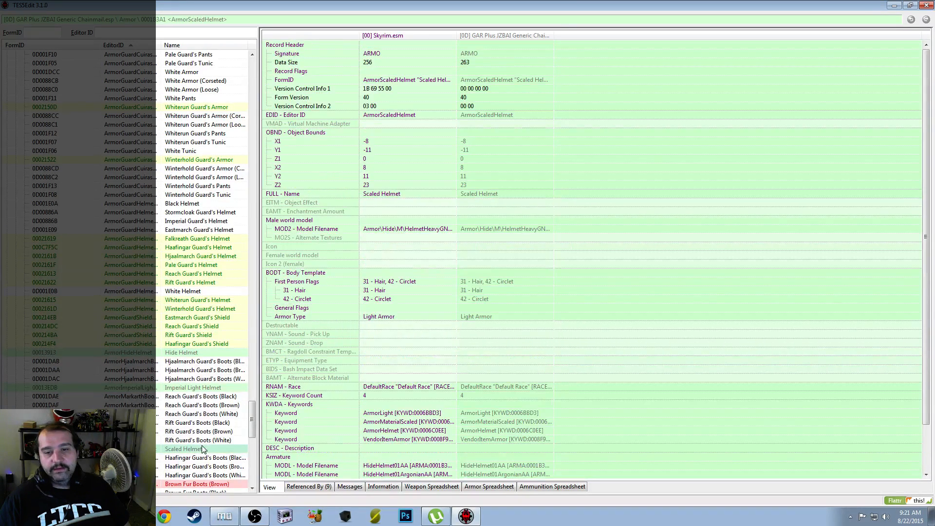
click(207, 389)
Collapse the chainmail plugin's Armor Addon and Armor groups and save the plugin
drag(252, 420, 227, 78)
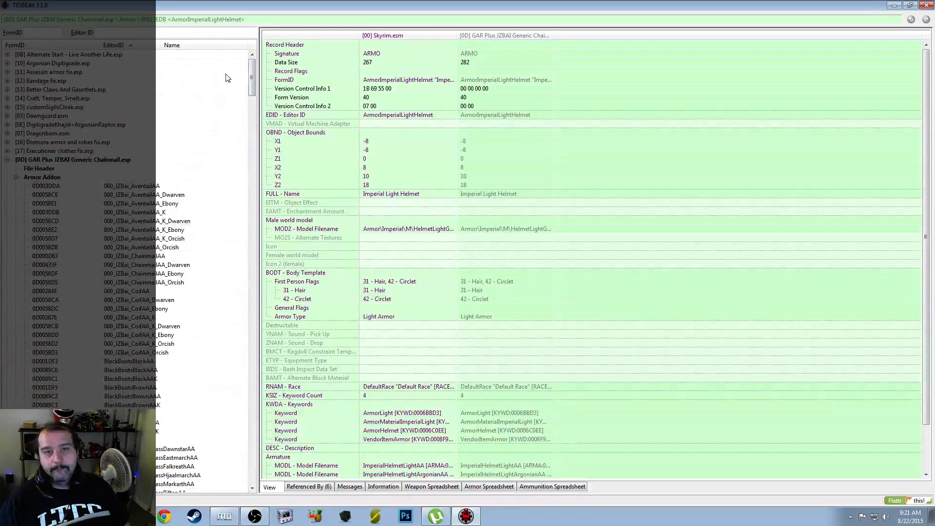
click(16, 178)
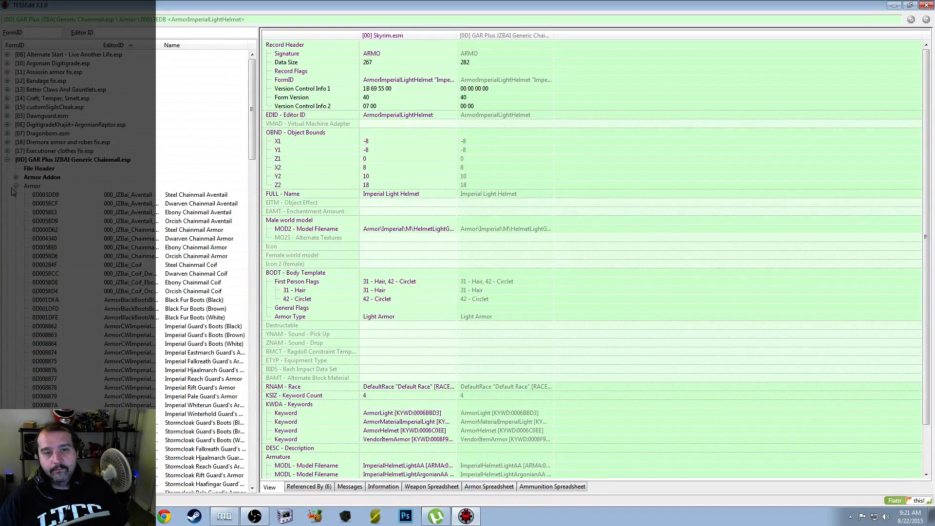
click(16, 187)
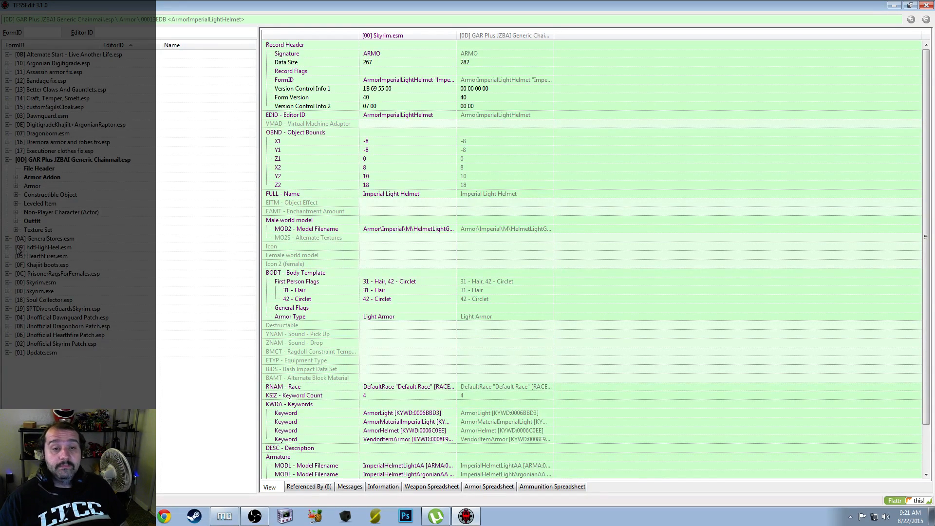
key(ctrl+s)
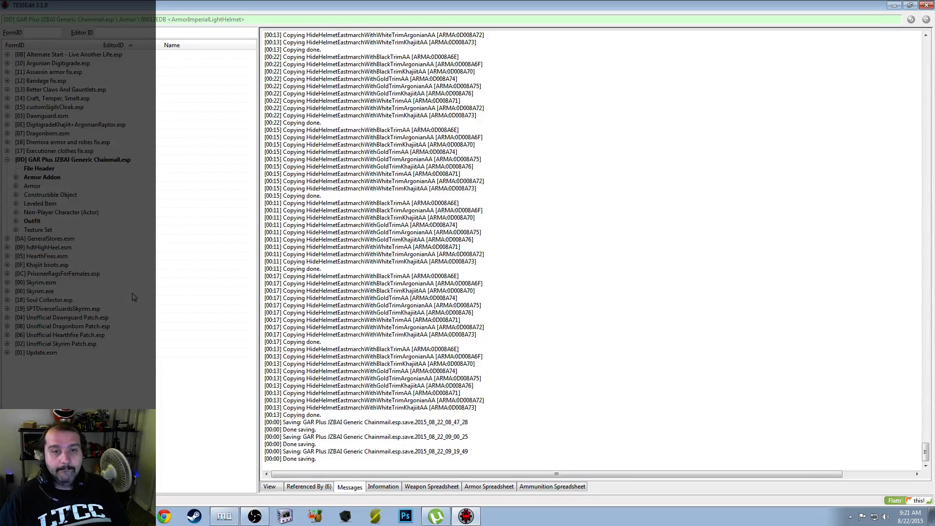